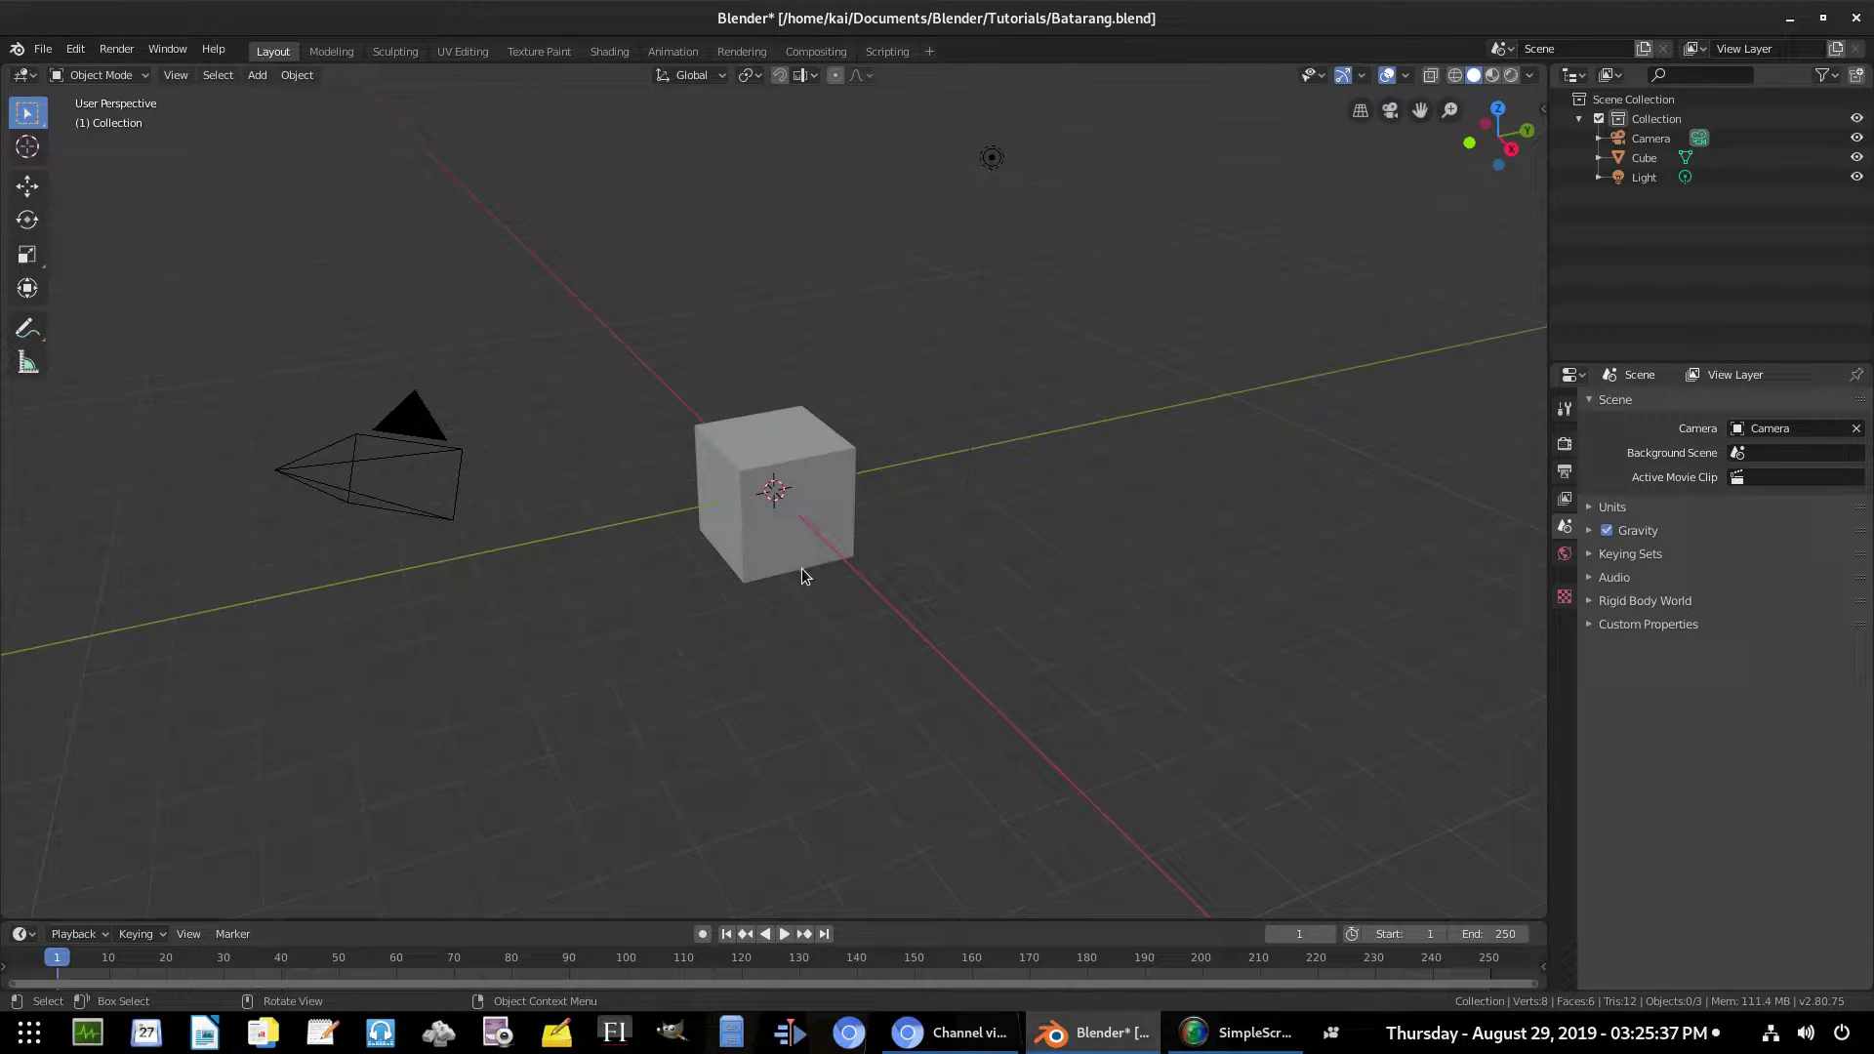
Delete the default cube and add a plane mesh at the origin
{"action": "left_click", "coordinate": [794, 504]}
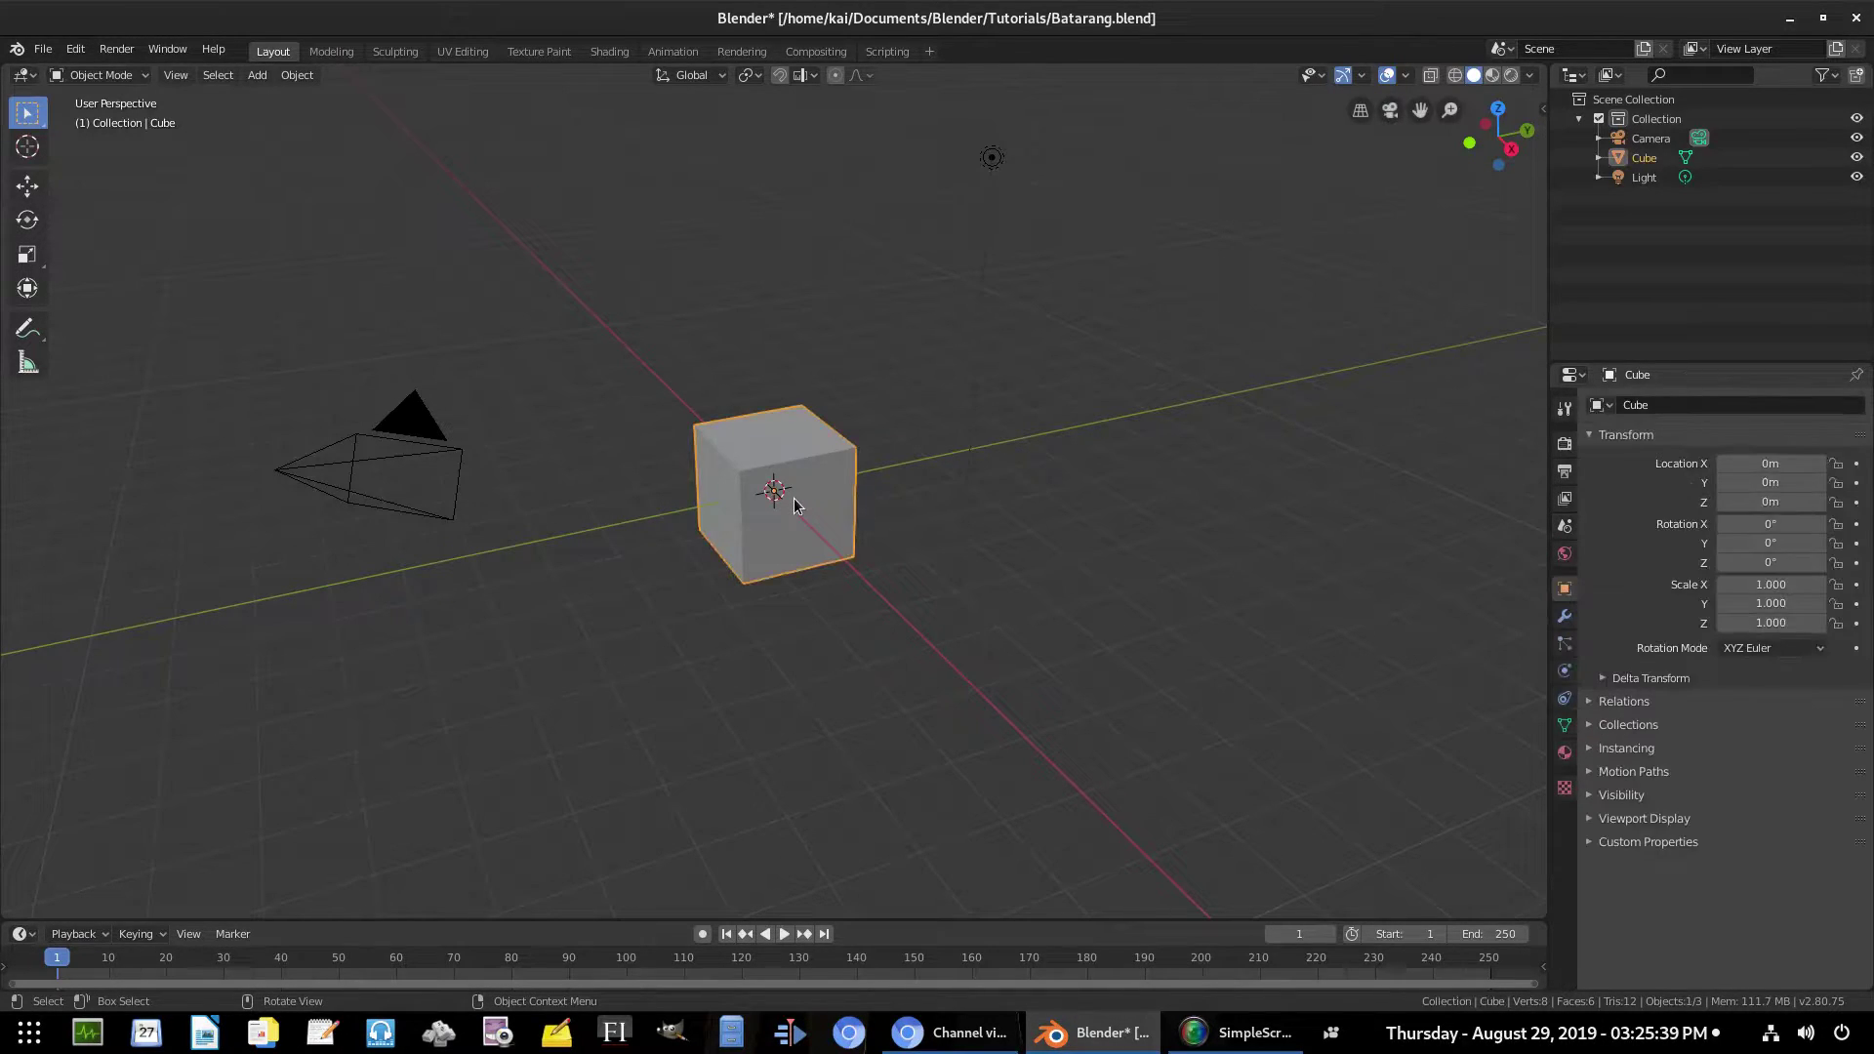
{"action": "key", "text": "Delete"}
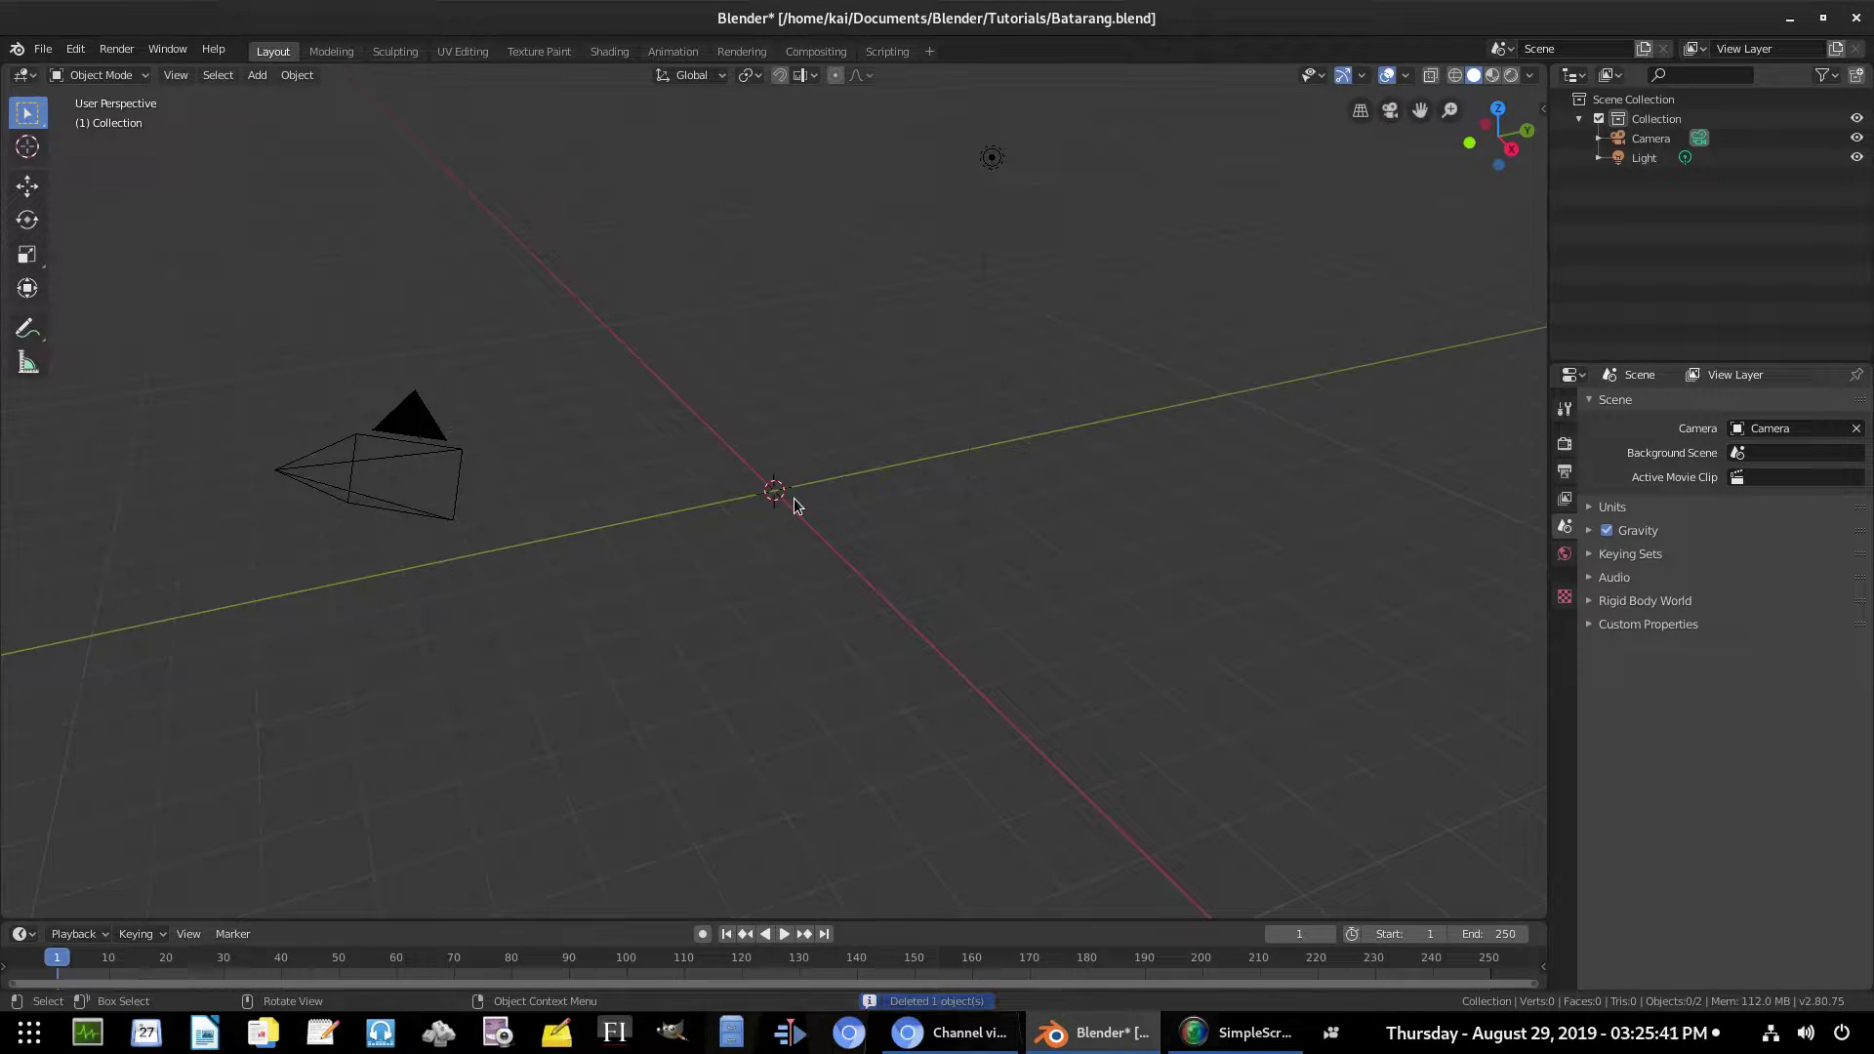
{"action": "middle_click_drag", "start_coordinate": [793, 504], "coordinate": [1122, 550]}
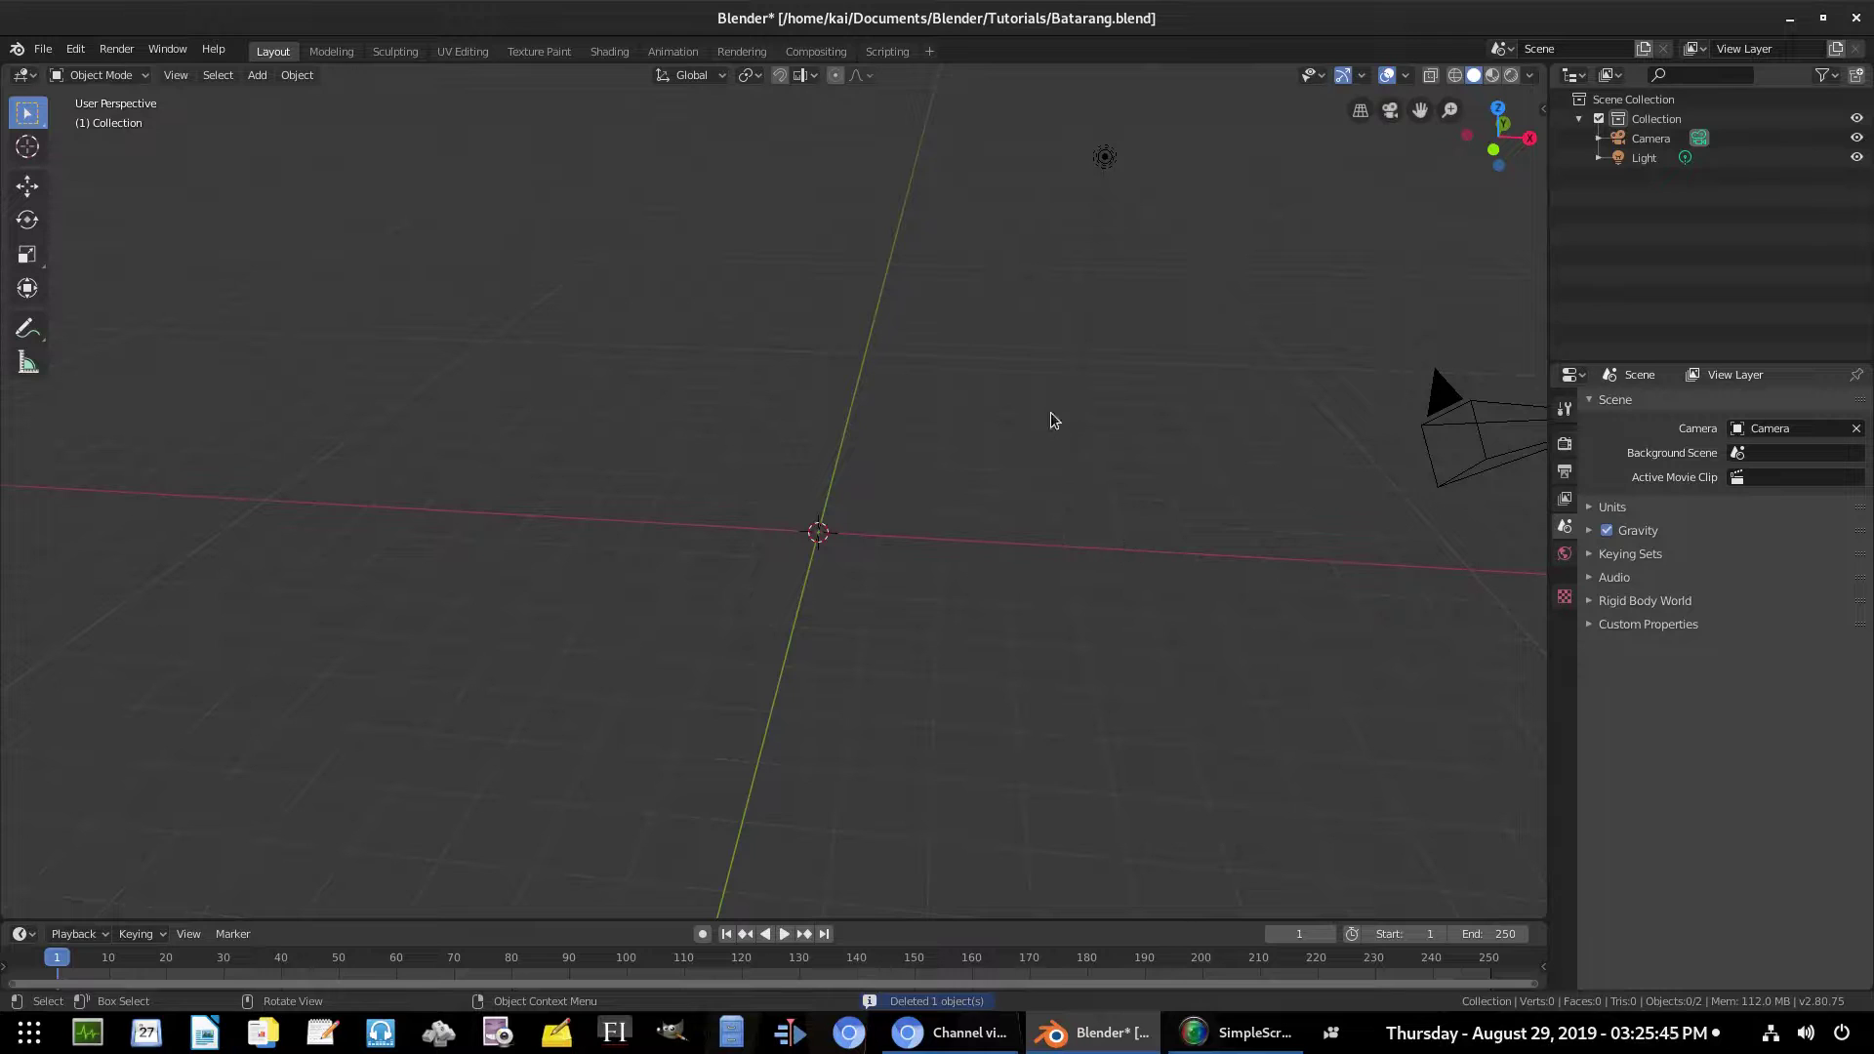
{"action": "key", "text": "shift+a"}
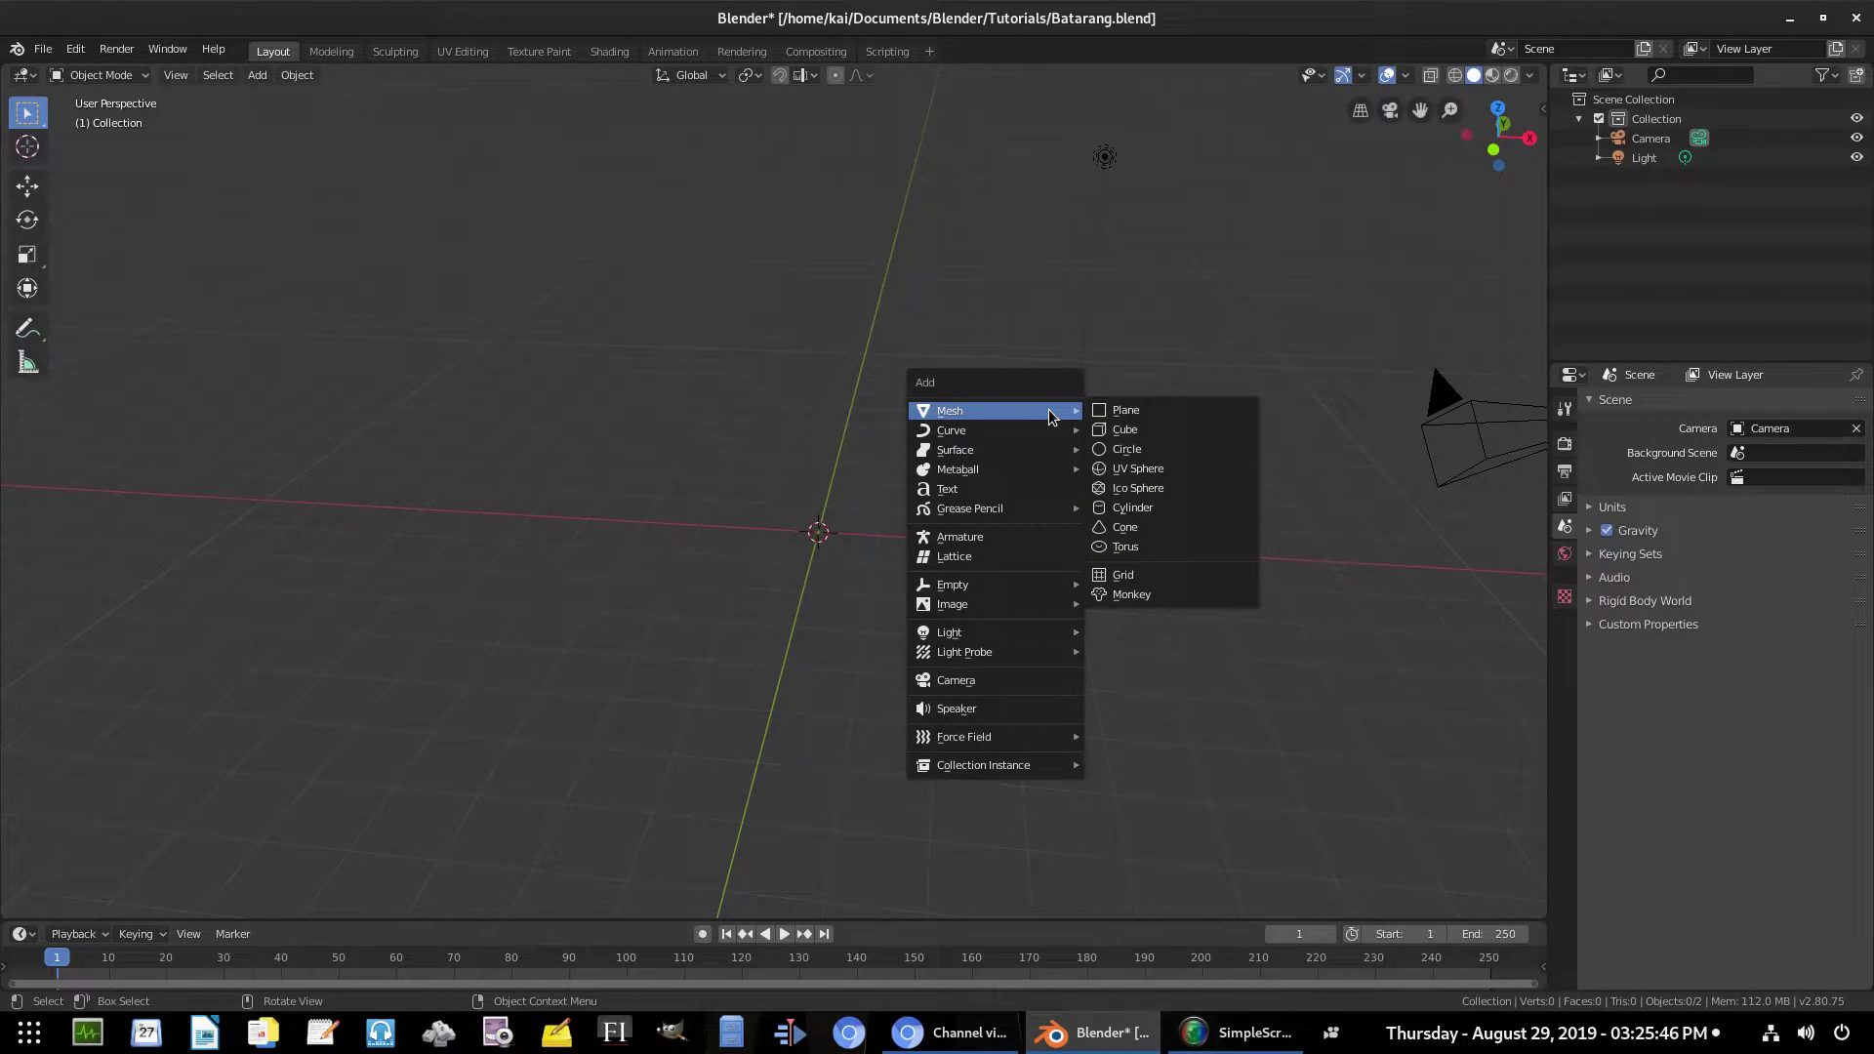
{"action": "left_click", "coordinate": [1099, 410]}
Rotate the plane 90° about the X axis so it faces the front orthographic view
{"action": "key", "text": "KP_1"}
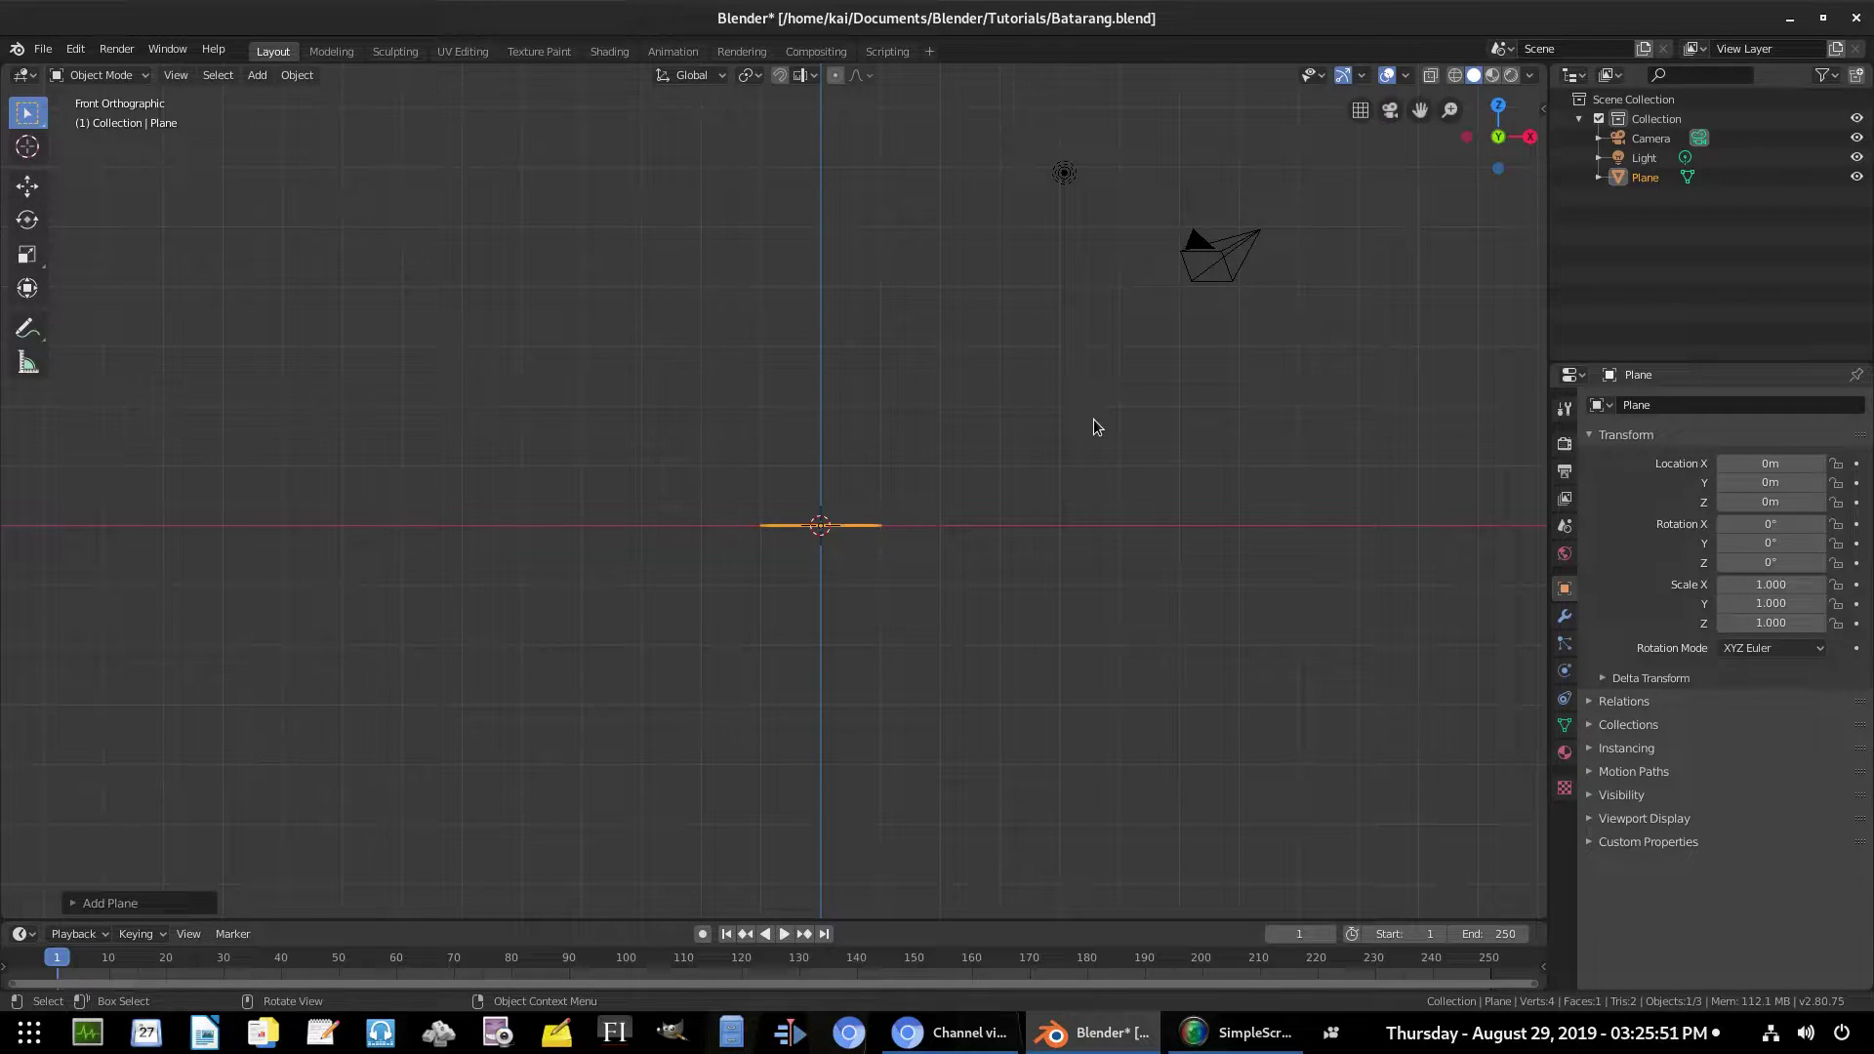
{"action": "scroll", "coordinate": [1093, 418], "scroll_direction": "up", "scroll_amount": 4}
{"action": "type", "text": "sx"}
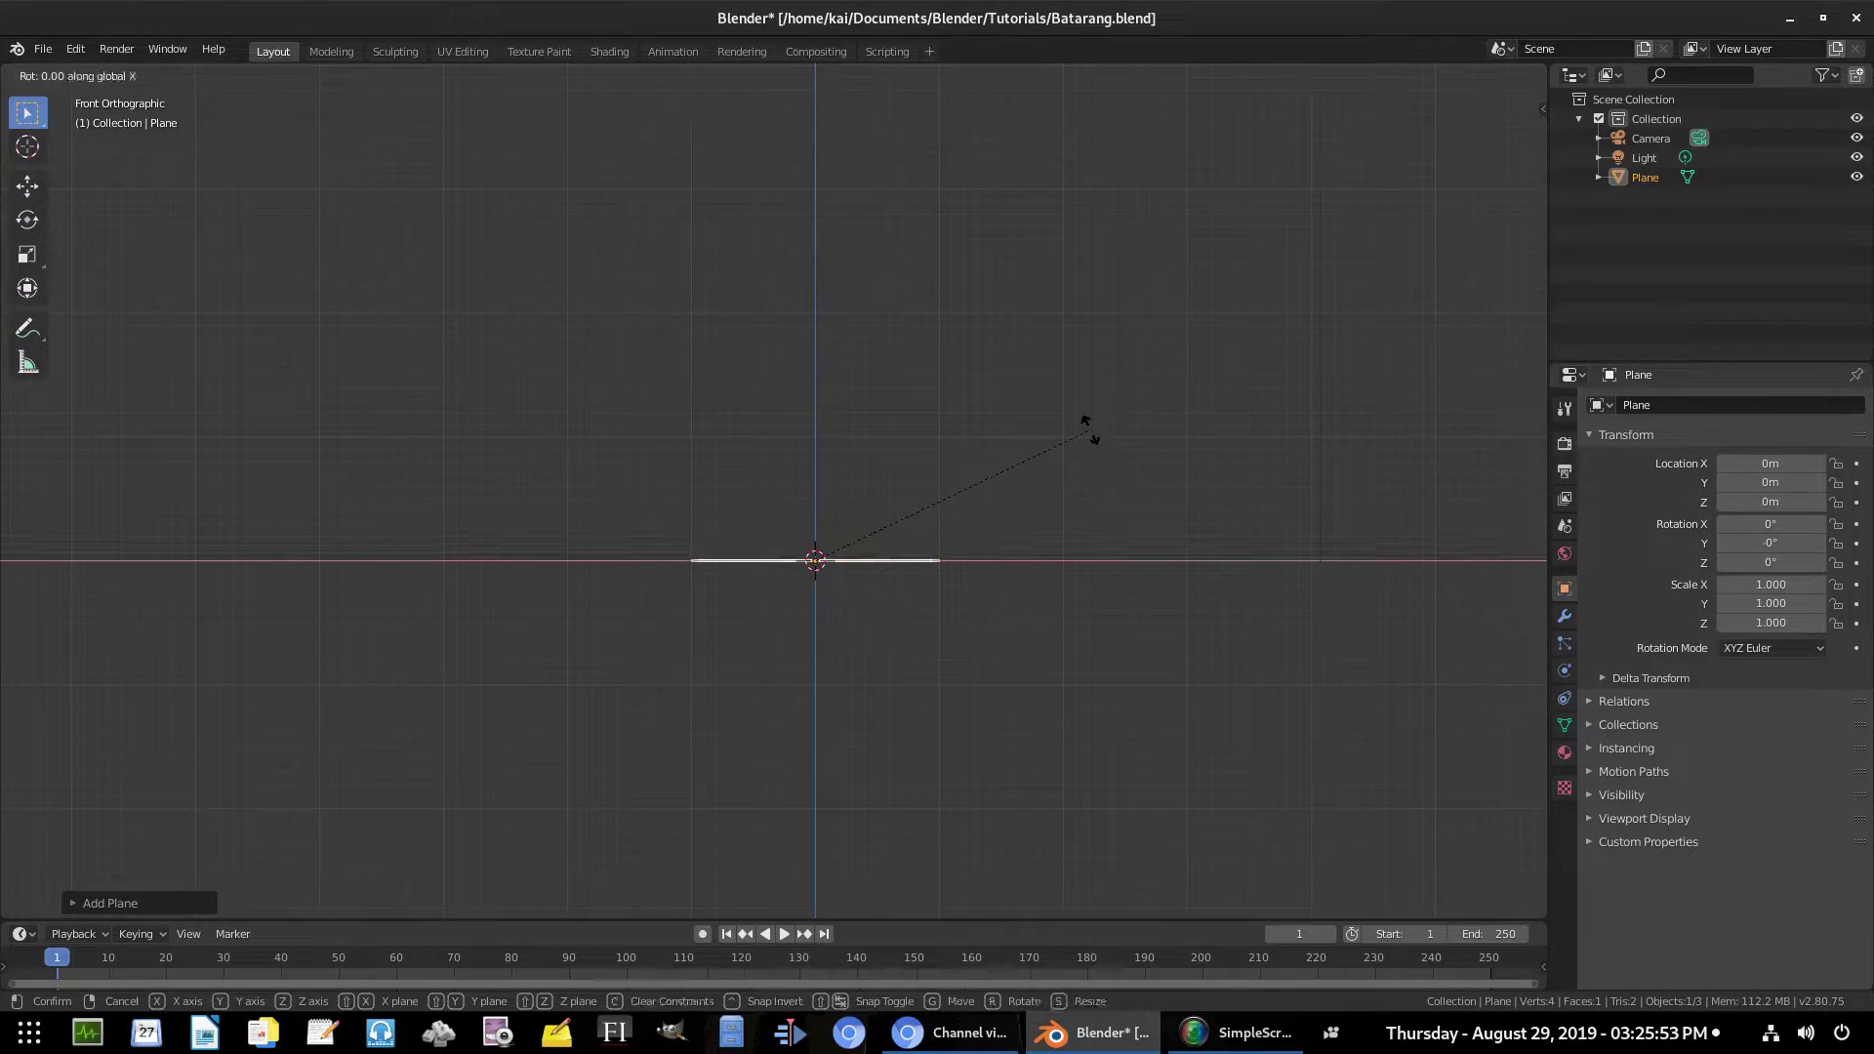
{"action": "type", "text": "90"}
{"action": "key", "text": "Return"}
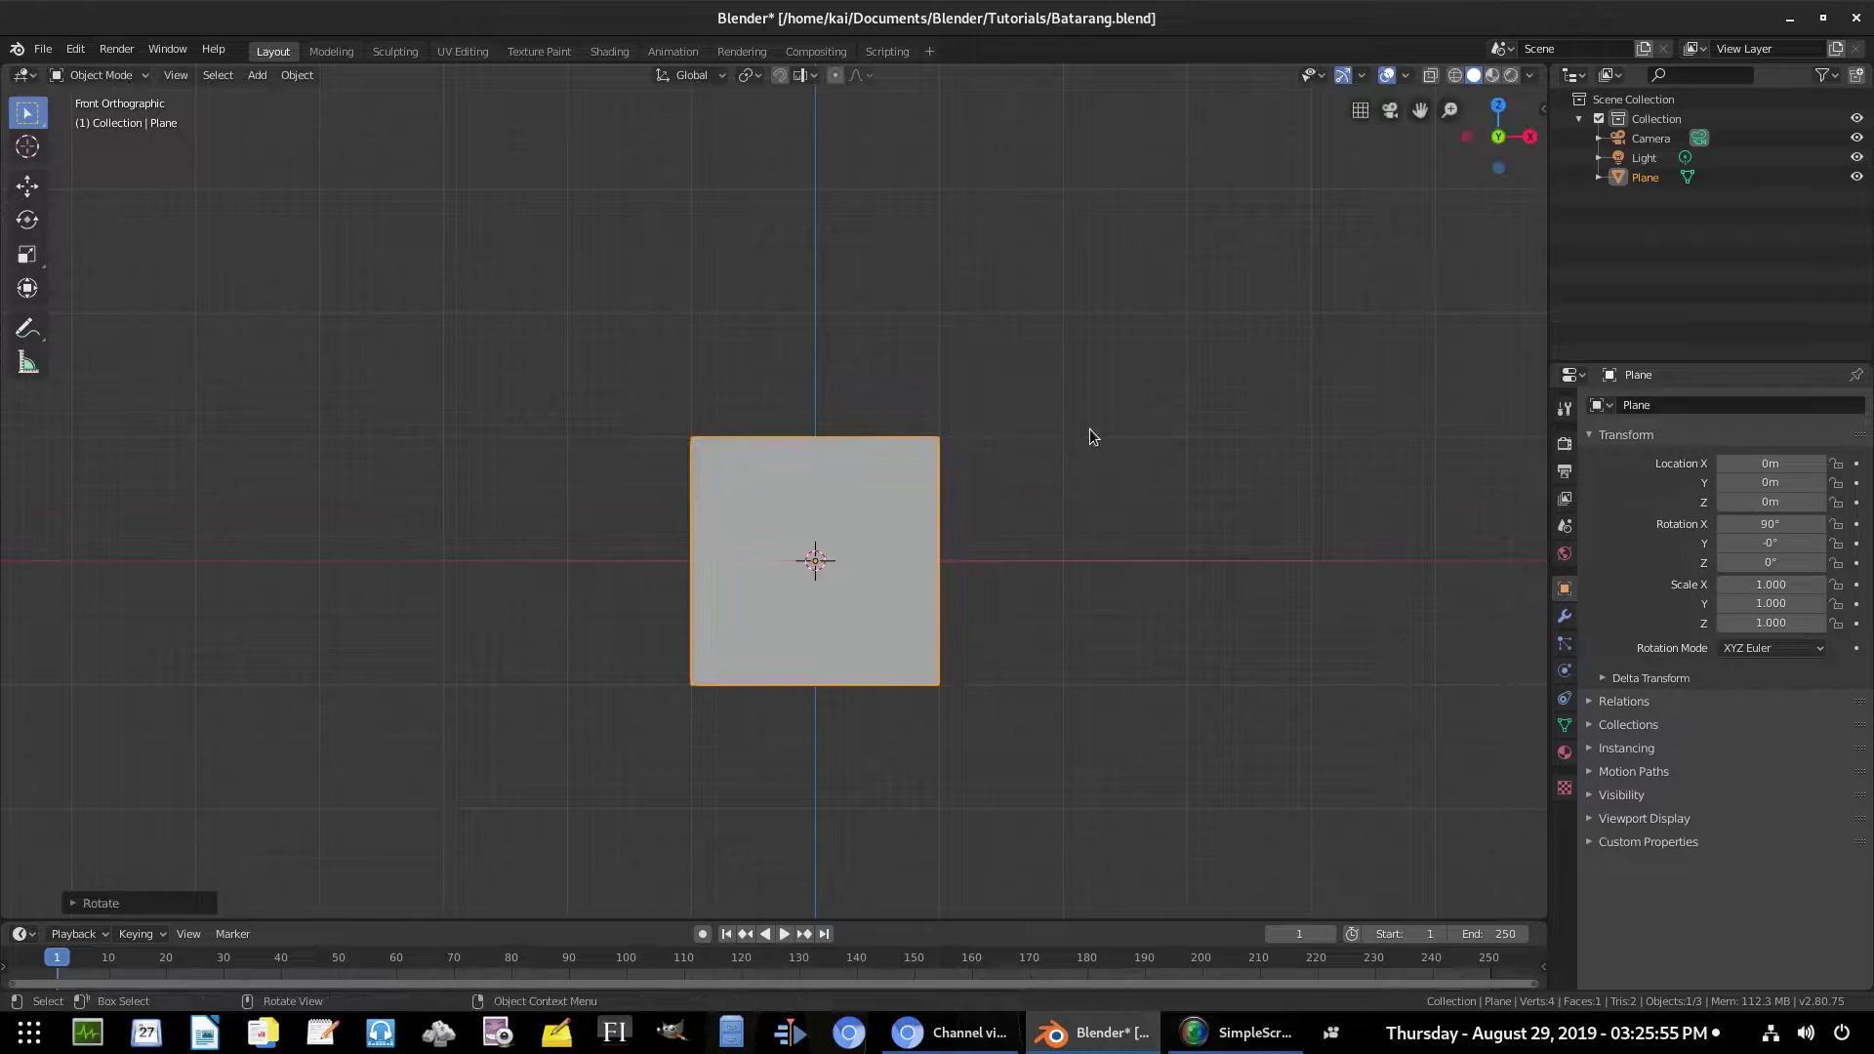
Load 3max.jpg from the batarang folder as a background image aligned to the front view
{"action": "scroll", "coordinate": [1049, 573], "scroll_direction": "down", "scroll_amount": 3}
{"action": "middle_click_drag", "start_coordinate": [1074, 564], "coordinate": [933, 361], "text": "shift"}
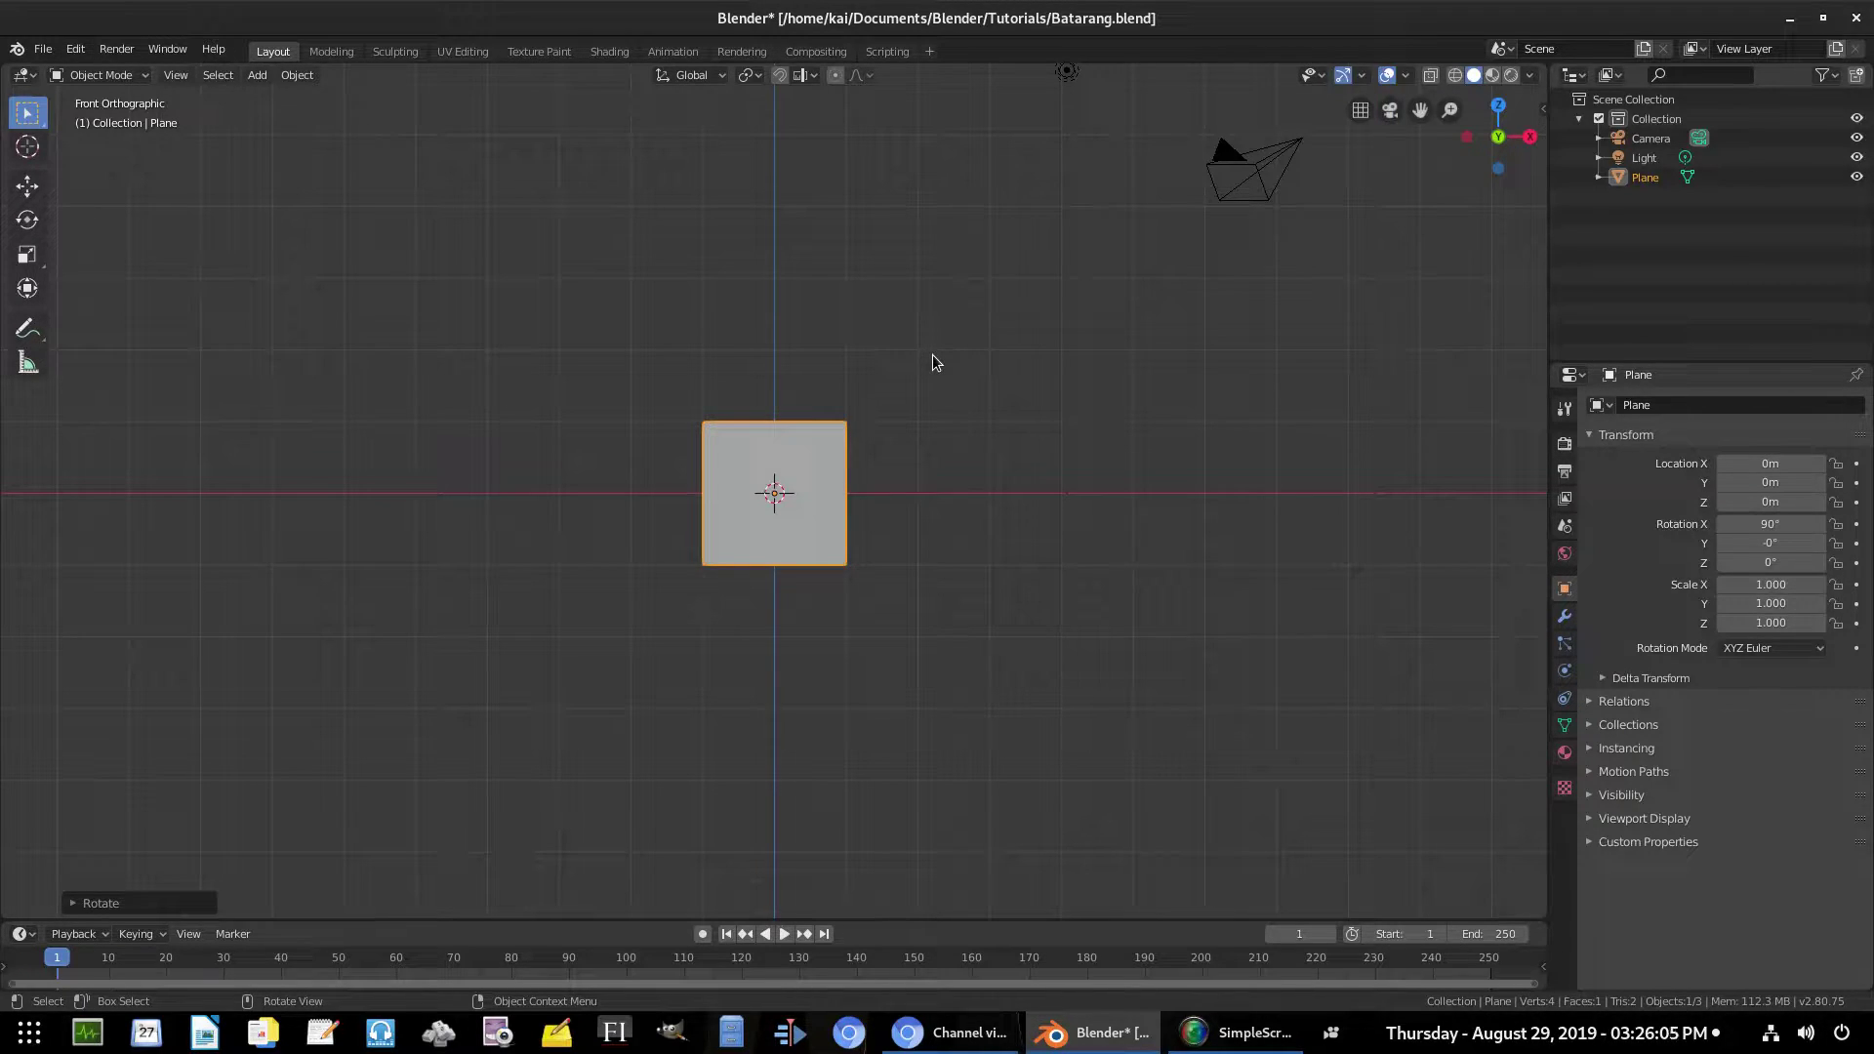
{"action": "key", "text": "shift+a"}
{"action": "mouse_move", "coordinate": [933, 357]}
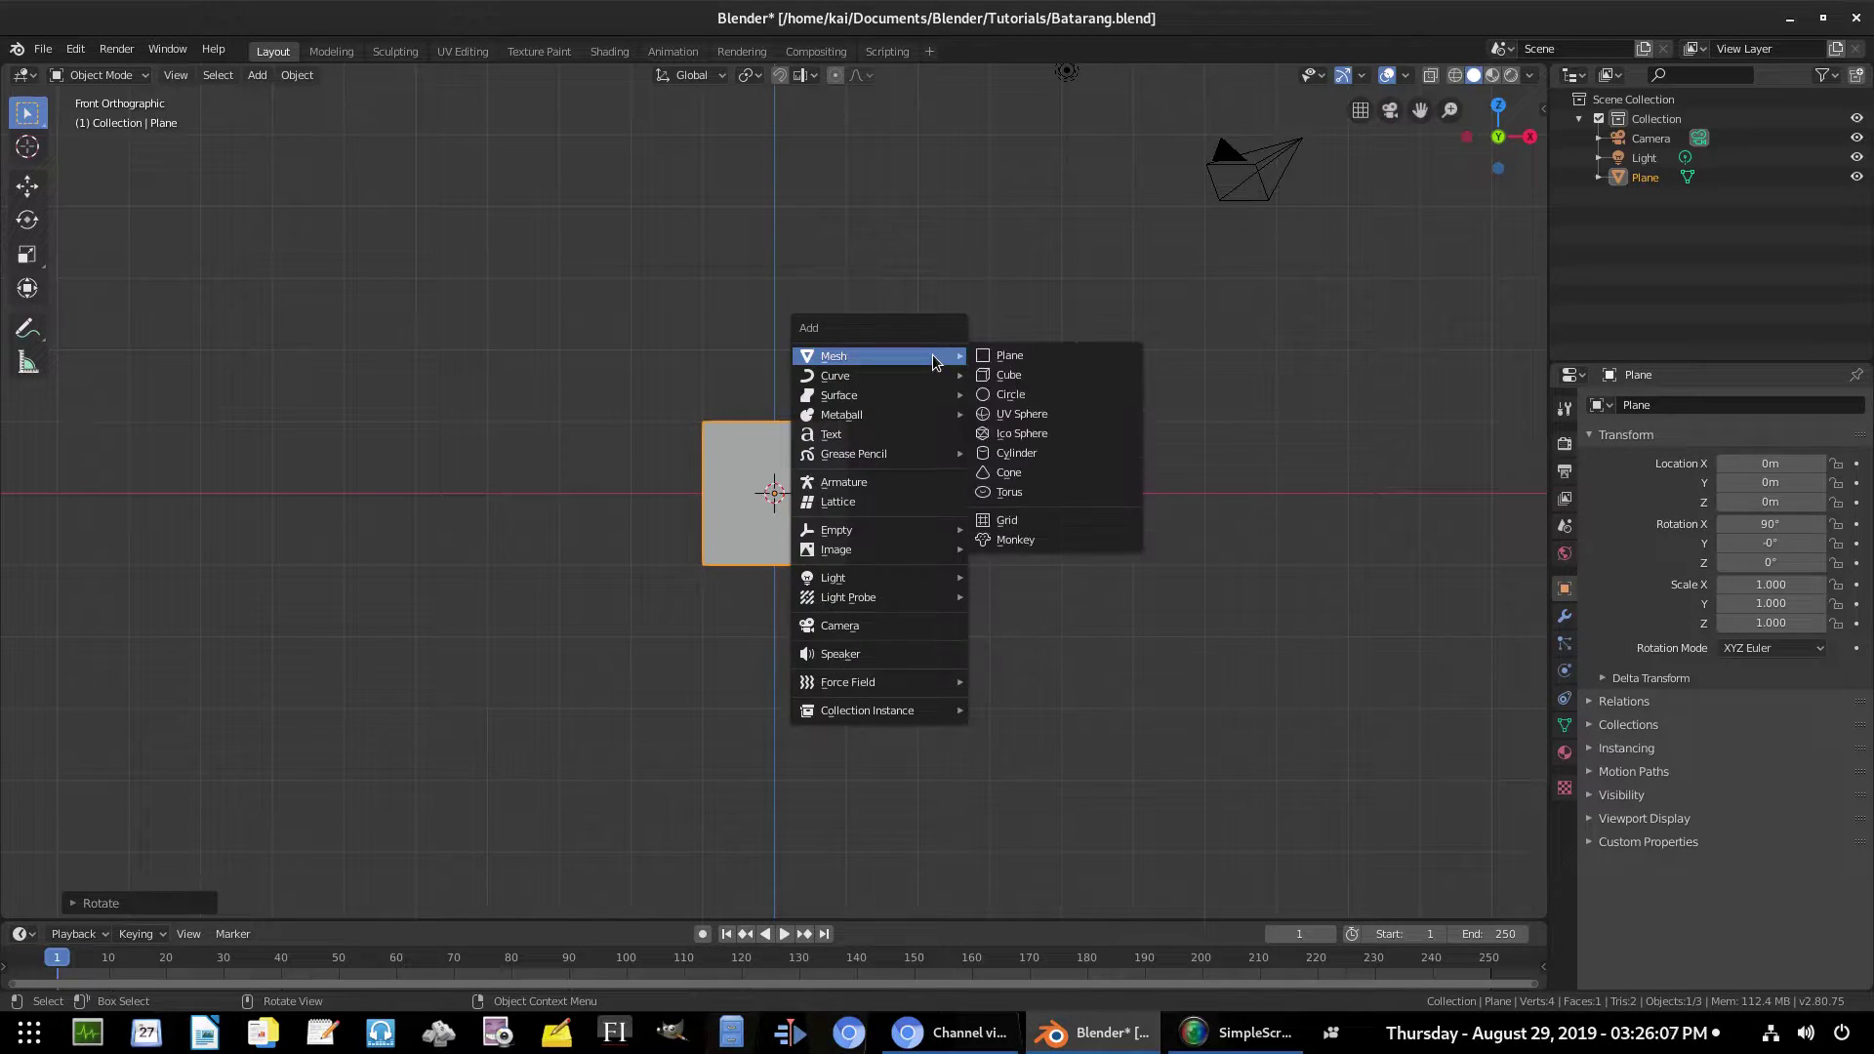
{"action": "mouse_move", "coordinate": [891, 549]}
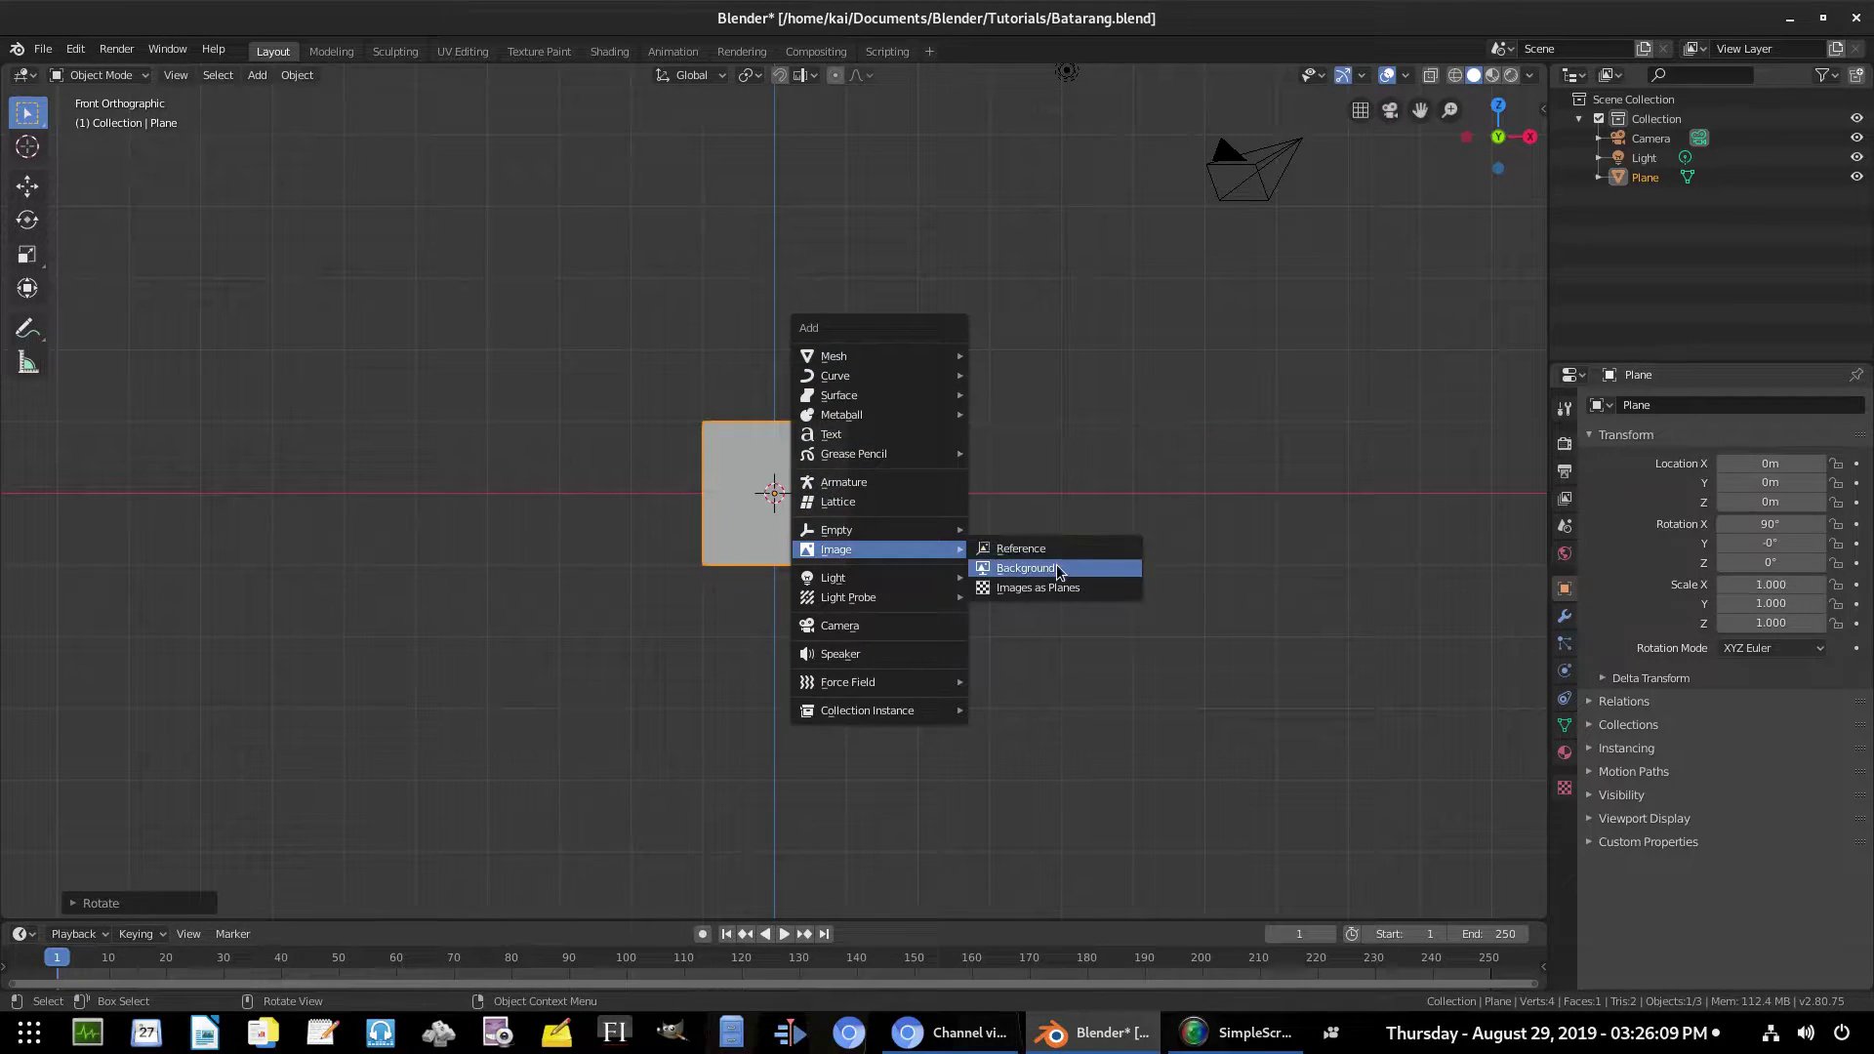
{"action": "left_click", "coordinate": [1057, 566]}
{"action": "left_click", "coordinate": [372, 168]}
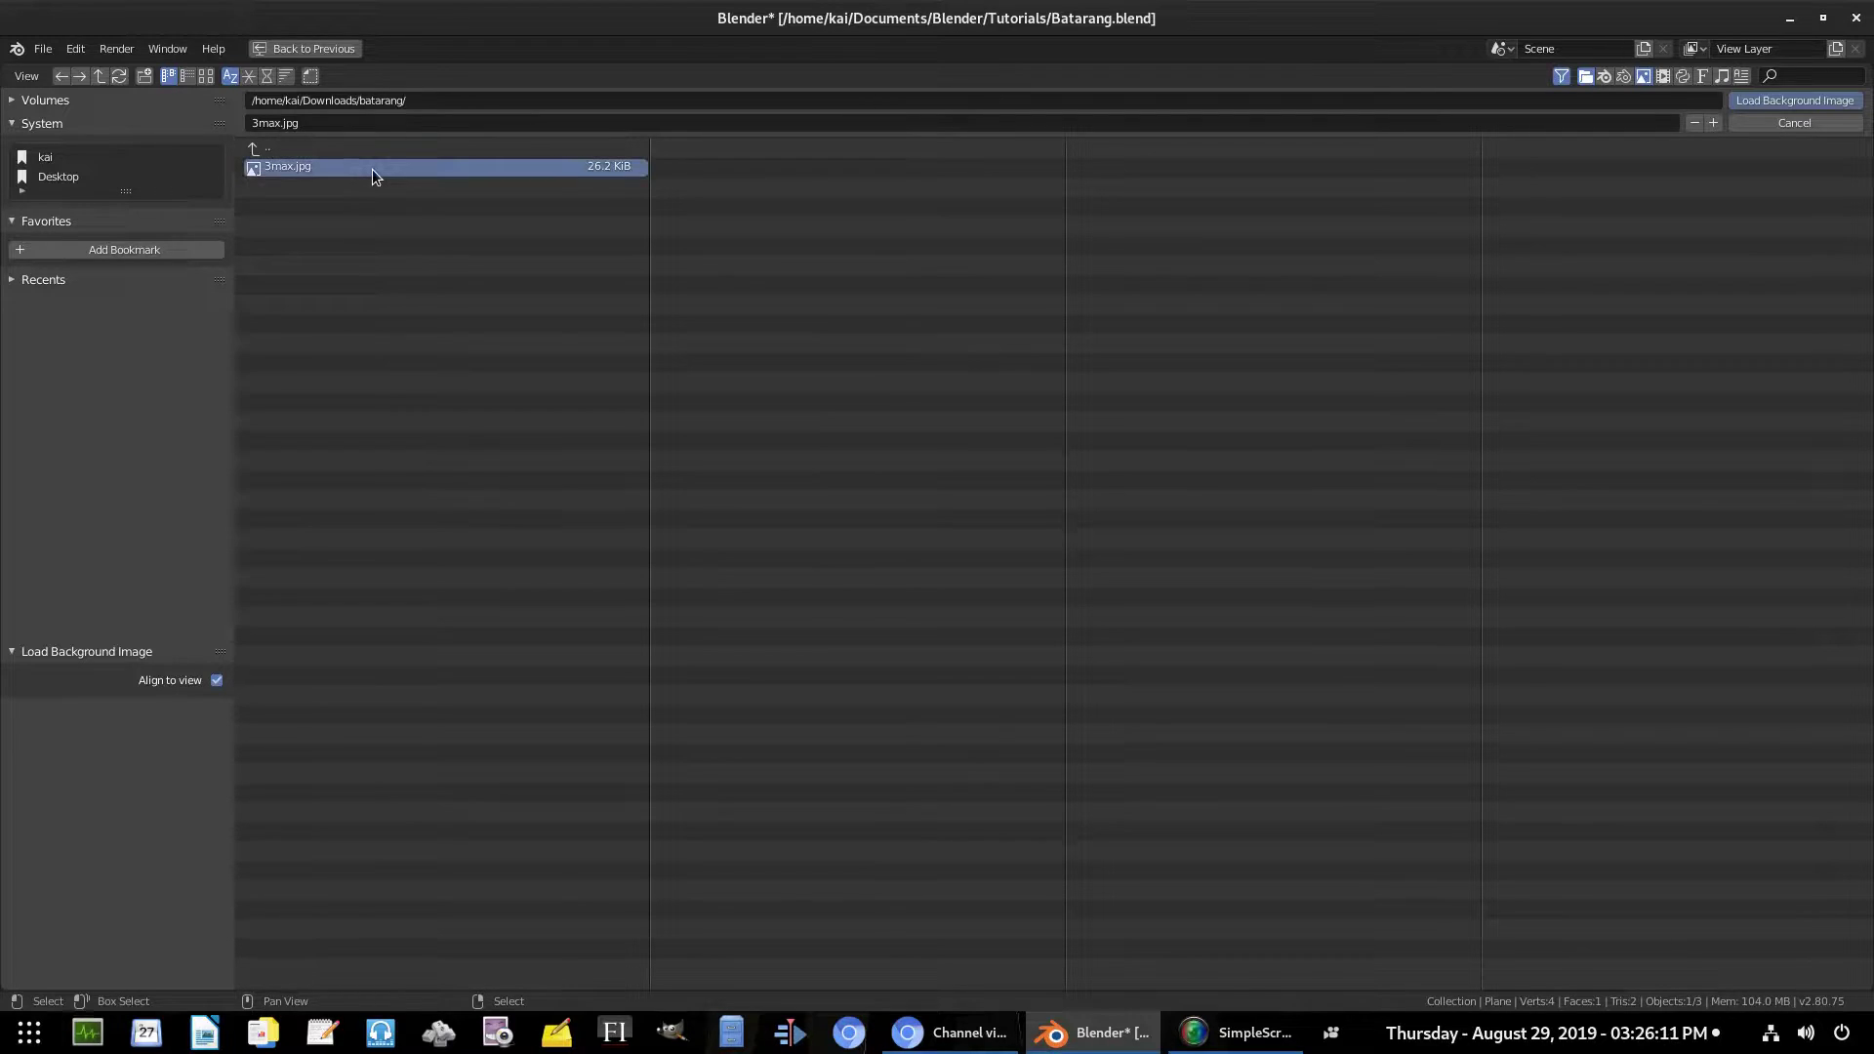
{"action": "left_click", "coordinate": [1755, 100]}
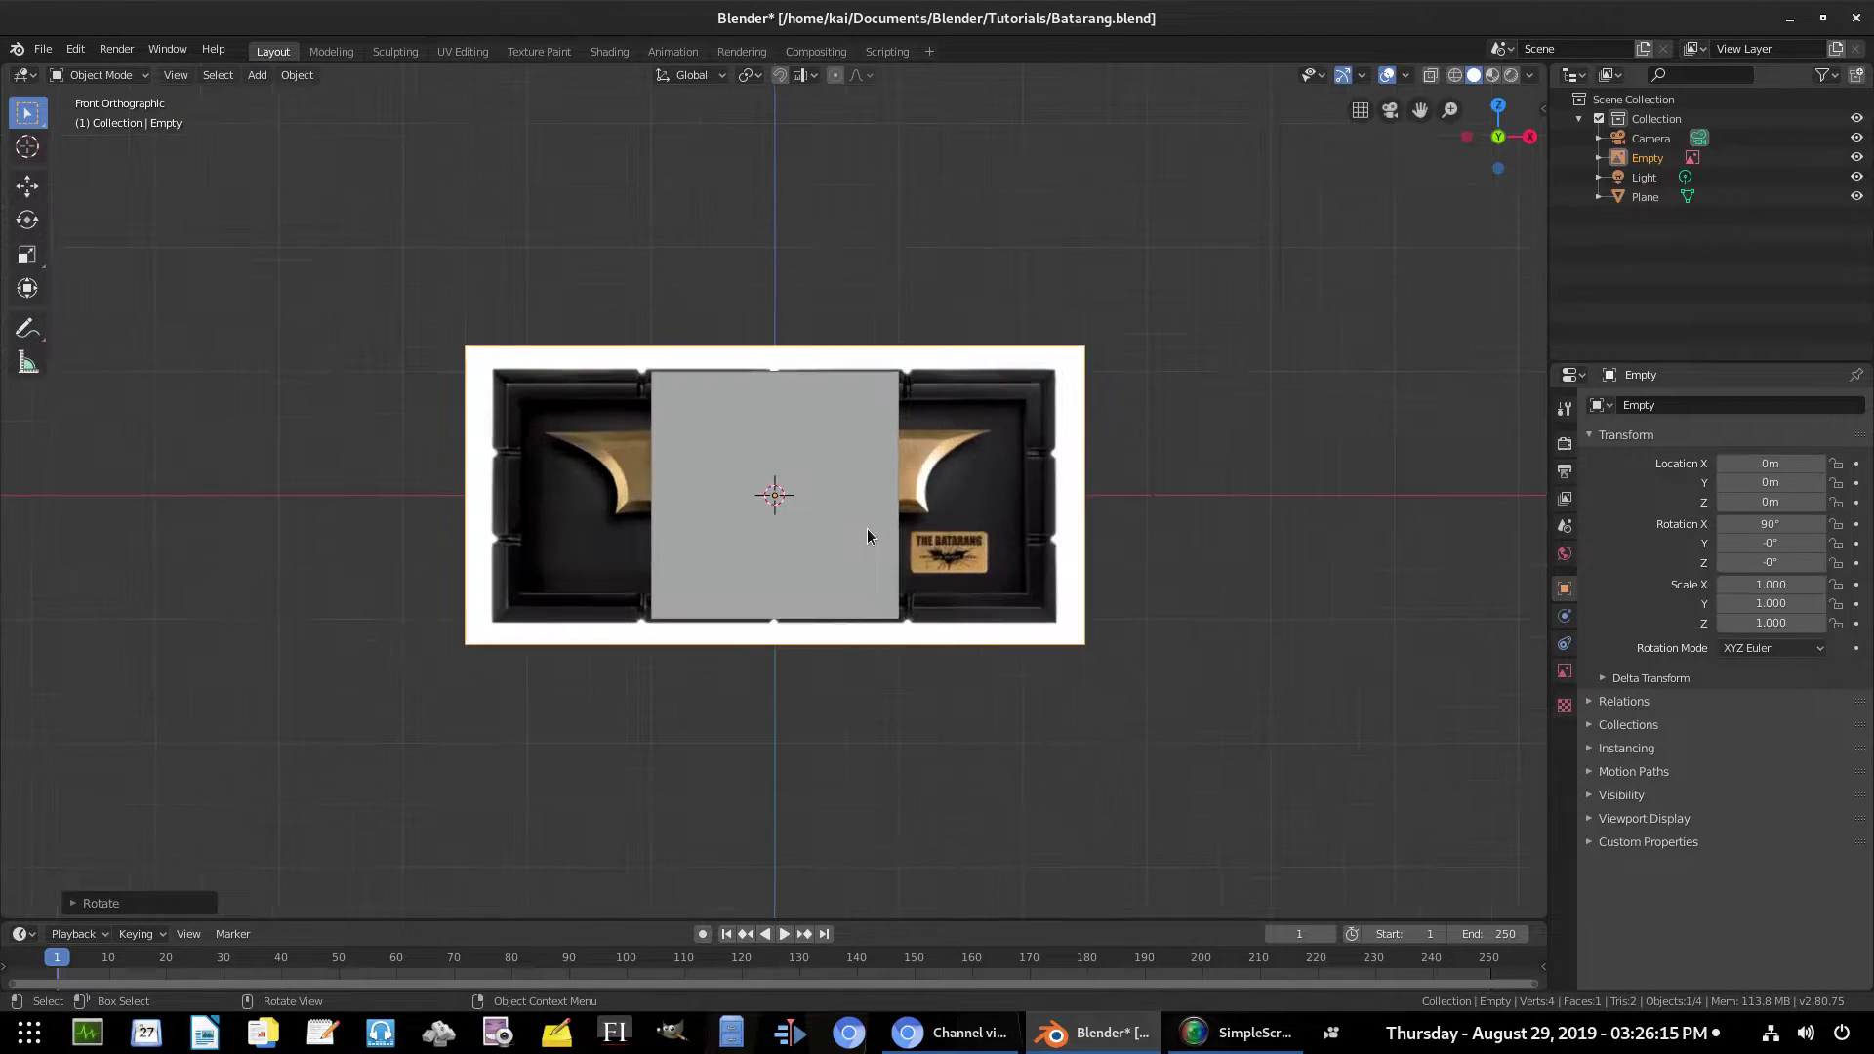
Select the plane in the front view and set the viewport shading to Wireframe
{"action": "middle_click_drag", "start_coordinate": [867, 529], "coordinate": [904, 488]}
{"action": "key", "text": "KP_1"}
{"action": "left_click", "coordinate": [746, 506]}
{"action": "key", "text": "g"}
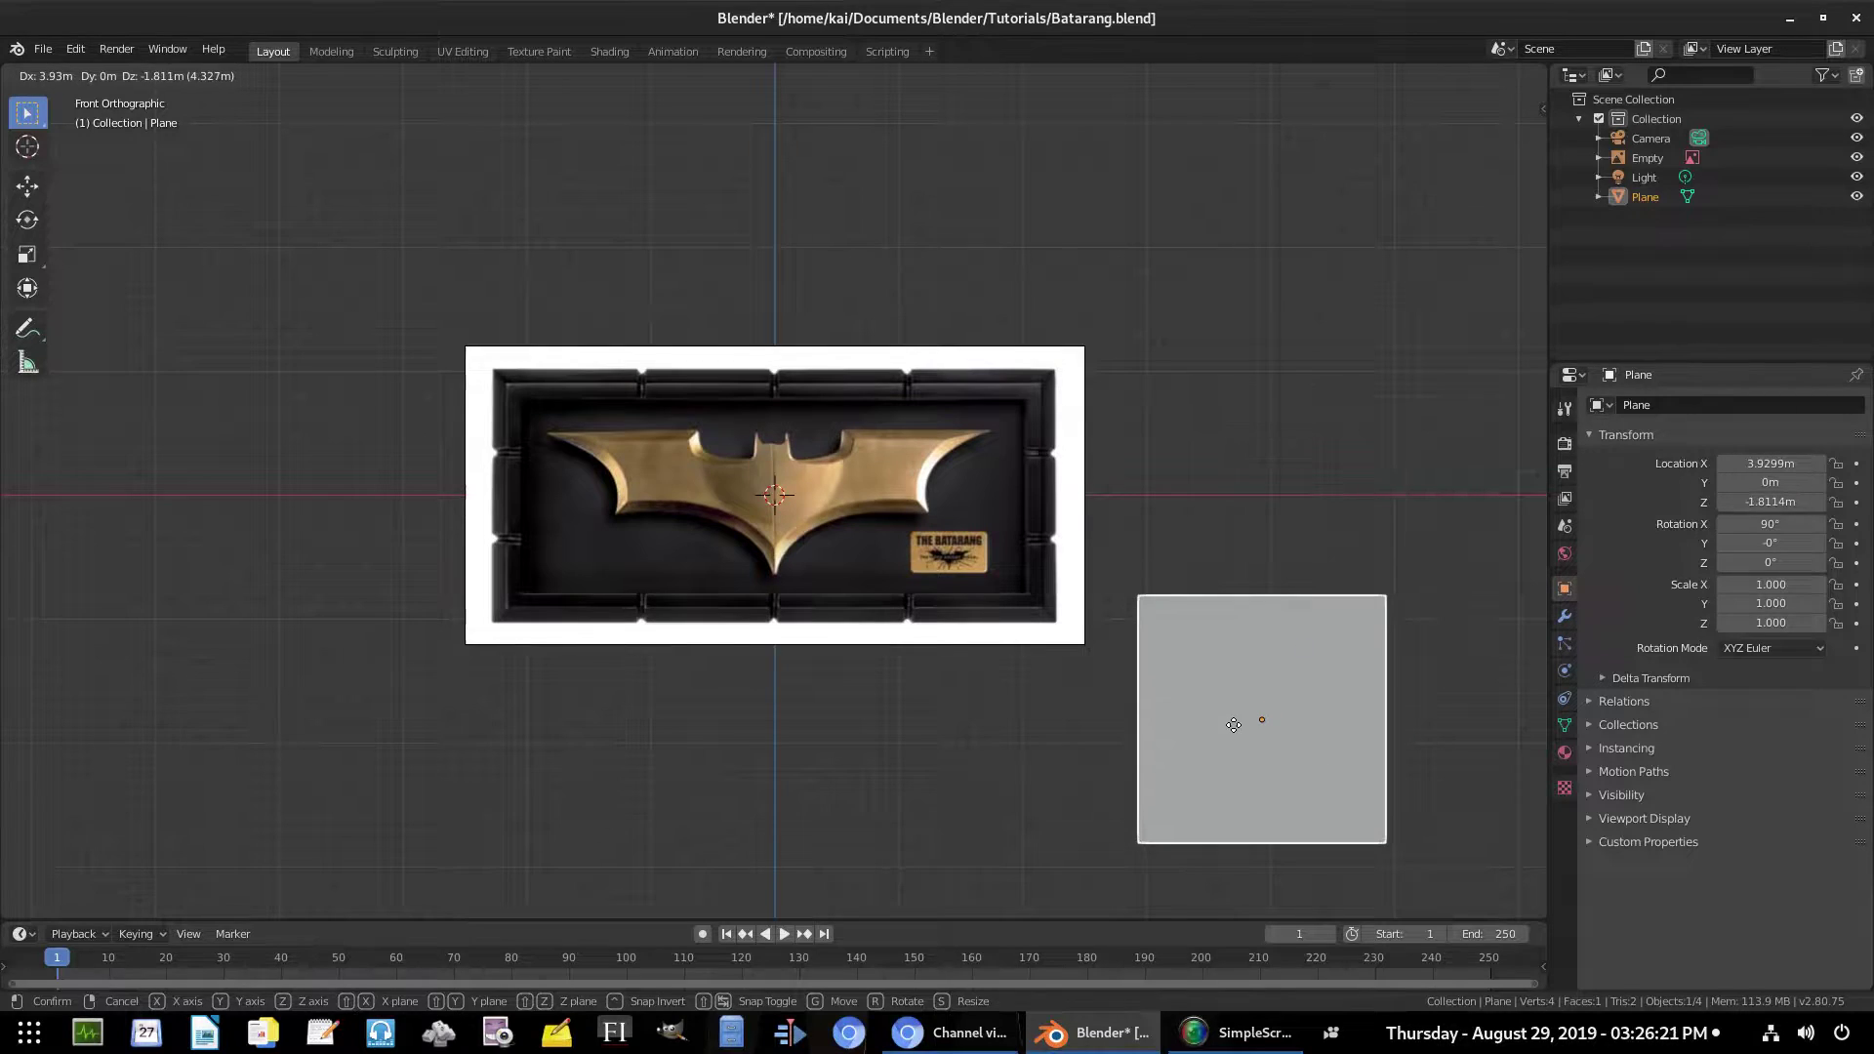
{"action": "key", "text": "Escape"}
{"action": "scroll", "coordinate": [864, 678], "scroll_direction": "up", "scroll_amount": 4}
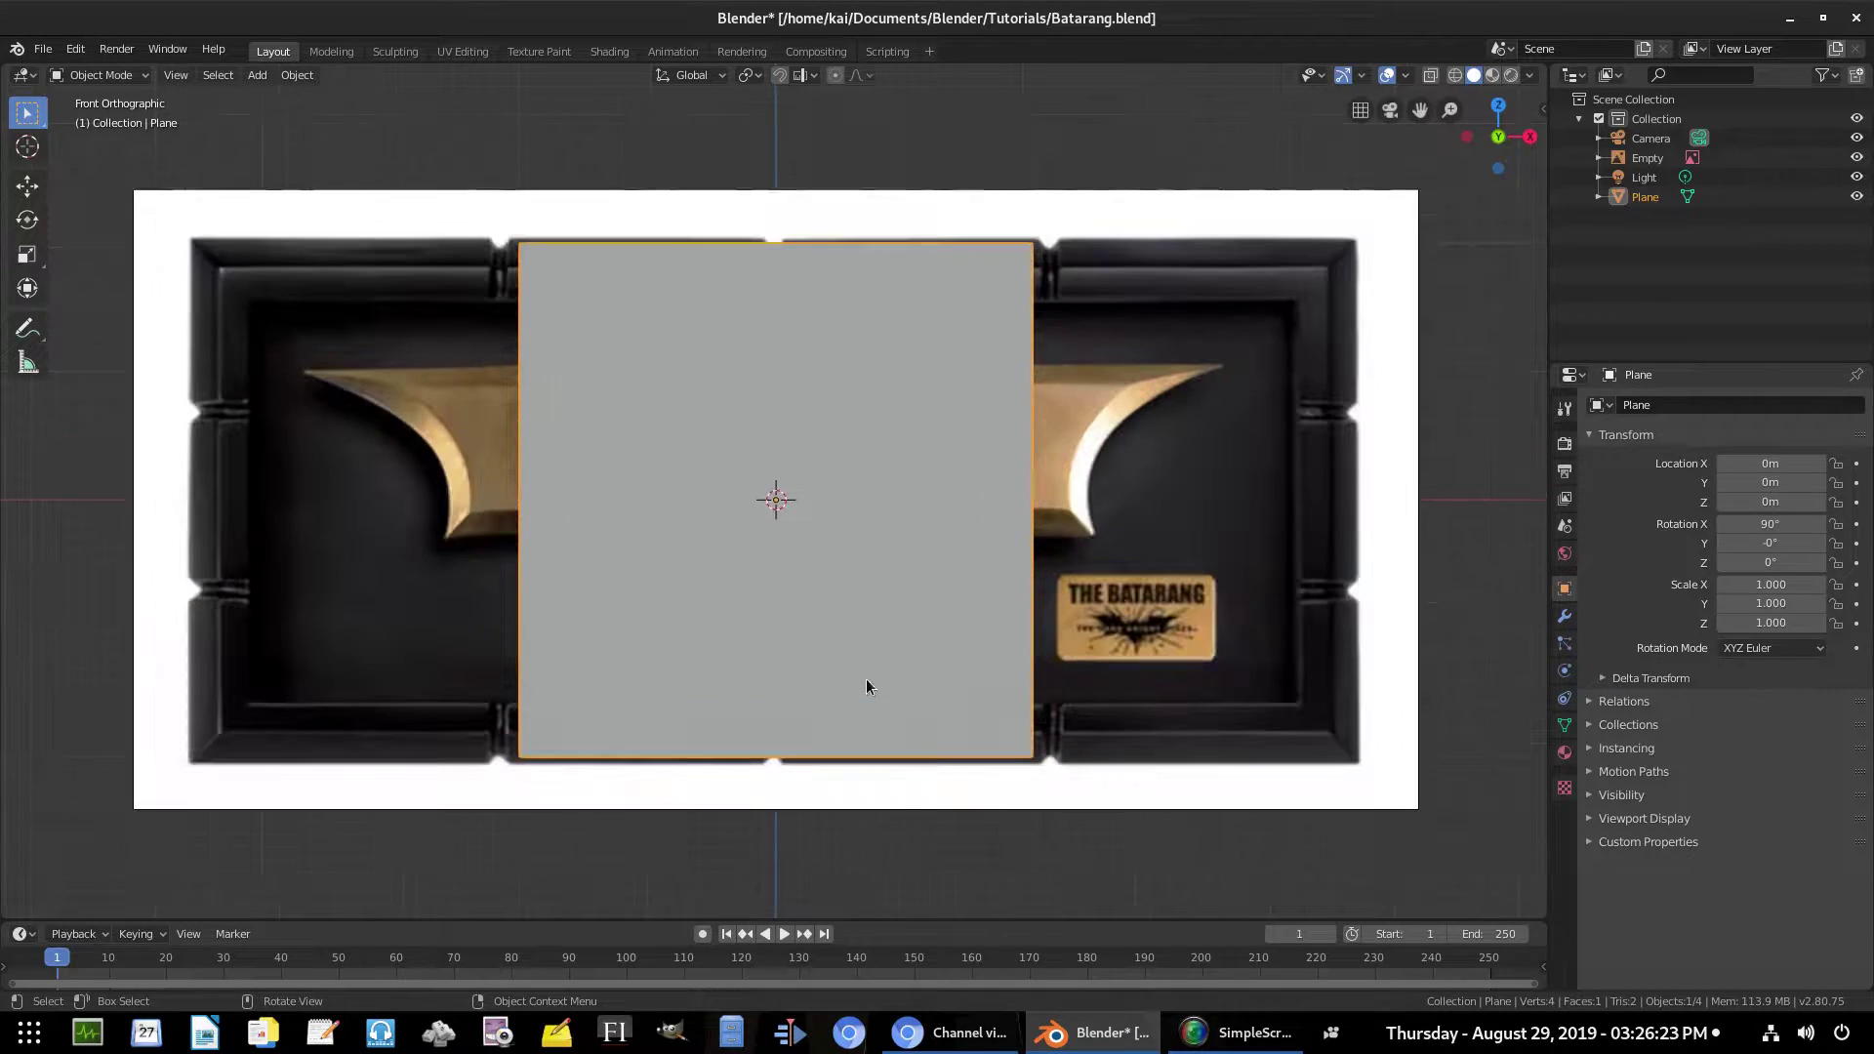
{"action": "right_click", "coordinate": [1057, 568]}
{"action": "key", "text": "z"}
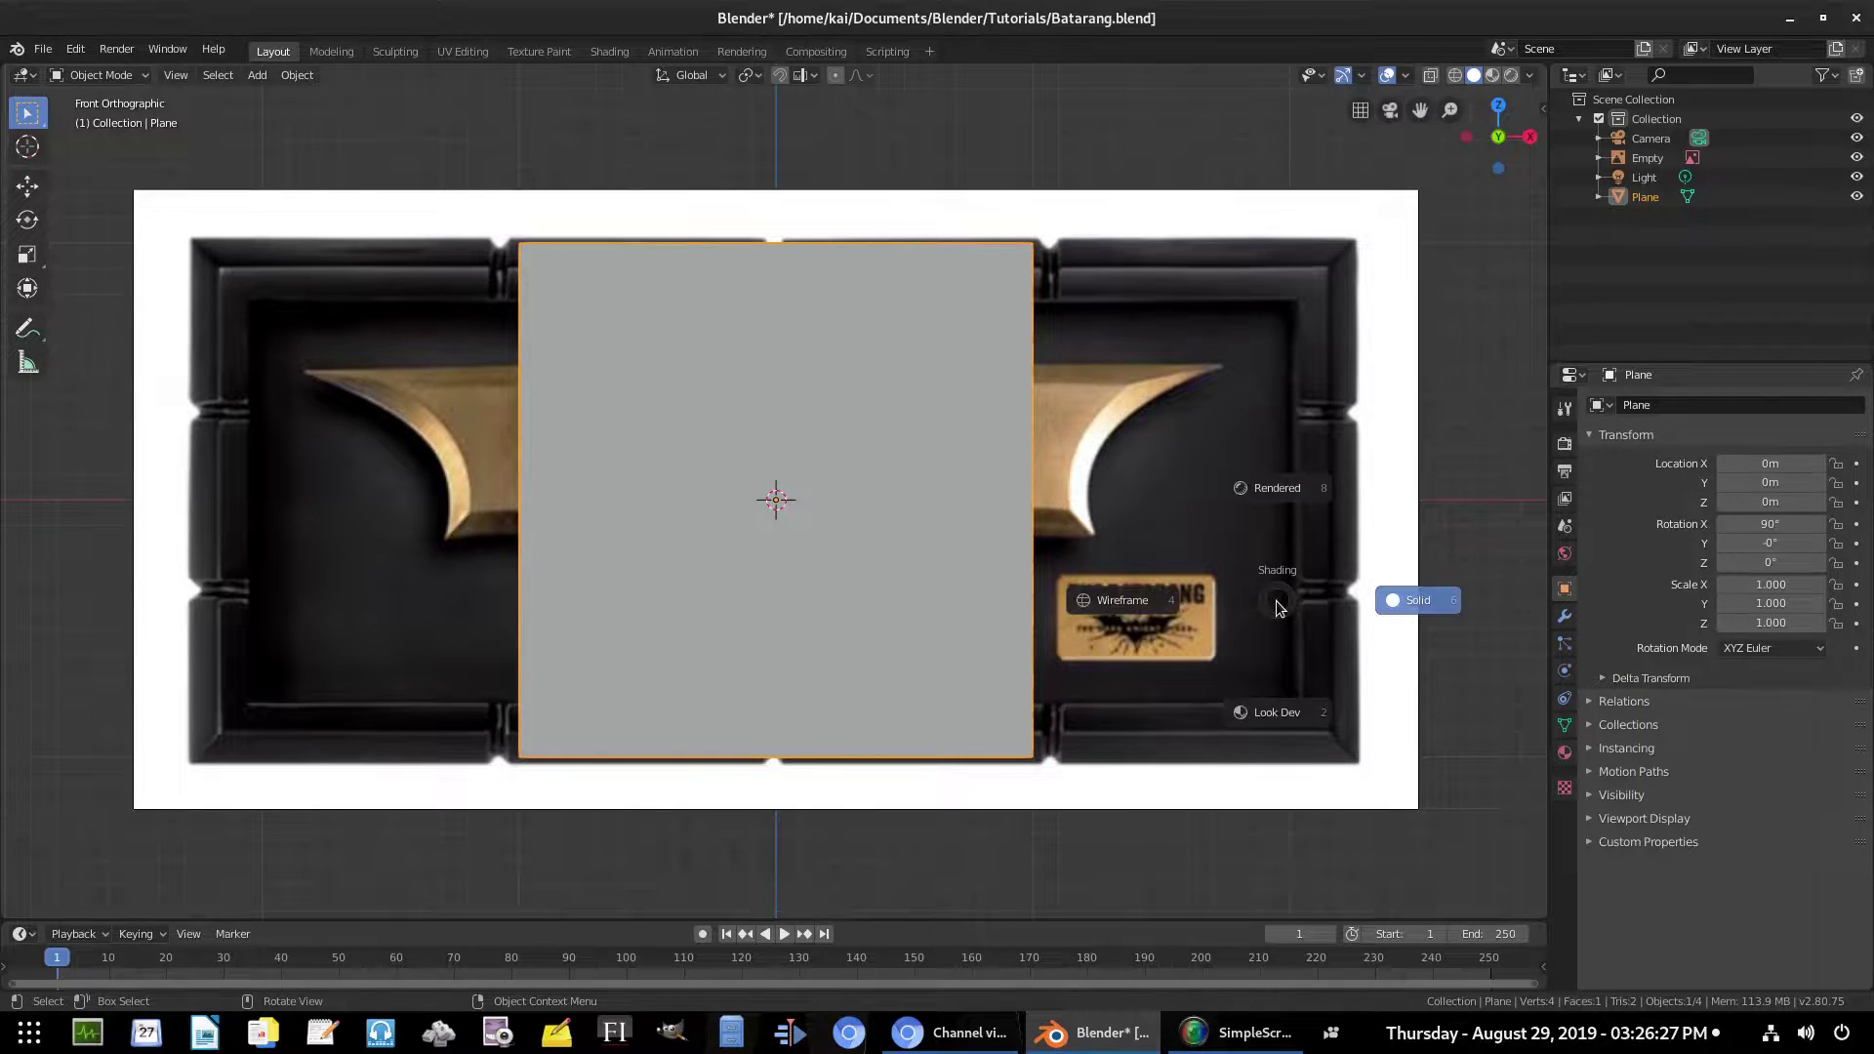
{"action": "left_click", "coordinate": [1083, 609]}
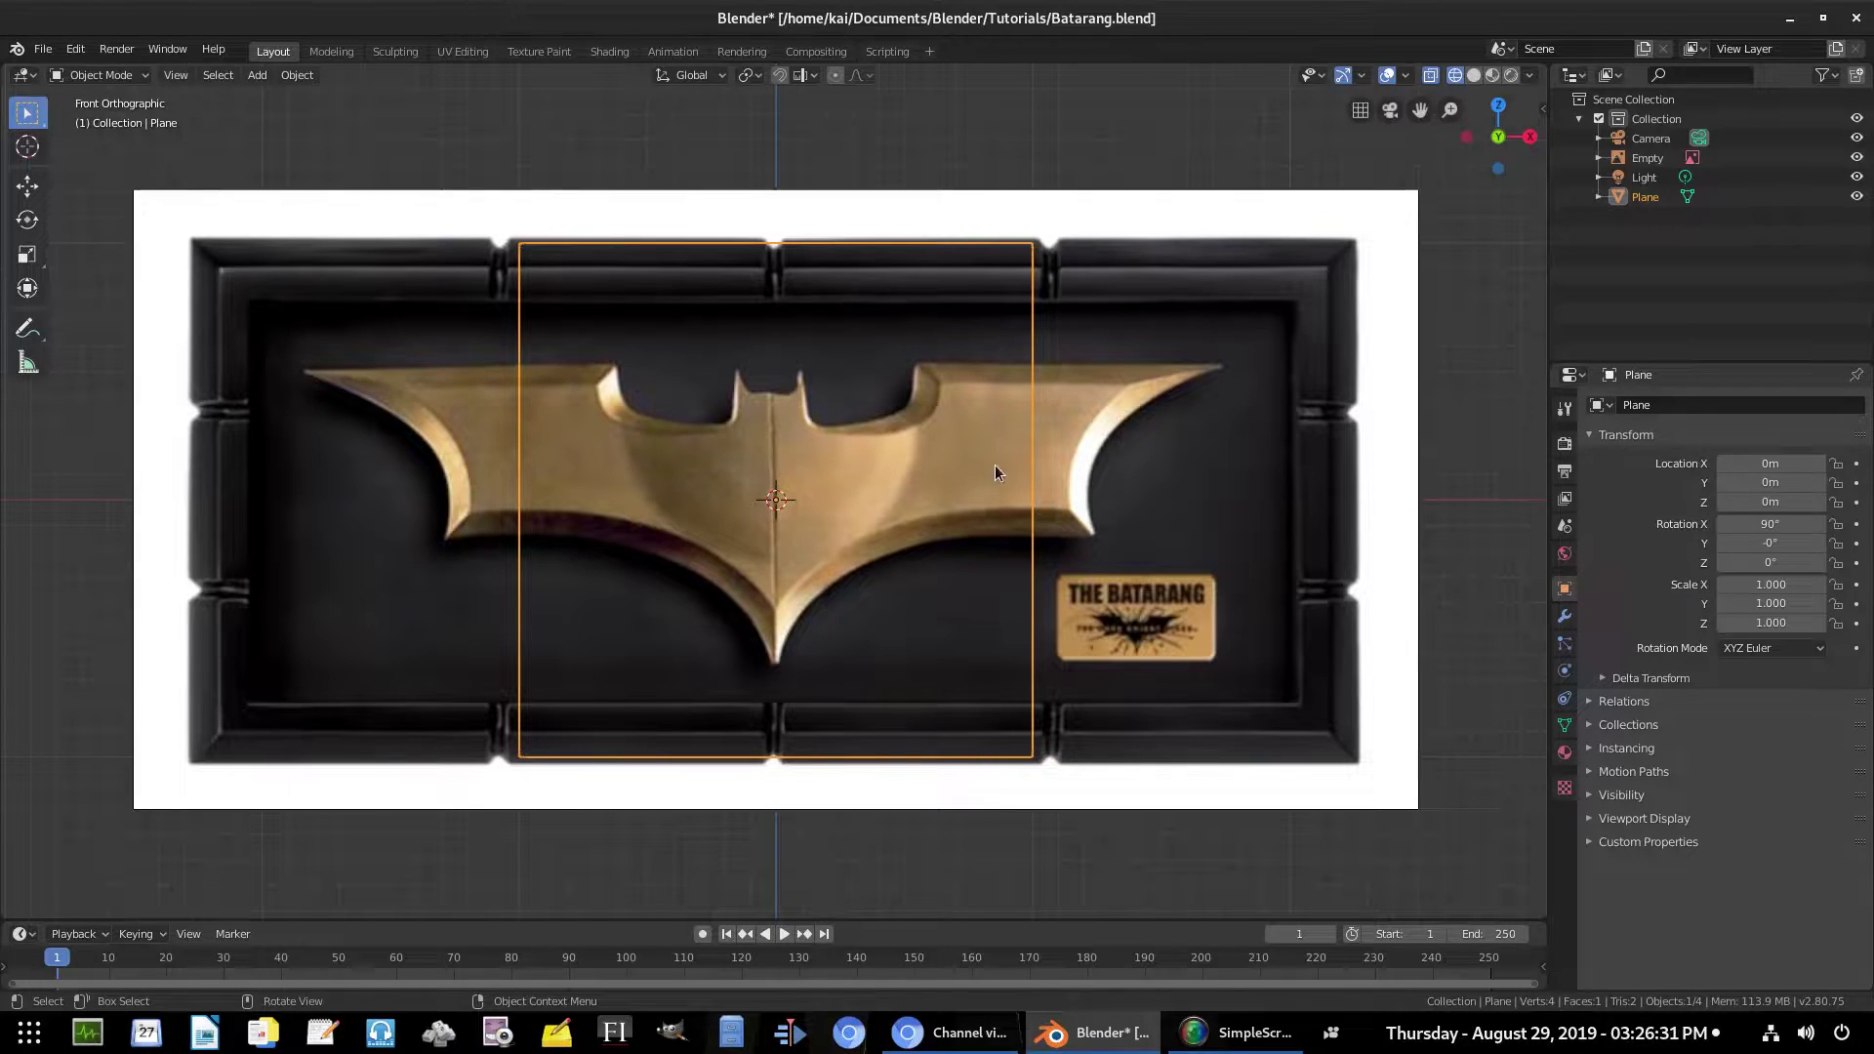
Scale the plane down uniformly to about 0.172, centred on the batarang in the background image
{"action": "scroll", "coordinate": [994, 474], "scroll_direction": "up", "scroll_amount": 3}
{"action": "key", "text": "s"}
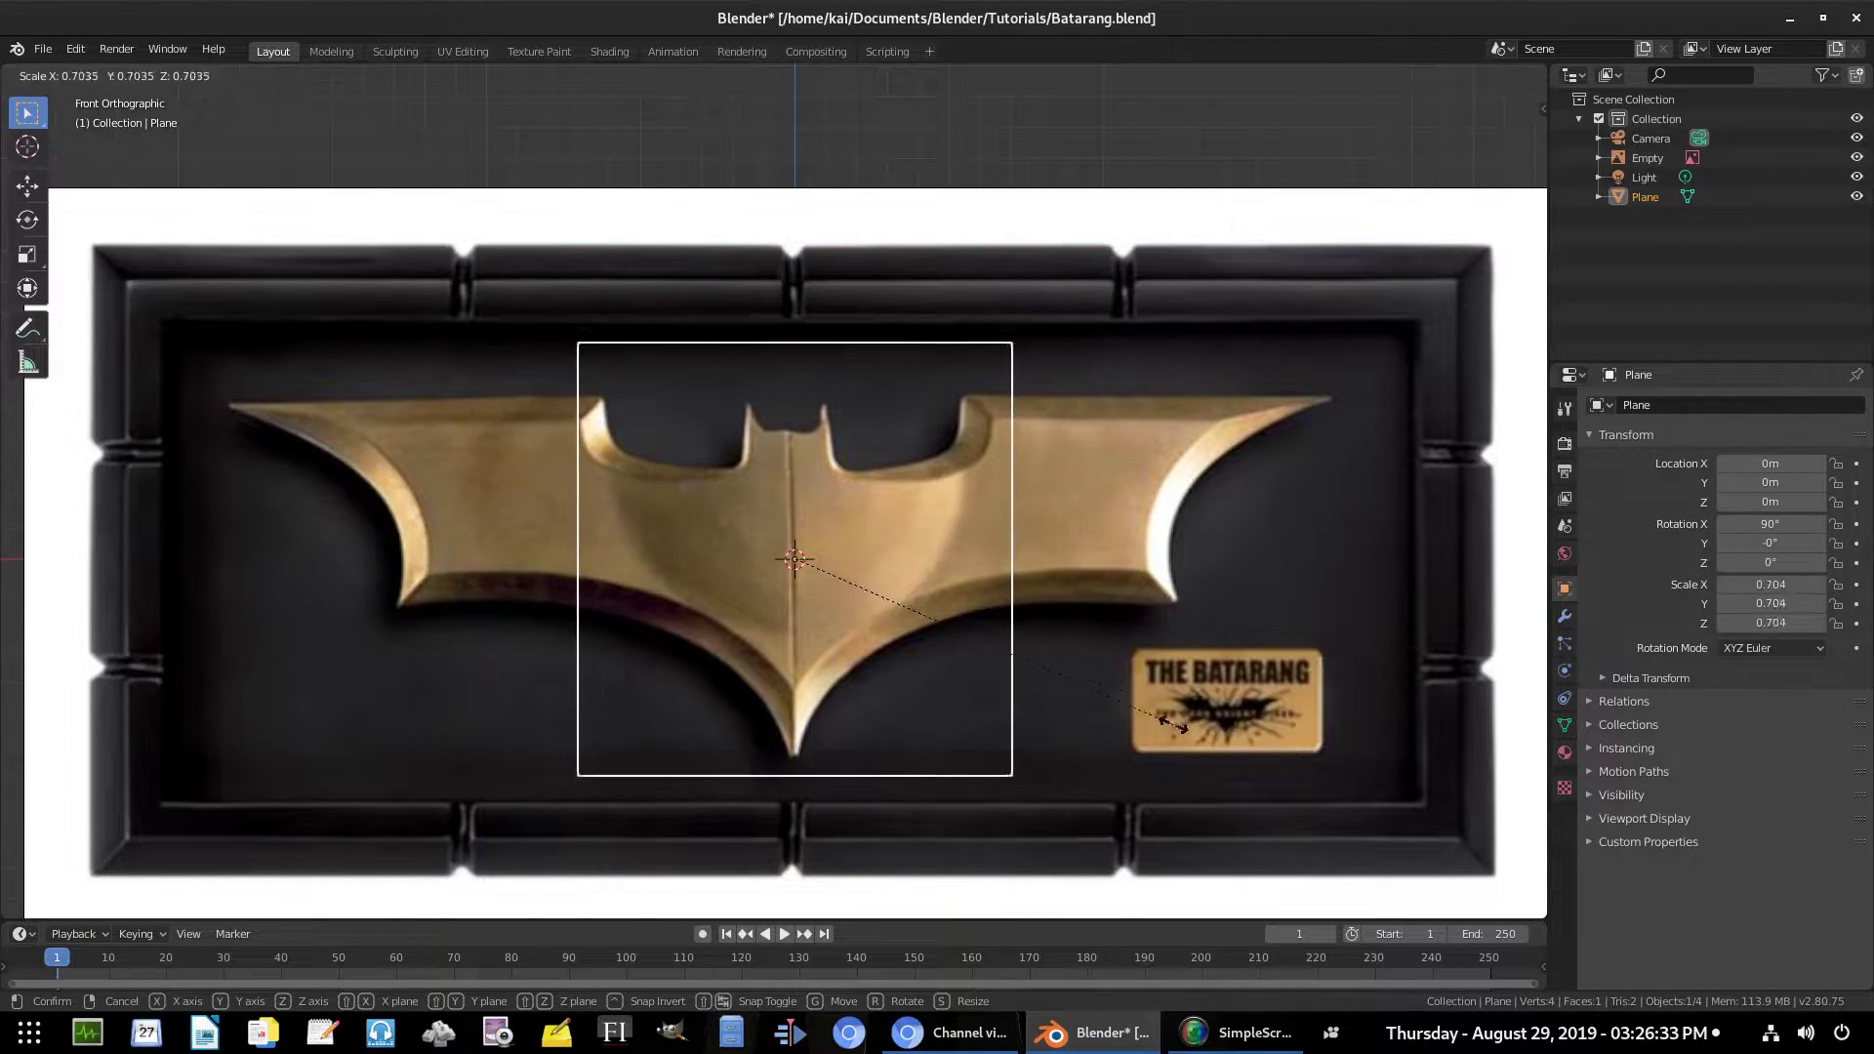
{"action": "left_click", "coordinate": [883, 615]}
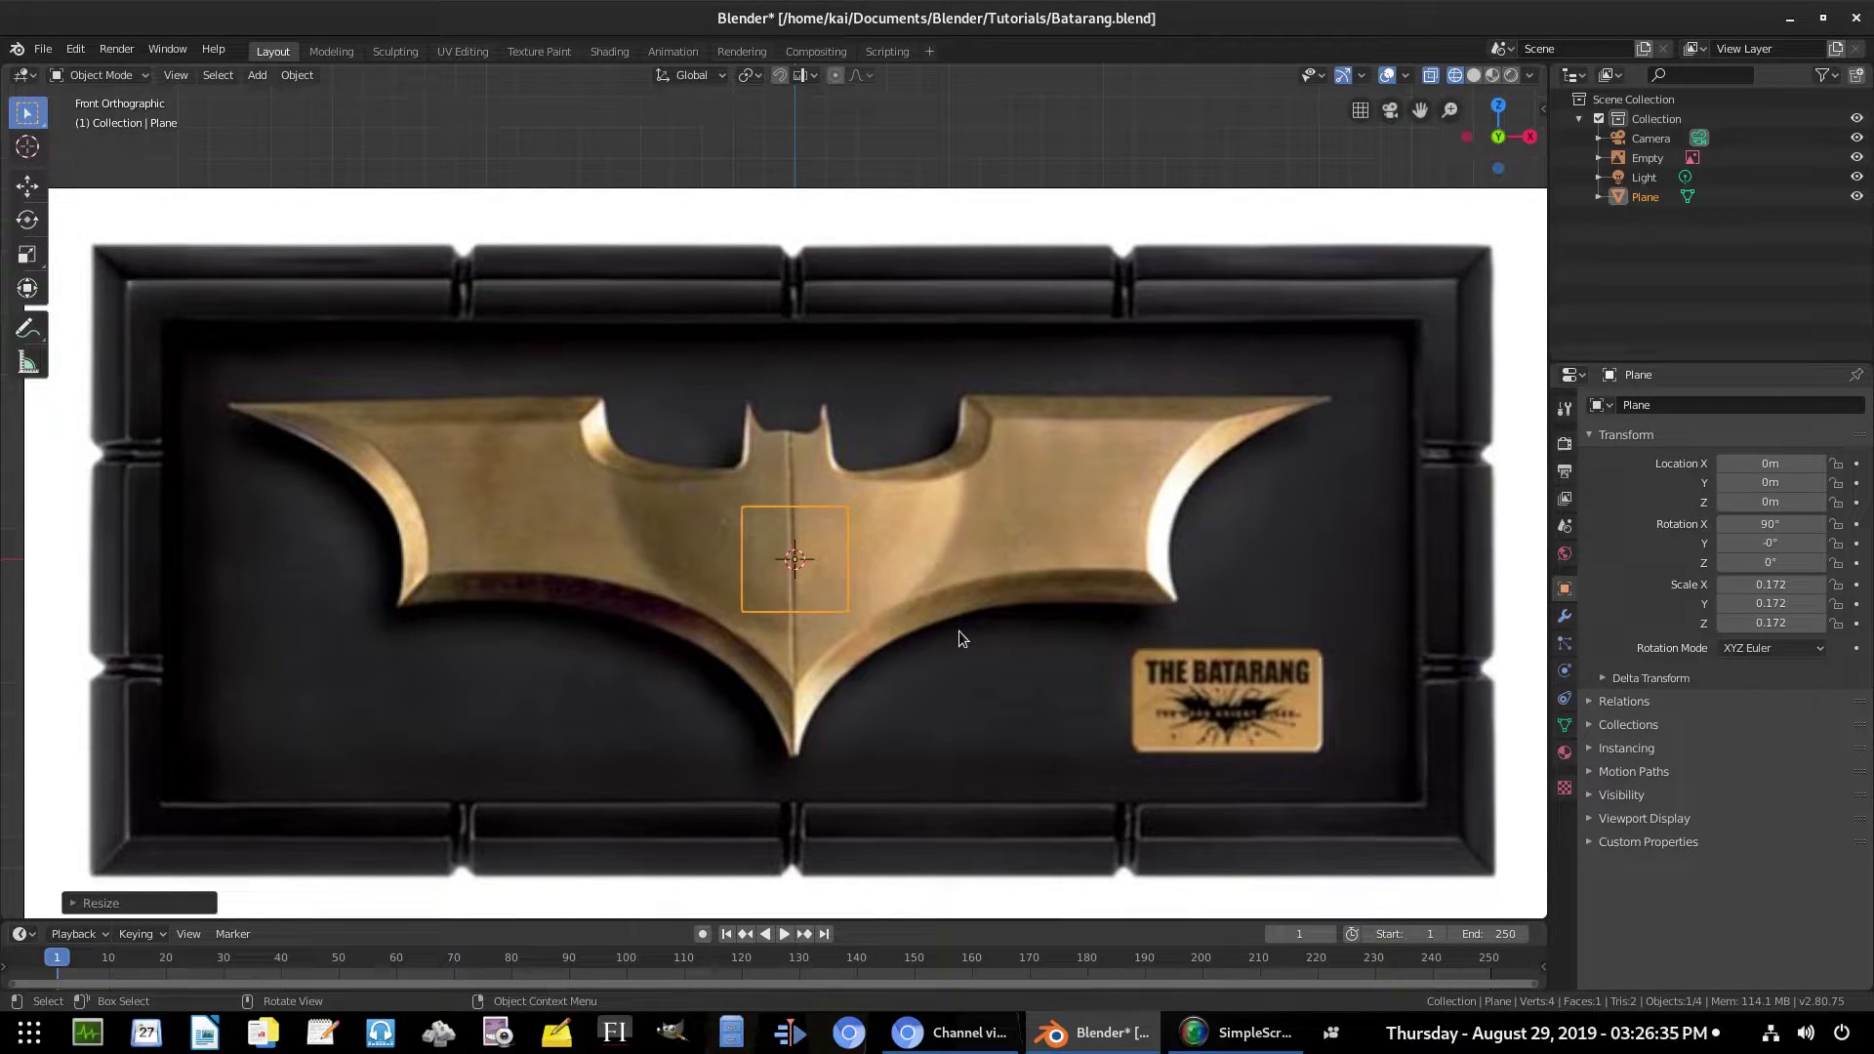
Add a vertical loop cut through the middle of the plane in Edit Mode
{"action": "scroll", "coordinate": [876, 467], "scroll_direction": "up", "scroll_amount": 1}
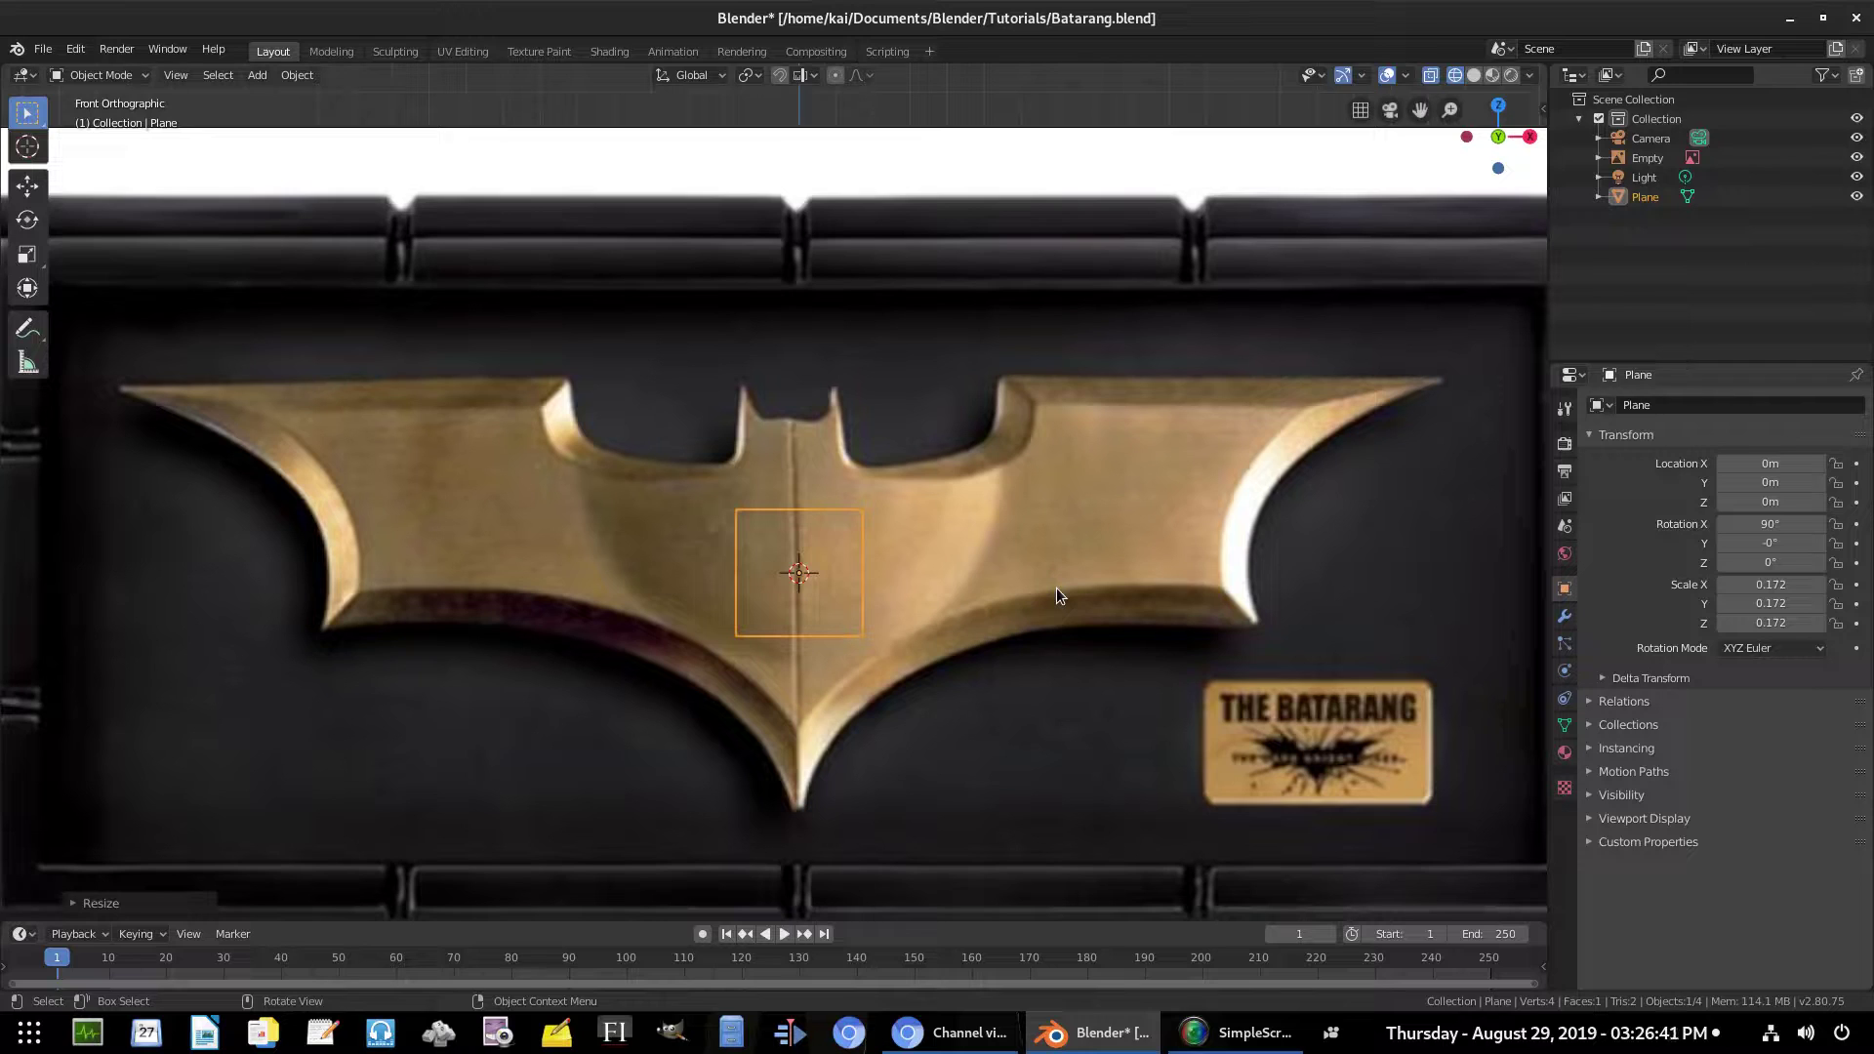
{"action": "key", "text": "Tab"}
{"action": "scroll", "coordinate": [636, 675], "scroll_direction": "up", "scroll_amount": 1}
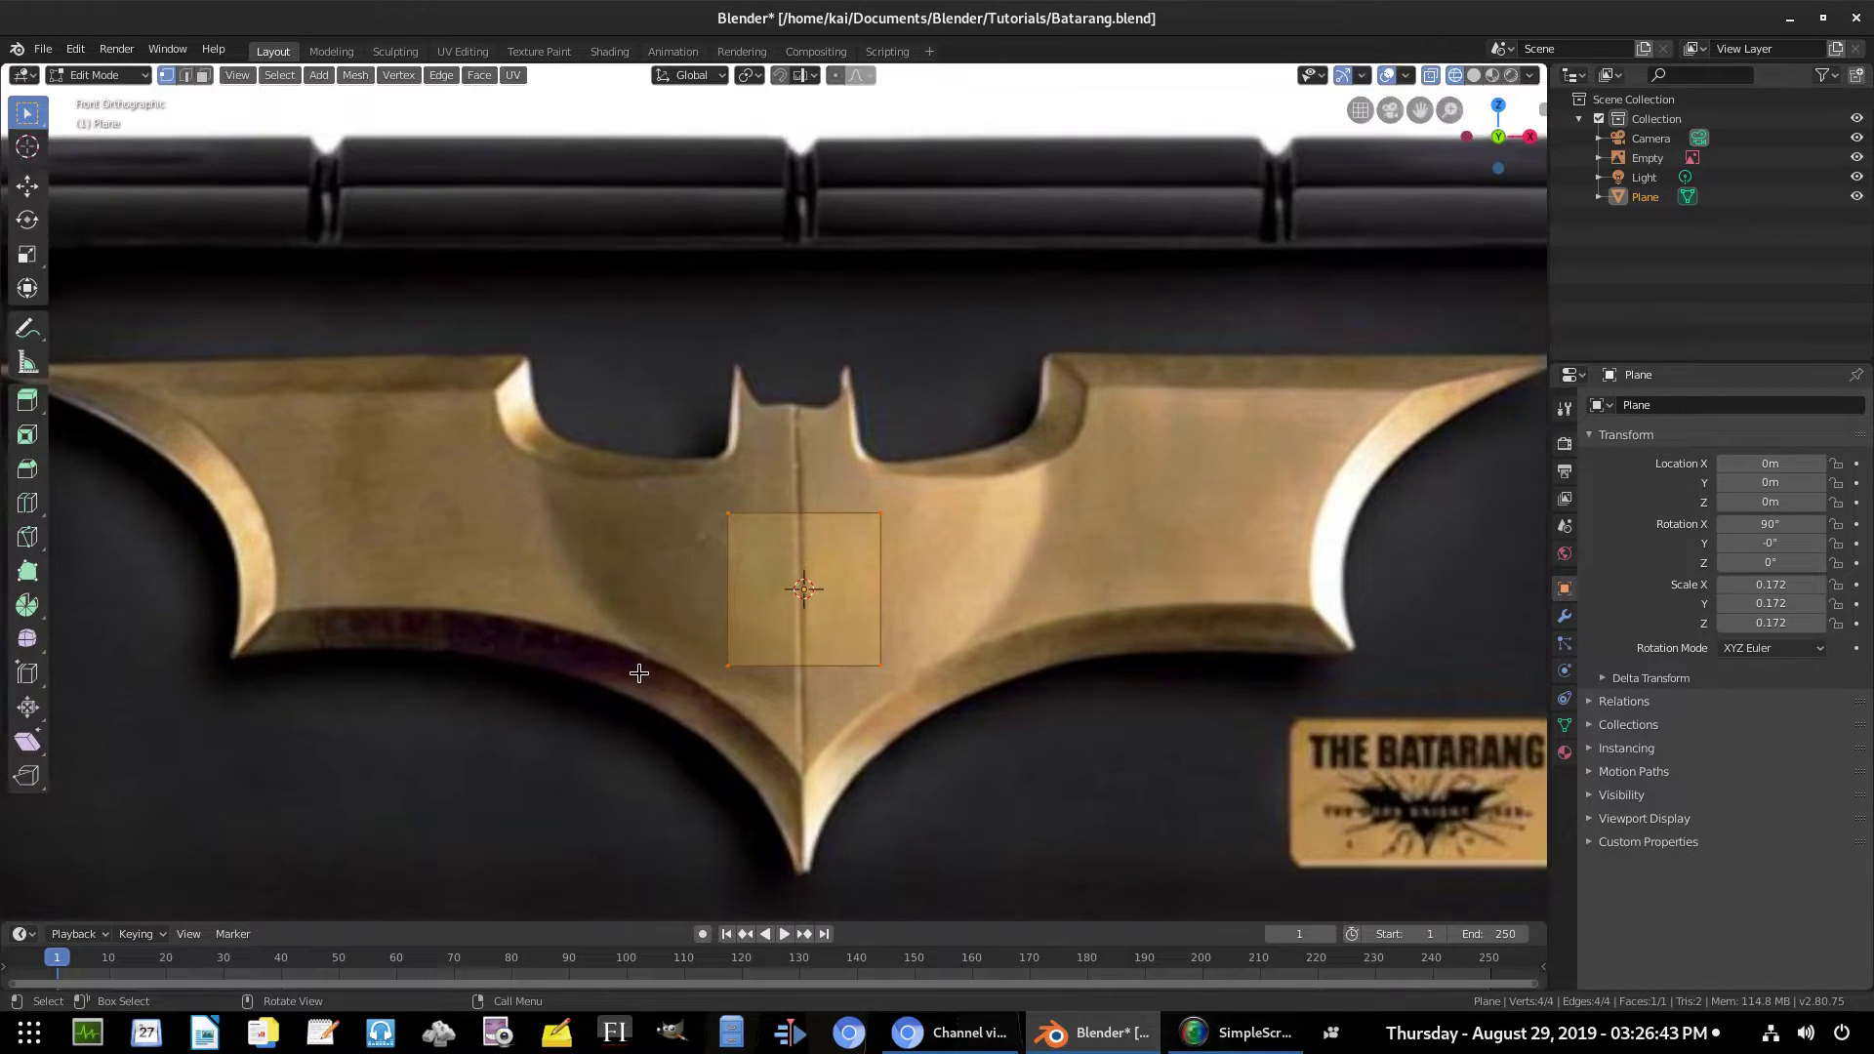
{"action": "left_click", "coordinate": [28, 503]}
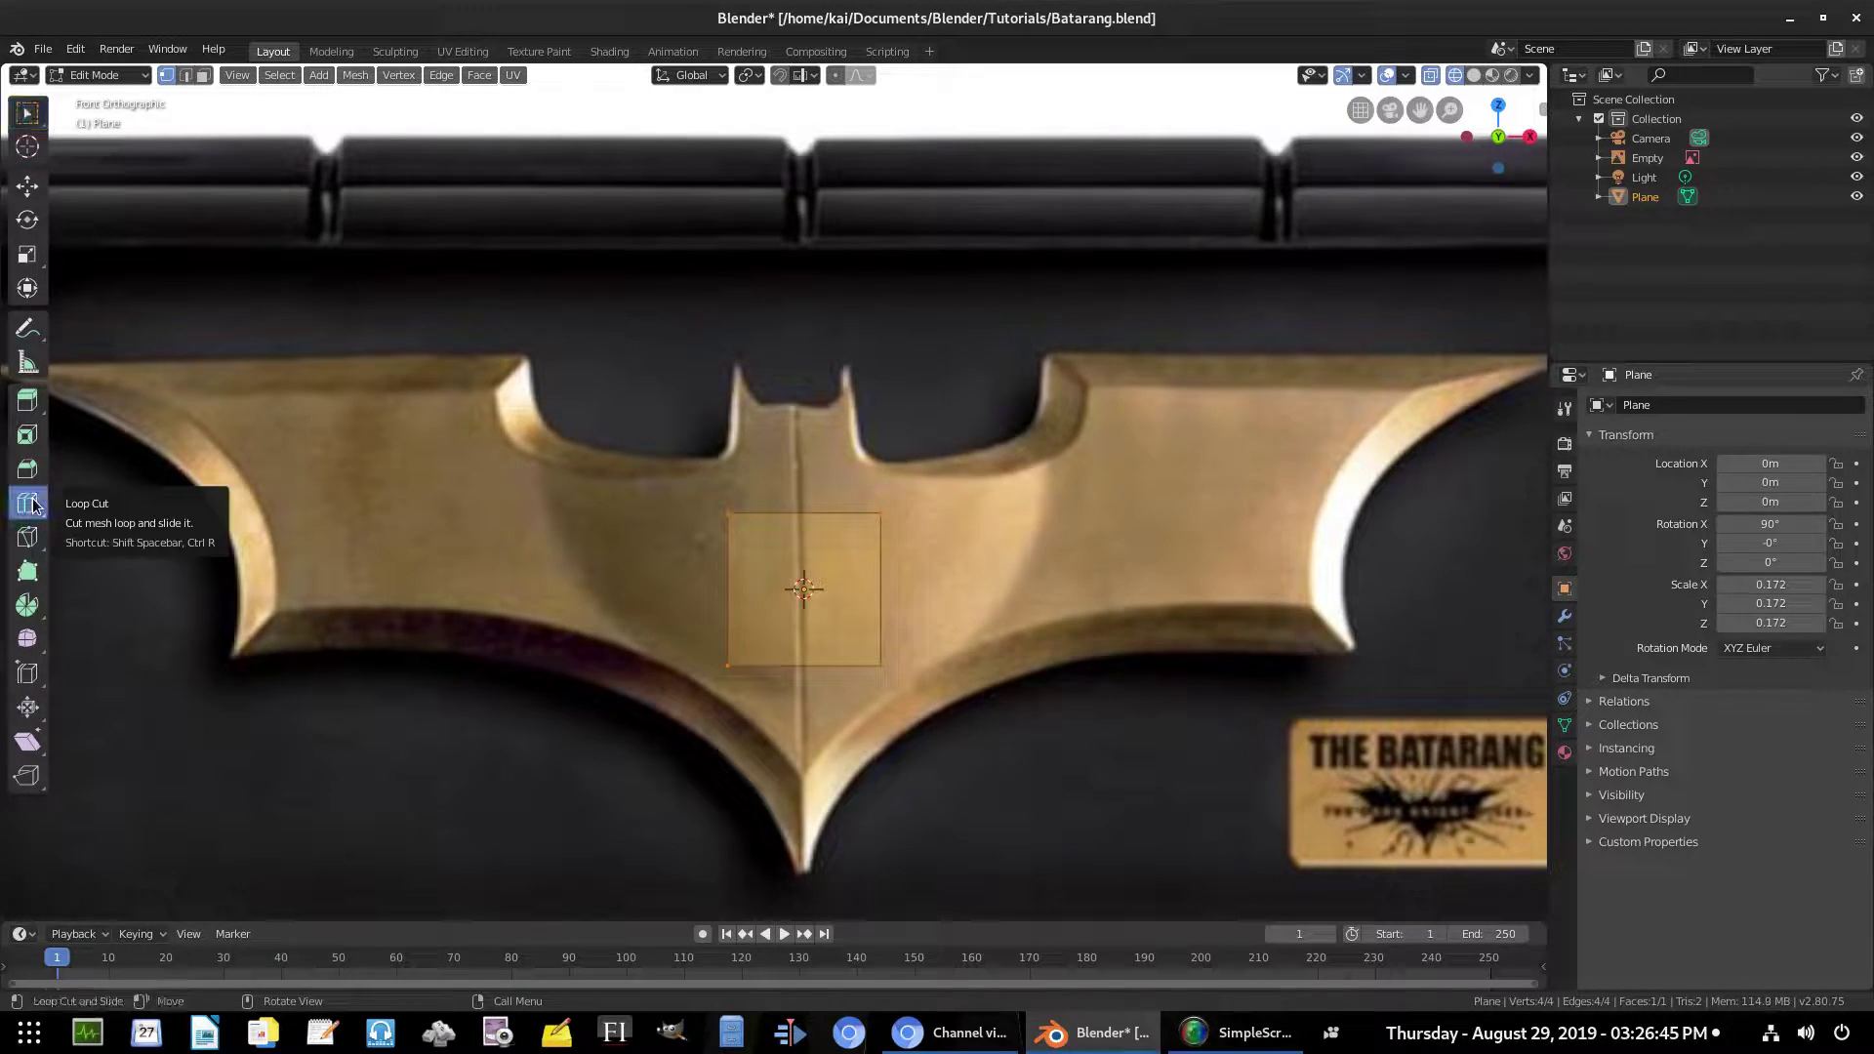
{"action": "left_click", "coordinate": [806, 656]}
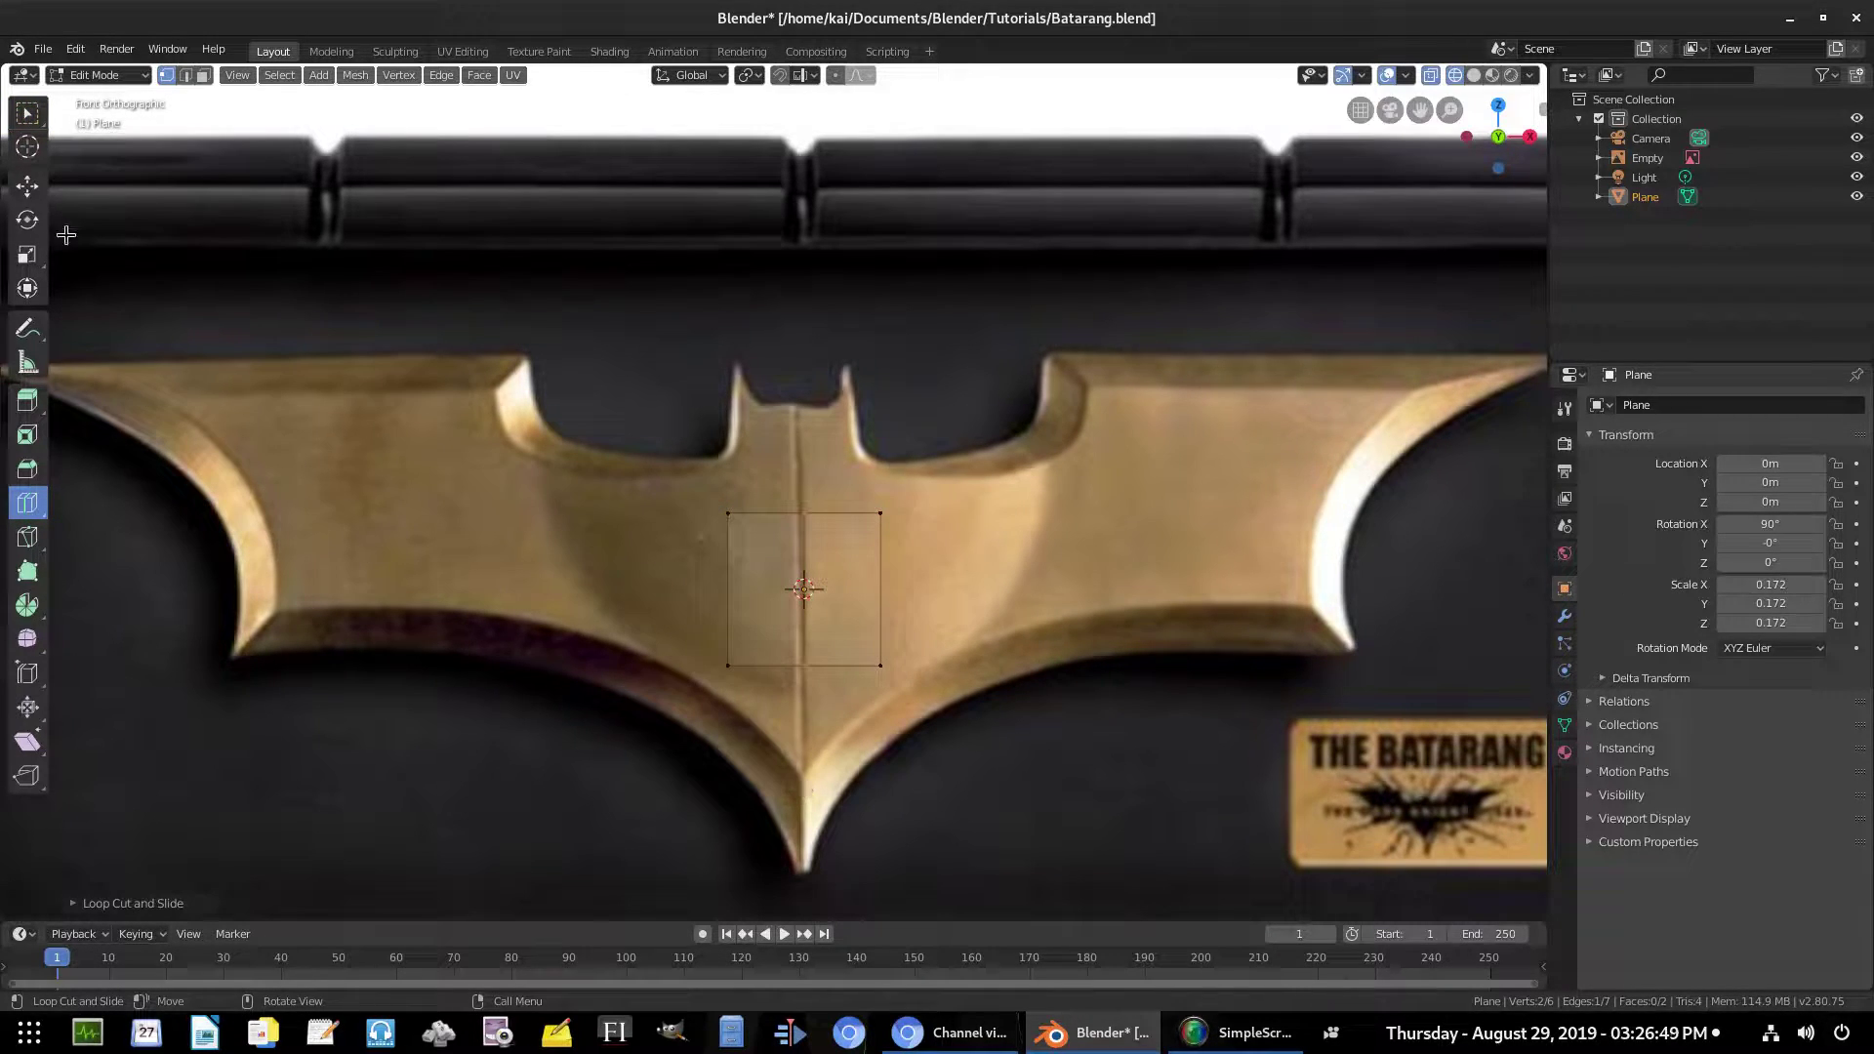
{"action": "left_click", "coordinate": [33, 117]}
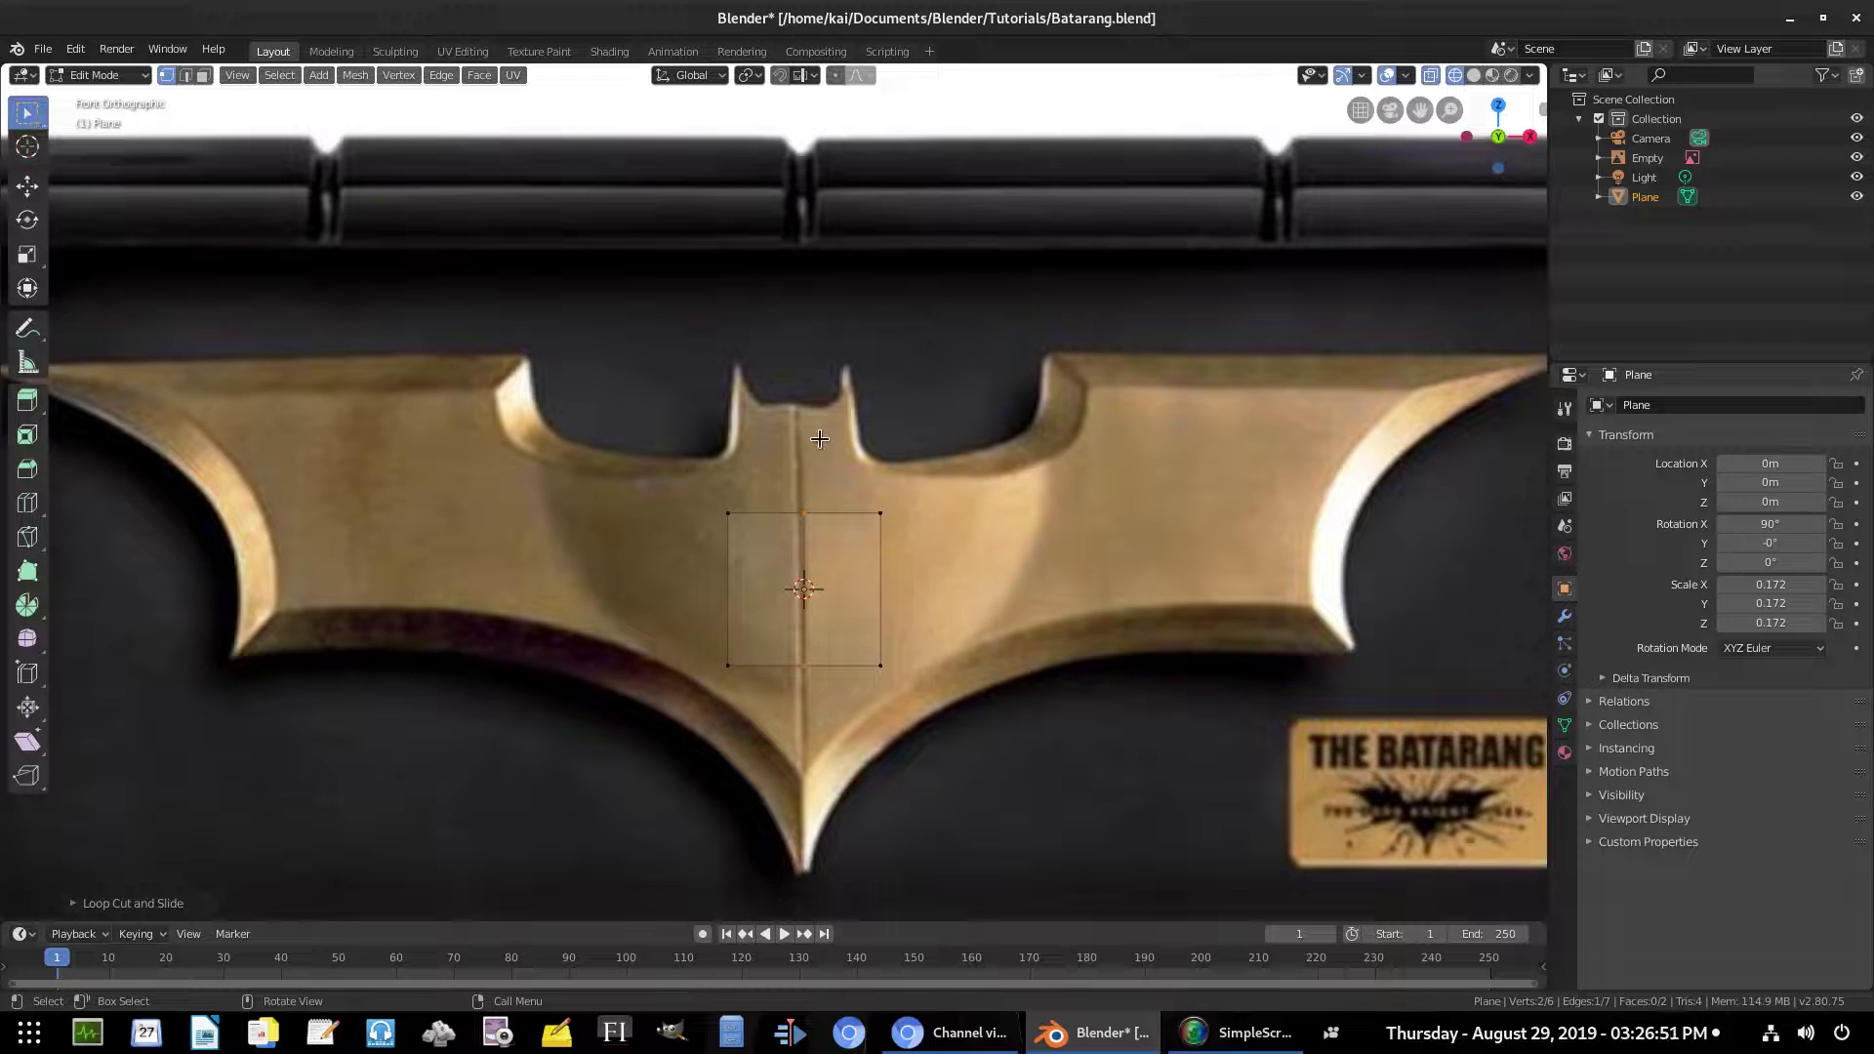
Delete the outer vertices on the right half of the plane, keeping the left half up to the centre line
{"action": "left_click", "coordinate": [874, 514]}
{"action": "key", "text": "b"}
{"action": "left_click_drag", "start_coordinate": [847, 471], "coordinate": [1003, 782]}
{"action": "key", "text": "x"}
{"action": "left_click", "coordinate": [1093, 482]}
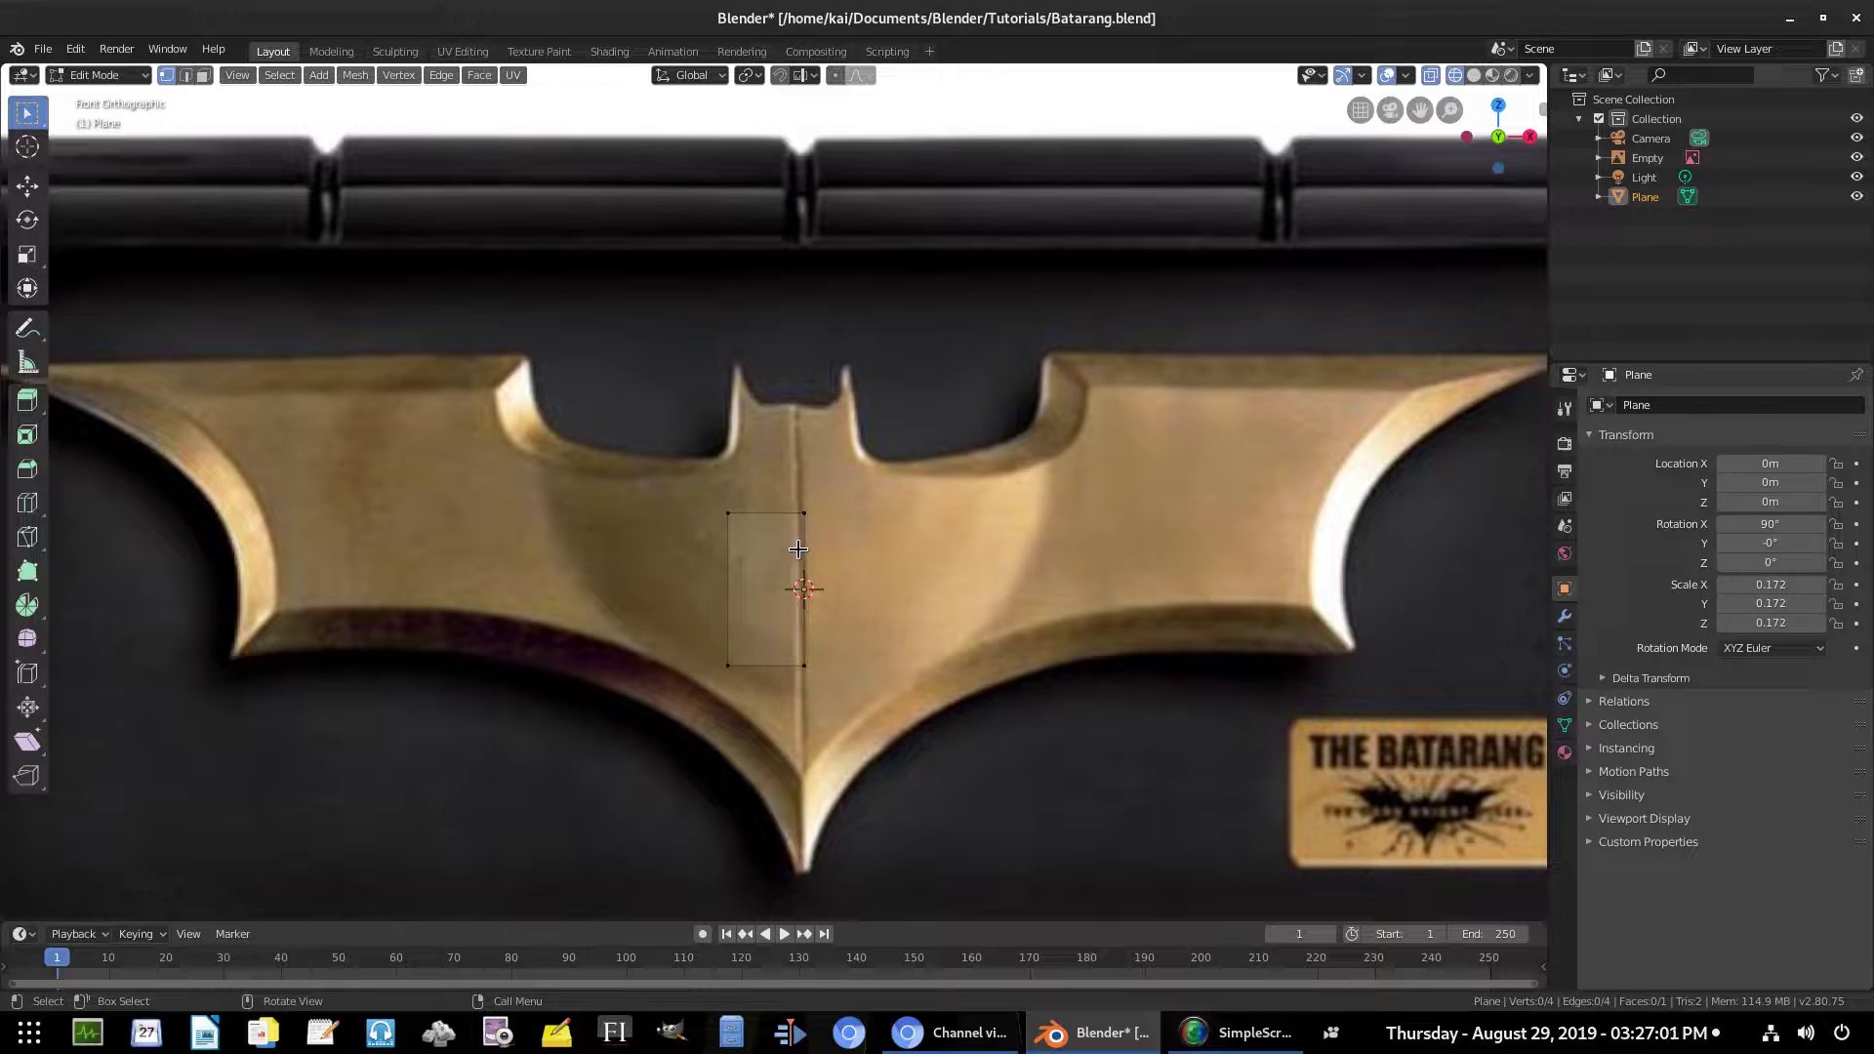
Return to Object Mode and add a Mirror modifier on the X axis to the half plane
{"action": "key", "text": "Tab"}
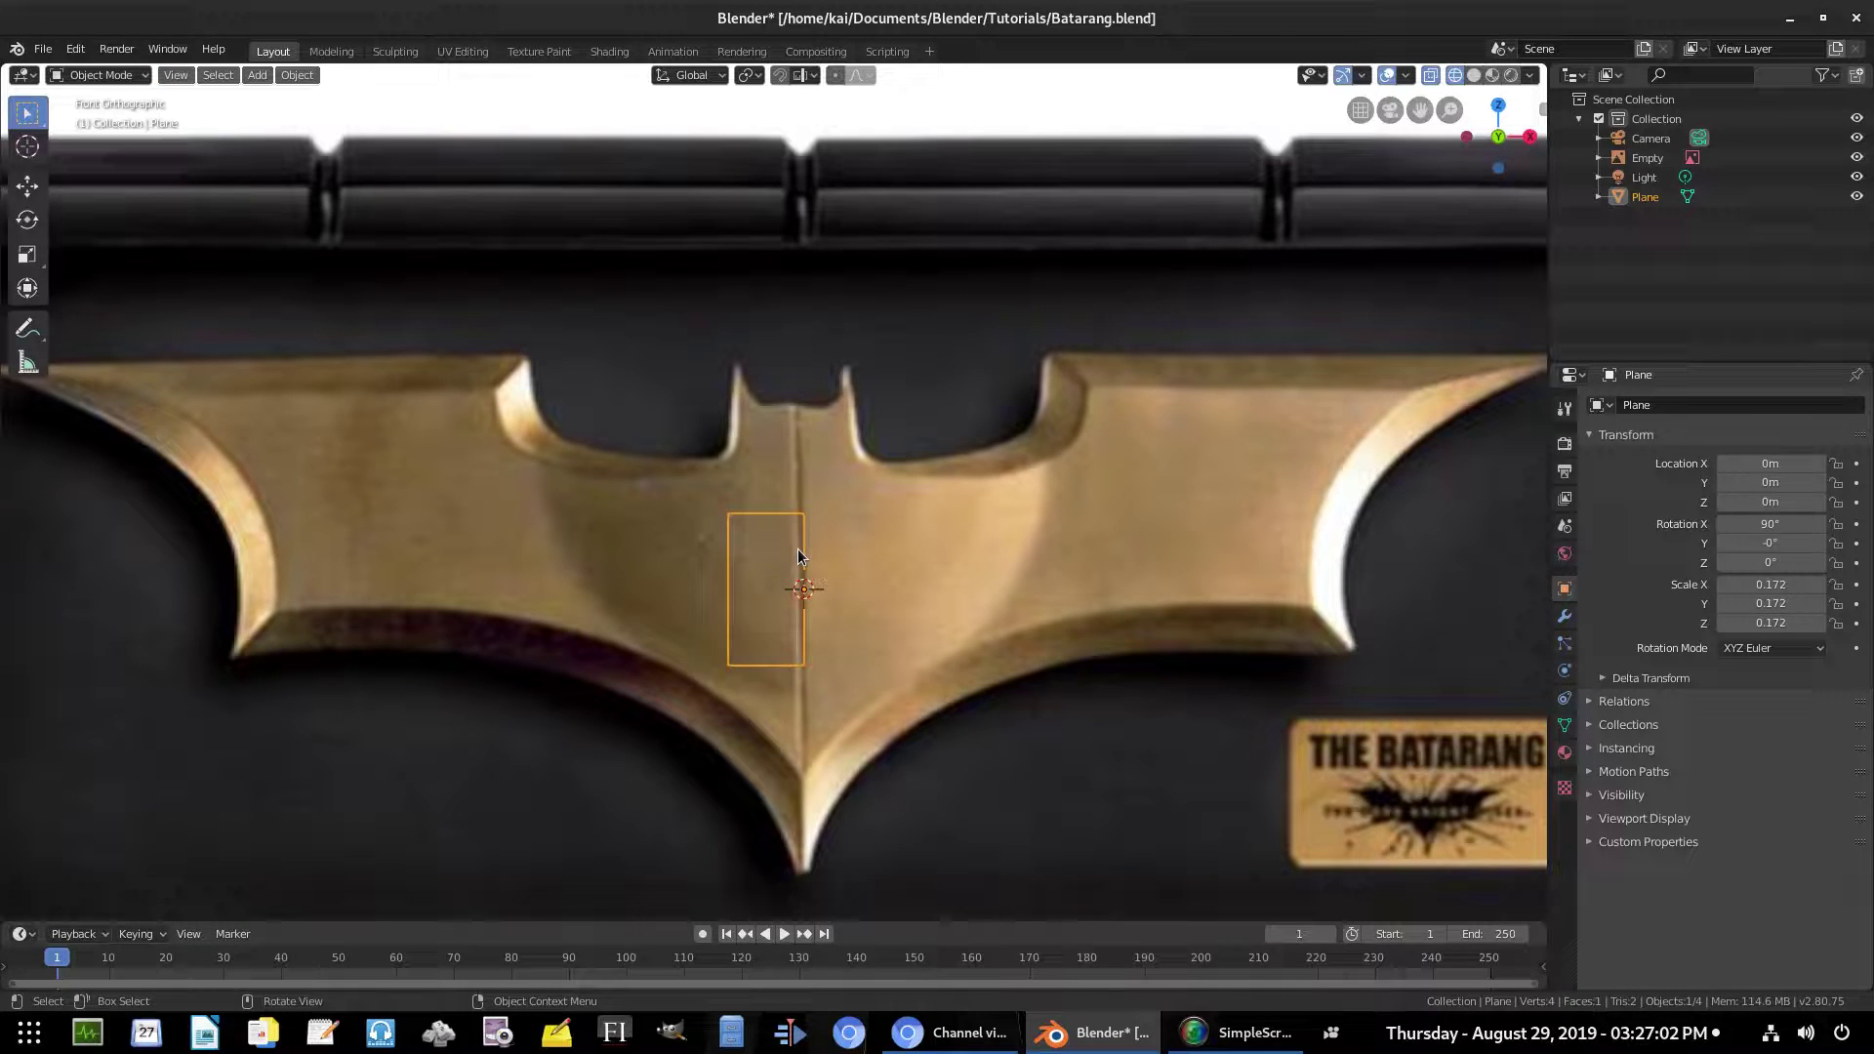
{"action": "left_click", "coordinate": [1566, 615]}
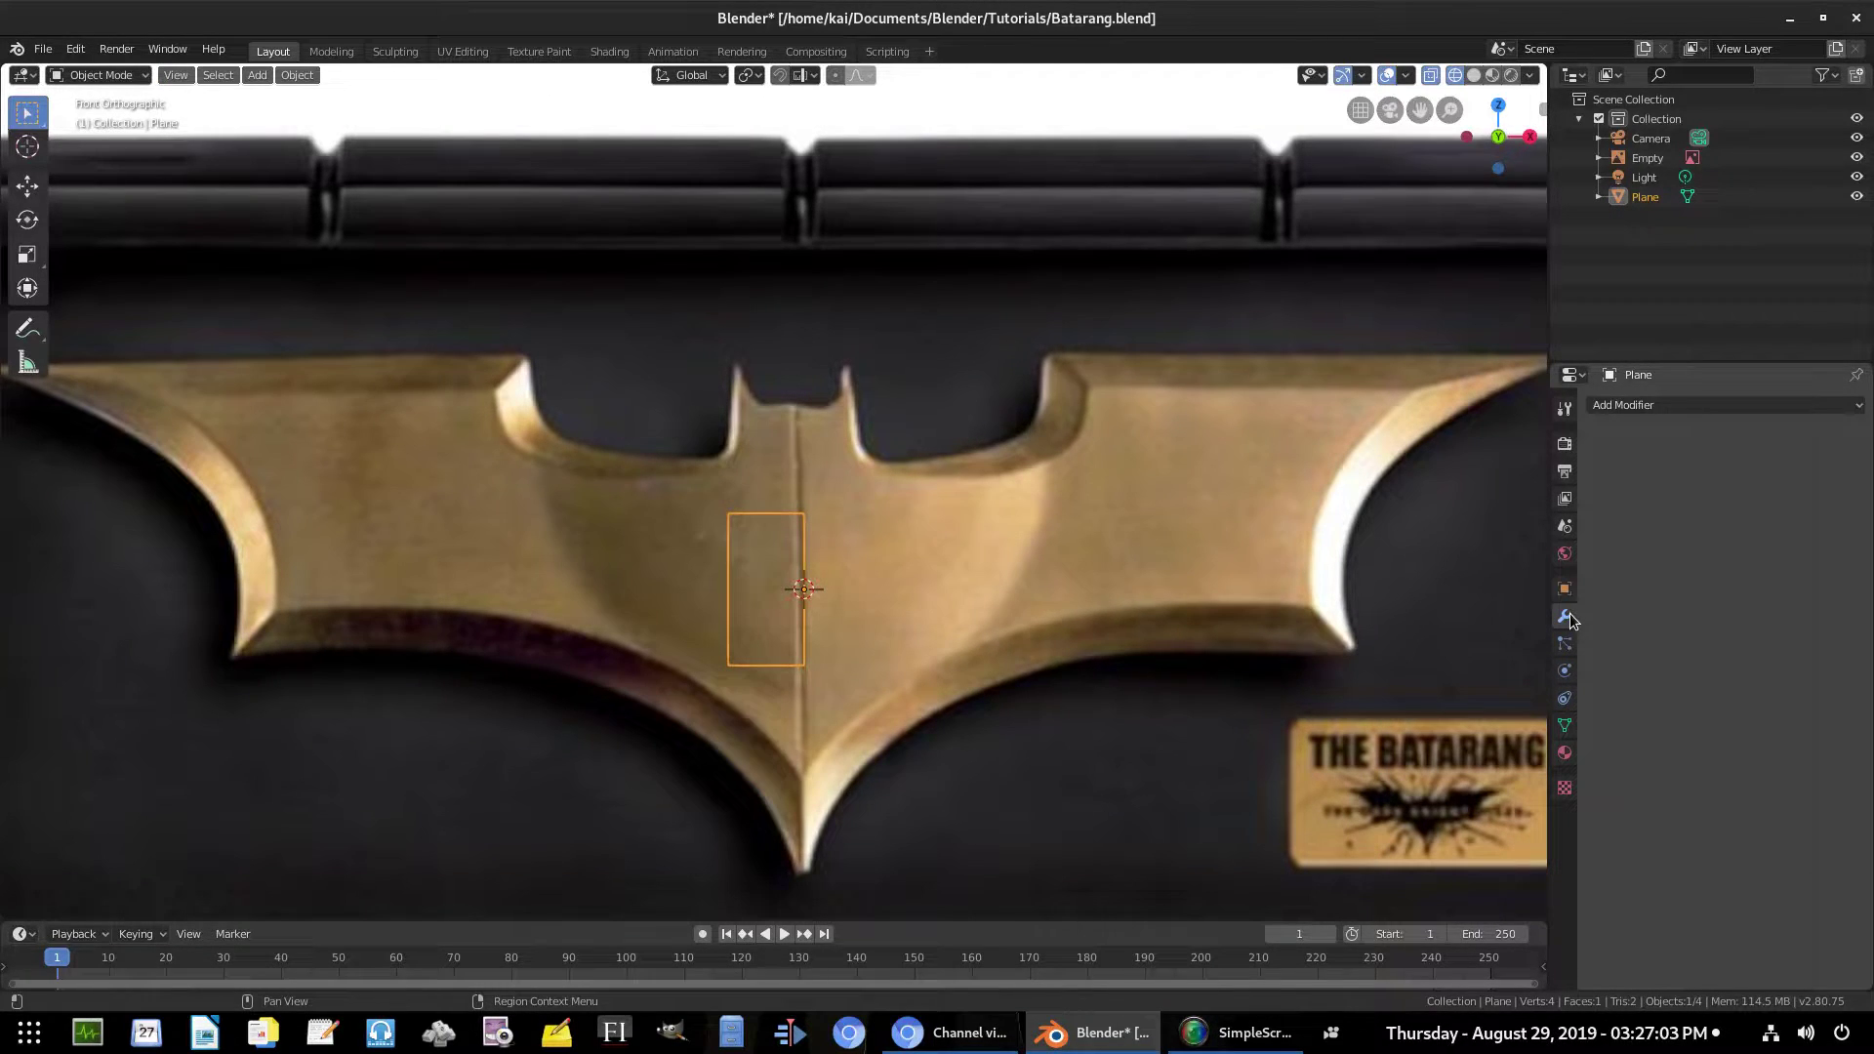
{"action": "left_click", "coordinate": [1661, 404]}
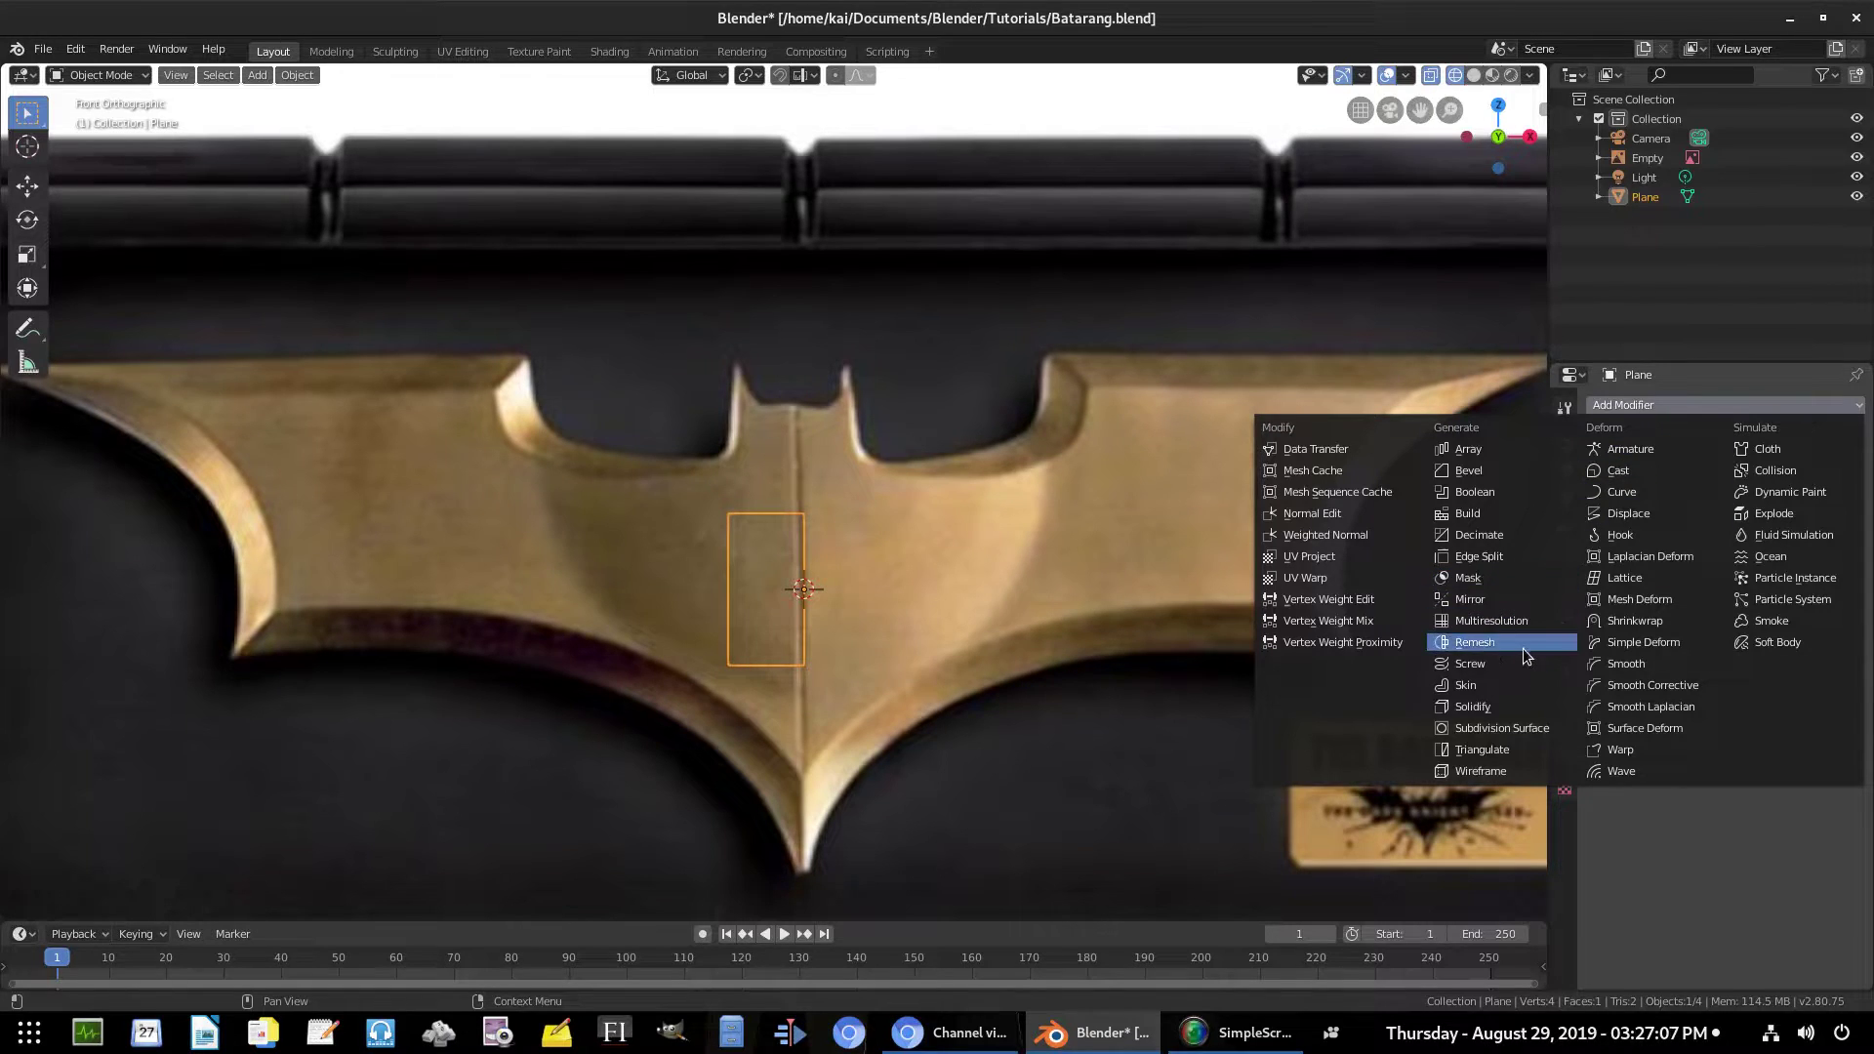
{"action": "left_click", "coordinate": [1495, 599]}
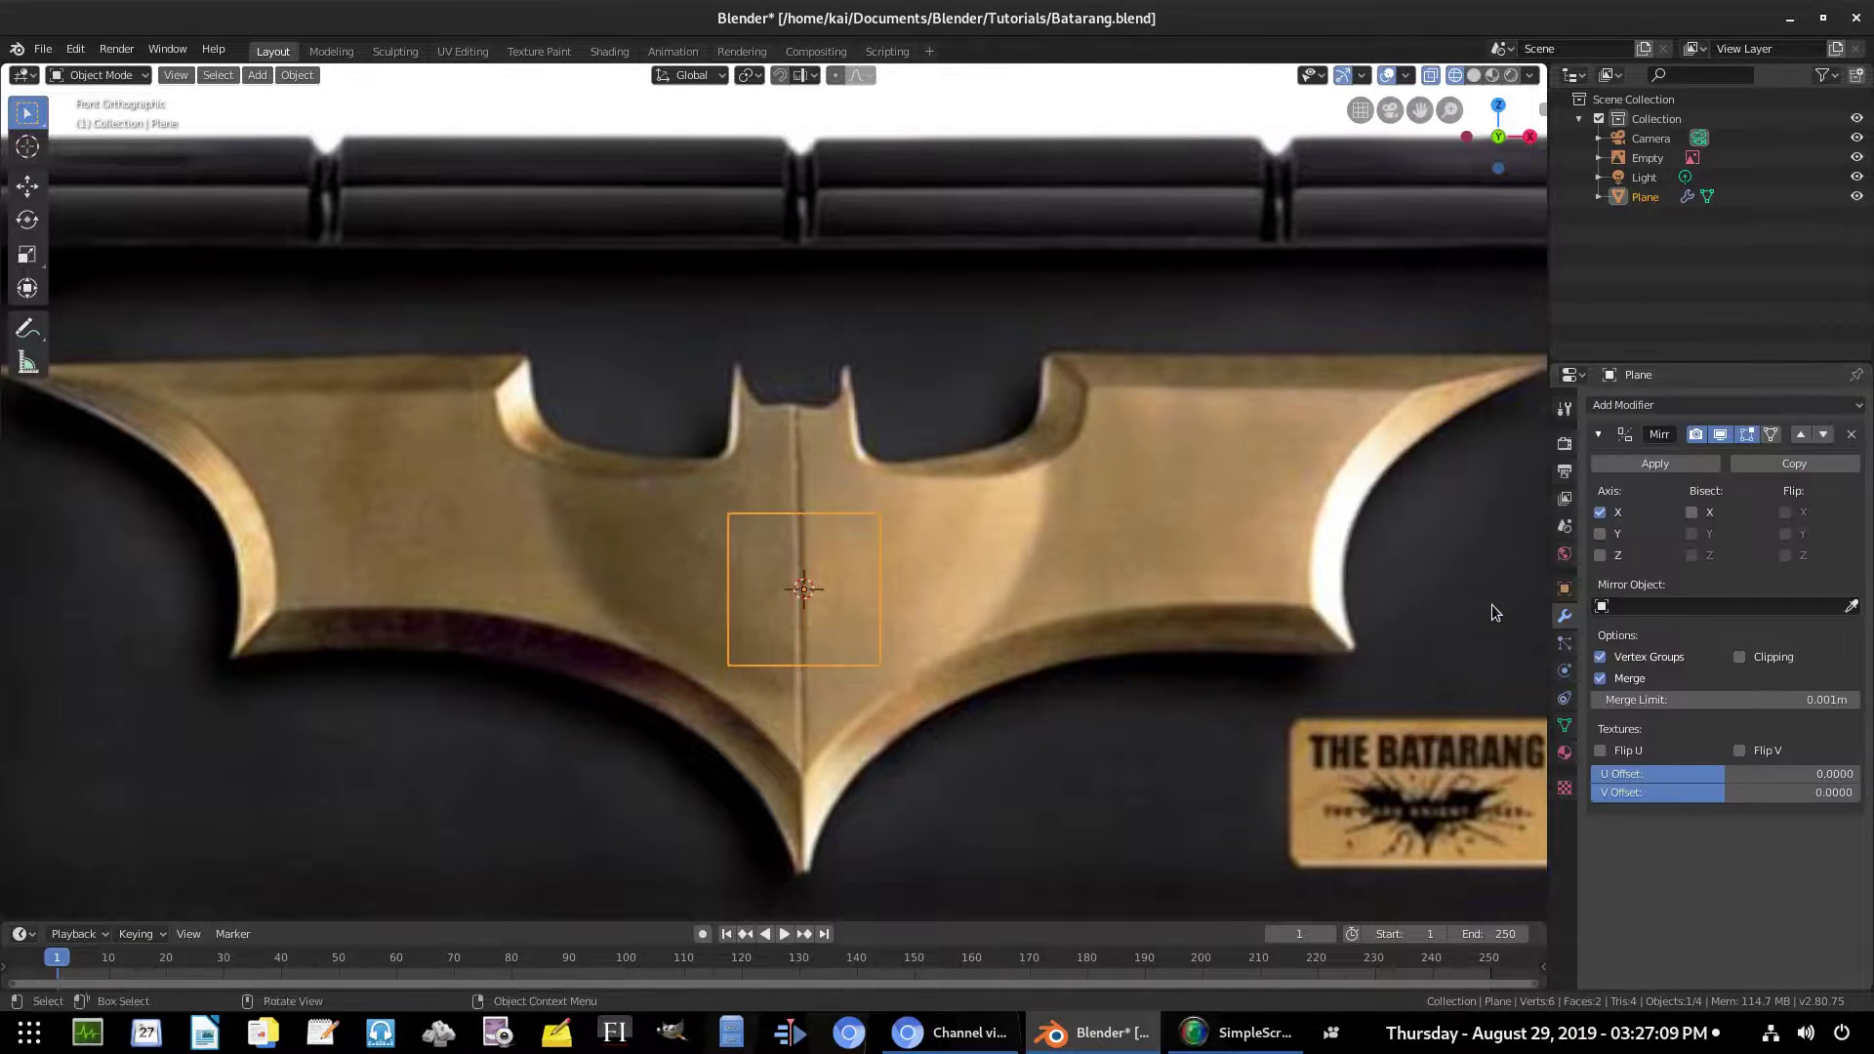
In Edit Mode, move the plane's lower centre vertex straight down along Z to the batarang's bottom tip
{"action": "key", "text": "Tab"}
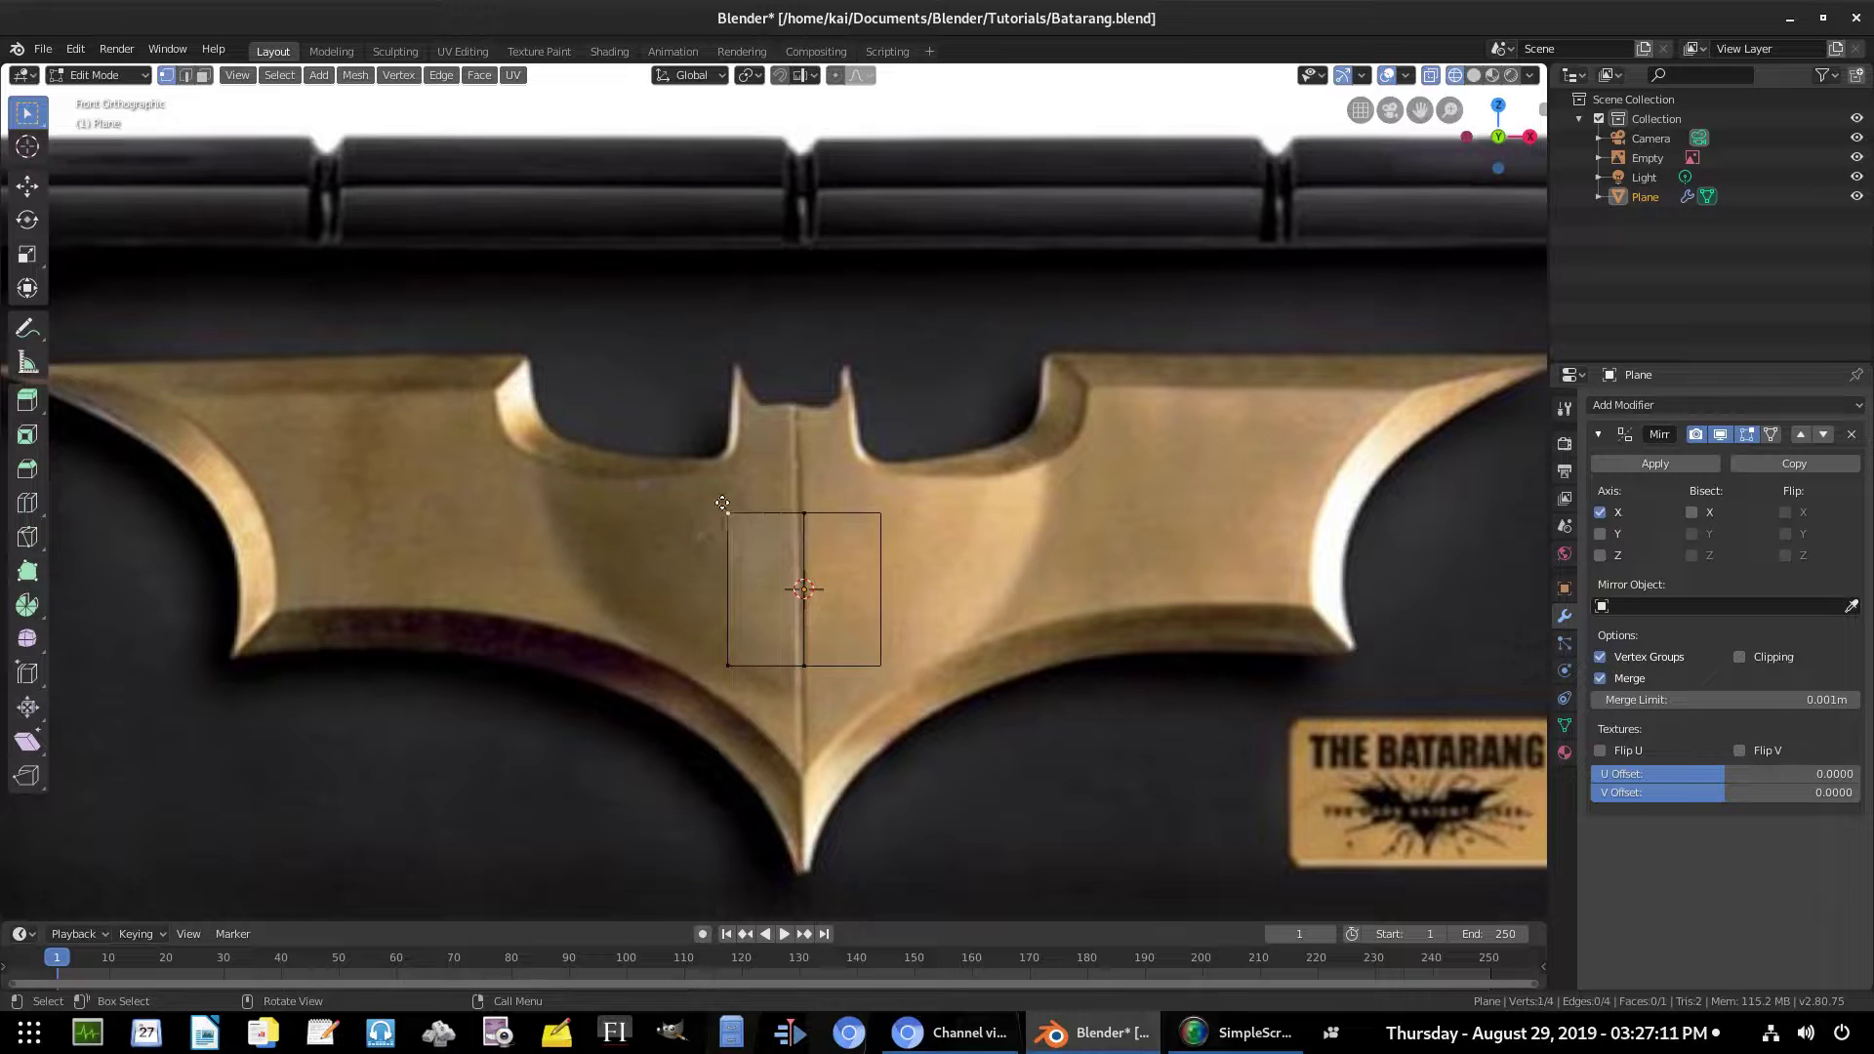
{"action": "key", "text": "g"}
{"action": "right_click", "coordinate": [585, 501]}
{"action": "middle_click_drag", "start_coordinate": [826, 663], "coordinate": [905, 694], "text": "shift"}
{"action": "scroll", "coordinate": [895, 628], "scroll_direction": "up", "scroll_amount": 3}
{"action": "middle_click_drag", "start_coordinate": [1026, 609], "coordinate": [974, 366], "text": "shift"}
{"action": "middle_click_drag", "start_coordinate": [910, 603], "coordinate": [899, 459], "text": "shift"}
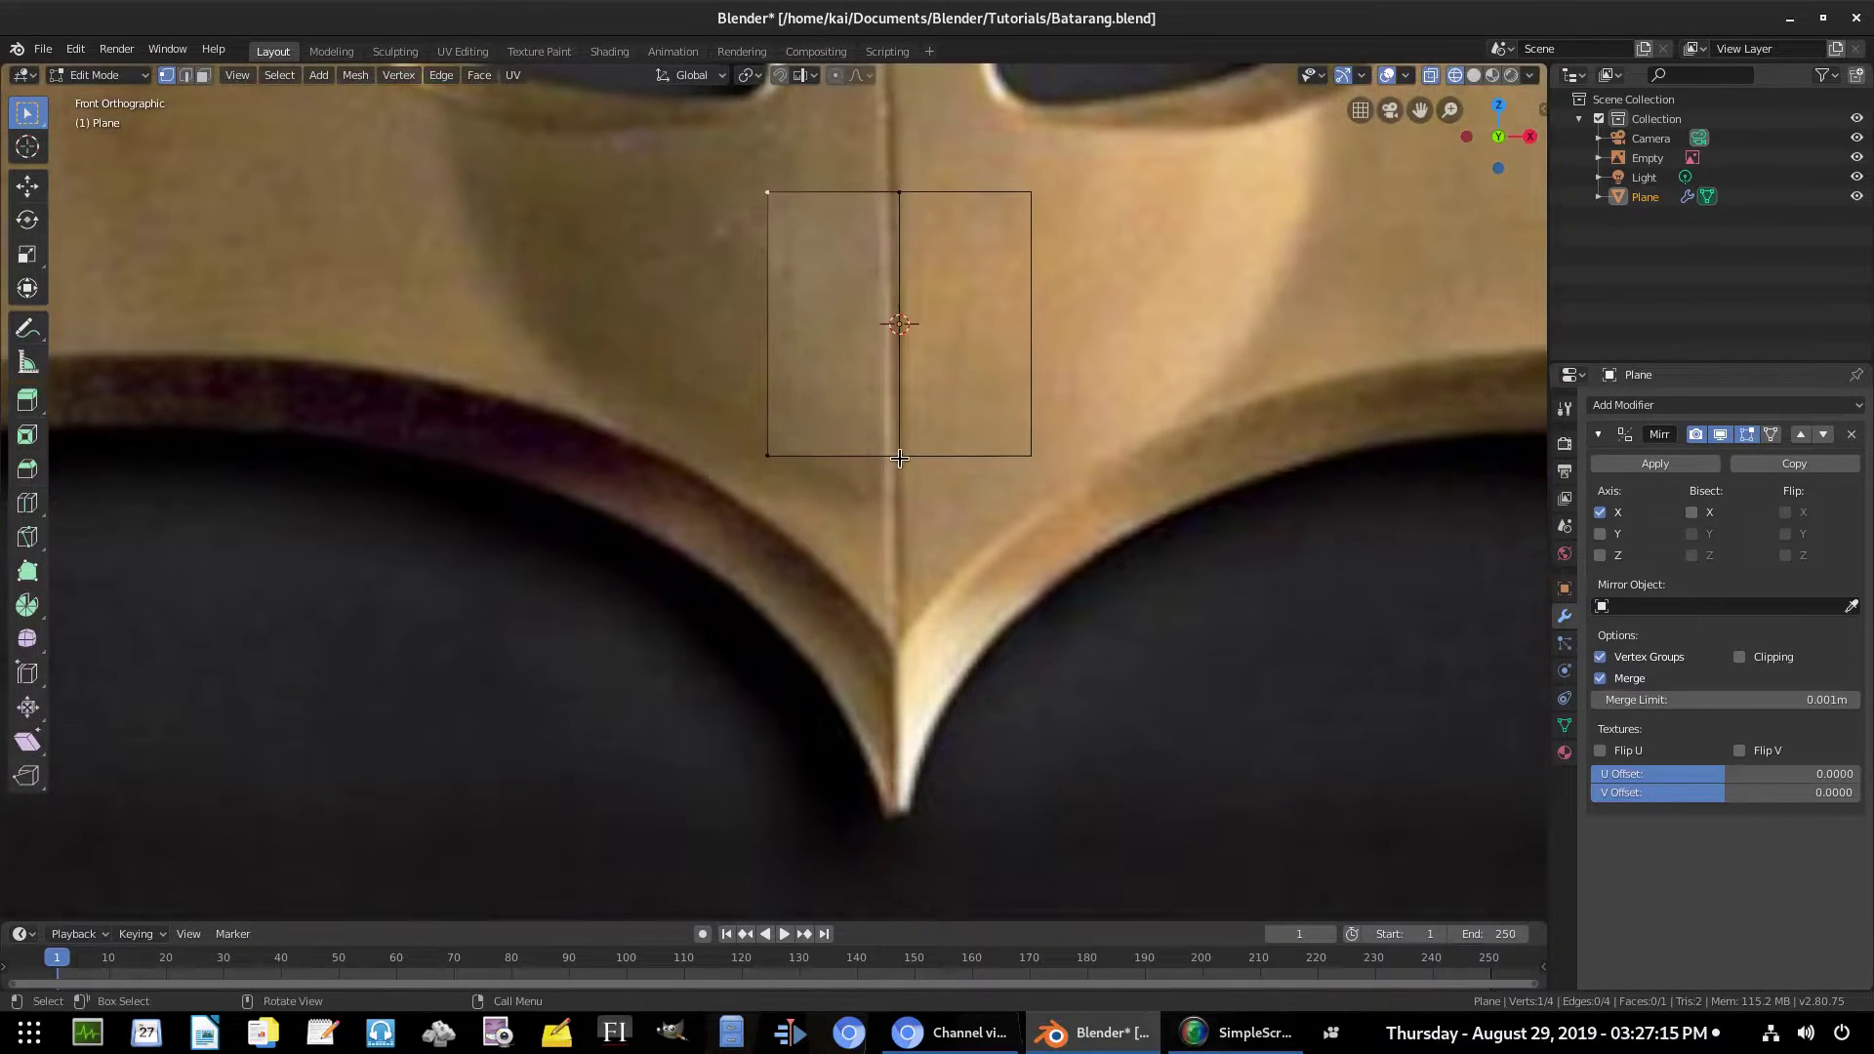
{"action": "middle_click_drag", "start_coordinate": [1064, 681], "coordinate": [1075, 632], "text": "shift"}
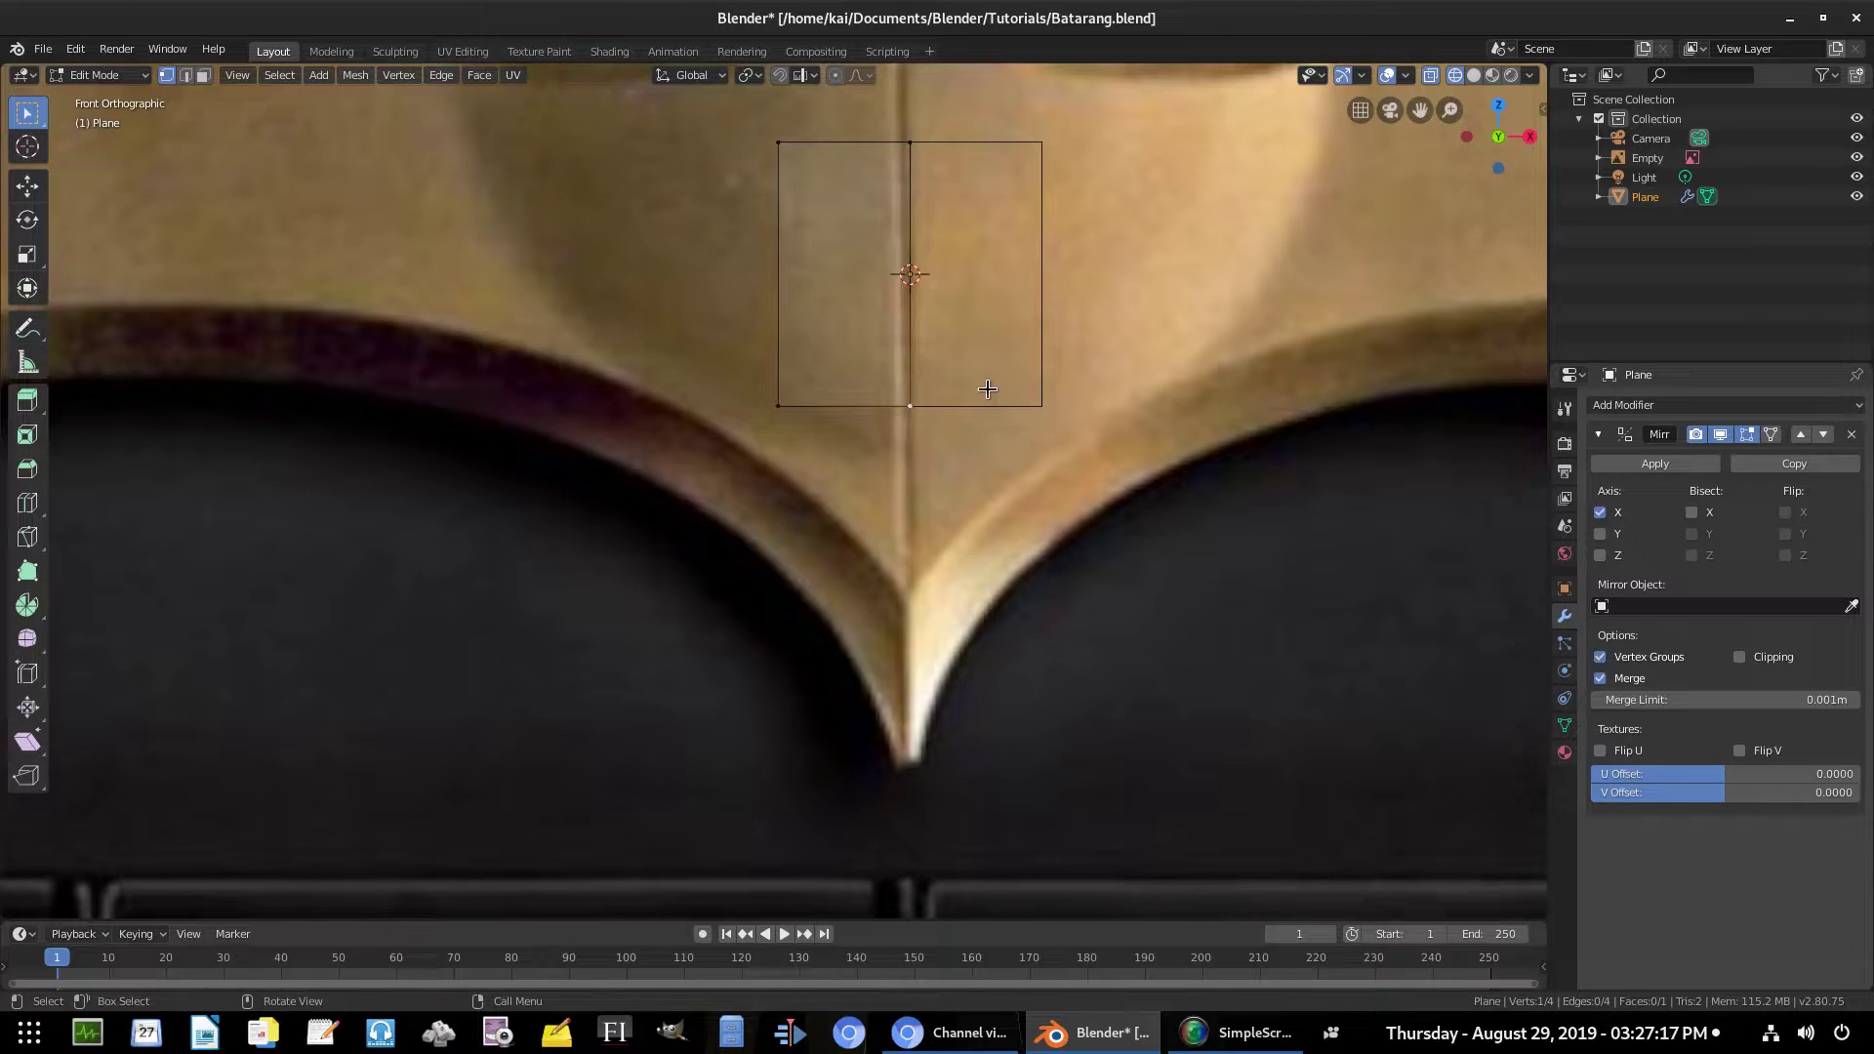
{"action": "key", "text": "g"}
{"action": "key", "text": "z"}
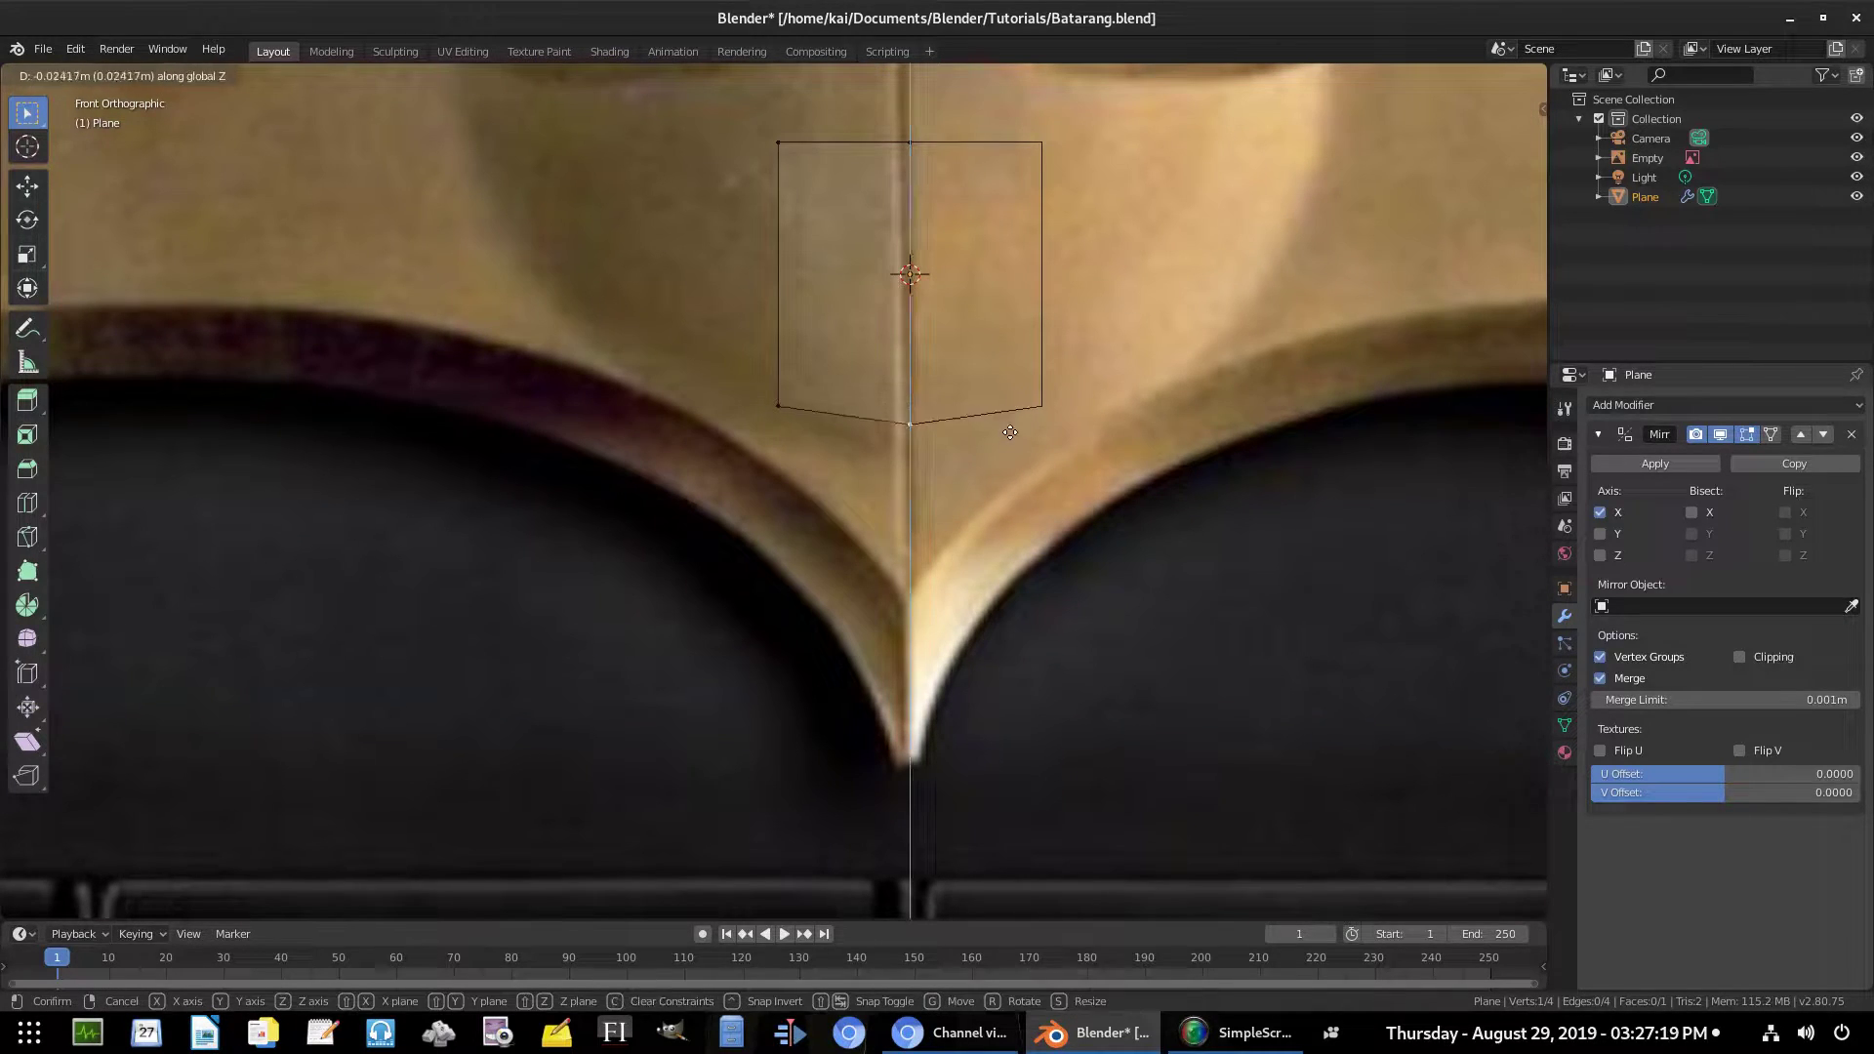
{"action": "left_click", "coordinate": [1024, 754]}
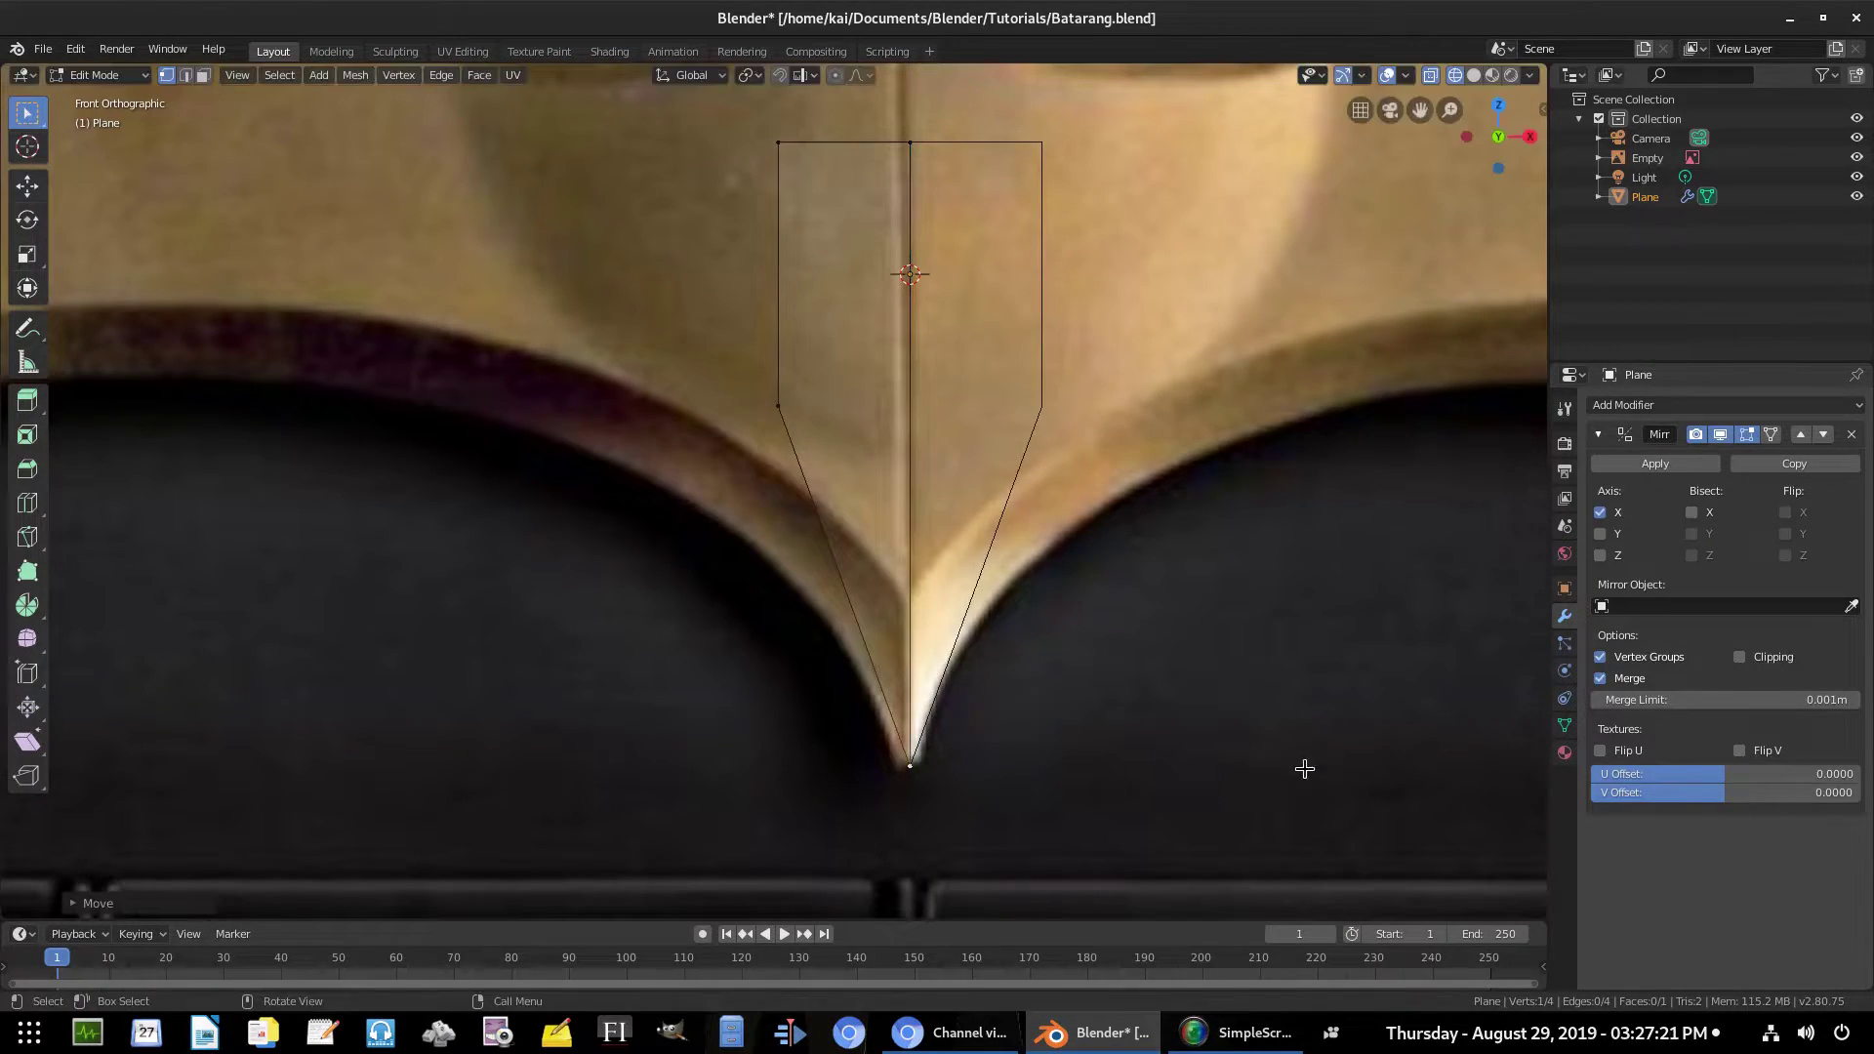
Move the half plane's two upper vertices straight up along Z to the notch between the batarang's ears
{"action": "scroll", "coordinate": [1279, 748], "scroll_direction": "down", "scroll_amount": 2}
{"action": "middle_click_drag", "start_coordinate": [885, 477], "coordinate": [971, 684], "text": "shift"}
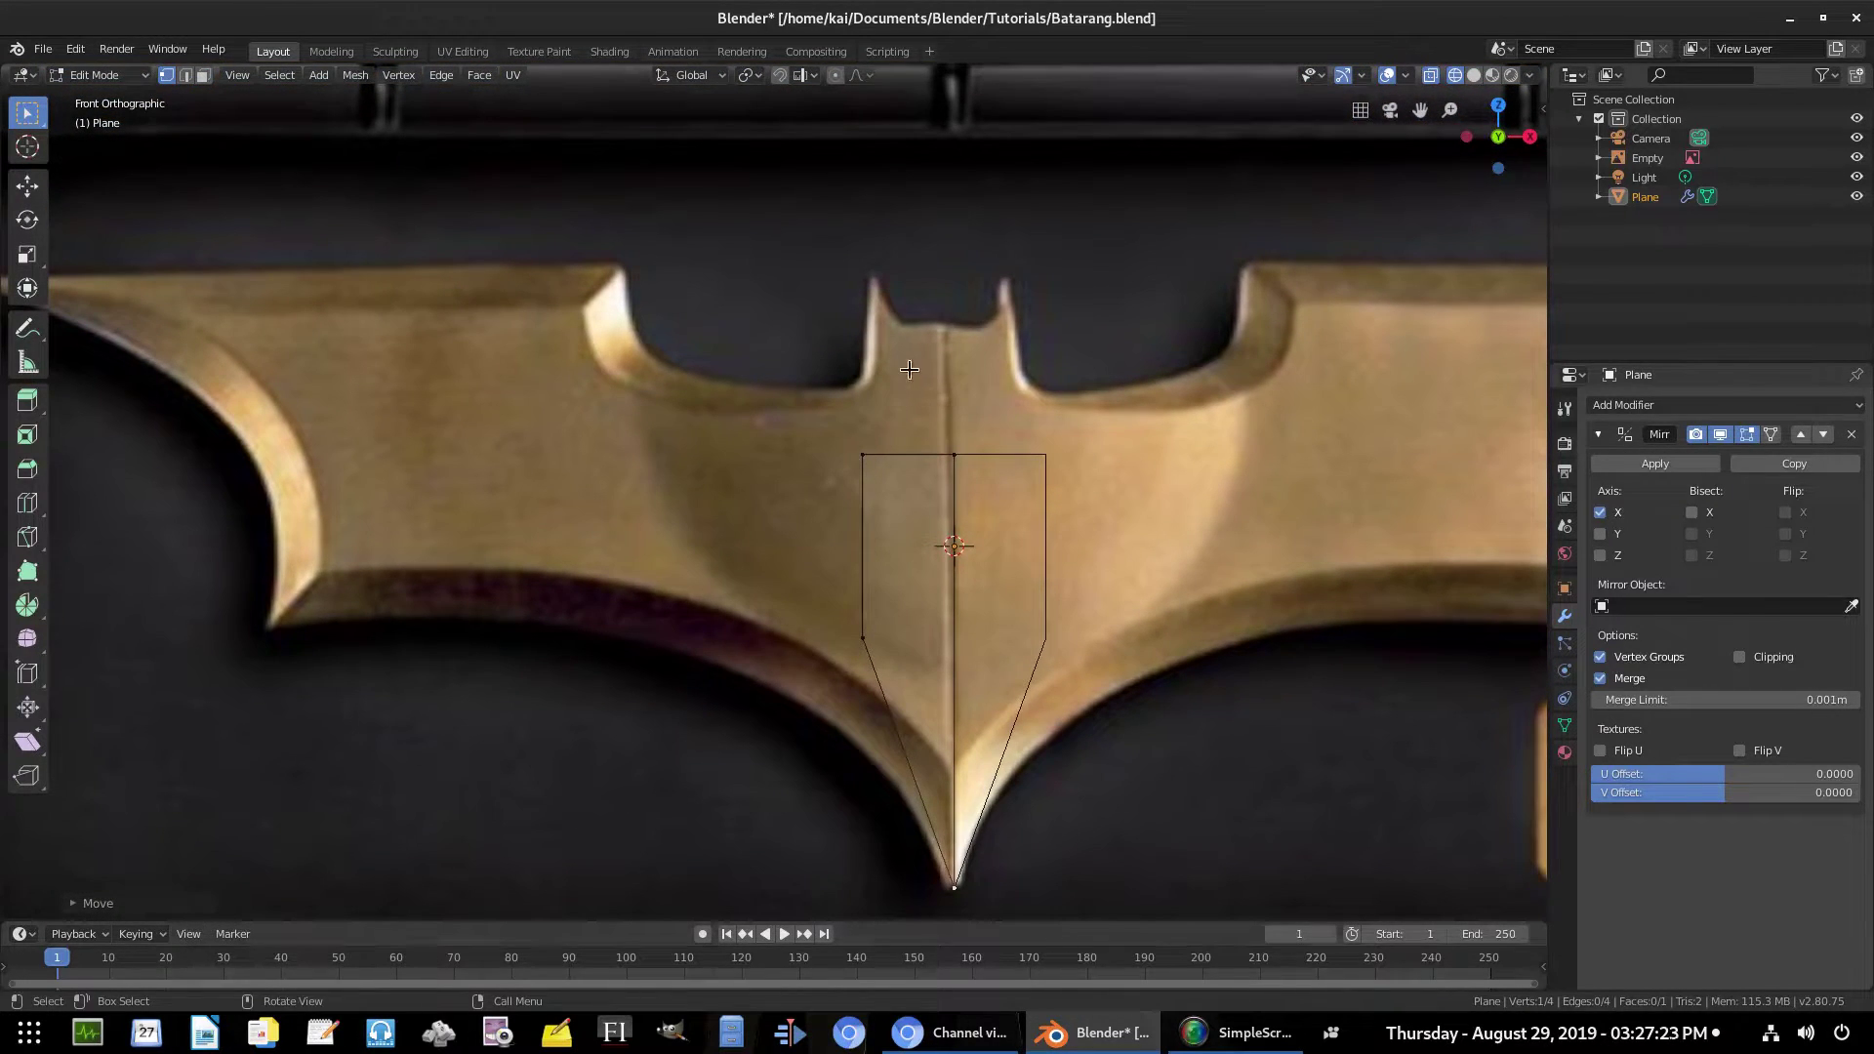
{"action": "scroll", "coordinate": [915, 368], "scroll_direction": "up", "scroll_amount": 1}
{"action": "middle_click_drag", "start_coordinate": [948, 364], "coordinate": [973, 424], "text": "shift"}
{"action": "scroll", "coordinate": [1045, 469], "scroll_direction": "up", "scroll_amount": 2}
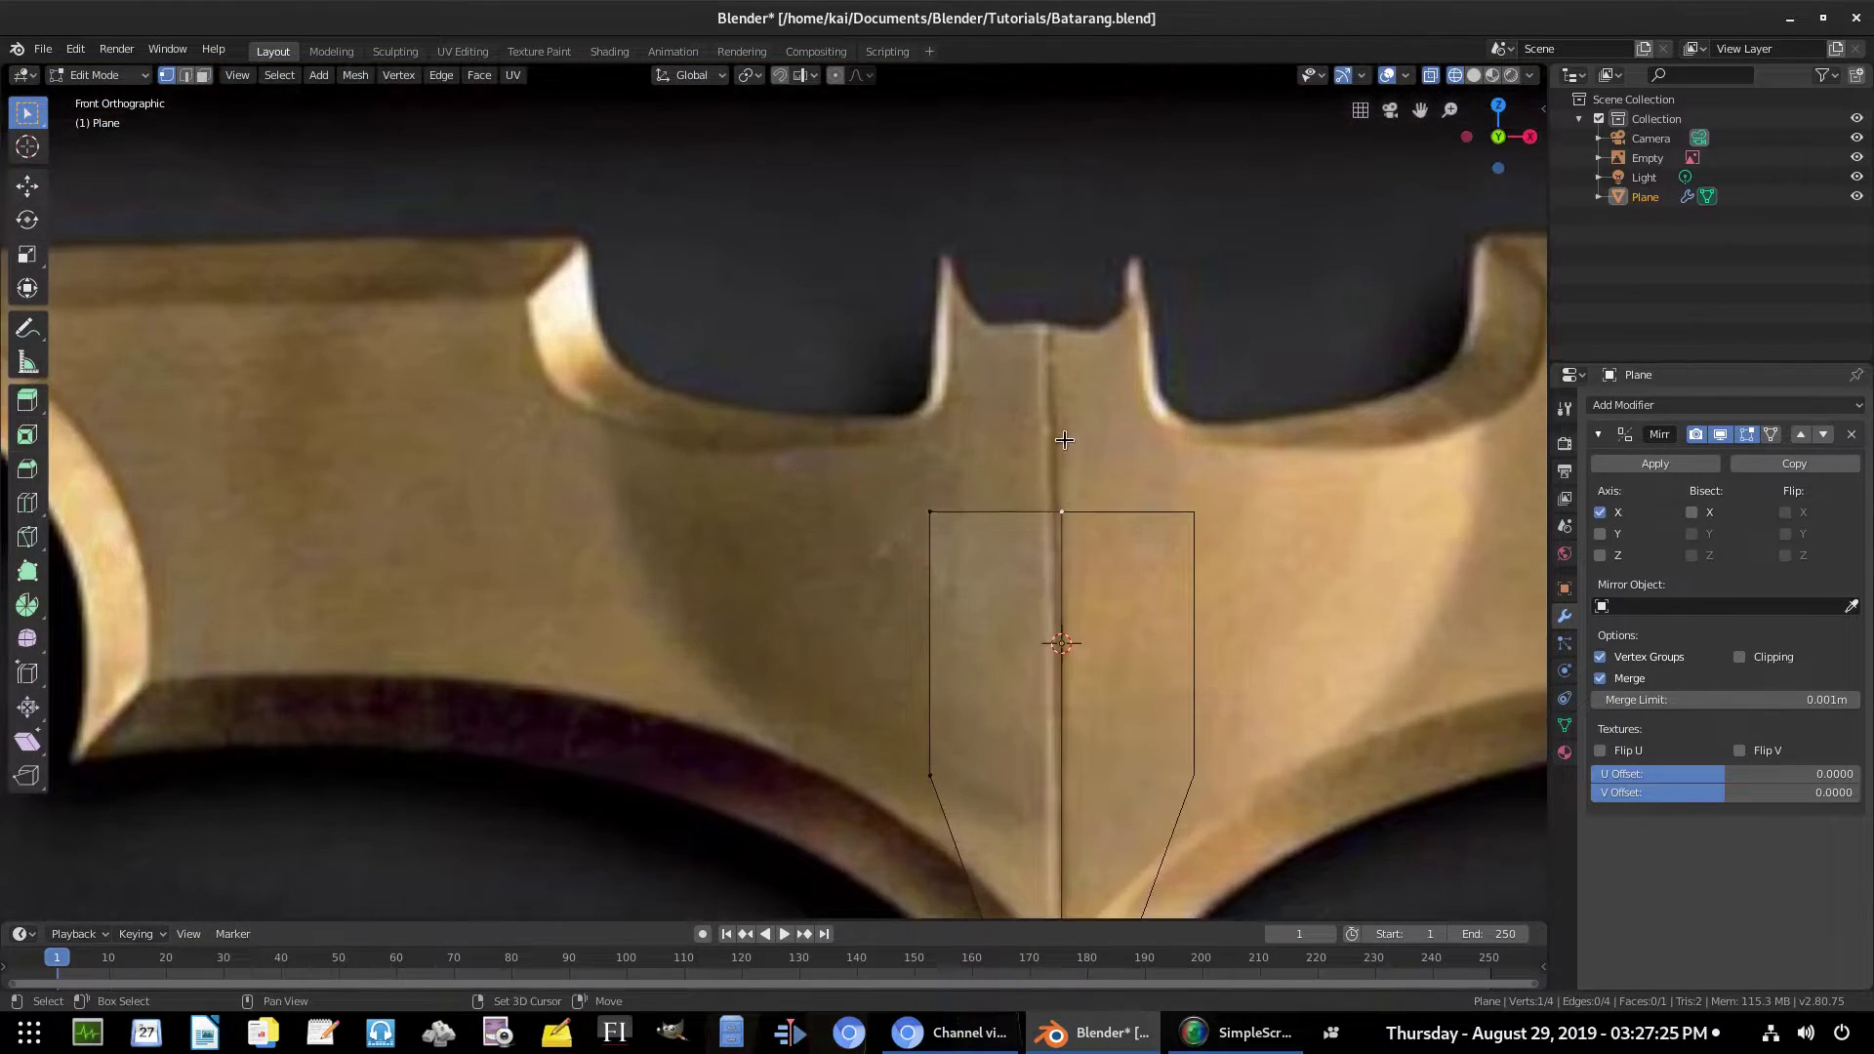
{"action": "left_click", "coordinate": [957, 513], "text": "shift"}
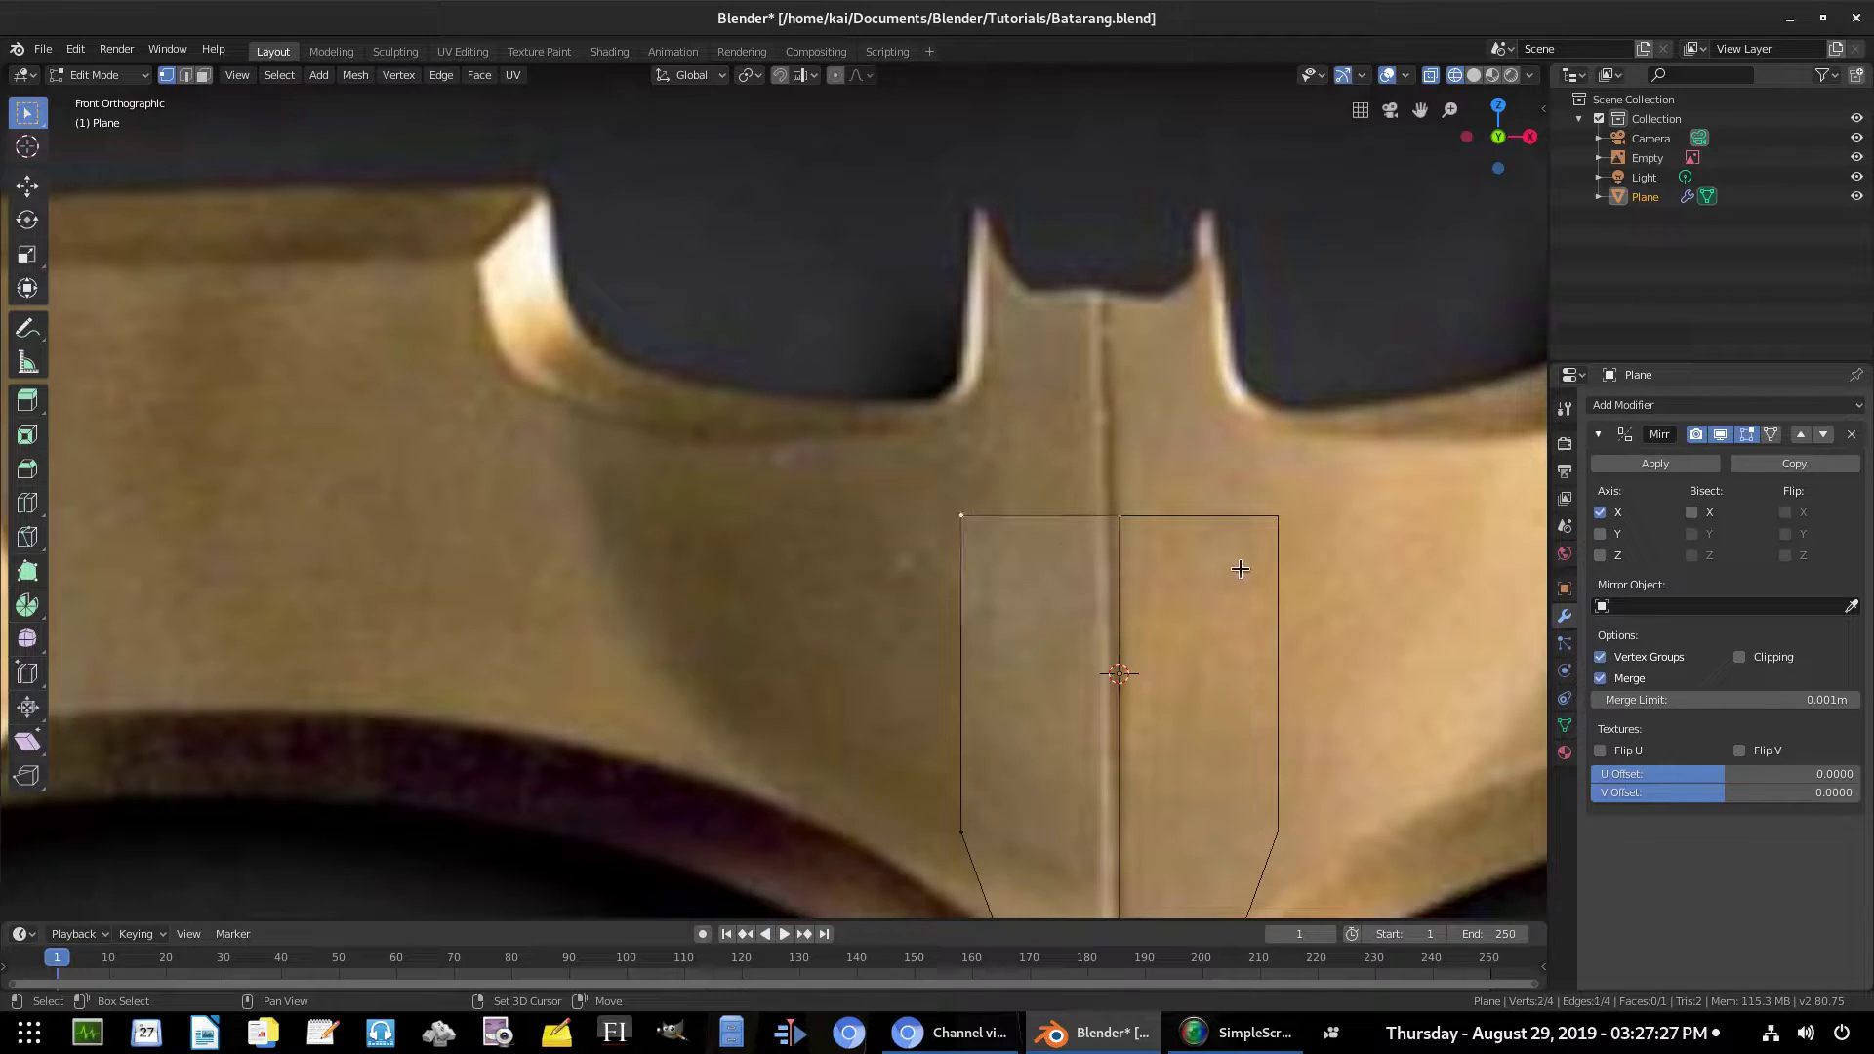
{"action": "key", "text": "g"}
{"action": "key", "text": "z"}
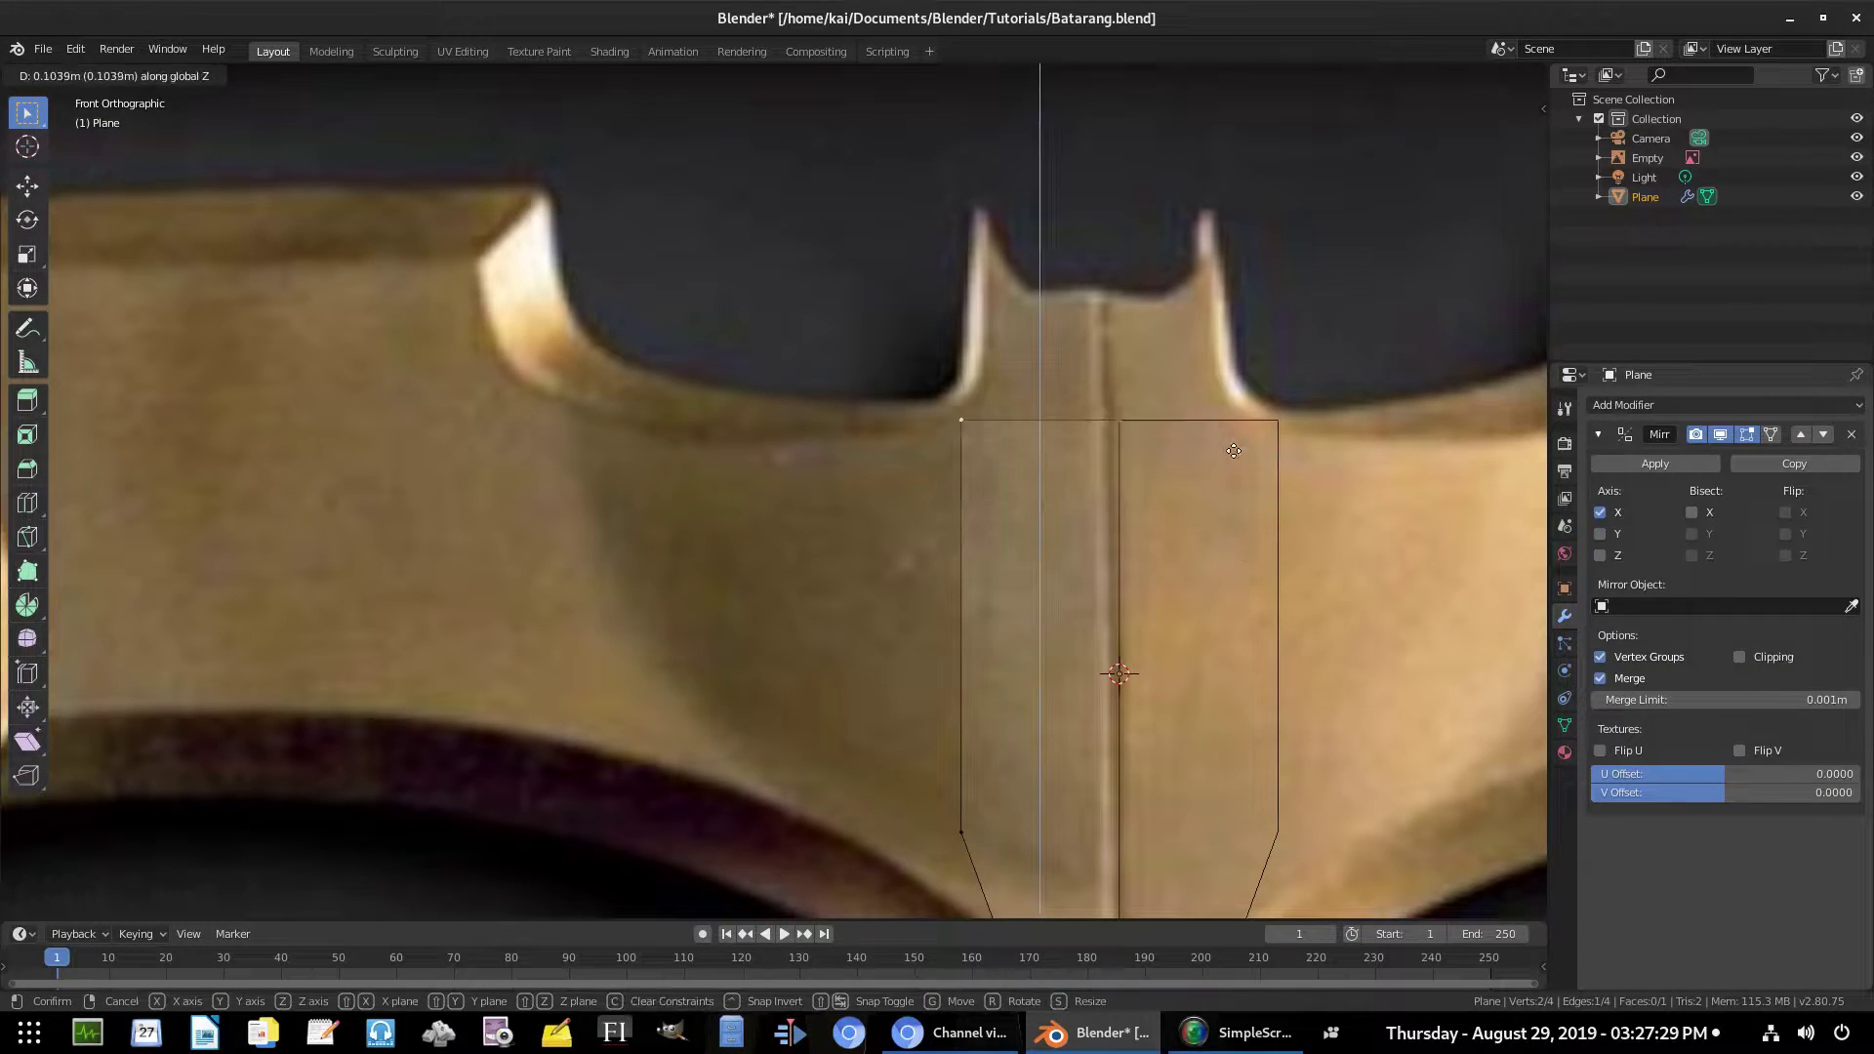
{"action": "left_click", "coordinate": [1255, 346]}
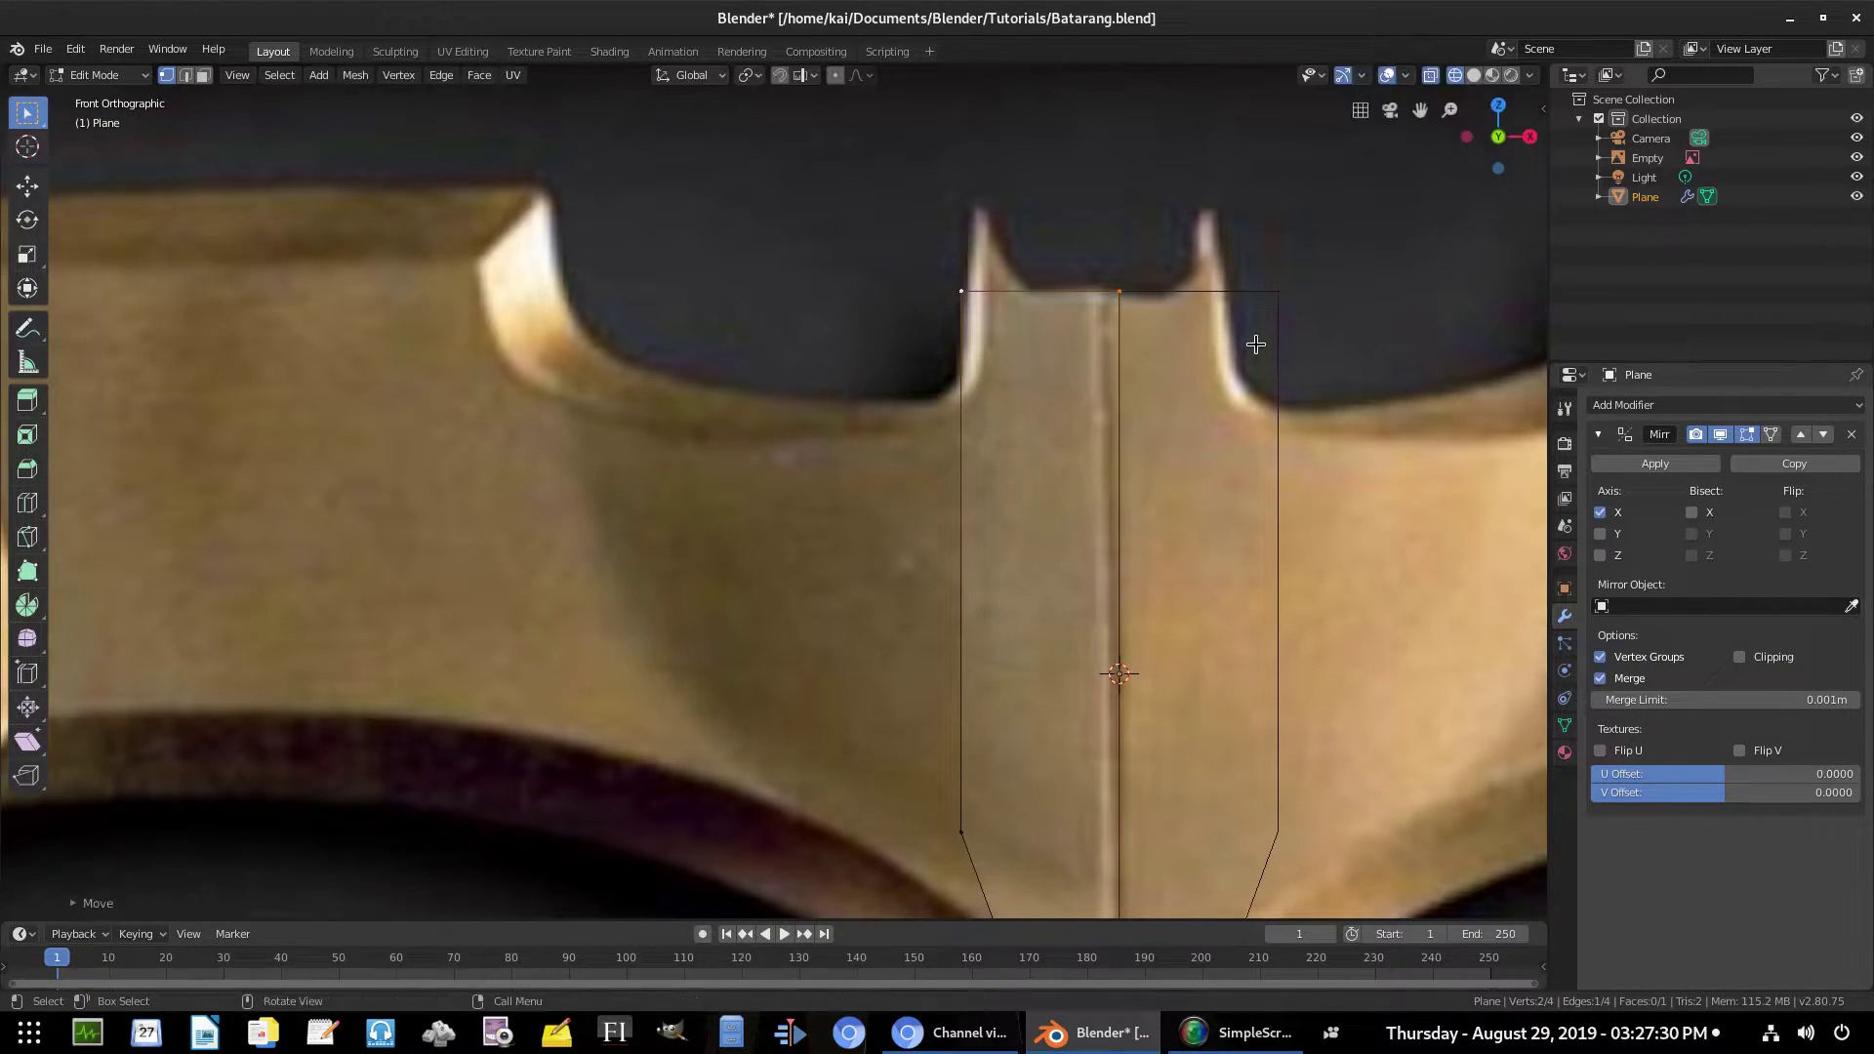
Move the half plane's upper outer vertex to the tip of the batarang's left ear in the reference image
{"action": "left_click", "coordinate": [962, 291]}
{"action": "scroll", "coordinate": [1253, 512], "scroll_direction": "up", "scroll_amount": 1}
{"action": "middle_click_drag", "start_coordinate": [1253, 512], "coordinate": [1171, 587], "text": "shift"}
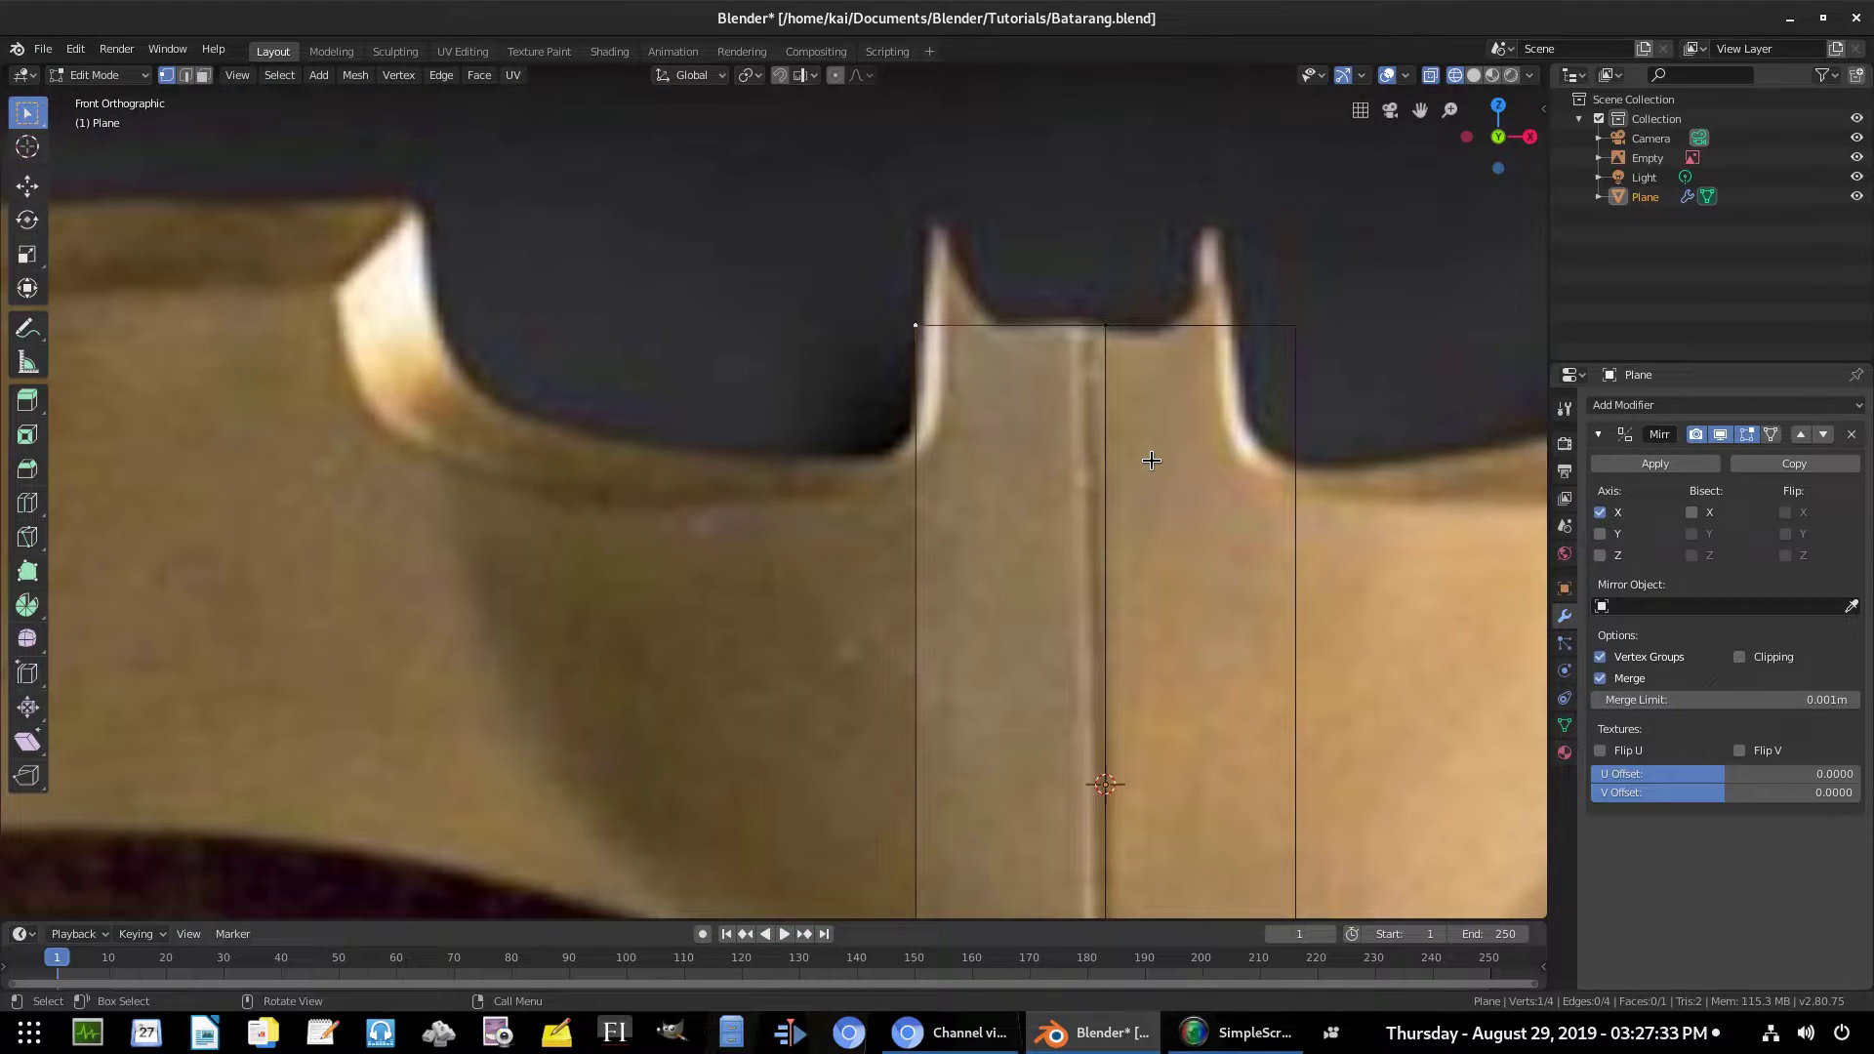
{"action": "key", "text": "g"}
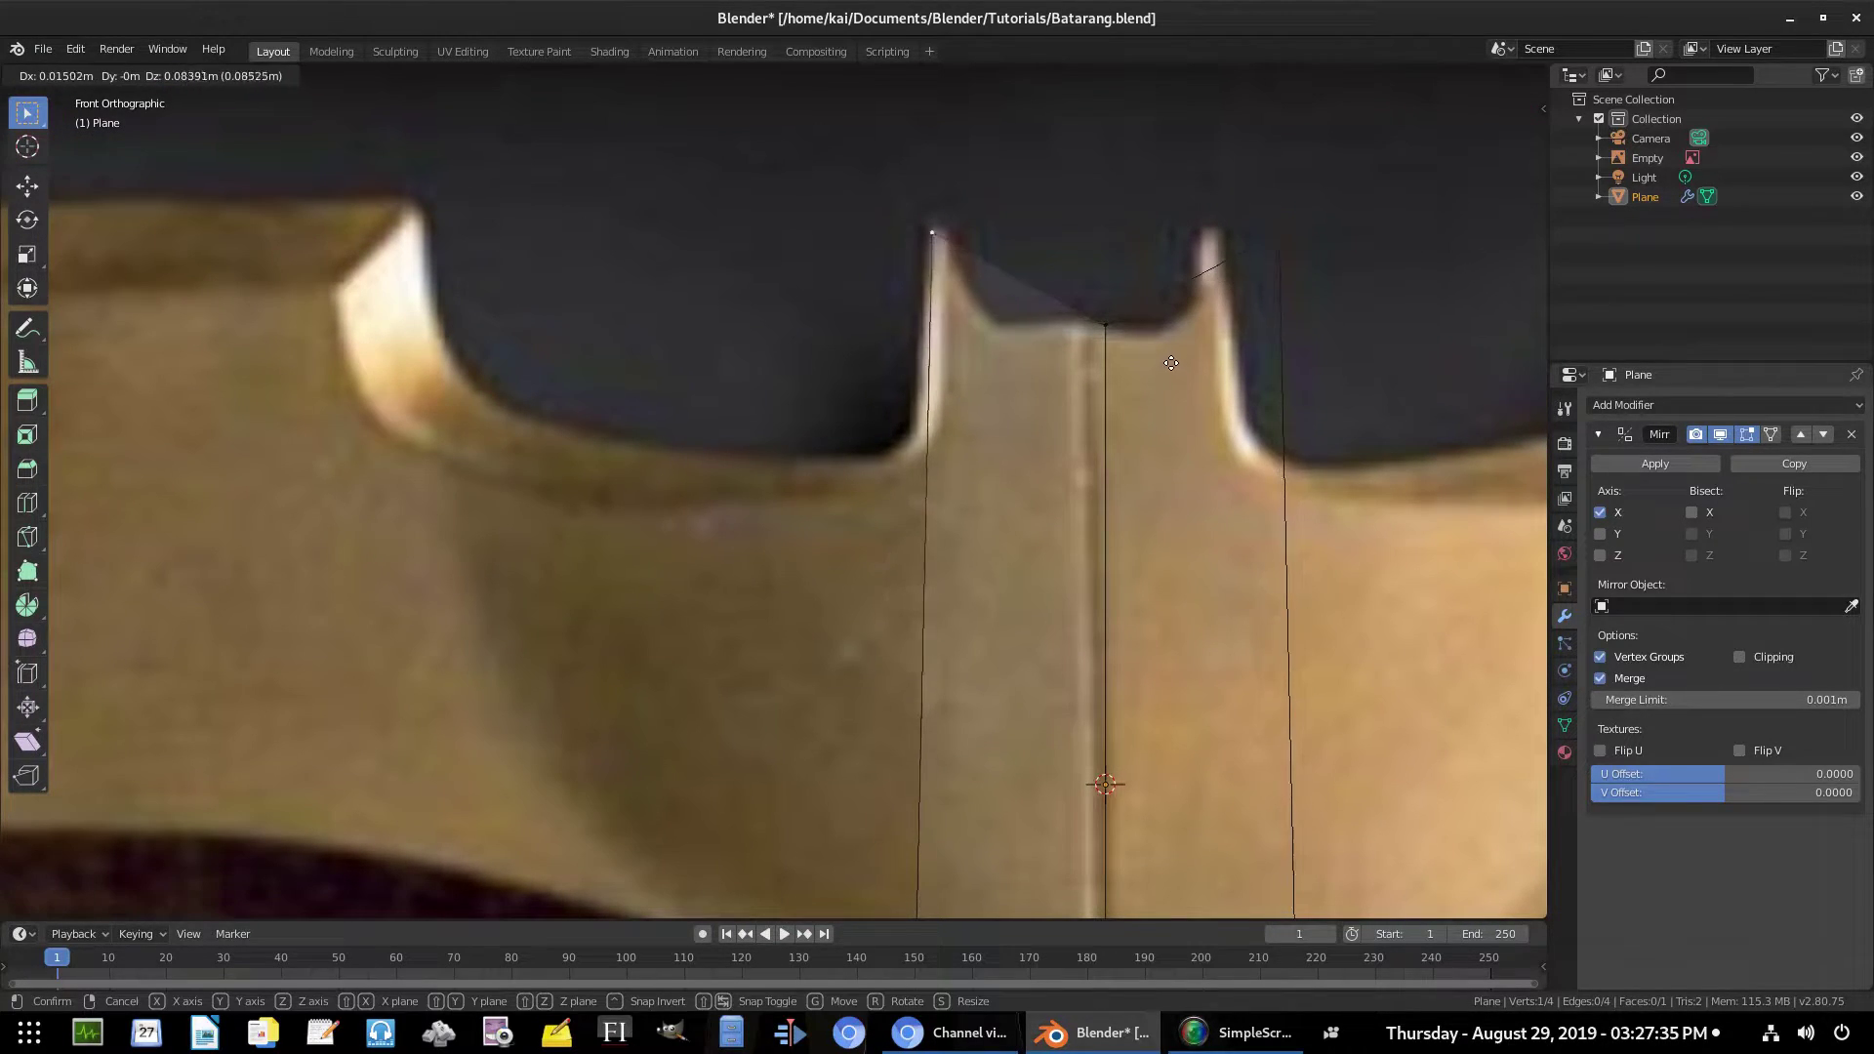
{"action": "left_click", "coordinate": [1172, 361]}
Subdivide the edge from ear tip to upper centre vertex and move the new vertex to the ear's inner base
{"action": "scroll", "coordinate": [1119, 255], "scroll_direction": "up", "scroll_amount": 1}
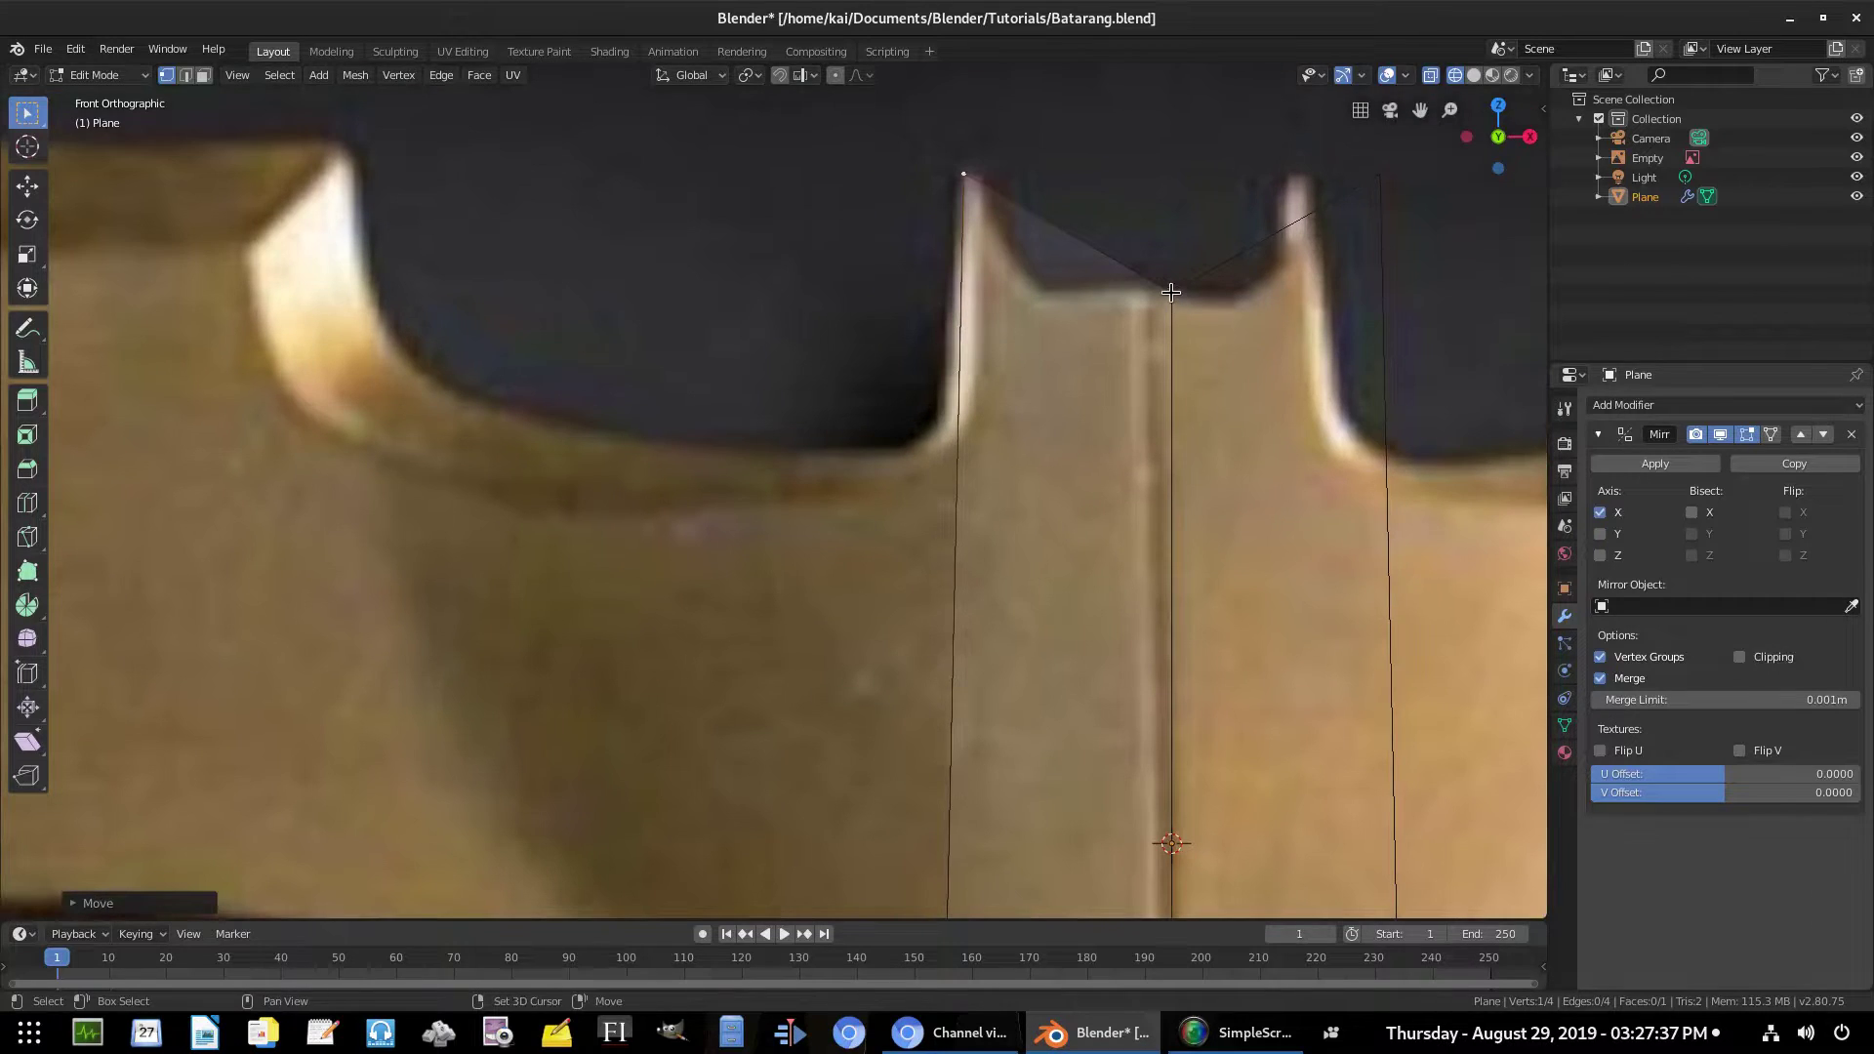
{"action": "left_click", "coordinate": [966, 170]}
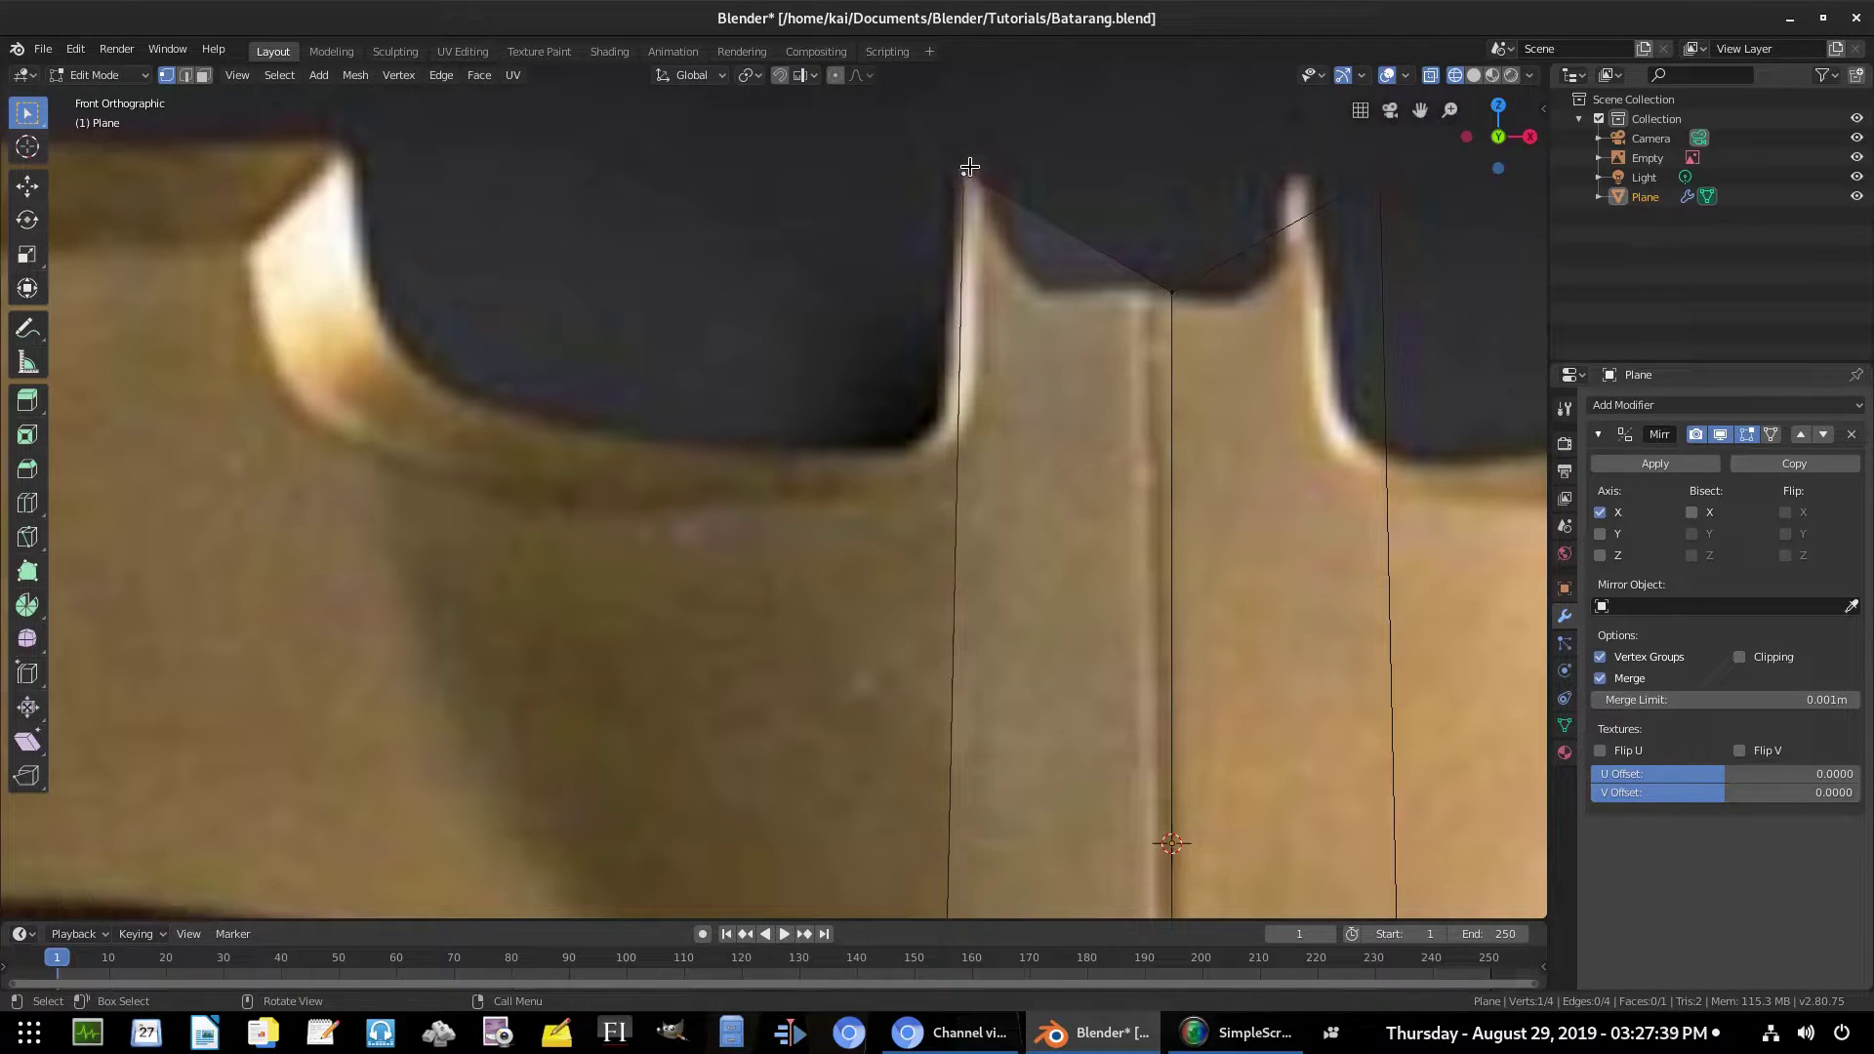
{"action": "left_click", "coordinate": [1173, 295], "text": "shift"}
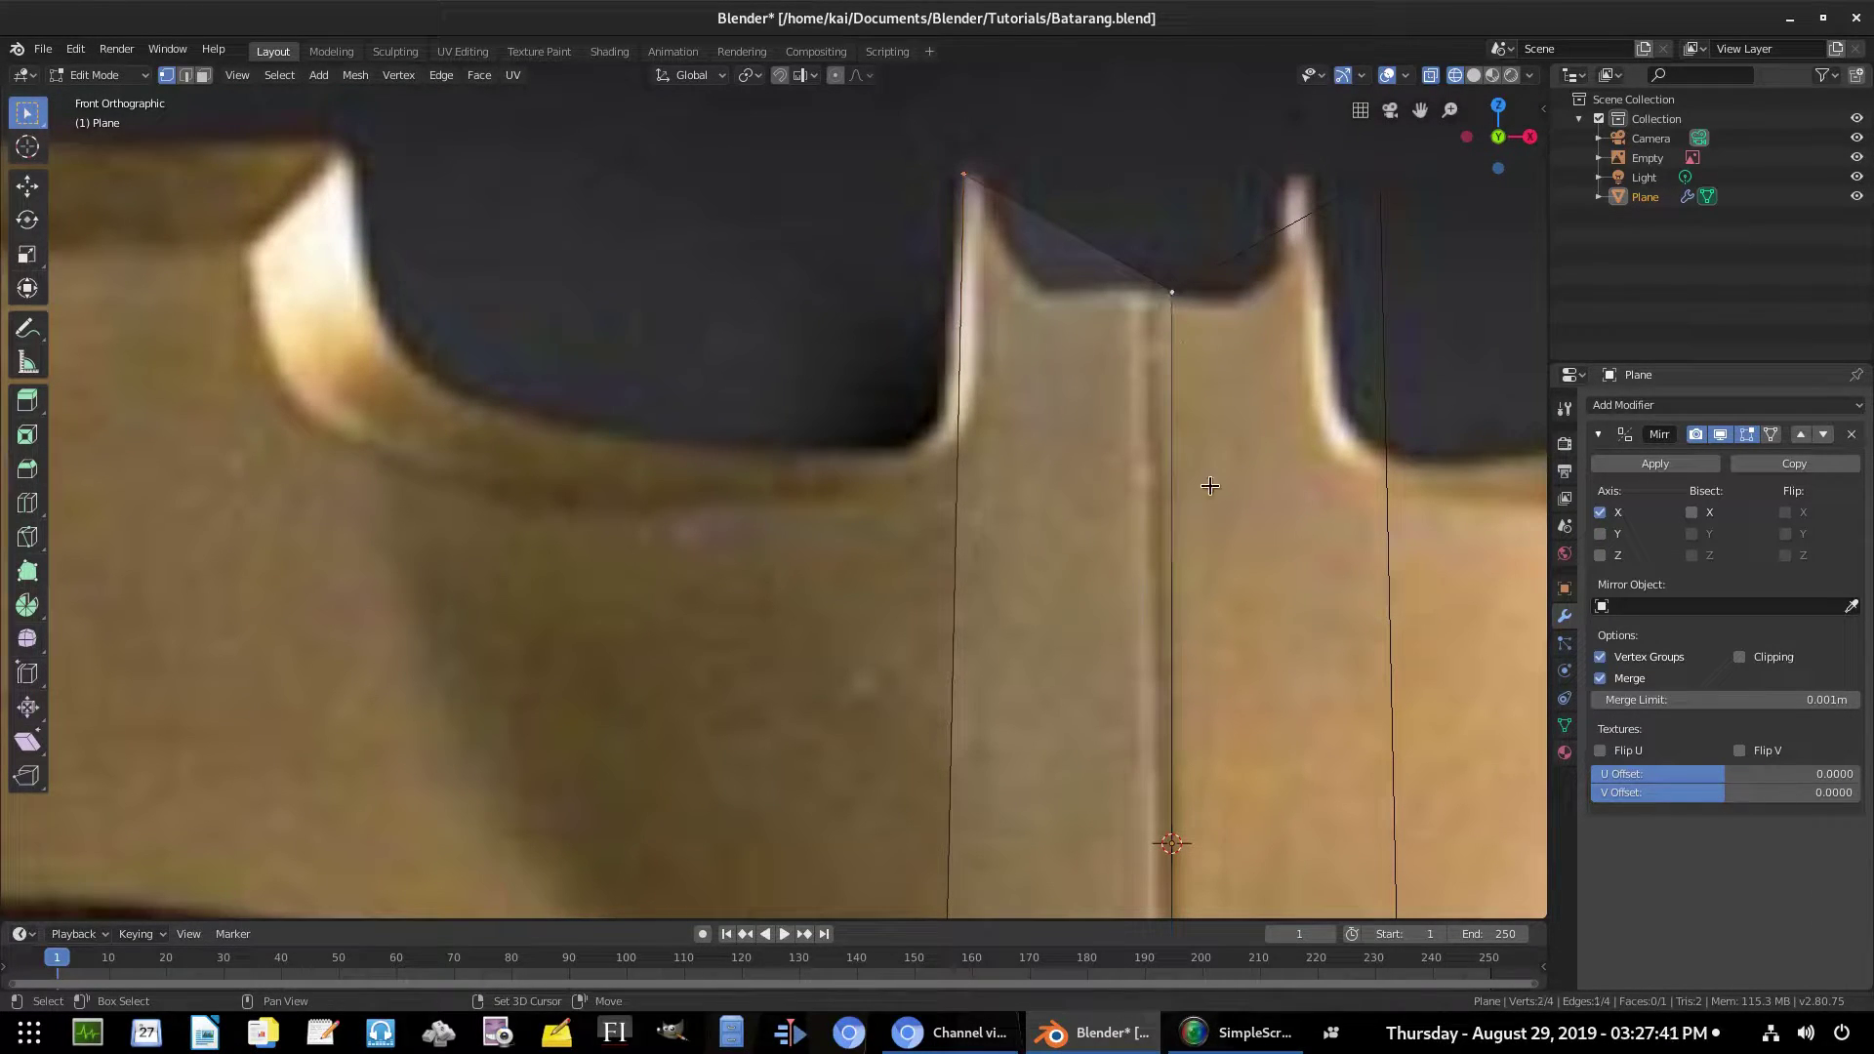
{"action": "right_click", "coordinate": [1035, 260]}
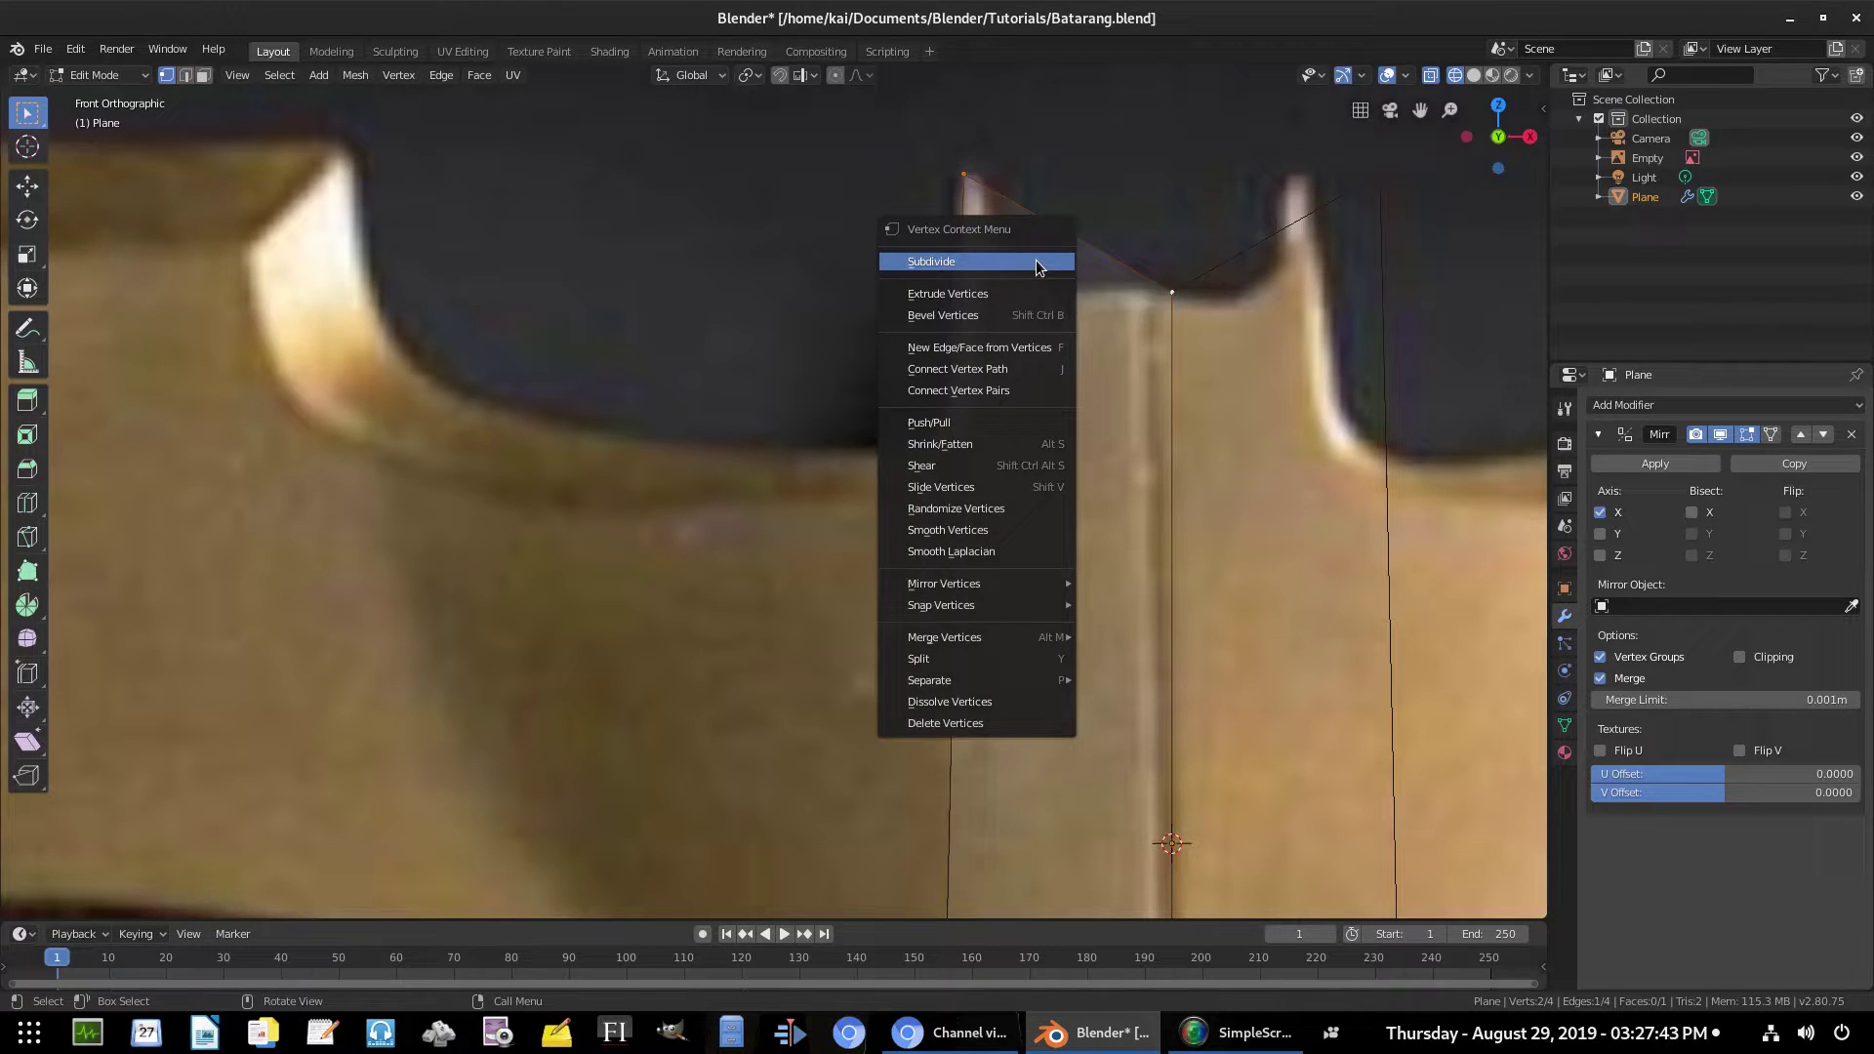
{"action": "left_click", "coordinate": [1036, 257]}
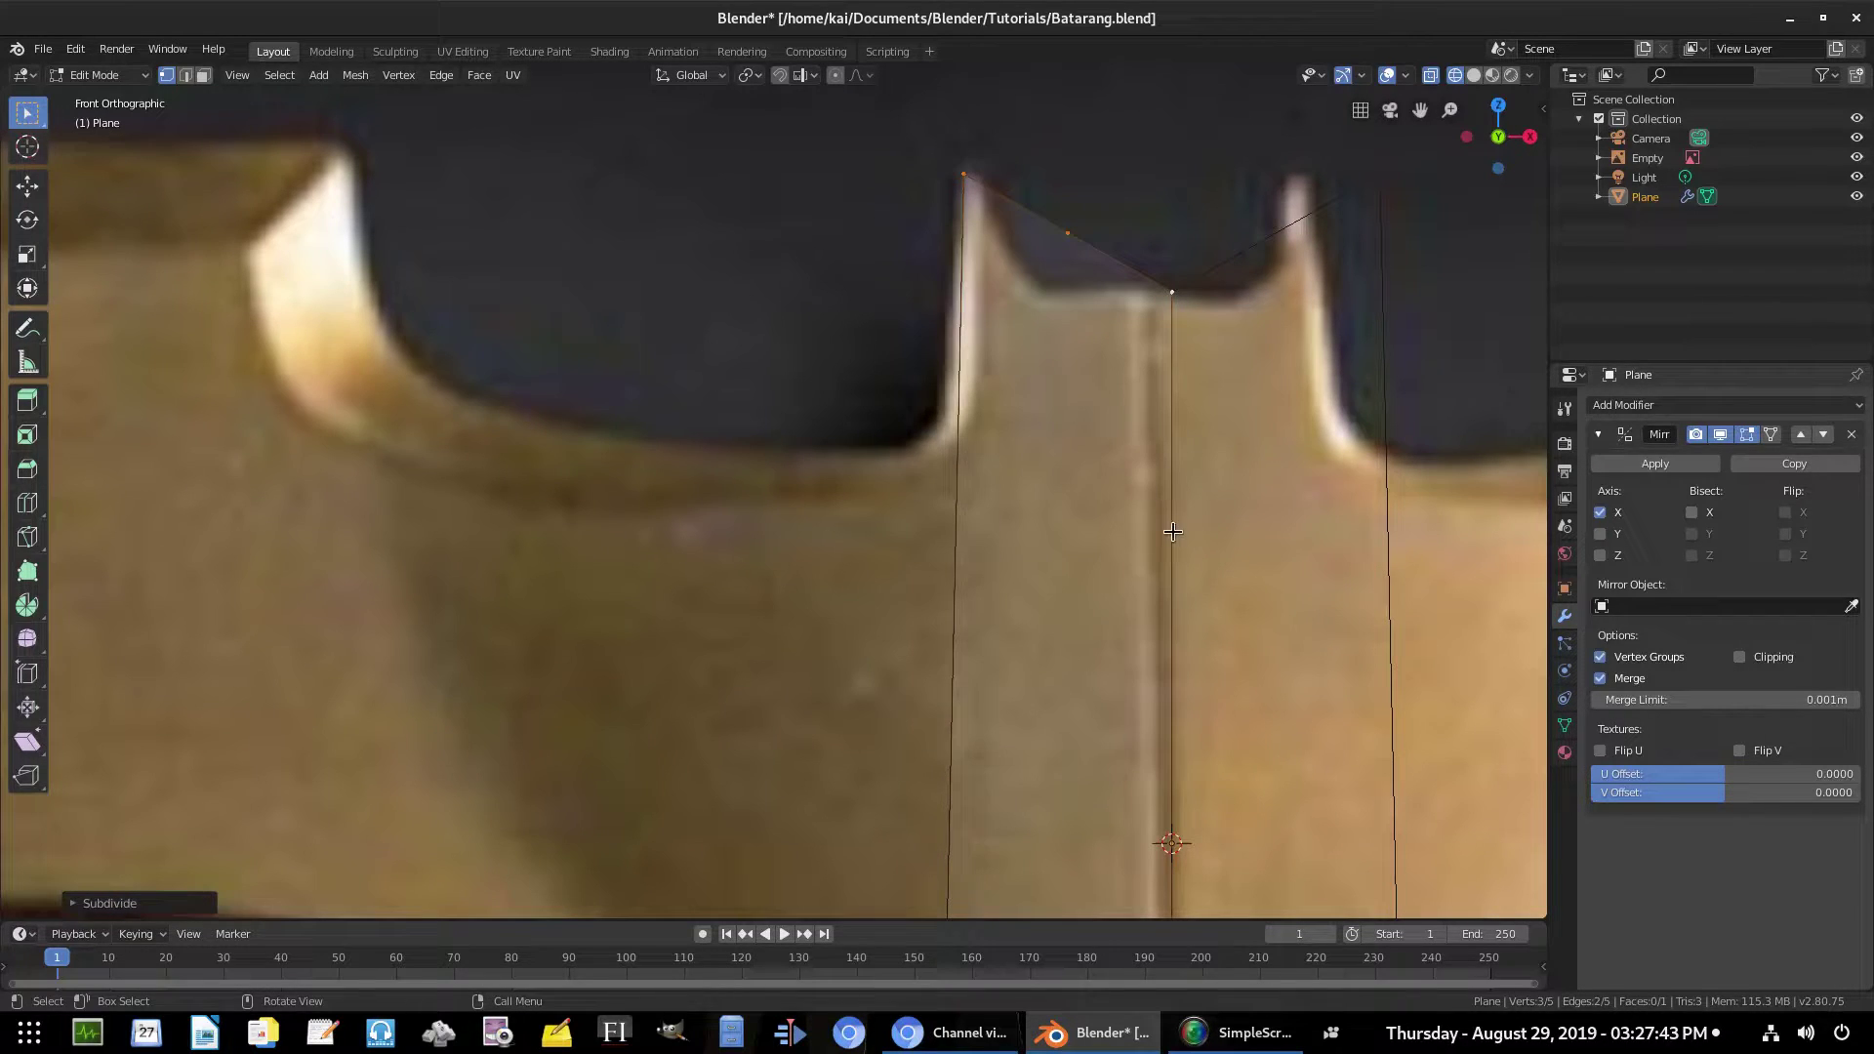
{"action": "left_click", "coordinate": [1067, 232]}
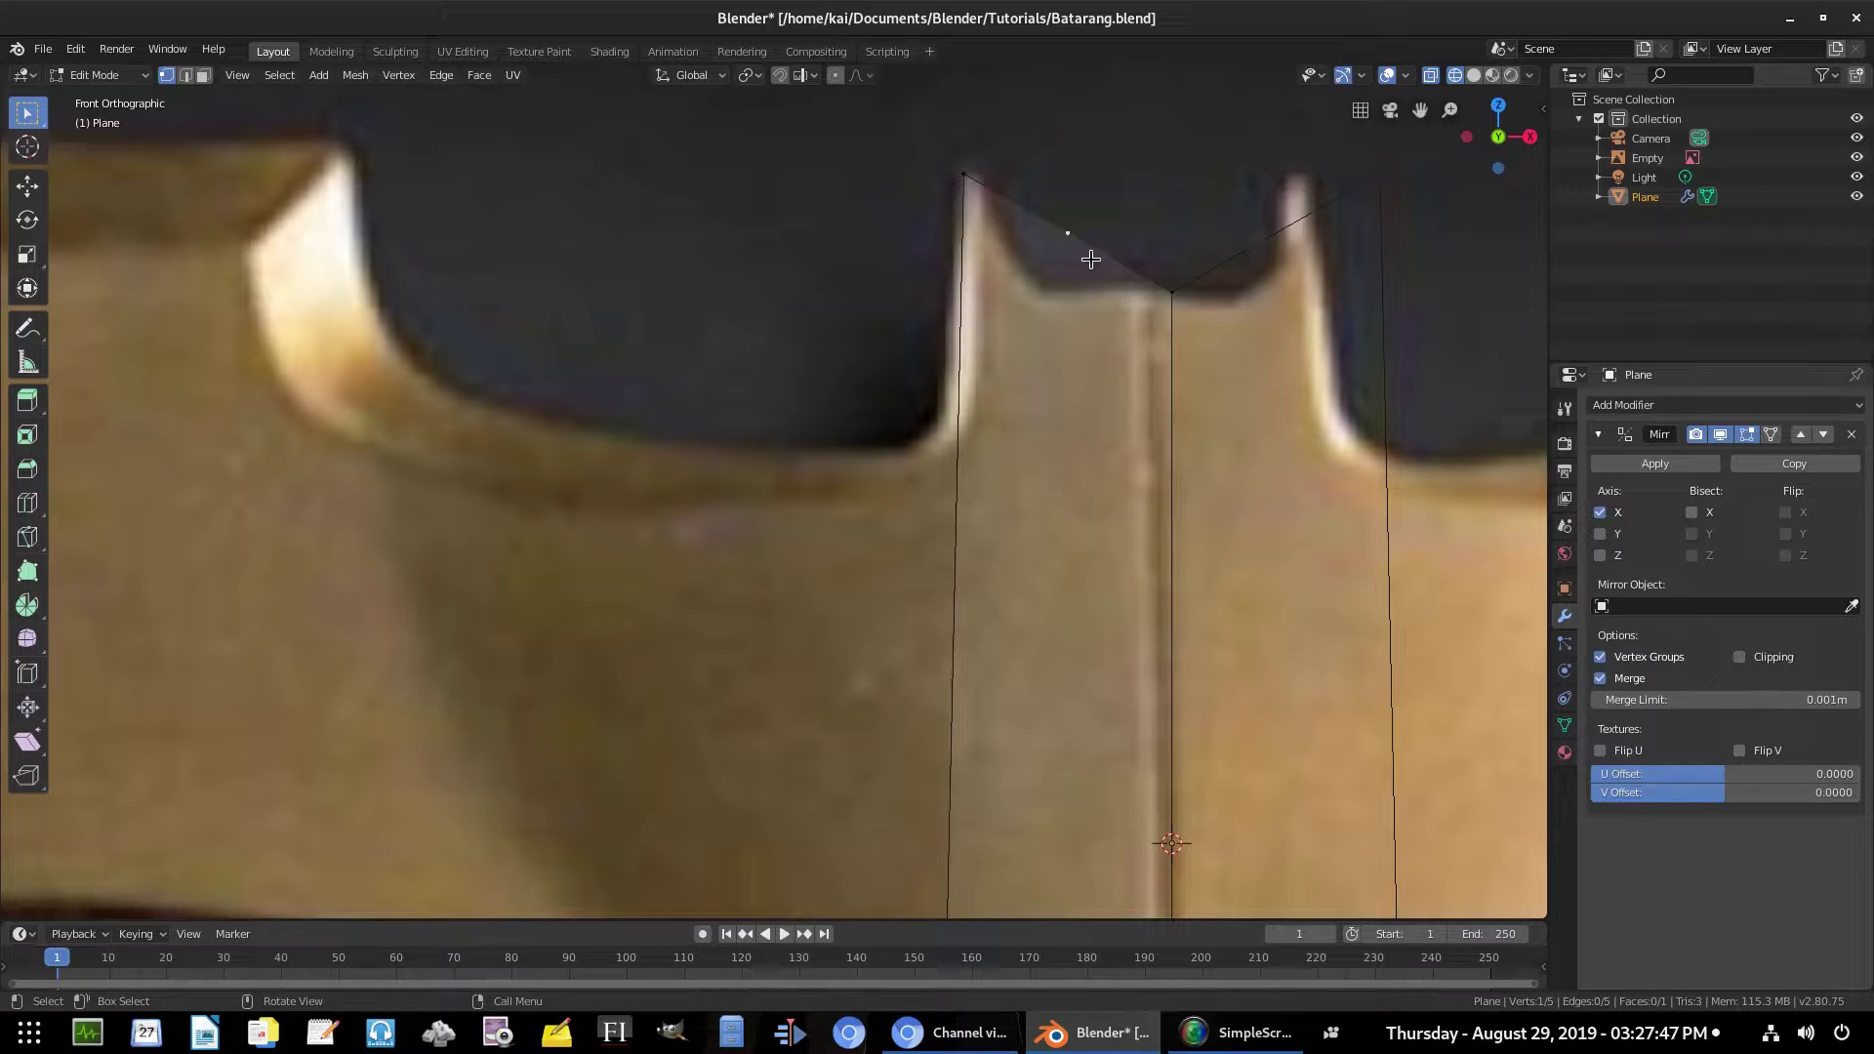
{"action": "key", "text": "g"}
{"action": "left_click", "coordinate": [1127, 289]}
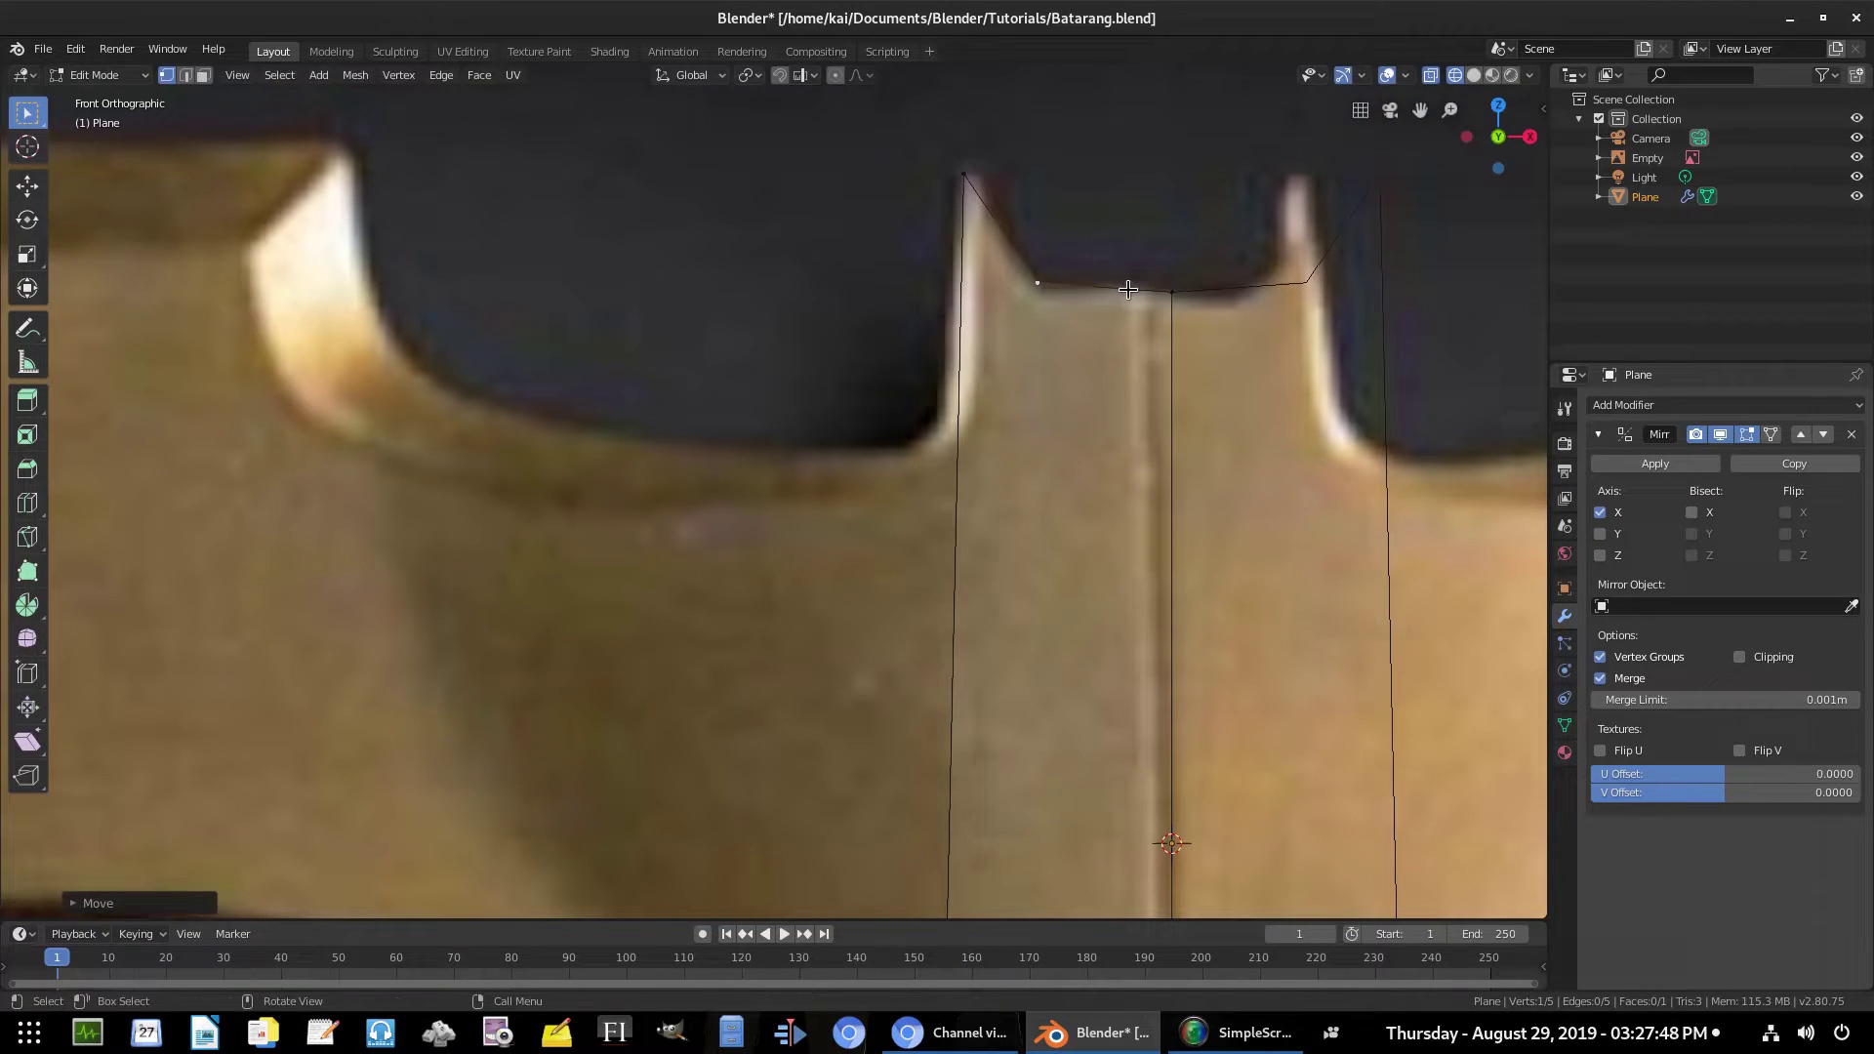
Try to subdivide both top edges together with the ear tip, inner base and upper centre vertices selected
{"action": "left_click", "coordinate": [964, 175], "text": "shift"}
{"action": "left_click", "coordinate": [1170, 290], "text": "shift"}
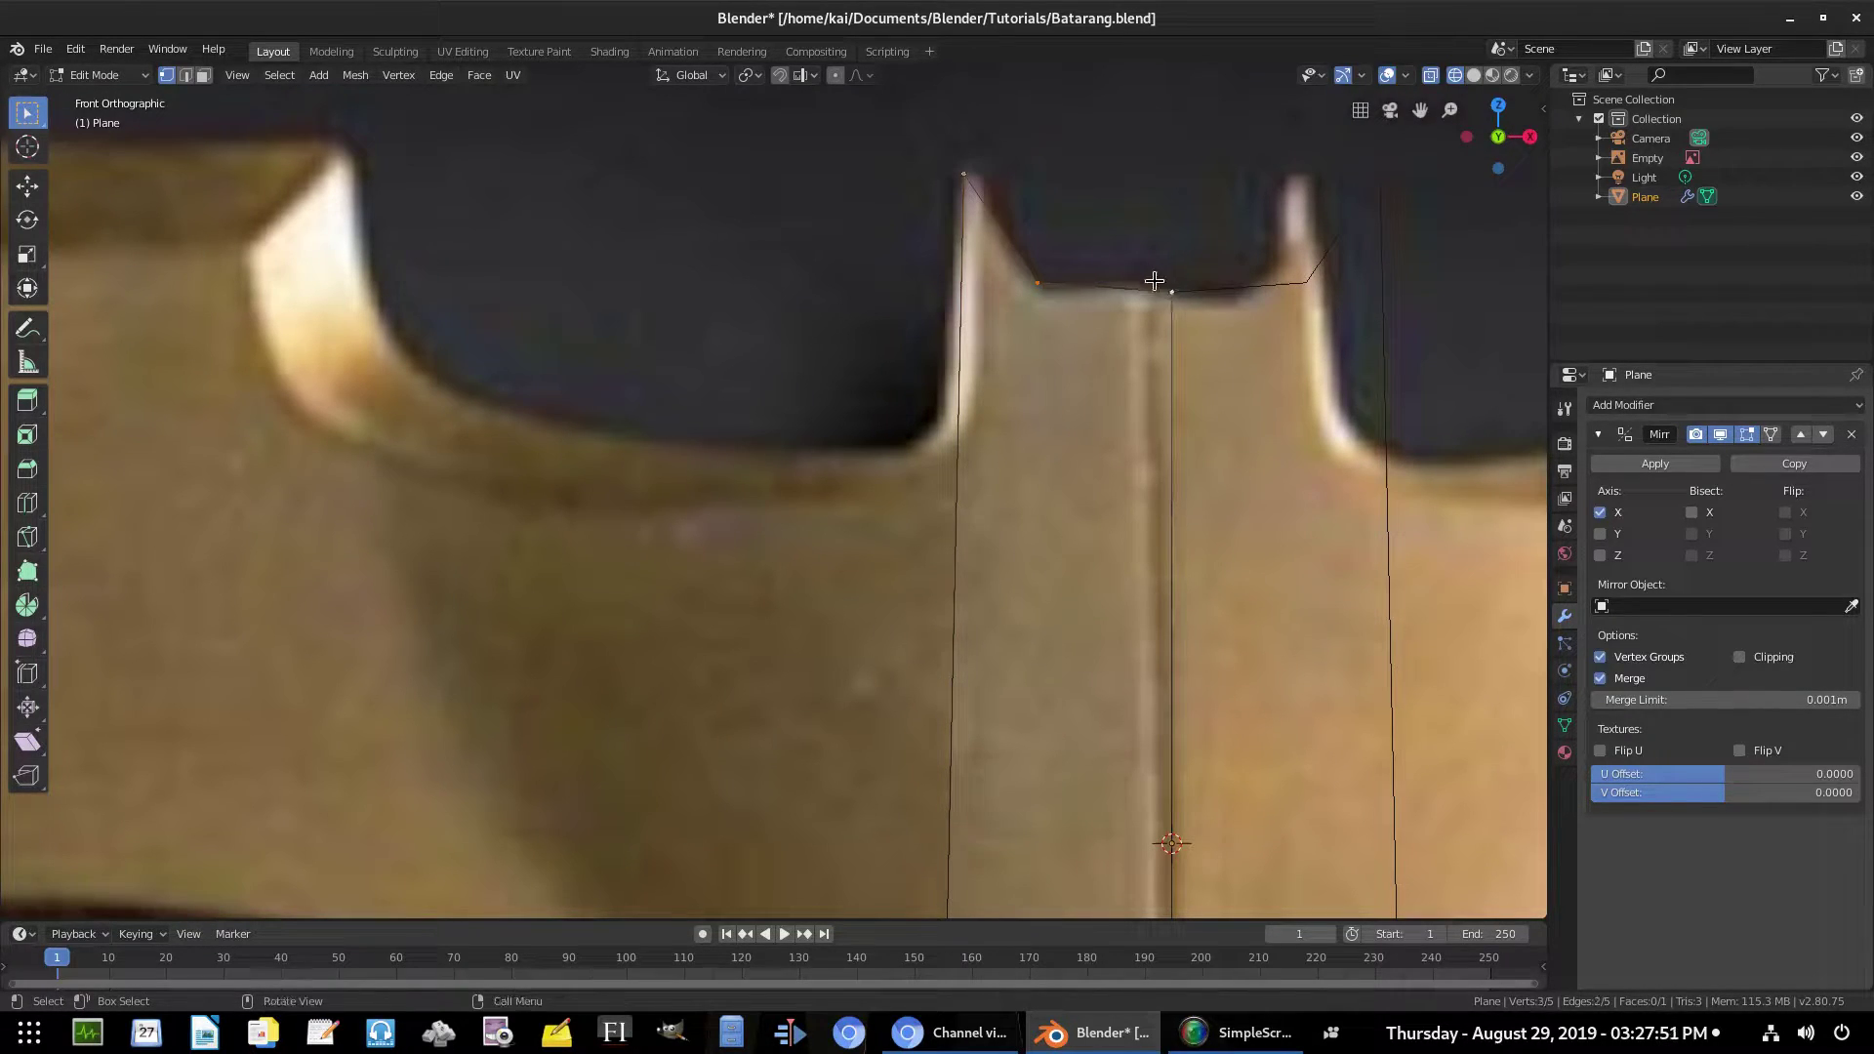
{"action": "right_click", "coordinate": [1138, 264]}
{"action": "left_click", "coordinate": [1138, 264]}
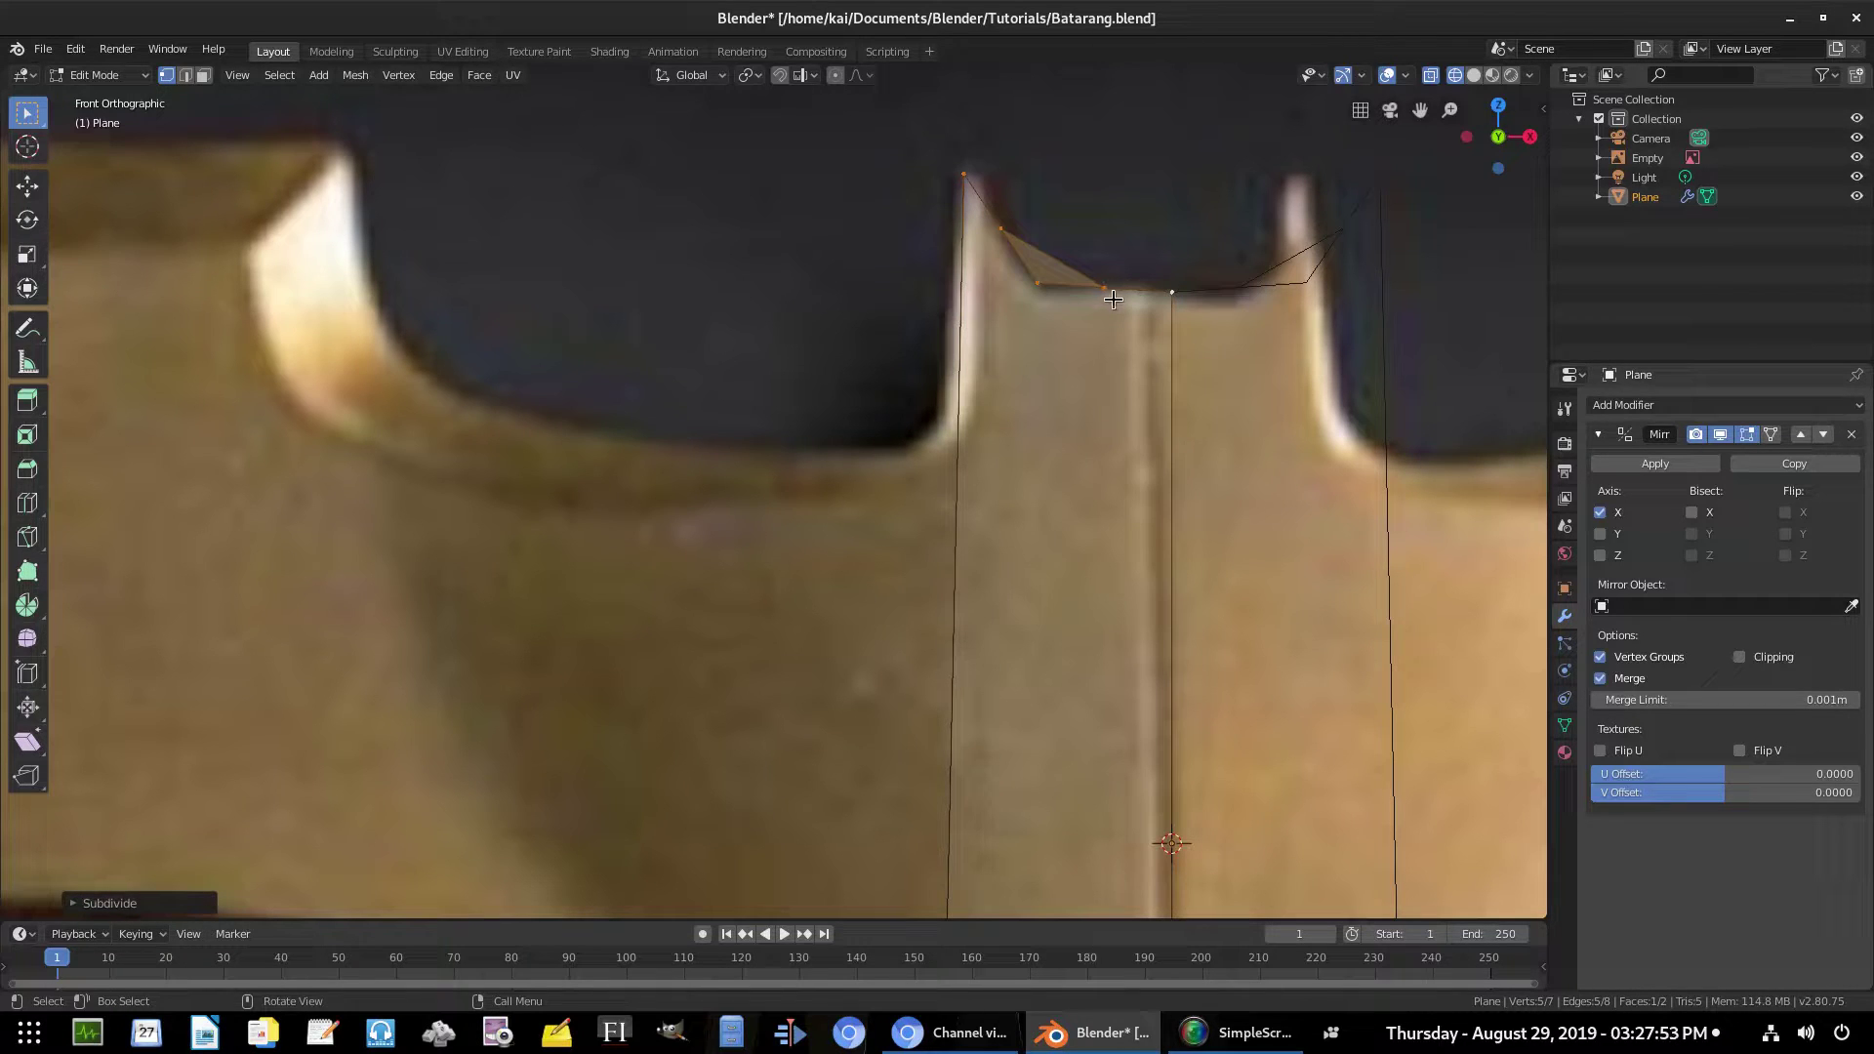
In edge select mode, delete the diagonal edge spanning the ear's inner base
{"action": "scroll", "coordinate": [1122, 283], "scroll_direction": "up", "scroll_amount": 4}
{"action": "middle_click_drag", "start_coordinate": [1025, 335], "coordinate": [648, 495], "text": "shift"}
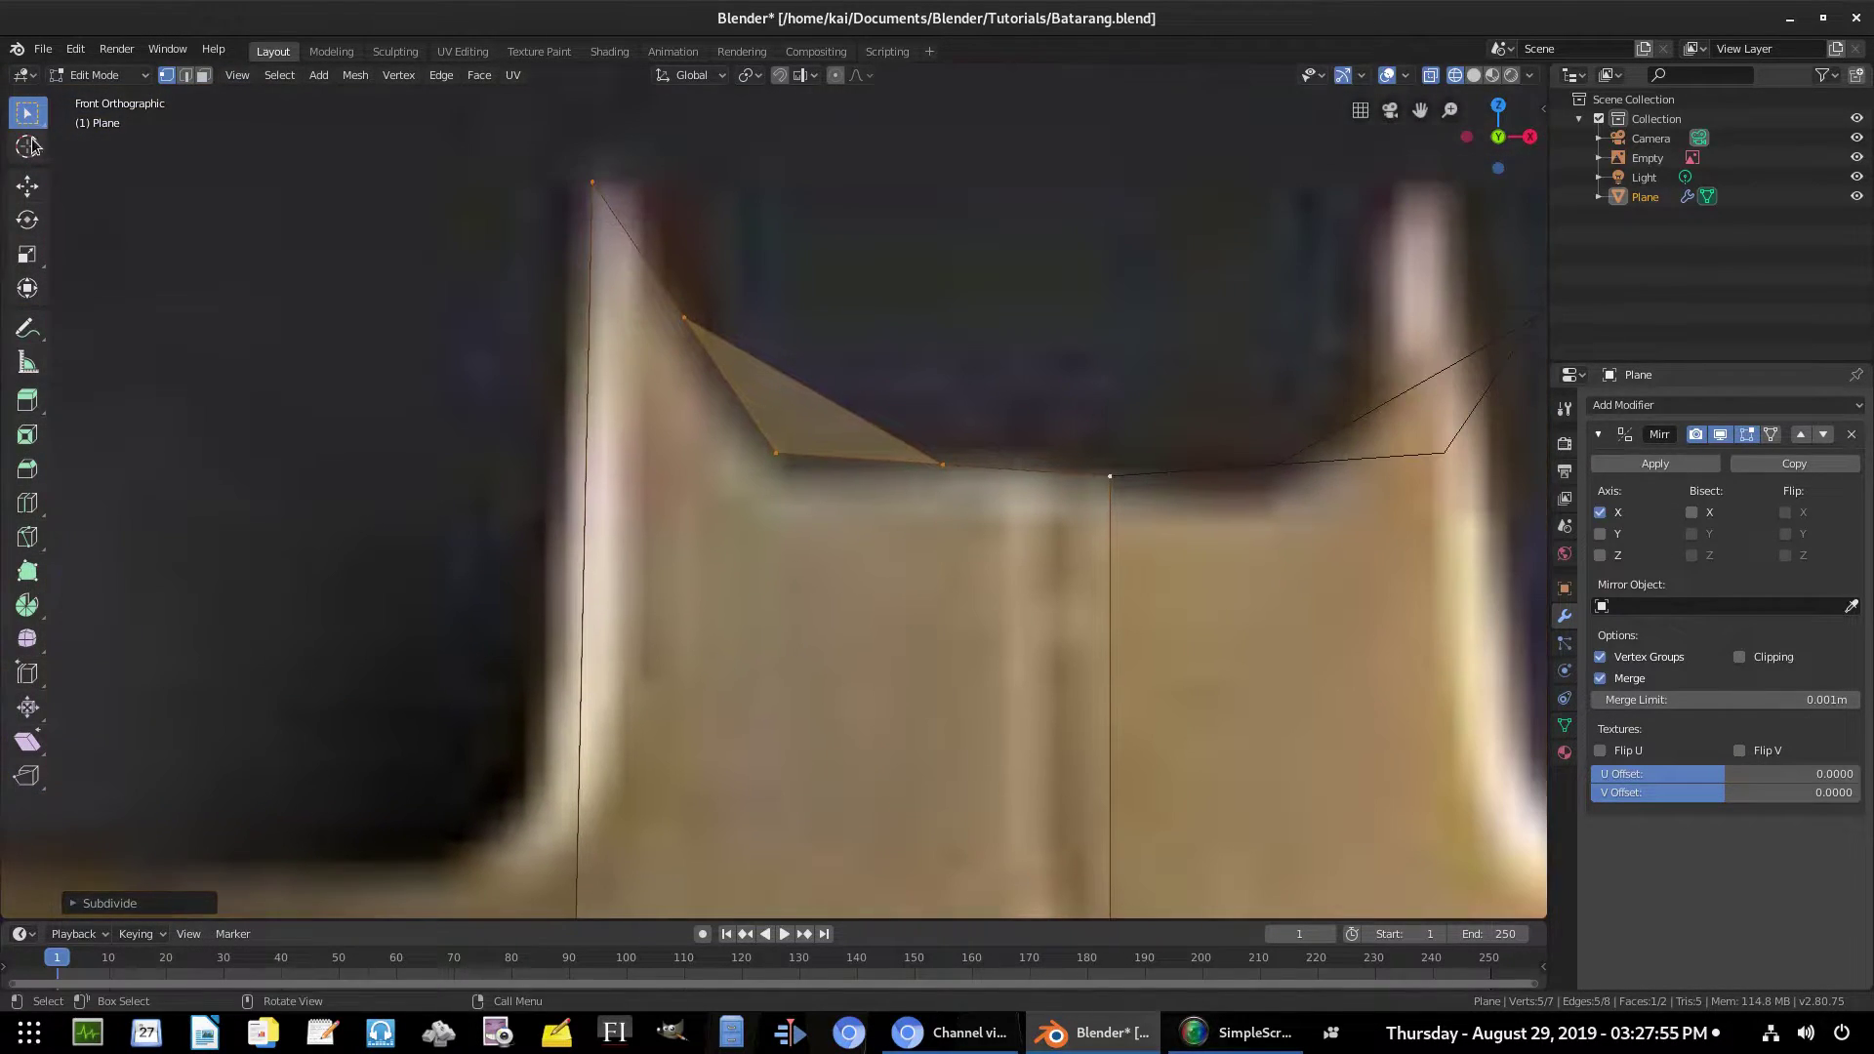
{"action": "left_click", "coordinate": [186, 75]}
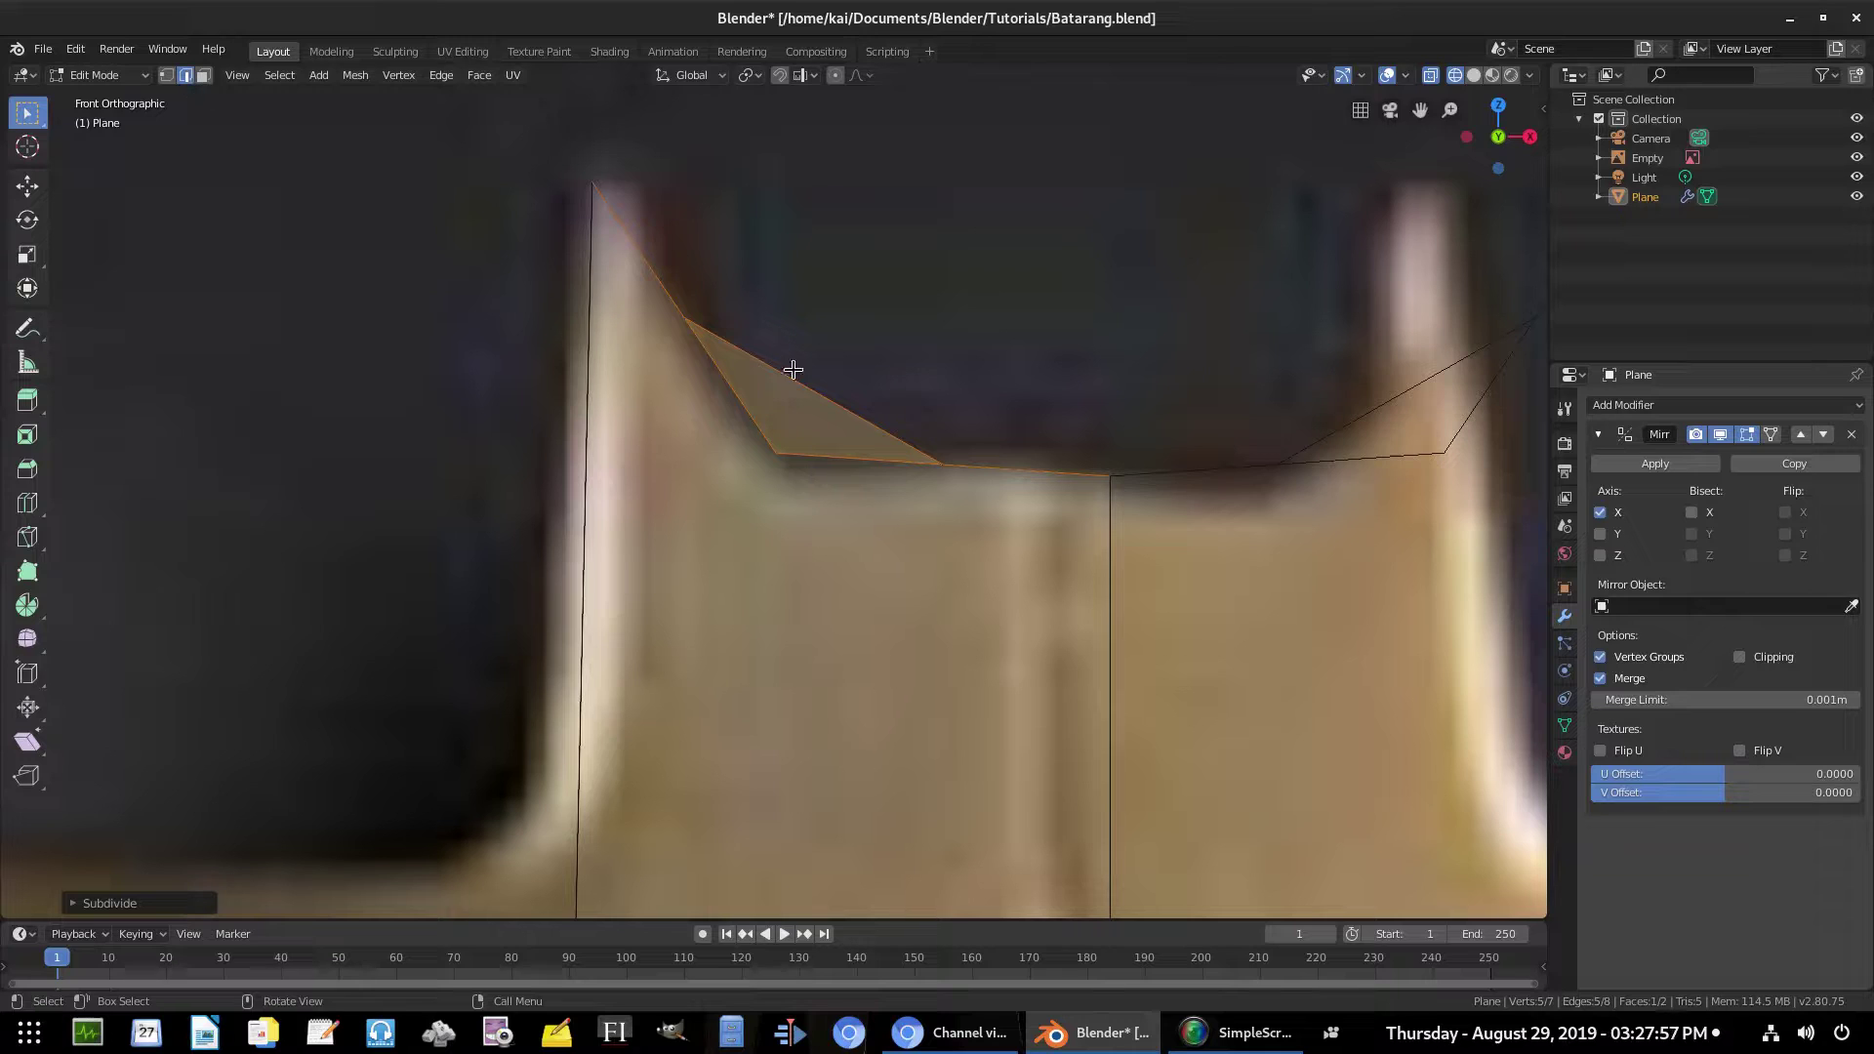
{"action": "left_click", "coordinate": [829, 404]}
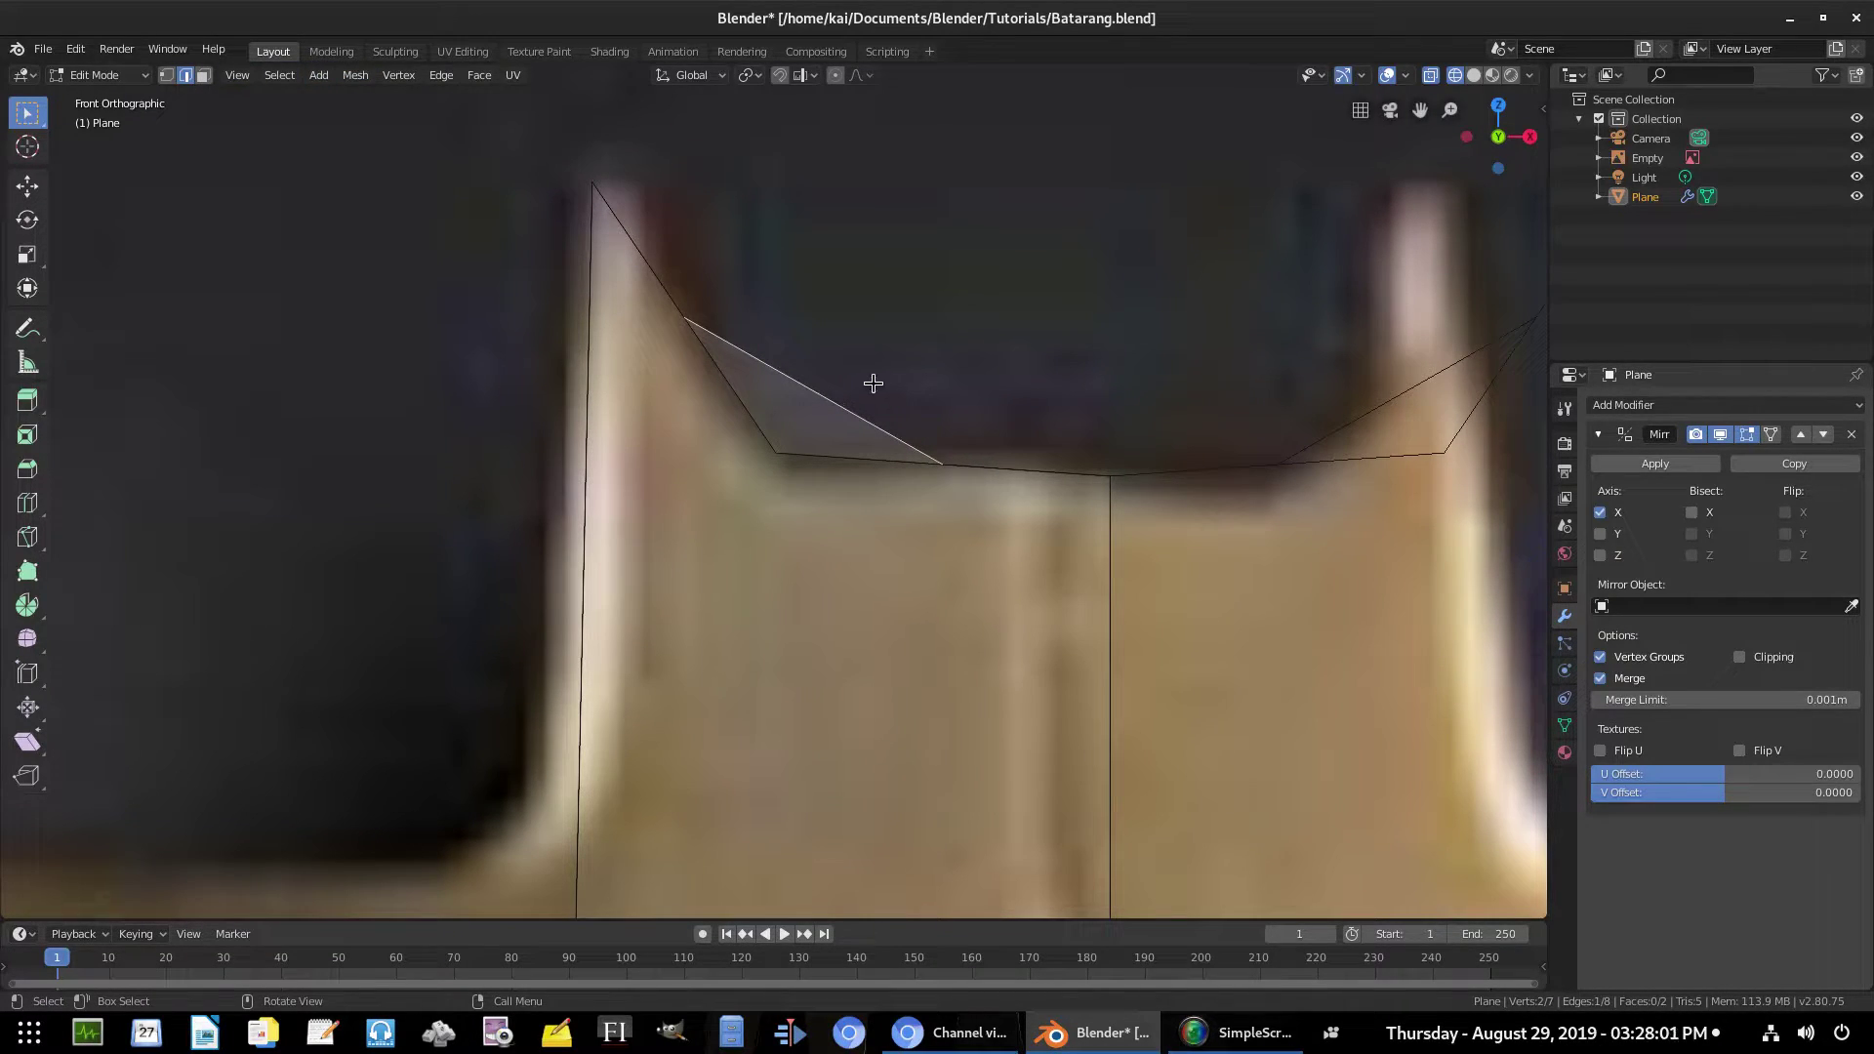
{"action": "key", "text": "x"}
{"action": "left_click", "coordinate": [854, 409]}
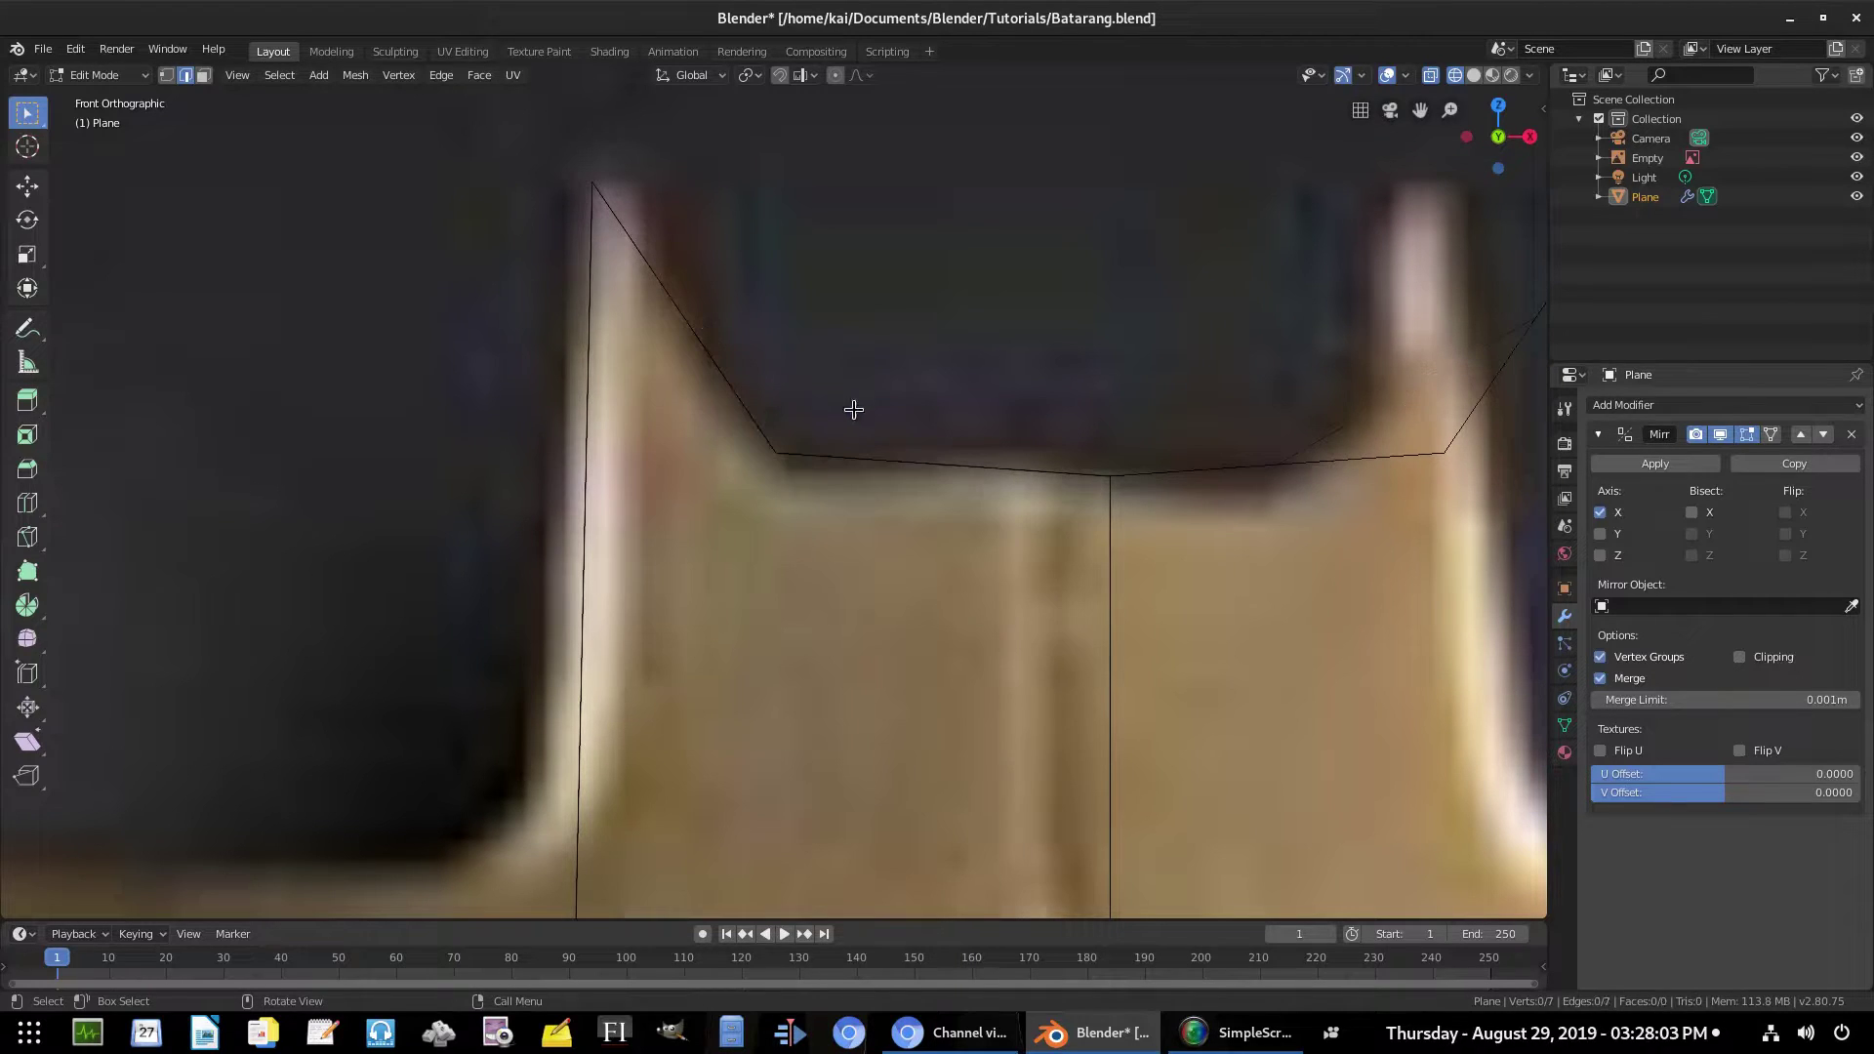
Switch the viewport shading to Solid, check the plane in perspective, and return to the front view
{"action": "scroll", "coordinate": [824, 510], "scroll_direction": "down", "scroll_amount": 7}
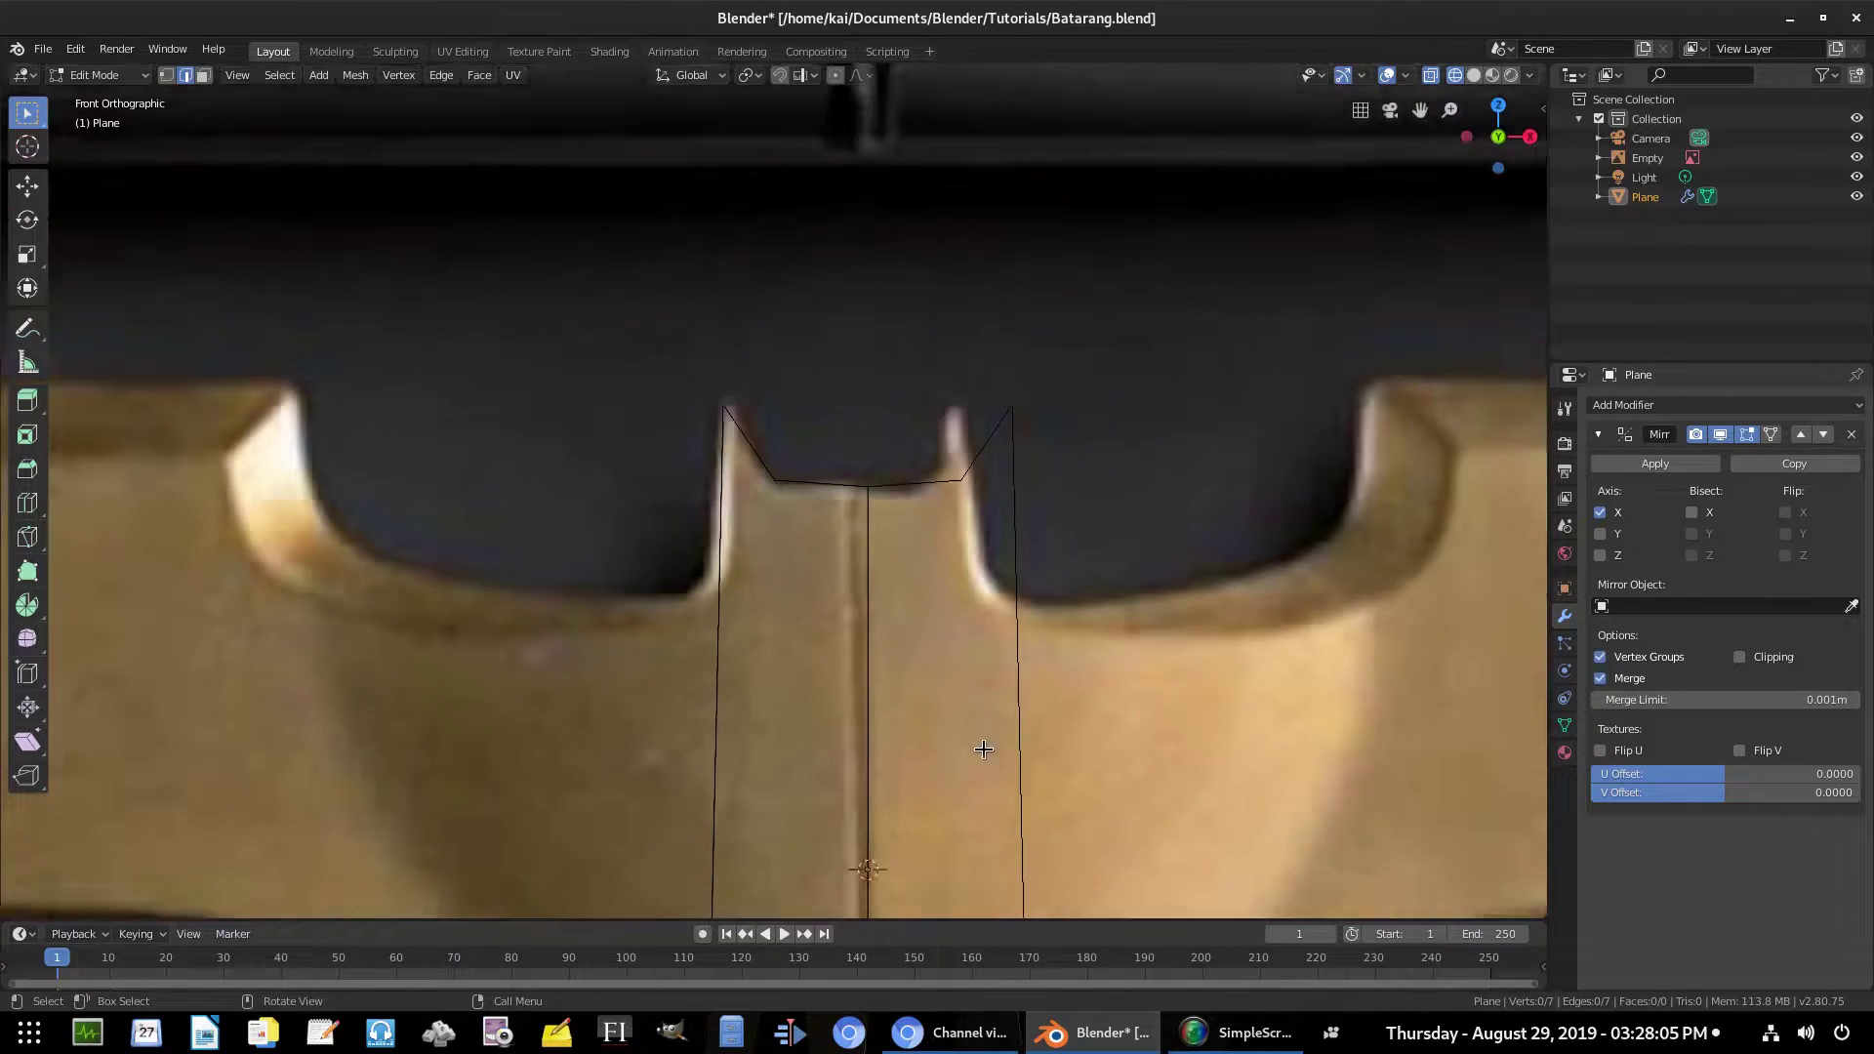
{"action": "scroll", "coordinate": [984, 749], "scroll_direction": "down", "scroll_amount": 3}
{"action": "middle_click_drag", "start_coordinate": [949, 761], "coordinate": [937, 577], "text": "shift"}
{"action": "right_click", "coordinate": [896, 456]}
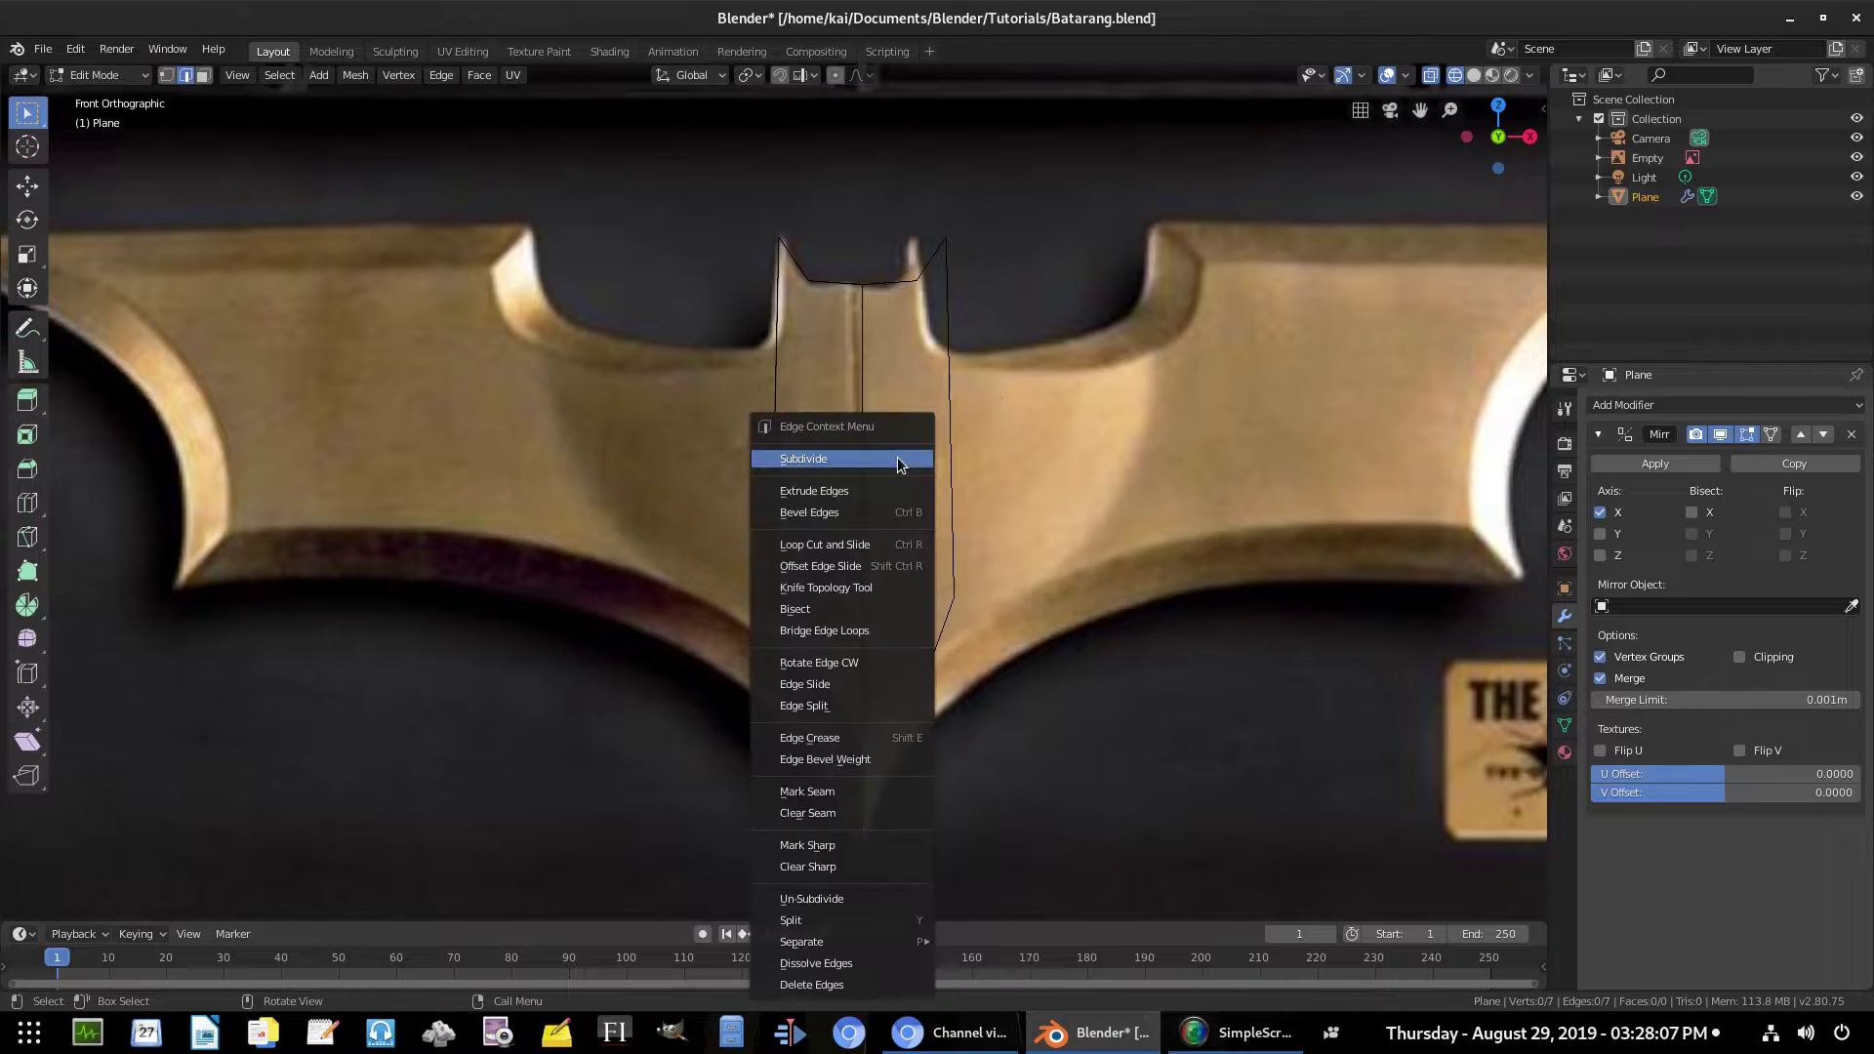
{"action": "key", "text": "z"}
{"action": "left_click", "coordinate": [1255, 398]}
{"action": "middle_click_drag", "start_coordinate": [908, 605], "coordinate": [1113, 409]}
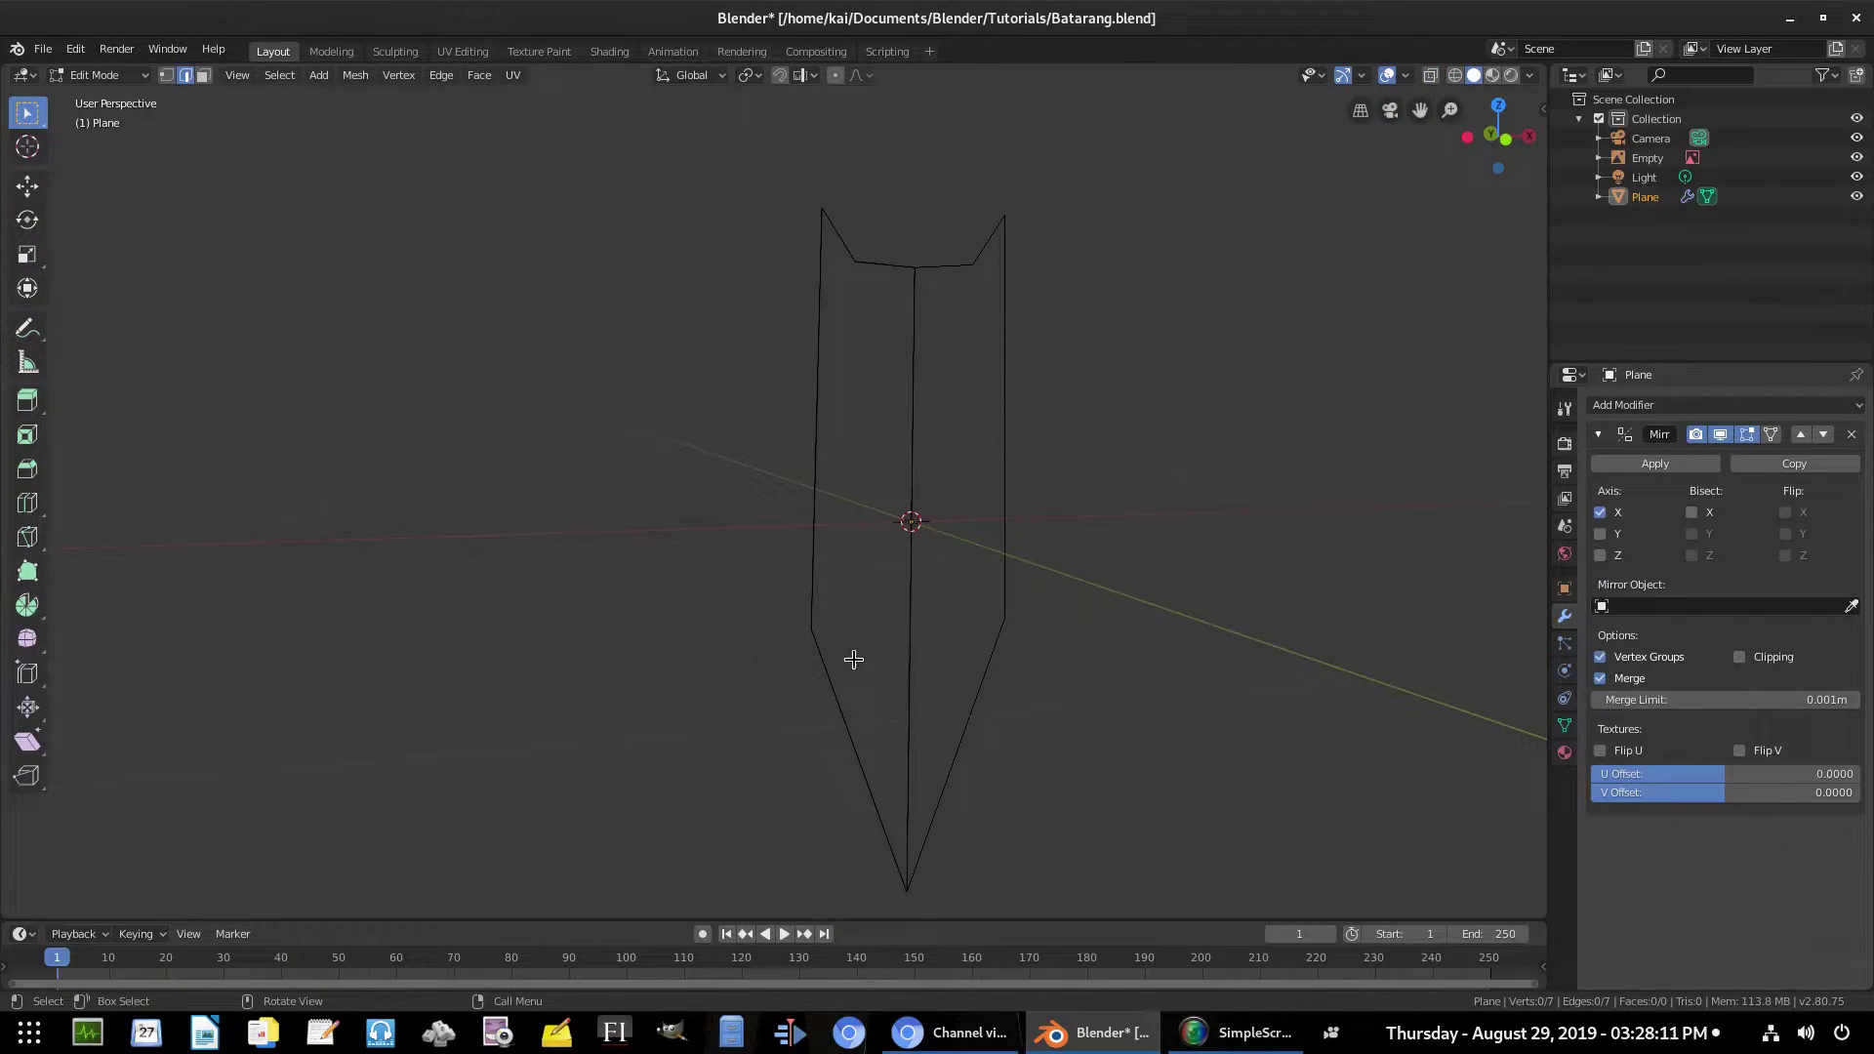
{"action": "key", "text": "KP_1"}
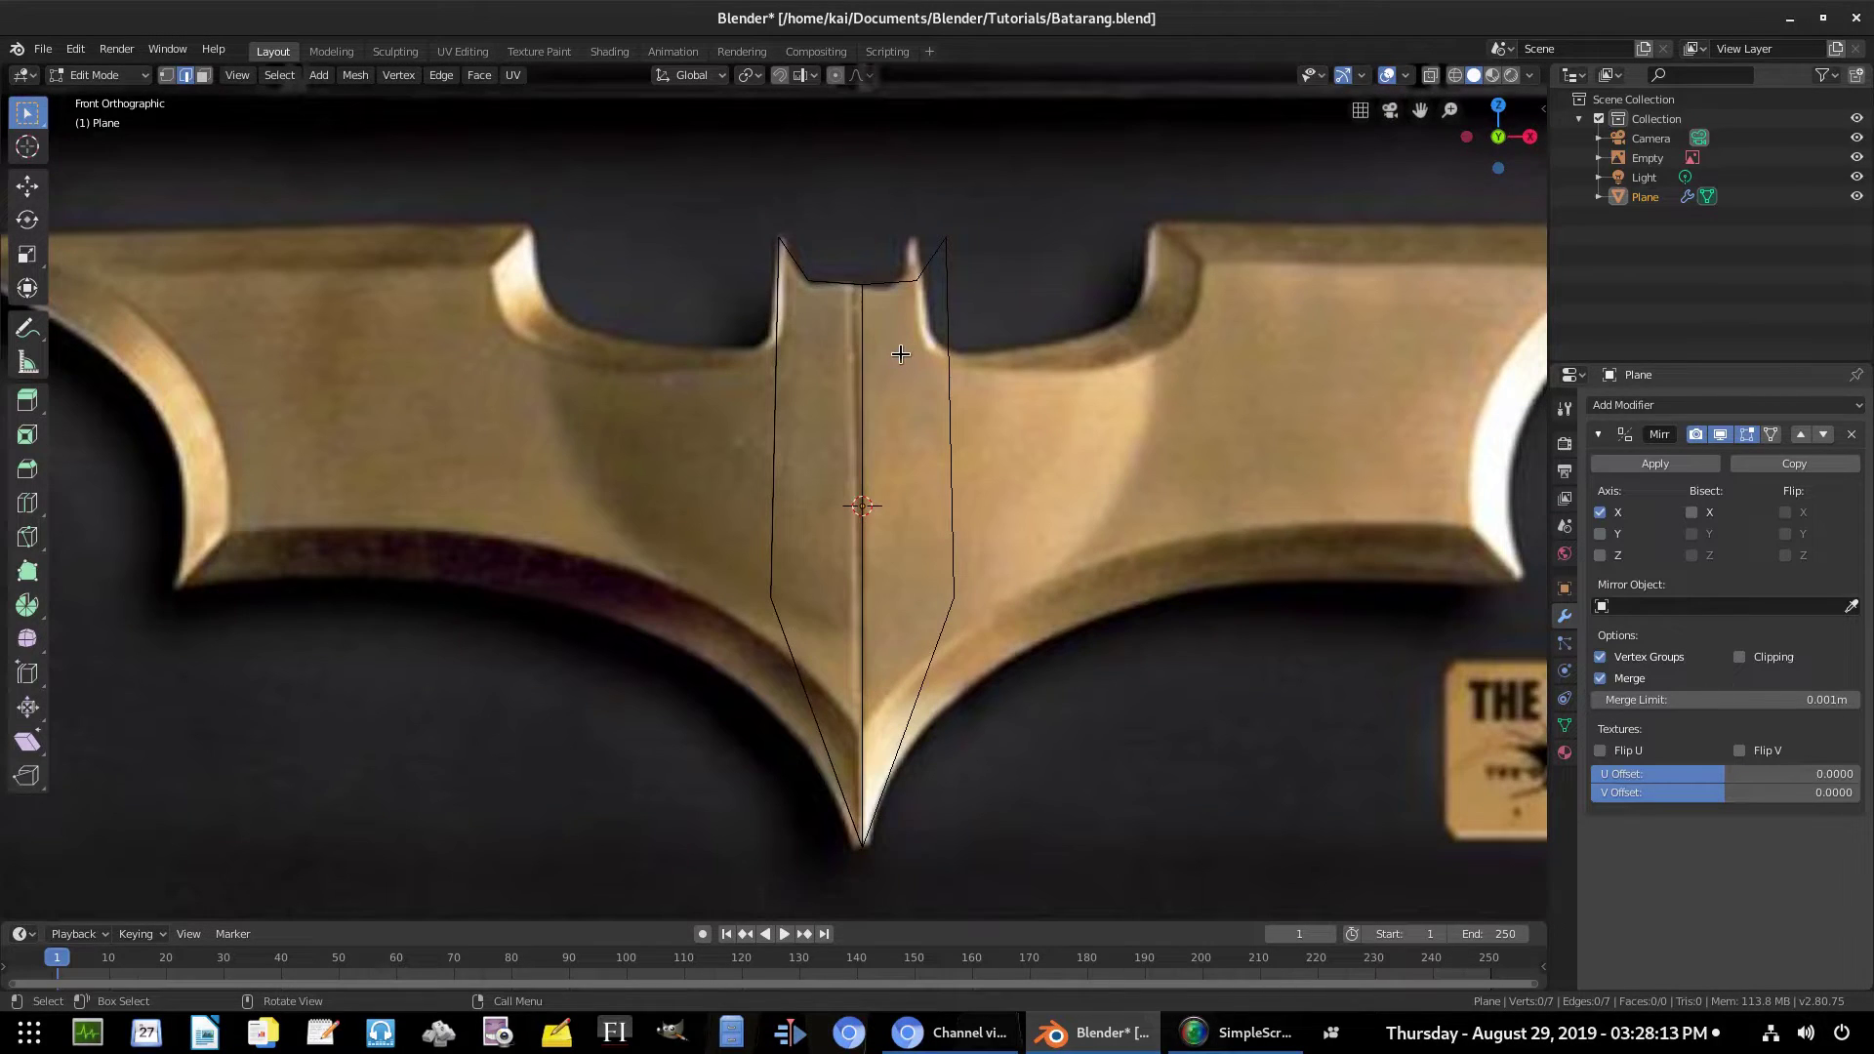
Undo the diagonal edge deletion and the combined subdivision of the two top edges
{"action": "key", "text": "Tab"}
{"action": "scroll", "coordinate": [899, 355], "scroll_direction": "up", "scroll_amount": 2}
{"action": "key", "text": "Tab"}
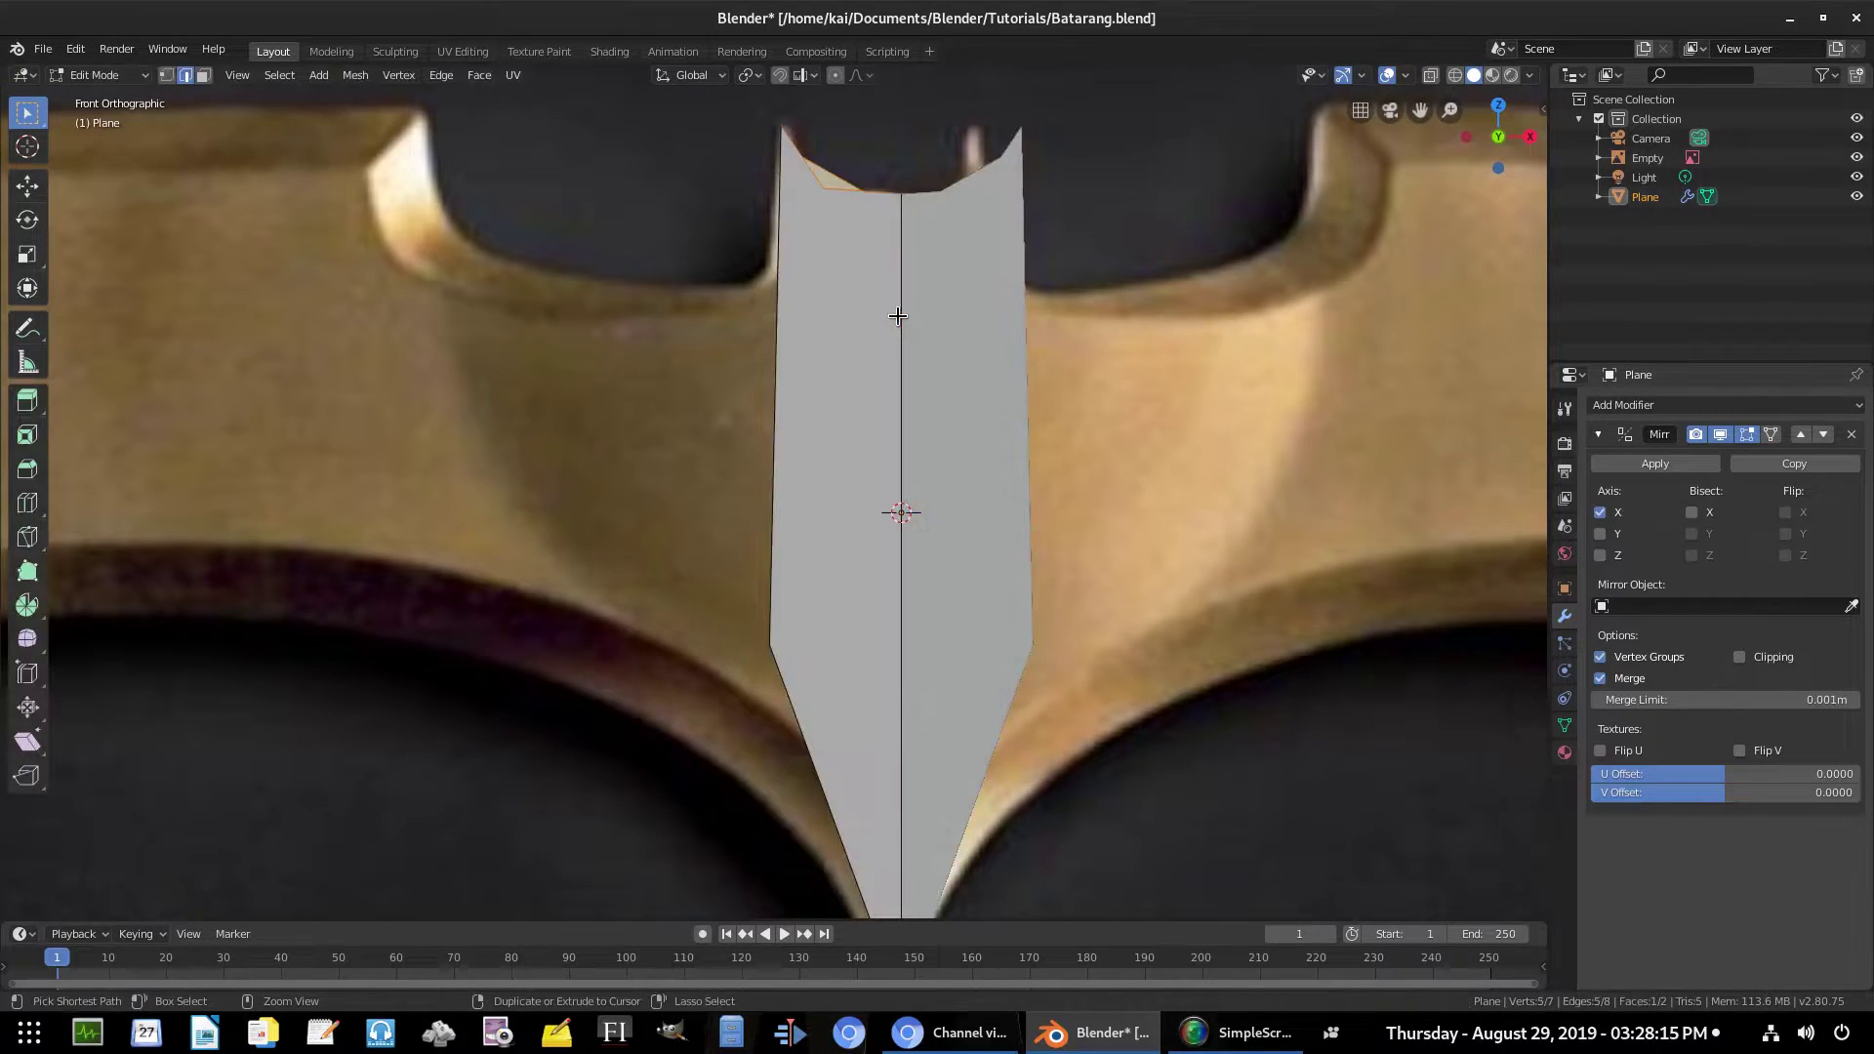
{"action": "scroll", "coordinate": [896, 310], "scroll_direction": "up", "scroll_amount": 2}
{"action": "middle_click_drag", "start_coordinate": [920, 209], "coordinate": [882, 473], "text": "shift"}
{"action": "key", "text": "ctrl+z"}
{"action": "scroll", "coordinate": [882, 385], "scroll_direction": "up", "scroll_amount": 2}
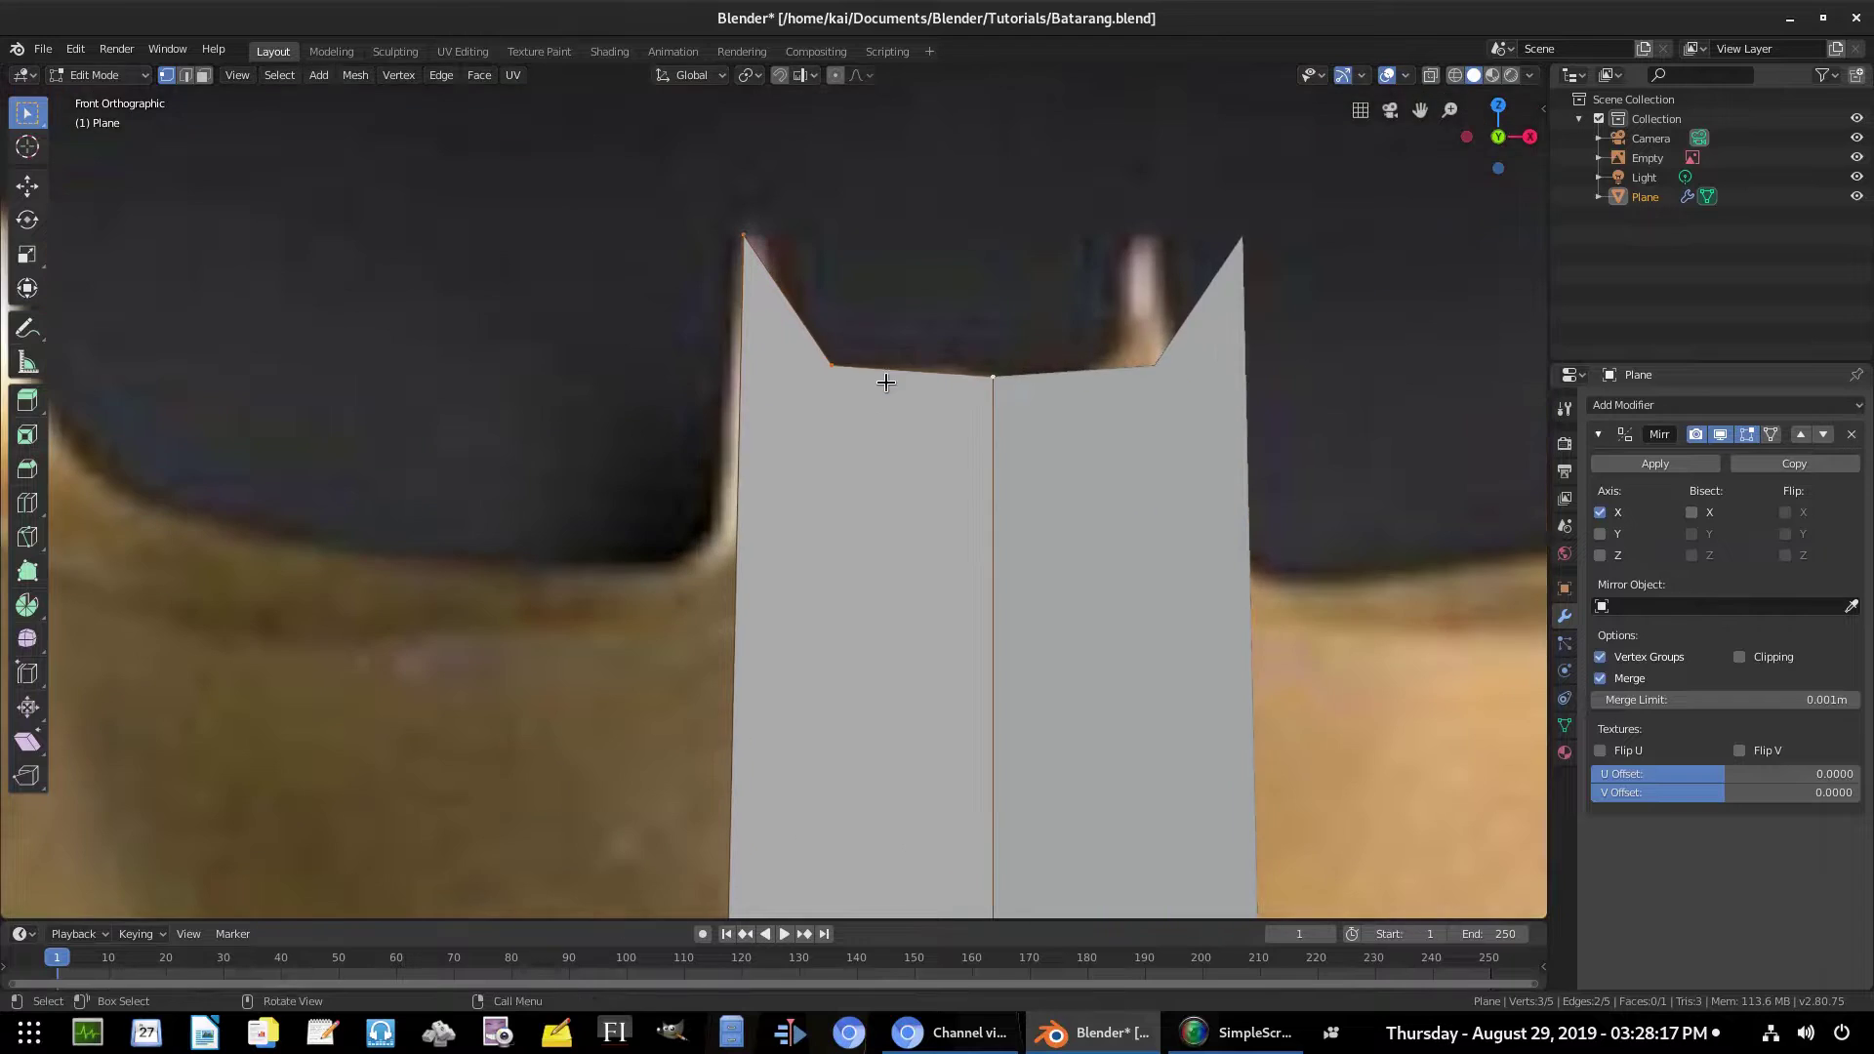
Try again to subdivide the top edges through the ear tip, inner base and centre vertices, and undo it
{"action": "left_click", "coordinate": [826, 457], "text": "shift"}
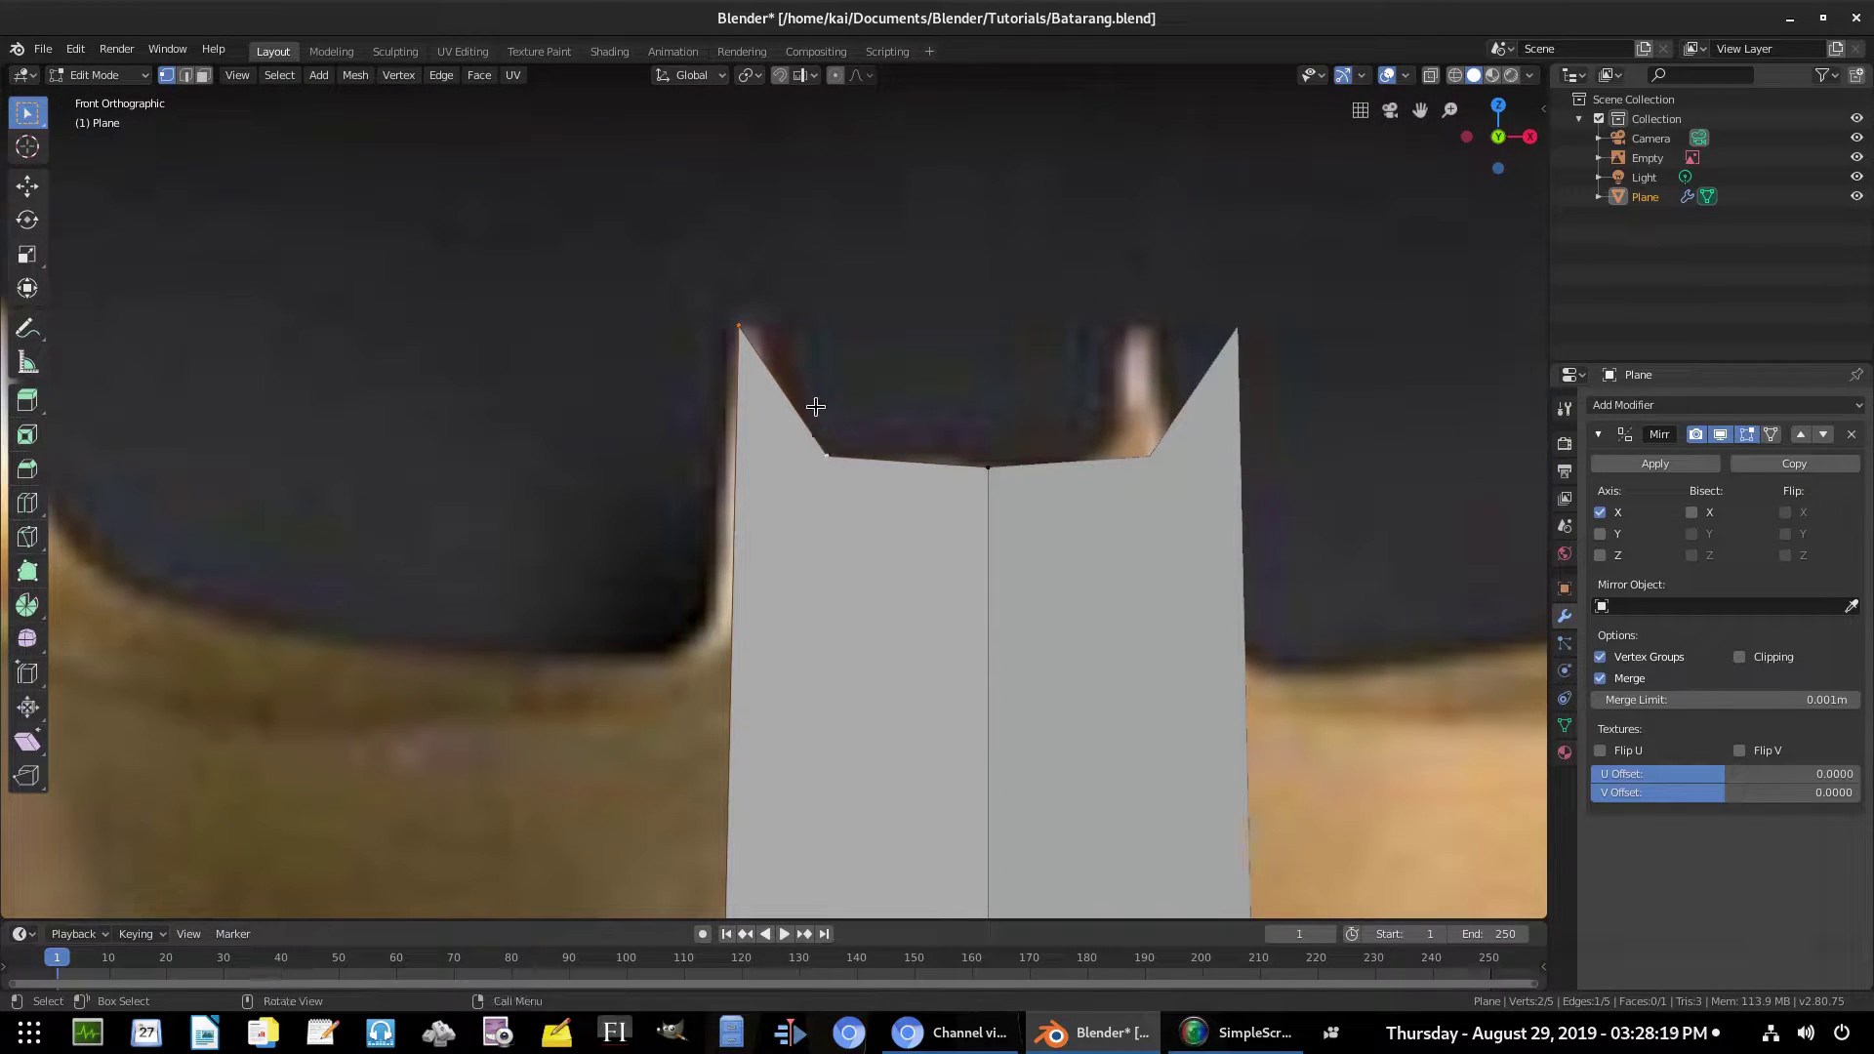
{"action": "scroll", "coordinate": [810, 390], "scroll_direction": "up", "scroll_amount": 2}
{"action": "scroll", "coordinate": [871, 619], "scroll_direction": "down", "scroll_amount": 5}
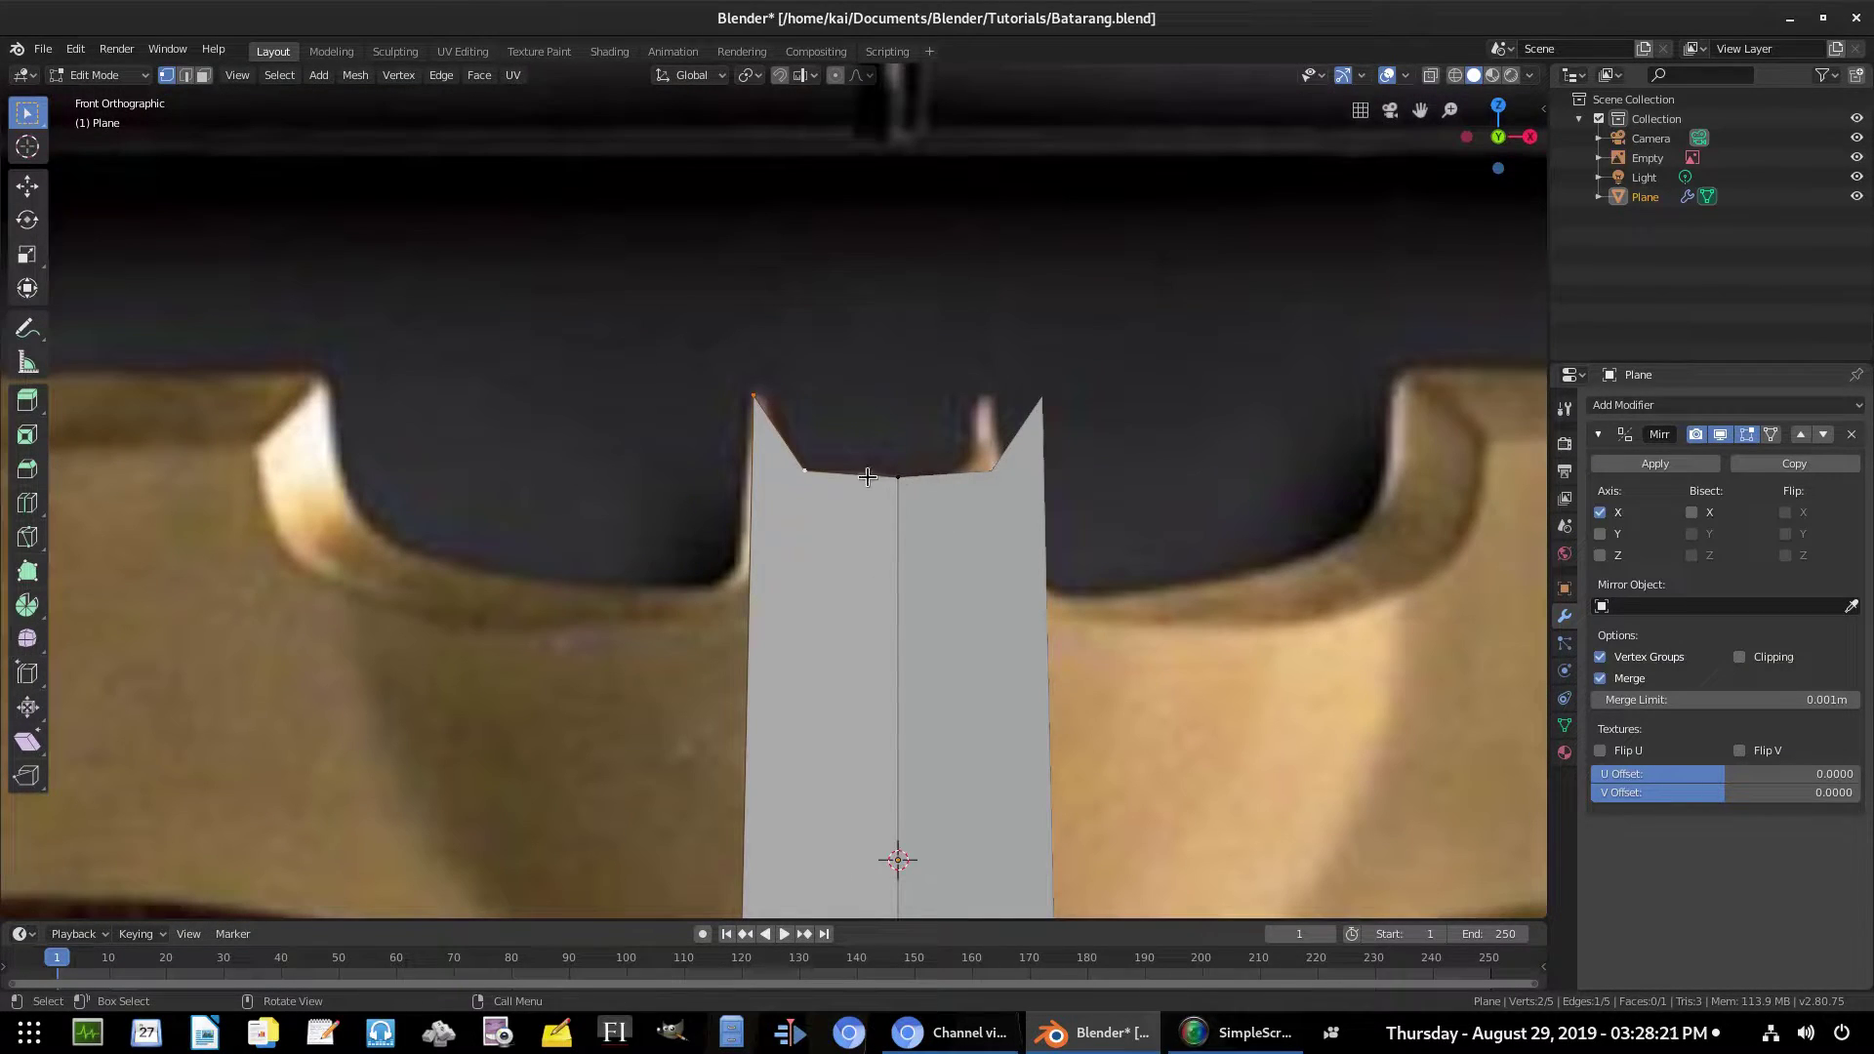
{"action": "left_click", "coordinate": [884, 477], "text": "shift"}
{"action": "right_click", "coordinate": [876, 445]}
{"action": "scroll", "coordinate": [983, 669], "scroll_direction": "up", "scroll_amount": 4}
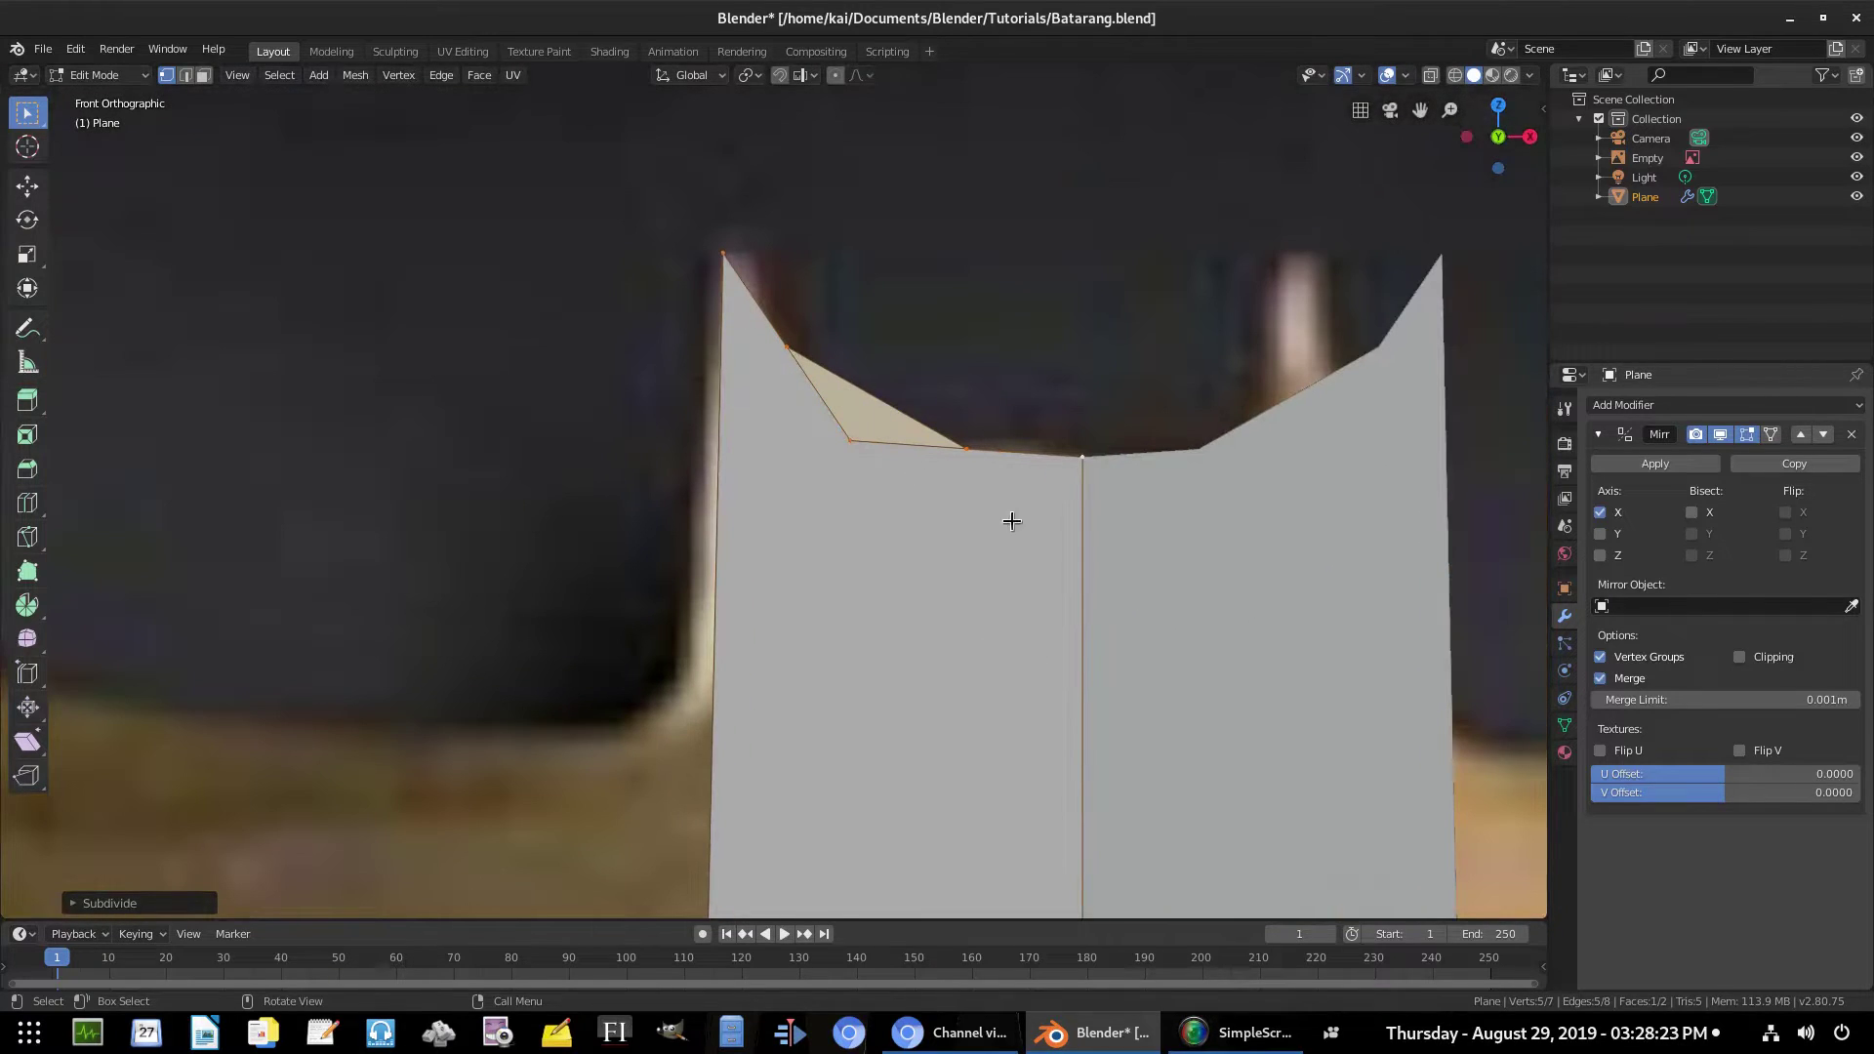
{"action": "right_click", "coordinate": [849, 391]}
Subdivide the edge from ear tip to inner base and the edge from inner base to upper centre vertex separately
{"action": "left_click", "coordinate": [726, 255]}
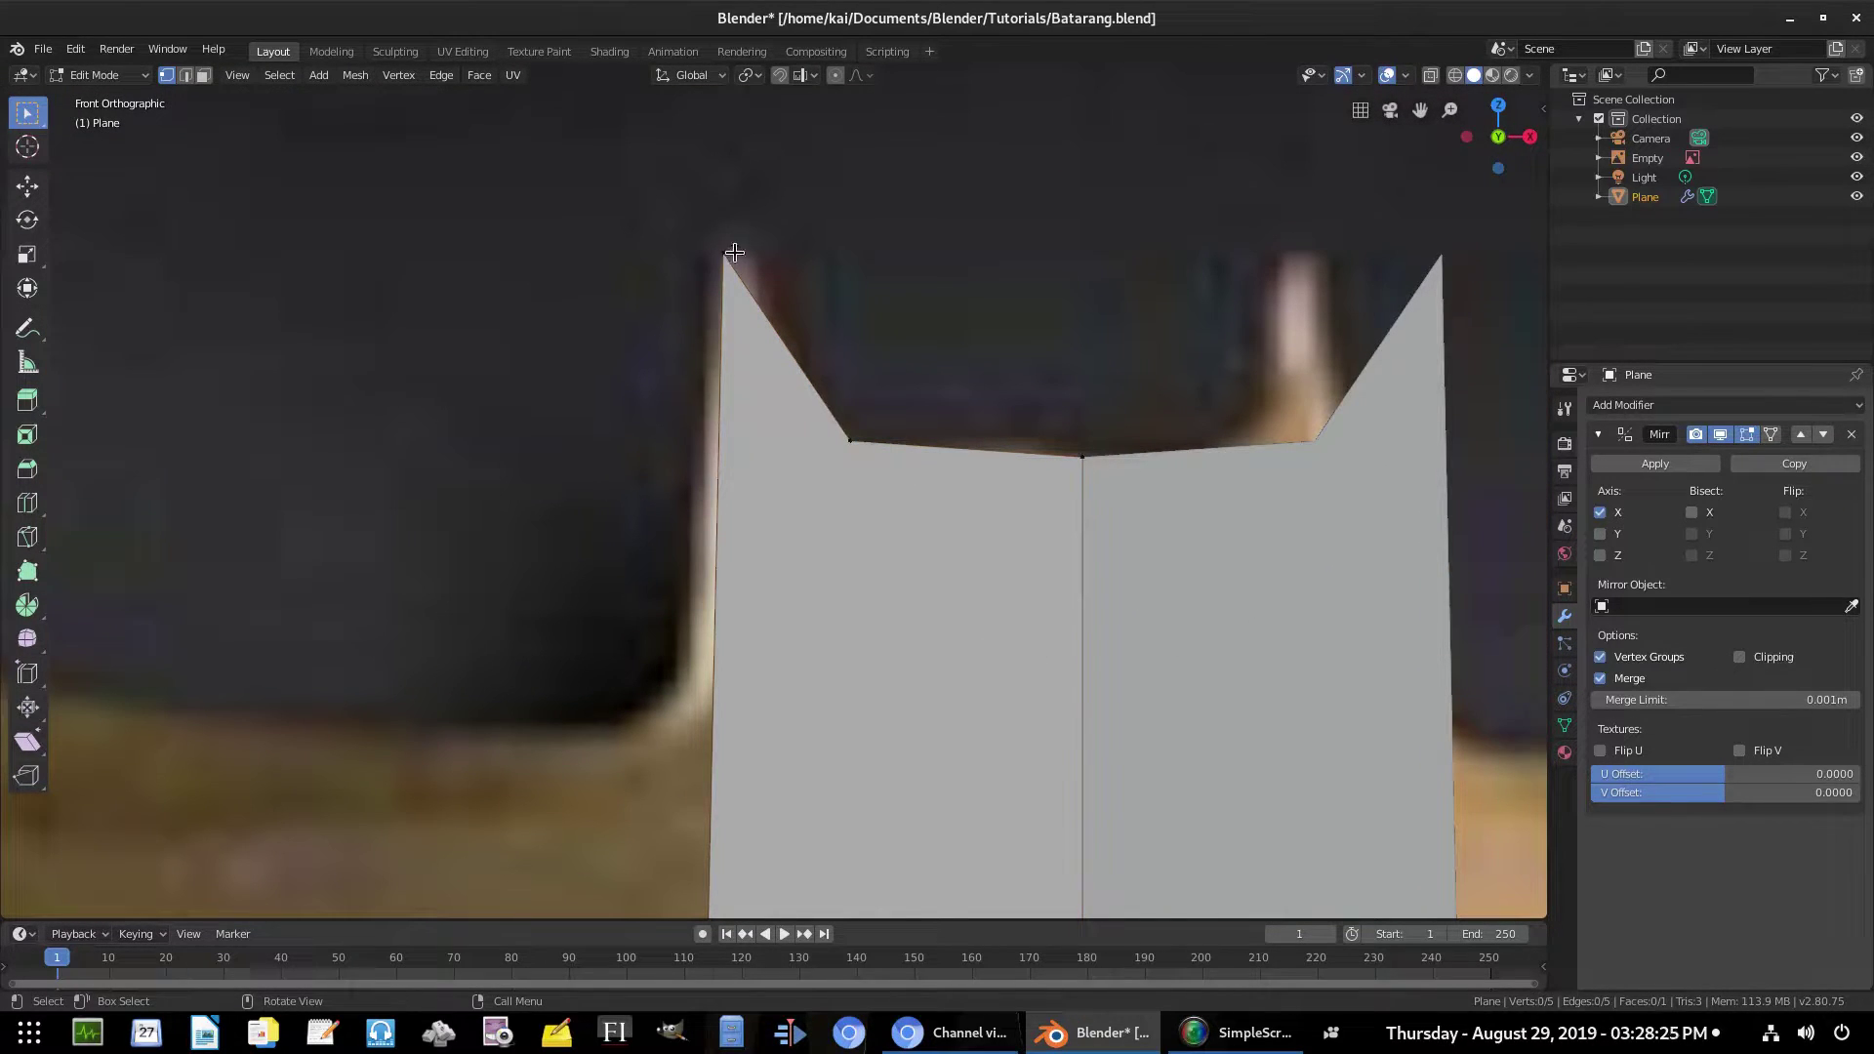
{"action": "left_click", "coordinate": [852, 443], "text": "shift"}
{"action": "right_click", "coordinate": [781, 371]}
{"action": "left_click", "coordinate": [781, 372]}
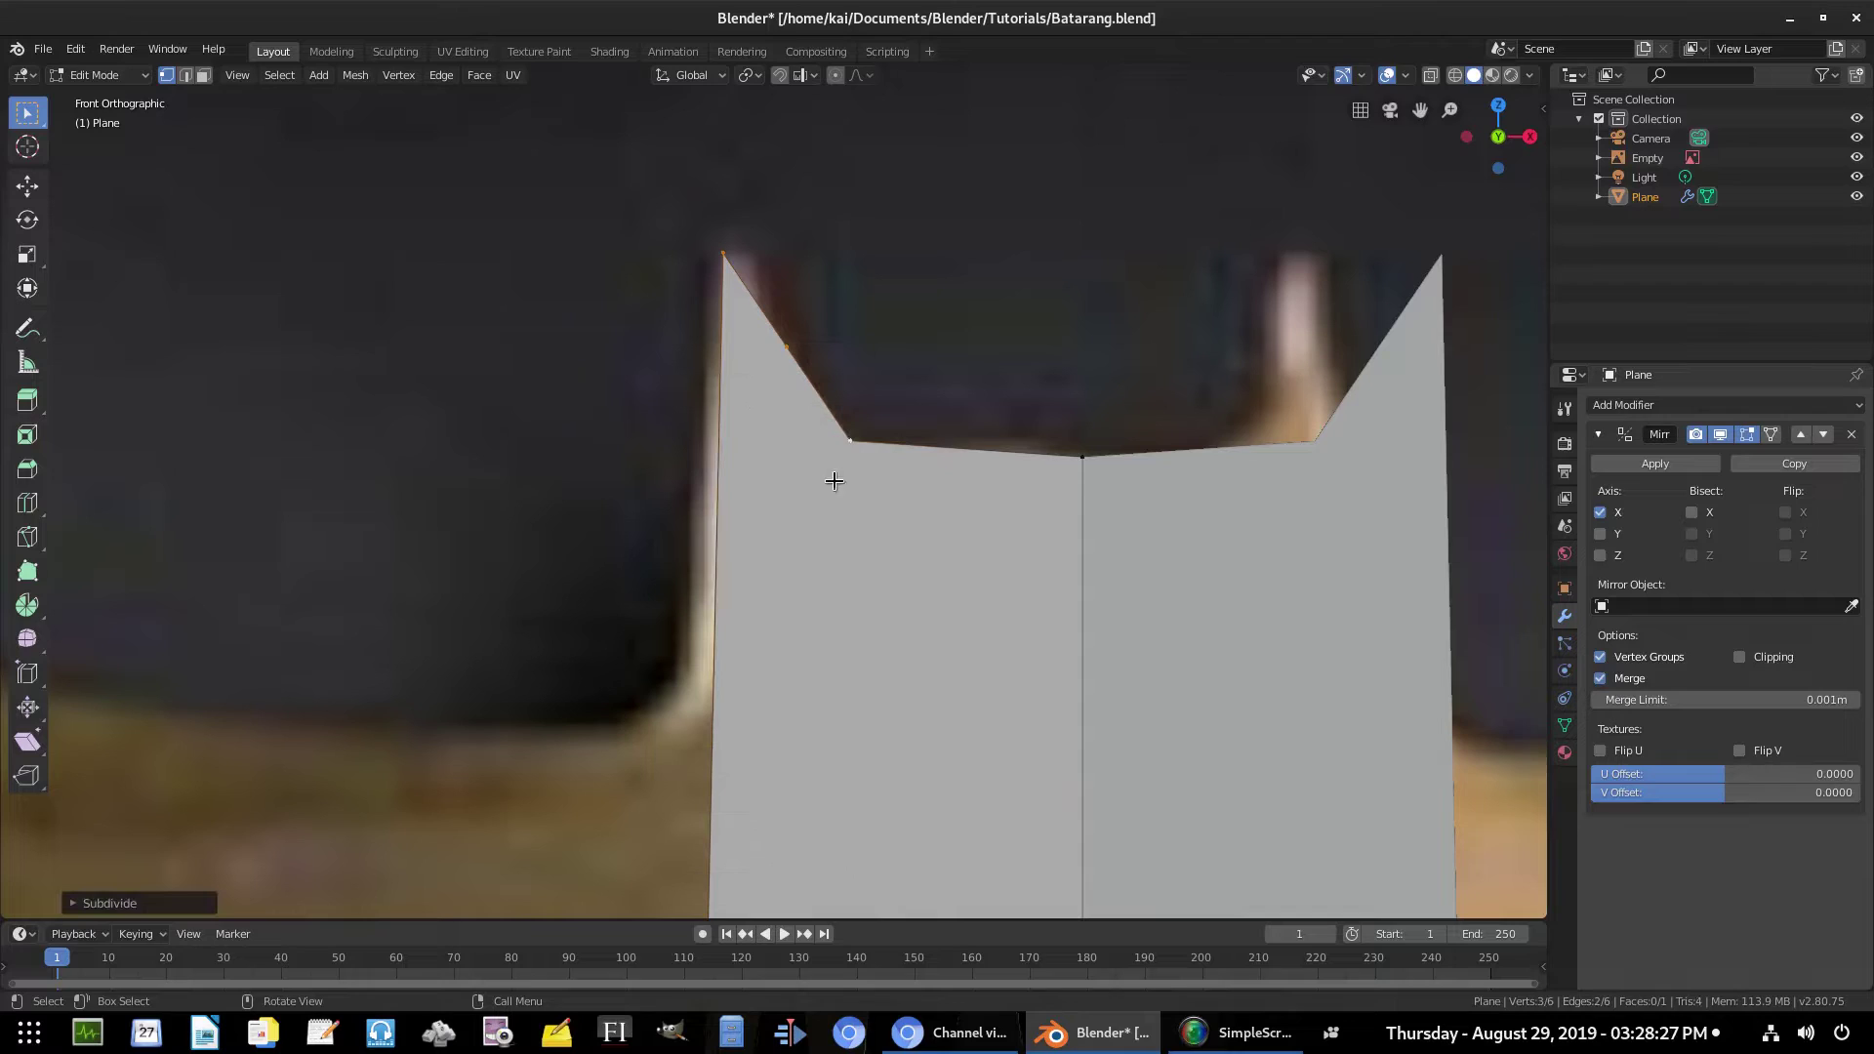
{"action": "left_click", "coordinate": [850, 440]}
{"action": "left_click", "coordinate": [1082, 456], "text": "shift"}
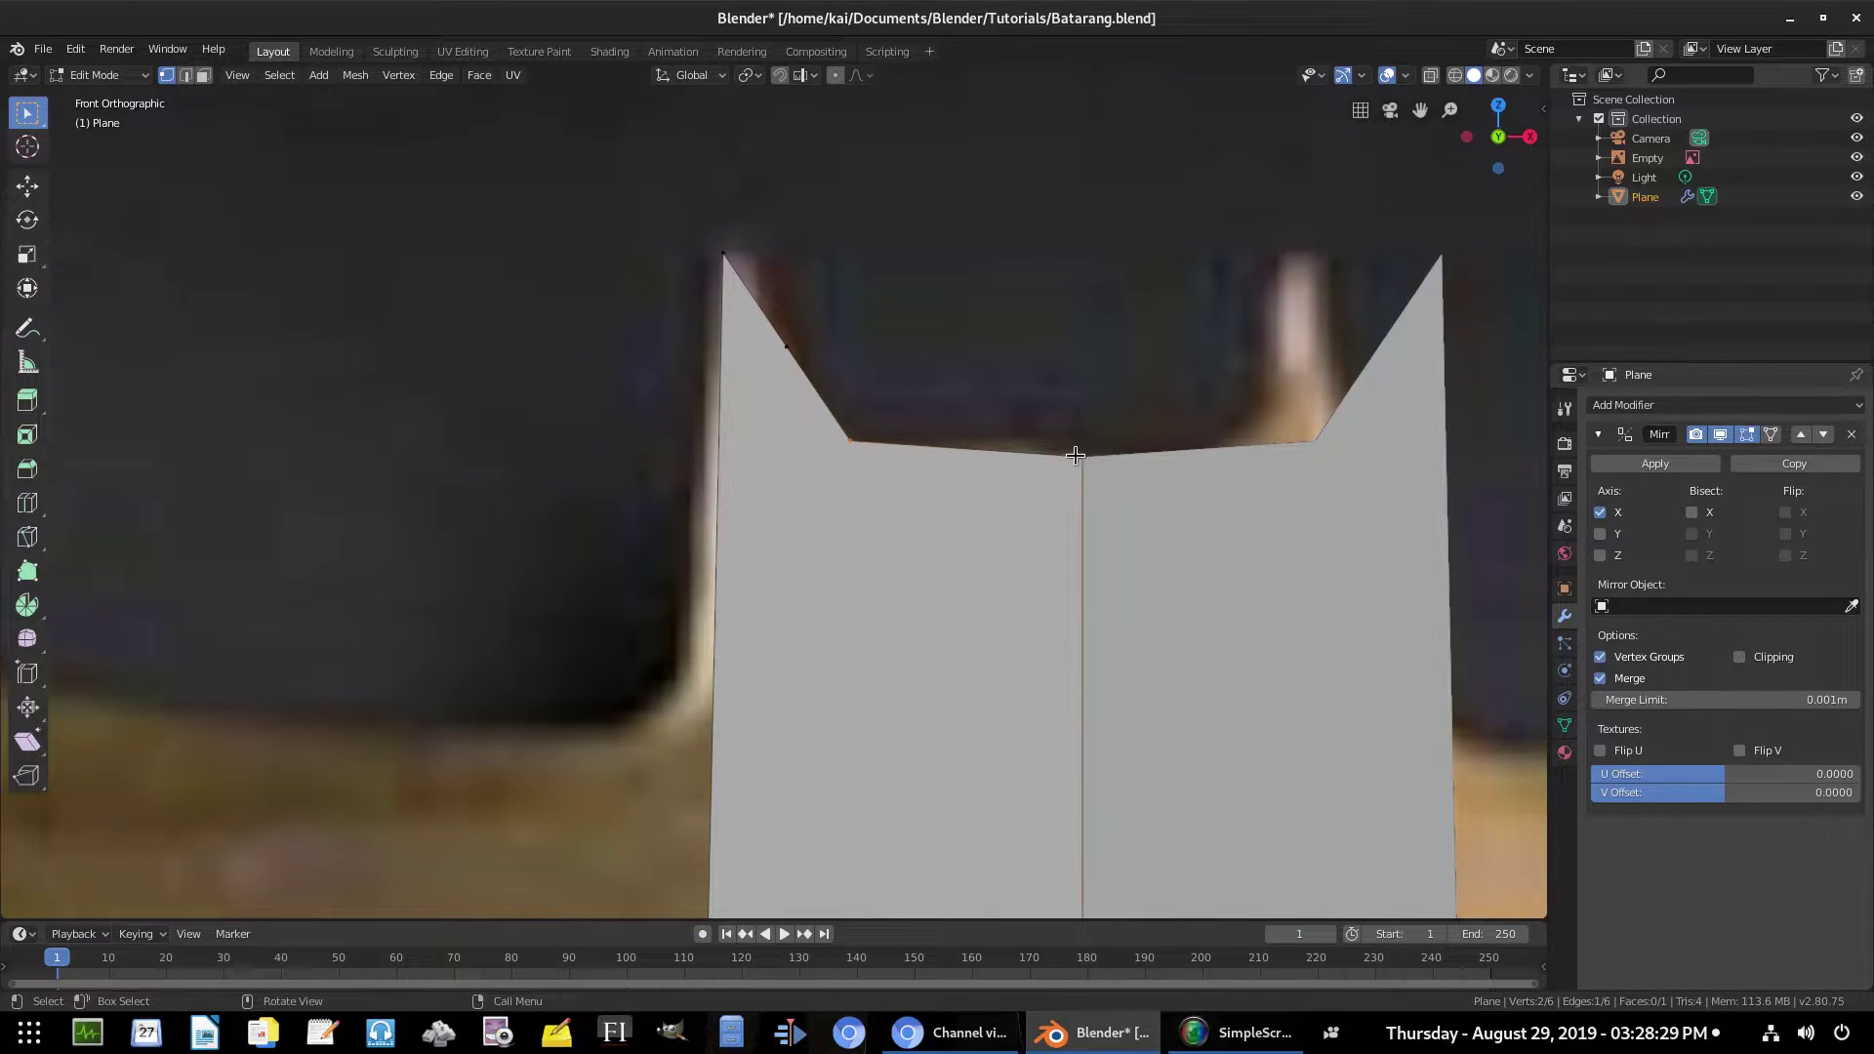
{"action": "right_click", "coordinate": [1071, 457]}
{"action": "left_click", "coordinate": [1071, 457]}
Move the two new vertices and the upper centre vertex to follow the curved notch between the ears
{"action": "left_click", "coordinate": [852, 440]}
{"action": "key", "text": "g"}
{"action": "left_click", "coordinate": [1134, 376]}
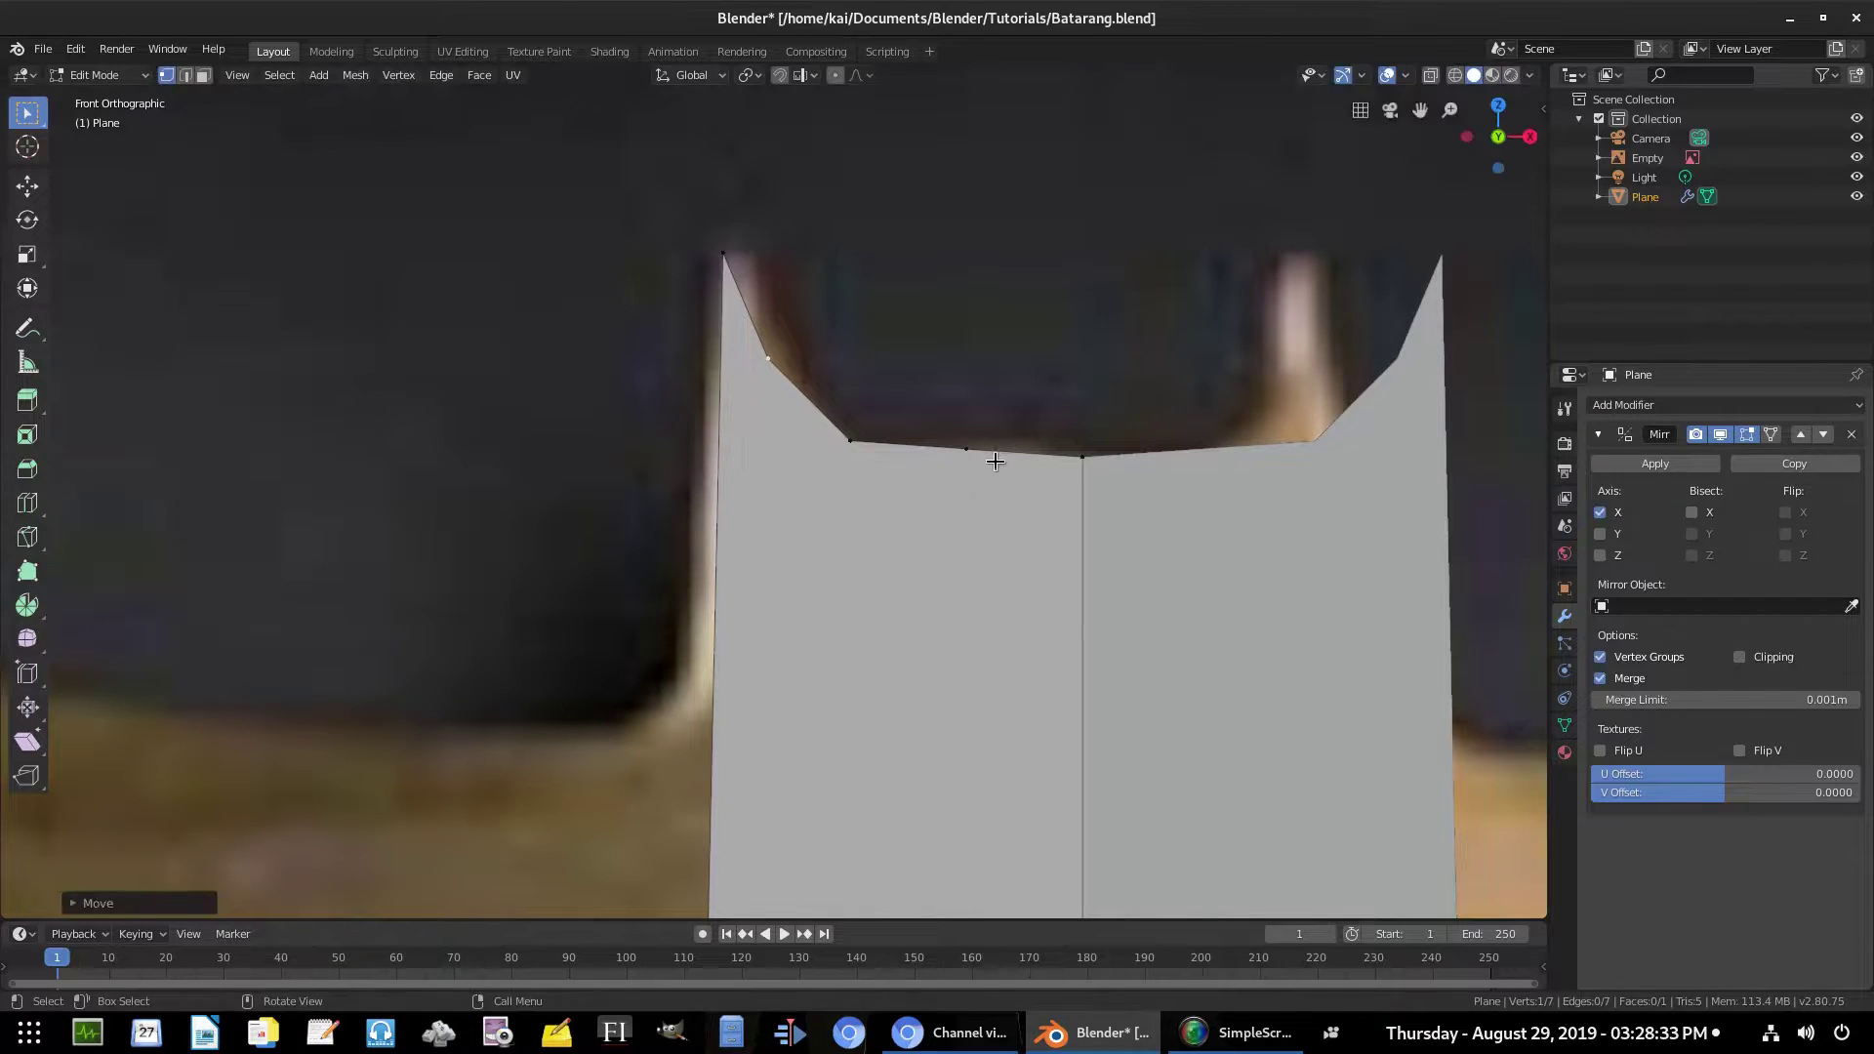
{"action": "left_click", "coordinate": [996, 460]}
{"action": "left_click", "coordinate": [1115, 463]}
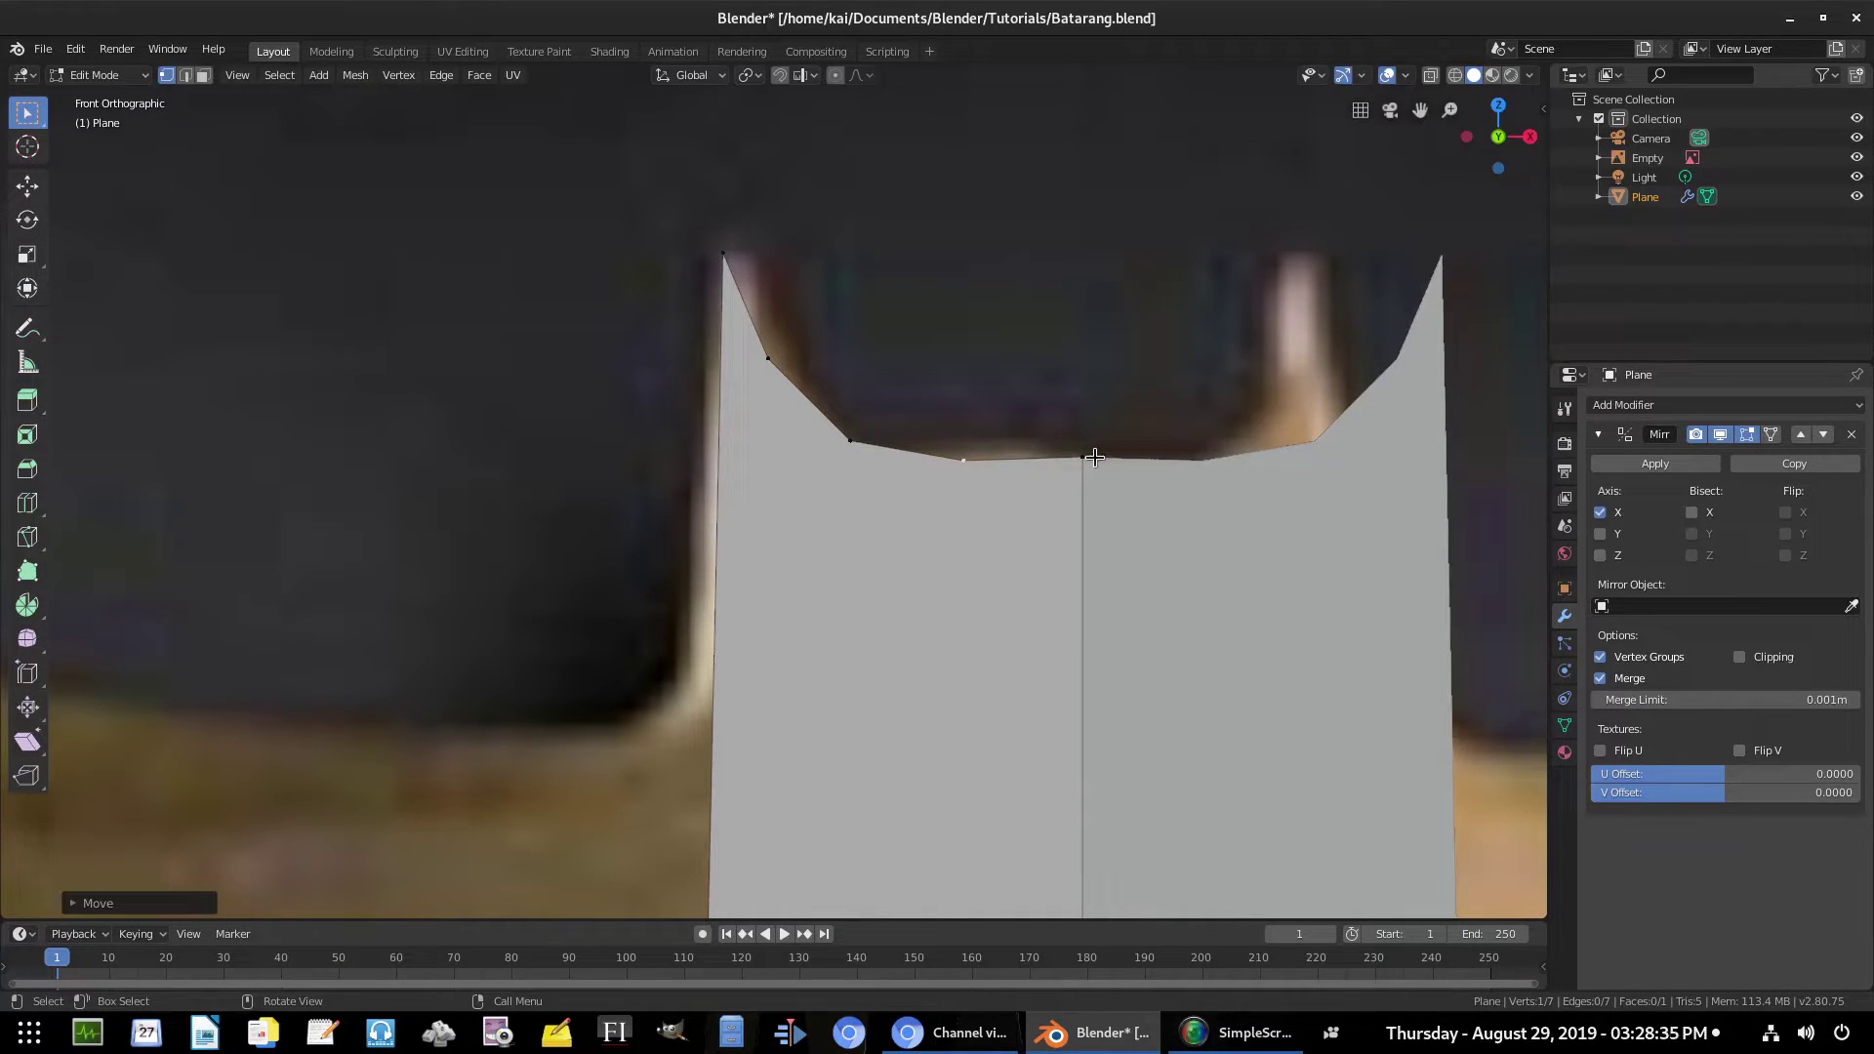
{"action": "key", "text": "g"}
{"action": "left_click", "coordinate": [1116, 473]}
{"action": "scroll", "coordinate": [979, 644], "scroll_direction": "down", "scroll_amount": 8}
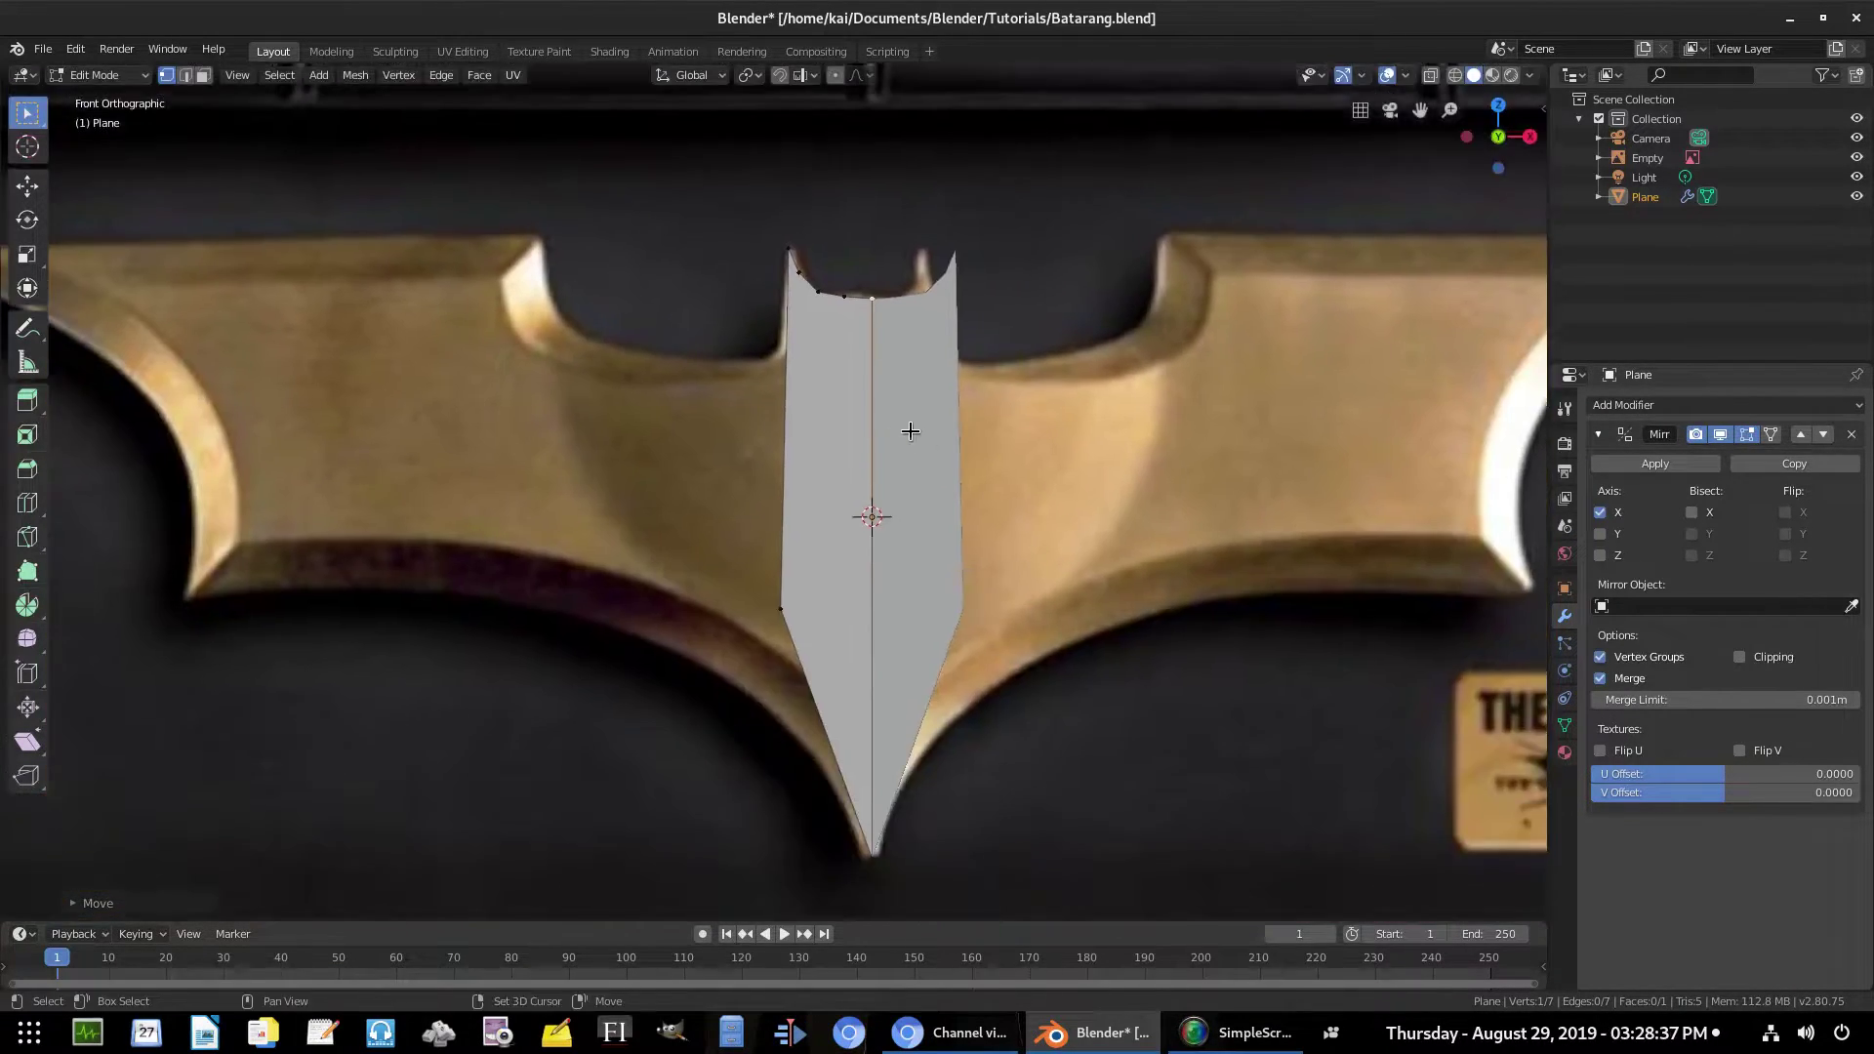
Delete the lower outer corner vertex of the half plane, removing its face
{"action": "scroll", "coordinate": [887, 263], "scroll_direction": "up", "scroll_amount": 7}
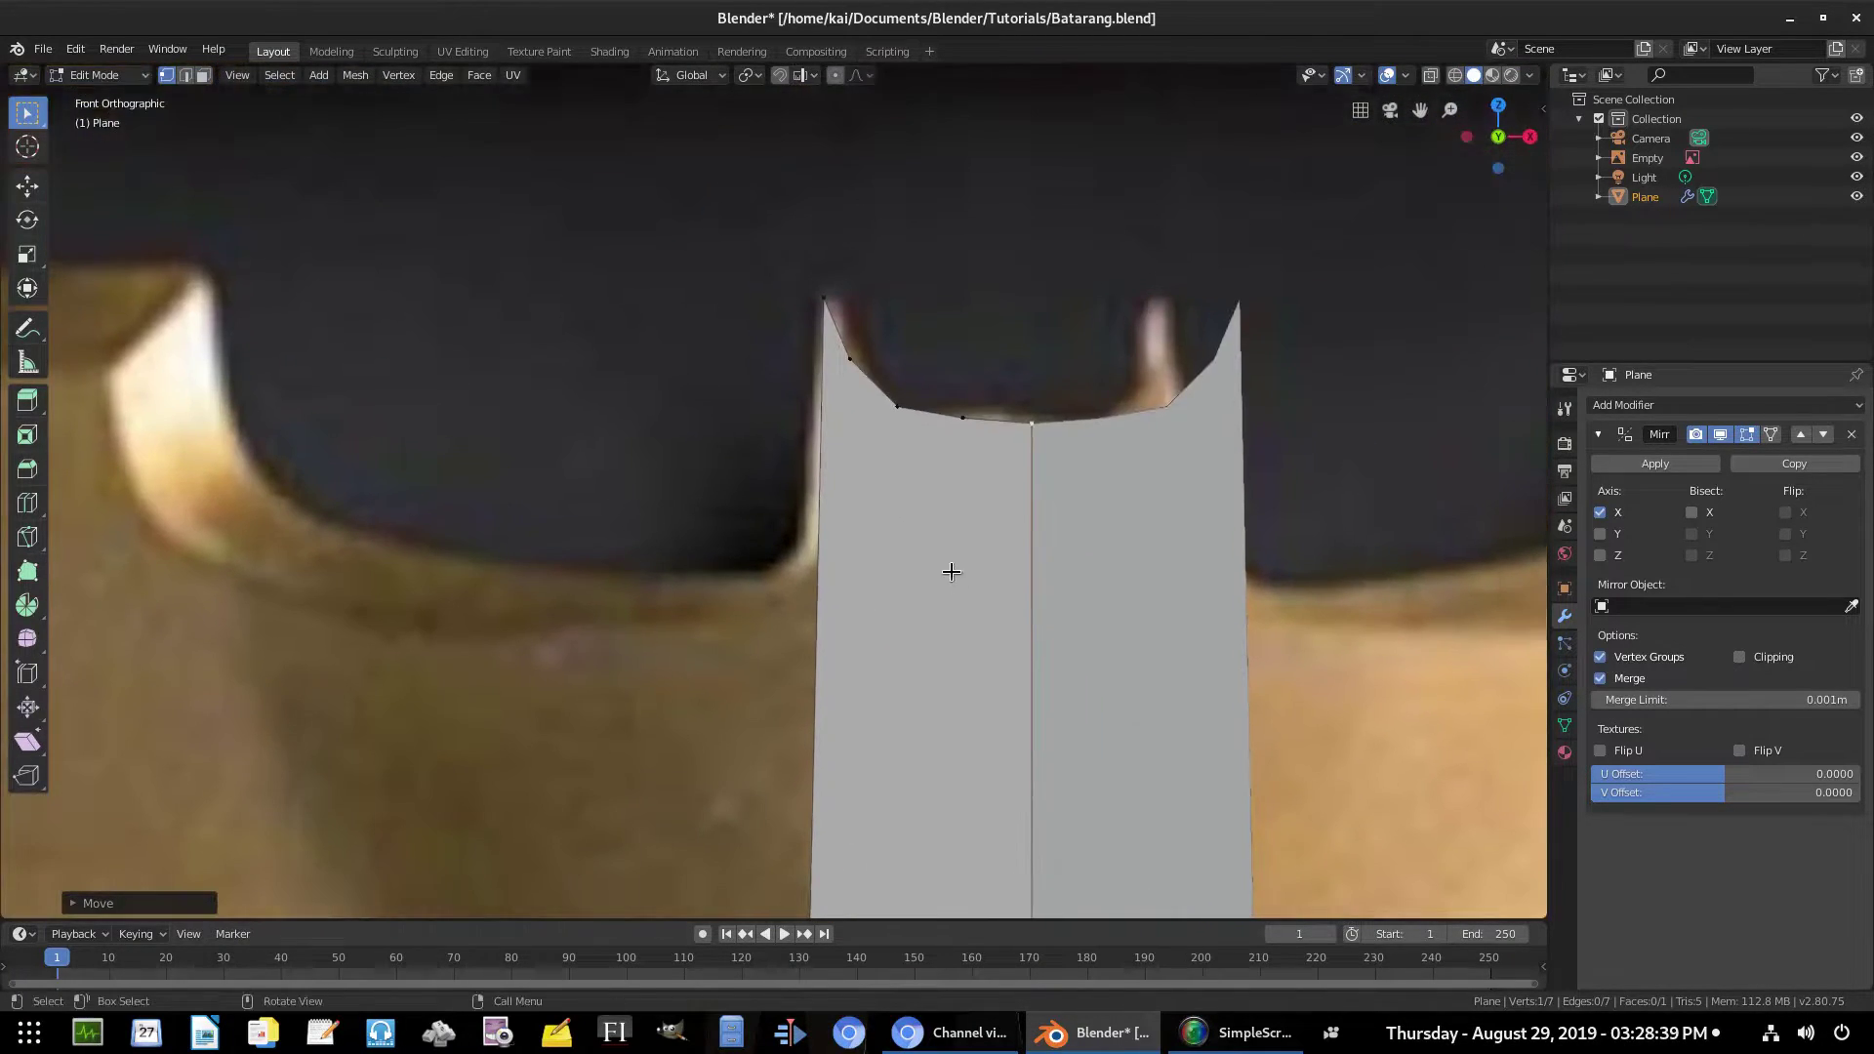
{"action": "scroll", "coordinate": [916, 787], "scroll_direction": "down", "scroll_amount": 3}
{"action": "middle_click_drag", "start_coordinate": [916, 787], "coordinate": [932, 293], "text": "shift"}
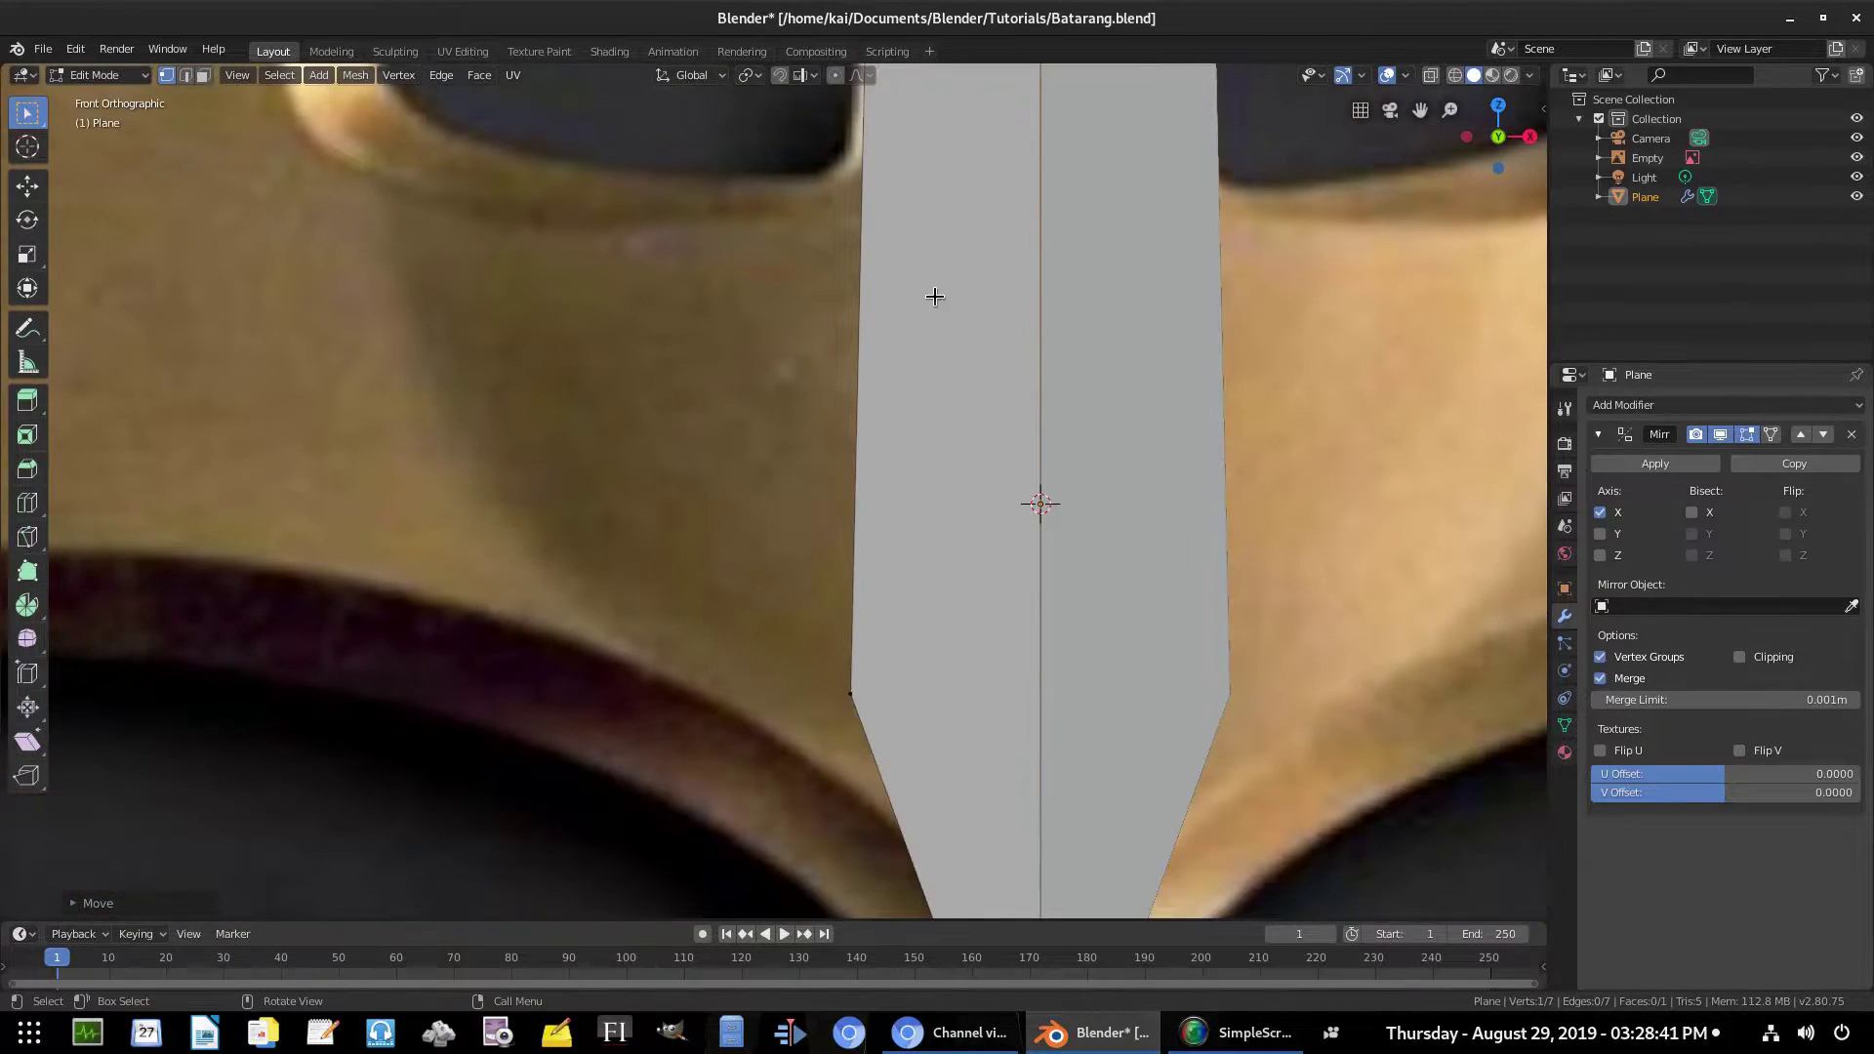
{"action": "middle_click_drag", "start_coordinate": [911, 782], "coordinate": [875, 563], "text": "shift"}
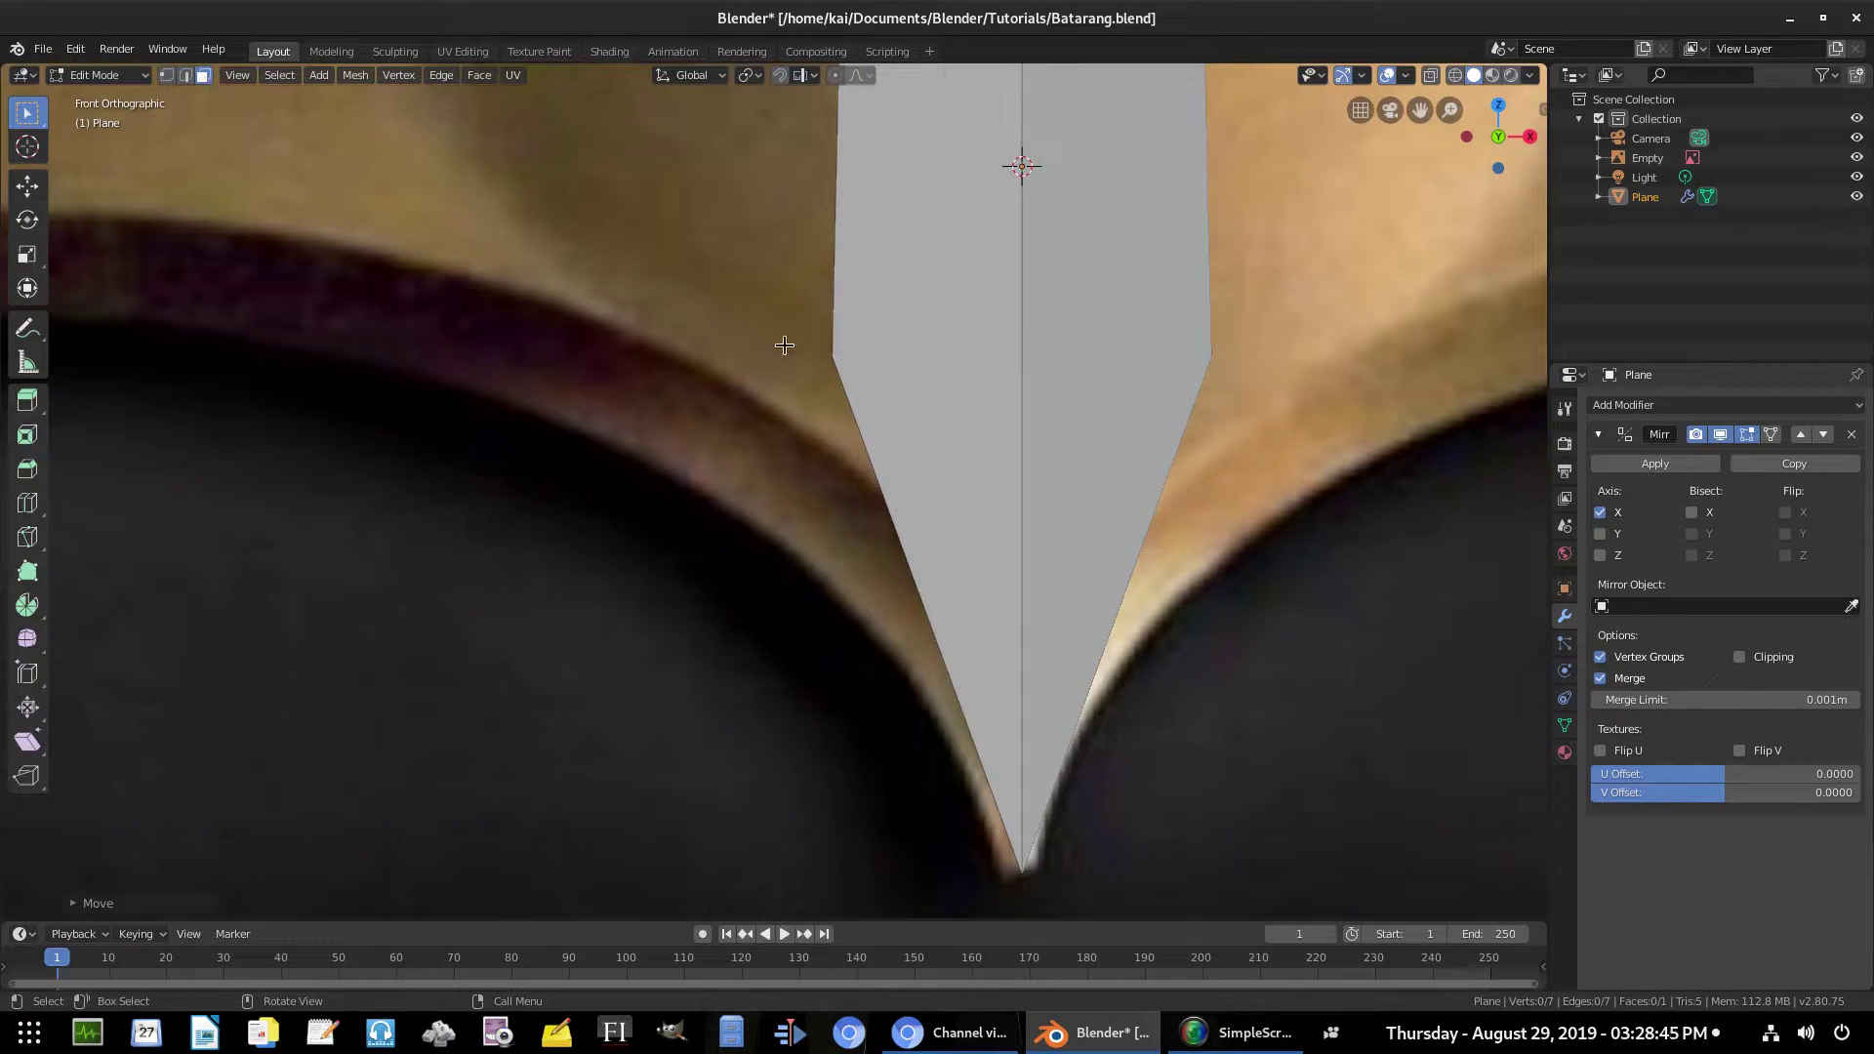
{"action": "key", "text": "1"}
{"action": "left_click", "coordinate": [871, 353]}
{"action": "key", "text": "x"}
{"action": "left_click", "coordinate": [843, 335]}
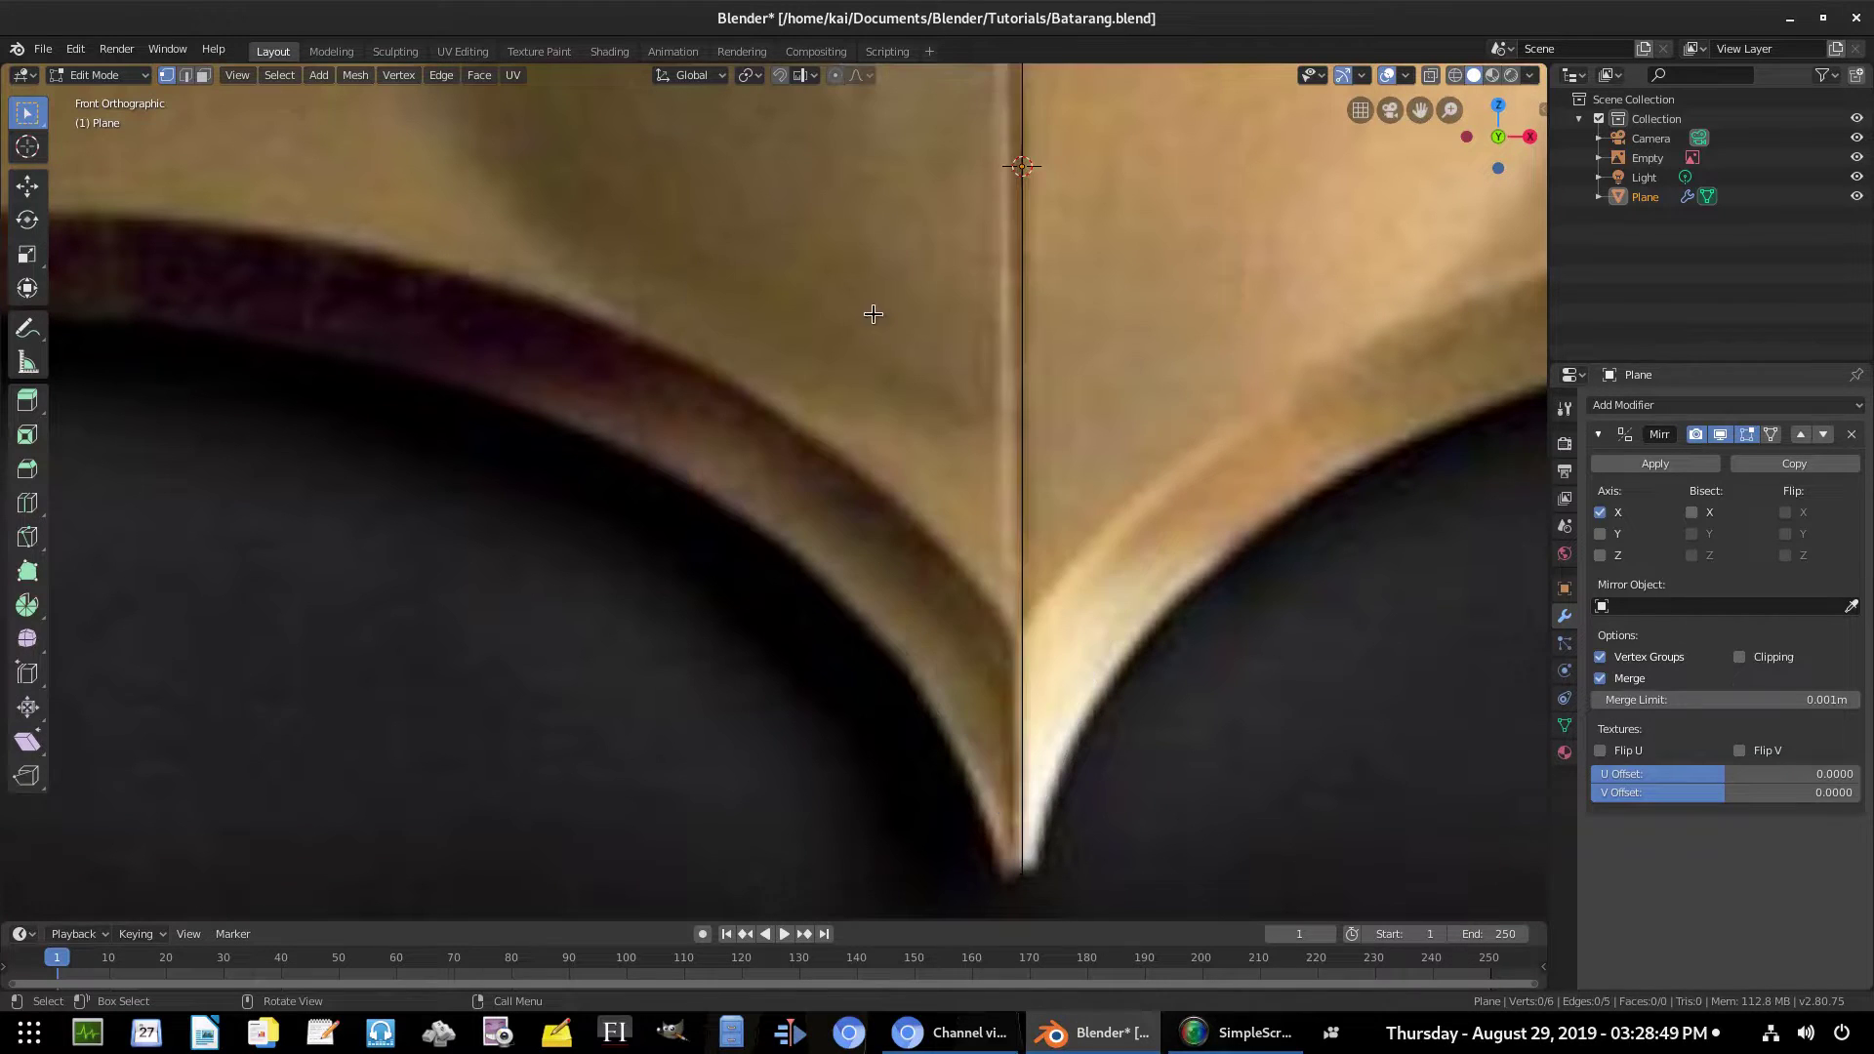
Extrude the ear tip vertex straight down to the lower curved edge of the reference batarang
{"action": "middle_click_drag", "start_coordinate": [936, 225], "coordinate": [943, 784], "text": "shift"}
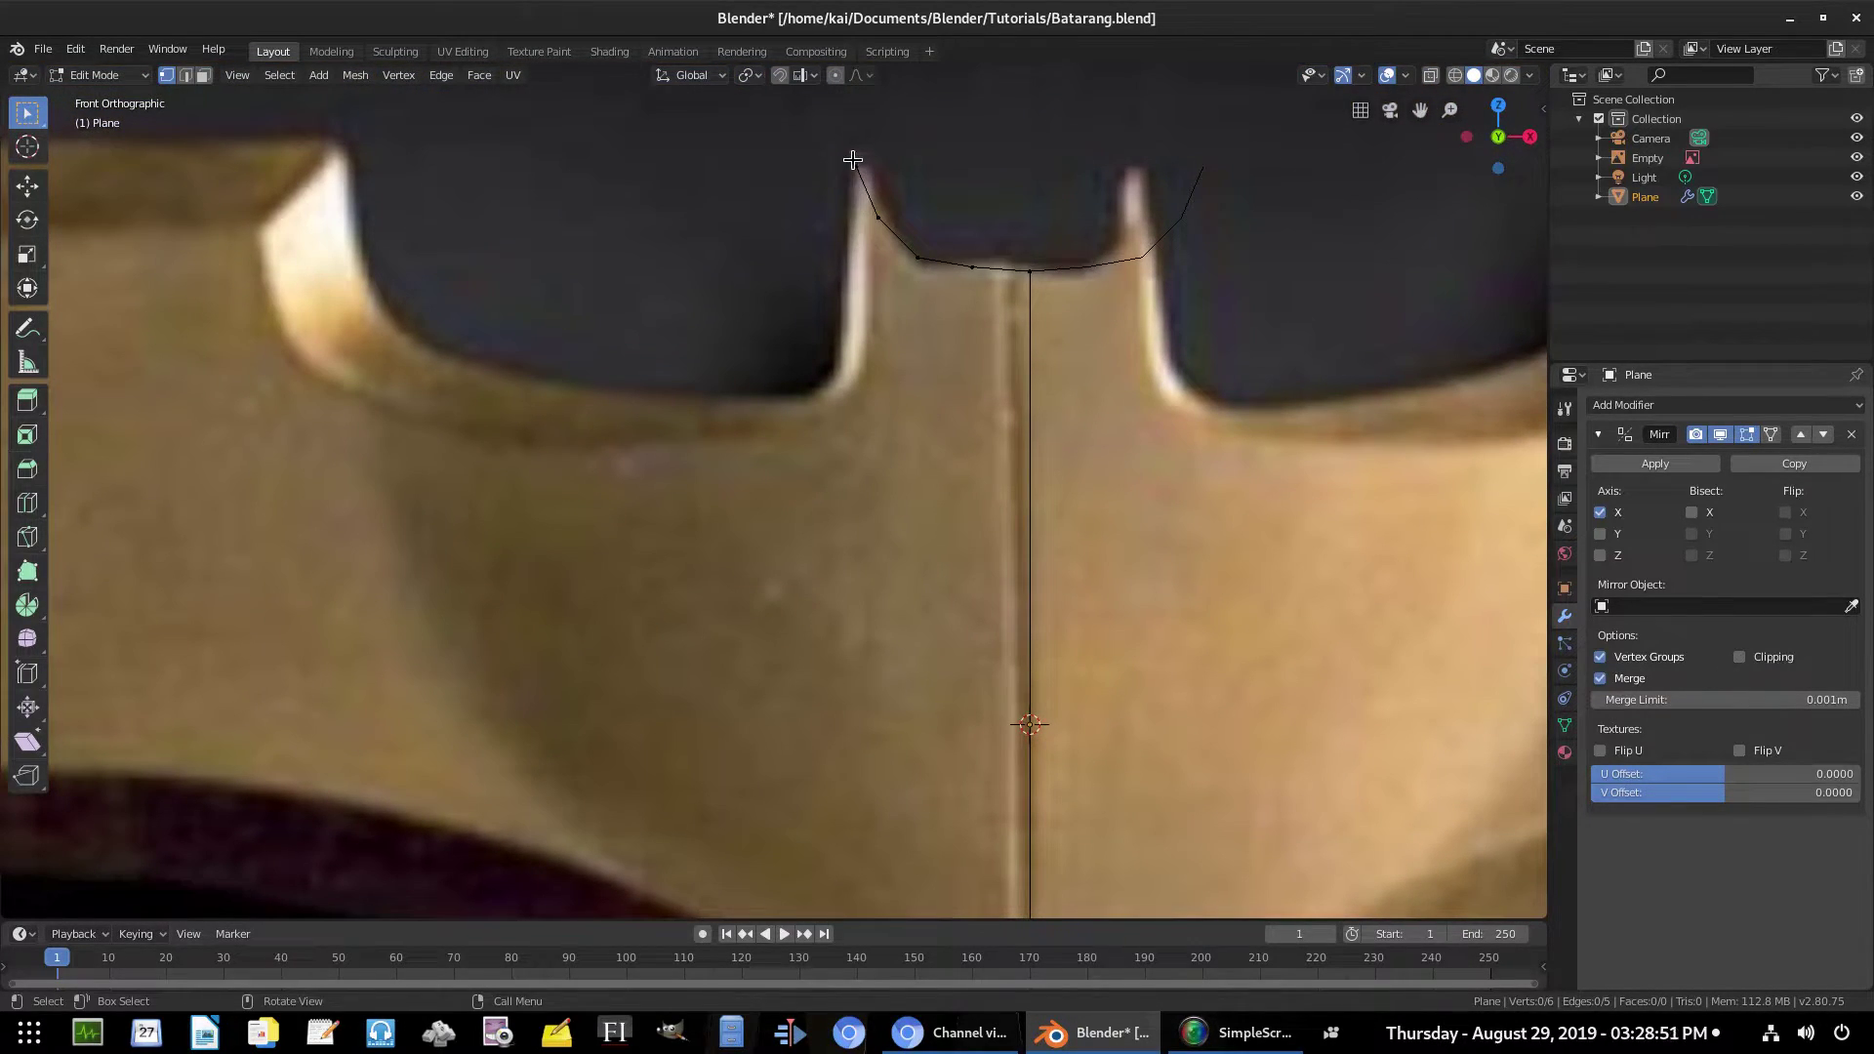
{"action": "scroll", "coordinate": [856, 170], "scroll_direction": "down", "scroll_amount": 3}
{"action": "middle_click_drag", "start_coordinate": [902, 457], "coordinate": [888, 244], "text": "shift"}
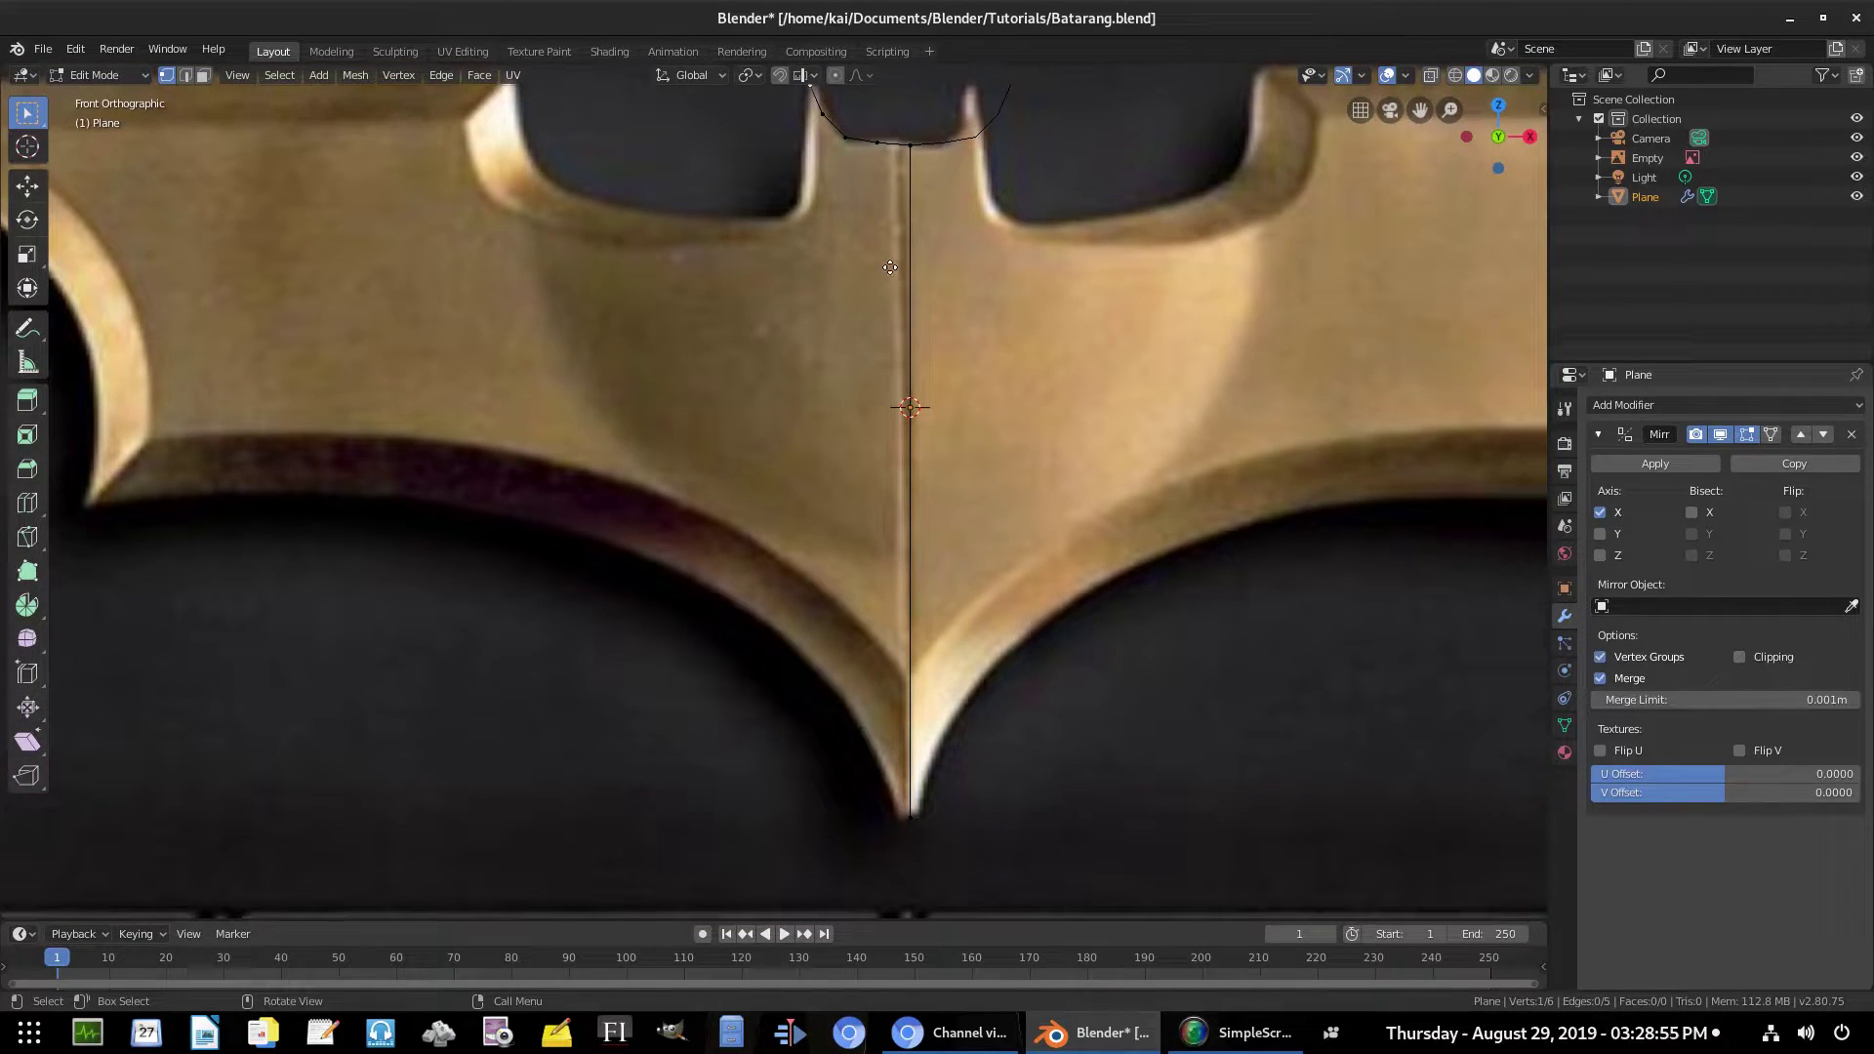
{"action": "key", "text": "e"}
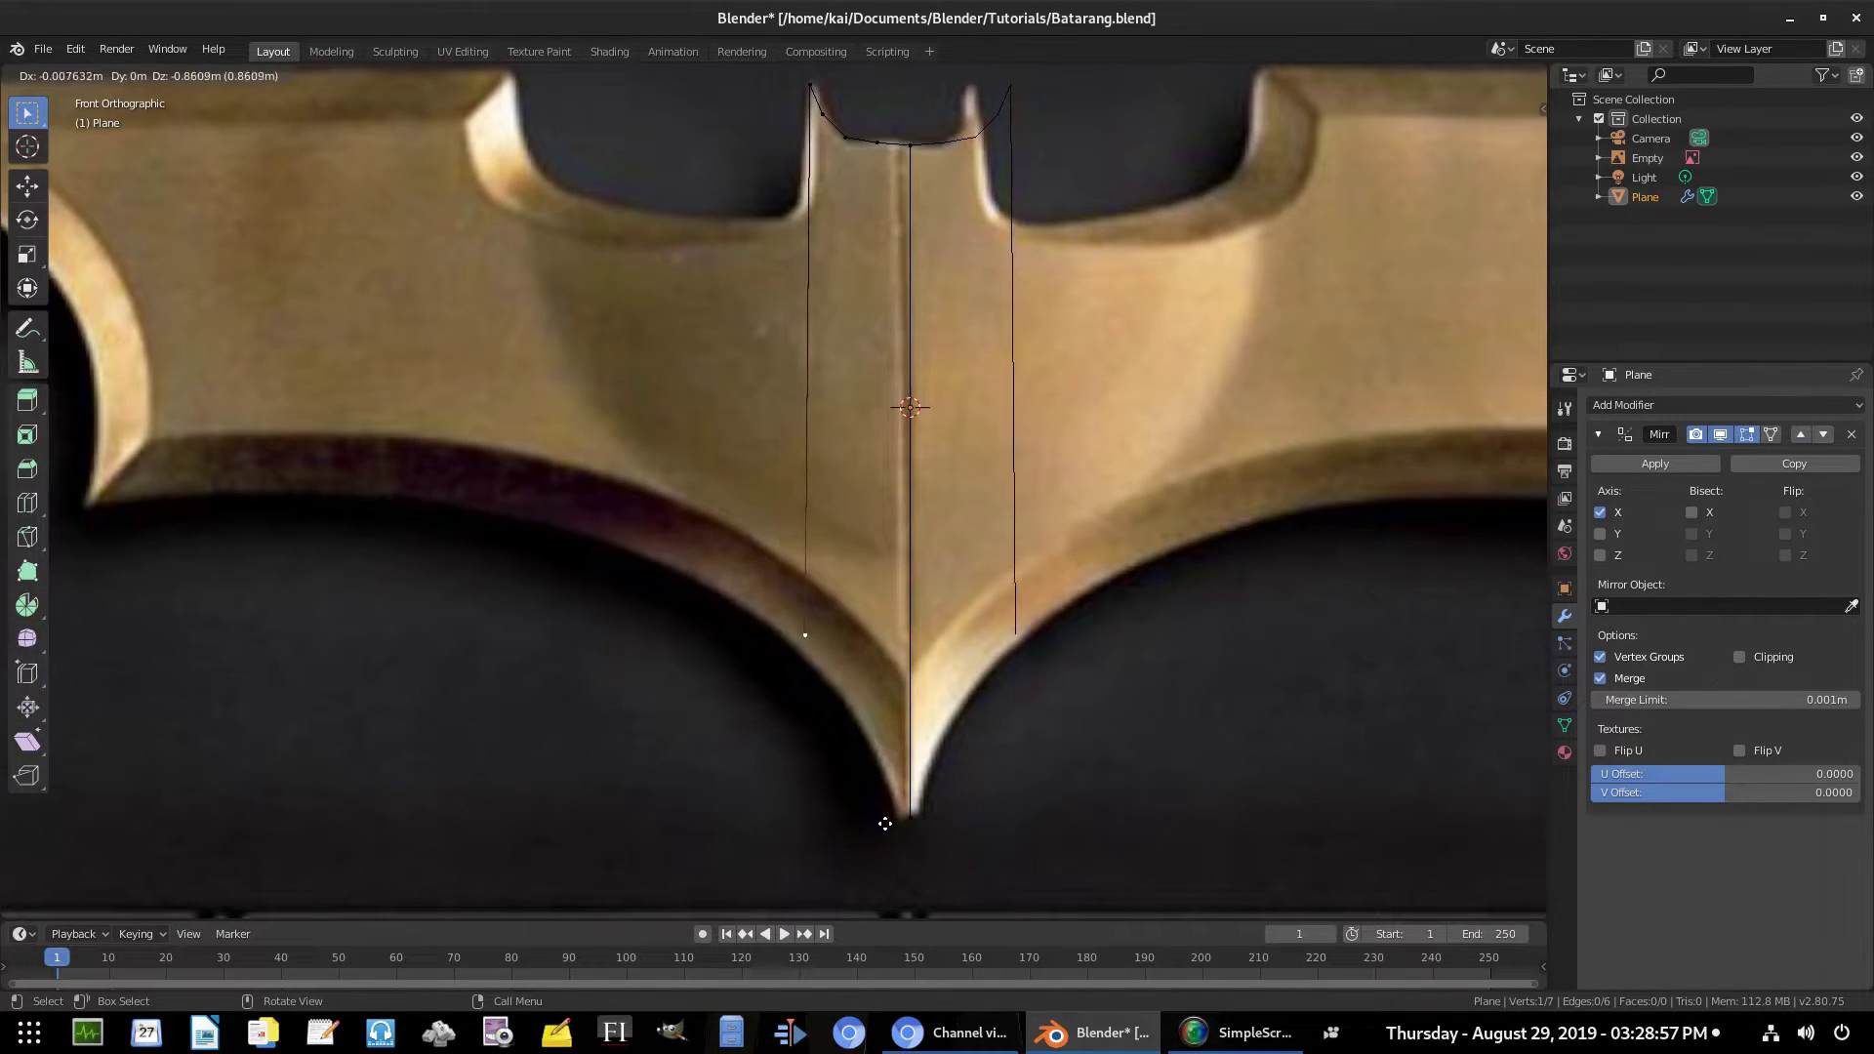
{"action": "left_click", "coordinate": [889, 843]}
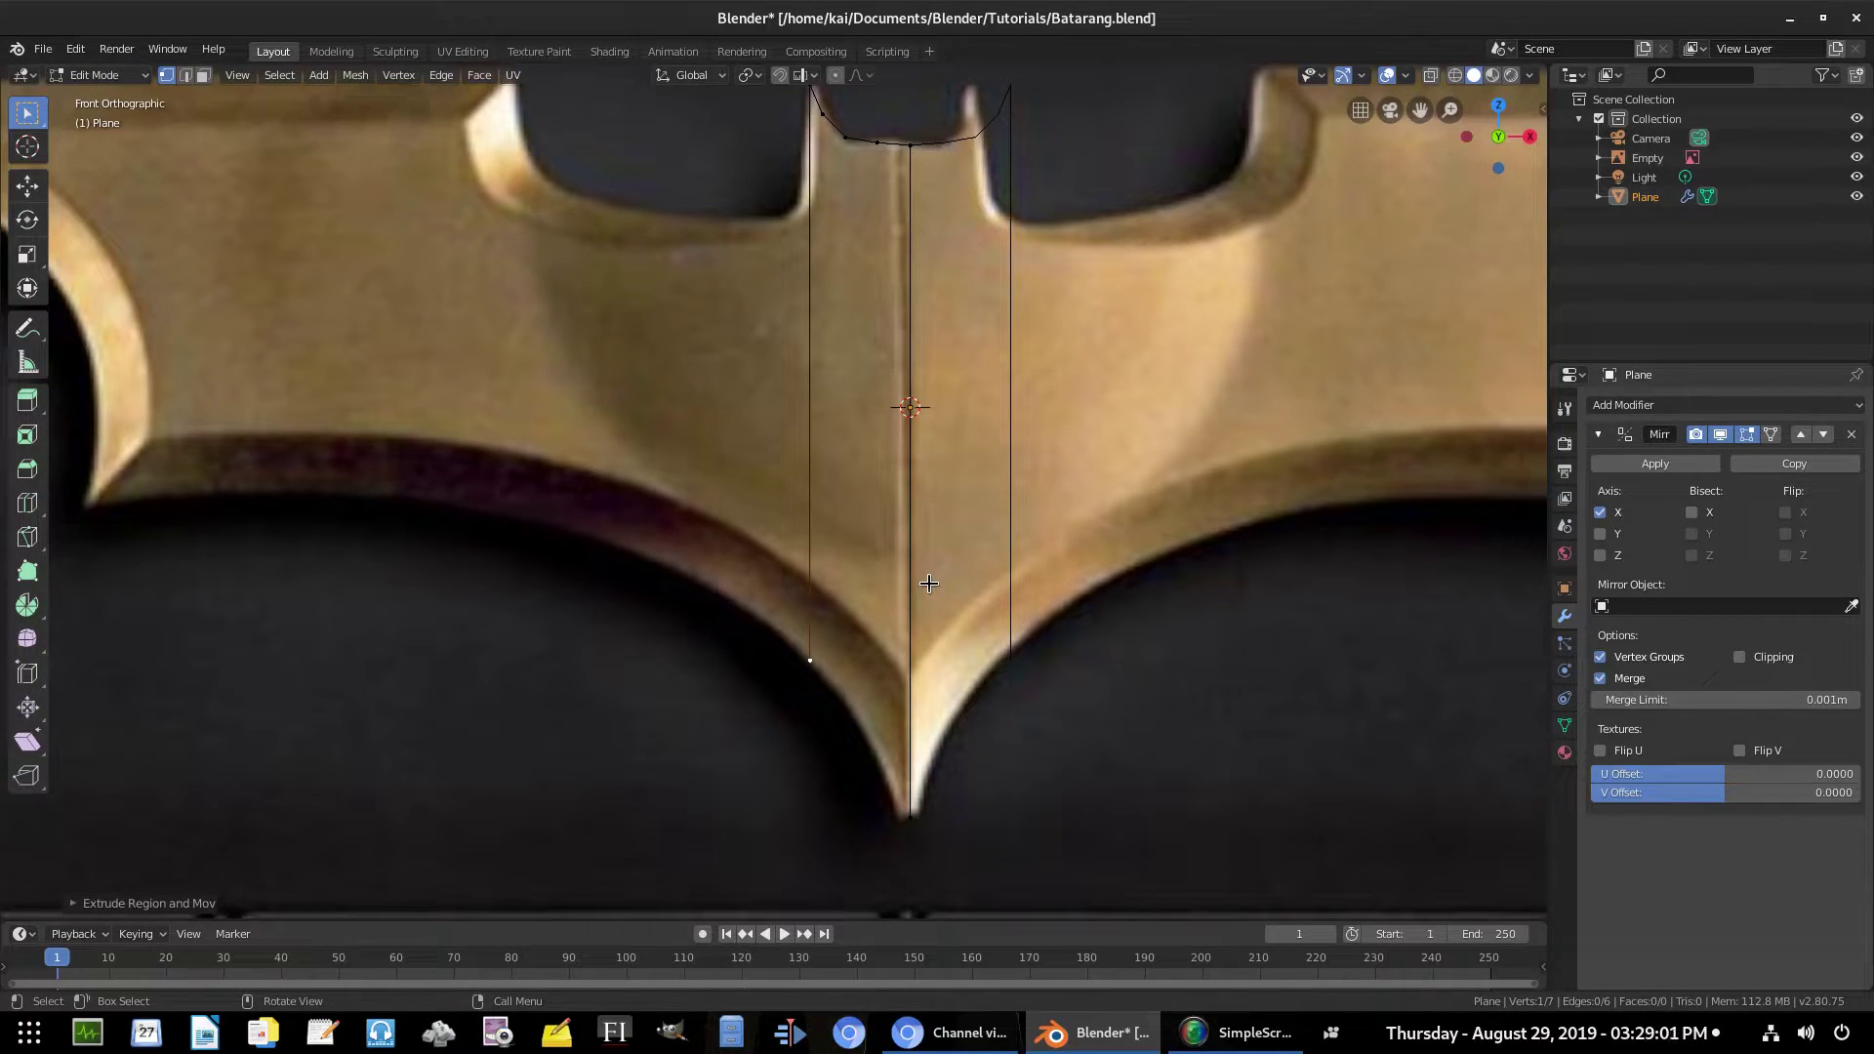
{"action": "scroll", "coordinate": [890, 704], "scroll_direction": "down", "scroll_amount": 3}
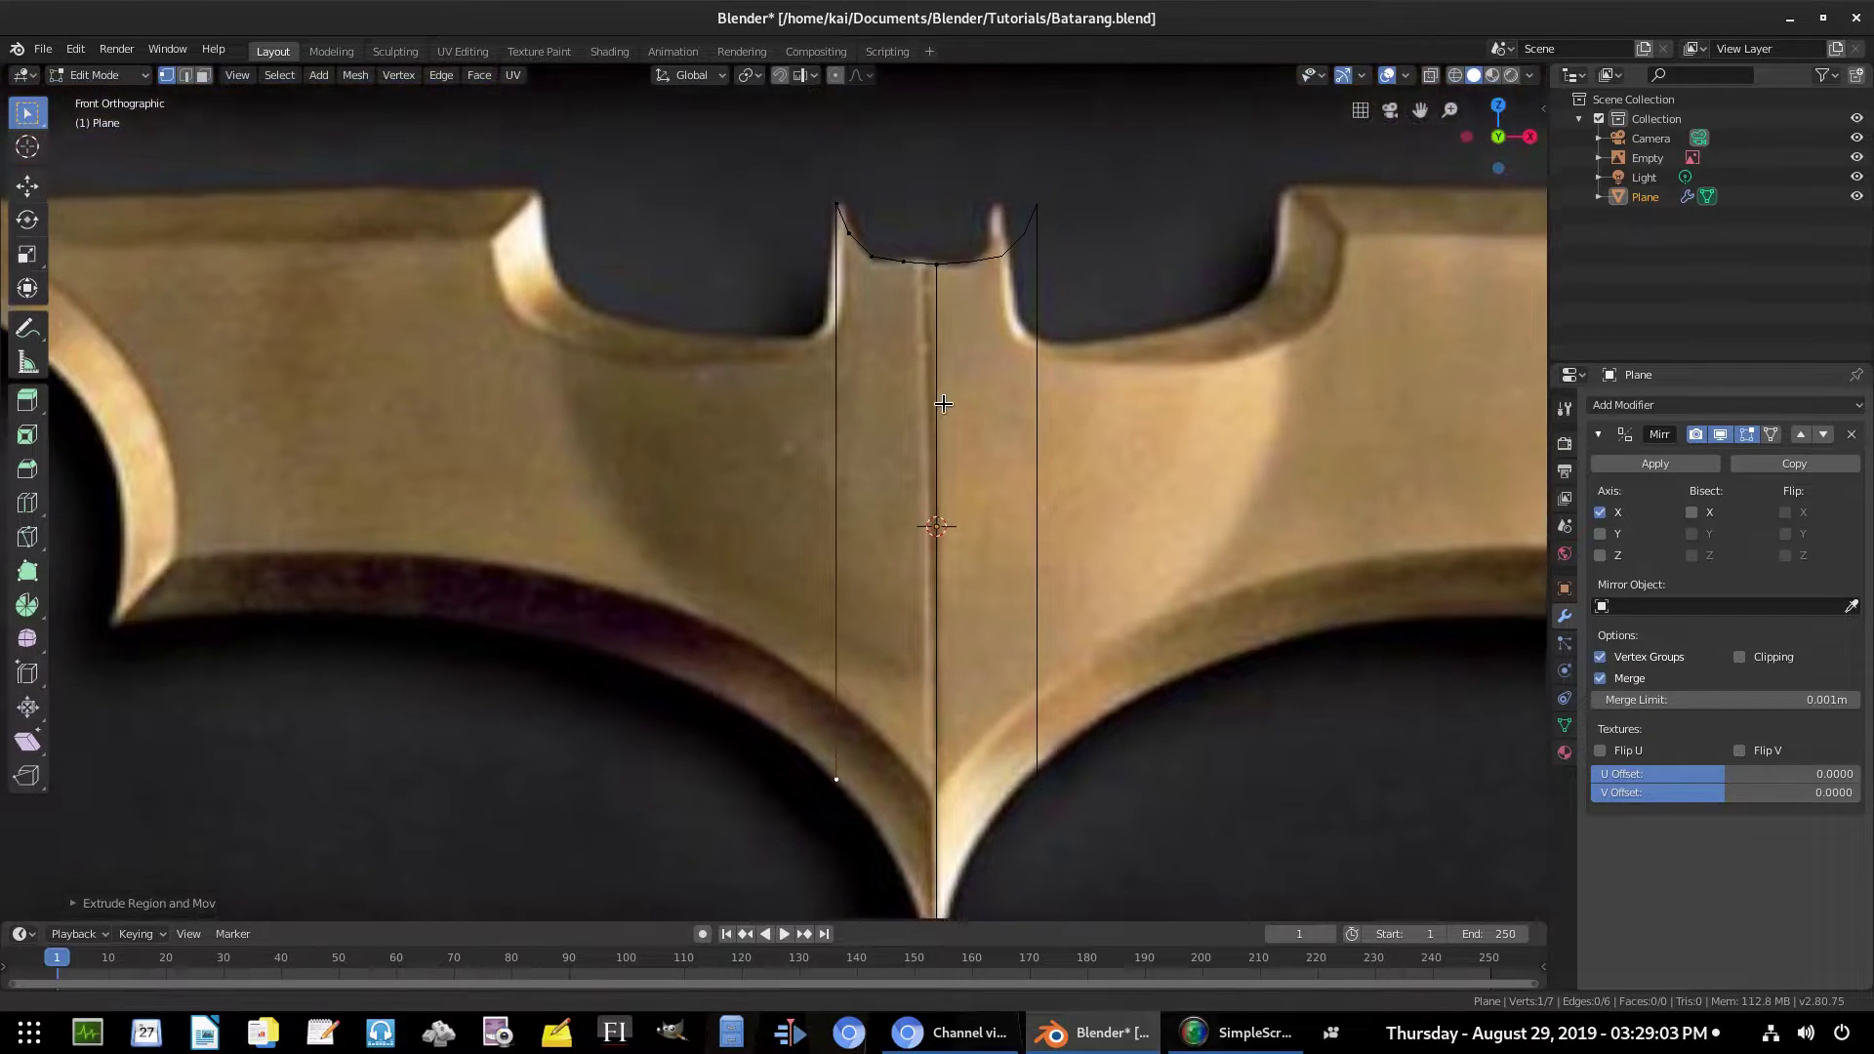
{"action": "scroll", "coordinate": [881, 356], "scroll_direction": "up", "scroll_amount": 5}
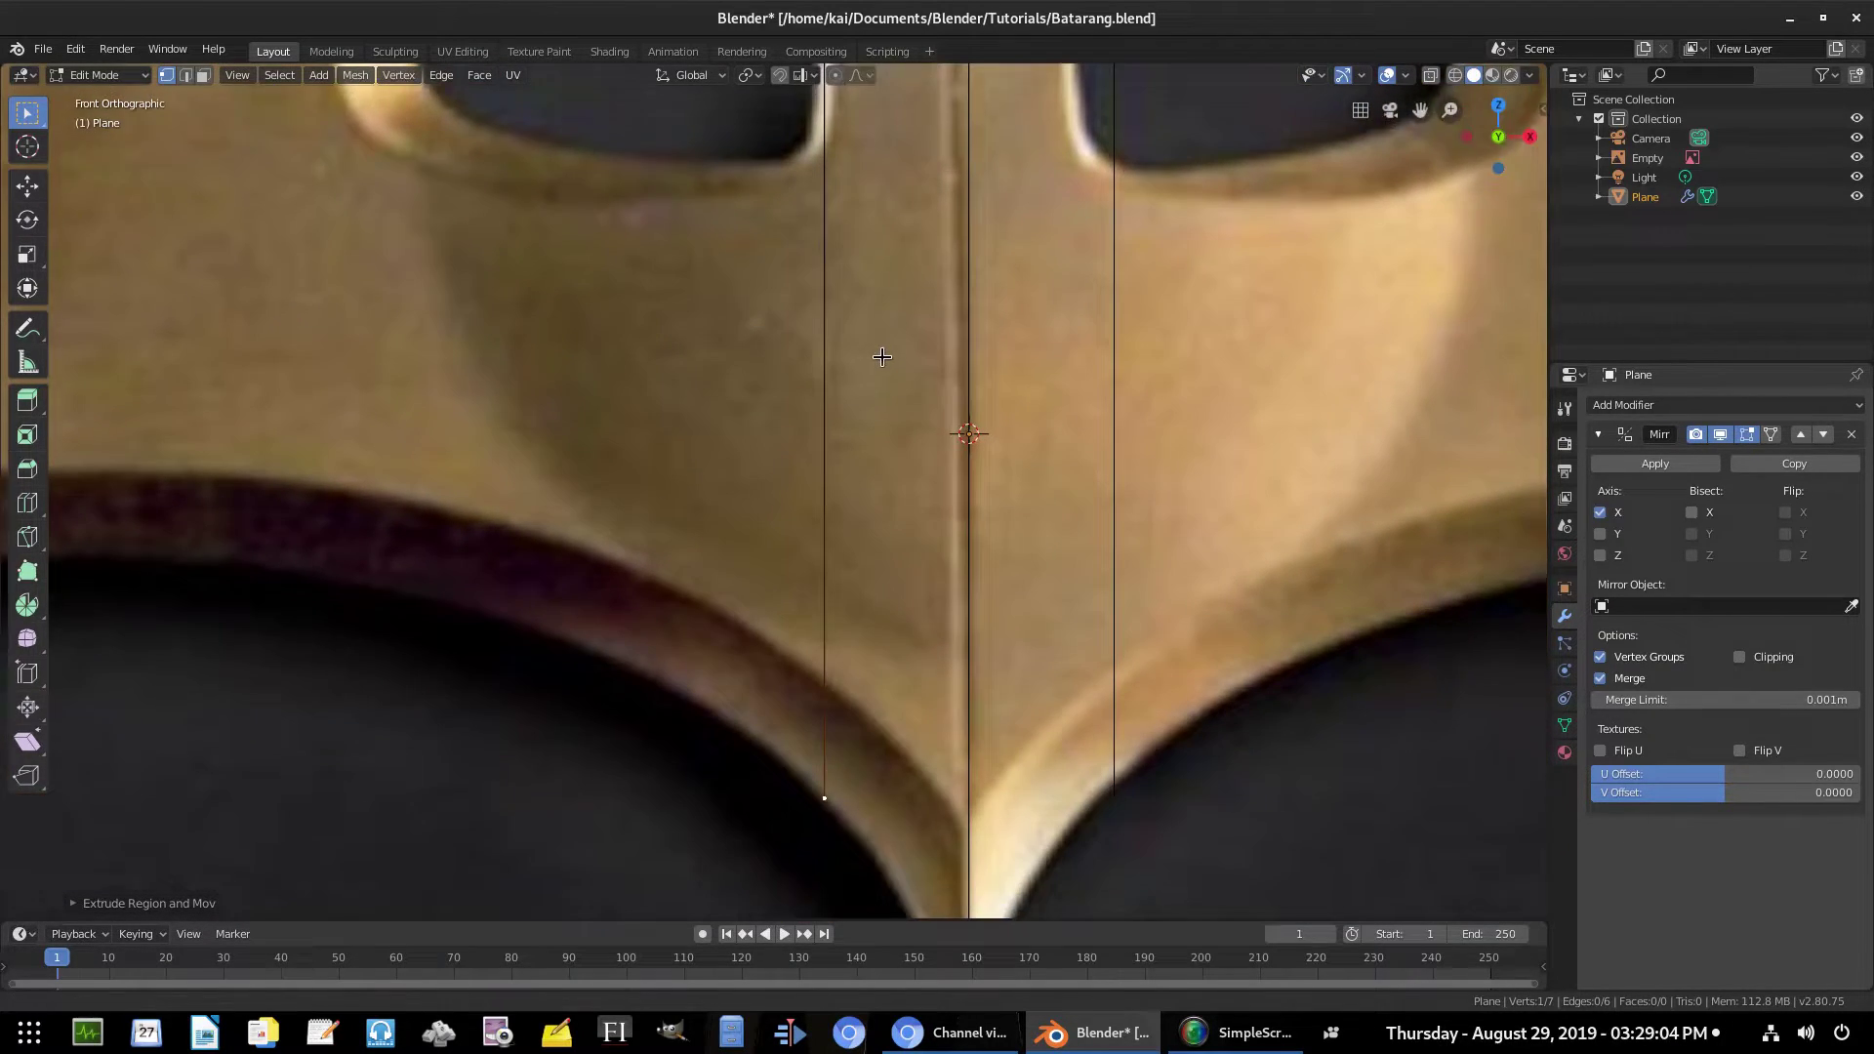
{"action": "middle_click_drag", "start_coordinate": [881, 356], "coordinate": [895, 554], "text": "shift"}
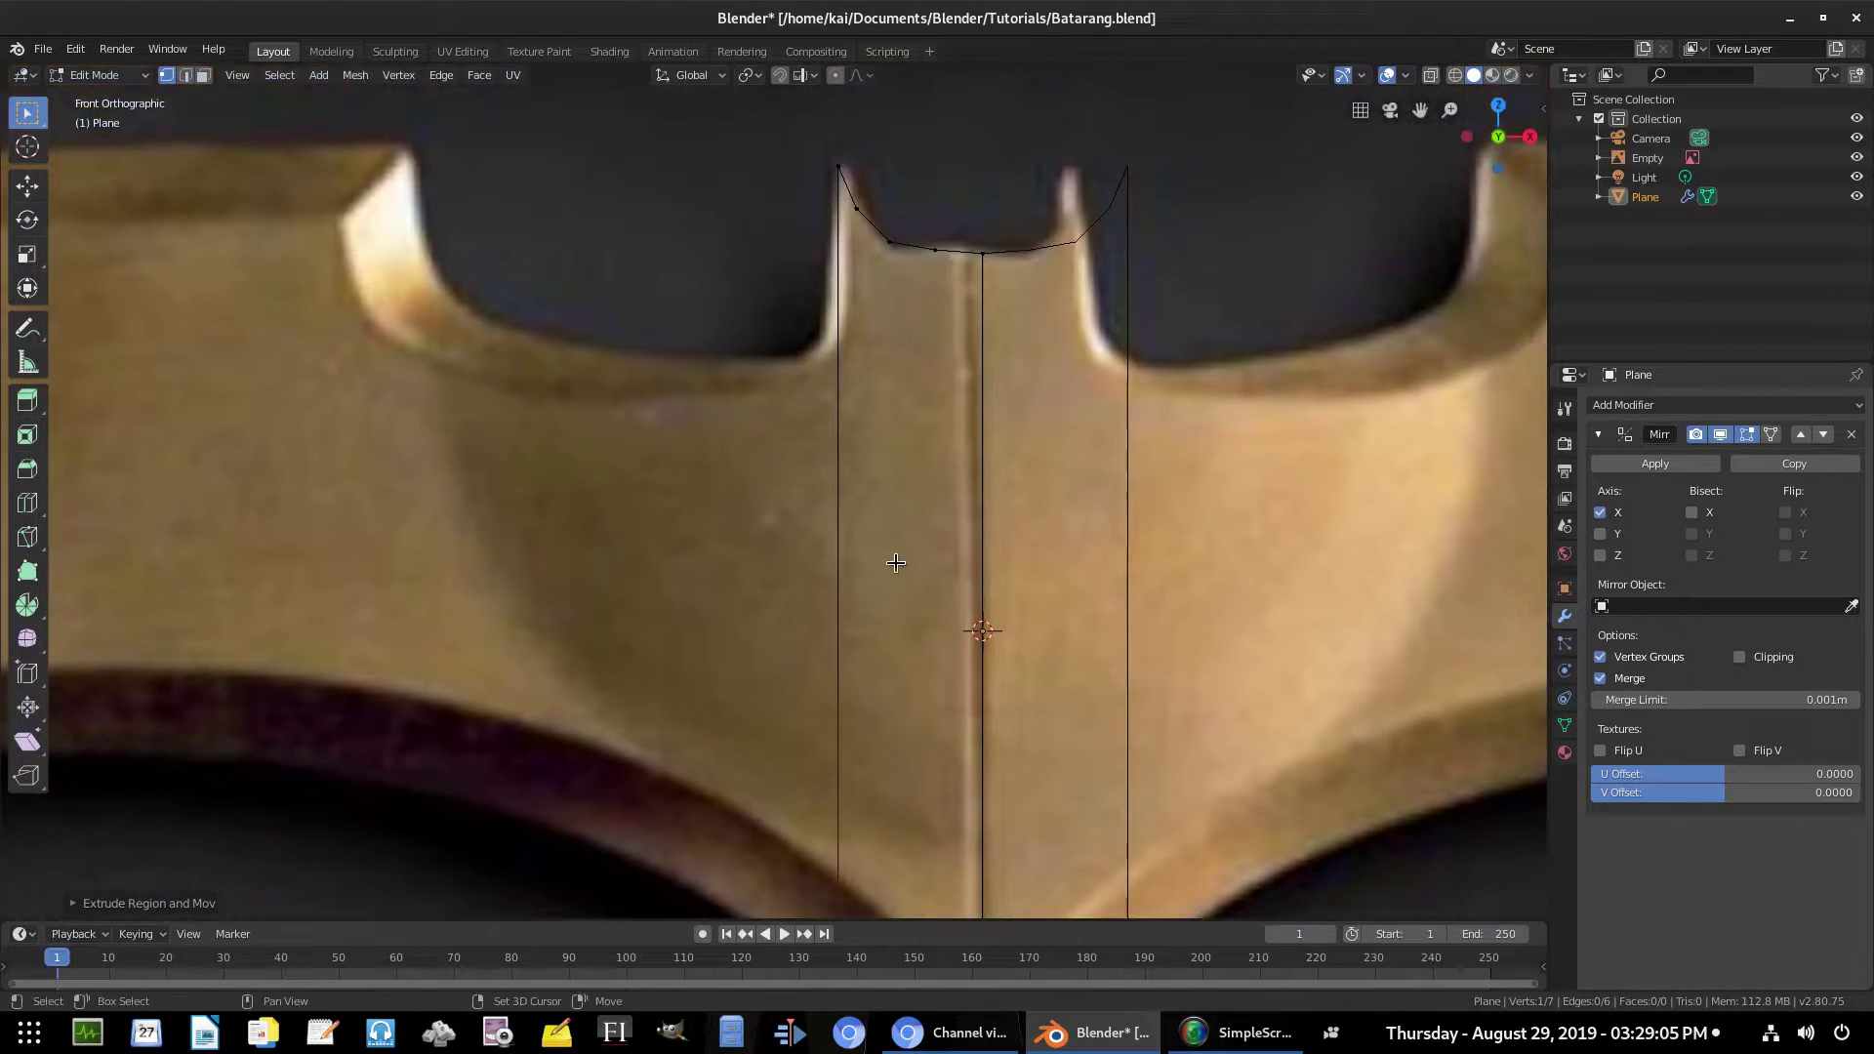
{"action": "left_click", "coordinate": [857, 209], "text": "shift"}
{"action": "left_click", "coordinate": [839, 168], "text": "shift"}
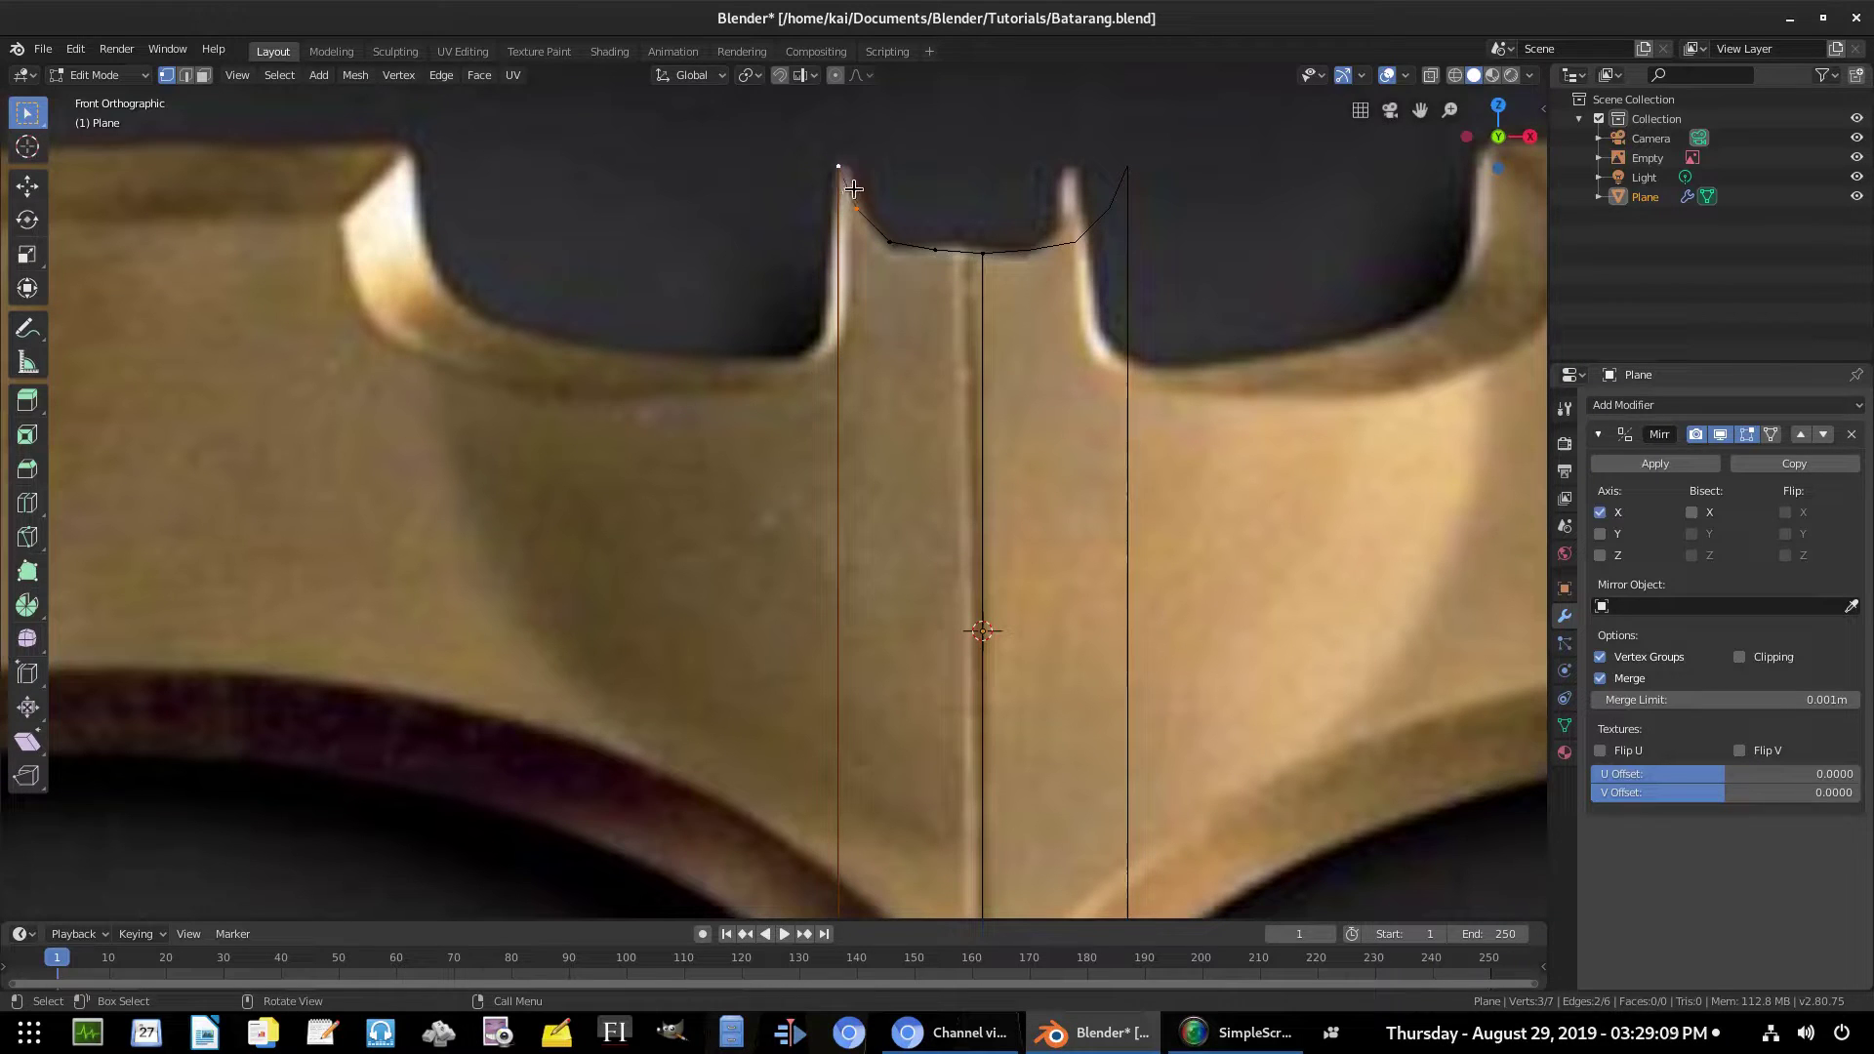
{"action": "middle_click_drag", "start_coordinate": [882, 589], "coordinate": [849, 280], "text": "shift"}
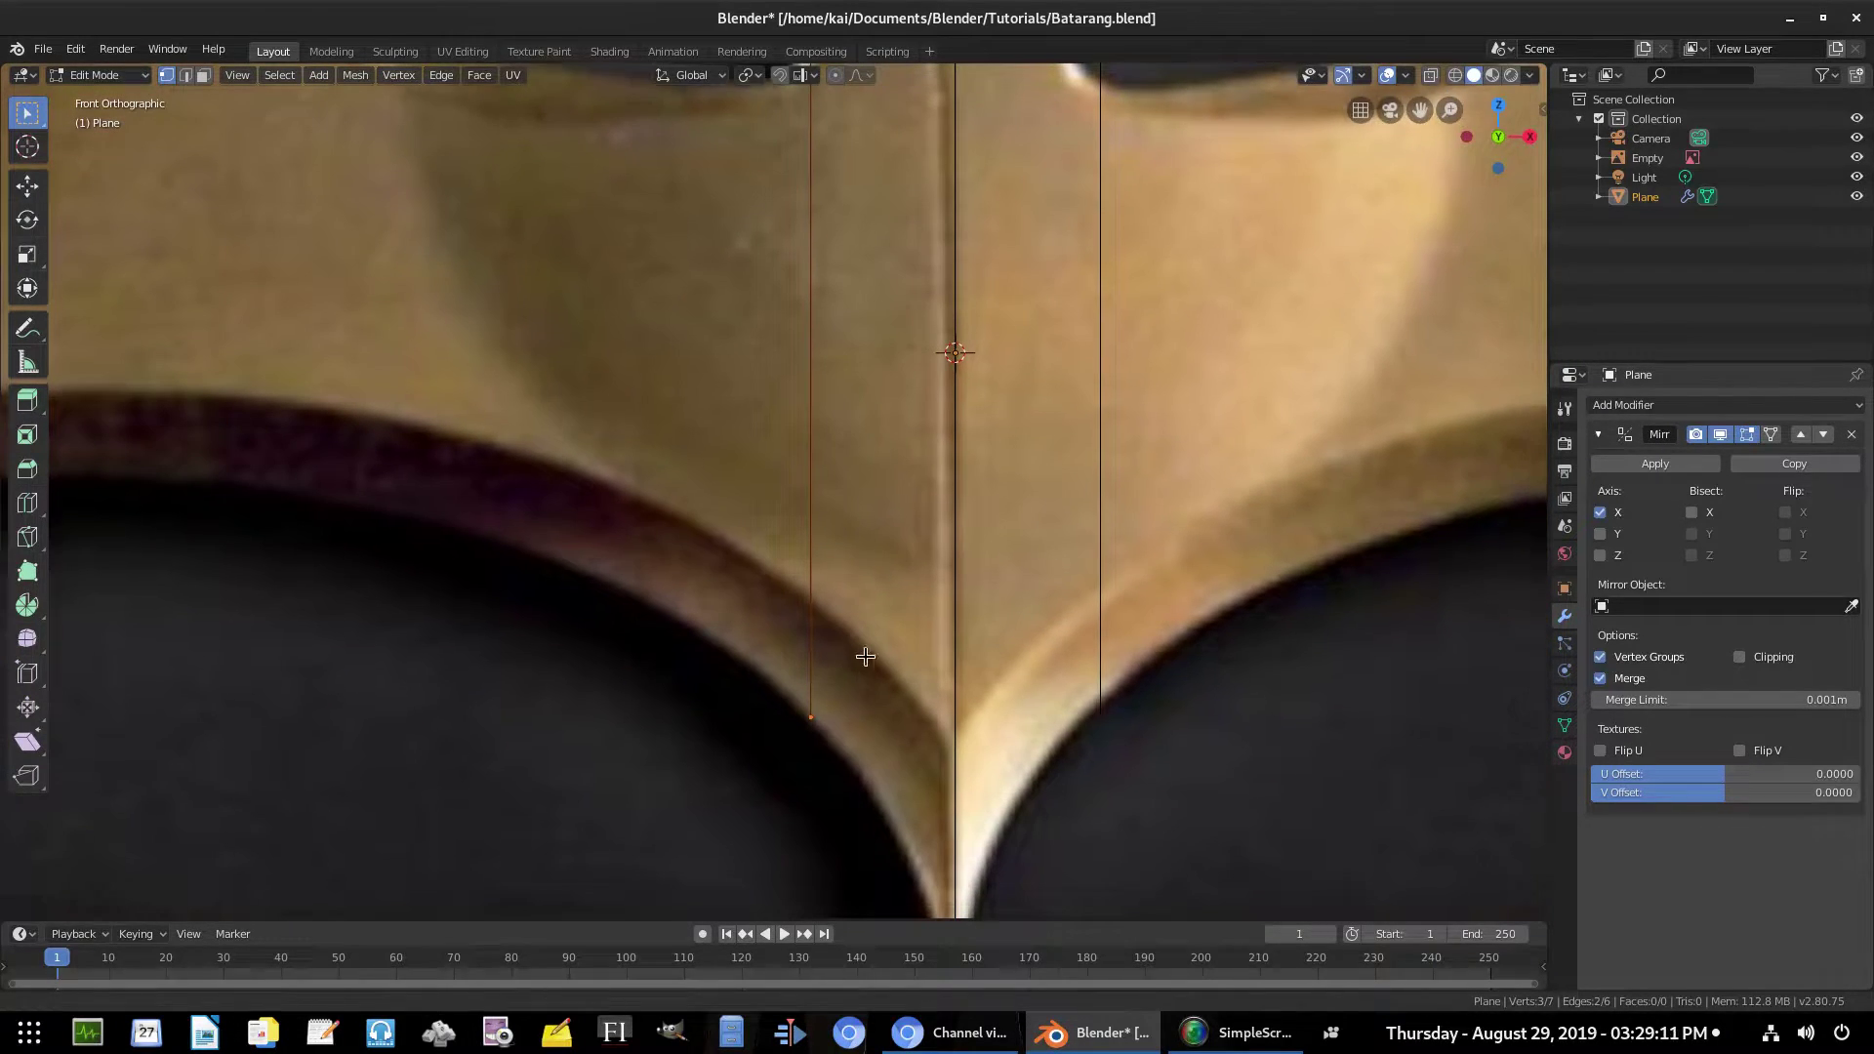
{"action": "middle_click_drag", "start_coordinate": [866, 657], "coordinate": [858, 892], "text": "shift"}
Extrude the notch vertex next to the ear tip straight down to the reference's lower curve
{"action": "left_click", "coordinate": [818, 167]}
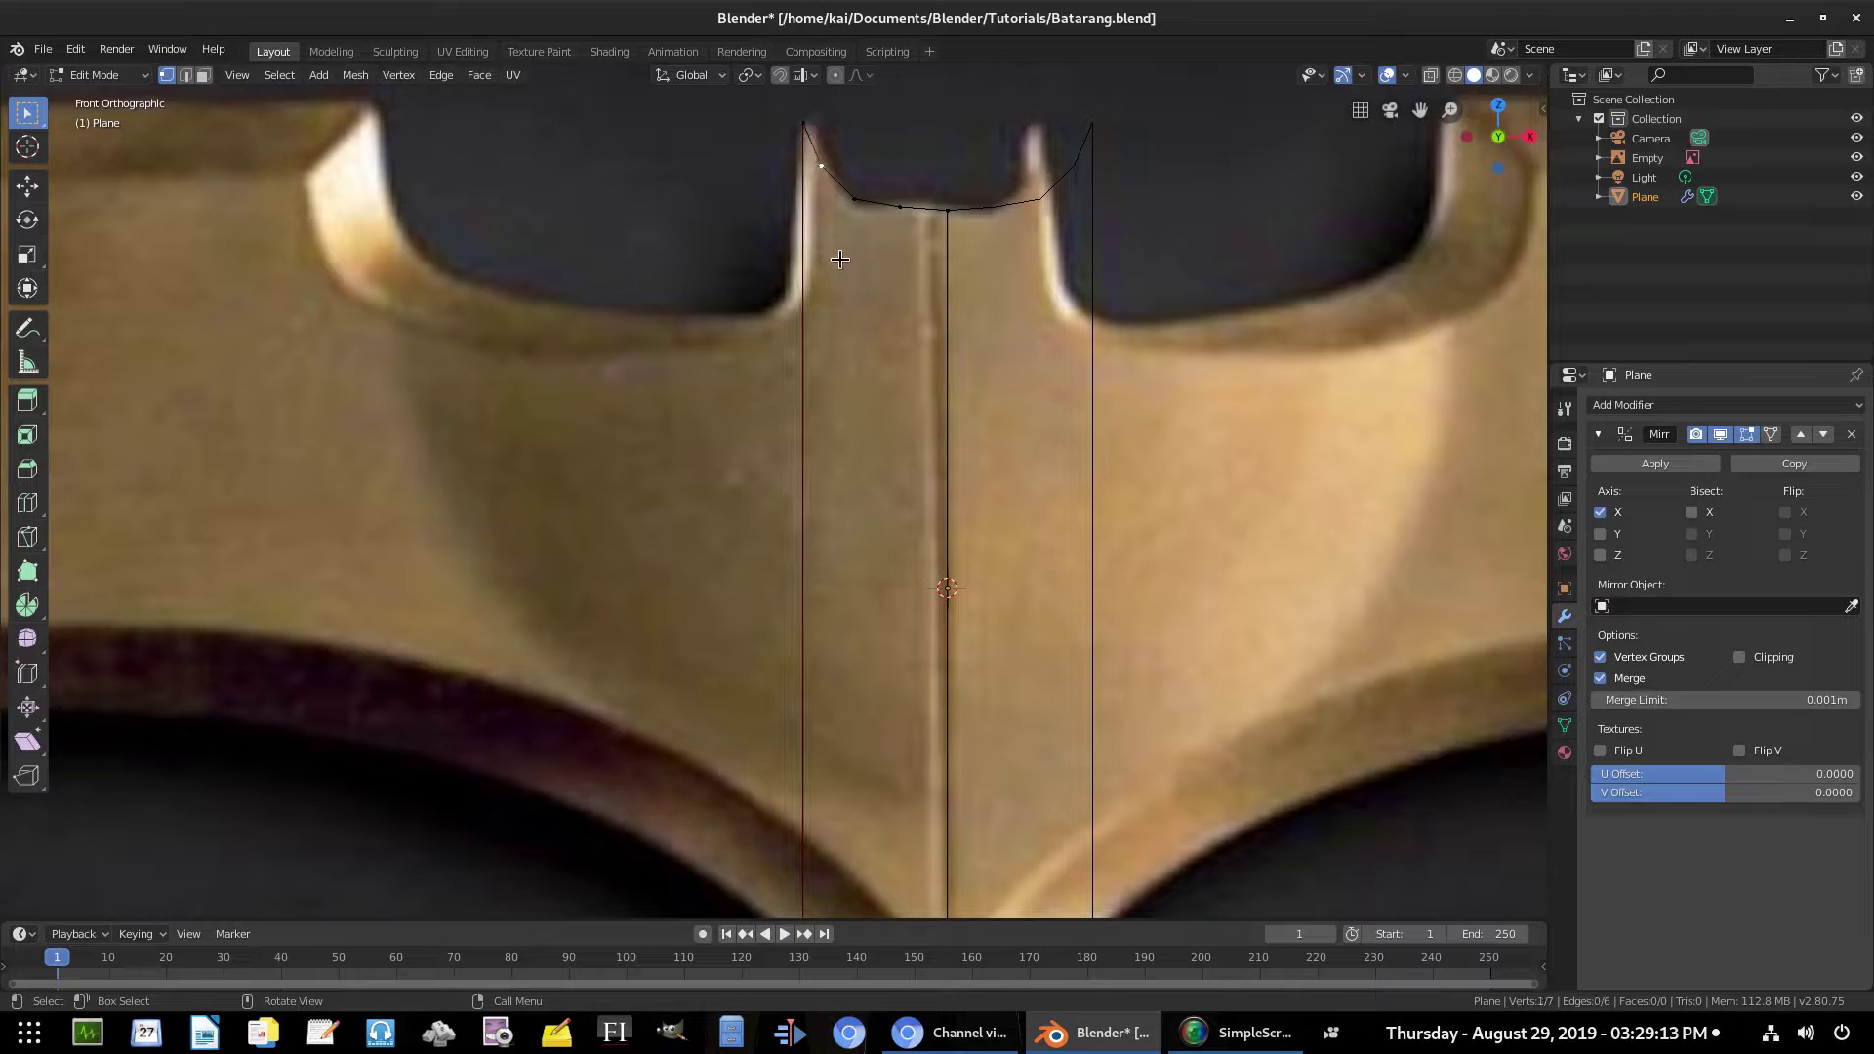
{"action": "scroll", "coordinate": [840, 170], "scroll_direction": "up", "scroll_amount": 2}
{"action": "middle_click_drag", "start_coordinate": [840, 170], "coordinate": [888, 527], "text": "shift"}
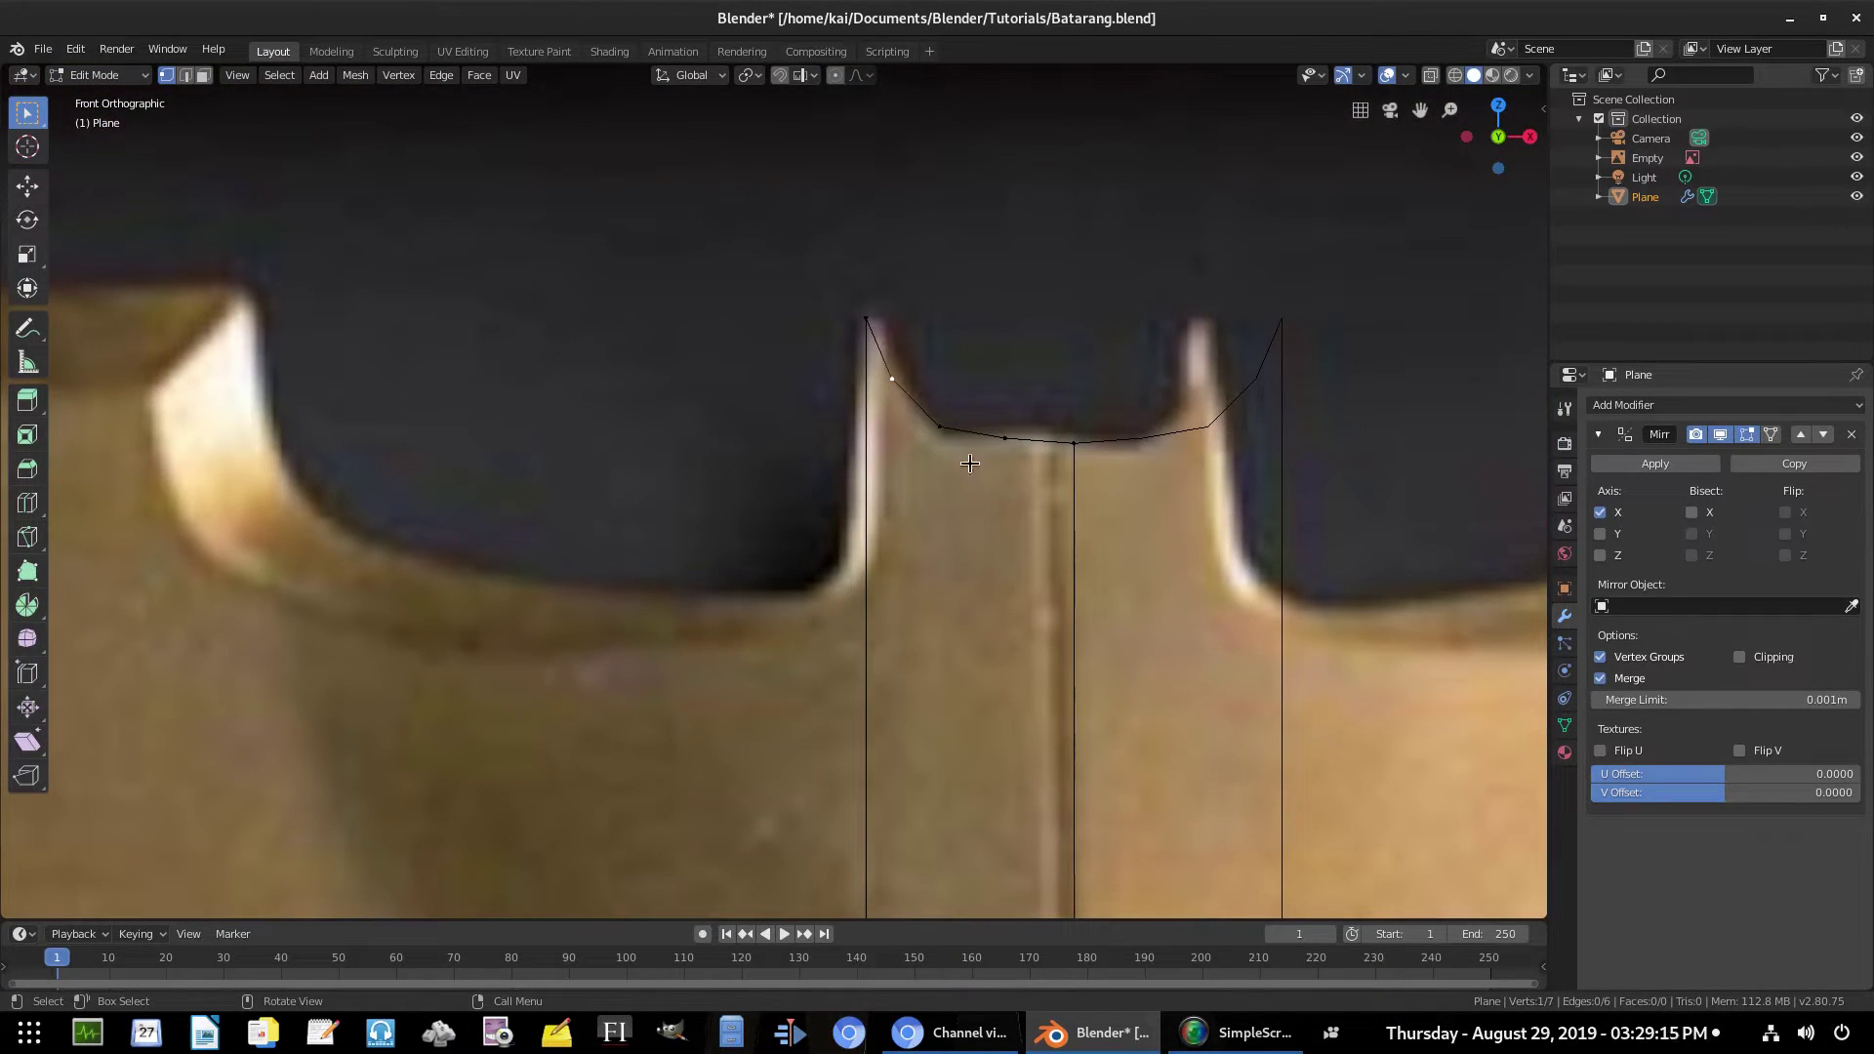
{"action": "scroll", "coordinate": [971, 464], "scroll_direction": "down", "scroll_amount": 4}
{"action": "middle_click_drag", "start_coordinate": [962, 609], "coordinate": [1010, 428], "text": "shift"}
{"action": "key", "text": "e"}
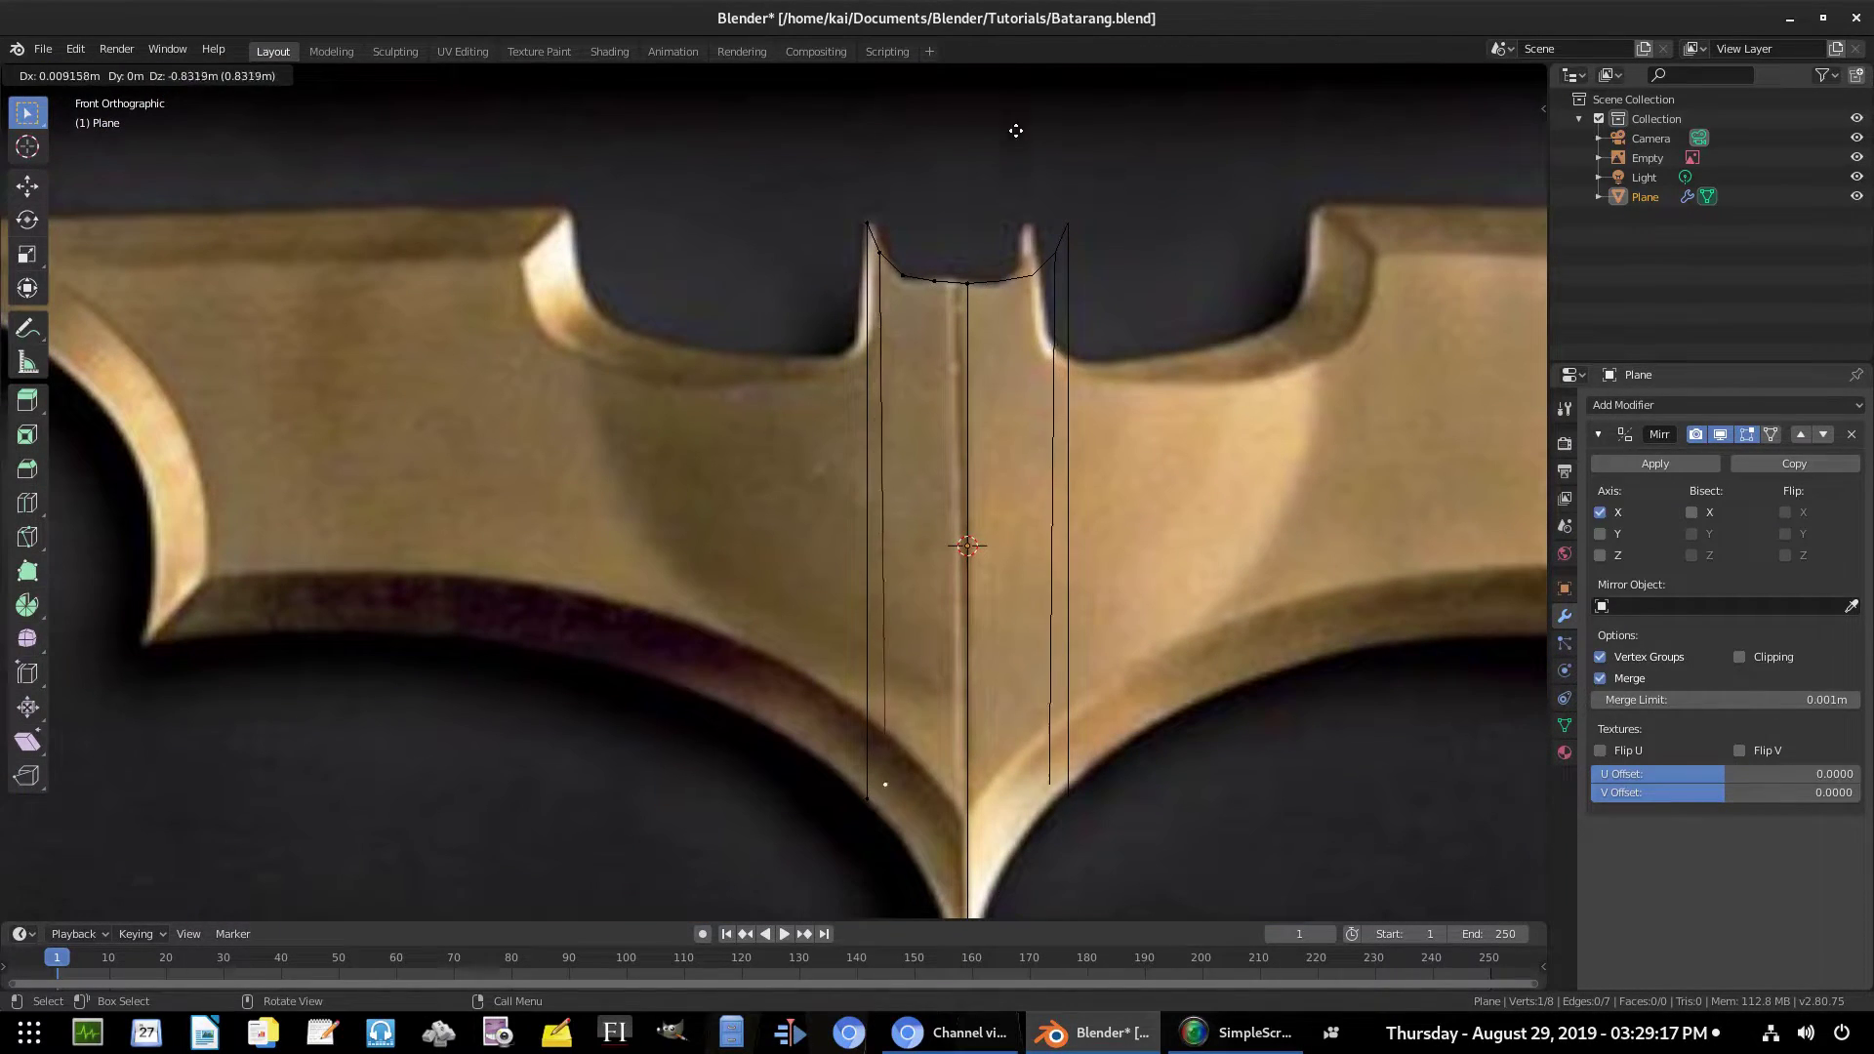
{"action": "left_click", "coordinate": [1011, 151]}
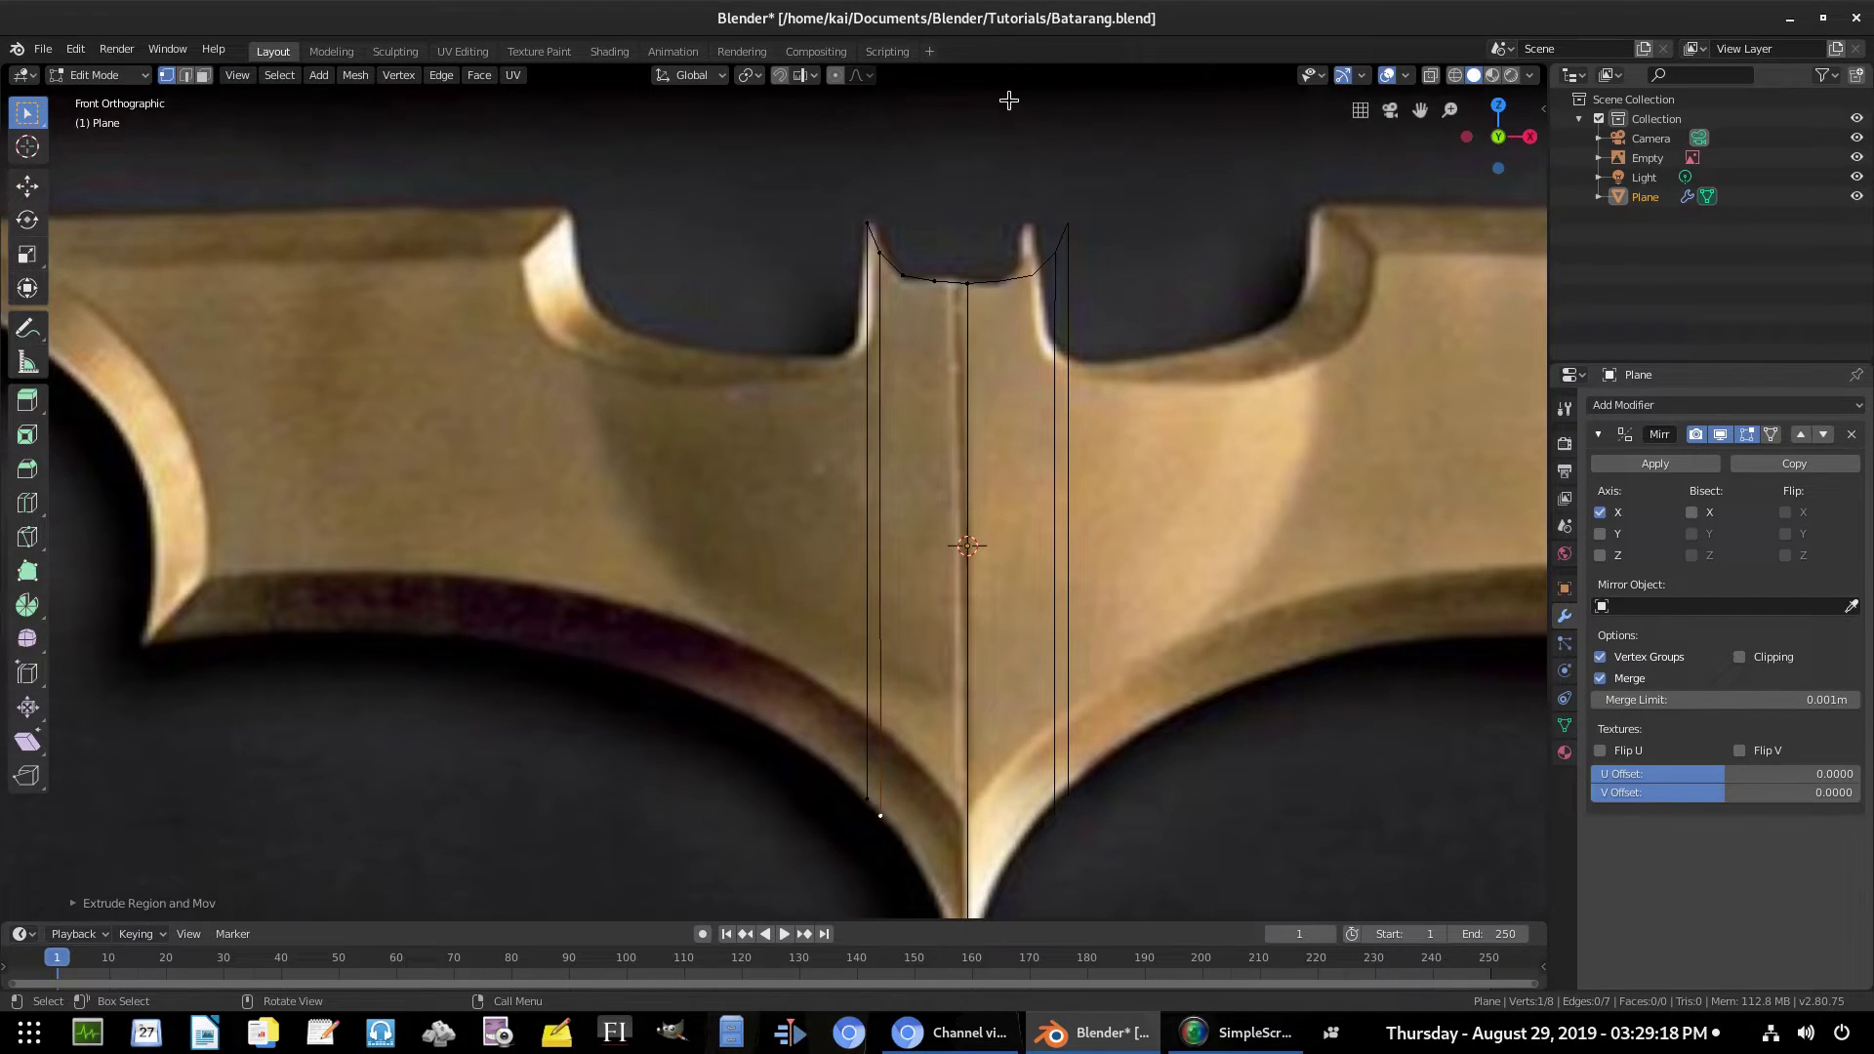
Extrude the inner ear base vertex and the notch vertex beside the centre straight down to the lower curve
{"action": "left_click", "coordinate": [903, 279]}
{"action": "scroll", "coordinate": [922, 285], "scroll_direction": "down", "scroll_amount": 1, "text": "shift"}
{"action": "key", "text": "e"}
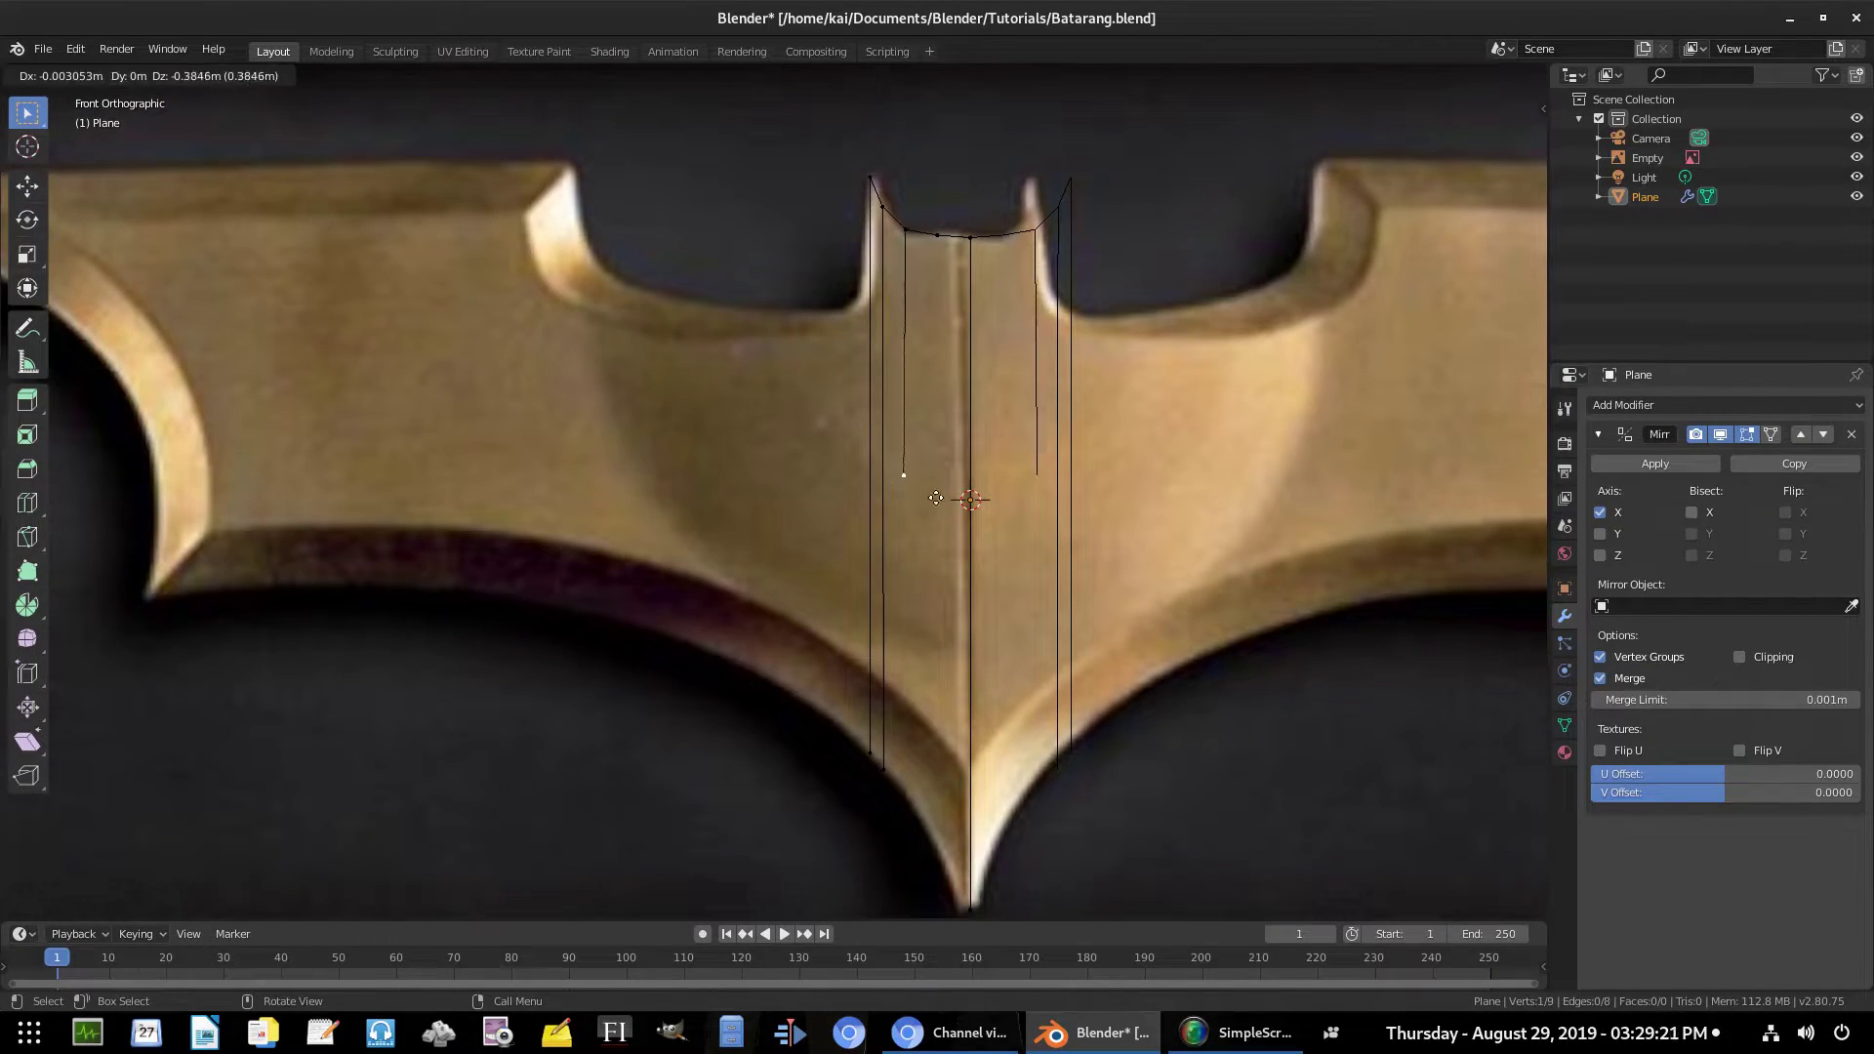
{"action": "left_click", "coordinate": [905, 790]}
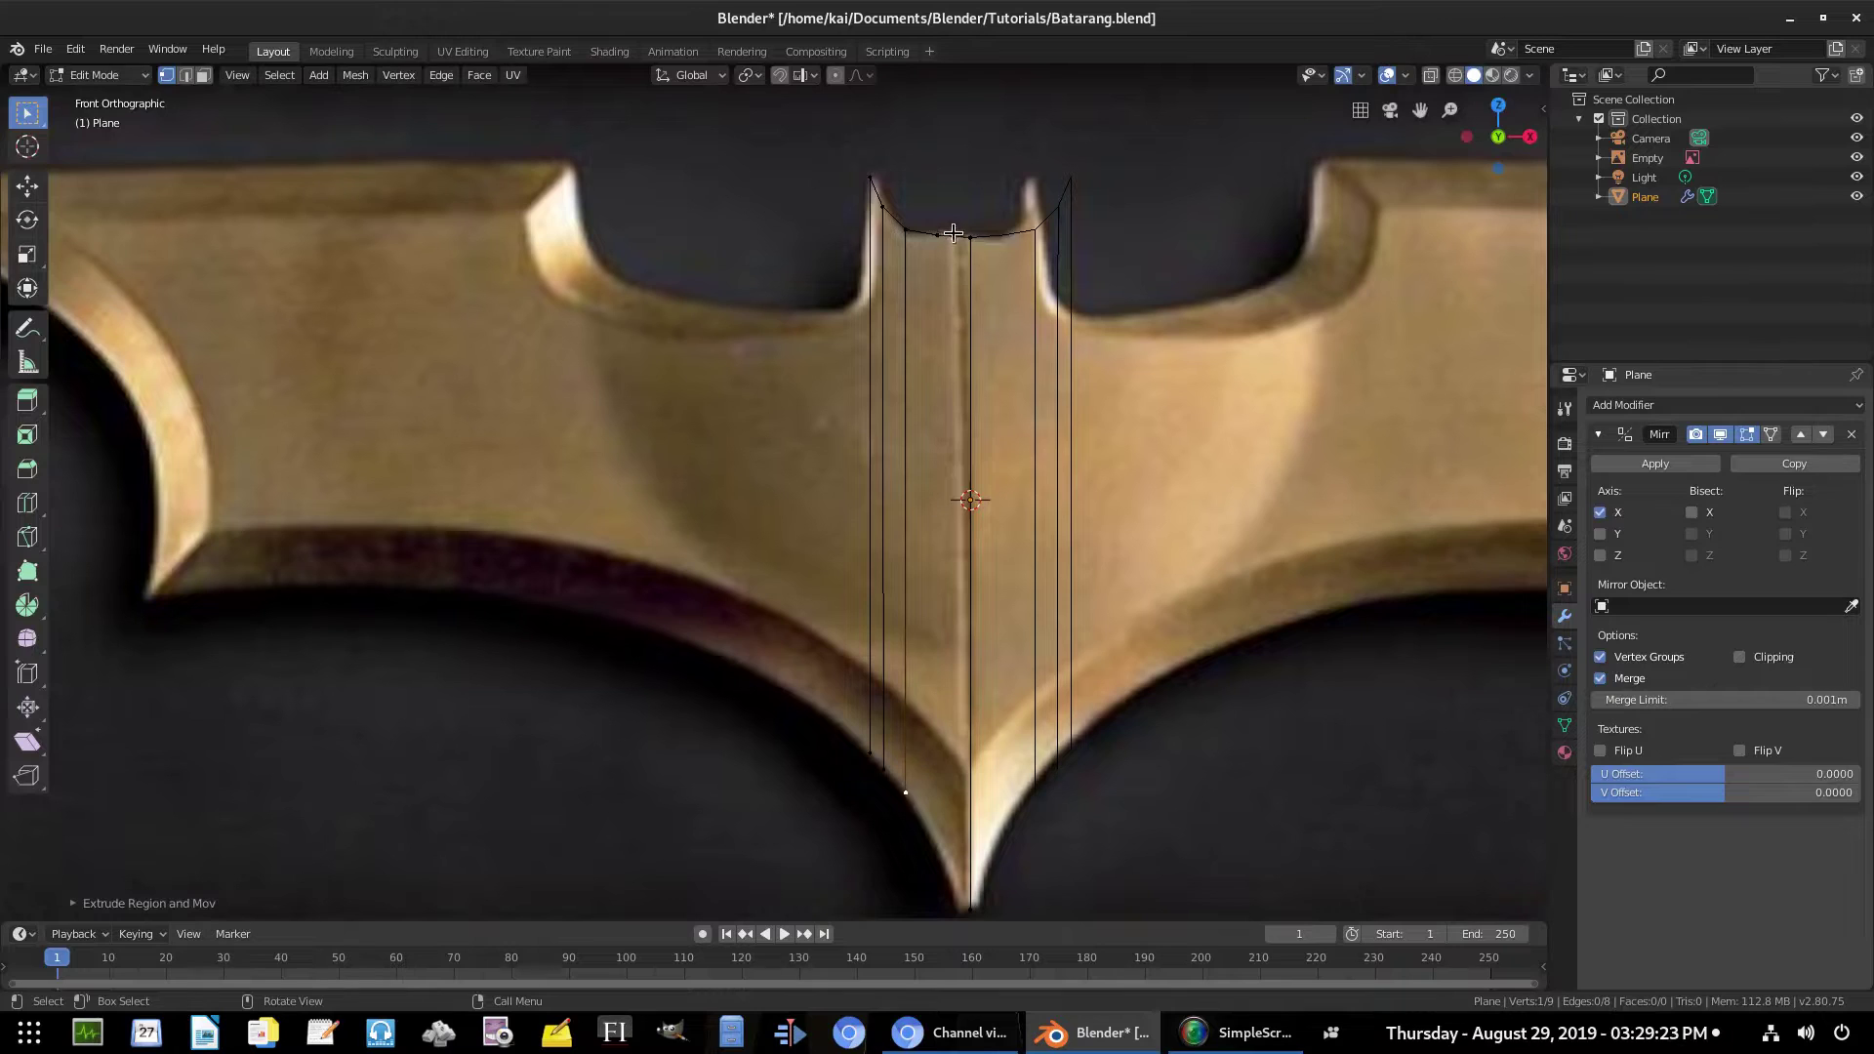
{"action": "left_click", "coordinate": [937, 234]}
{"action": "key", "text": "e"}
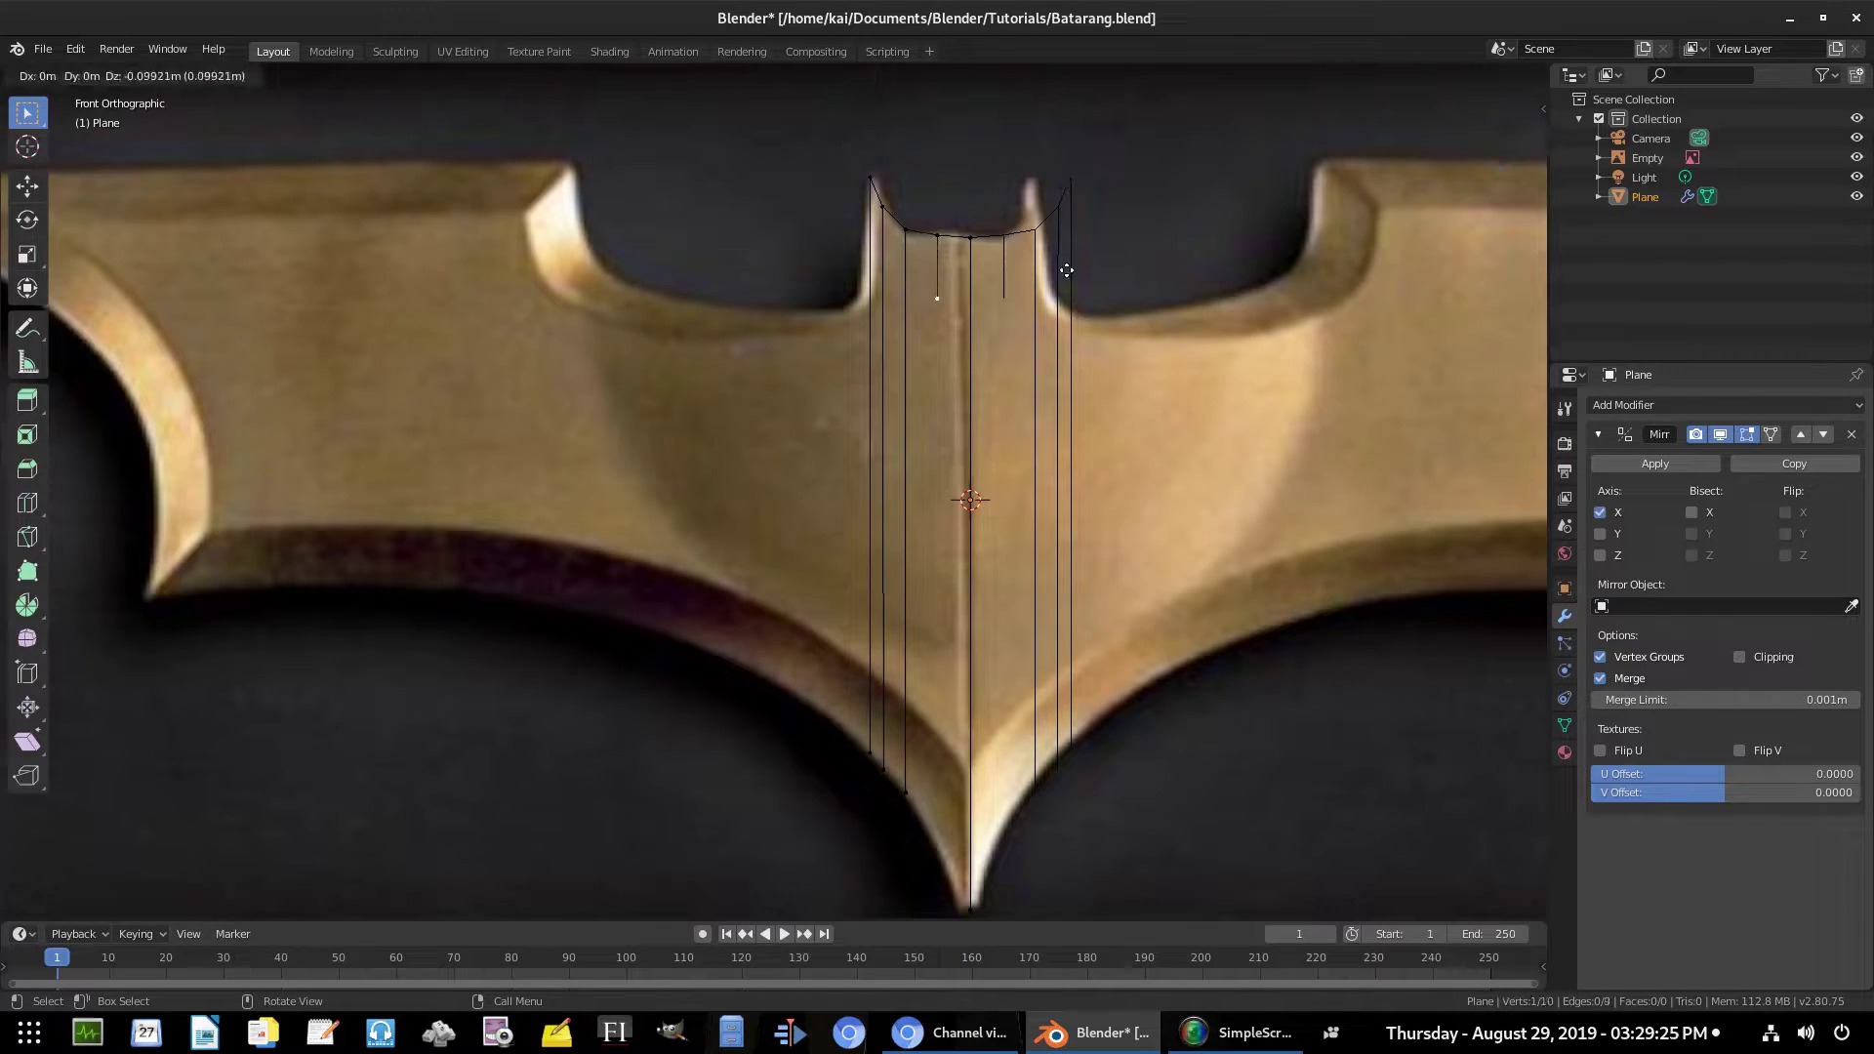
{"action": "left_click", "coordinate": [1064, 800]}
{"action": "middle_click_drag", "start_coordinate": [1035, 646], "coordinate": [1022, 282], "text": "shift"}
{"action": "scroll", "coordinate": [1045, 300], "scroll_direction": "up", "scroll_amount": 3}
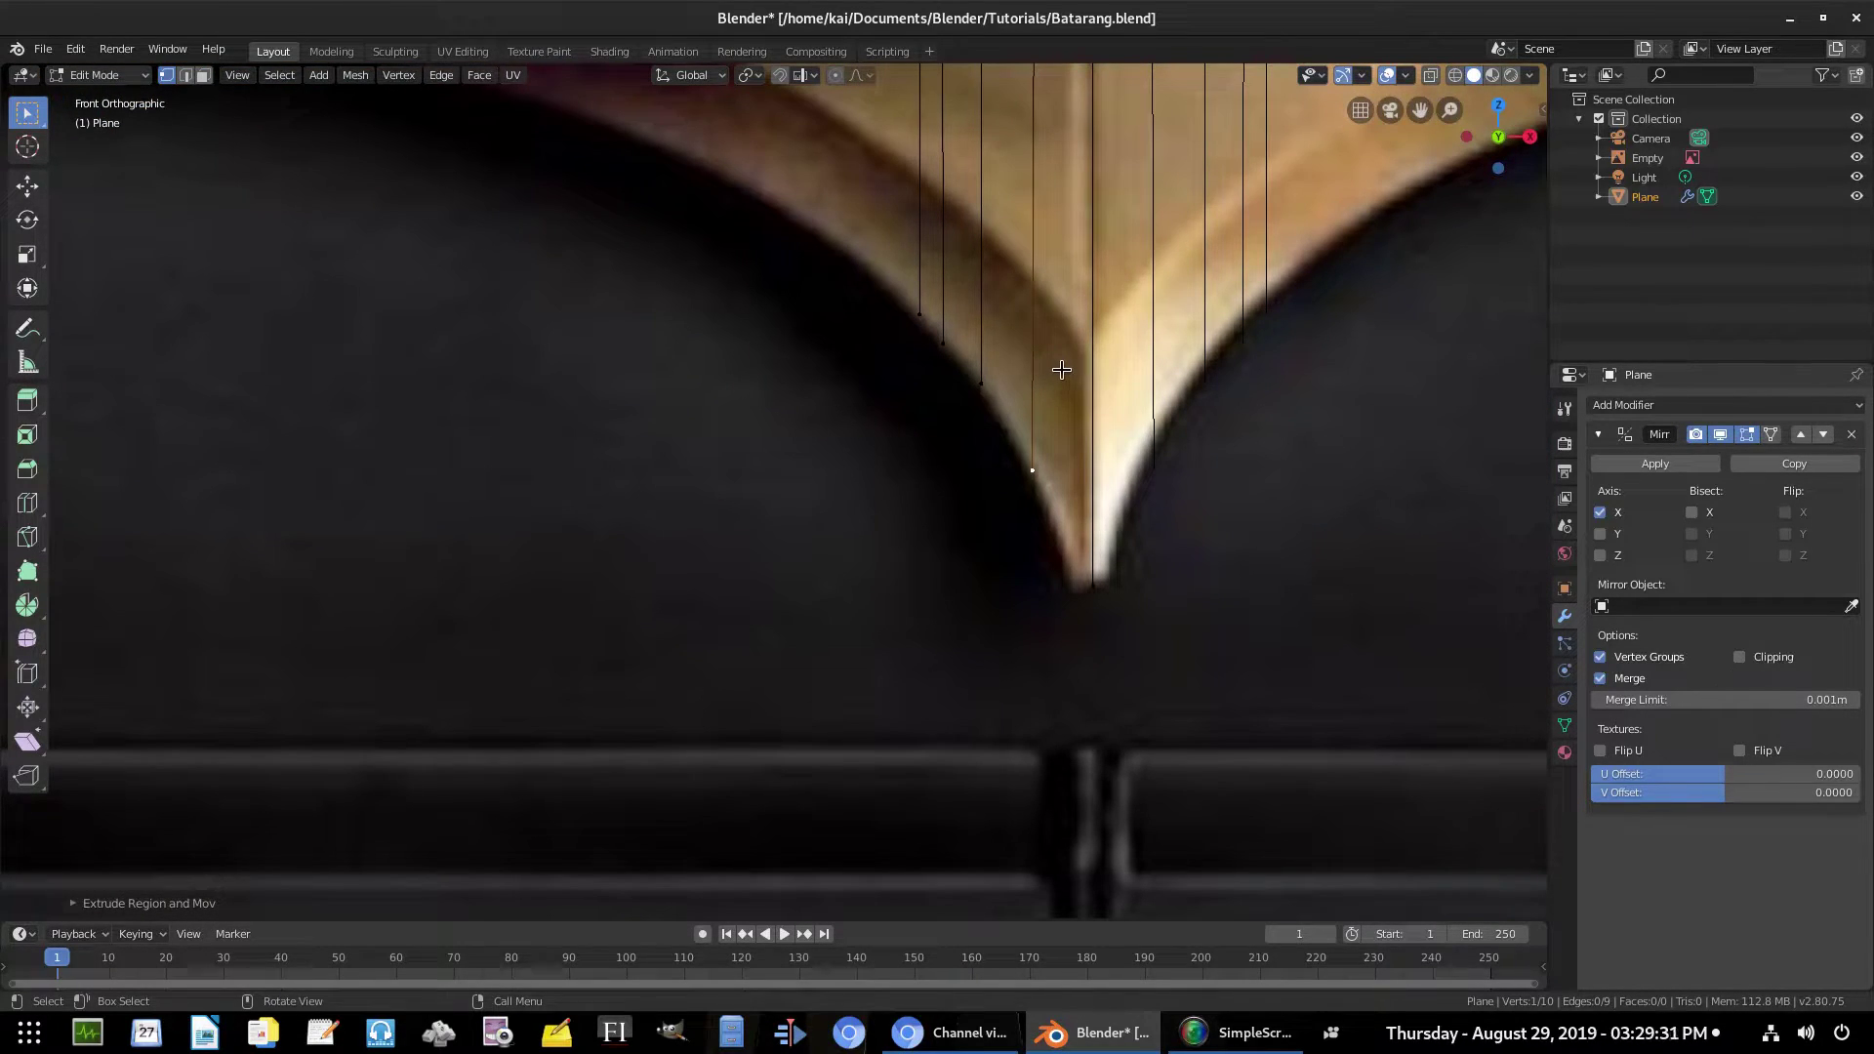
Fill a face between the outermost vertical edge and its neighbour using their two upper and two lower vertices
{"action": "middle_click_drag", "start_coordinate": [1062, 369], "coordinate": [852, 357]}
{"action": "key", "text": "KP_1"}
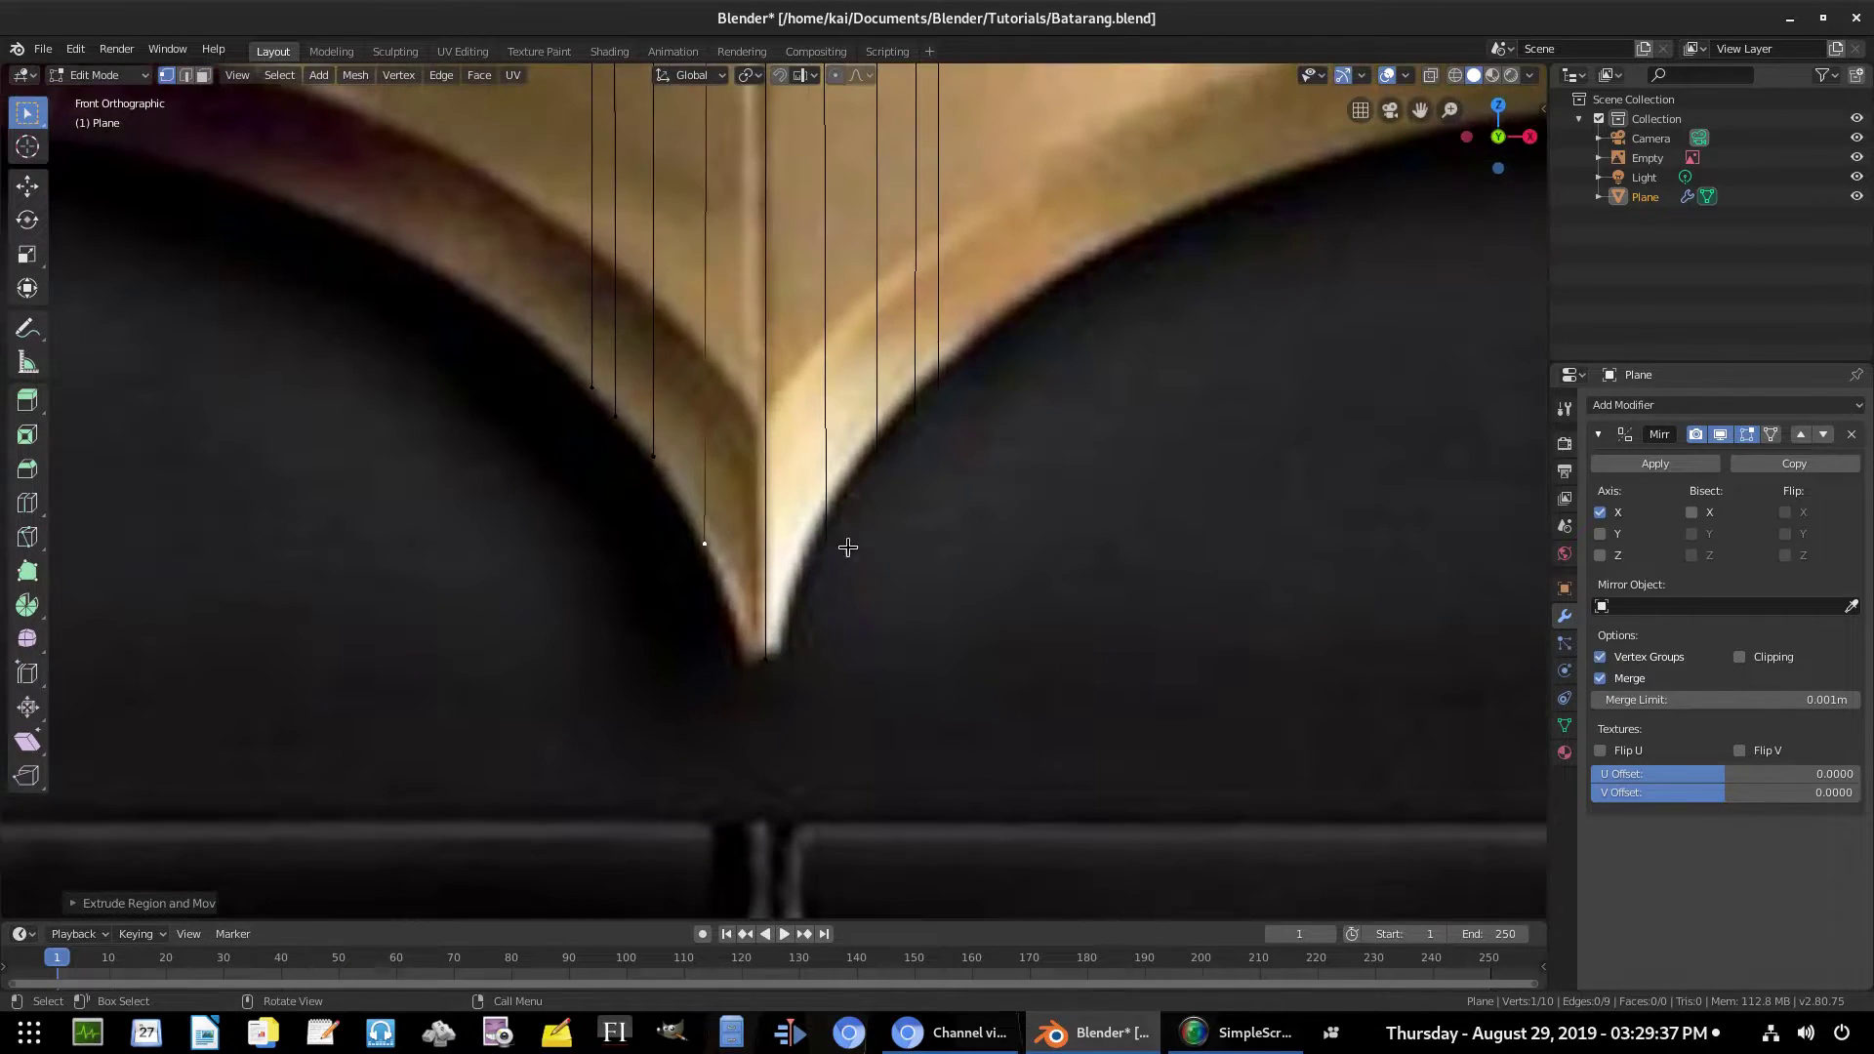
{"action": "middle_click_drag", "start_coordinate": [686, 550], "coordinate": [855, 361]}
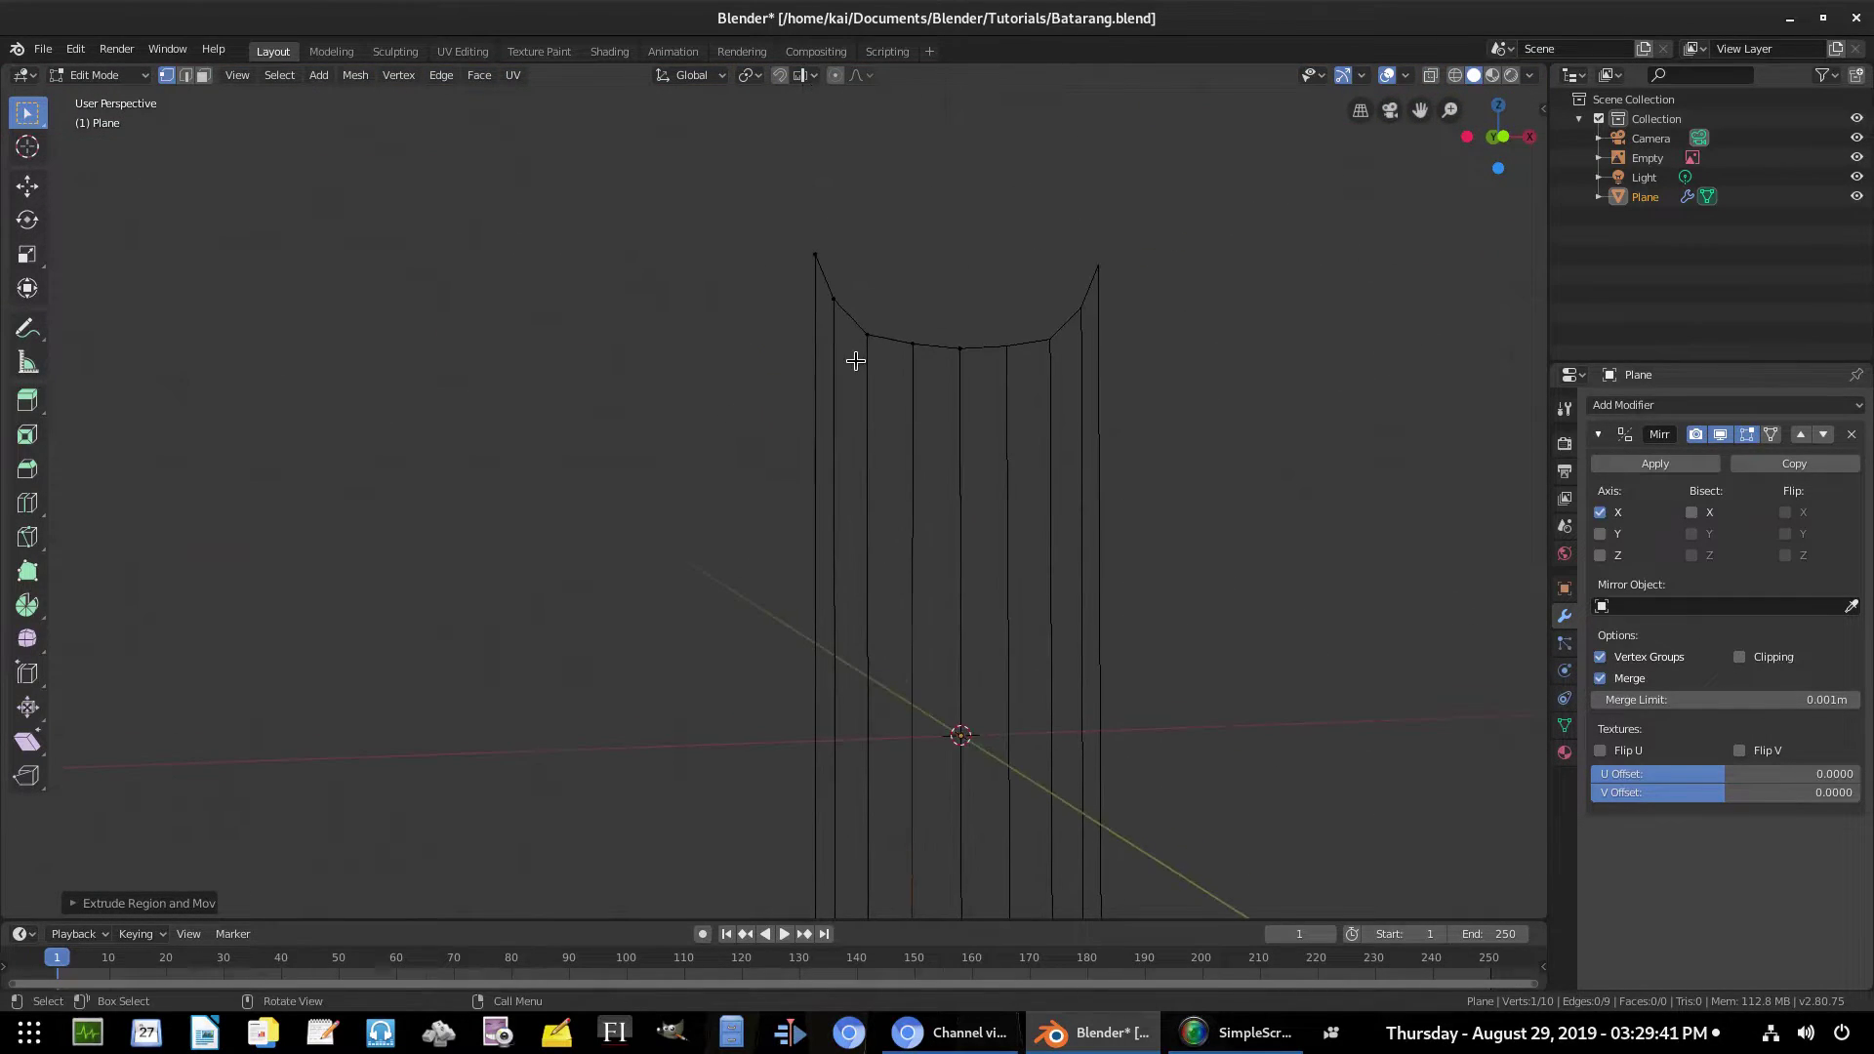
{"action": "left_click", "coordinate": [815, 246]}
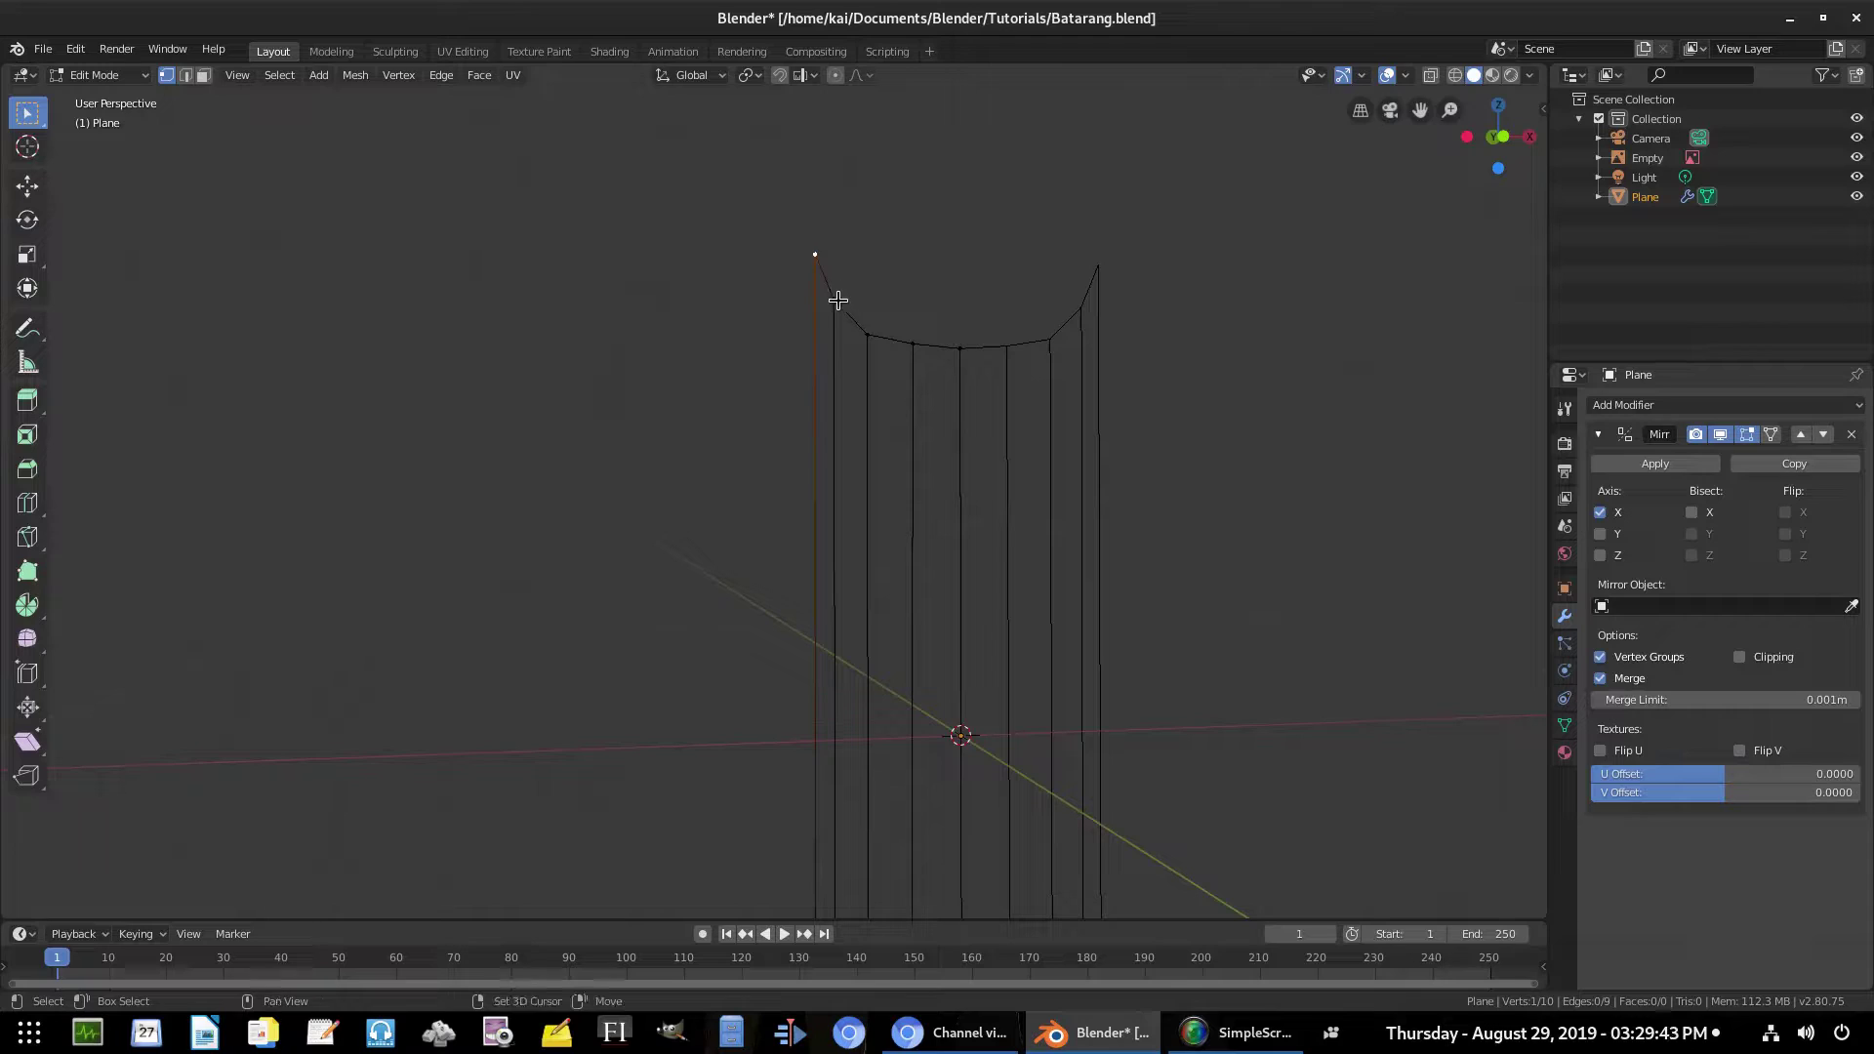
{"action": "left_click", "coordinate": [834, 301], "text": "shift"}
{"action": "middle_click_drag", "start_coordinate": [864, 569], "coordinate": [898, 311]}
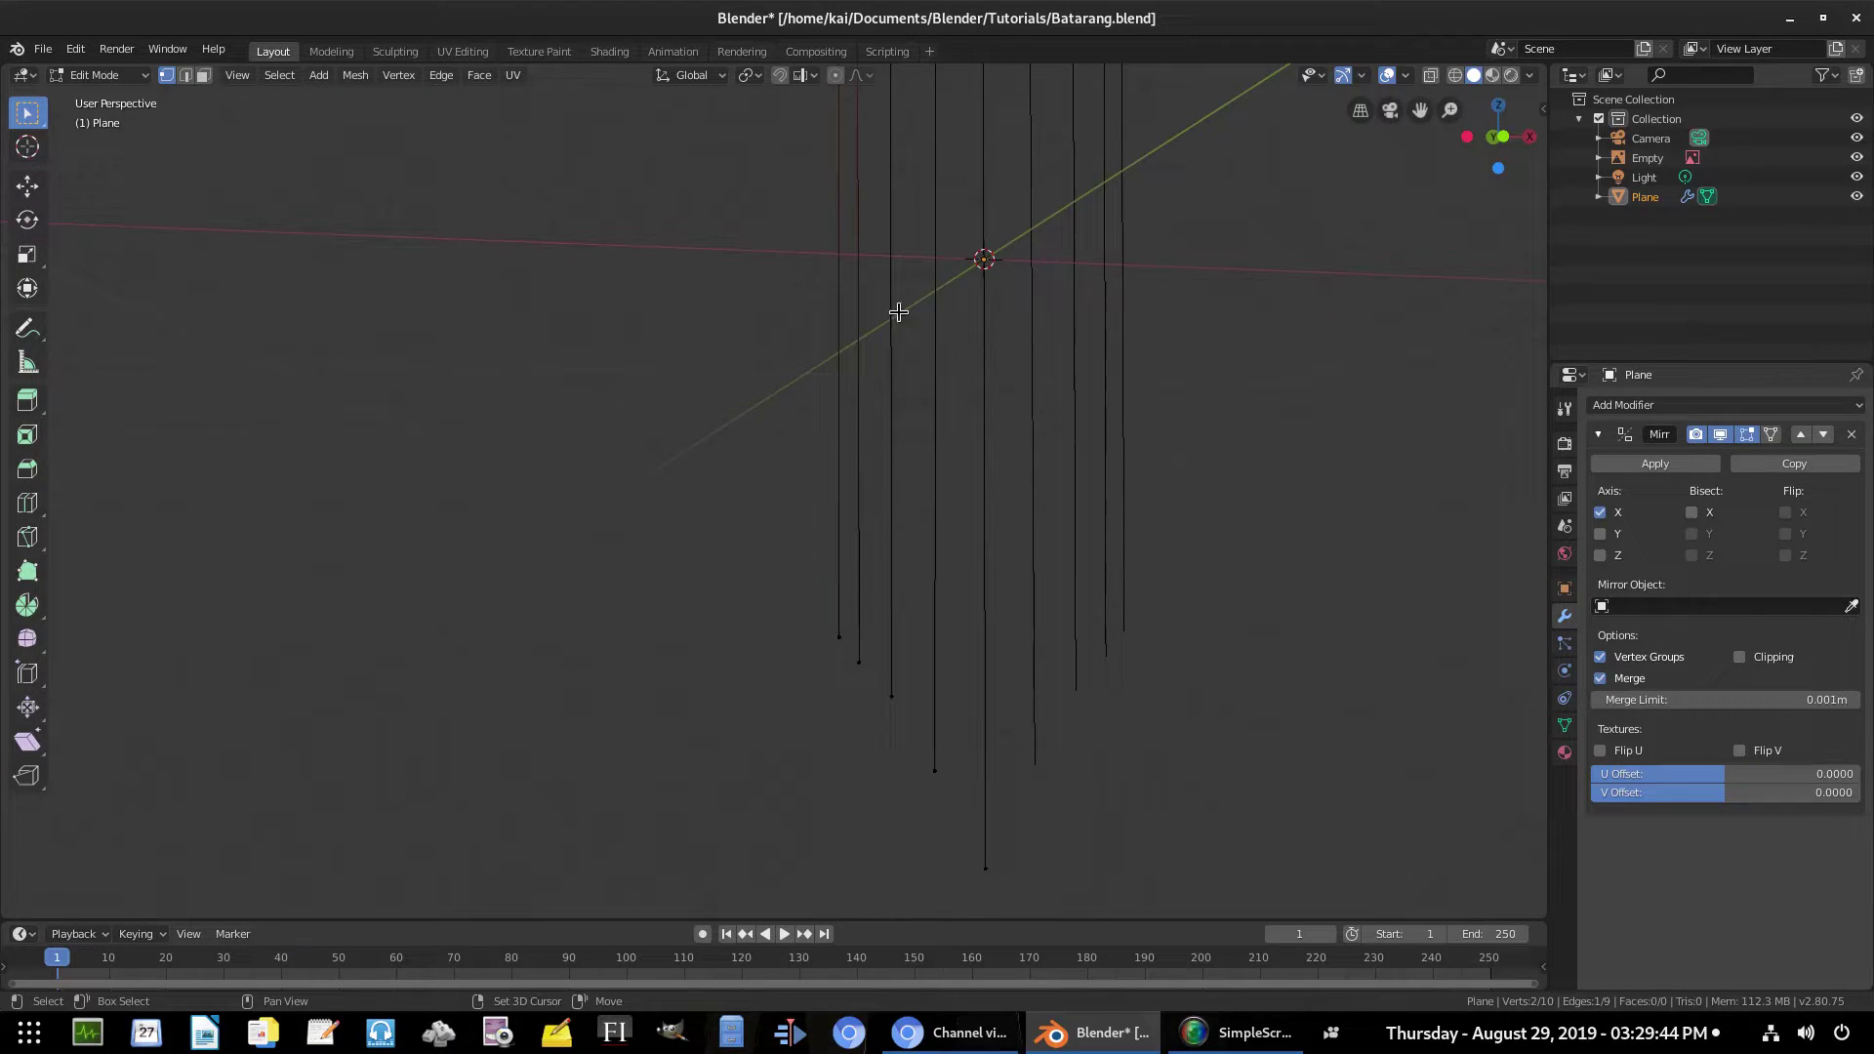
{"action": "left_click", "coordinate": [836, 635], "text": "shift"}
{"action": "left_click", "coordinate": [858, 661], "text": "shift"}
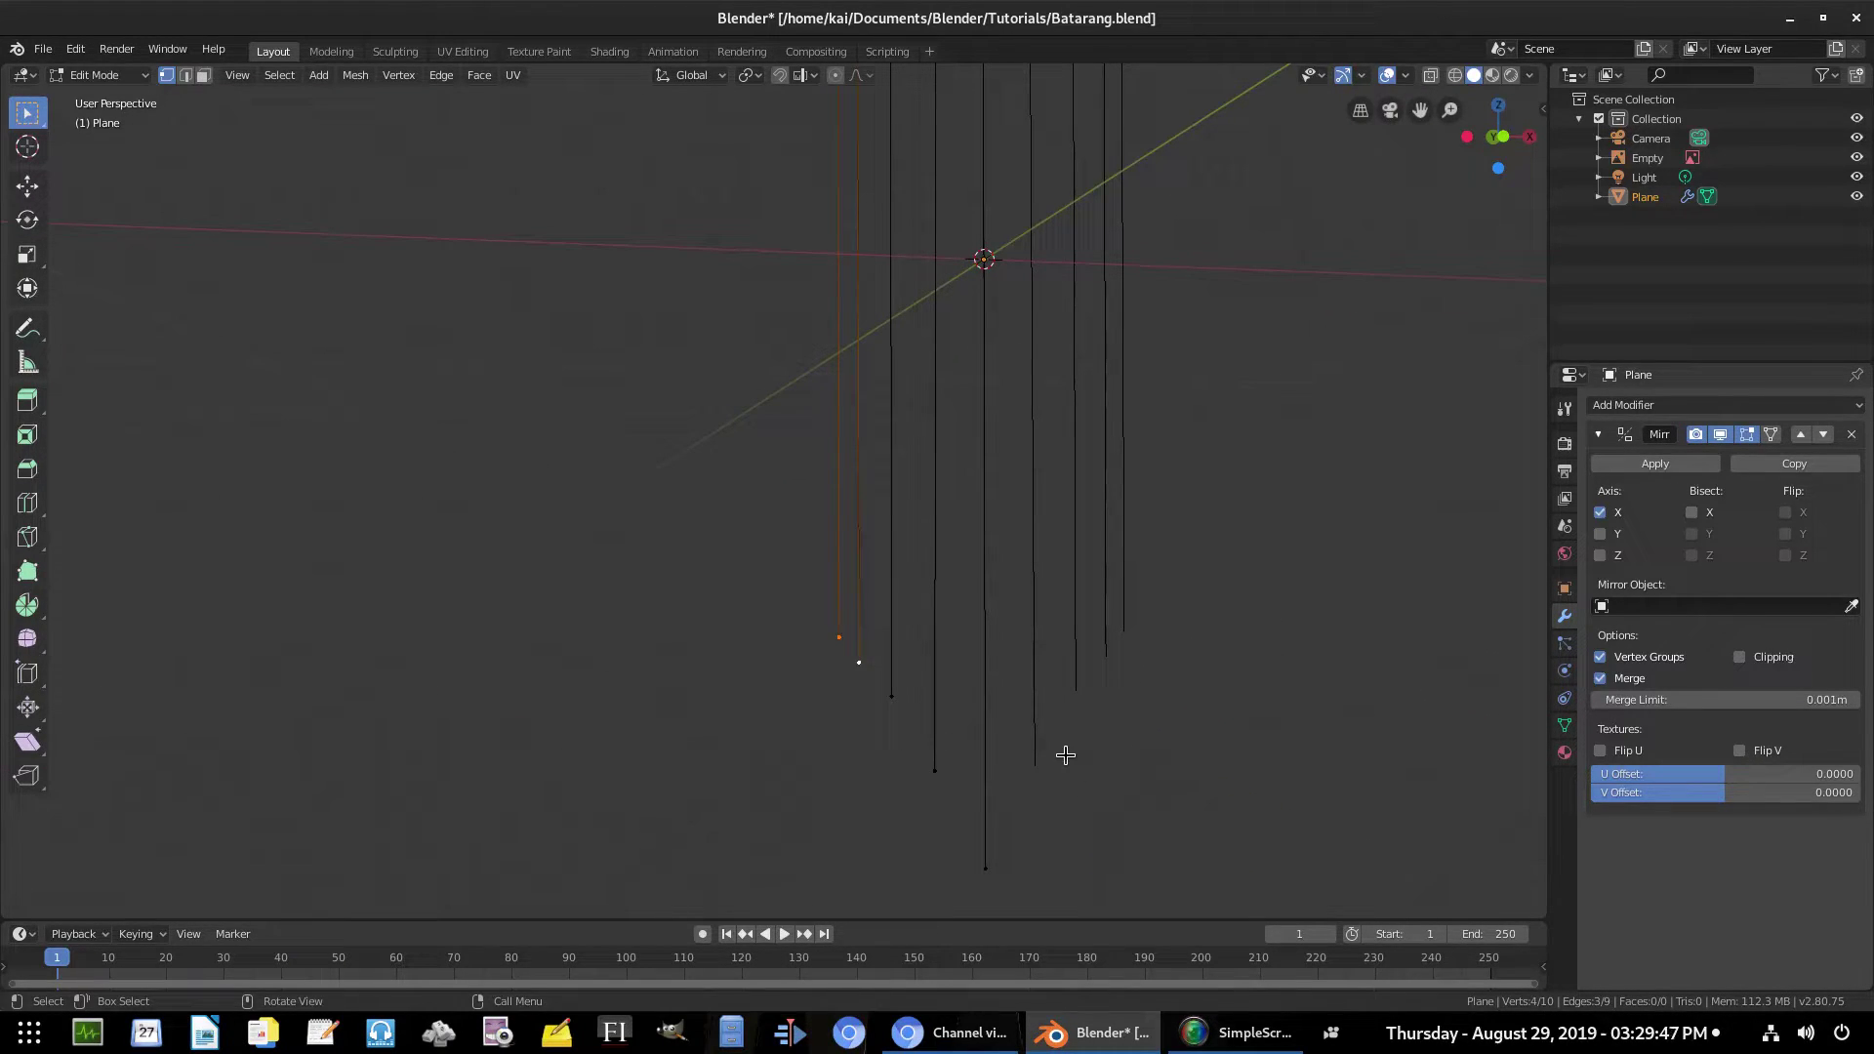
{"action": "middle_click_drag", "start_coordinate": [1033, 689], "coordinate": [1001, 564]}
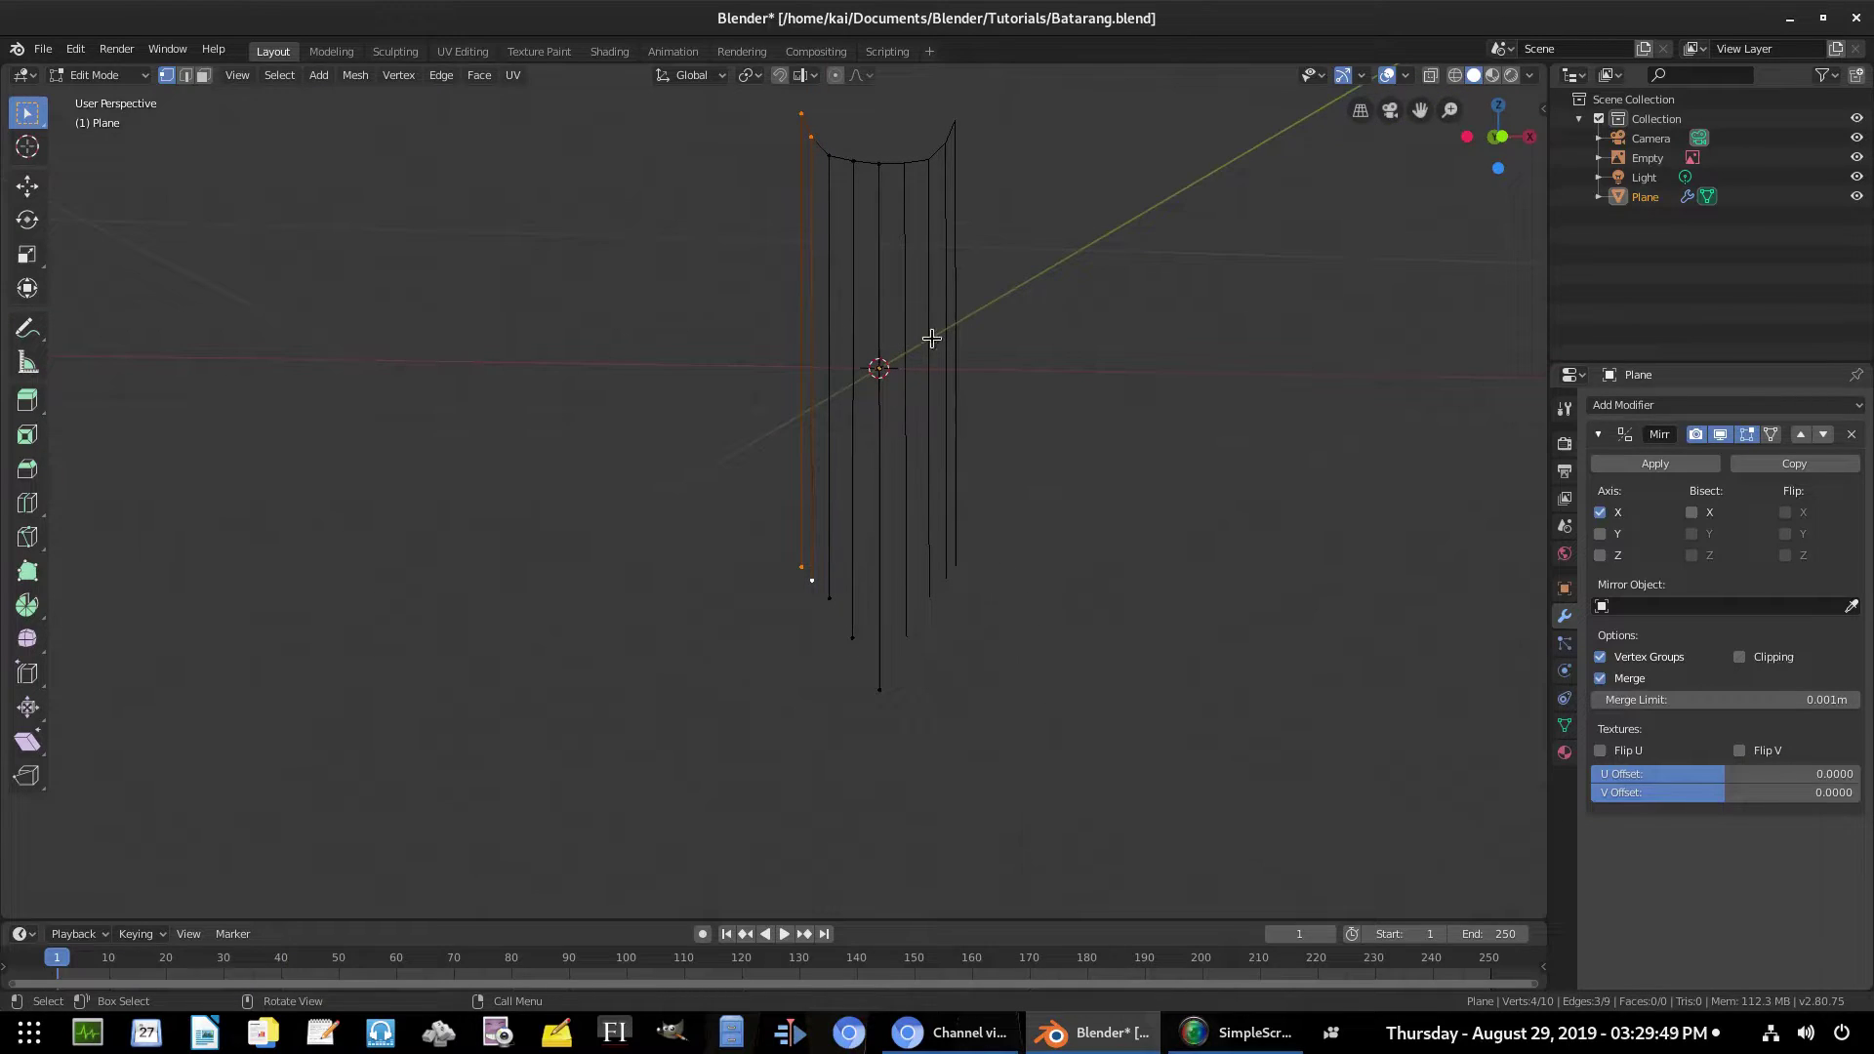
{"action": "key", "text": "f"}
Fill the second strip, between the new face and the vertical edge below the inner ear base
{"action": "scroll", "coordinate": [862, 523], "scroll_direction": "up", "scroll_amount": 3}
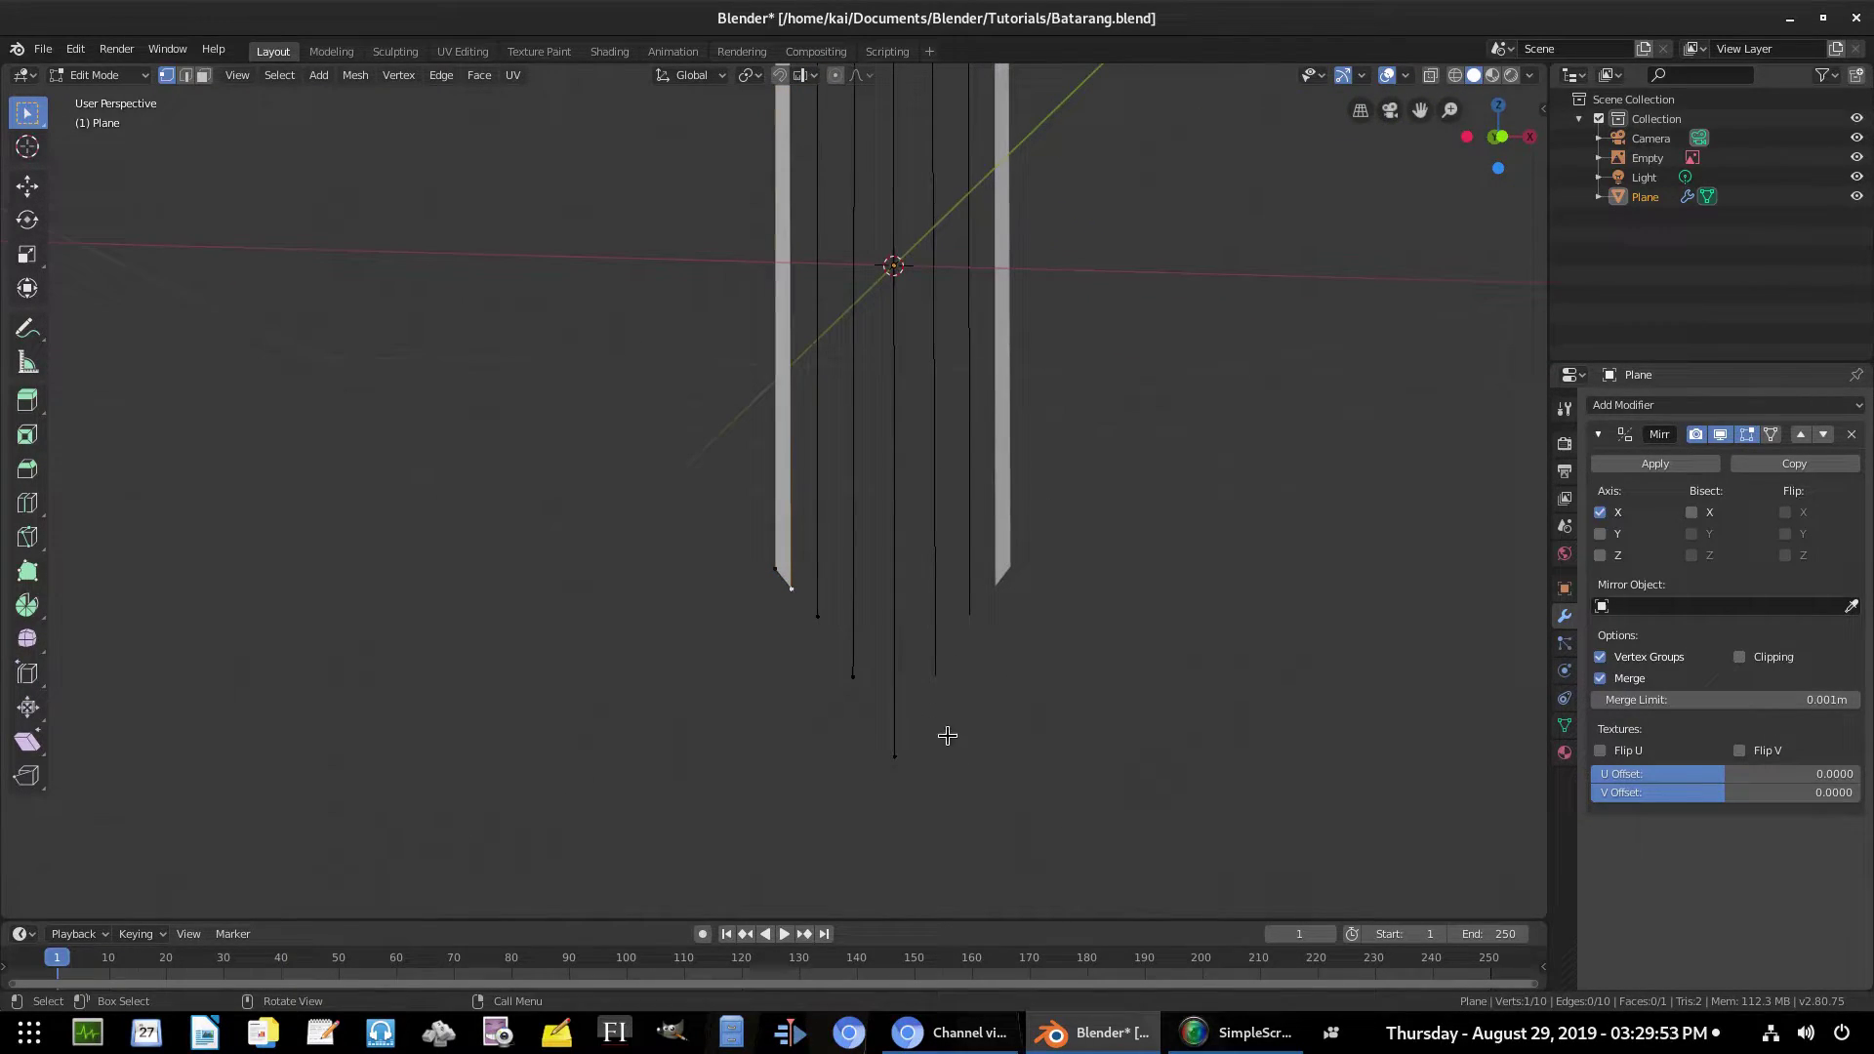
{"action": "left_click", "coordinate": [808, 612], "text": "shift"}
{"action": "middle_click_drag", "start_coordinate": [813, 301], "coordinate": [831, 460], "text": "shift"}
{"action": "middle_click_drag", "start_coordinate": [907, 603], "coordinate": [946, 881], "text": "shift"}
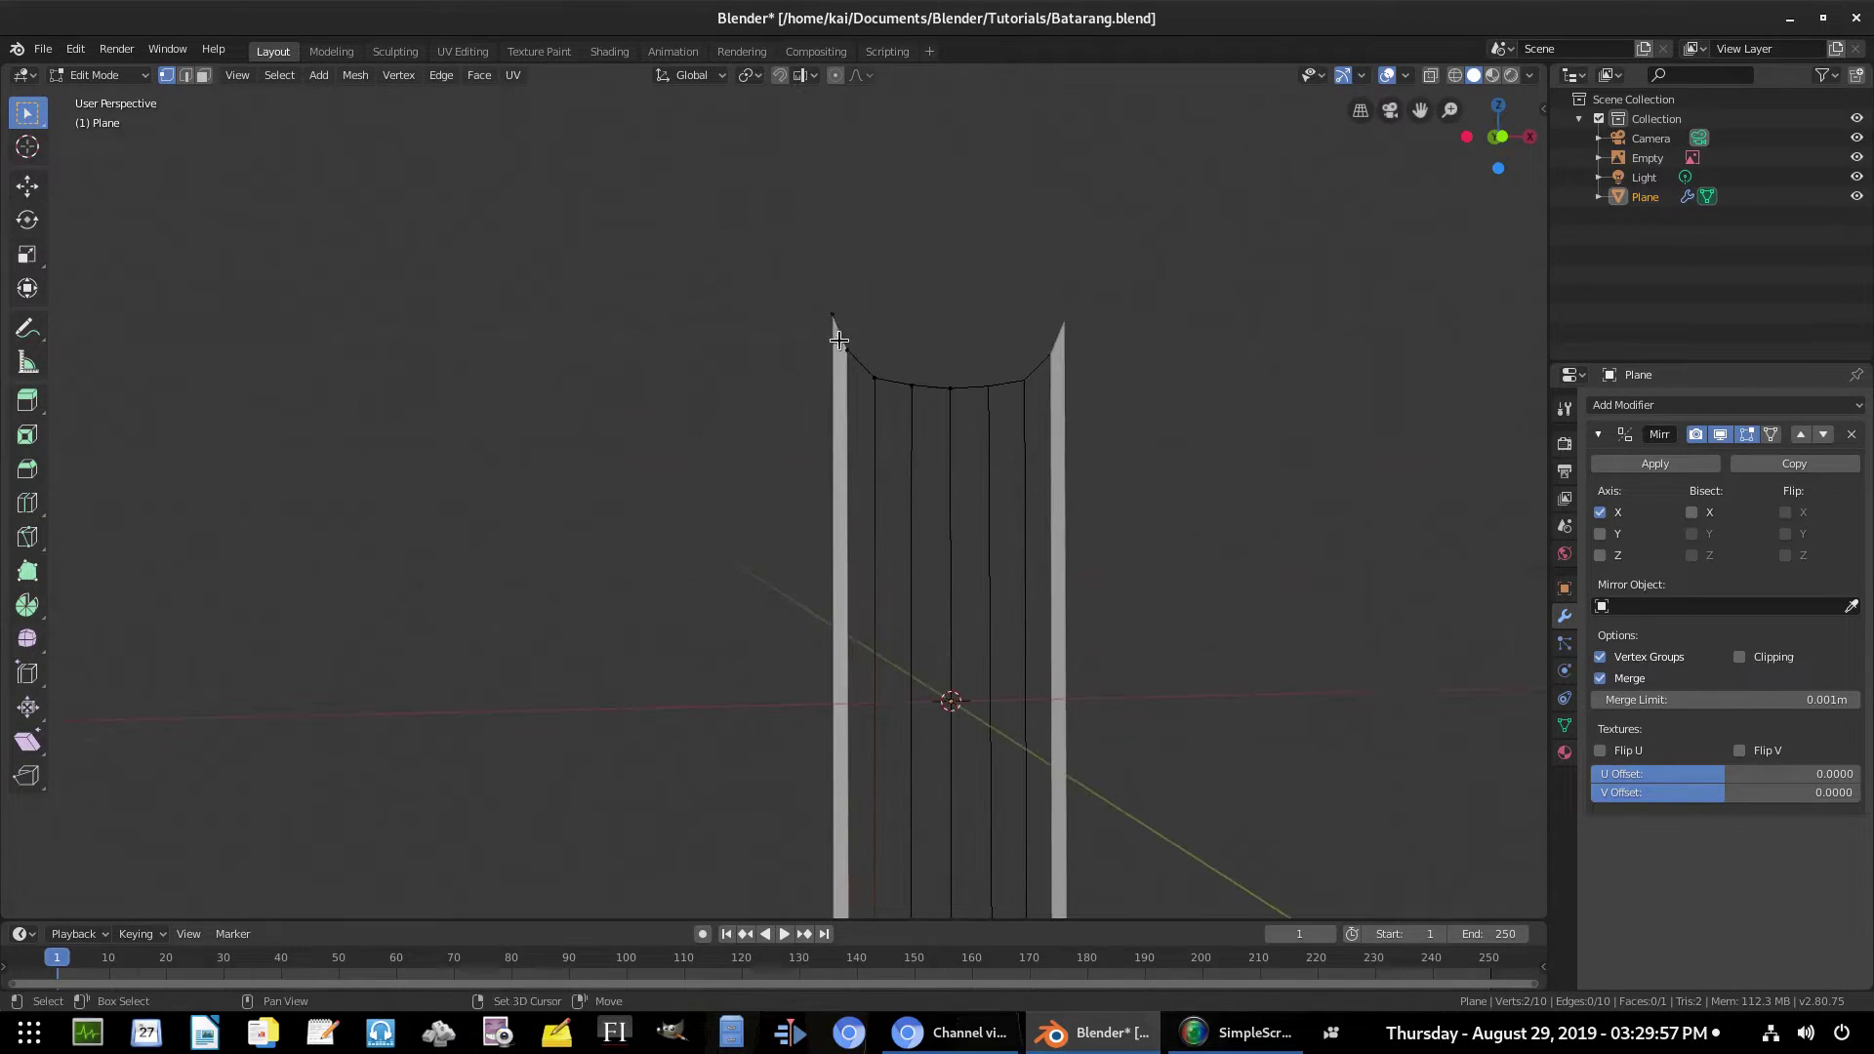
{"action": "left_click", "coordinate": [872, 377]}
{"action": "key", "text": "f"}
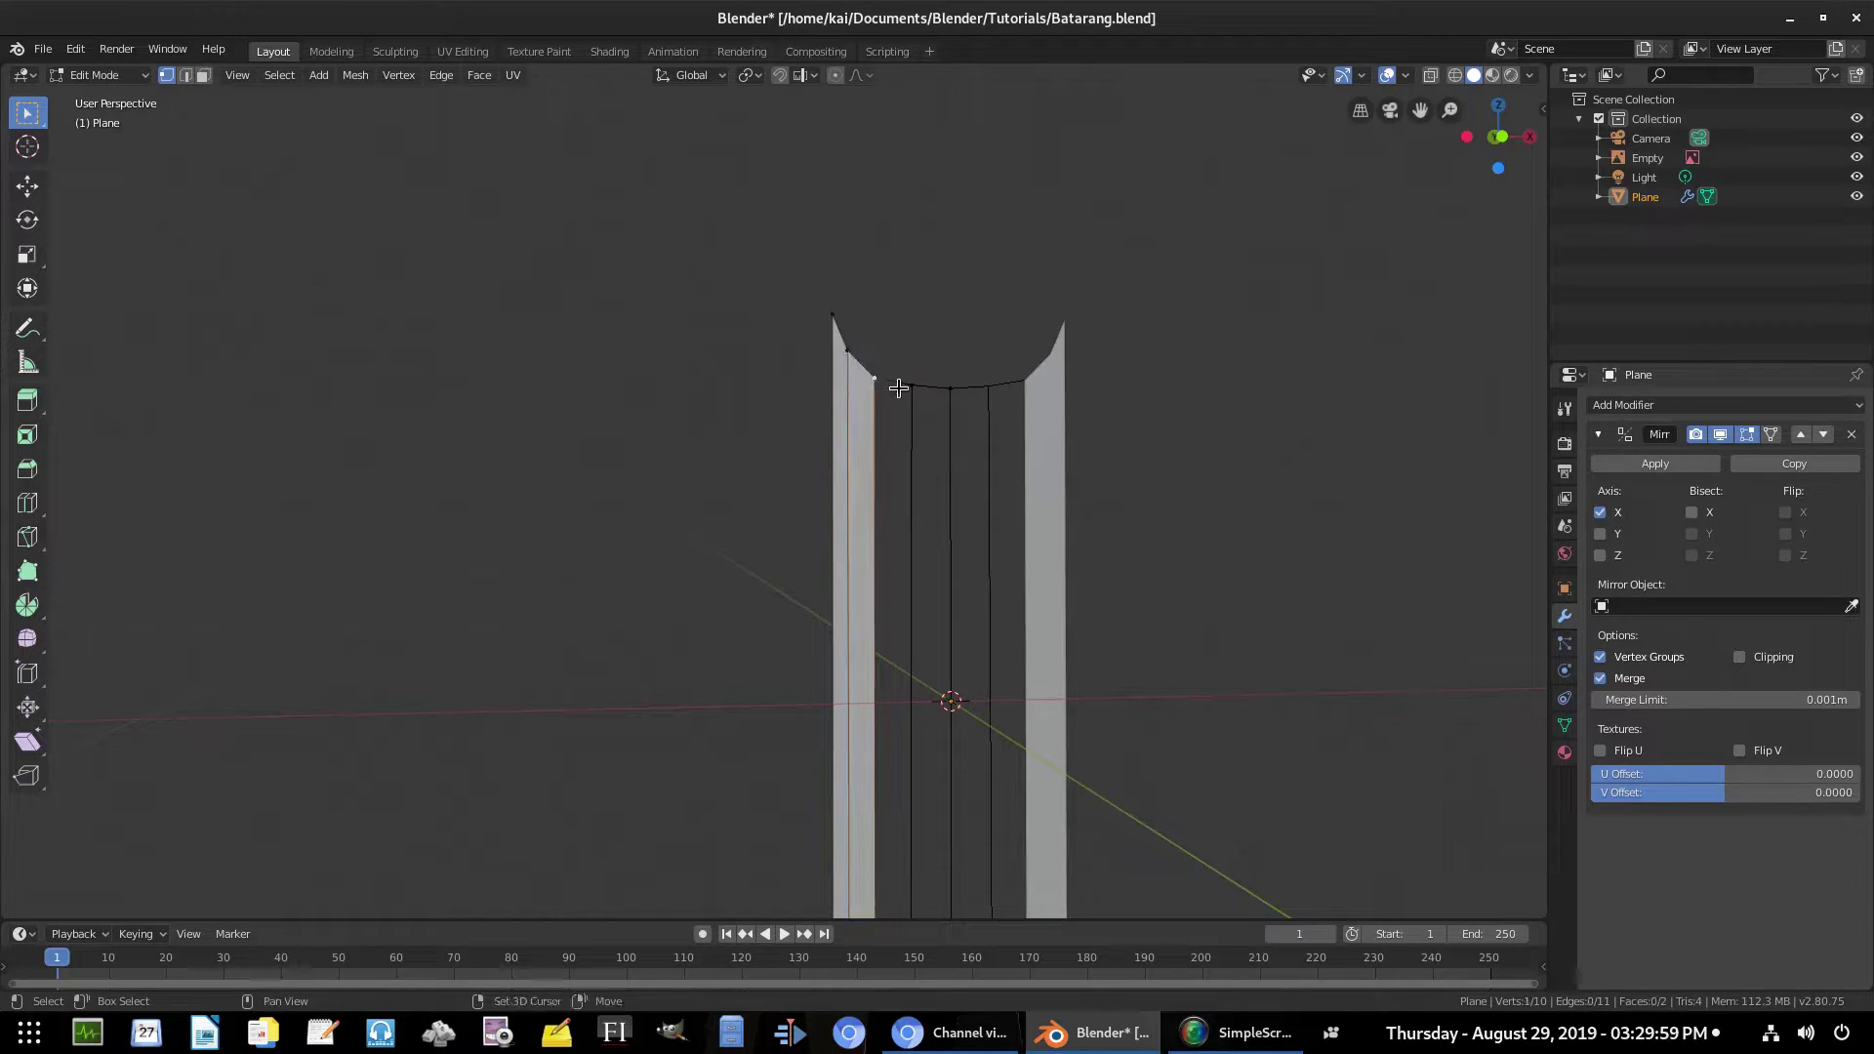
Fill the third strip, between the inner ear base edge and the vertical edge beside the centre line
{"action": "left_click", "coordinate": [910, 386], "text": "shift"}
{"action": "middle_click_drag", "start_coordinate": [888, 754], "coordinate": [855, 419], "text": "shift"}
{"action": "left_click", "coordinate": [845, 720], "text": "shift"}
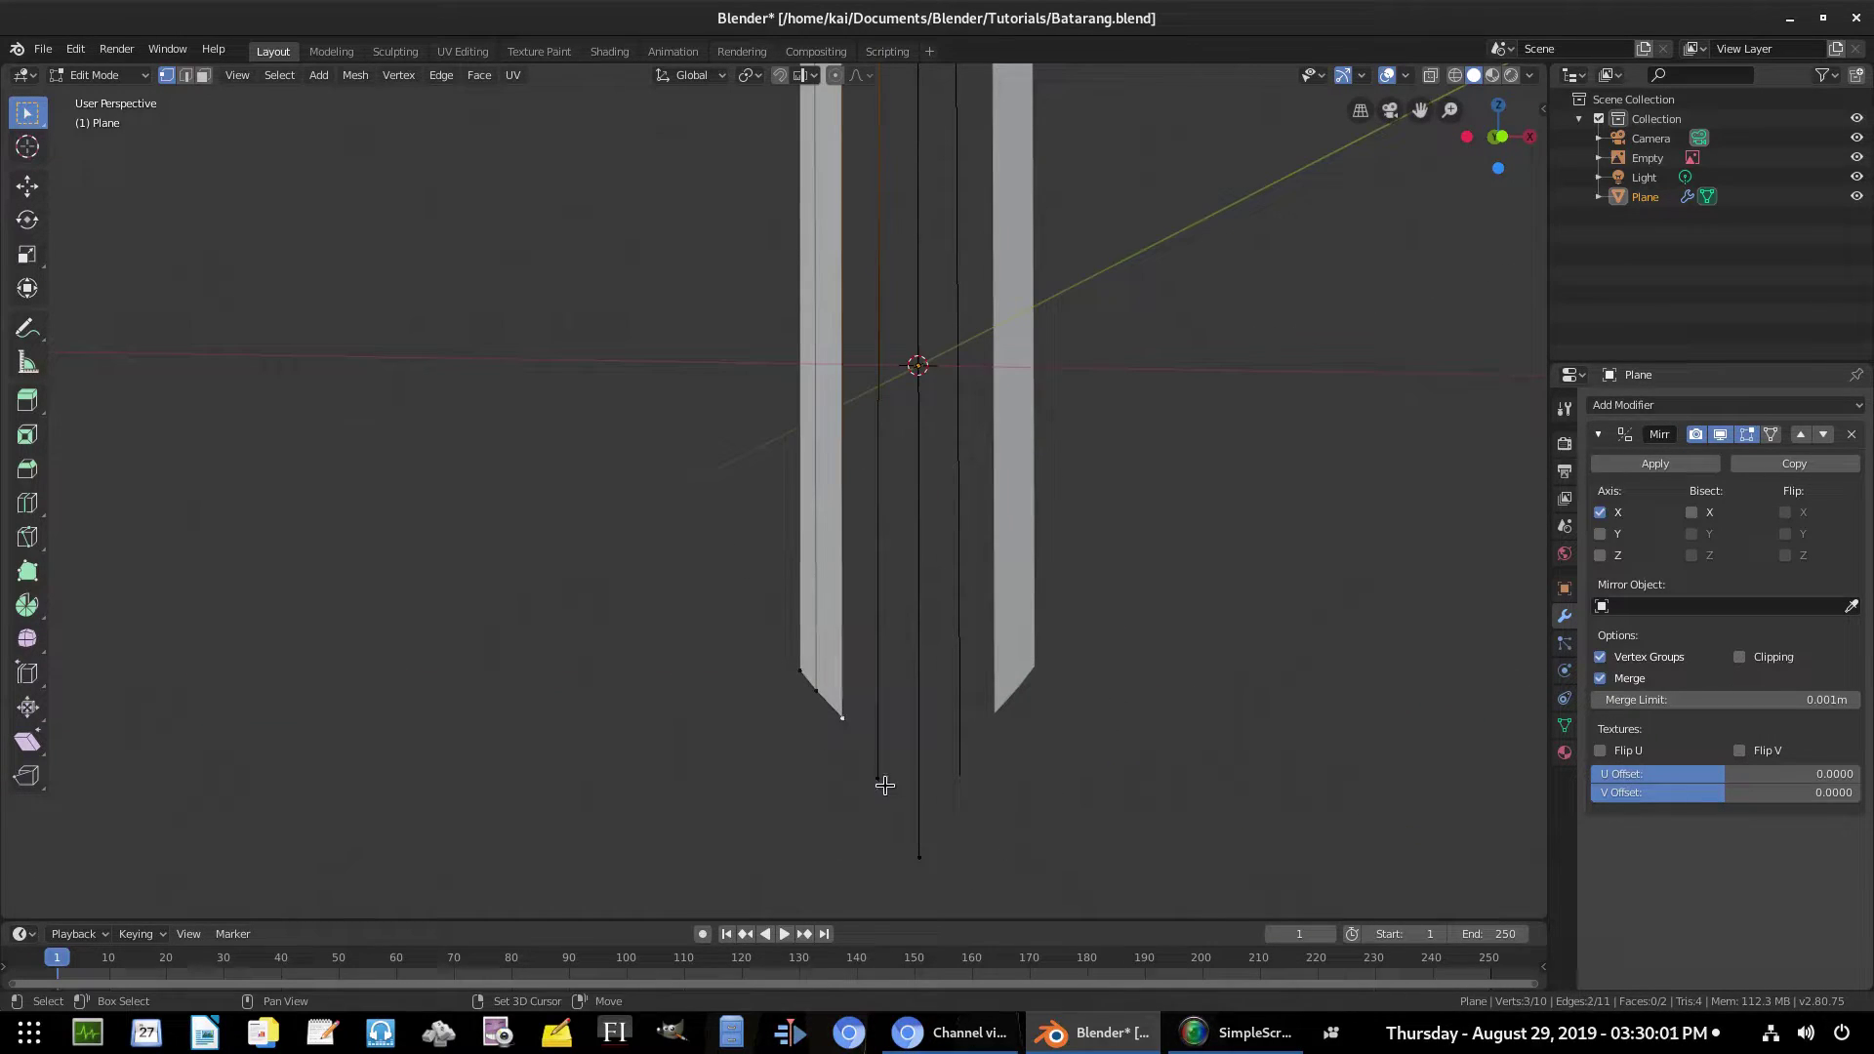
{"action": "left_click", "coordinate": [877, 778], "text": "shift"}
{"action": "key", "text": "f"}
Fill the last strip up to the centre line and return to the front view
{"action": "left_click", "coordinate": [883, 780]}
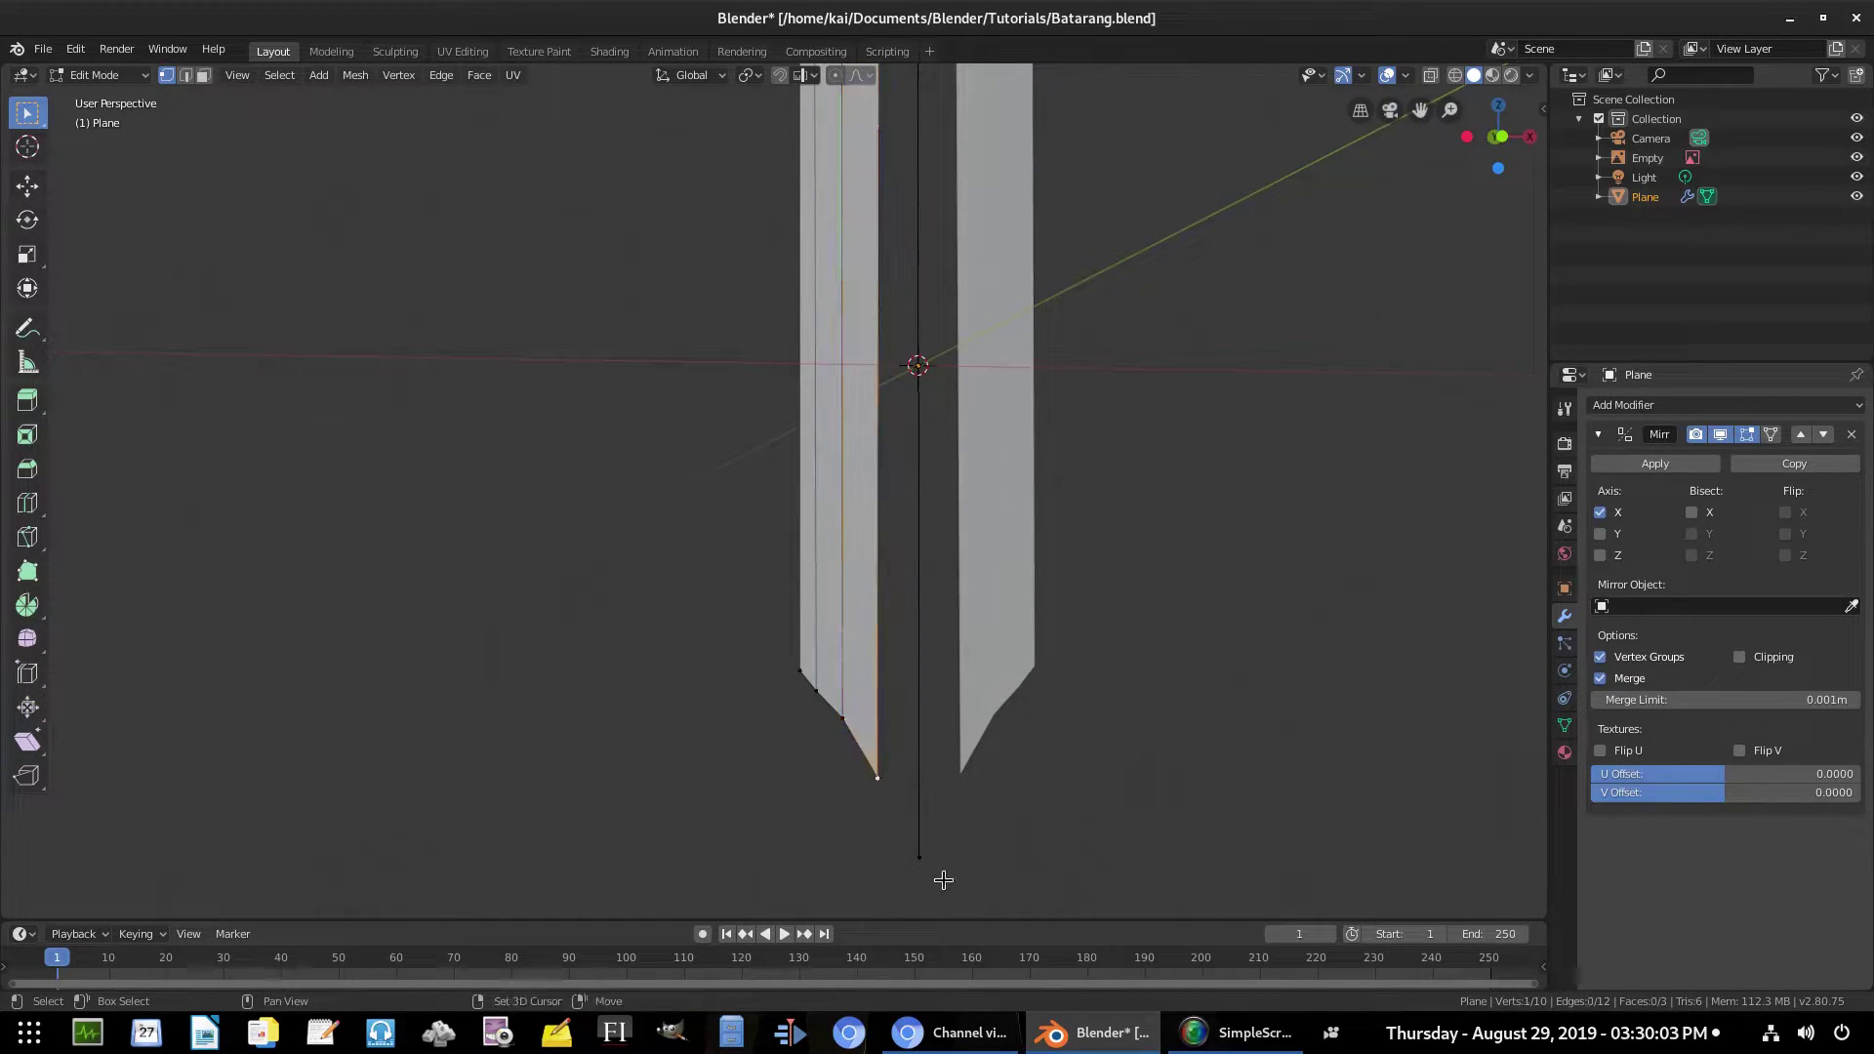
{"action": "left_click", "coordinate": [919, 858], "text": "shift"}
{"action": "middle_click_drag", "start_coordinate": [877, 379], "coordinate": [949, 556], "text": "shift"}
{"action": "left_click", "coordinate": [891, 374], "text": "shift"}
{"action": "left_click", "coordinate": [933, 367], "text": "shift"}
{"action": "key", "text": "f"}
{"action": "scroll", "coordinate": [976, 647], "scroll_direction": "down", "scroll_amount": 2}
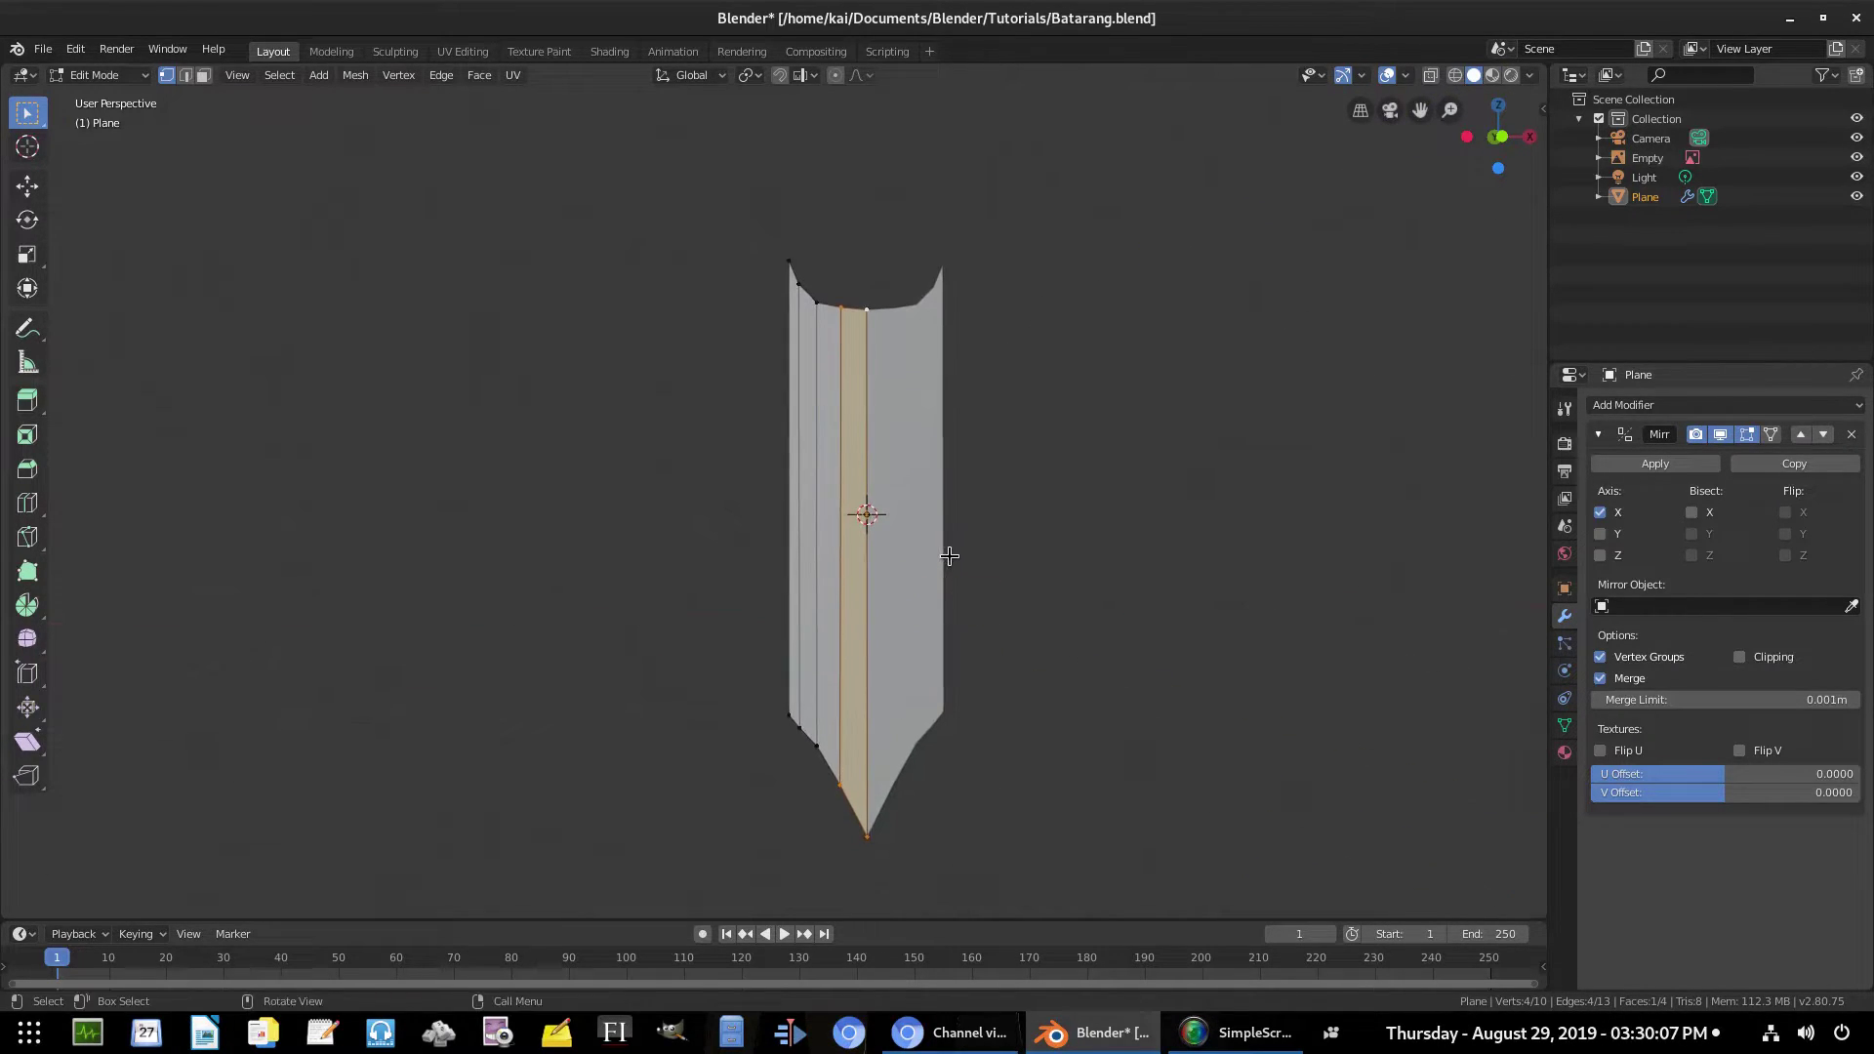
{"action": "key", "text": "KP_1"}
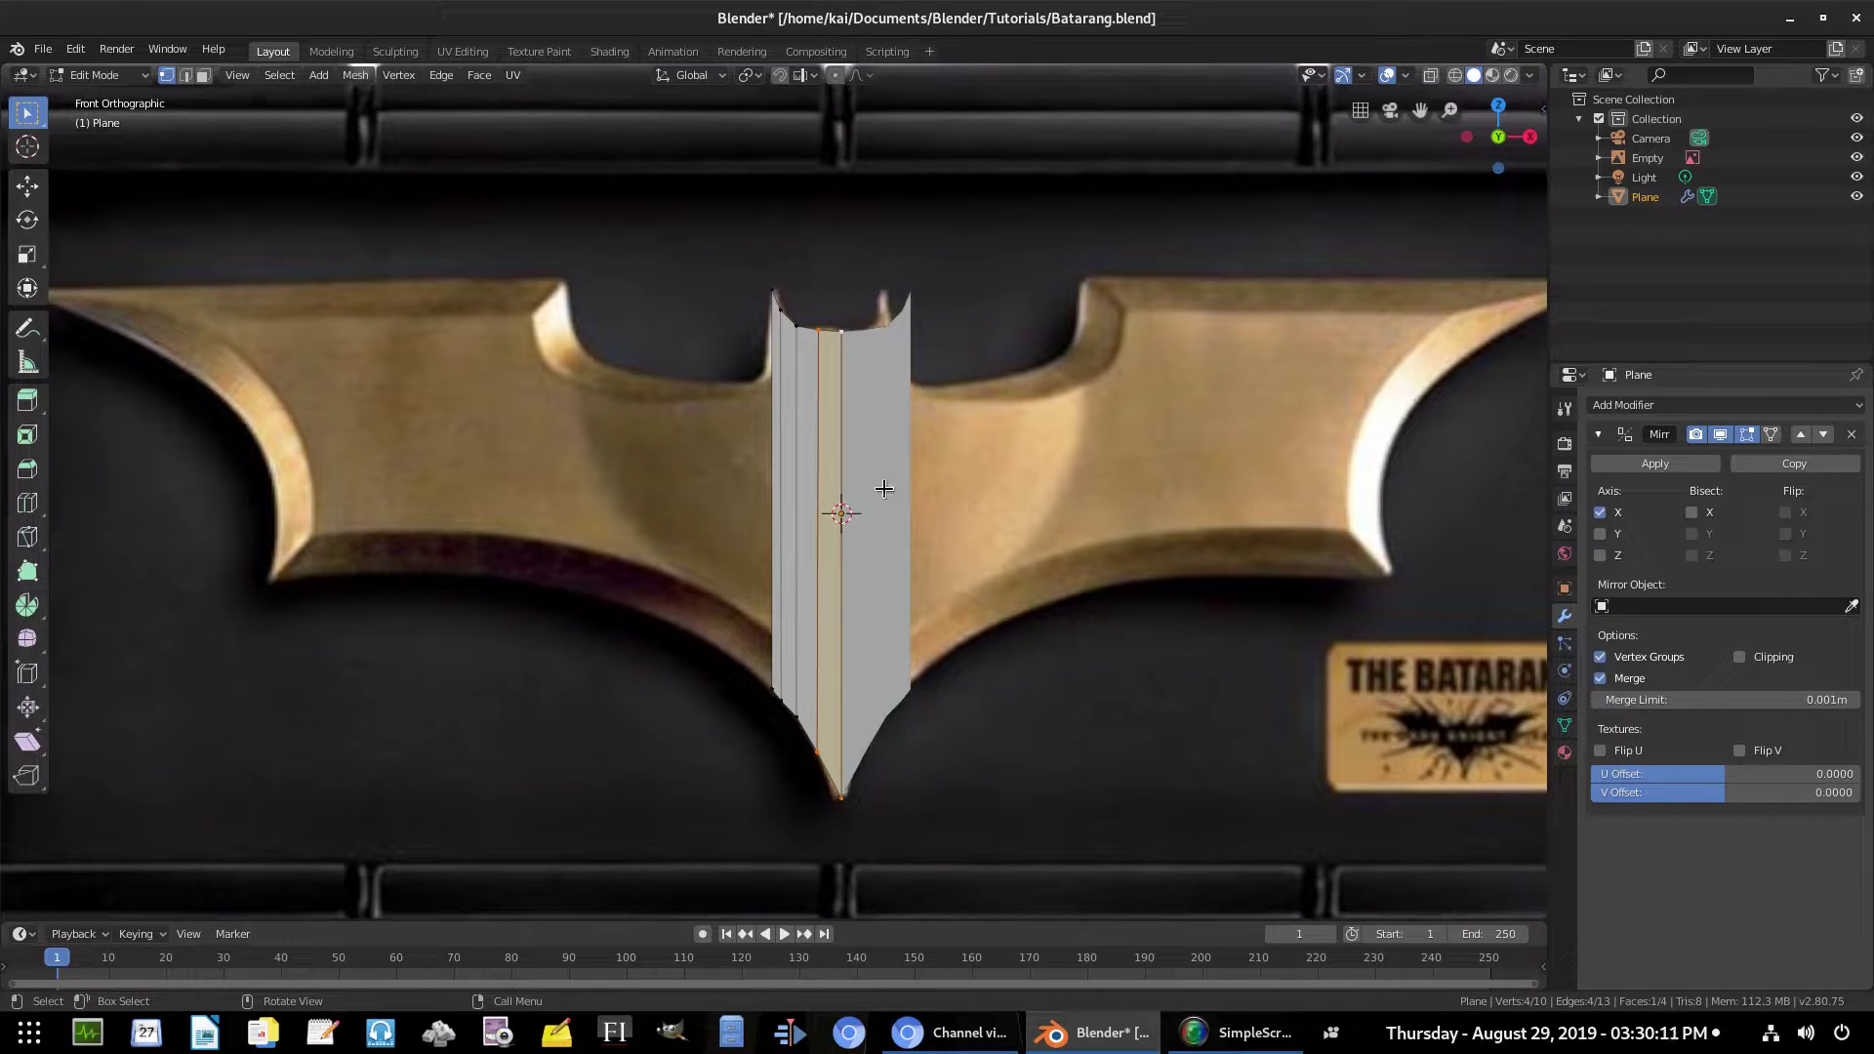
{"action": "scroll", "coordinate": [806, 455], "scroll_direction": "up", "scroll_amount": 1}
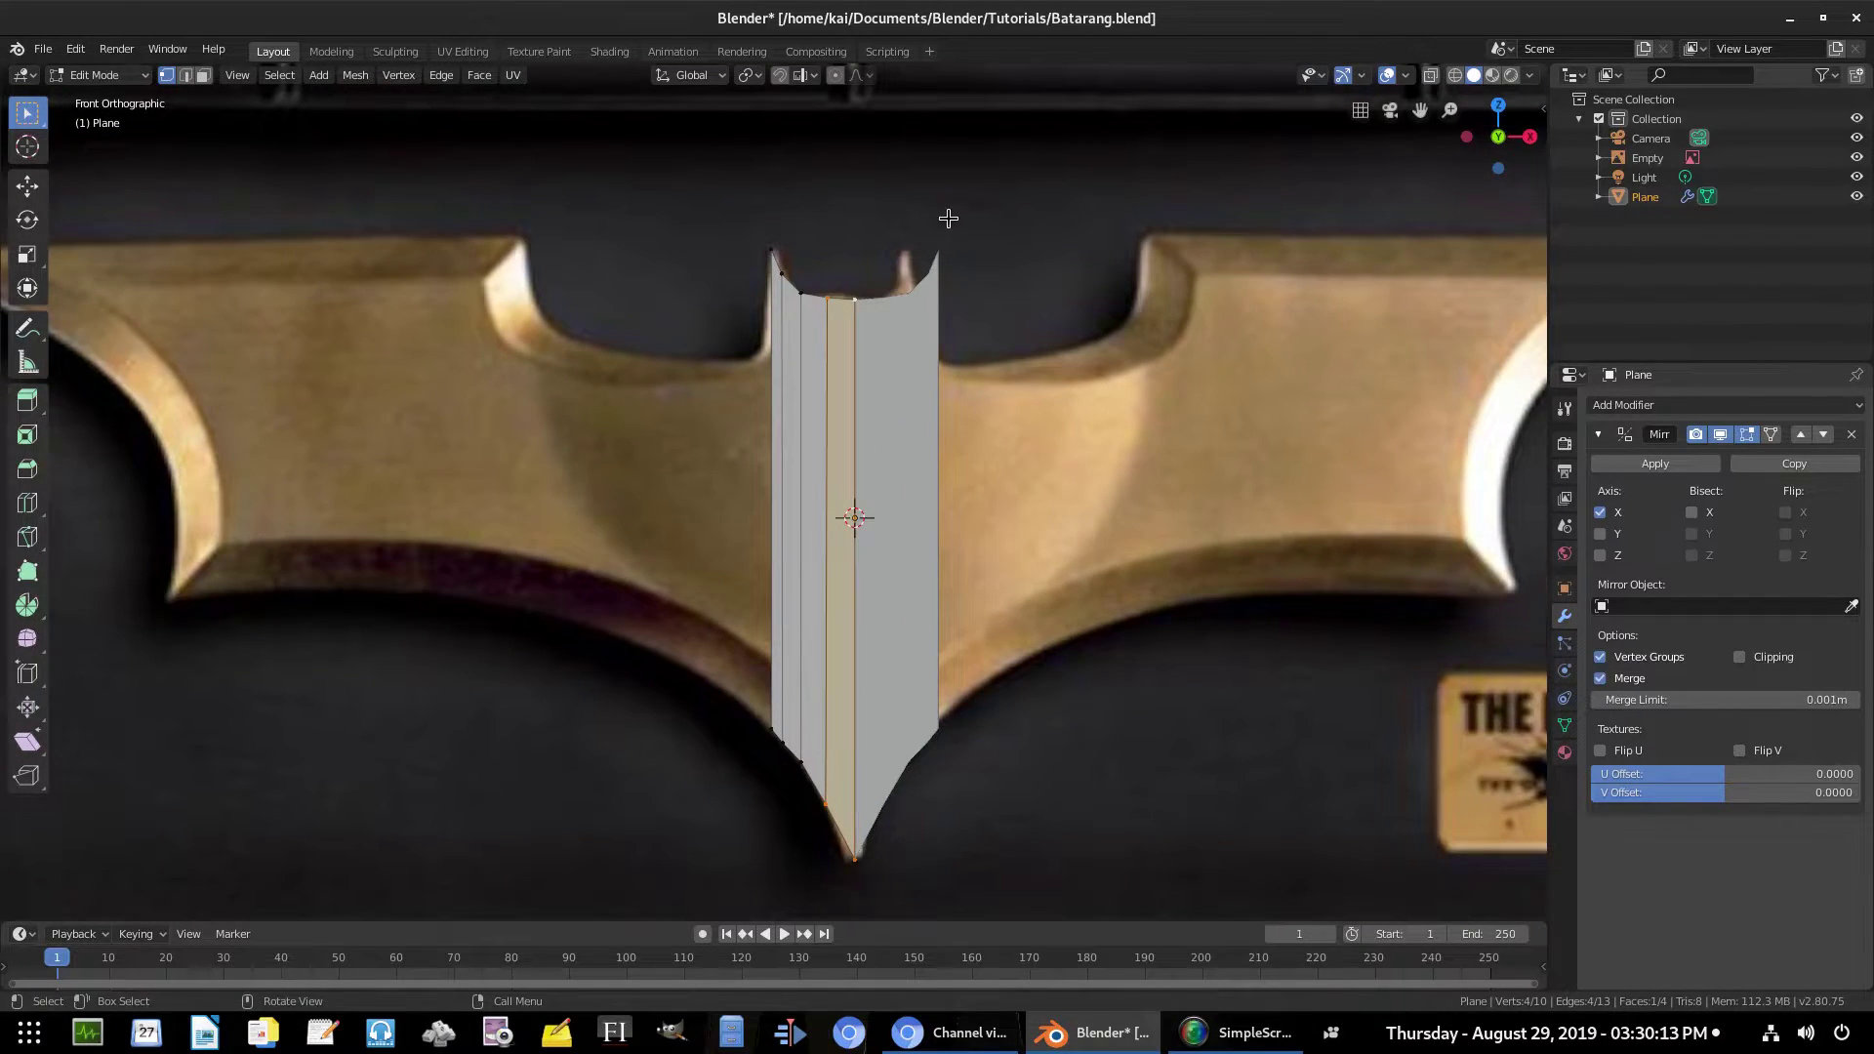
Examine the reference's head, ears and wing outline around the filled body strips
{"action": "scroll", "coordinate": [948, 219], "scroll_direction": "up", "scroll_amount": 3}
{"action": "middle_click_drag", "start_coordinate": [901, 362], "coordinate": [793, 808], "text": "shift"}
{"action": "scroll", "coordinate": [862, 611], "scroll_direction": "up", "scroll_amount": 2}
{"action": "middle_click_drag", "start_coordinate": [669, 609], "coordinate": [799, 481], "text": "shift"}
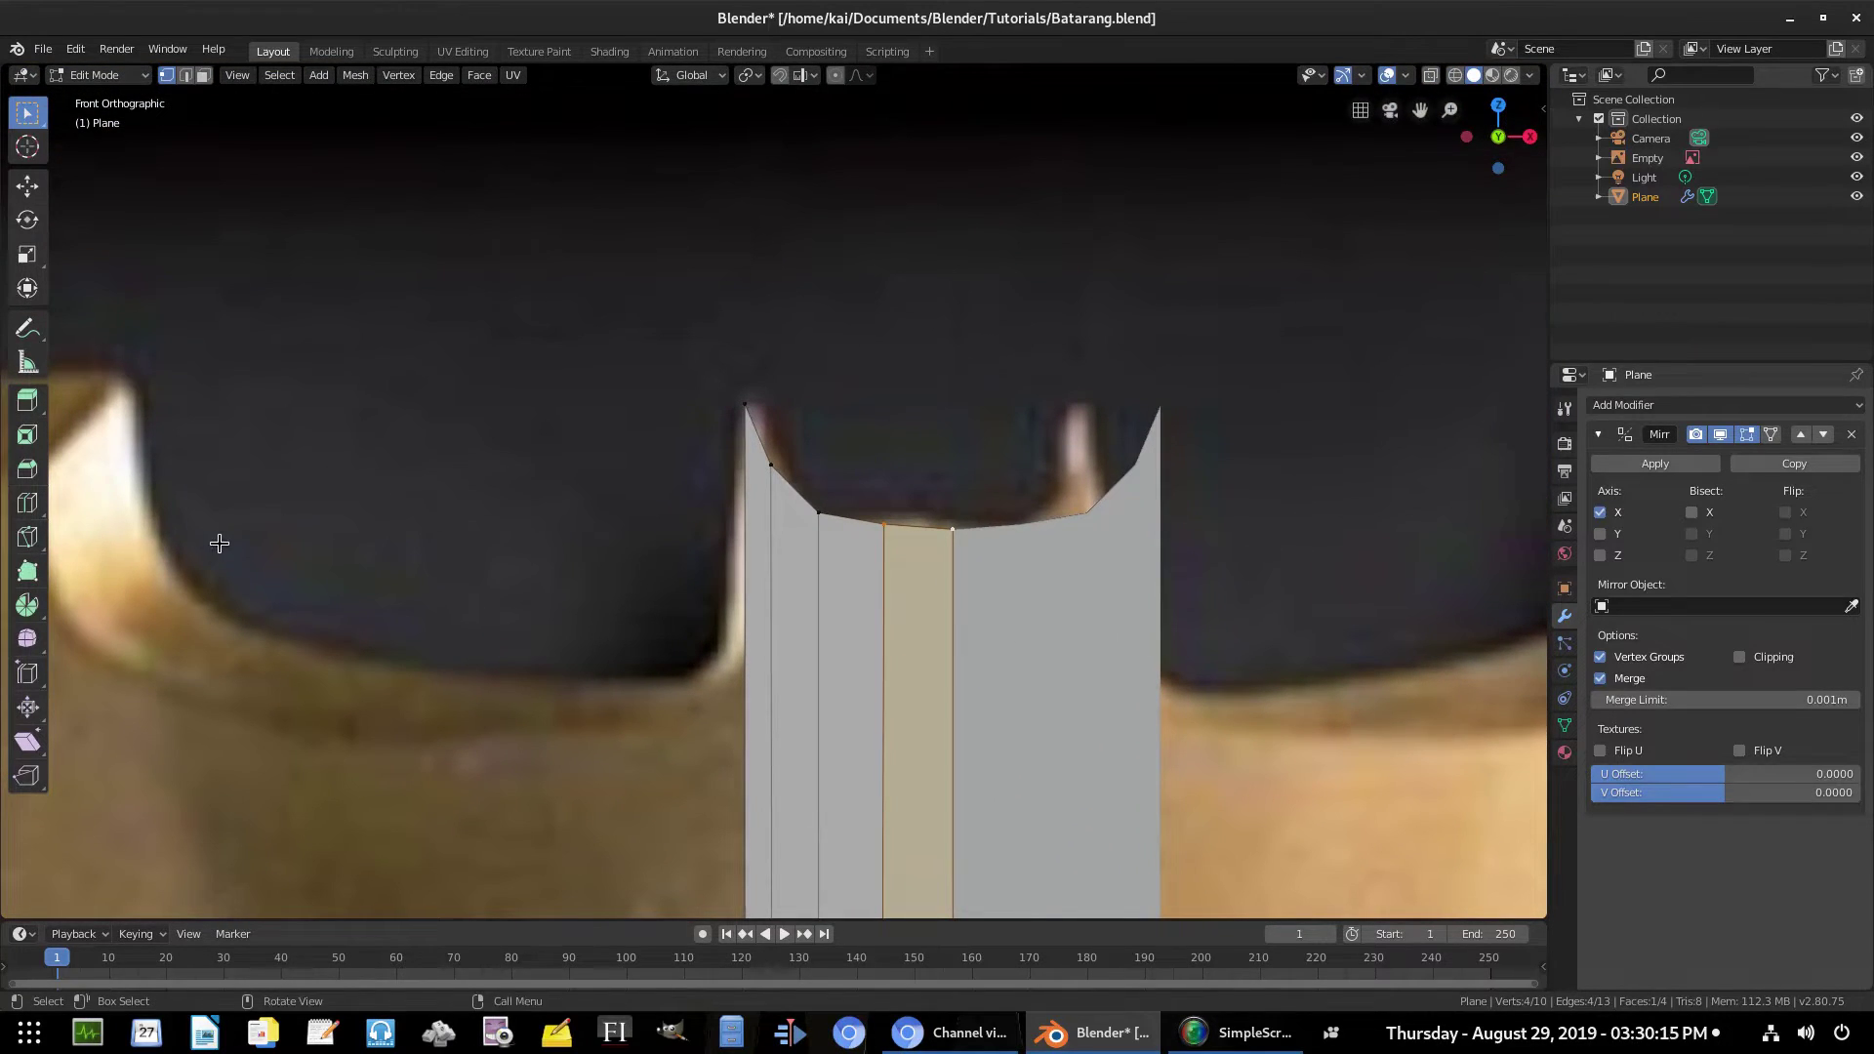
{"action": "scroll", "coordinate": [219, 543], "scroll_direction": "down", "scroll_amount": 3}
{"action": "middle_click_drag", "start_coordinate": [478, 565], "coordinate": [889, 459], "text": "shift"}
{"action": "scroll", "coordinate": [1114, 615], "scroll_direction": "down", "scroll_amount": 2}
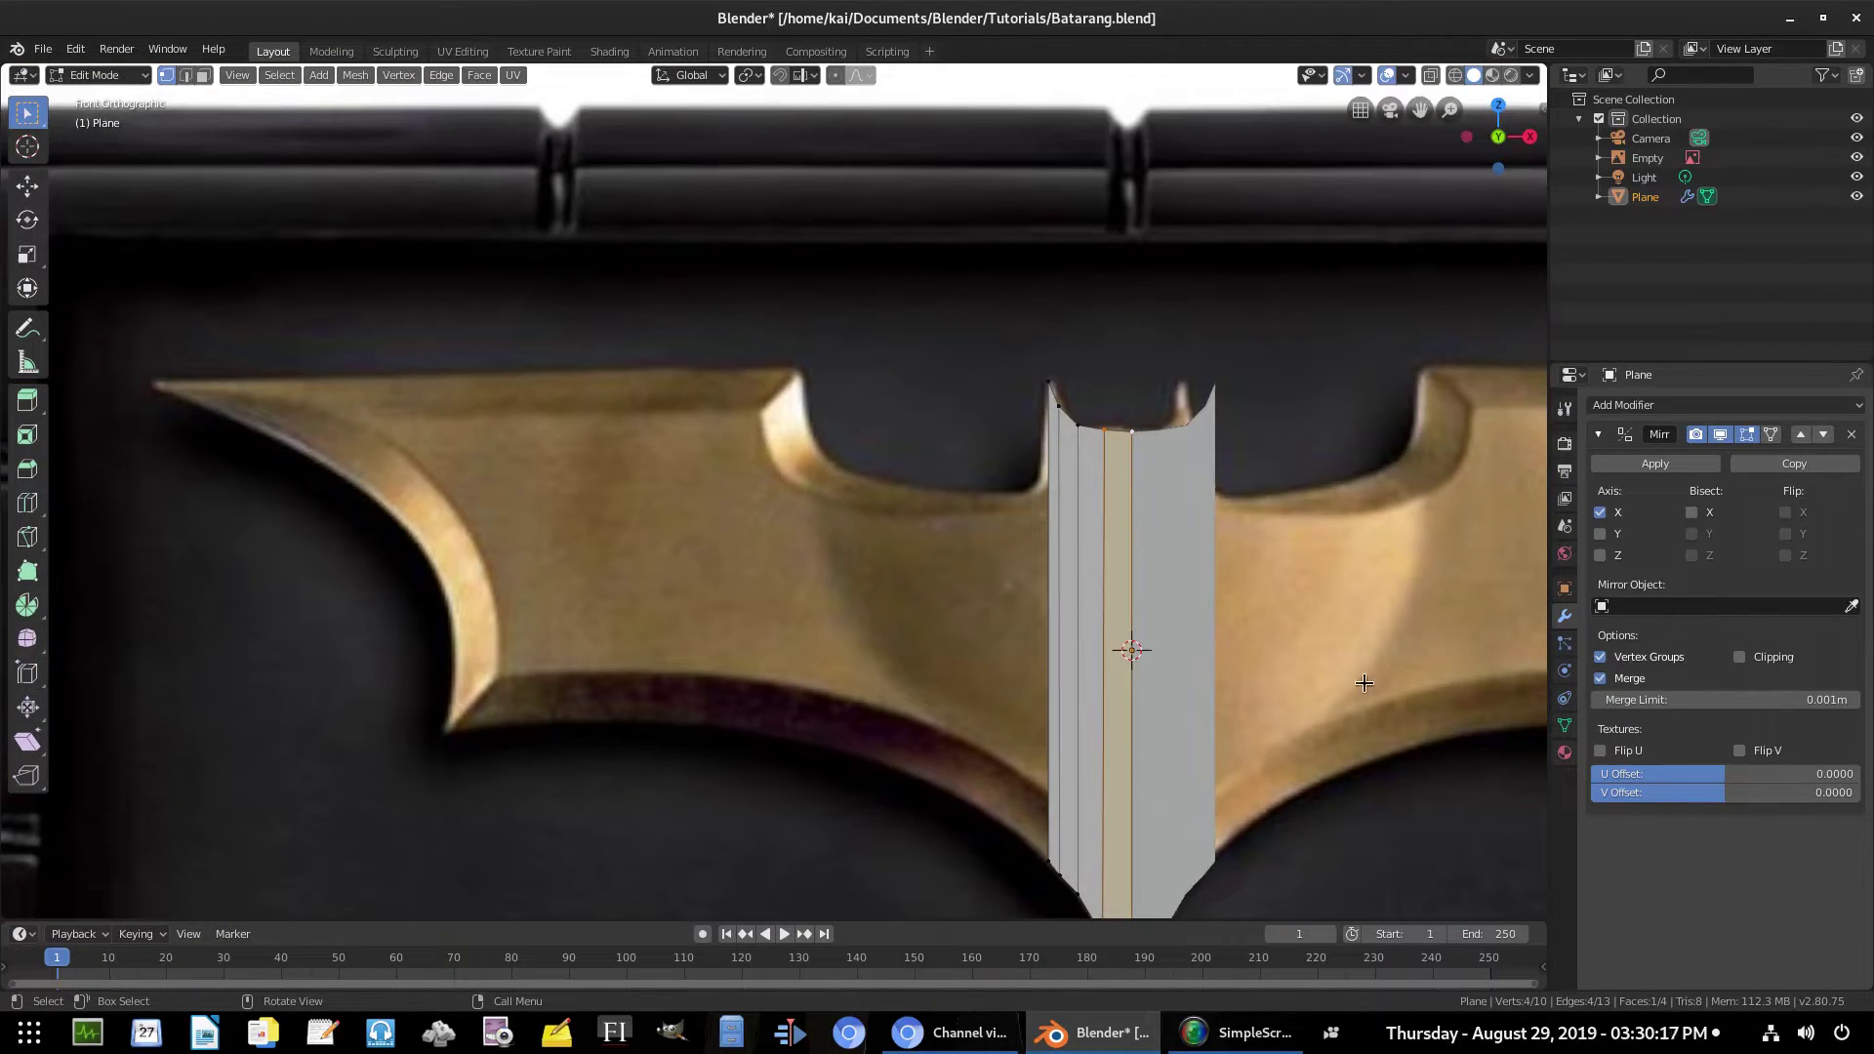
{"action": "scroll", "coordinate": [1418, 602], "scroll_direction": "down", "scroll_amount": 3}
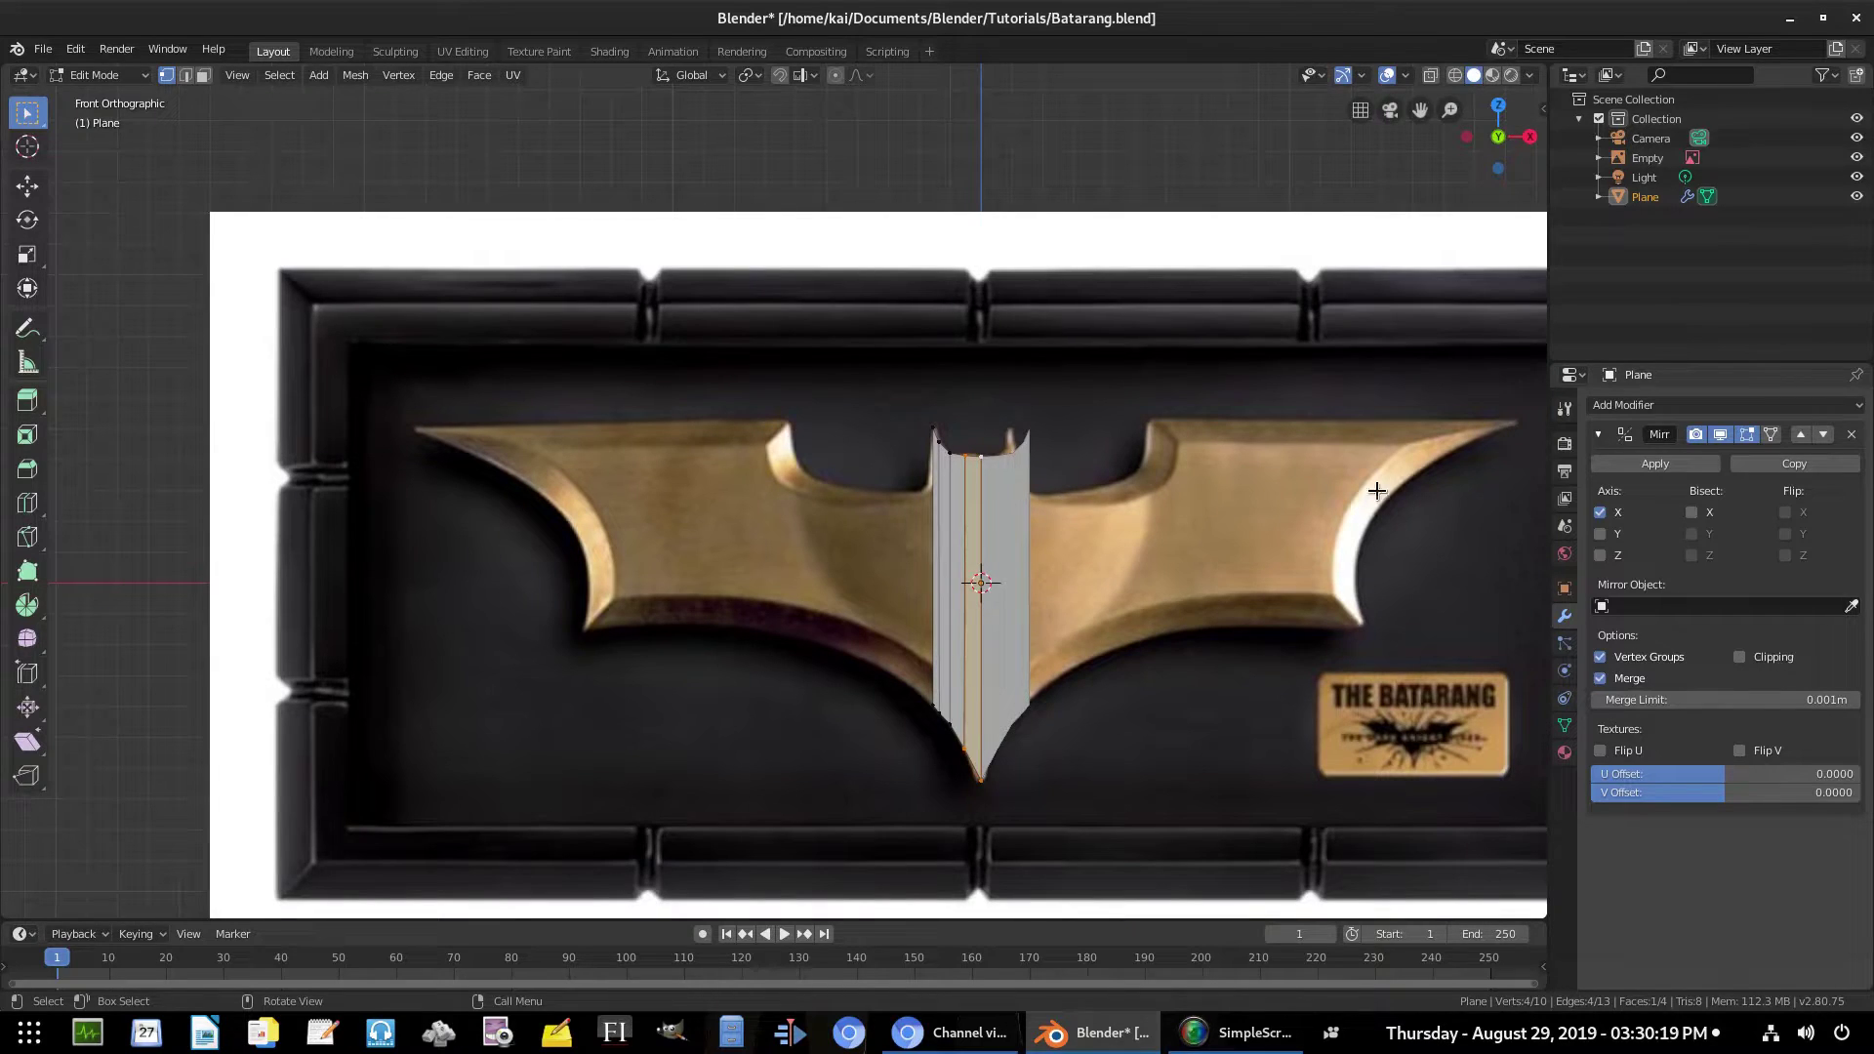
Move the upper vertices at the inner ear base and midway up the ear inward to follow the reference's ear curve
{"action": "scroll", "coordinate": [1172, 665], "scroll_direction": "up", "scroll_amount": 3}
{"action": "middle_click_drag", "start_coordinate": [1289, 720], "coordinate": [945, 862], "text": "shift"}
{"action": "scroll", "coordinate": [991, 553], "scroll_direction": "up", "scroll_amount": 3}
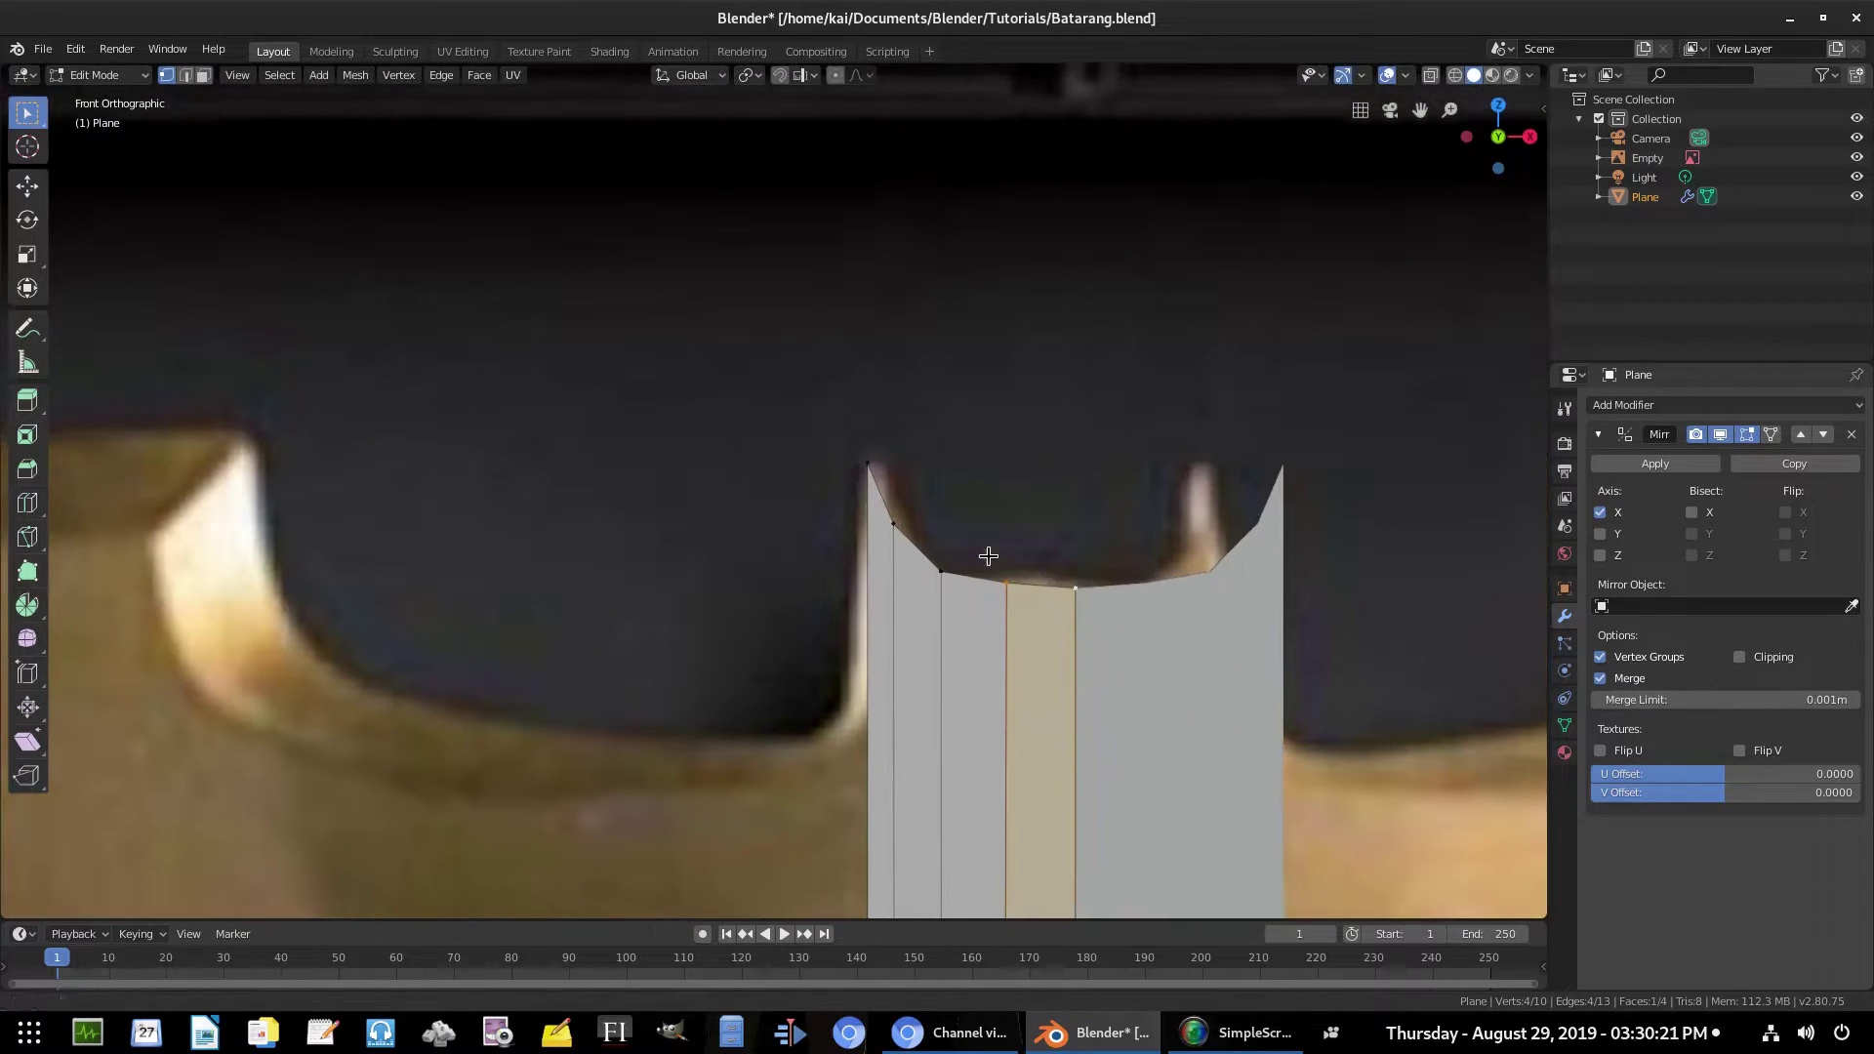
{"action": "left_click", "coordinate": [812, 518]}
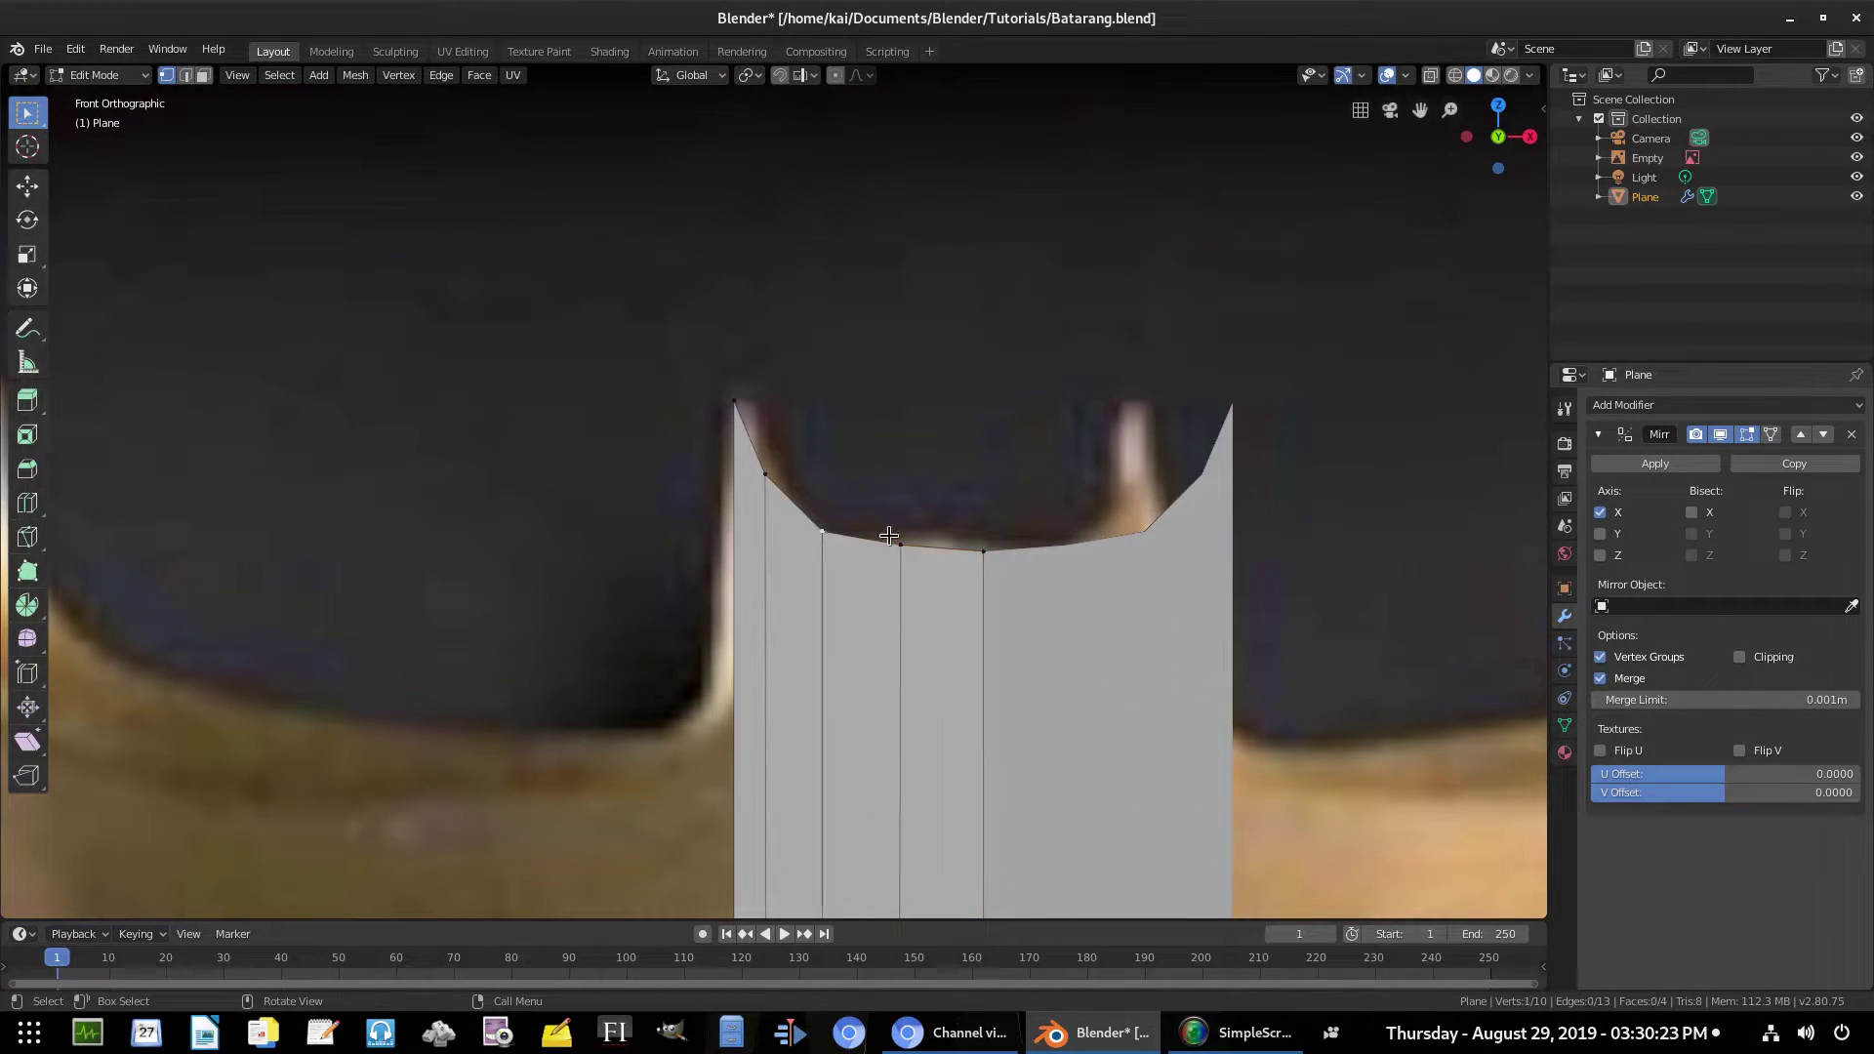
{"action": "key", "text": "g"}
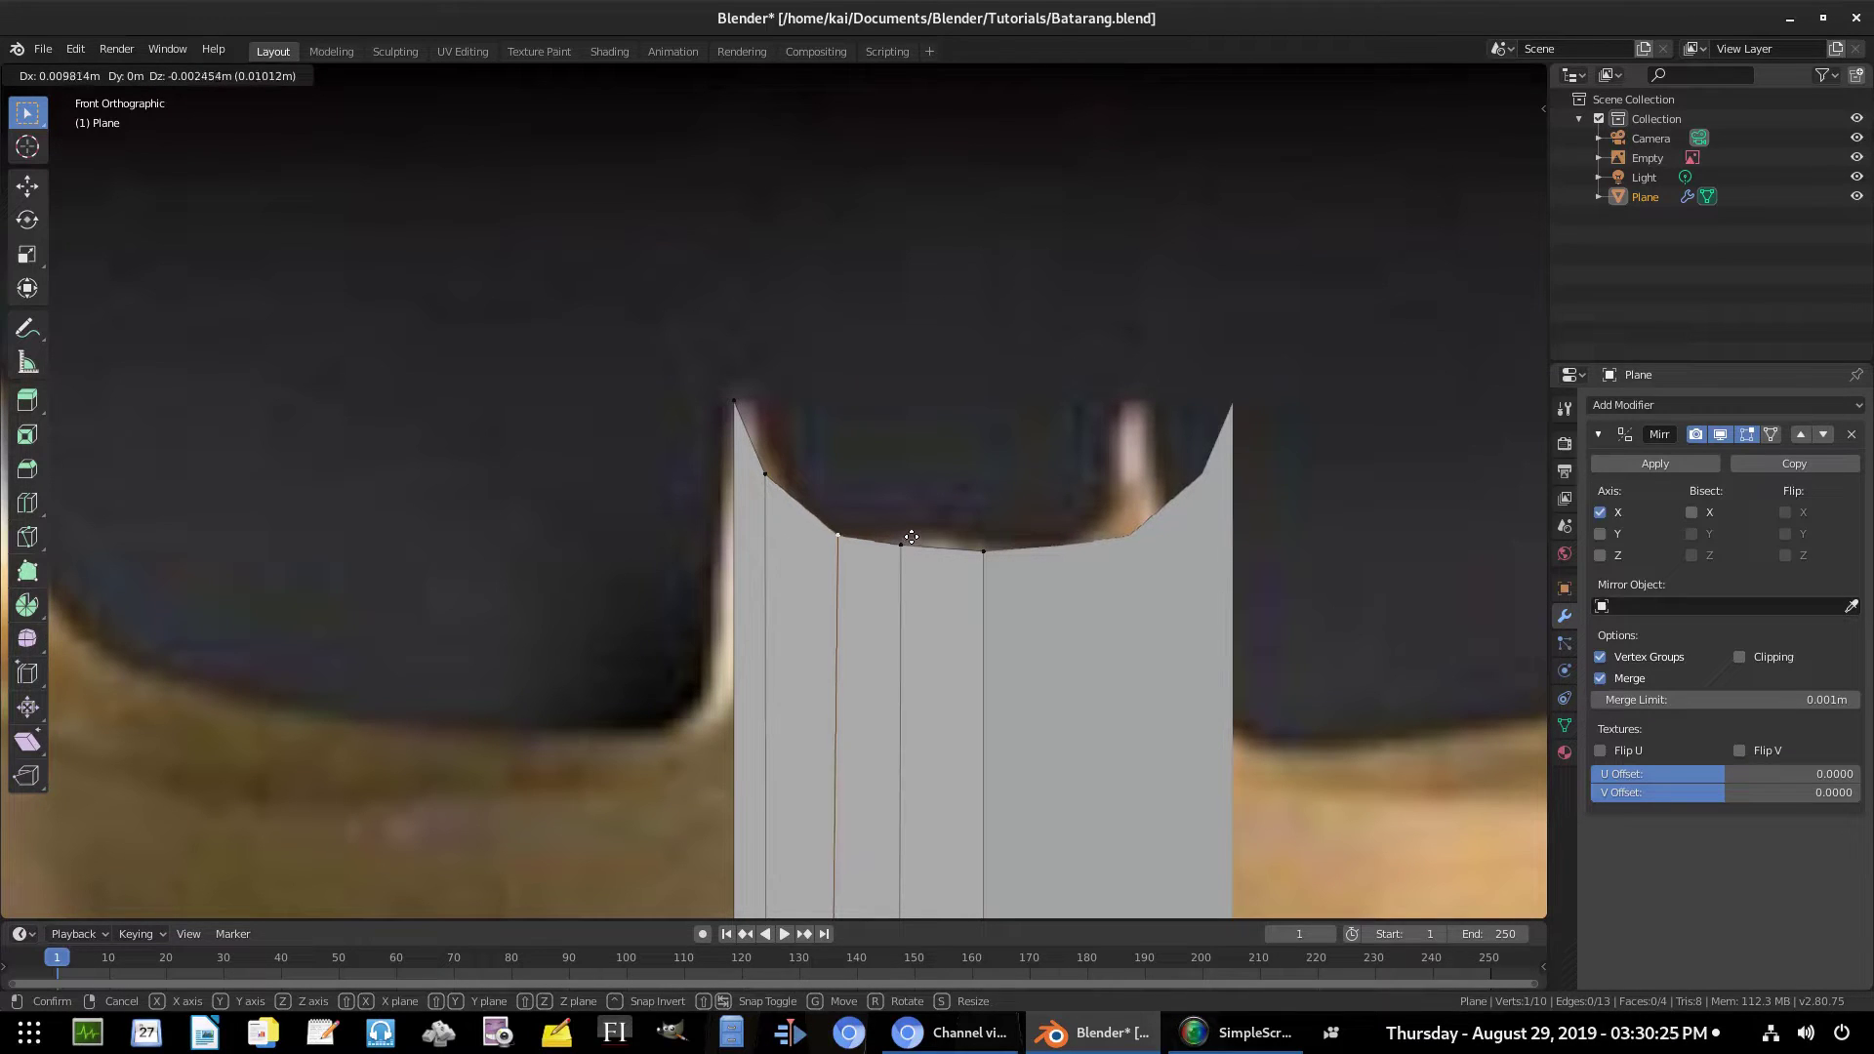
{"action": "left_click", "coordinate": [910, 533]}
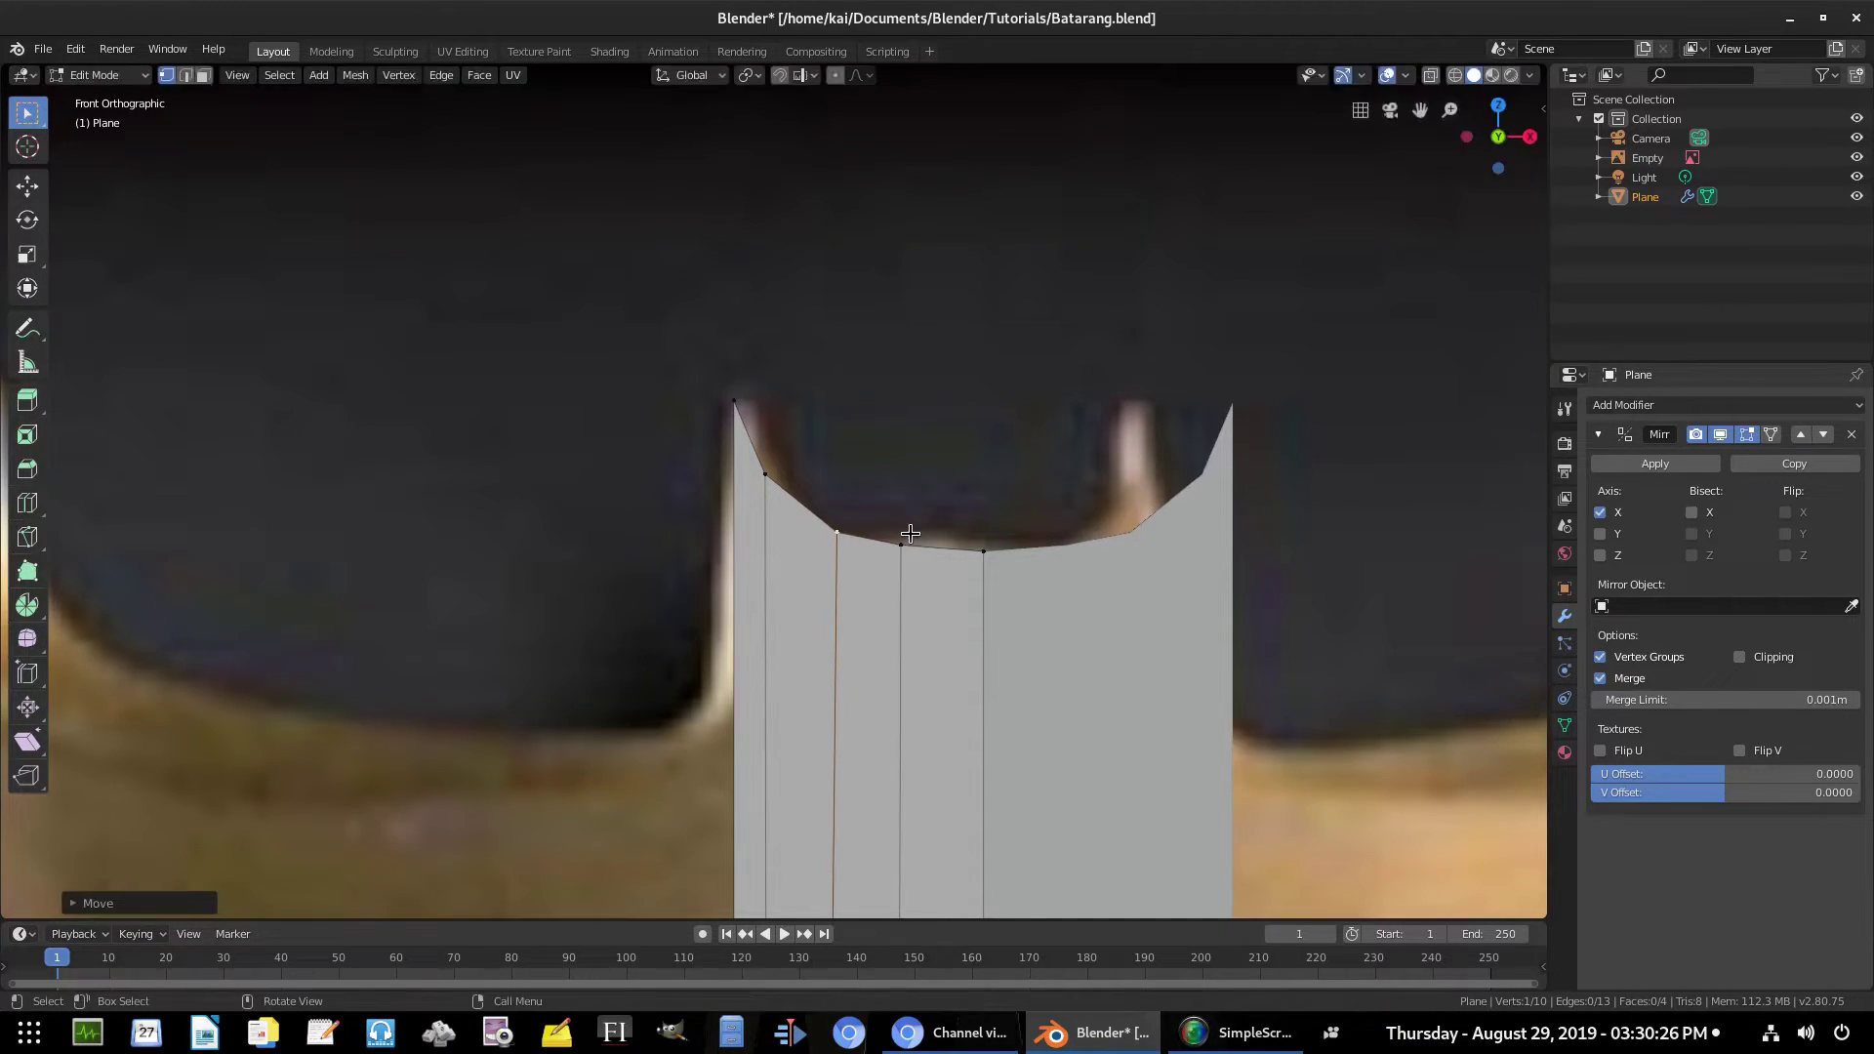
{"action": "left_click", "coordinate": [771, 470]}
{"action": "key", "text": "g"}
{"action": "left_click", "coordinate": [1031, 507]}
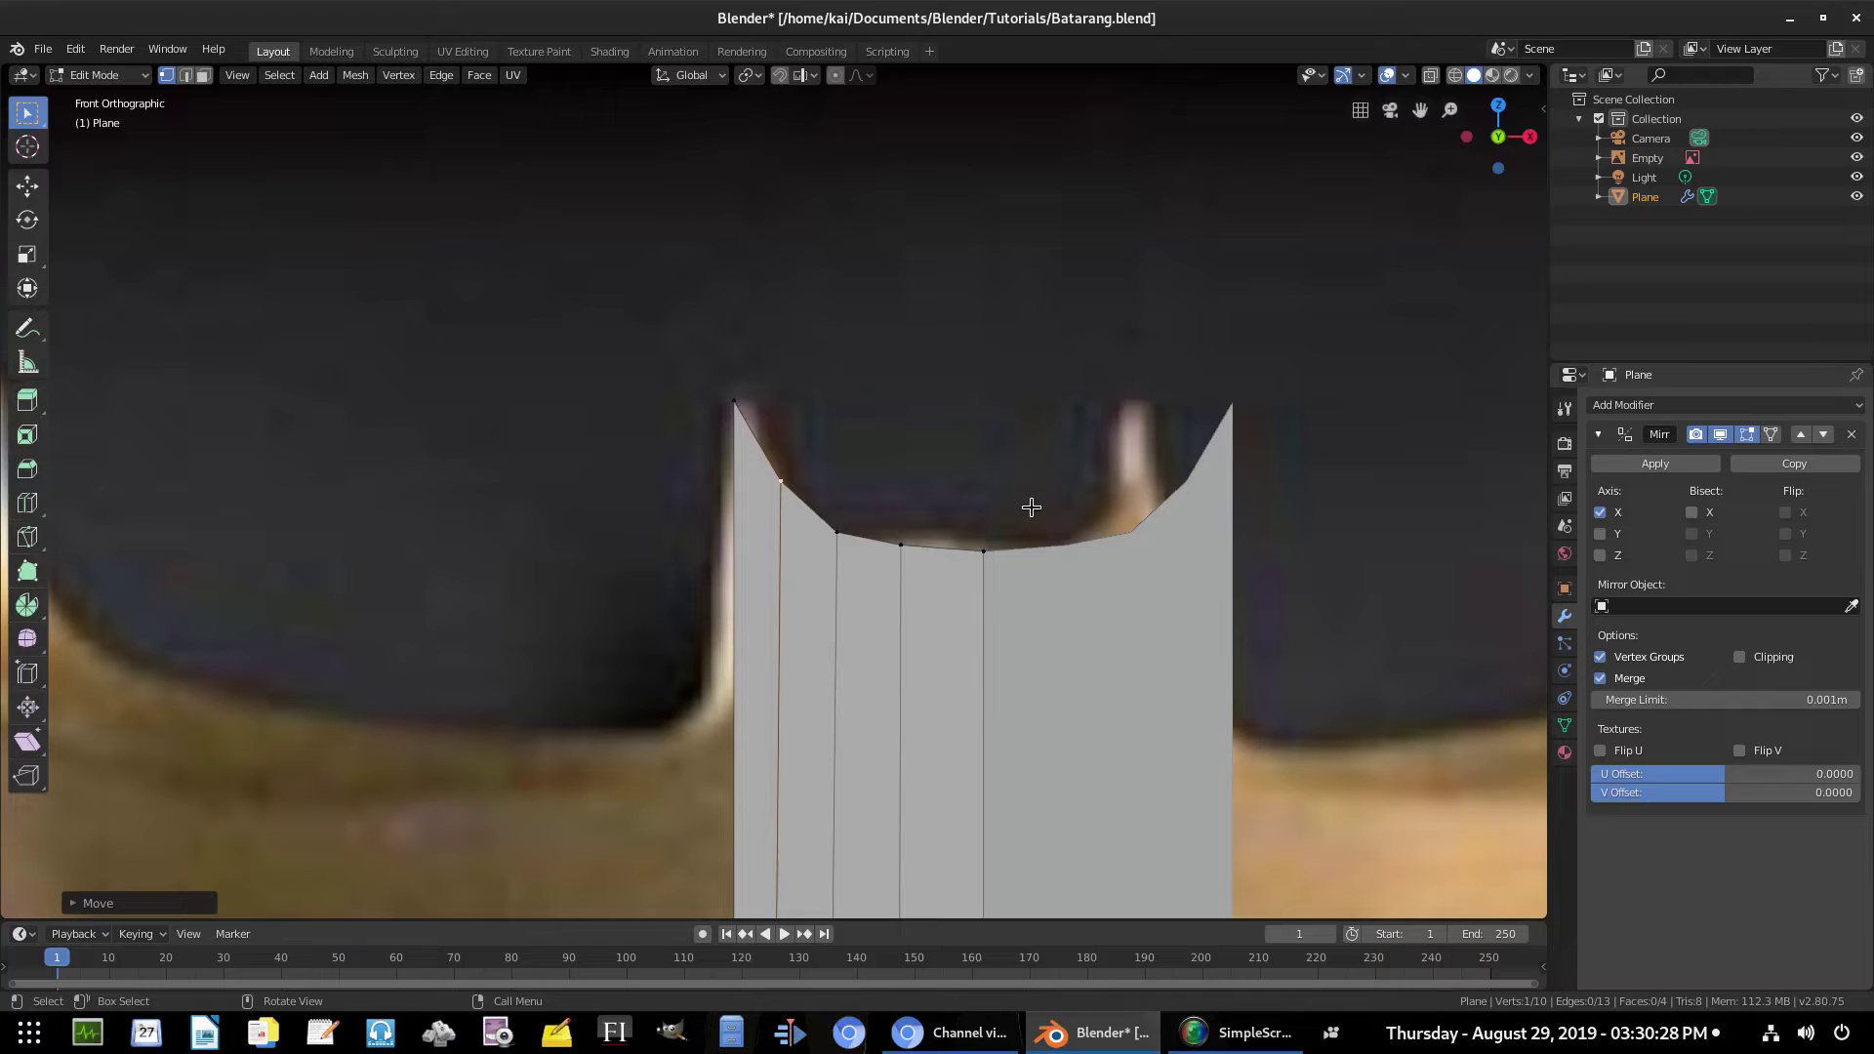
Fine-tune the inner ear-base vertex, its neighbour and the top centre vertex along the head's upper edge
{"action": "left_click", "coordinate": [838, 526]}
{"action": "key", "text": "g"}
{"action": "left_click", "coordinate": [835, 525]}
{"action": "left_click", "coordinate": [908, 548]}
{"action": "key", "text": "g"}
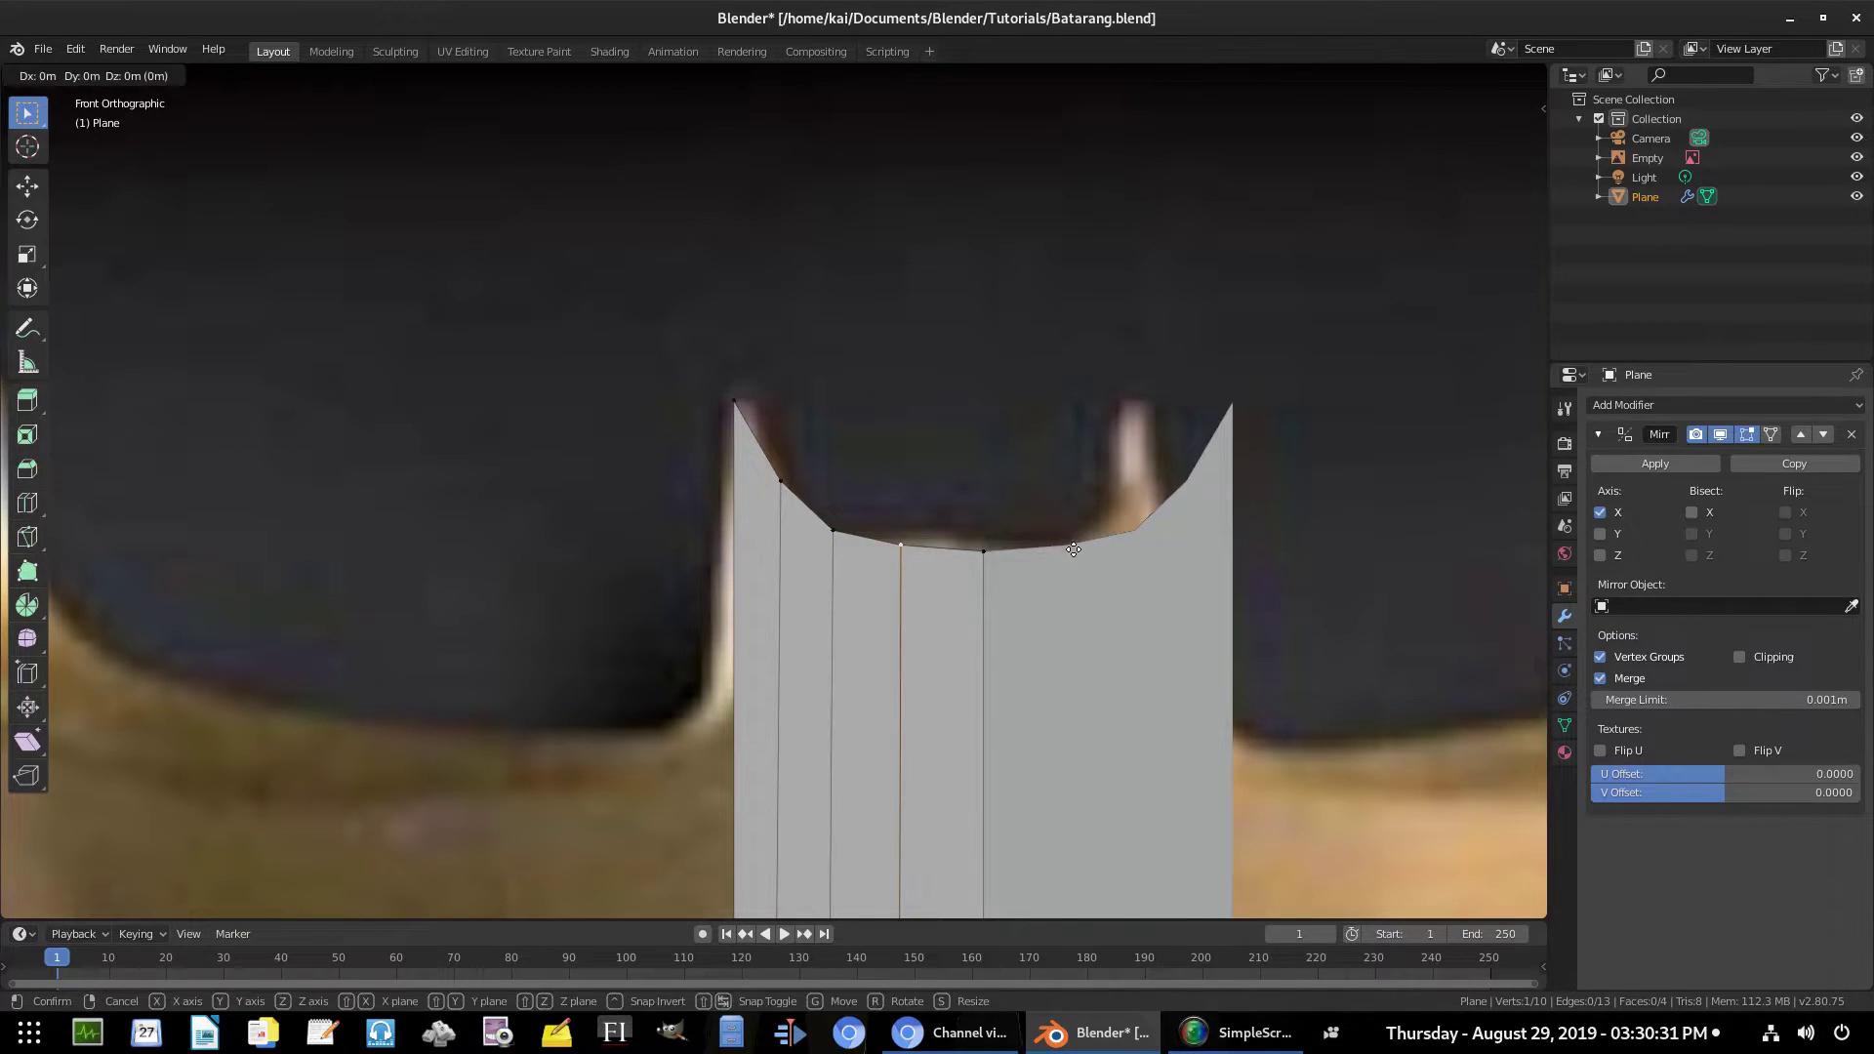
{"action": "left_click", "coordinate": [1072, 547]}
{"action": "left_click", "coordinate": [983, 548]}
{"action": "key", "text": "g"}
{"action": "left_click", "coordinate": [1042, 537]}
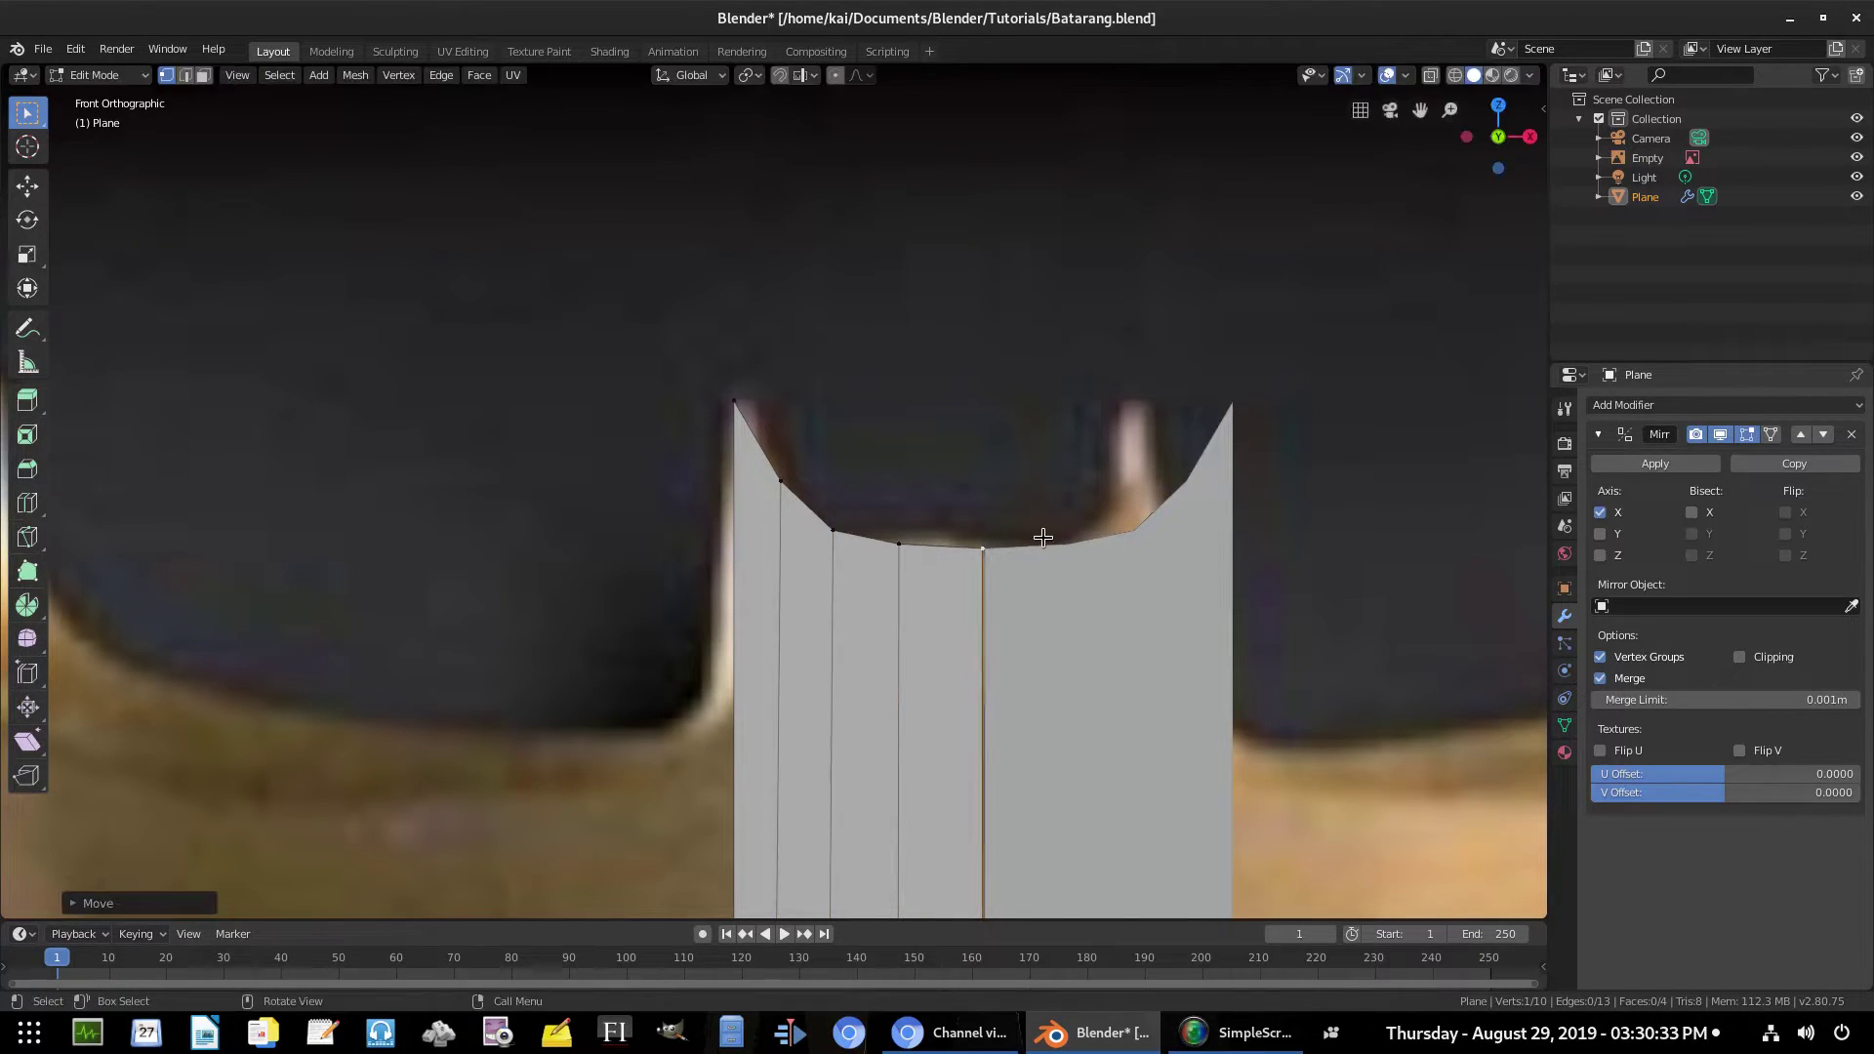
Enable Clipping on the Mirror modifier and move the top centre vertex slightly down
{"action": "key", "text": "g"}
{"action": "right_click", "coordinate": [1028, 535]}
{"action": "left_click", "coordinate": [1742, 655]}
{"action": "key", "text": "g"}
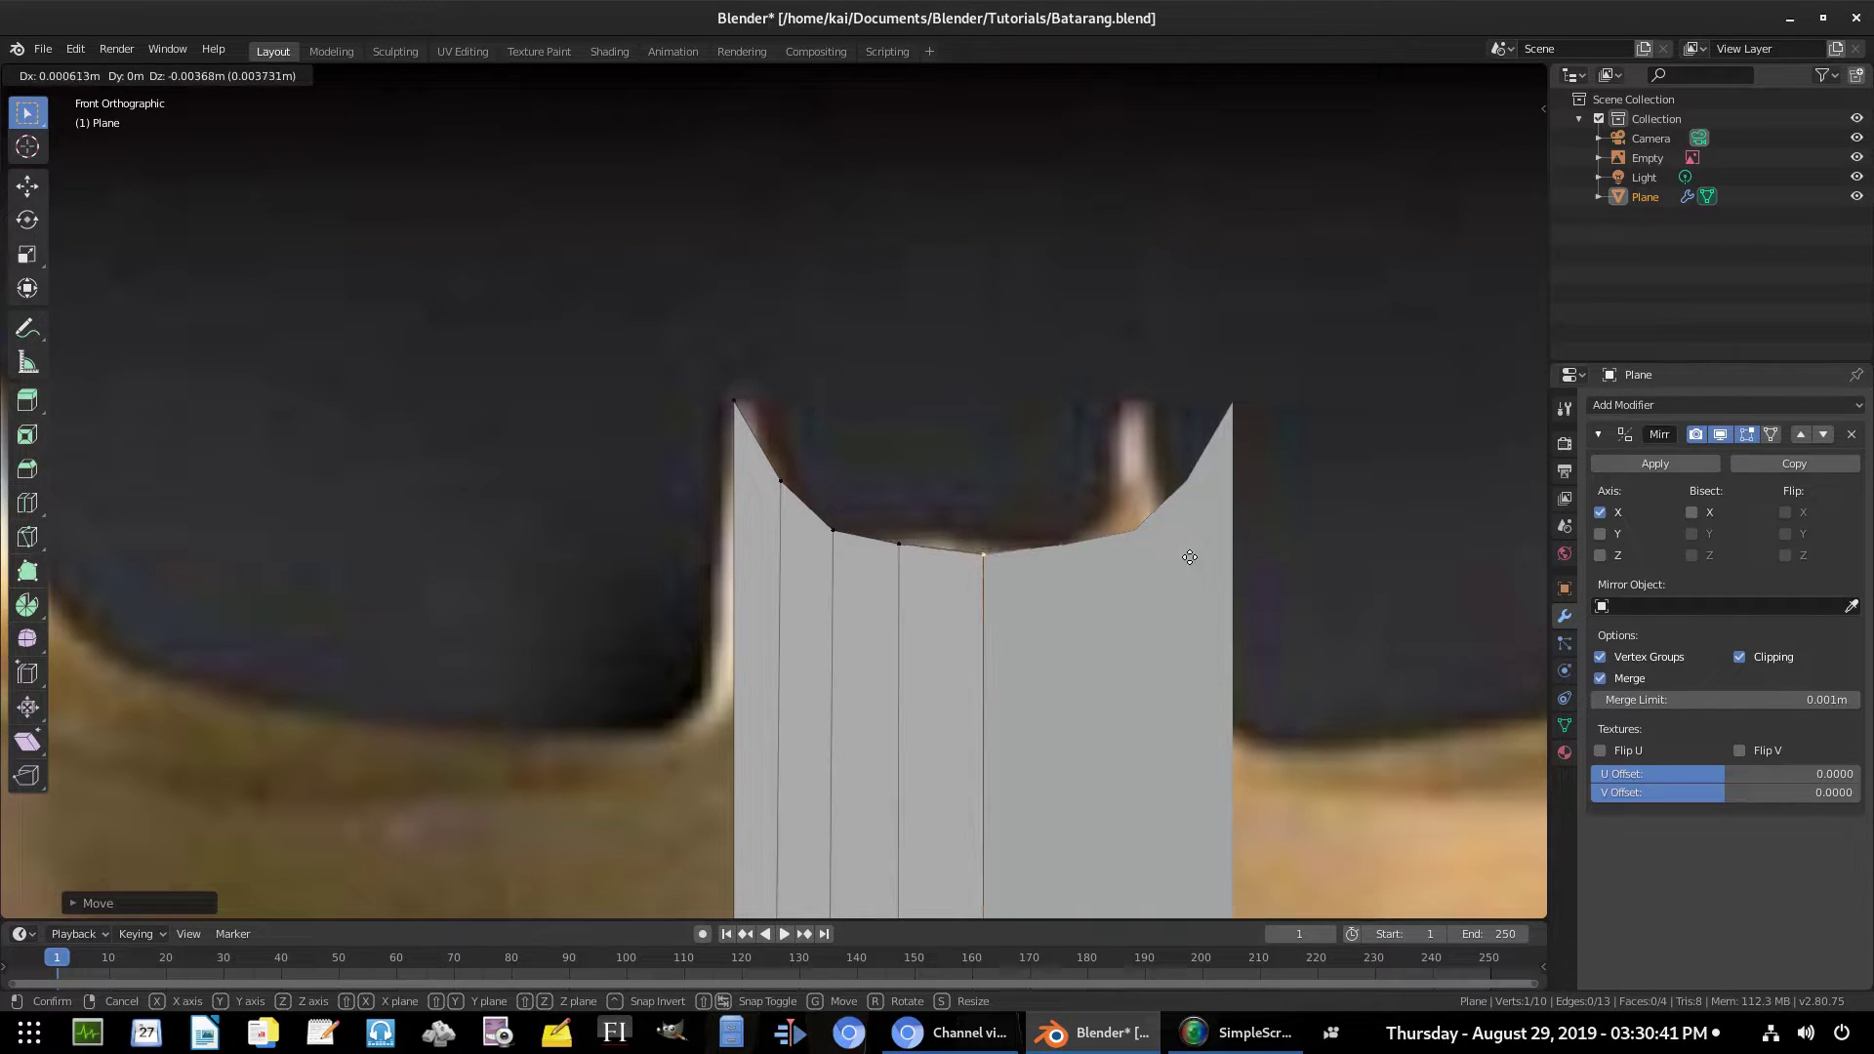
{"action": "left_click", "coordinate": [1243, 558]}
Reposition the outer vertices of the body's lower edge on the reference curve, moving the outermost one outward and up
{"action": "scroll", "coordinate": [1273, 670], "scroll_direction": "down", "scroll_amount": 3}
{"action": "scroll", "coordinate": [1274, 669], "scroll_direction": "down", "scroll_amount": 2}
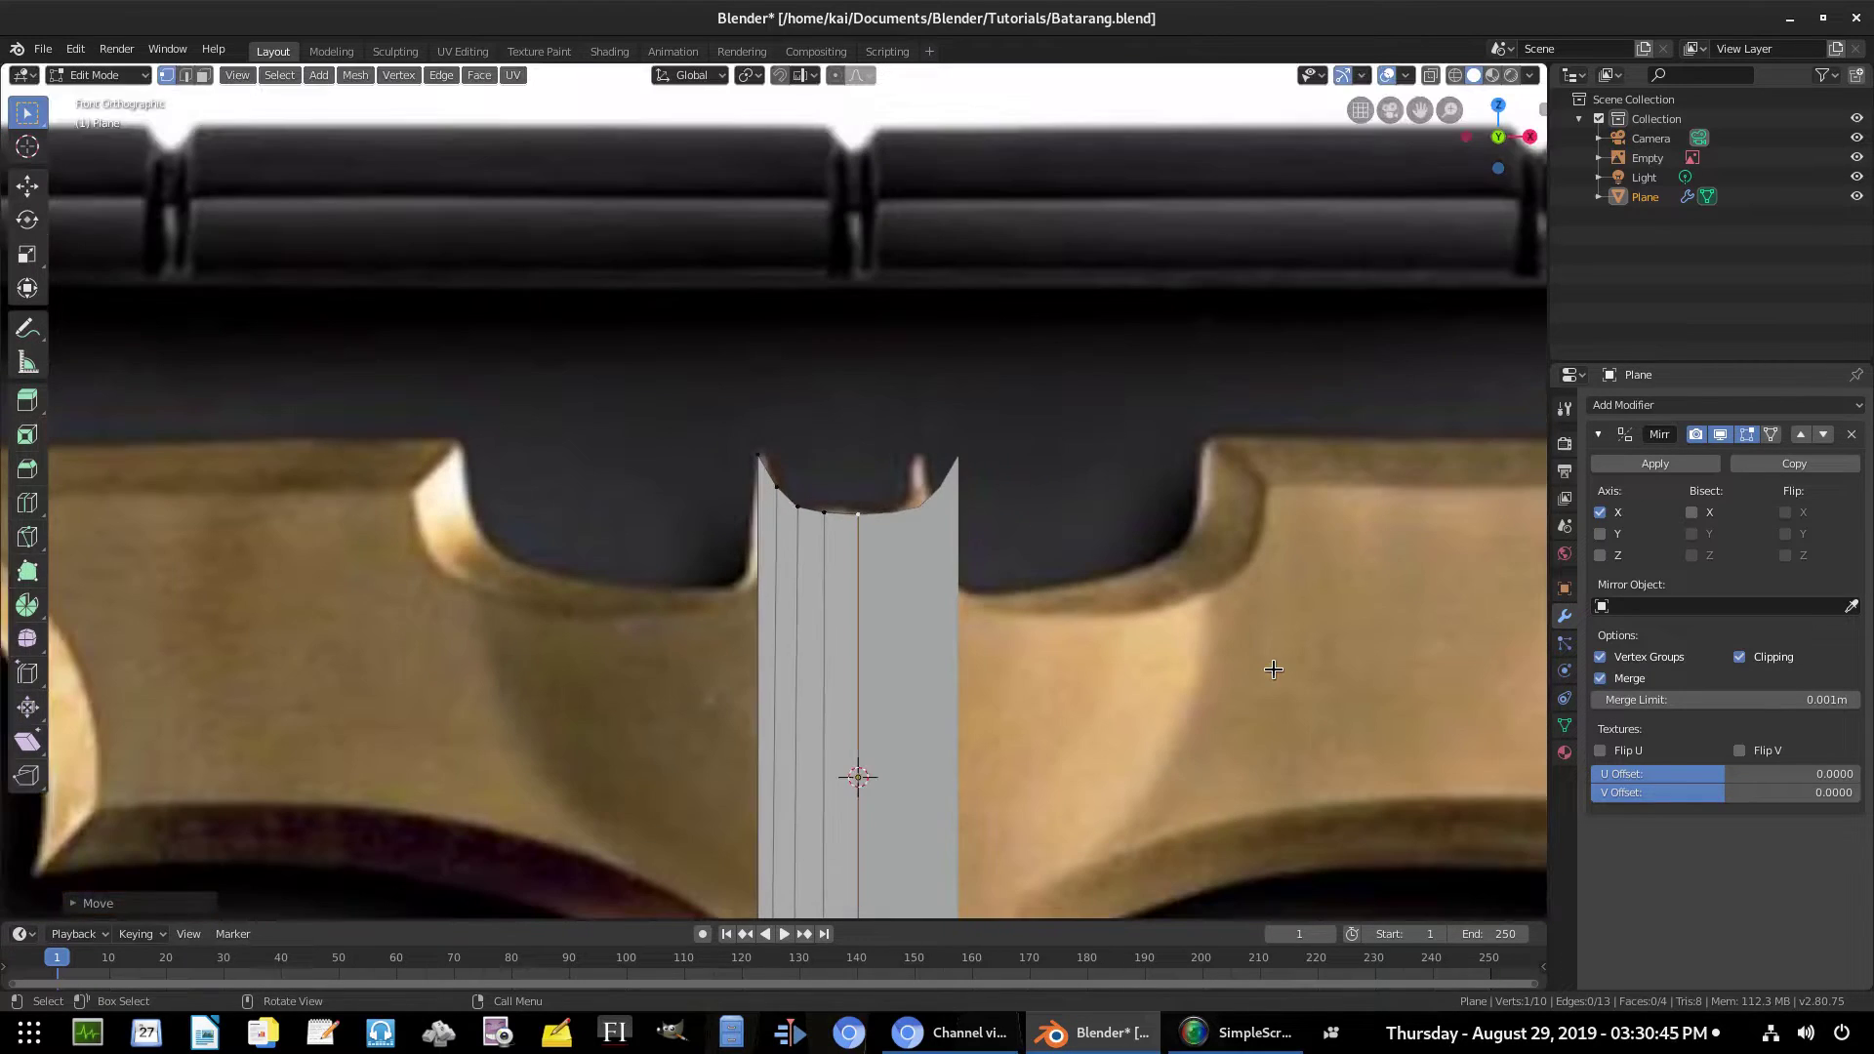
{"action": "scroll", "coordinate": [1265, 676], "scroll_direction": "down", "scroll_amount": 2}
{"action": "middle_click_drag", "start_coordinate": [955, 747], "coordinate": [979, 584], "text": "shift"}
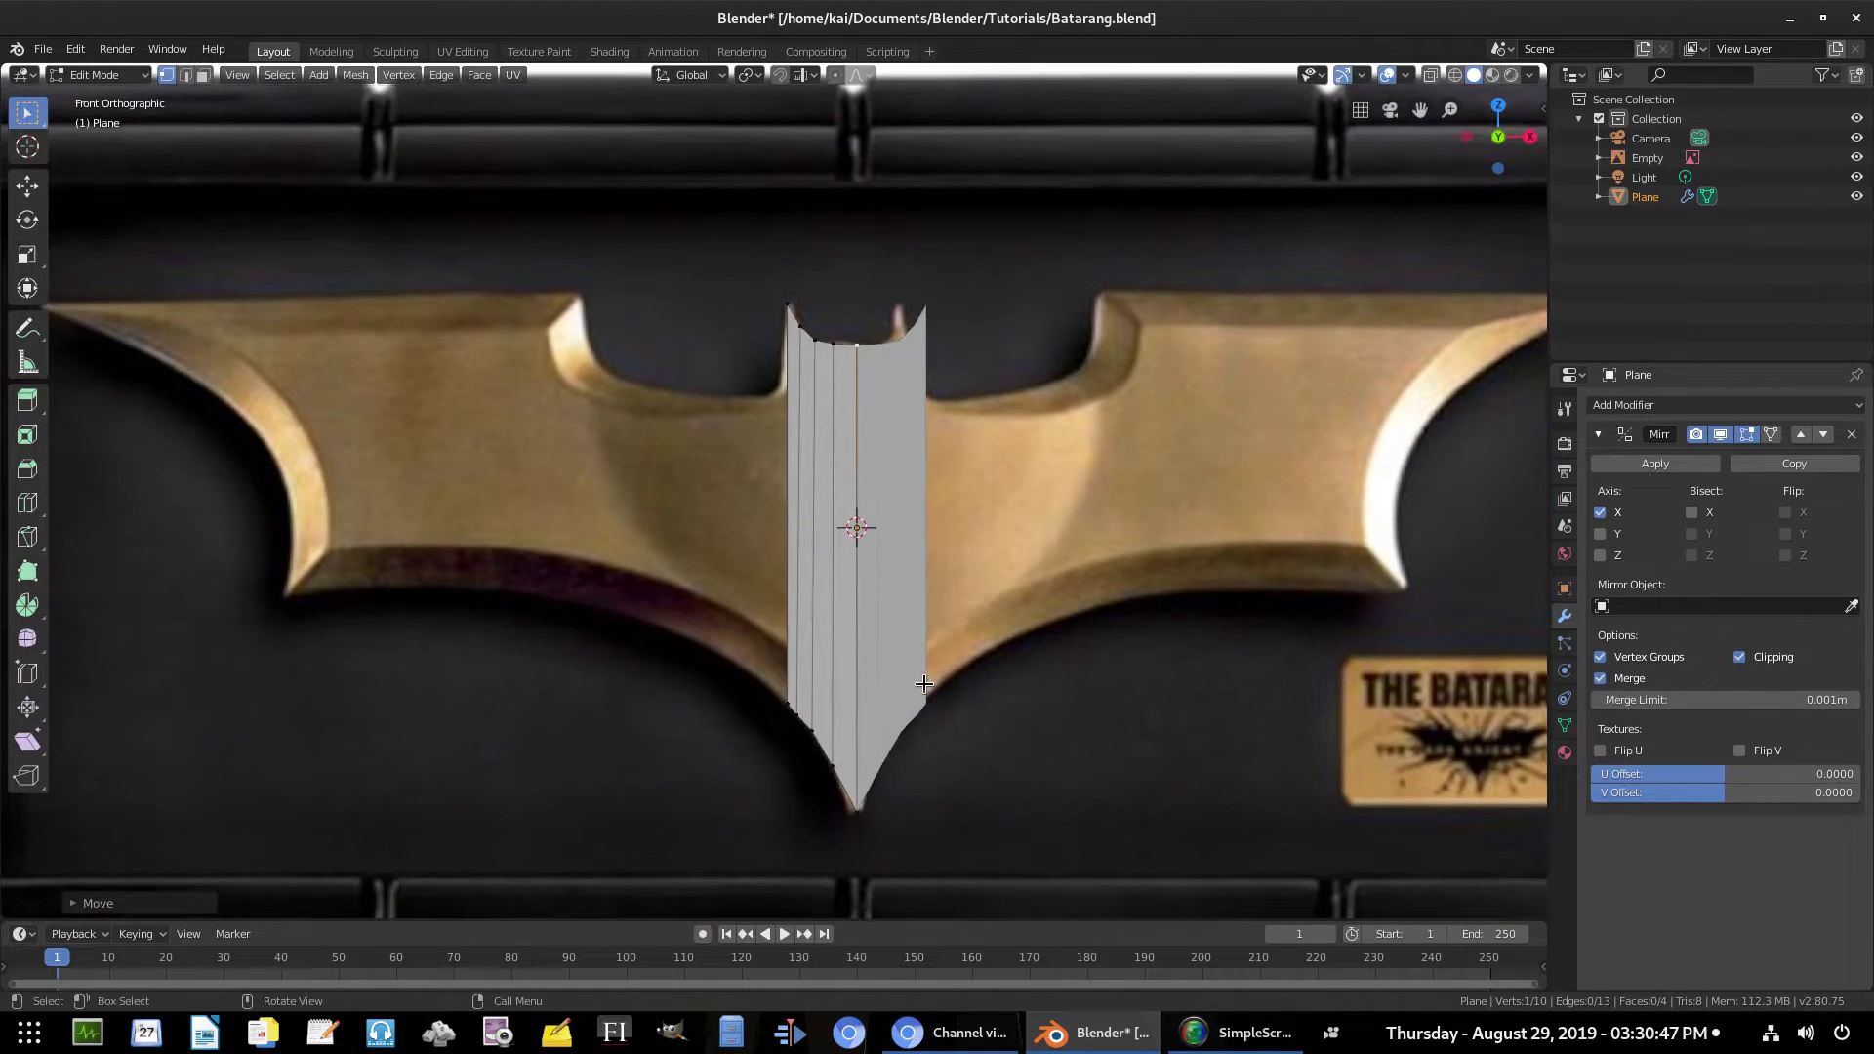
{"action": "scroll", "coordinate": [931, 654], "scroll_direction": "up", "scroll_amount": 1}
{"action": "scroll", "coordinate": [934, 644], "scroll_direction": "up", "scroll_amount": 5}
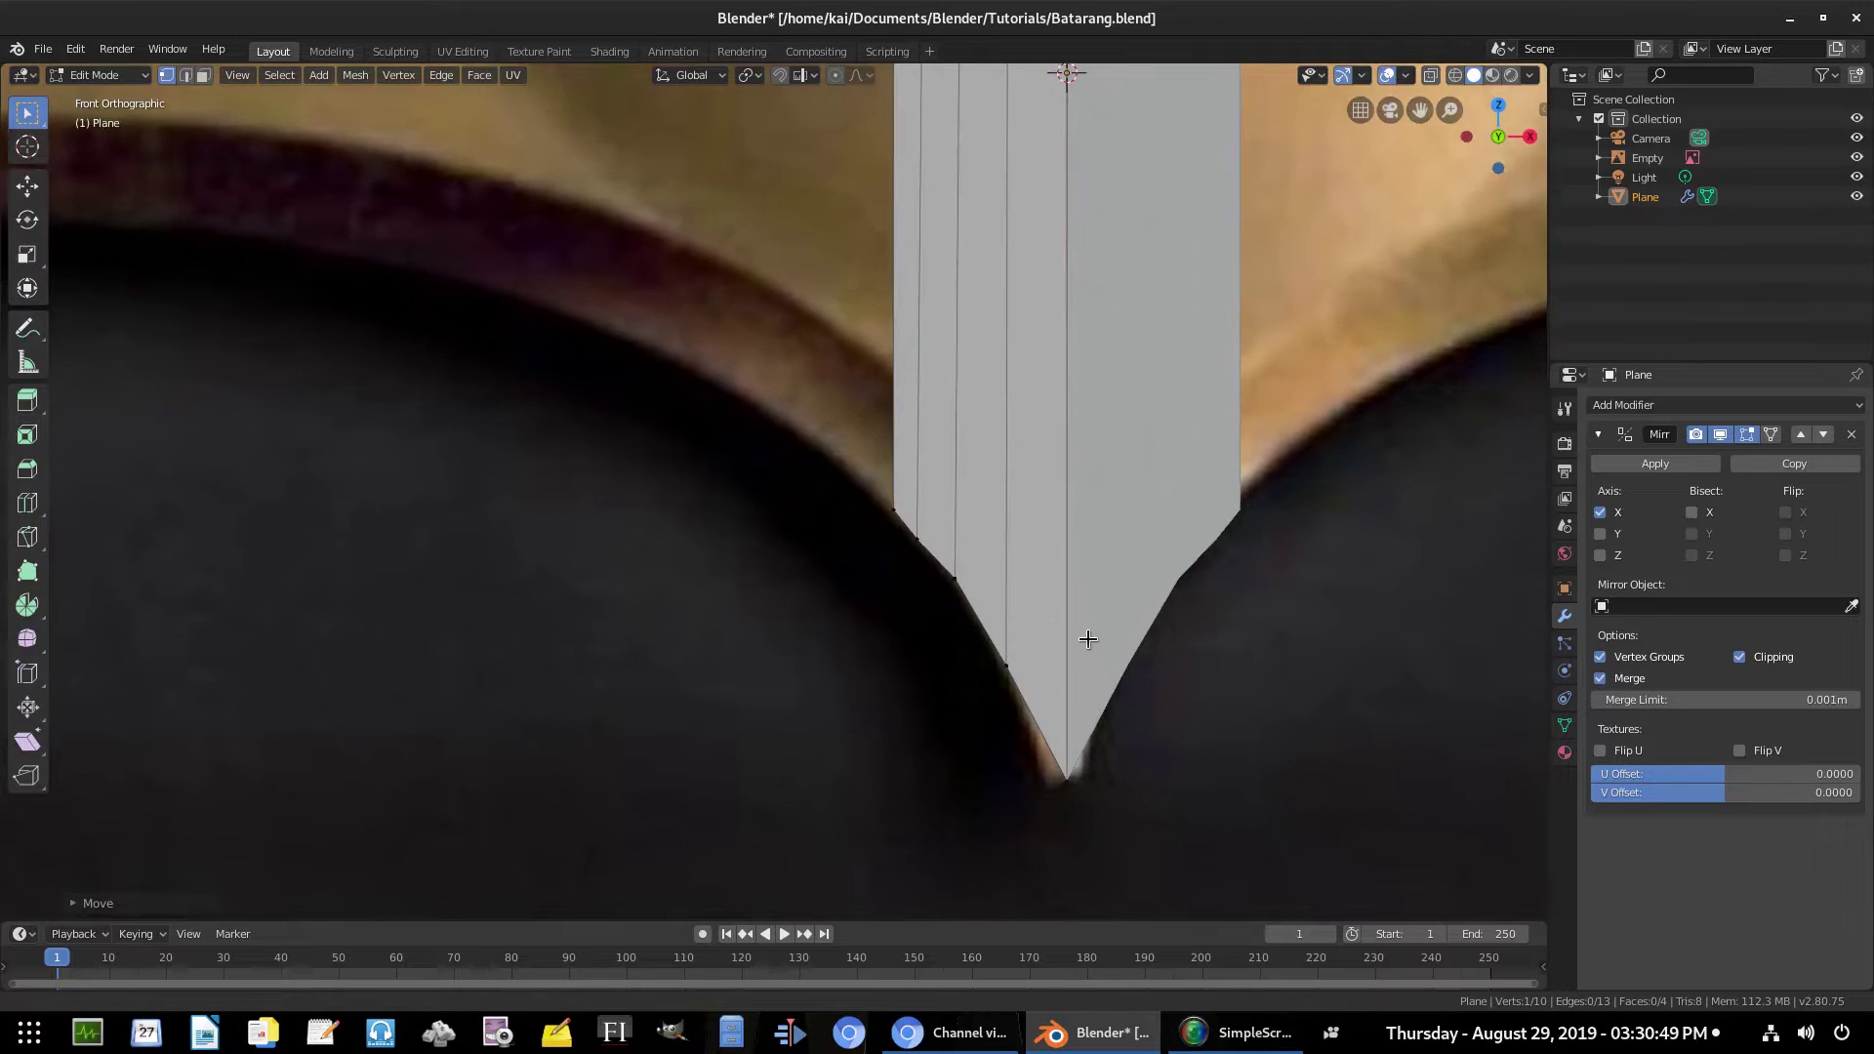
{"action": "left_click", "coordinate": [953, 566]}
{"action": "key", "text": "g"}
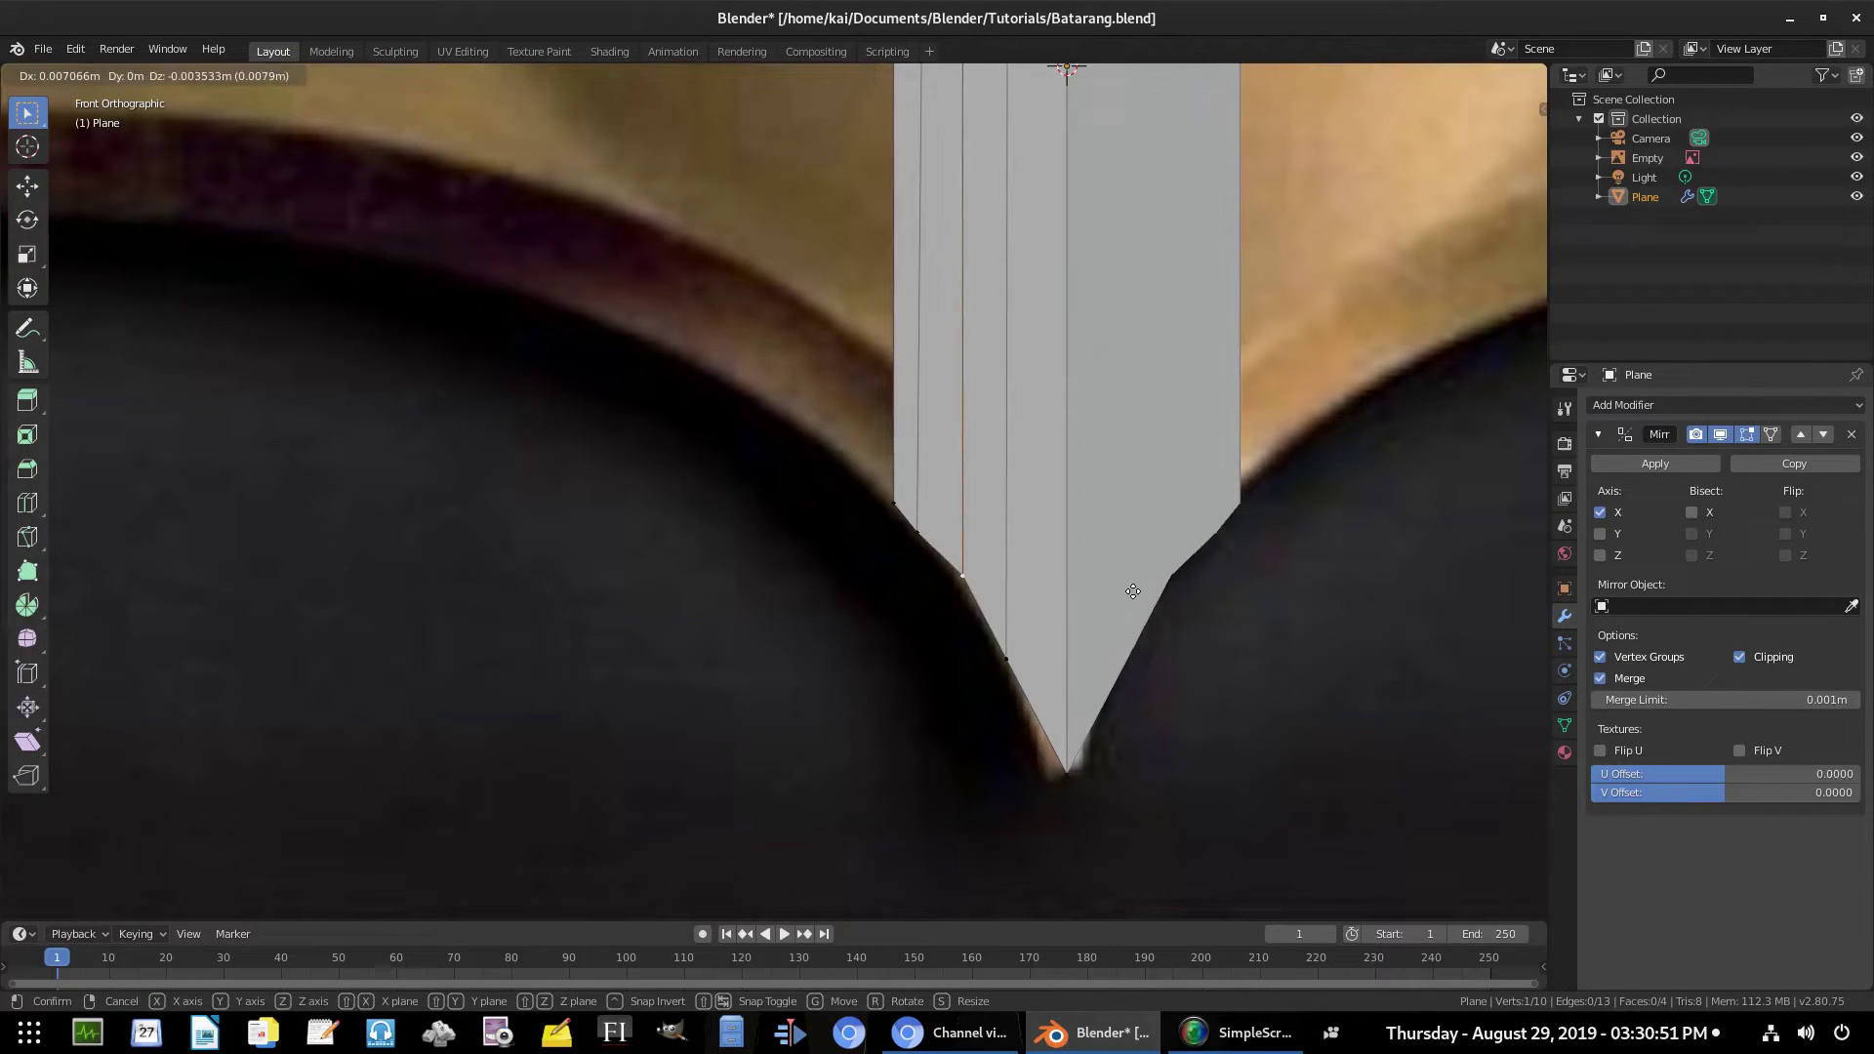
{"action": "left_click", "coordinate": [1132, 590]}
{"action": "left_click", "coordinate": [895, 503]}
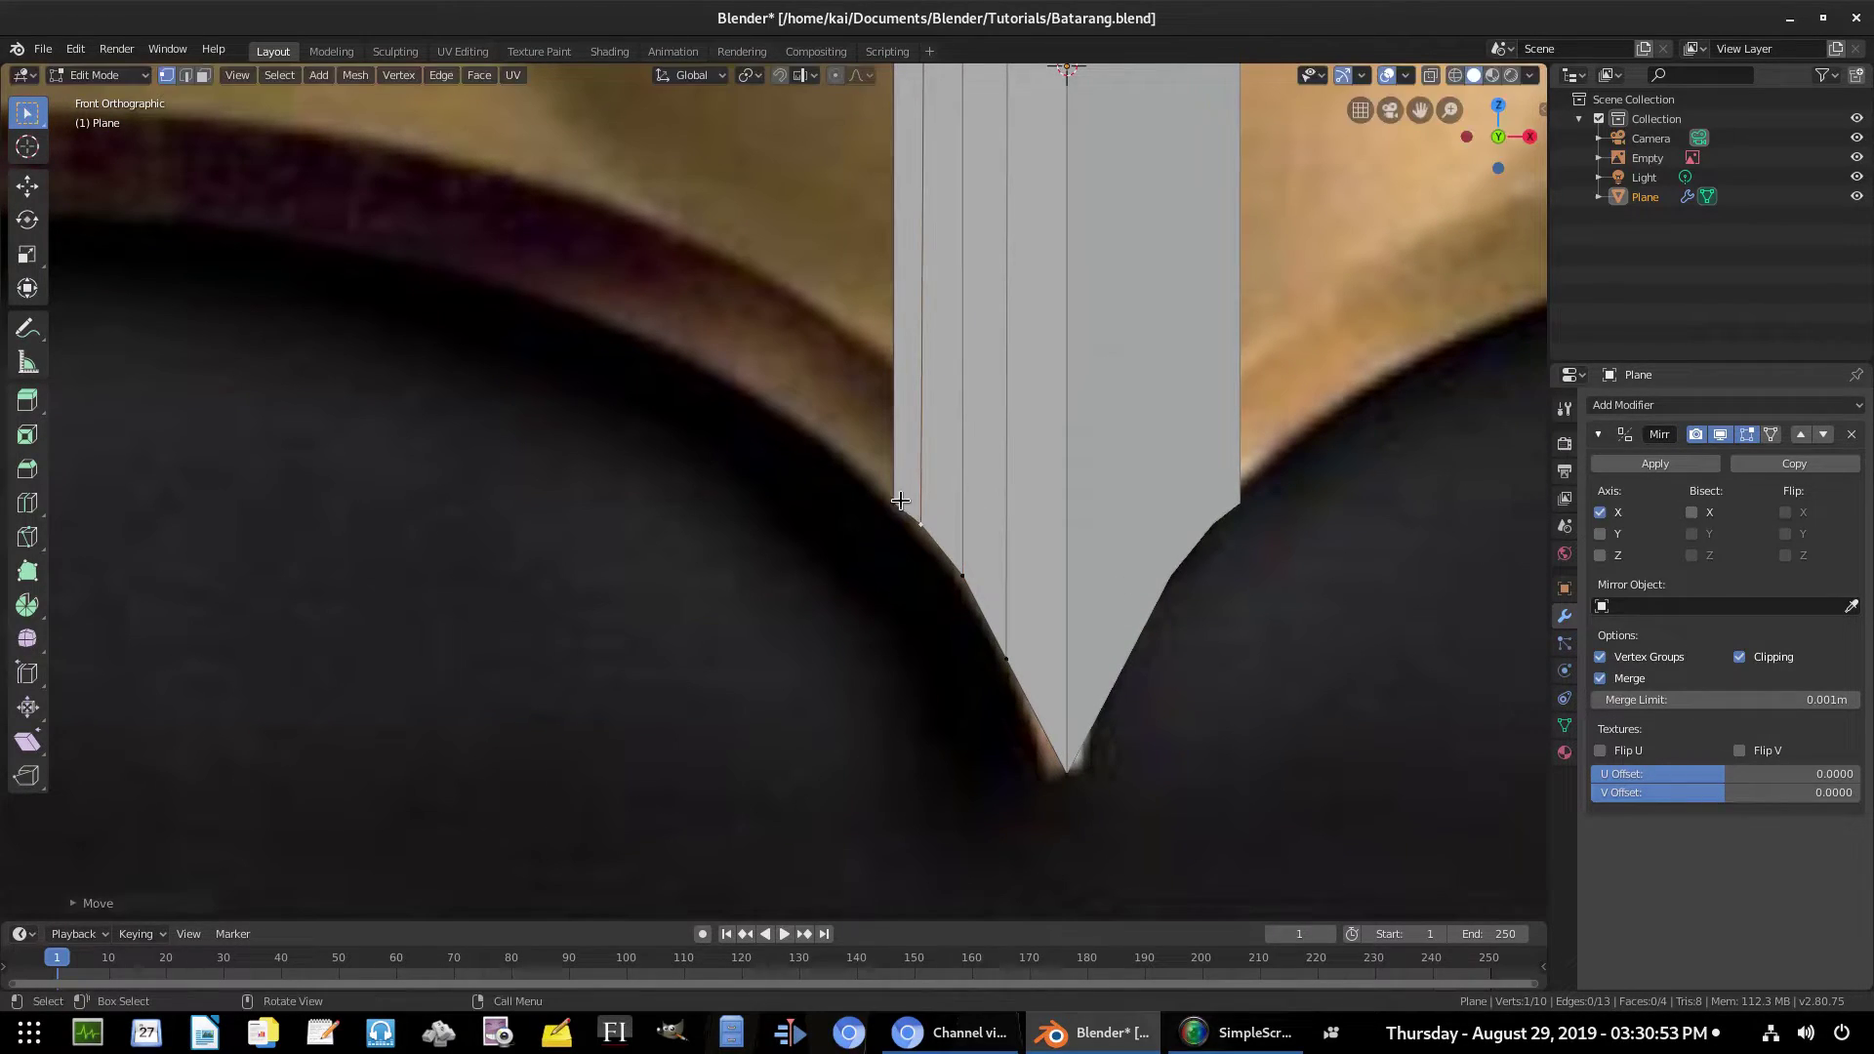
{"action": "key", "text": "g"}
{"action": "left_click", "coordinate": [1145, 522]}
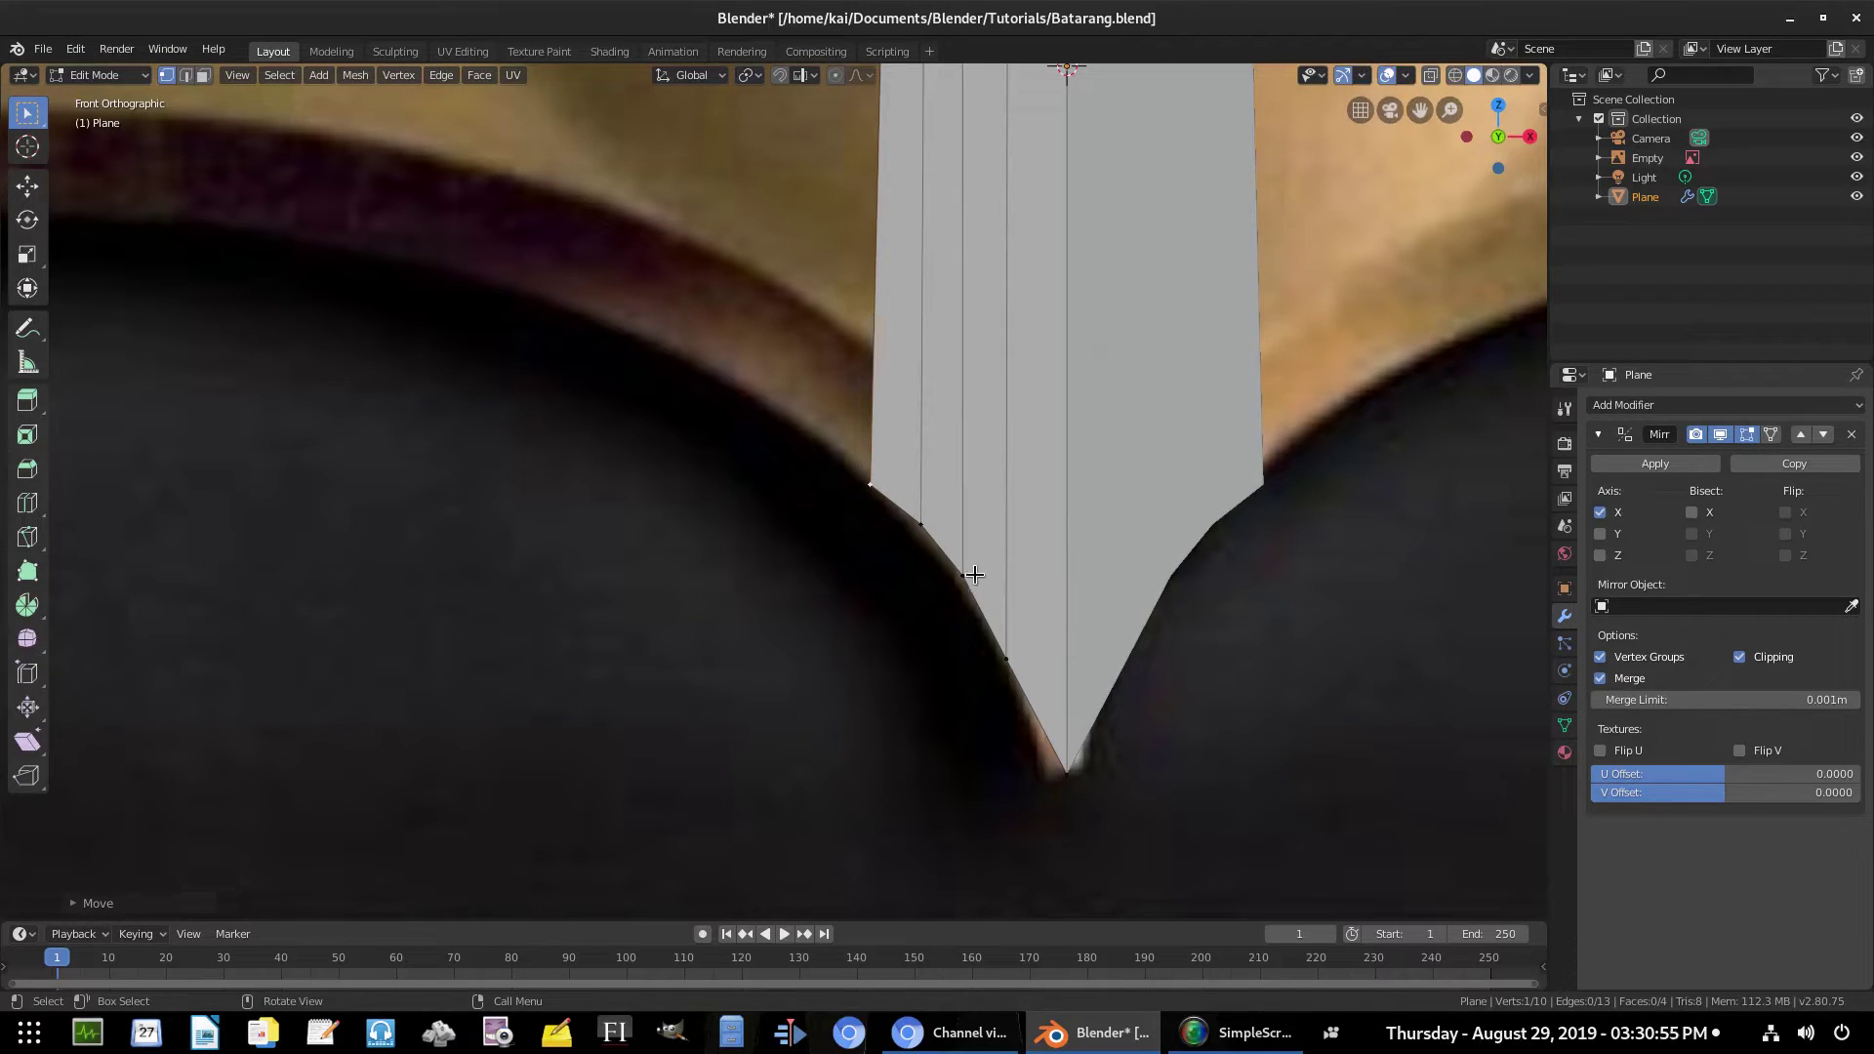
Nudge the two lower-edge vertices nearest the bottom tip onto the reference's curve
{"action": "left_click", "coordinate": [974, 575]}
{"action": "key", "text": "g"}
{"action": "left_click", "coordinate": [976, 578]}
{"action": "left_click", "coordinate": [1015, 655]}
{"action": "key", "text": "g"}
{"action": "left_click", "coordinate": [1021, 651]}
{"action": "left_click", "coordinate": [968, 570]}
{"action": "key", "text": "g"}
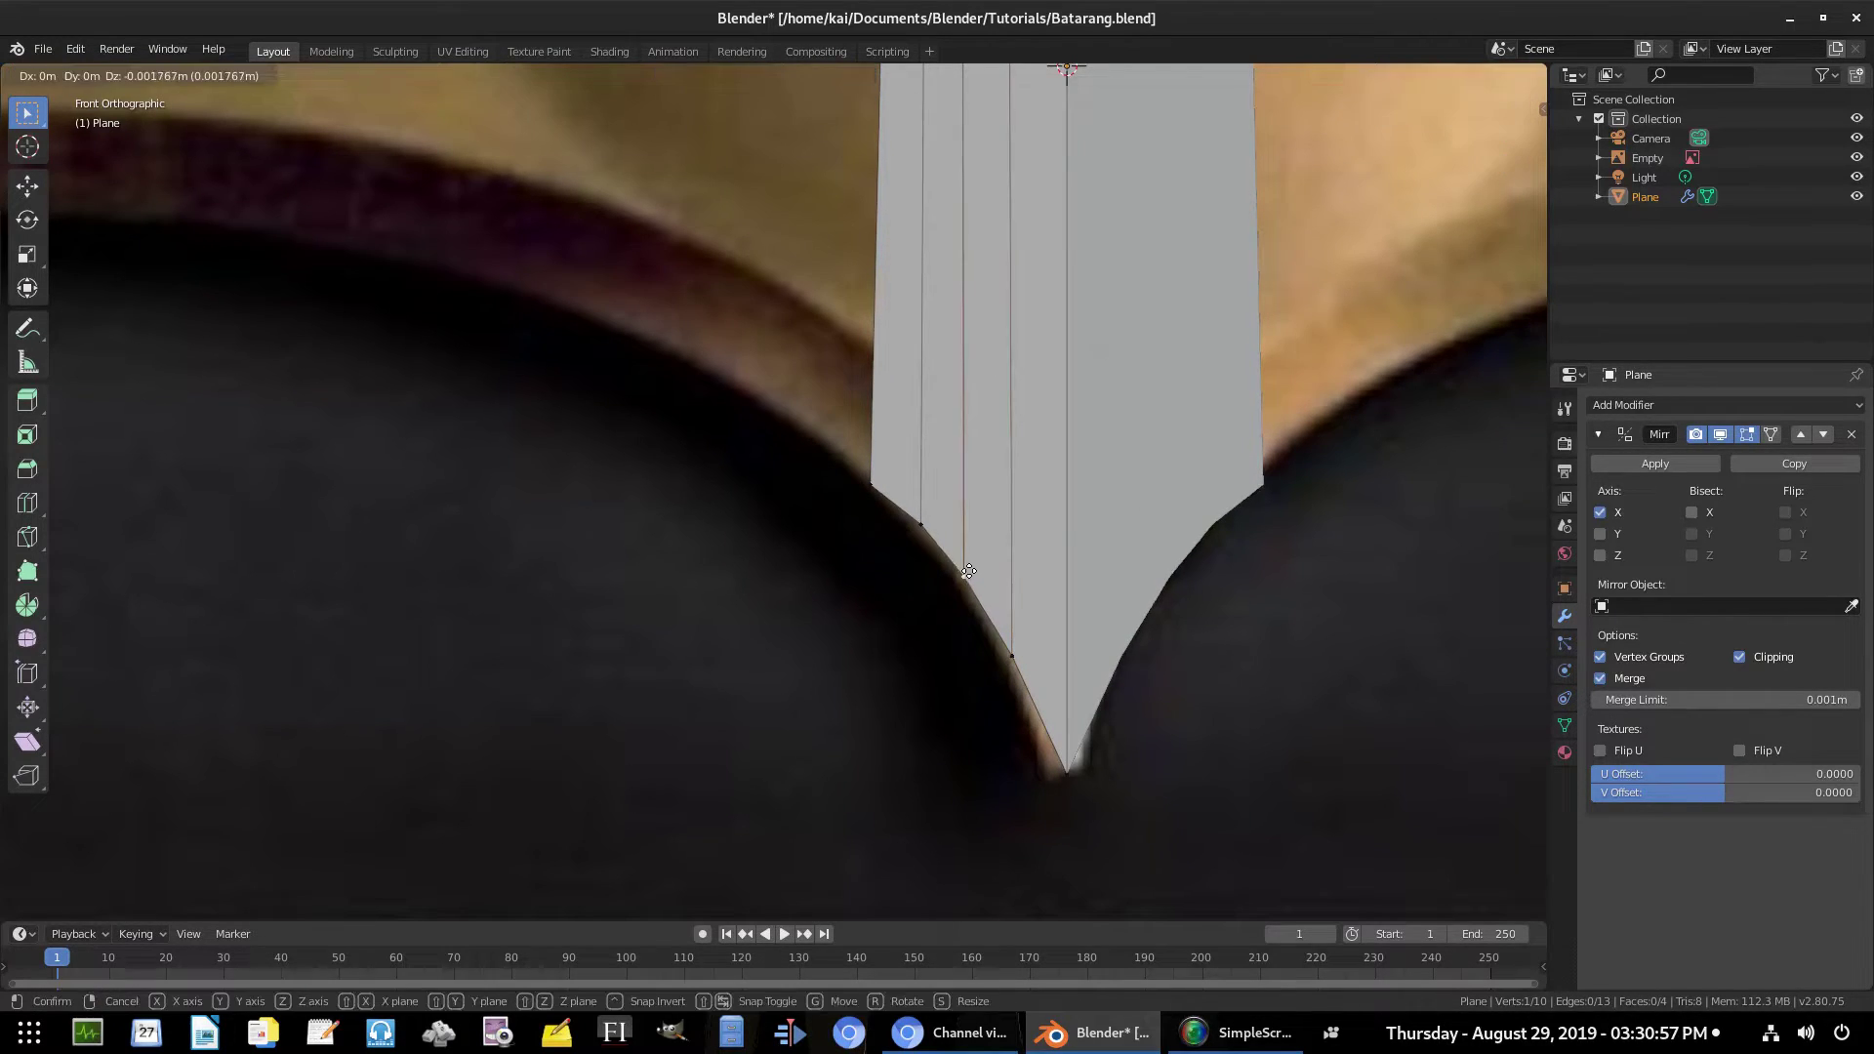
{"action": "left_click", "coordinate": [967, 571]}
Fine-tune the two outermost lower-edge vertices against the reference outline
{"action": "left_click", "coordinate": [932, 517]}
{"action": "key", "text": "g"}
{"action": "left_click", "coordinate": [941, 513]}
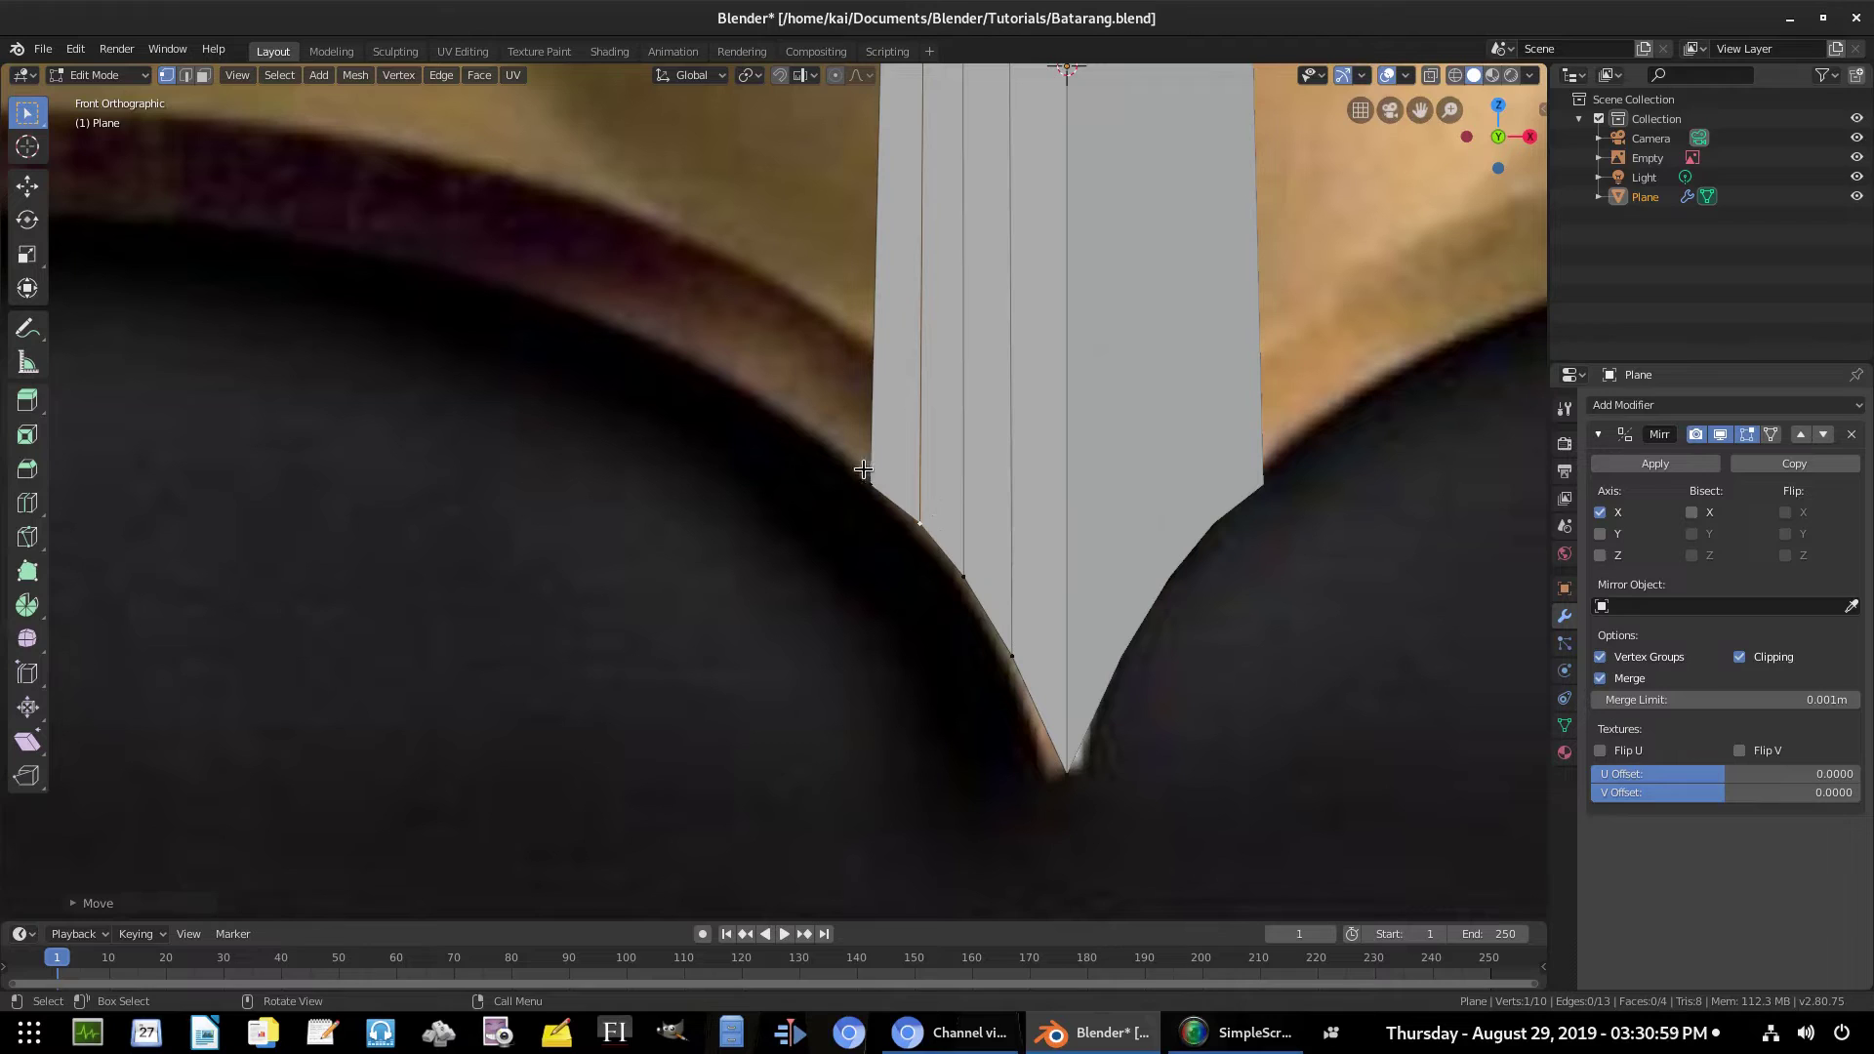
{"action": "left_click", "coordinate": [864, 470]}
{"action": "key", "text": "g"}
{"action": "left_click", "coordinate": [860, 467]}
Subdivide the body's outermost vertical edge between the ear tip and the lower outline
{"action": "scroll", "coordinate": [900, 412], "scroll_direction": "down", "scroll_amount": 3}
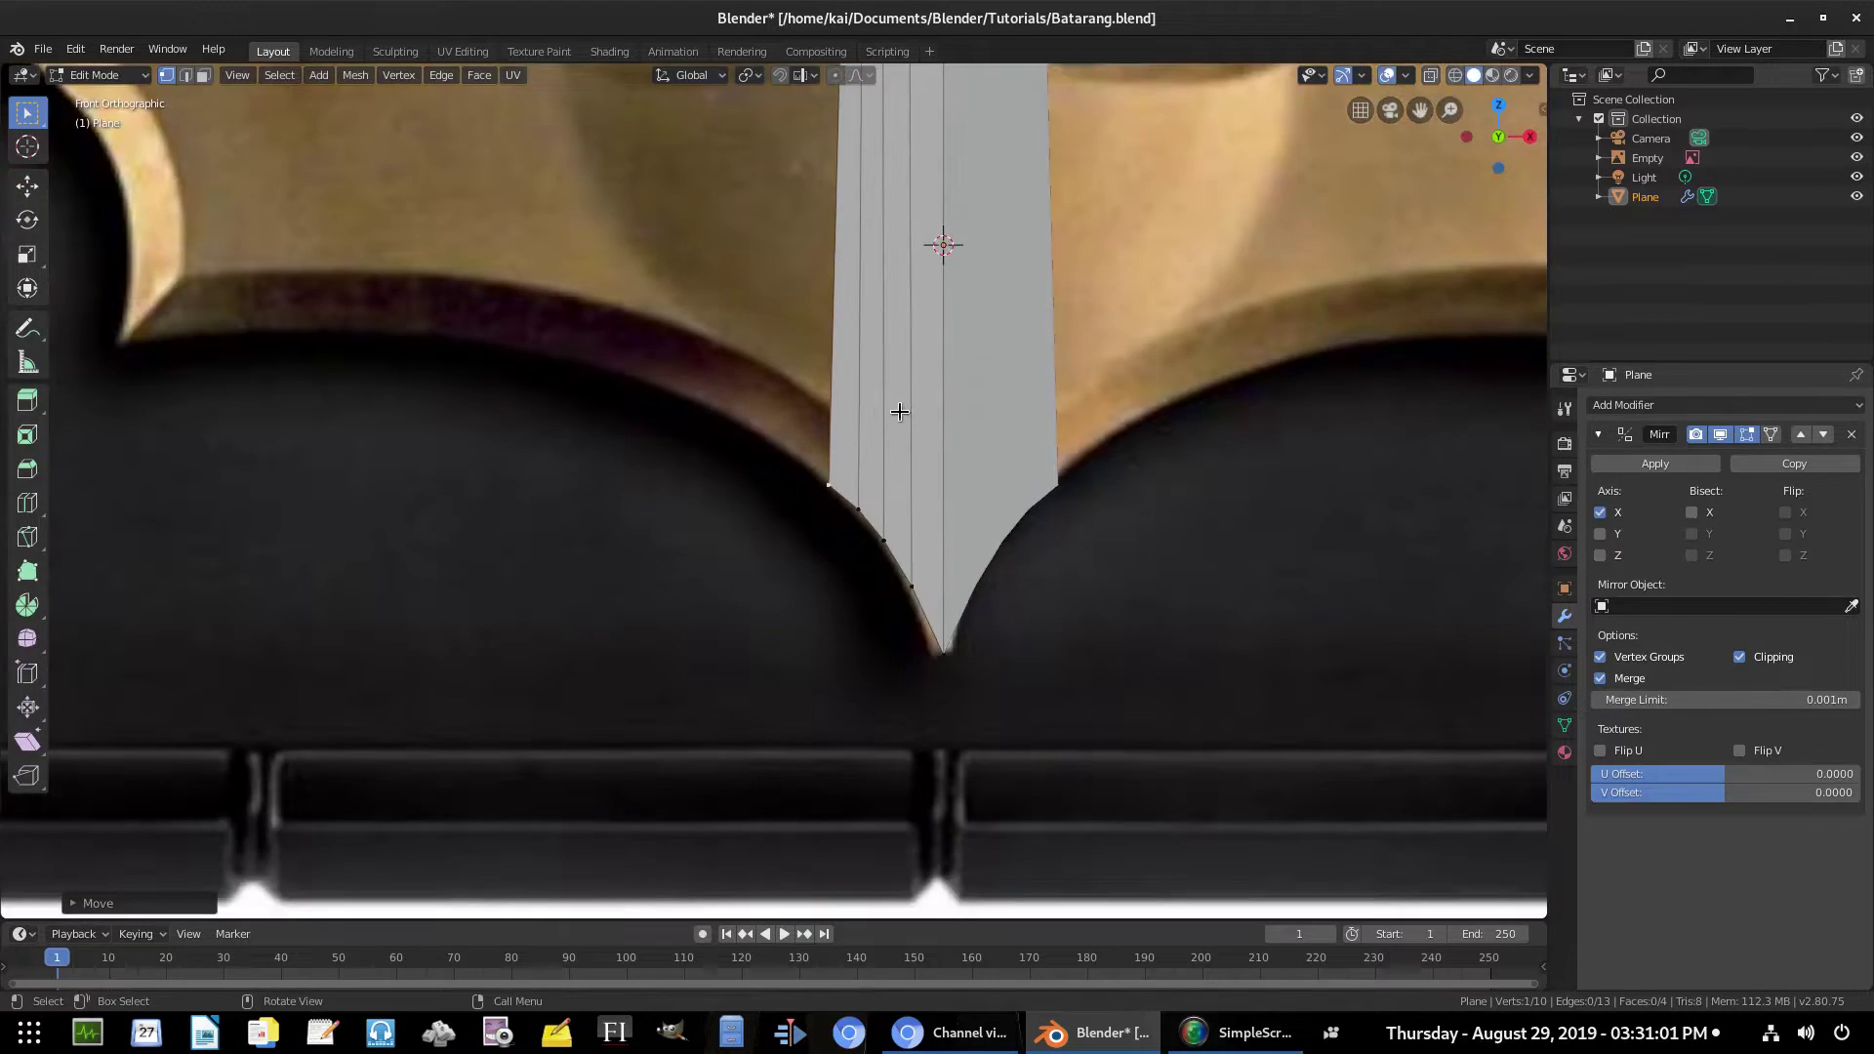
{"action": "middle_click_drag", "start_coordinate": [899, 411], "coordinate": [979, 778], "text": "shift"}
{"action": "middle_click_drag", "start_coordinate": [961, 685], "coordinate": [1071, 668], "text": "shift"}
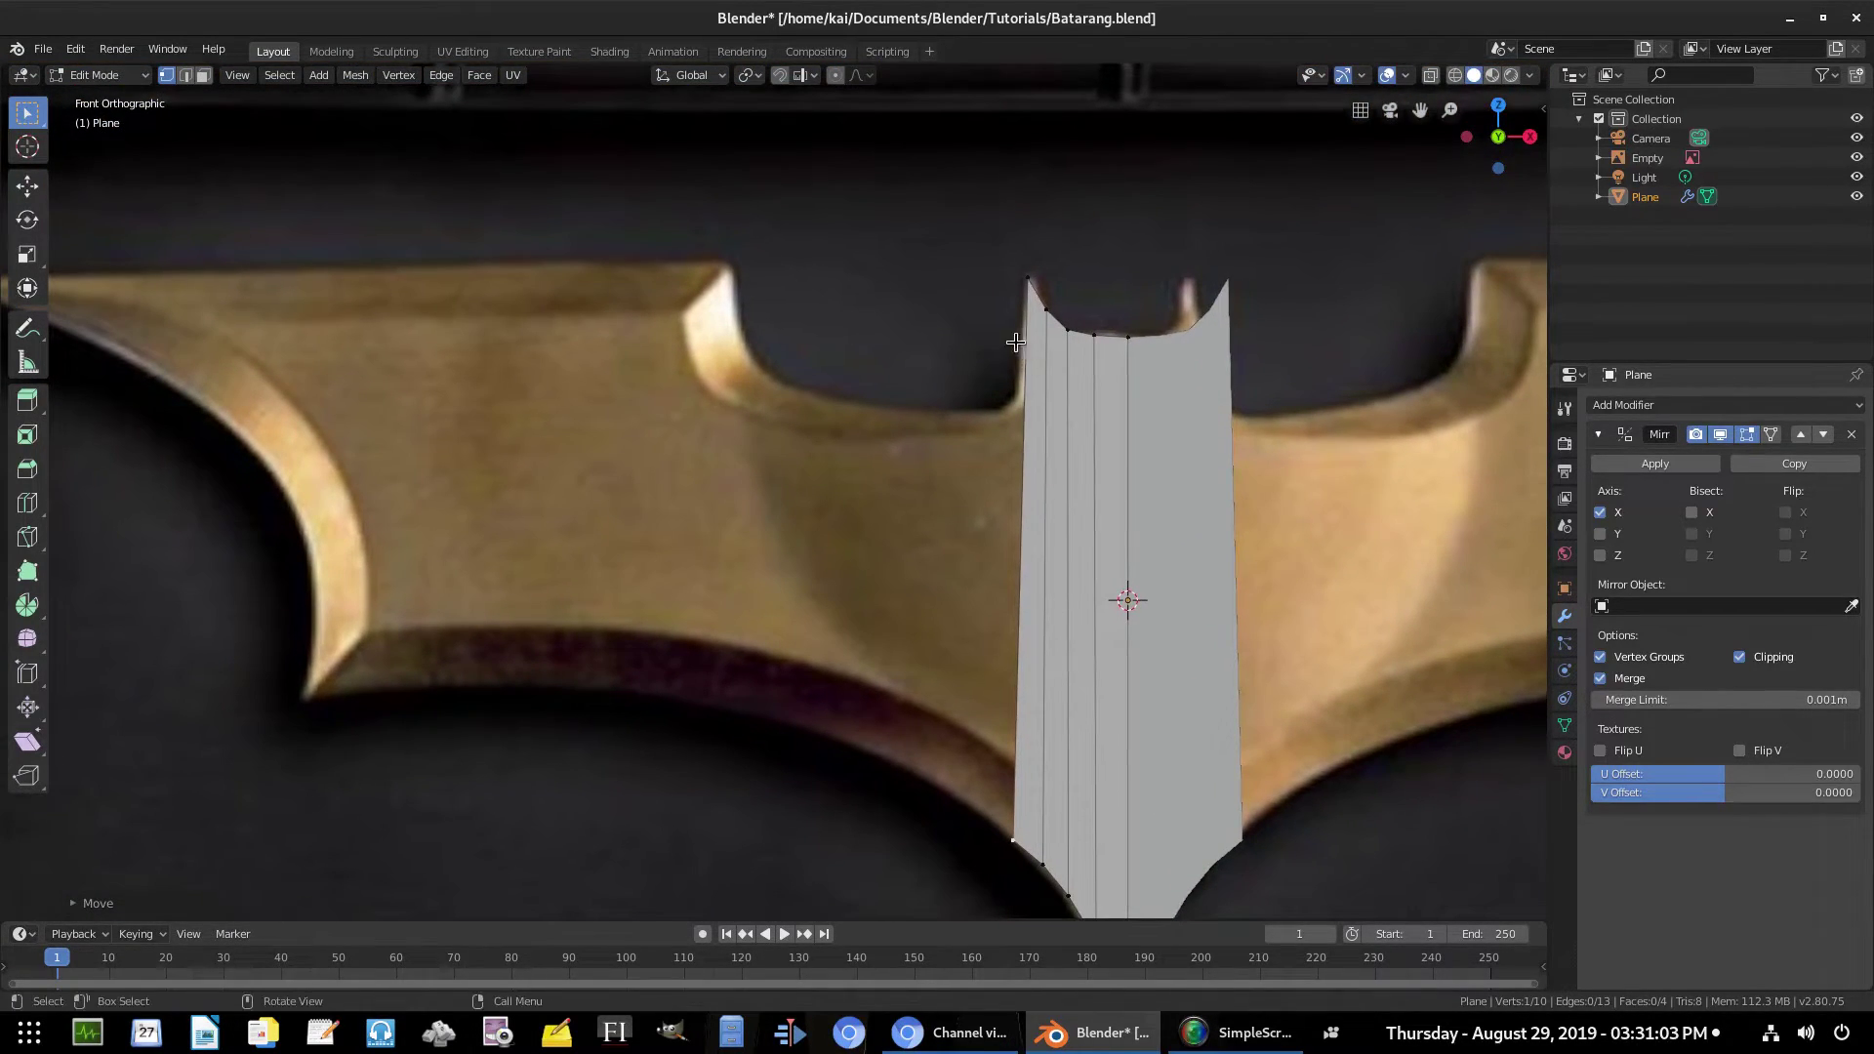
{"action": "scroll", "coordinate": [1016, 560], "scroll_direction": "down", "scroll_amount": 3}
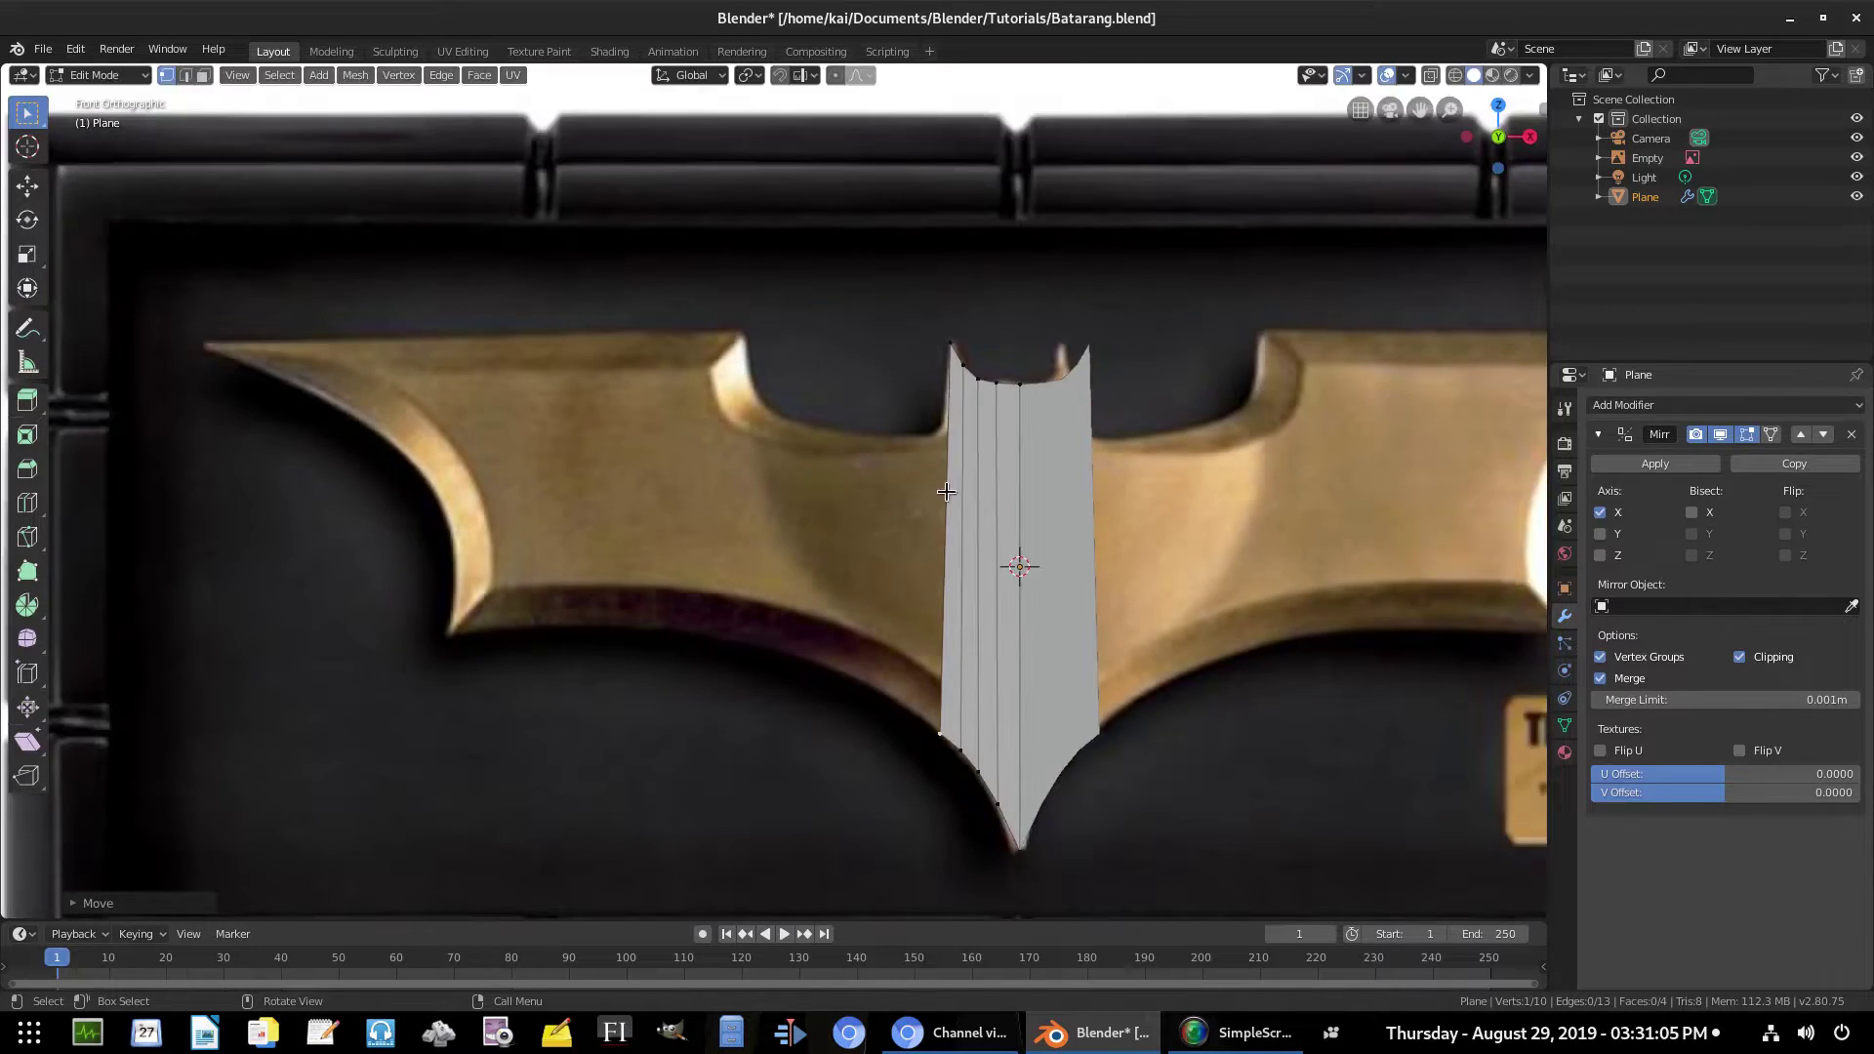
{"action": "scroll", "coordinate": [1197, 619], "scroll_direction": "up", "scroll_amount": 6}
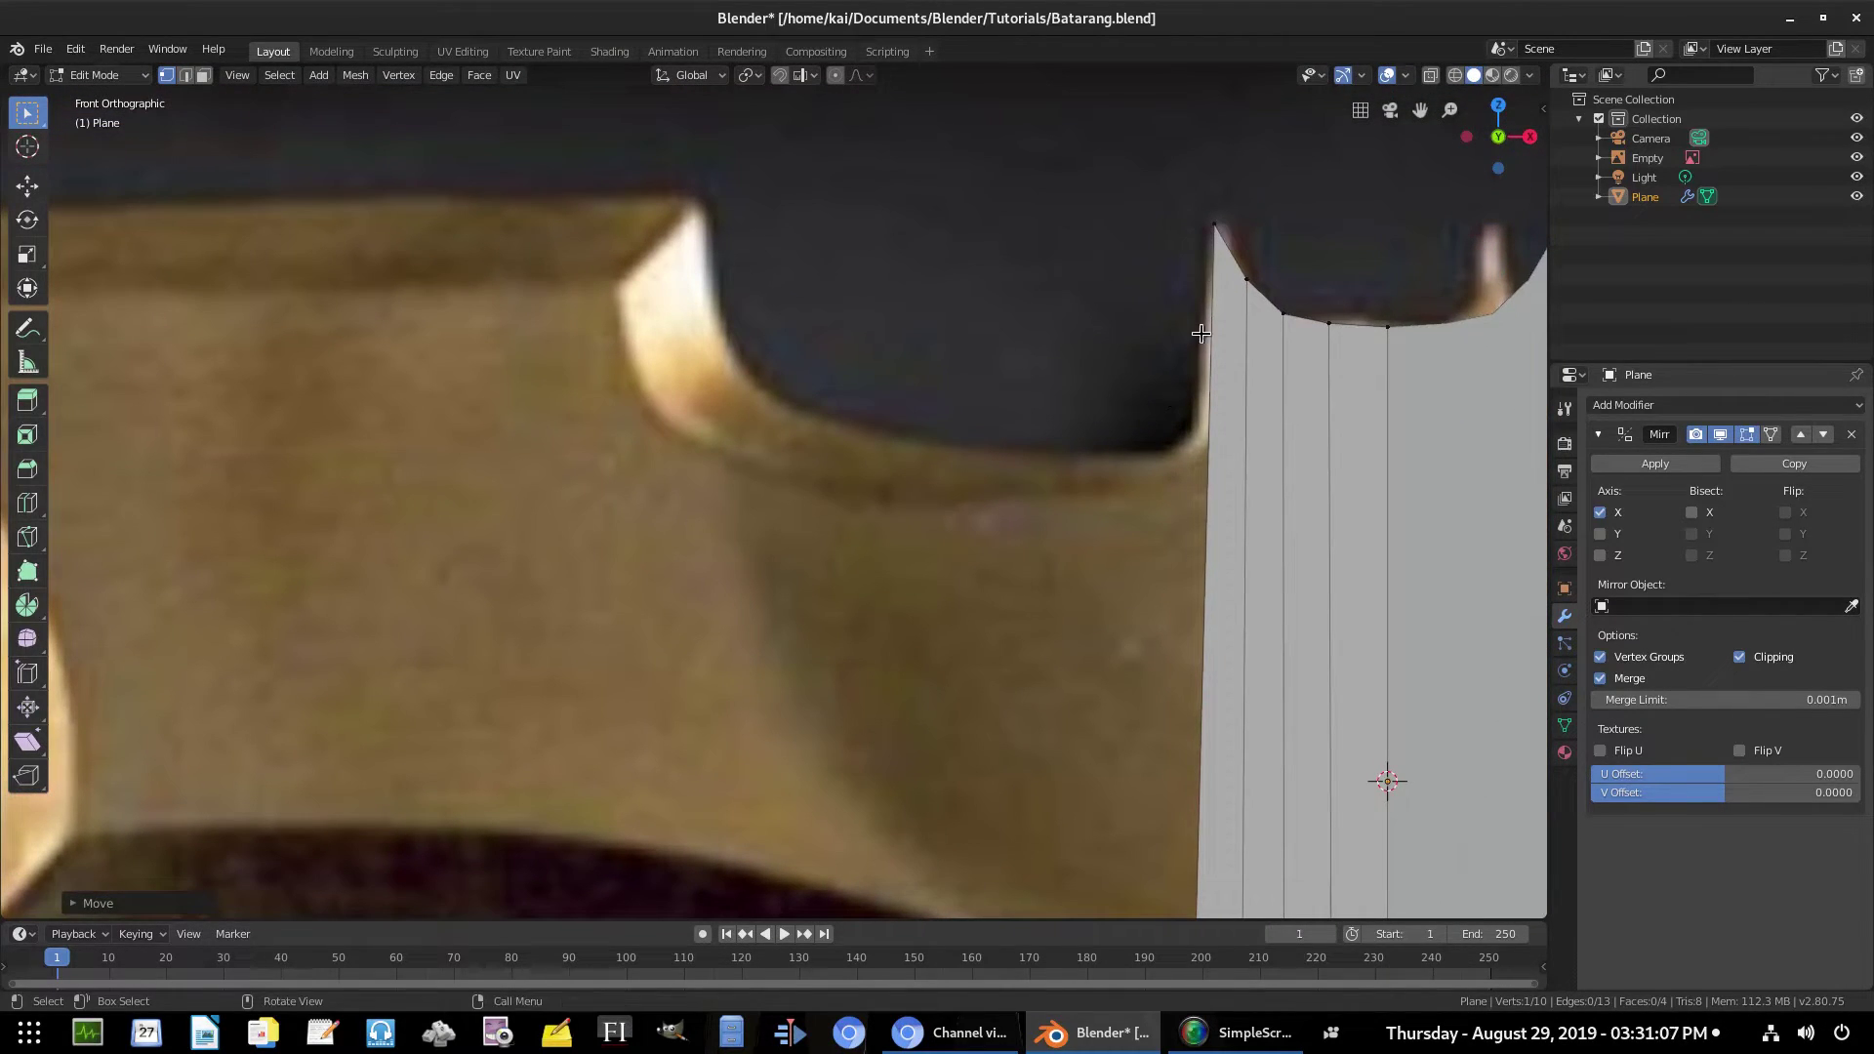
{"action": "scroll", "coordinate": [1148, 679], "scroll_direction": "down", "scroll_amount": 2}
{"action": "middle_click_drag", "start_coordinate": [1147, 678], "coordinate": [1171, 489], "text": "shift"}
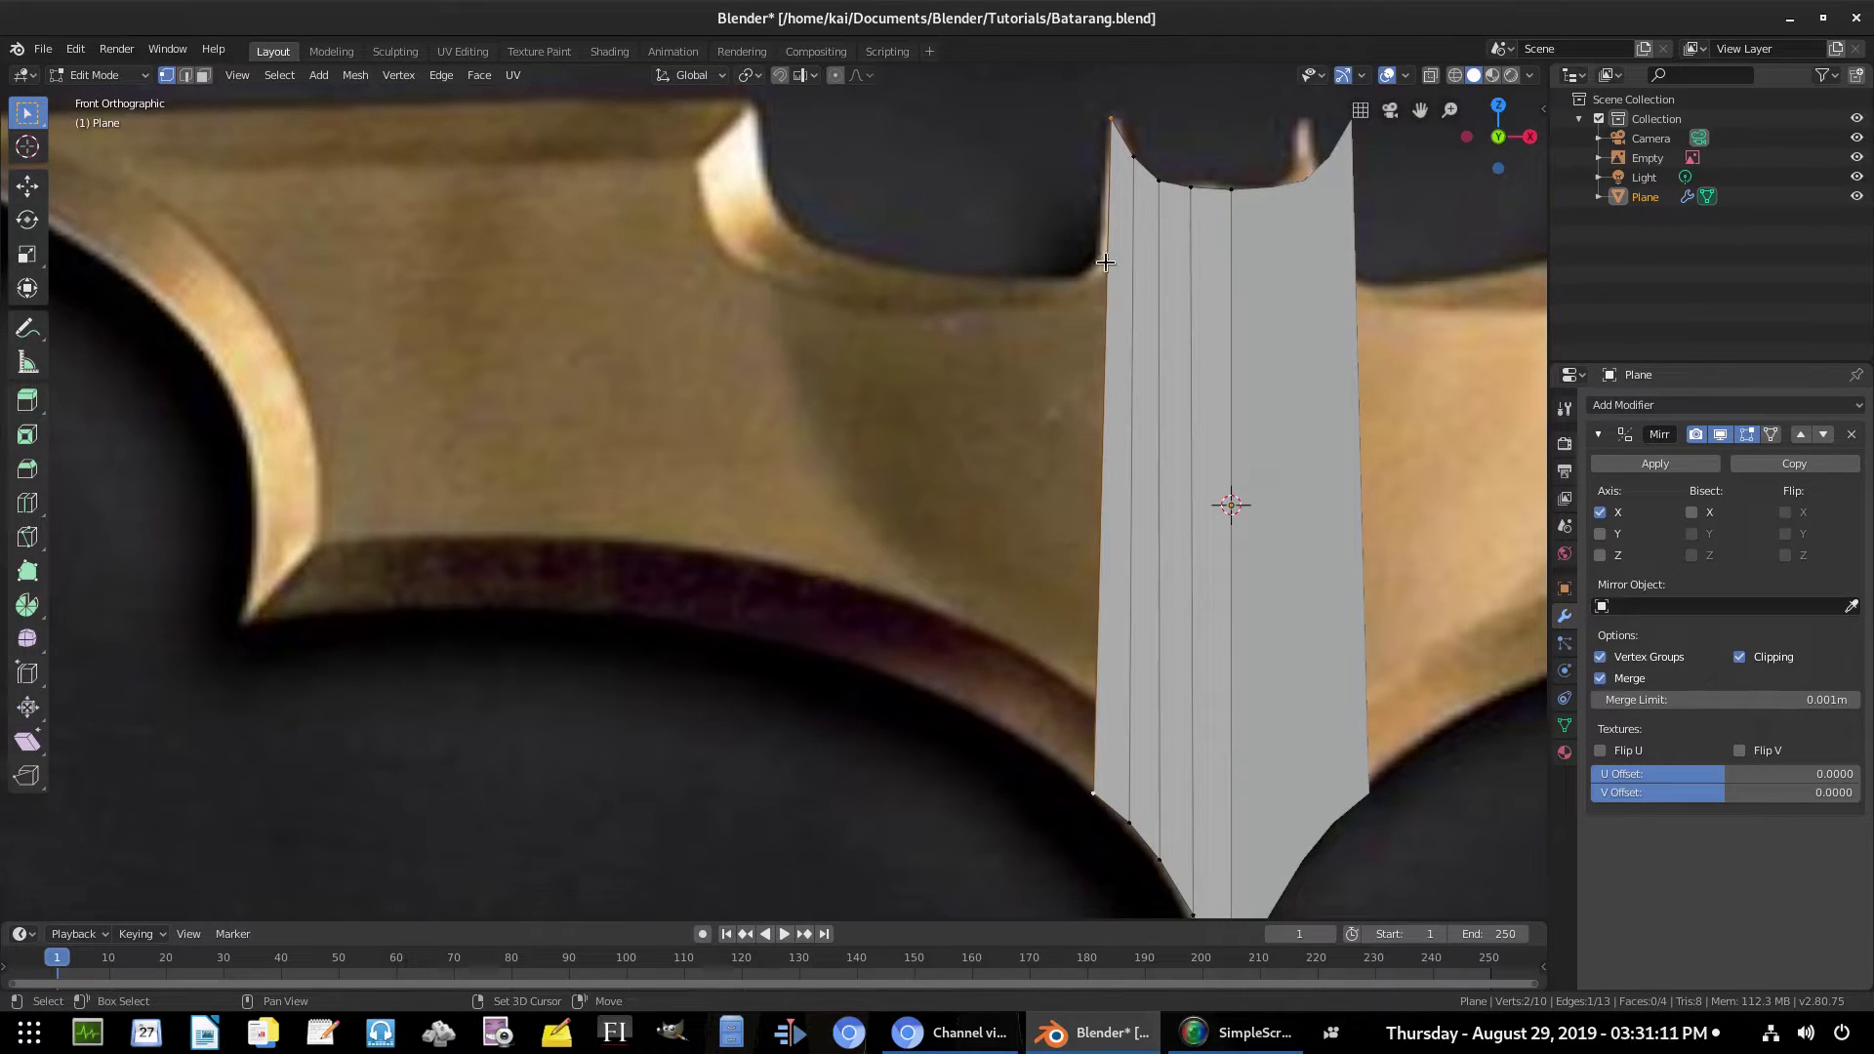
{"action": "right_click", "coordinate": [1058, 409]}
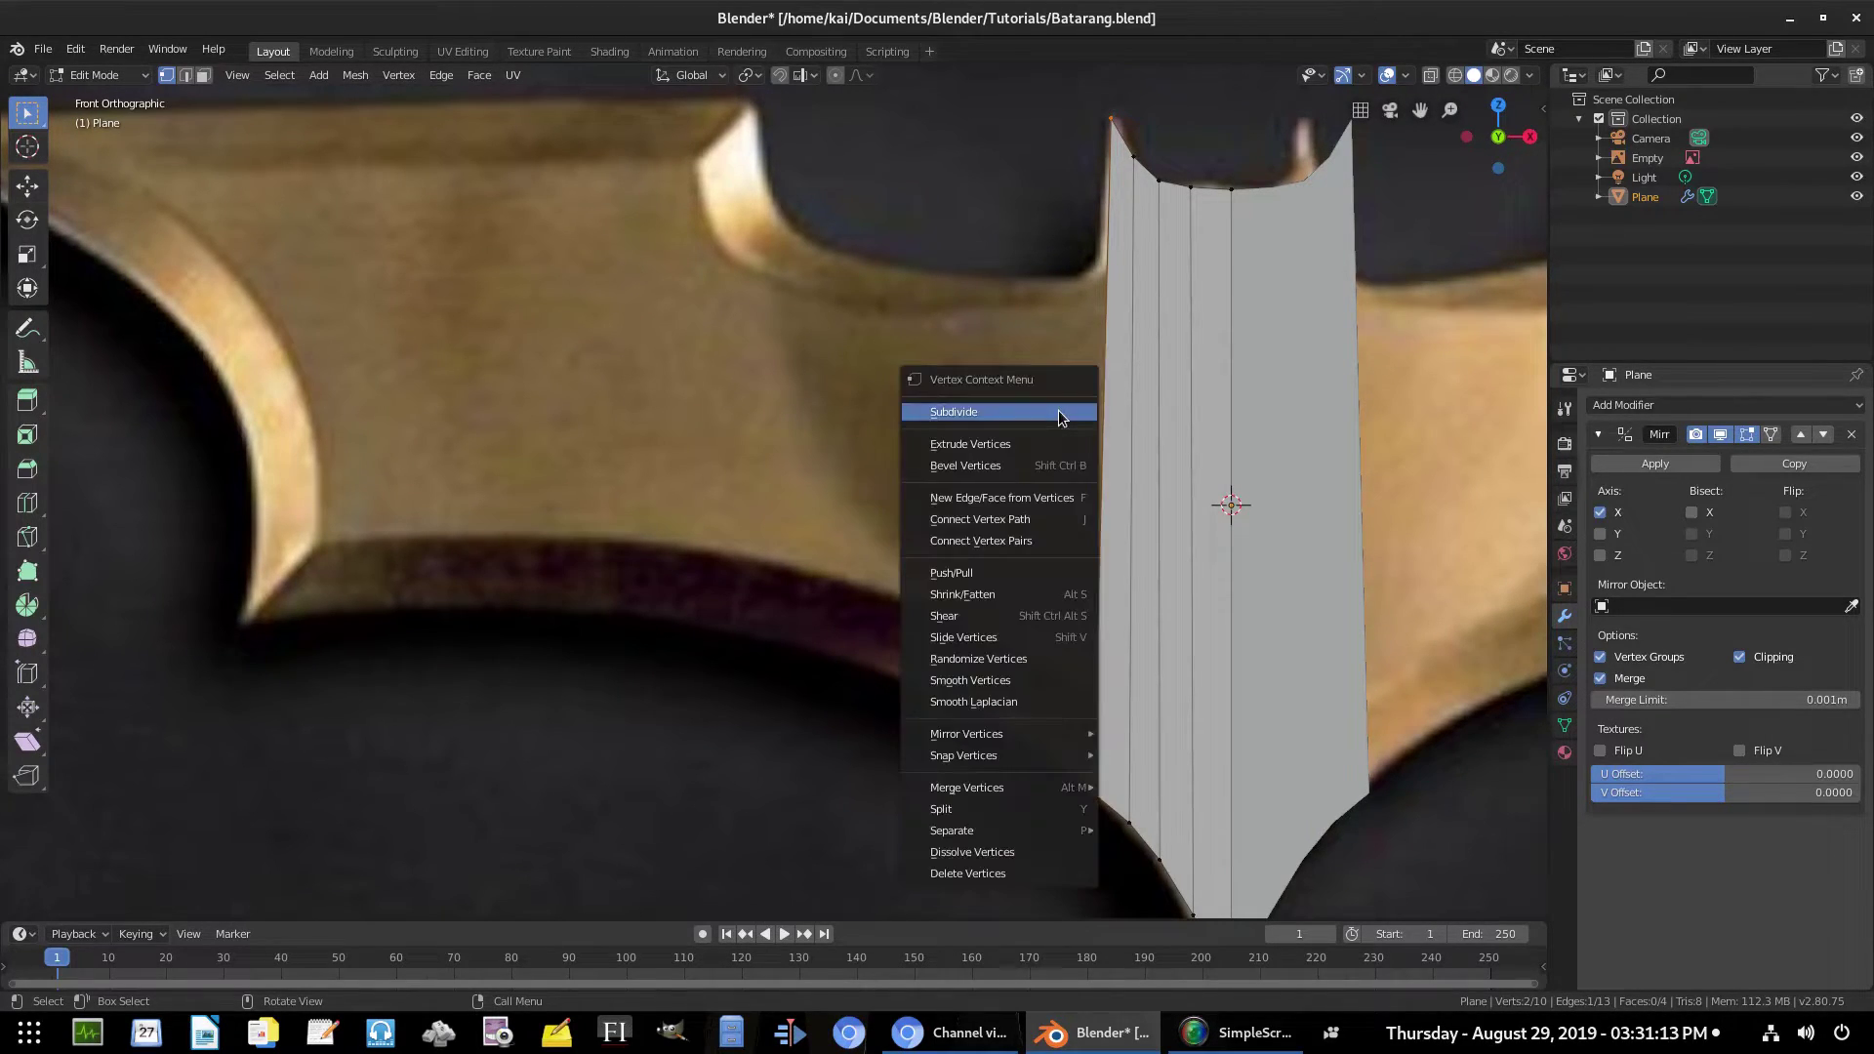
{"action": "left_click", "coordinate": [1057, 408]}
Move the new midpoint vertex up the outer edge to where the ear meets the wing
{"action": "left_click", "coordinate": [1099, 457]}
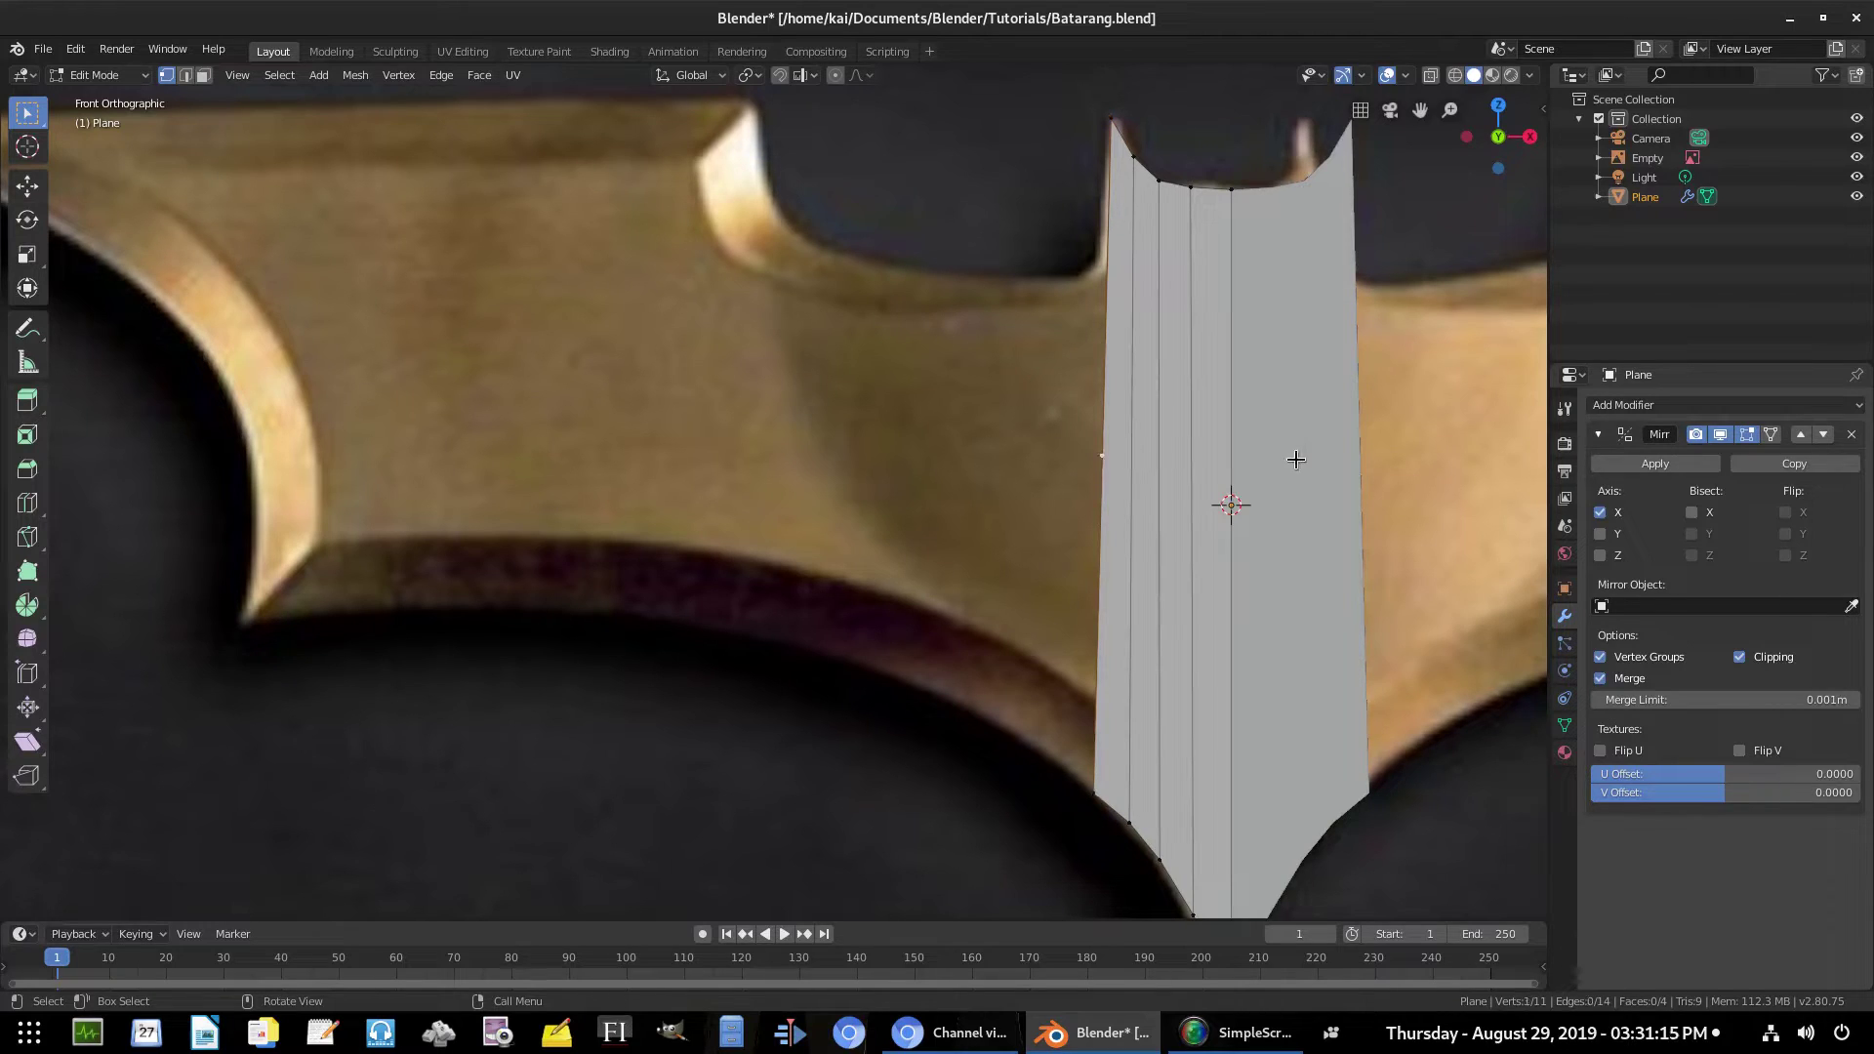
{"action": "key", "text": "g"}
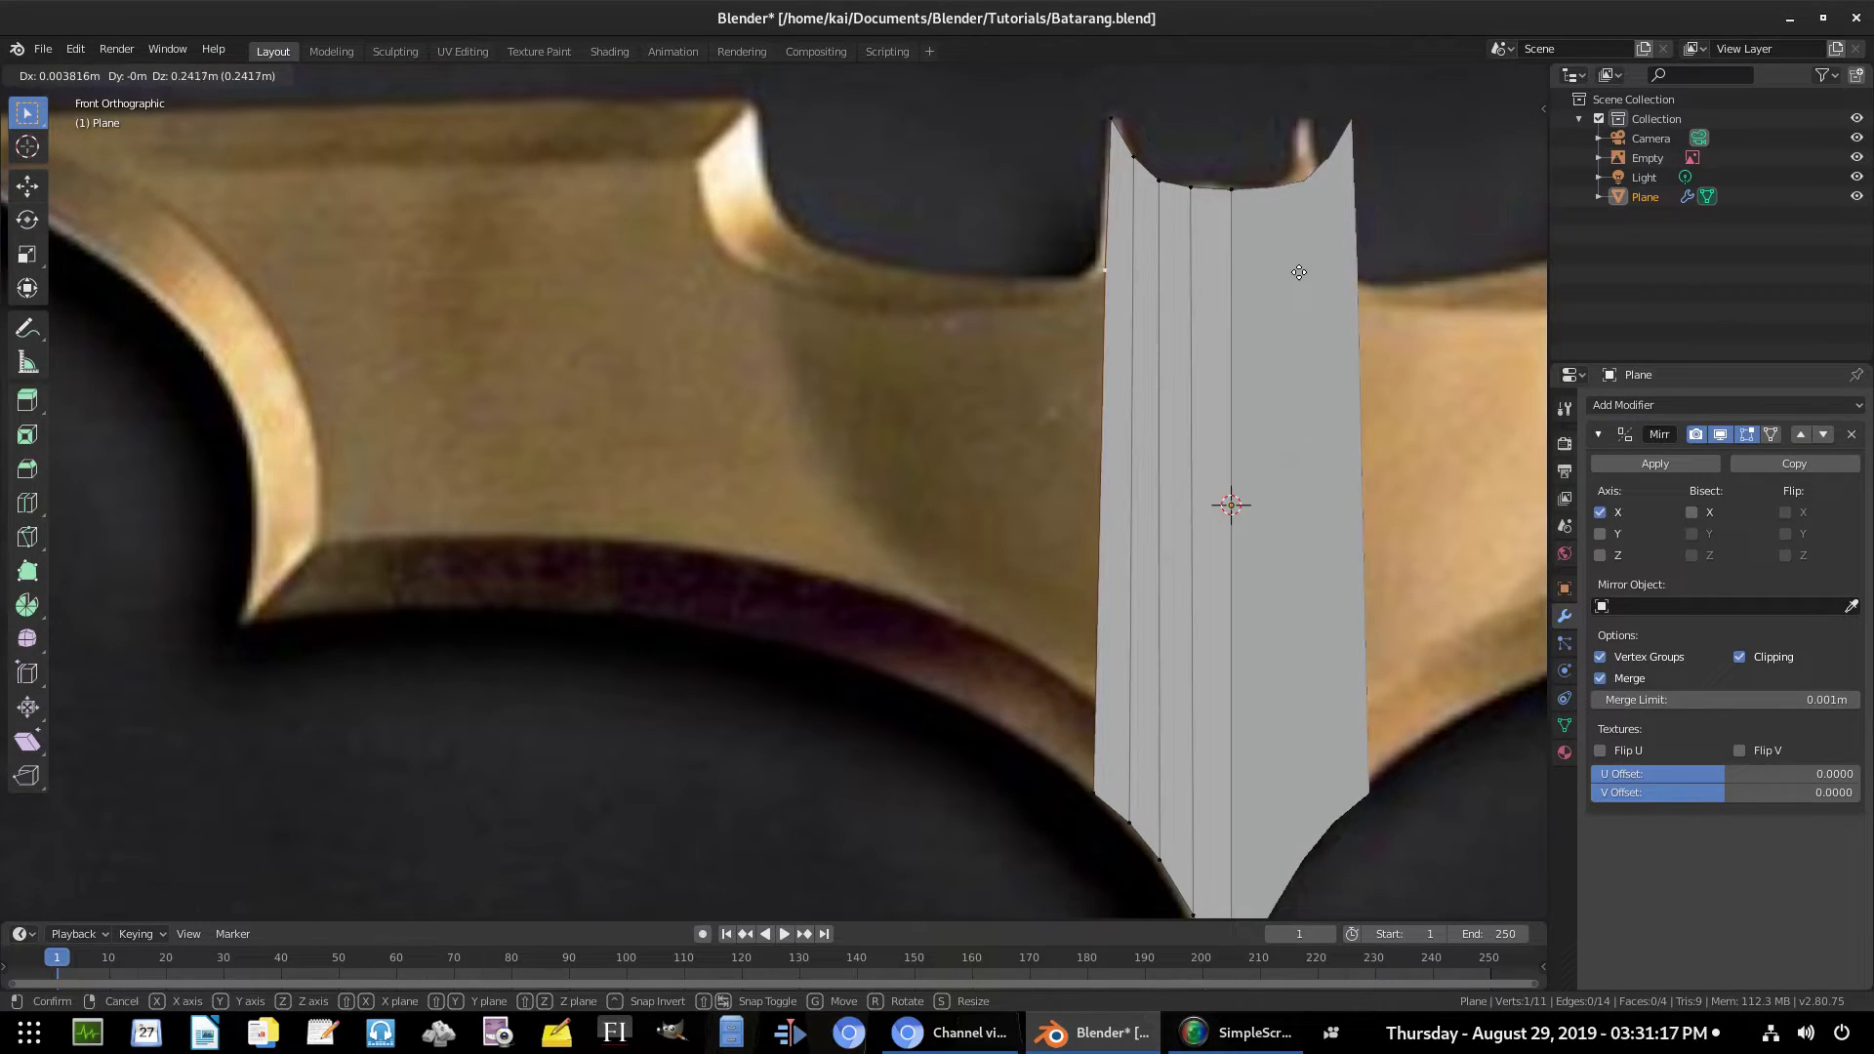
{"action": "left_click", "coordinate": [1298, 276]}
{"action": "scroll", "coordinate": [1292, 302], "scroll_direction": "up", "scroll_amount": 1}
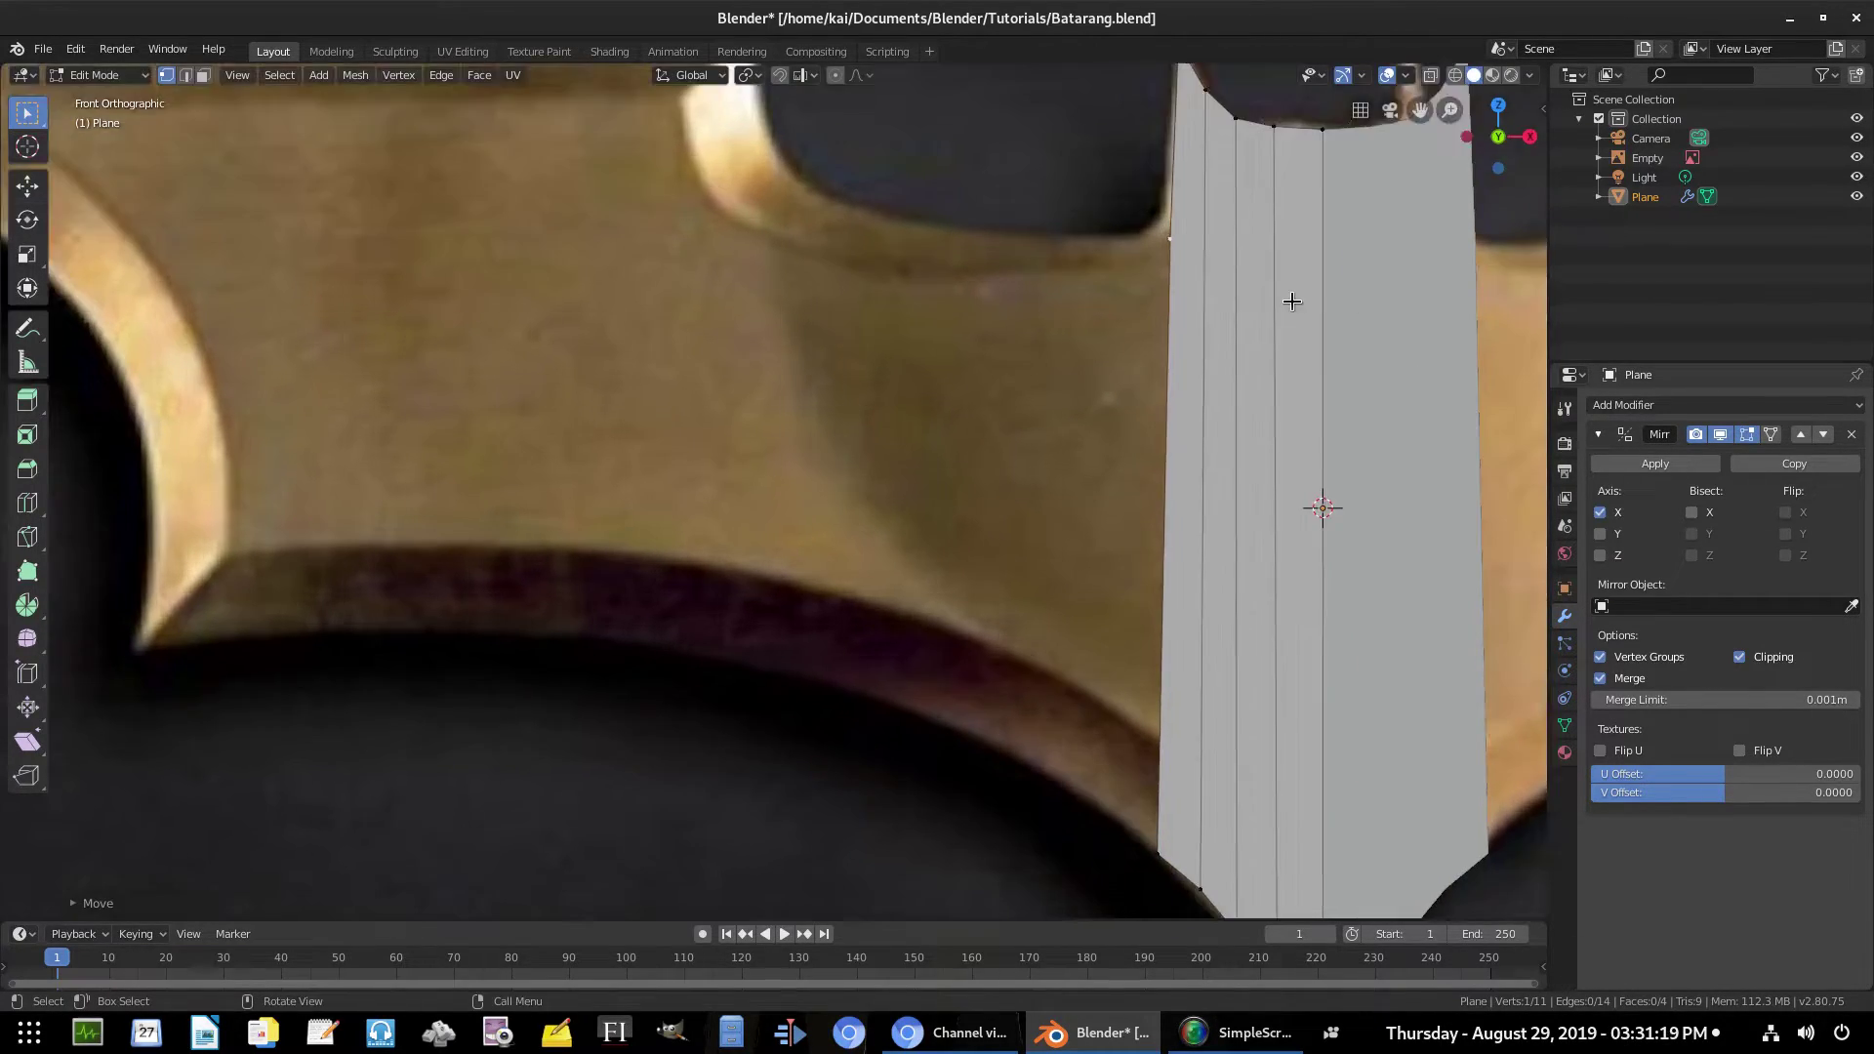
{"action": "middle_click_drag", "start_coordinate": [1292, 301], "coordinate": [834, 518], "text": "shift"}
{"action": "scroll", "coordinate": [931, 543], "scroll_direction": "up", "scroll_amount": 3}
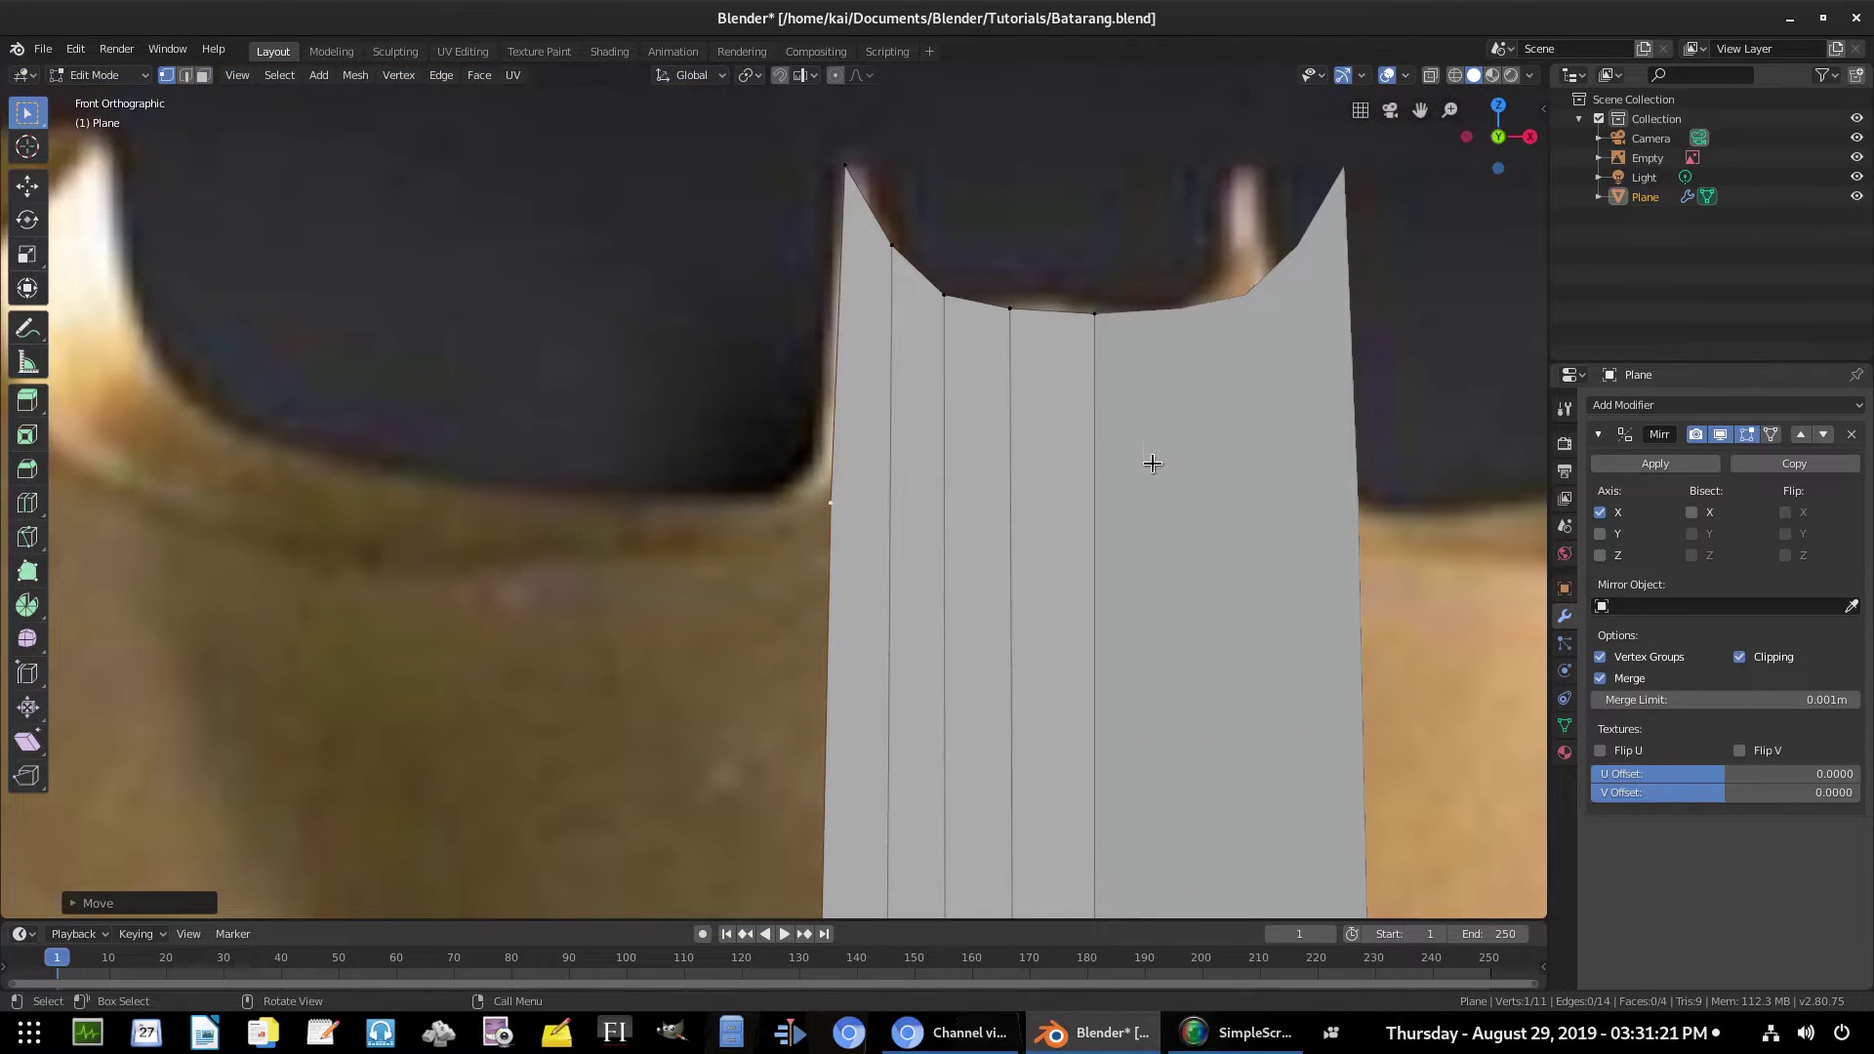
{"action": "key", "text": "g"}
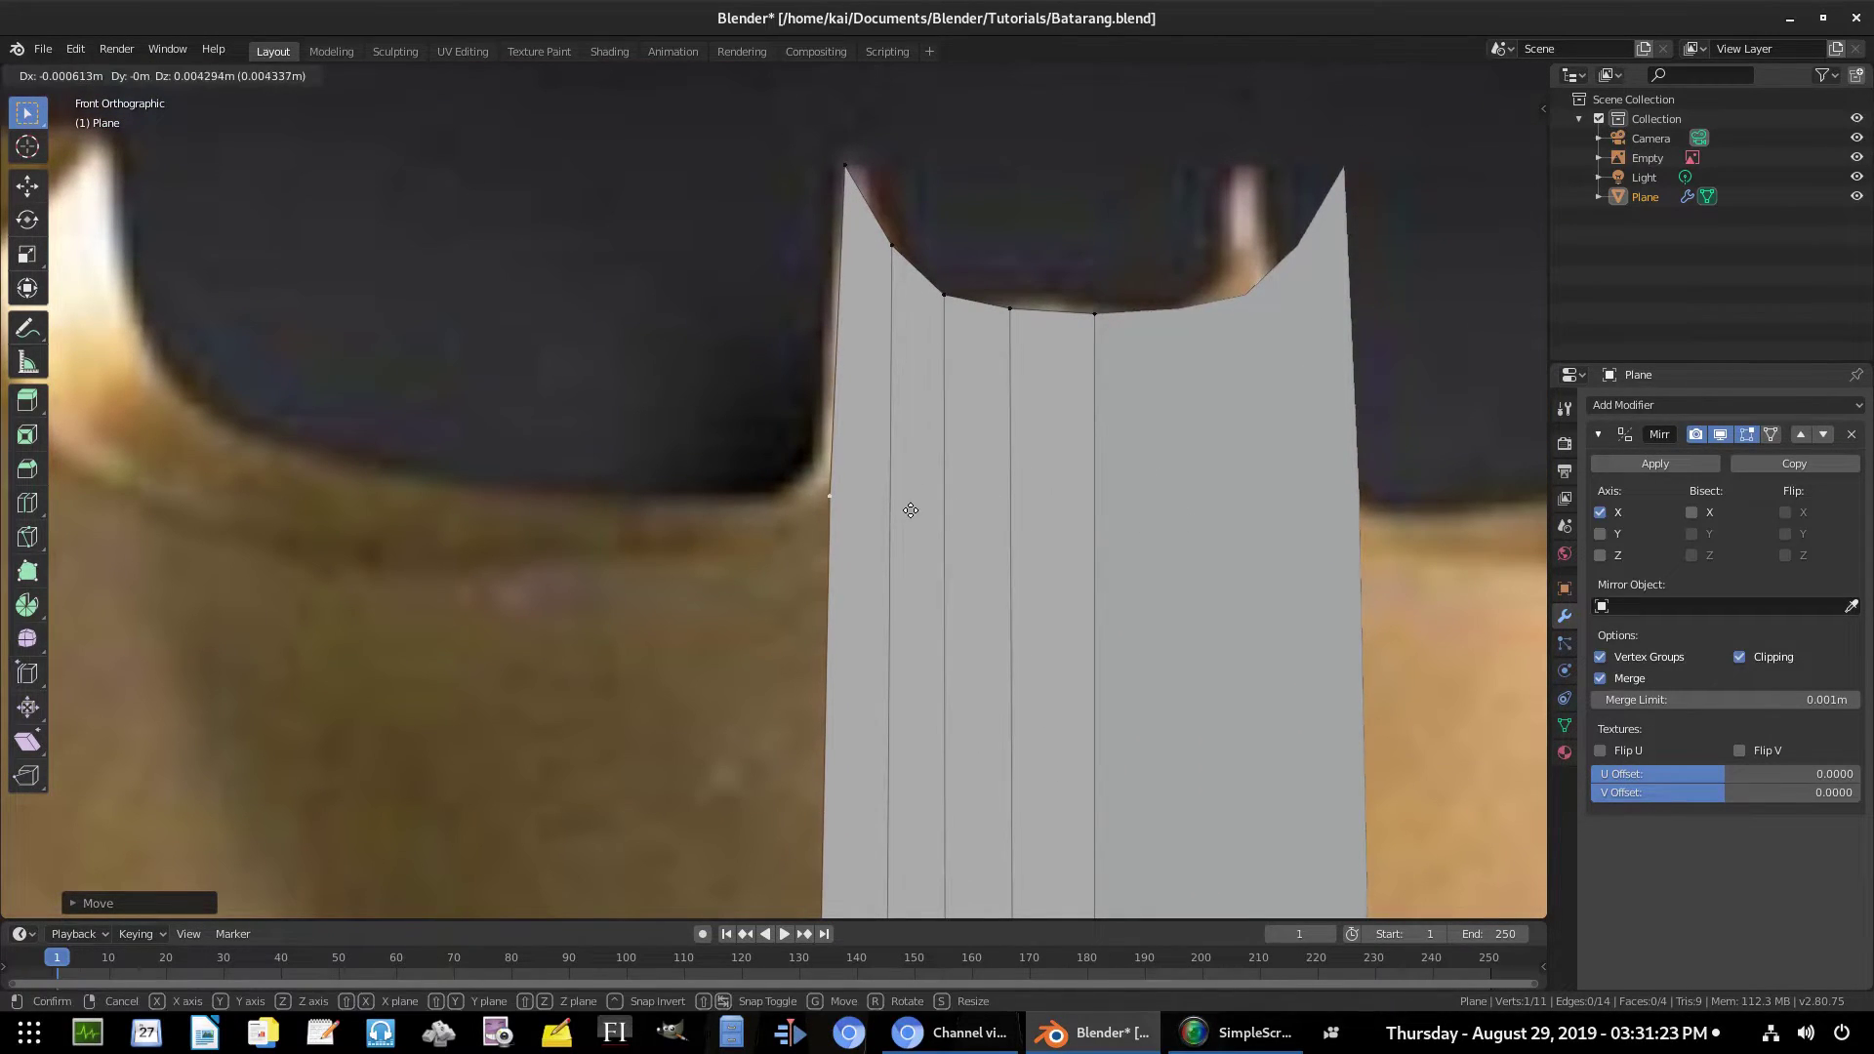
{"action": "left_click", "coordinate": [901, 507]}
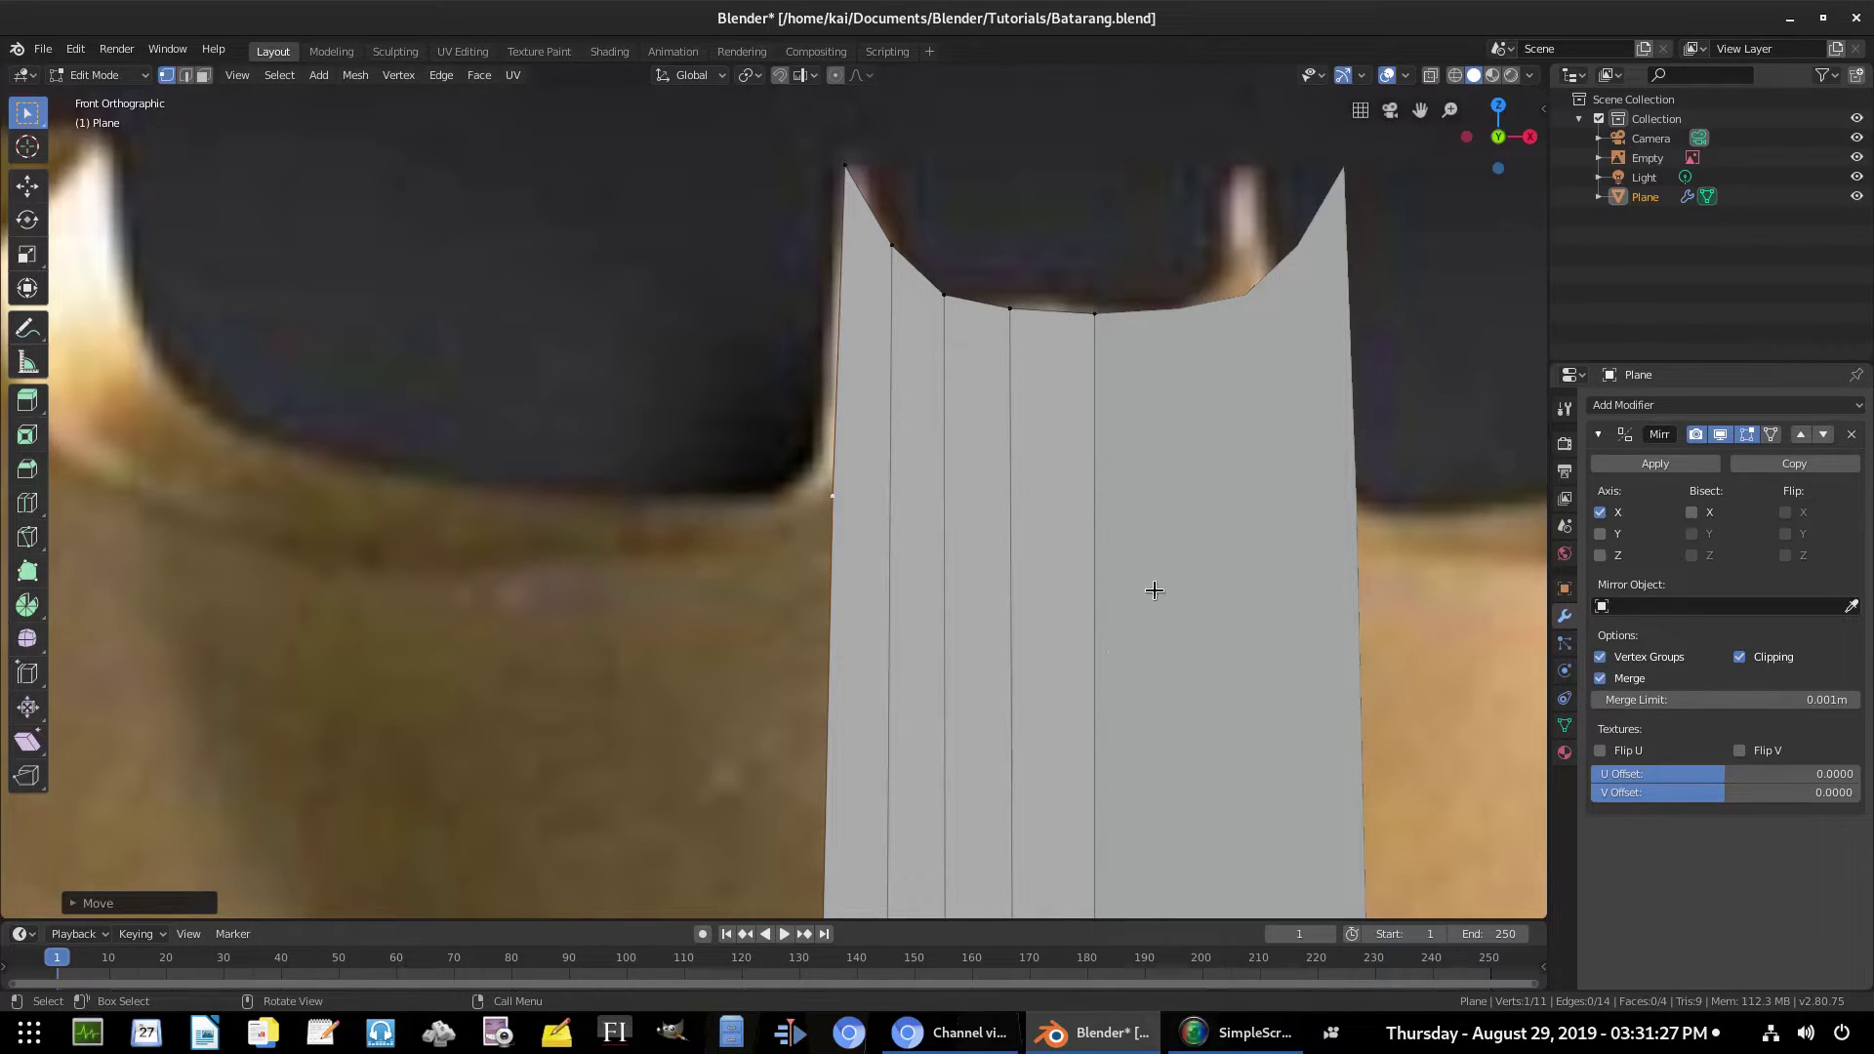
Try to subdivide all the faces of the half body
{"action": "scroll", "coordinate": [1154, 590], "scroll_direction": "down", "scroll_amount": 5}
{"action": "scroll", "coordinate": [1005, 586], "scroll_direction": "up", "scroll_amount": 1}
{"action": "scroll", "coordinate": [961, 644], "scroll_direction": "down", "scroll_amount": 1}
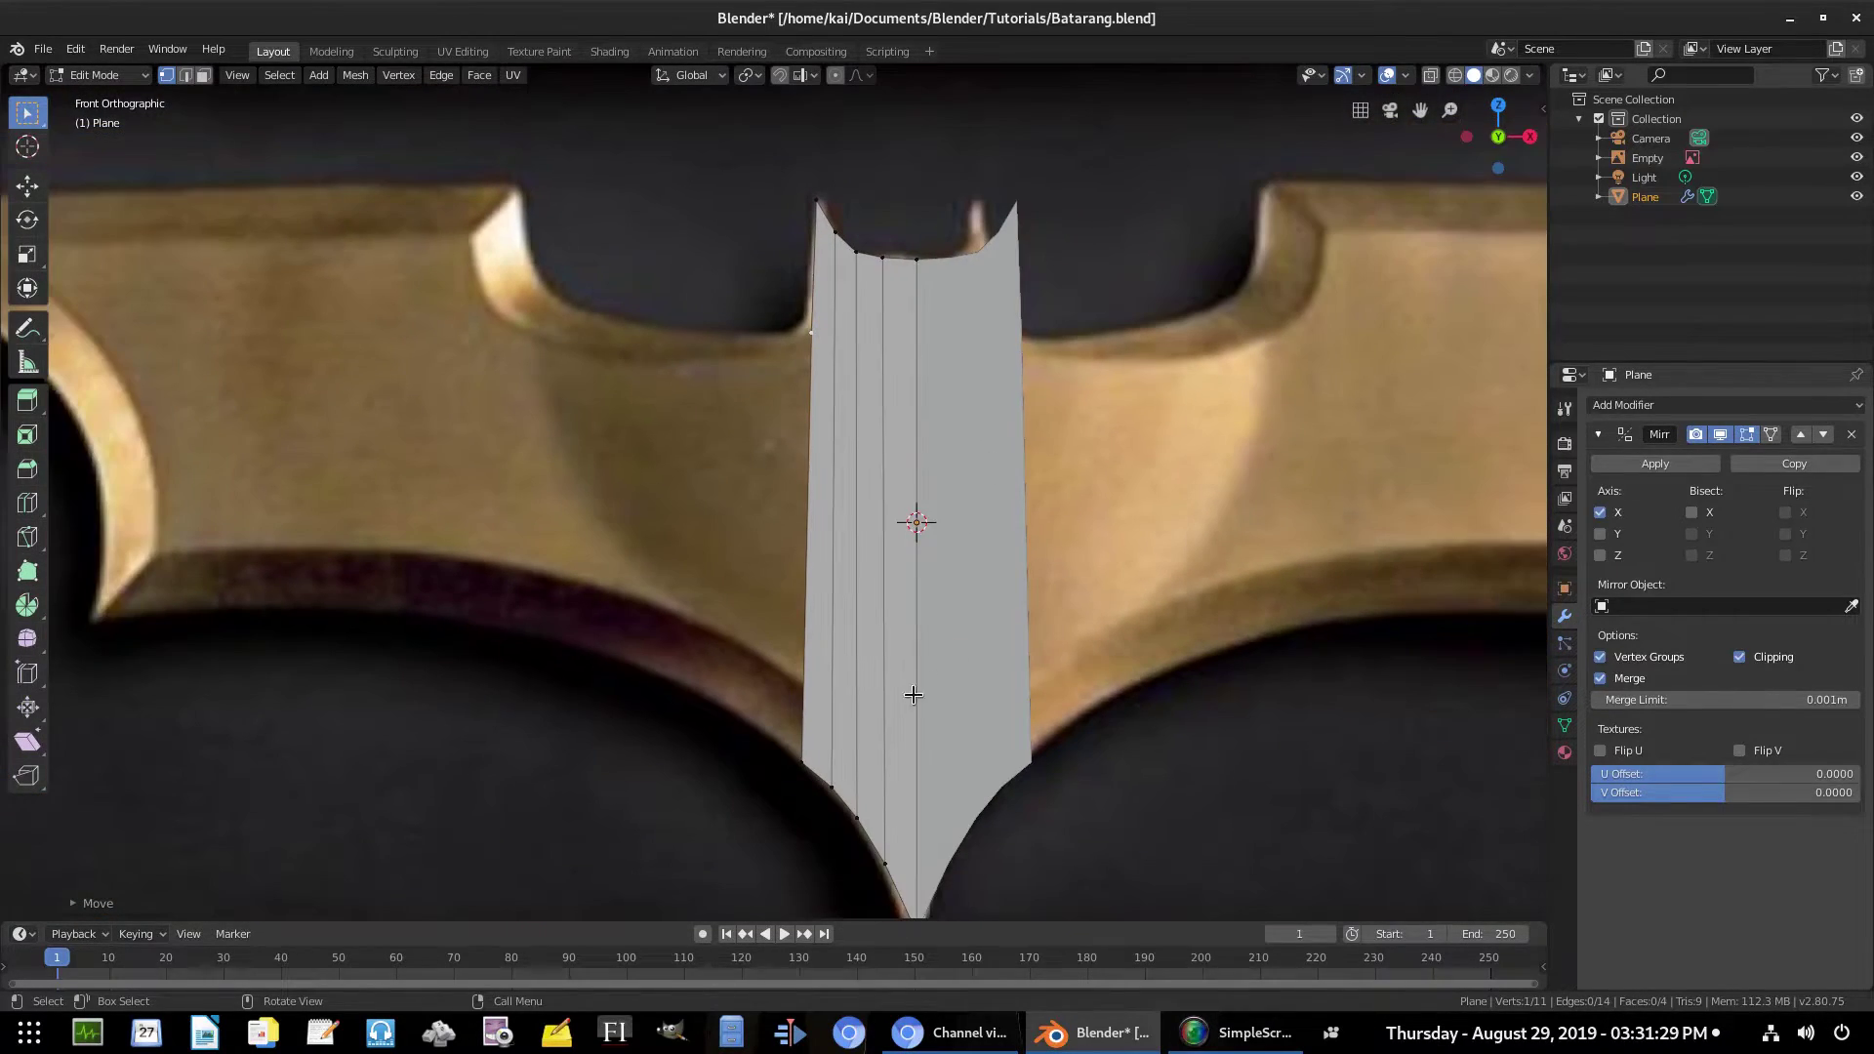
{"action": "left_click", "coordinate": [802, 763]}
{"action": "left_click", "coordinate": [831, 786], "text": "shift"}
{"action": "left_click", "coordinate": [856, 817], "text": "shift"}
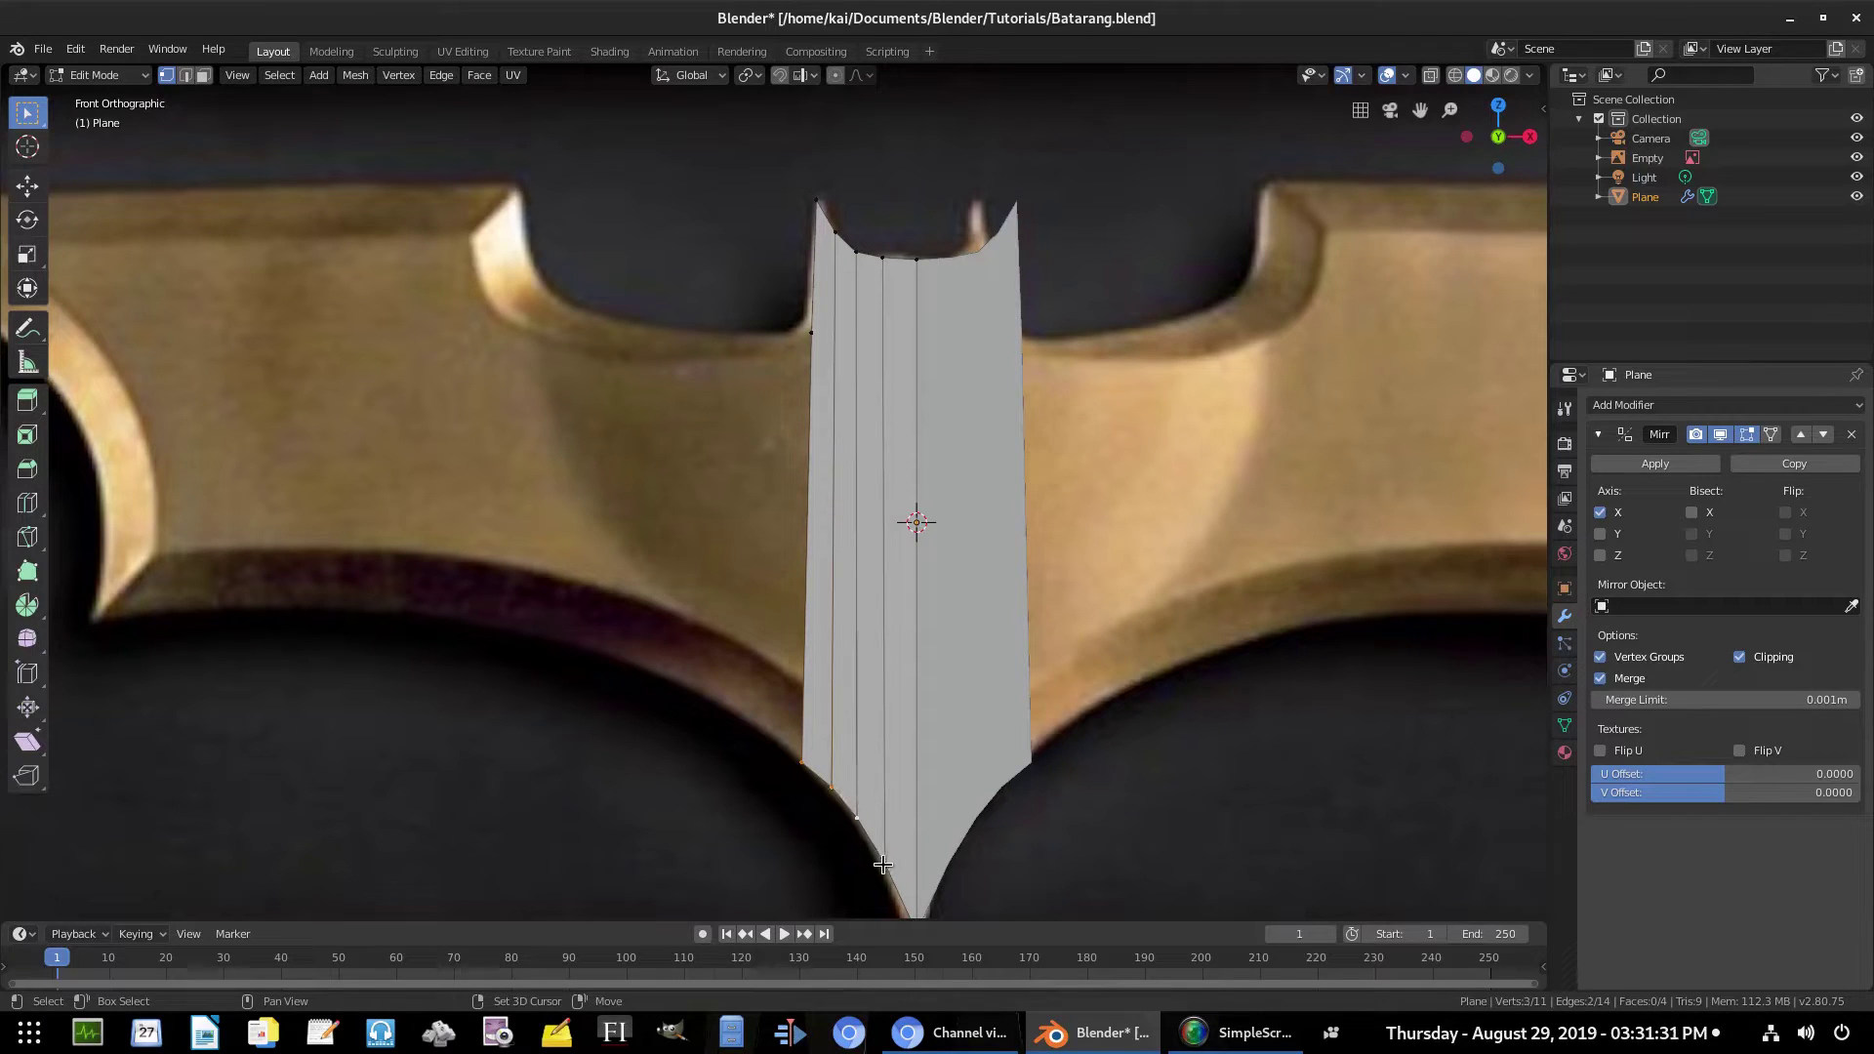
{"action": "left_click", "coordinate": [916, 904], "text": "shift"}
{"action": "scroll", "coordinate": [883, 684], "scroll_direction": "down", "scroll_amount": 4, "text": "shift"}
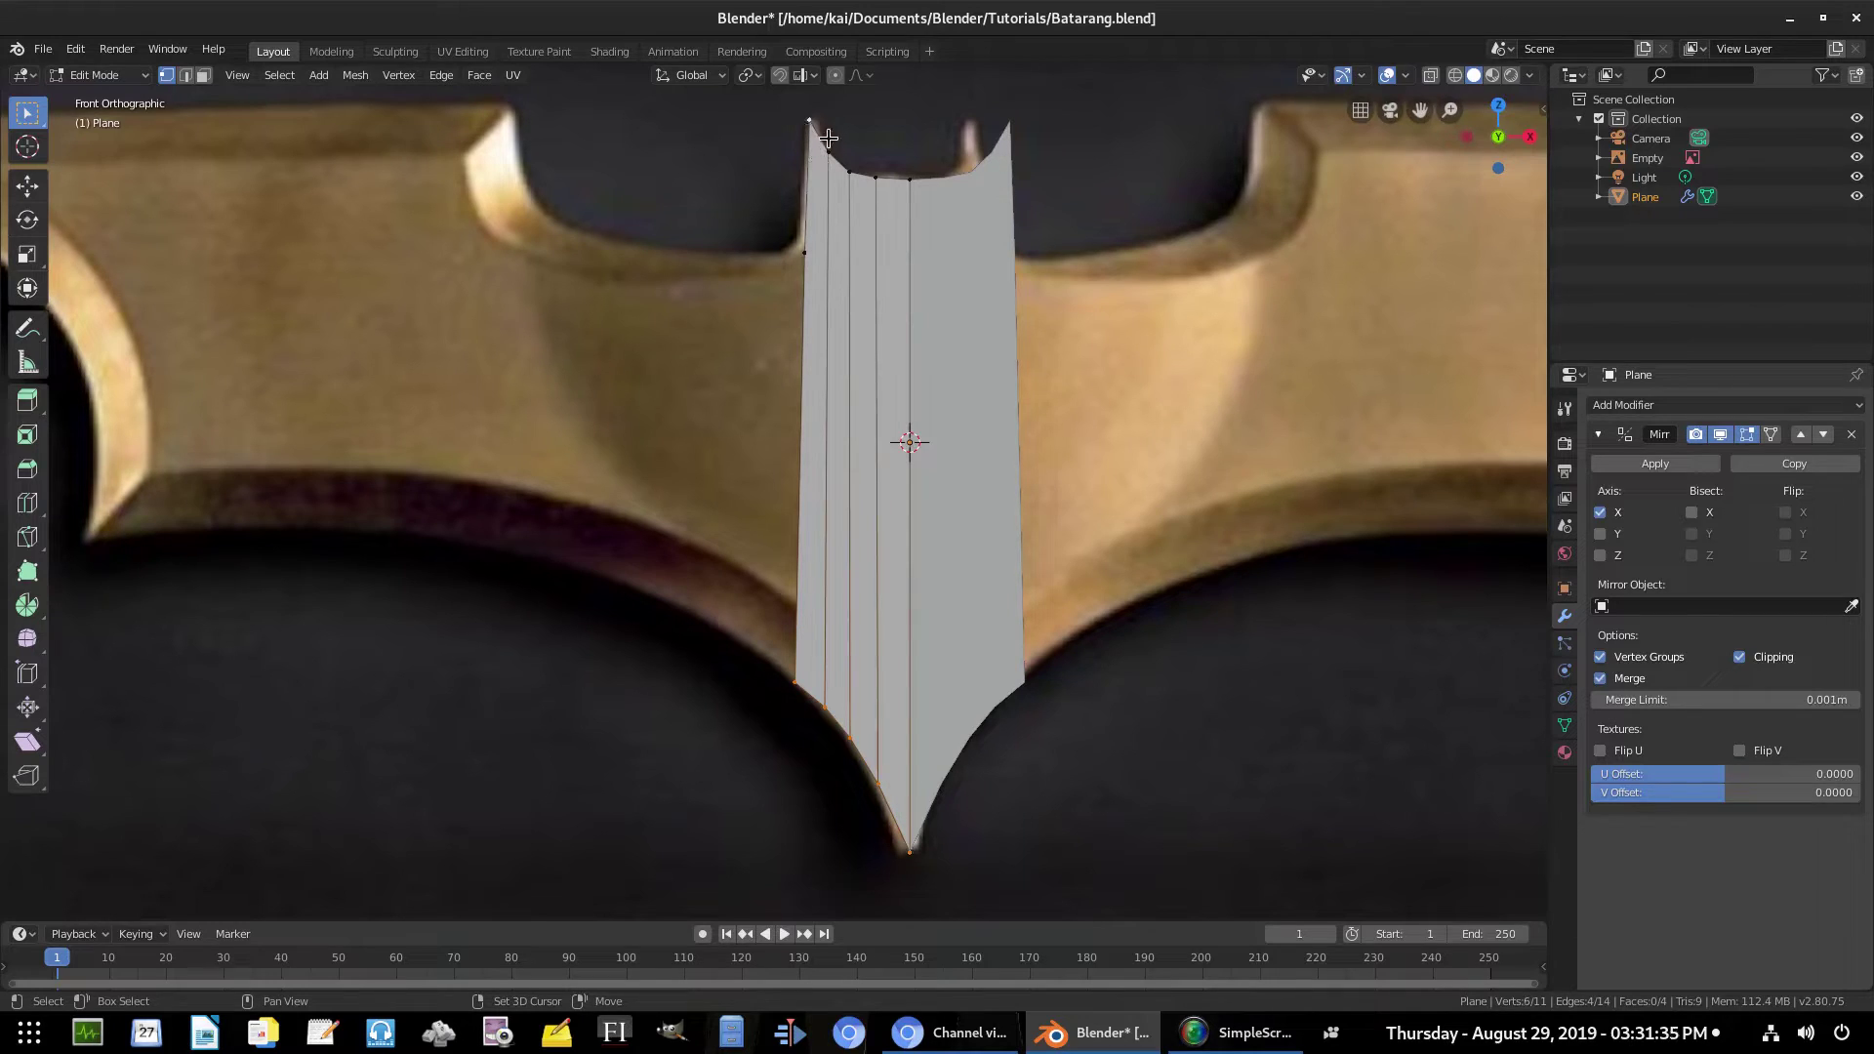
{"action": "left_click", "coordinate": [850, 168], "text": "shift"}
{"action": "left_click", "coordinate": [876, 177], "text": "shift"}
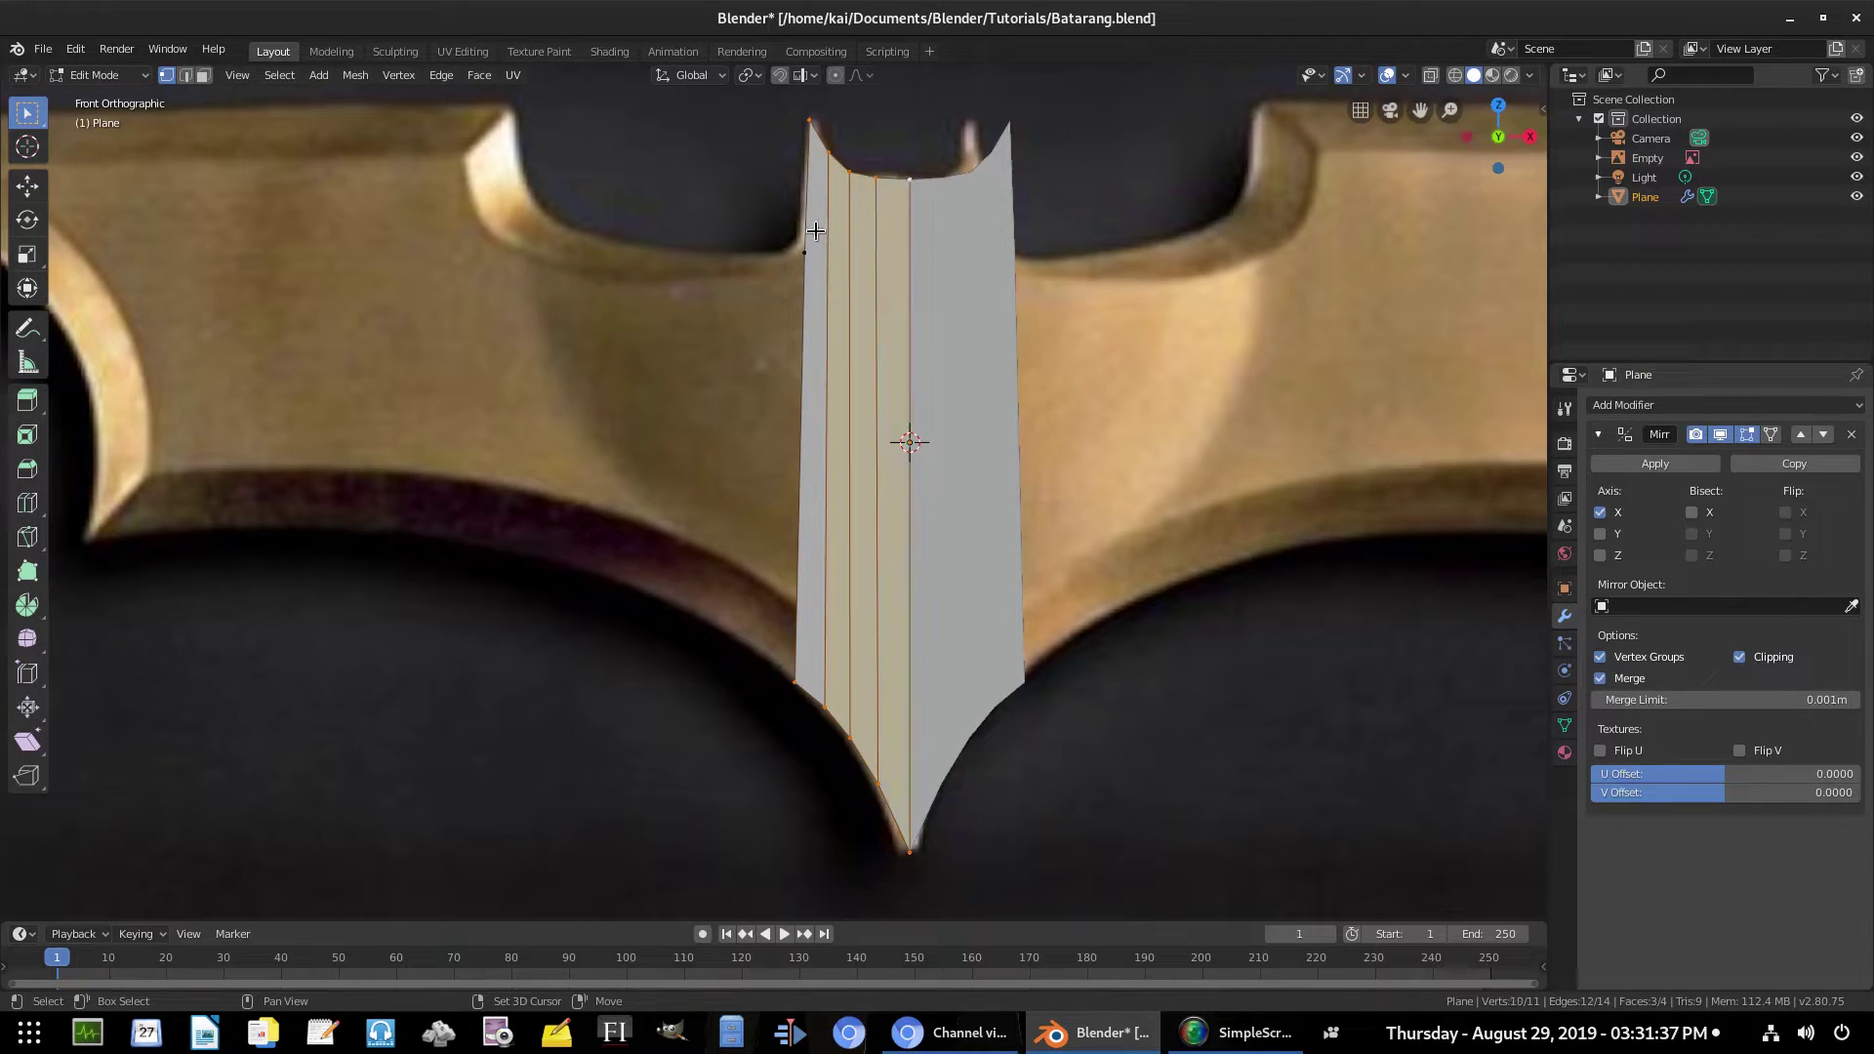
{"action": "right_click", "coordinate": [863, 314]}
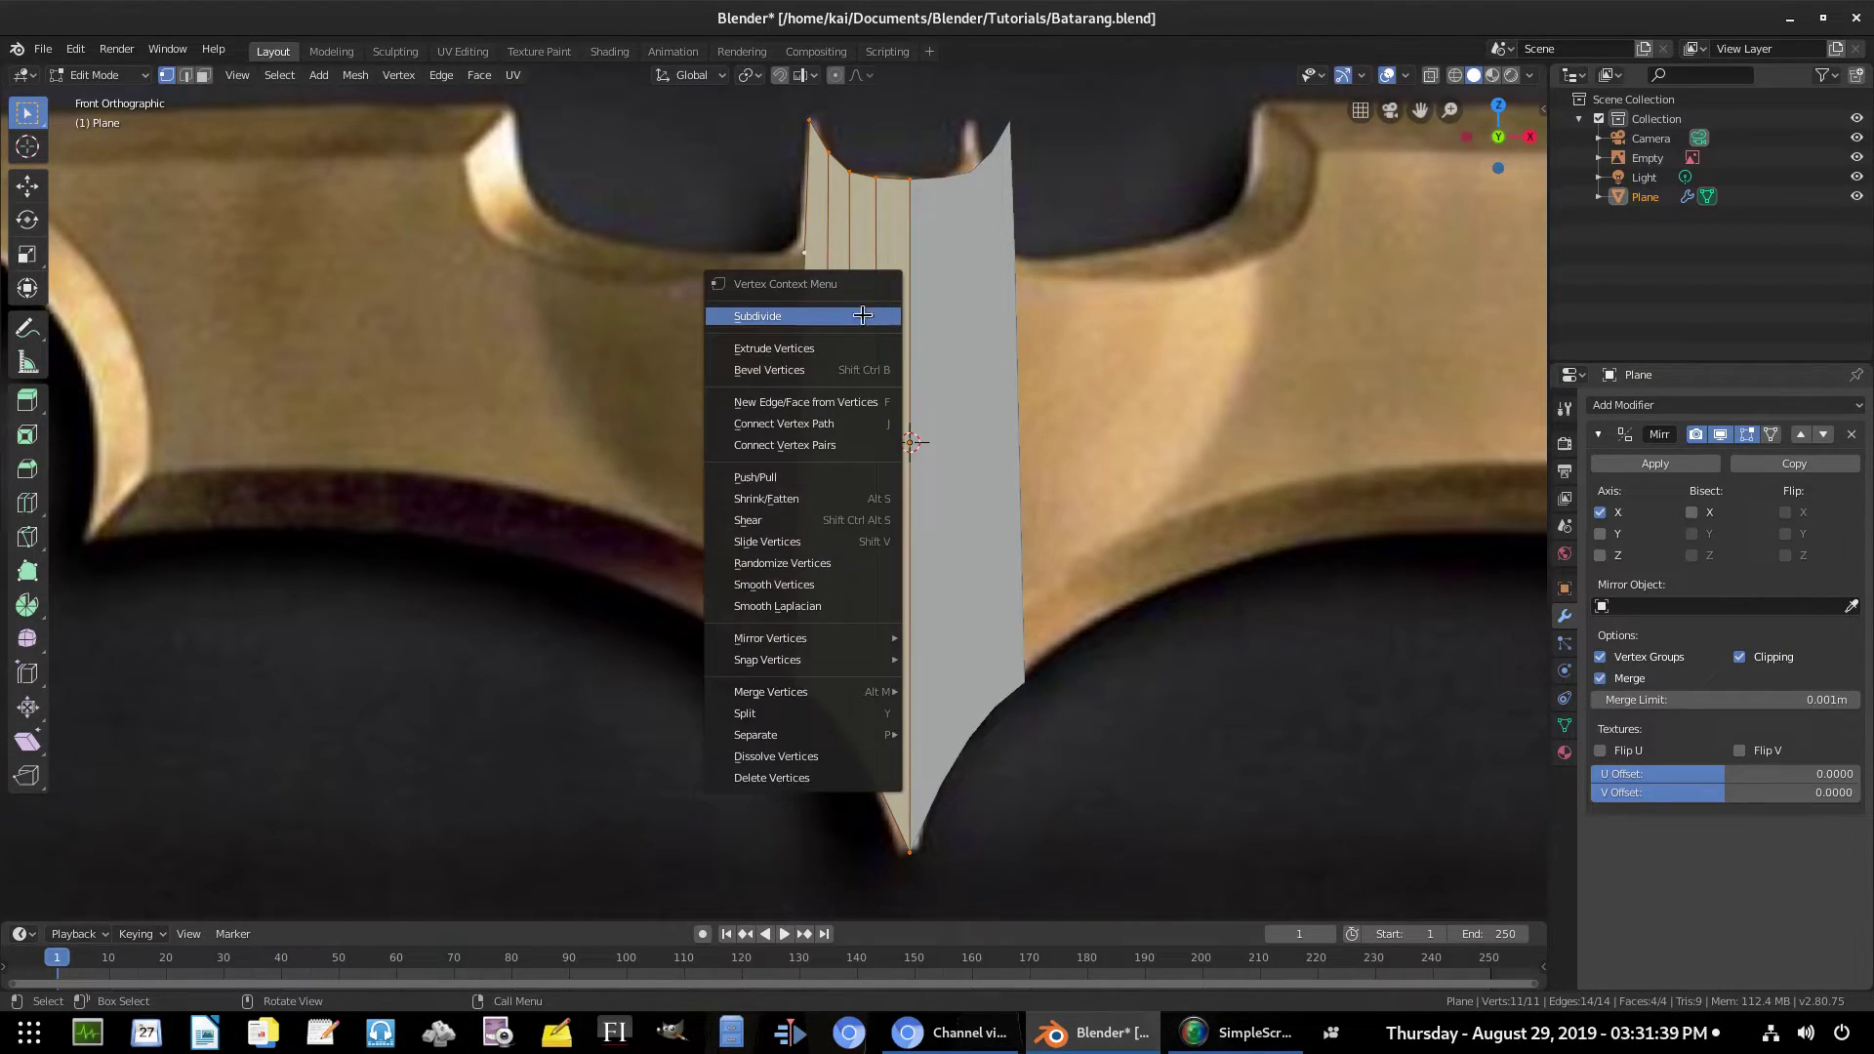
{"action": "left_click", "coordinate": [863, 314]}
{"action": "key", "text": "ctrl+z"}
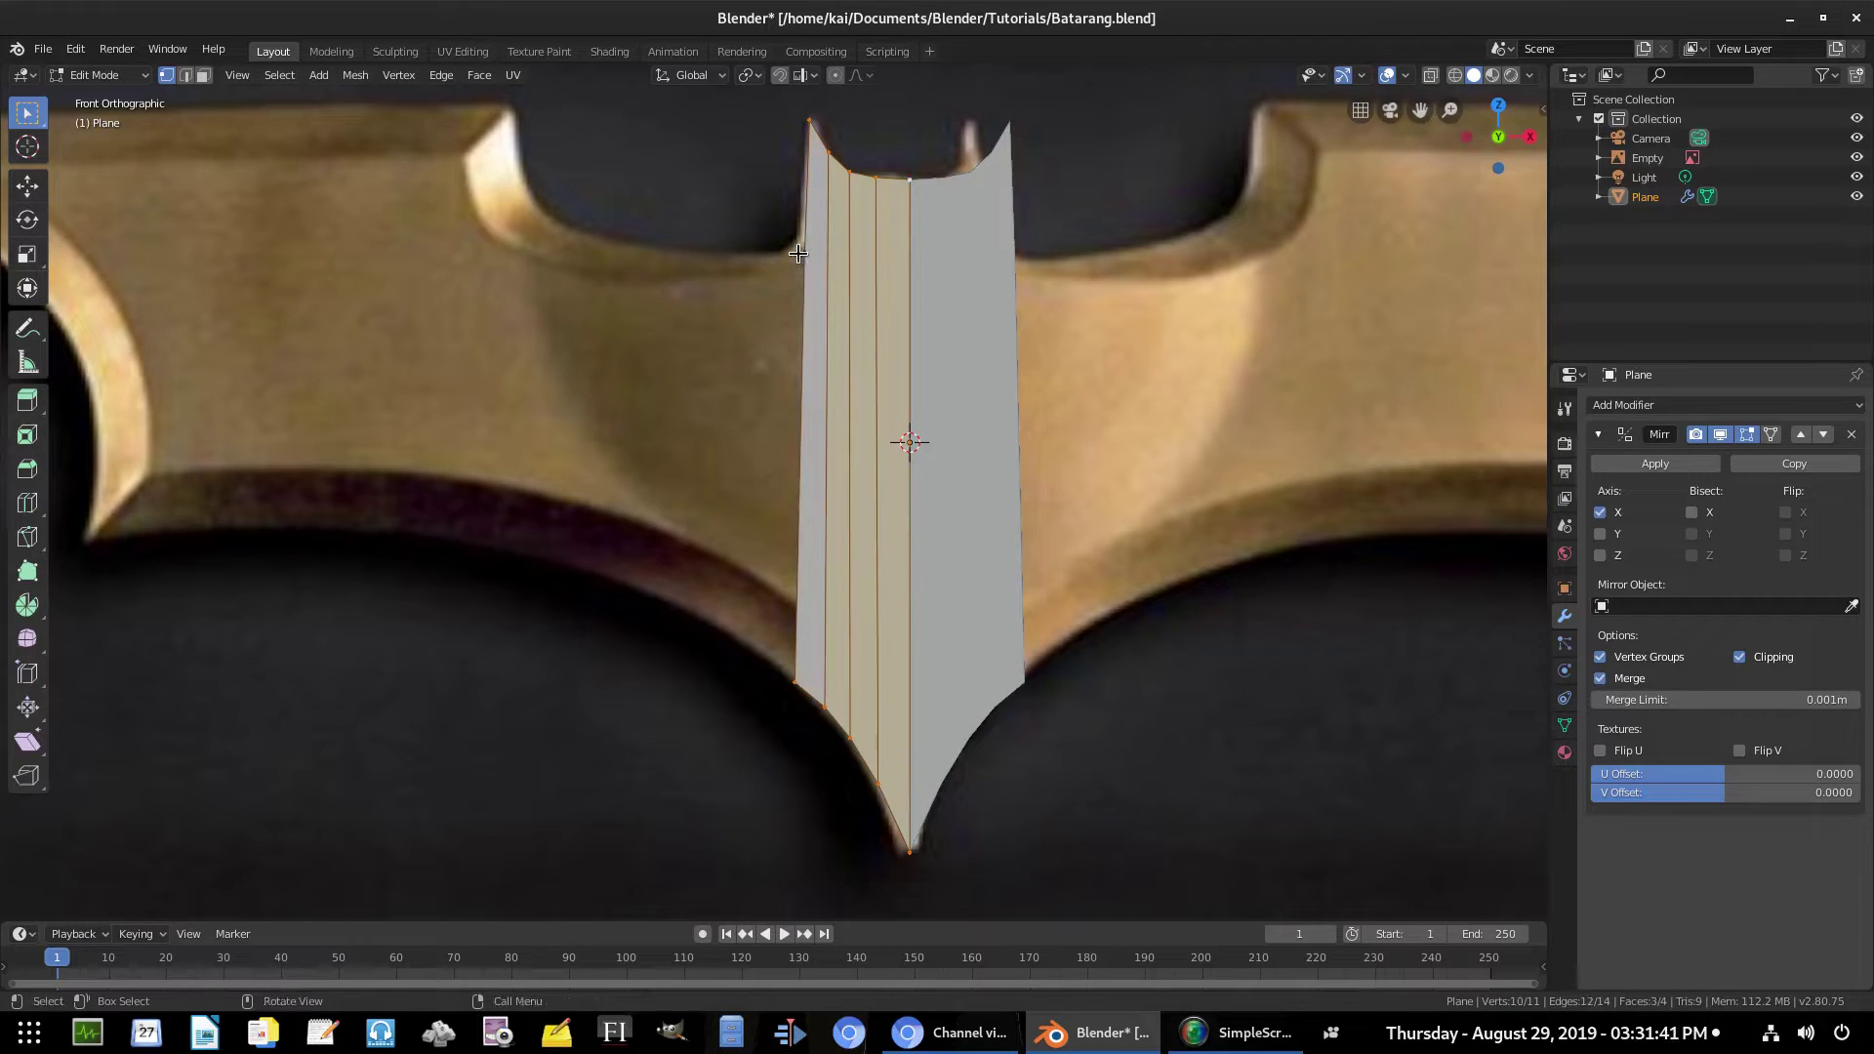
Remove the extra vertex on the body's outer edge at the ear-wing junction with Limited Dissolve
{"action": "left_click", "coordinate": [803, 254]}
{"action": "right_click", "coordinate": [815, 261]}
{"action": "key", "text": "Escape"}
{"action": "scroll", "coordinate": [795, 196], "scroll_direction": "up", "scroll_amount": 2}
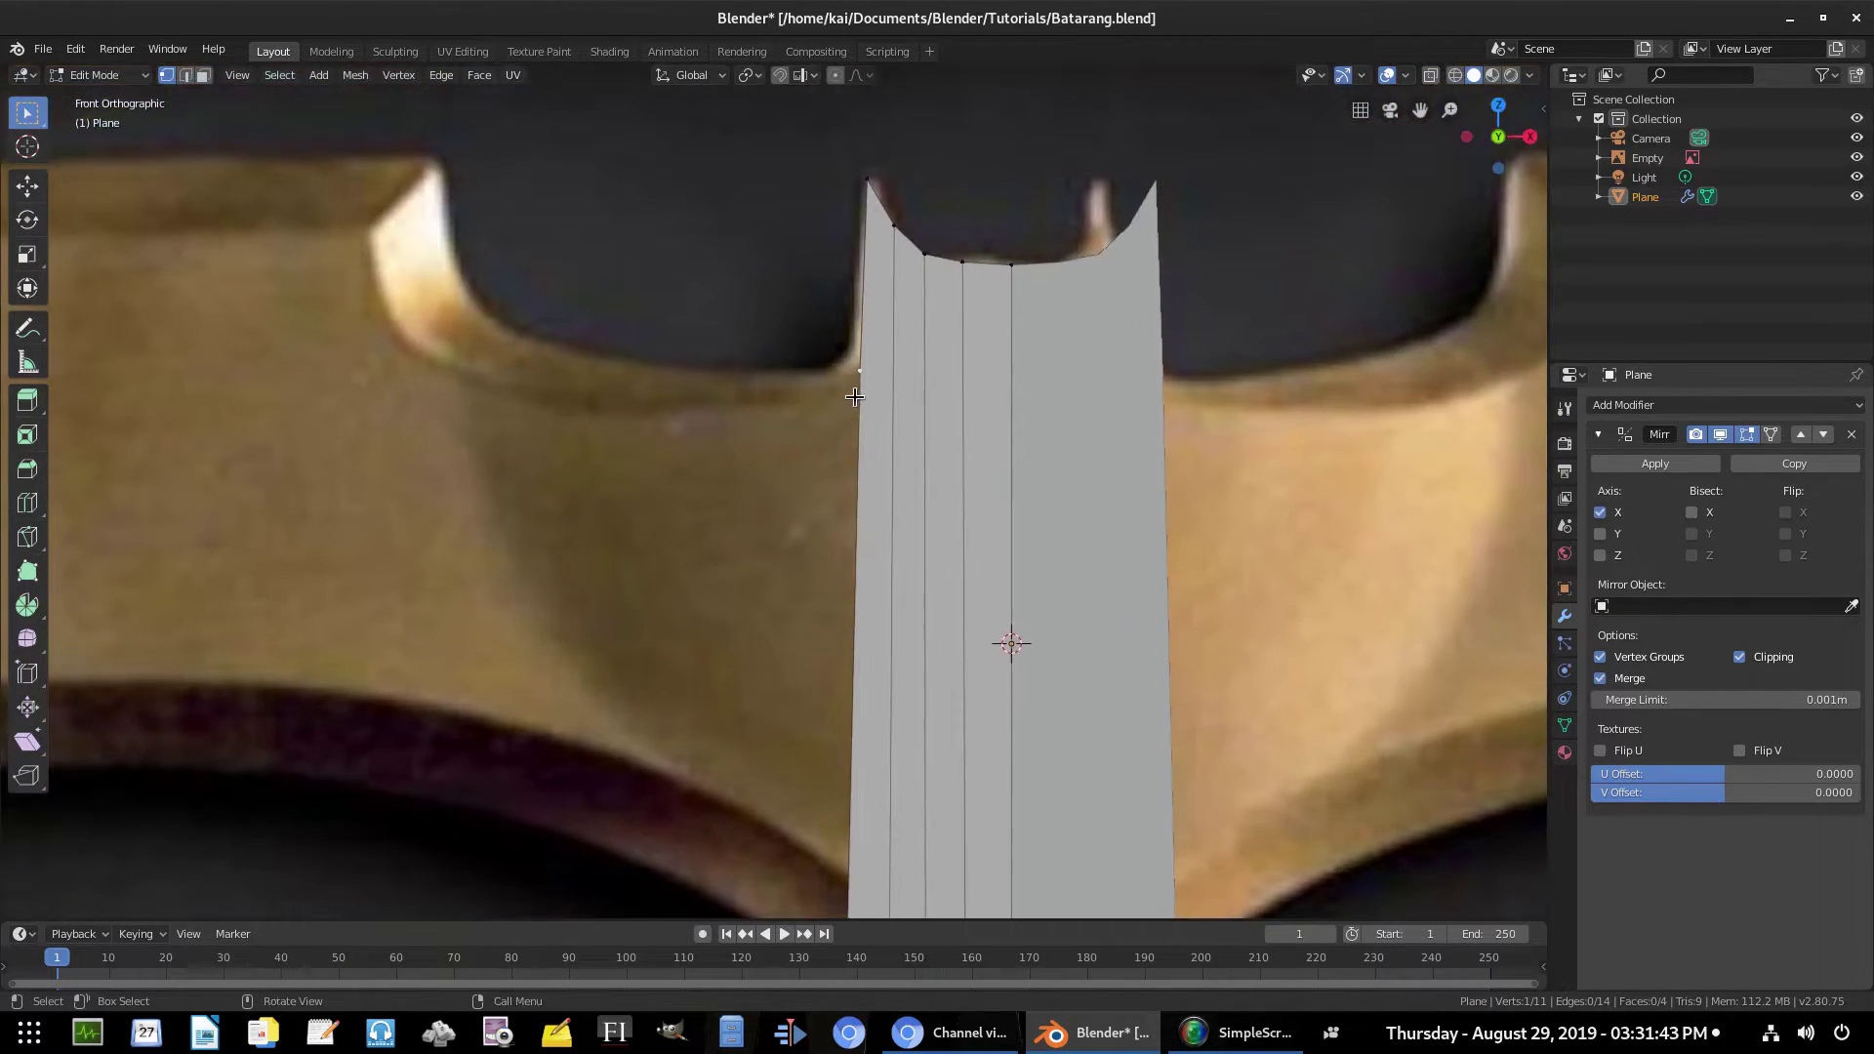
{"action": "key", "text": "g"}
{"action": "key", "text": "Escape"}
{"action": "key", "text": "x"}
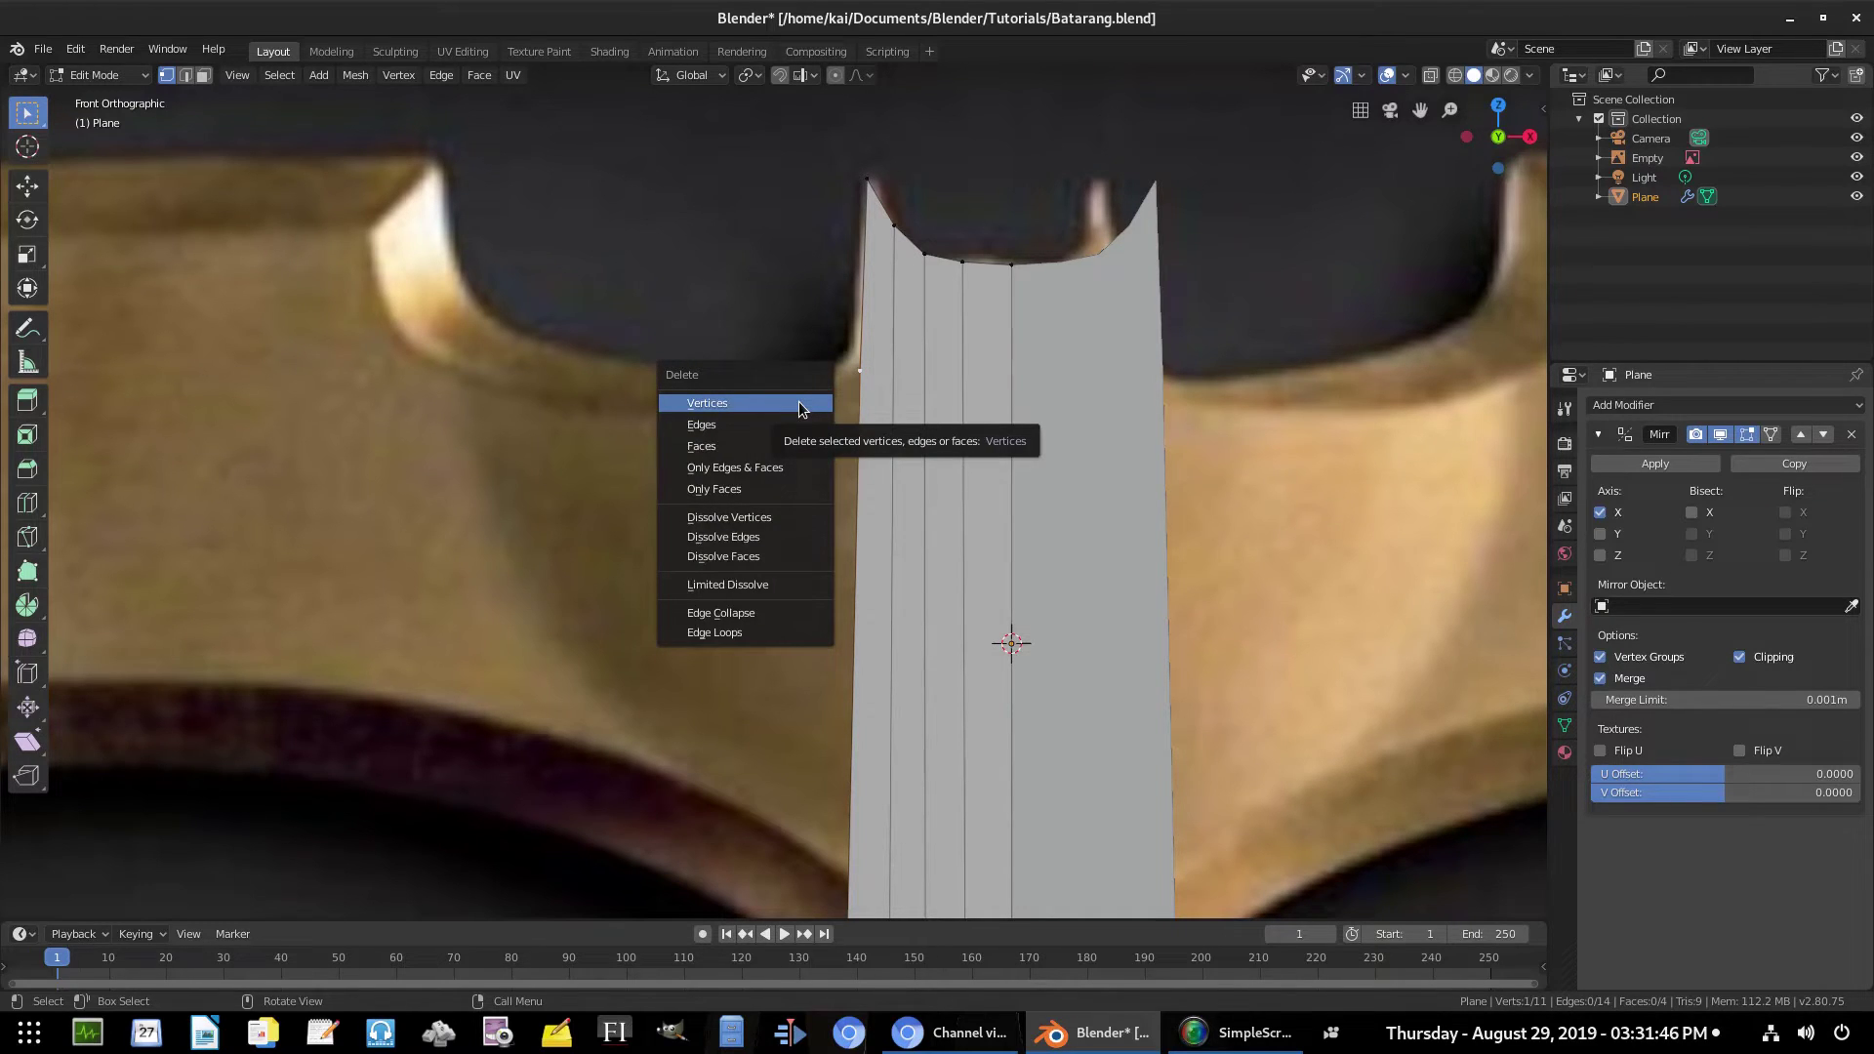
{"action": "left_click", "coordinate": [781, 583]}
{"action": "scroll", "coordinate": [781, 586], "scroll_direction": "down", "scroll_amount": 3}
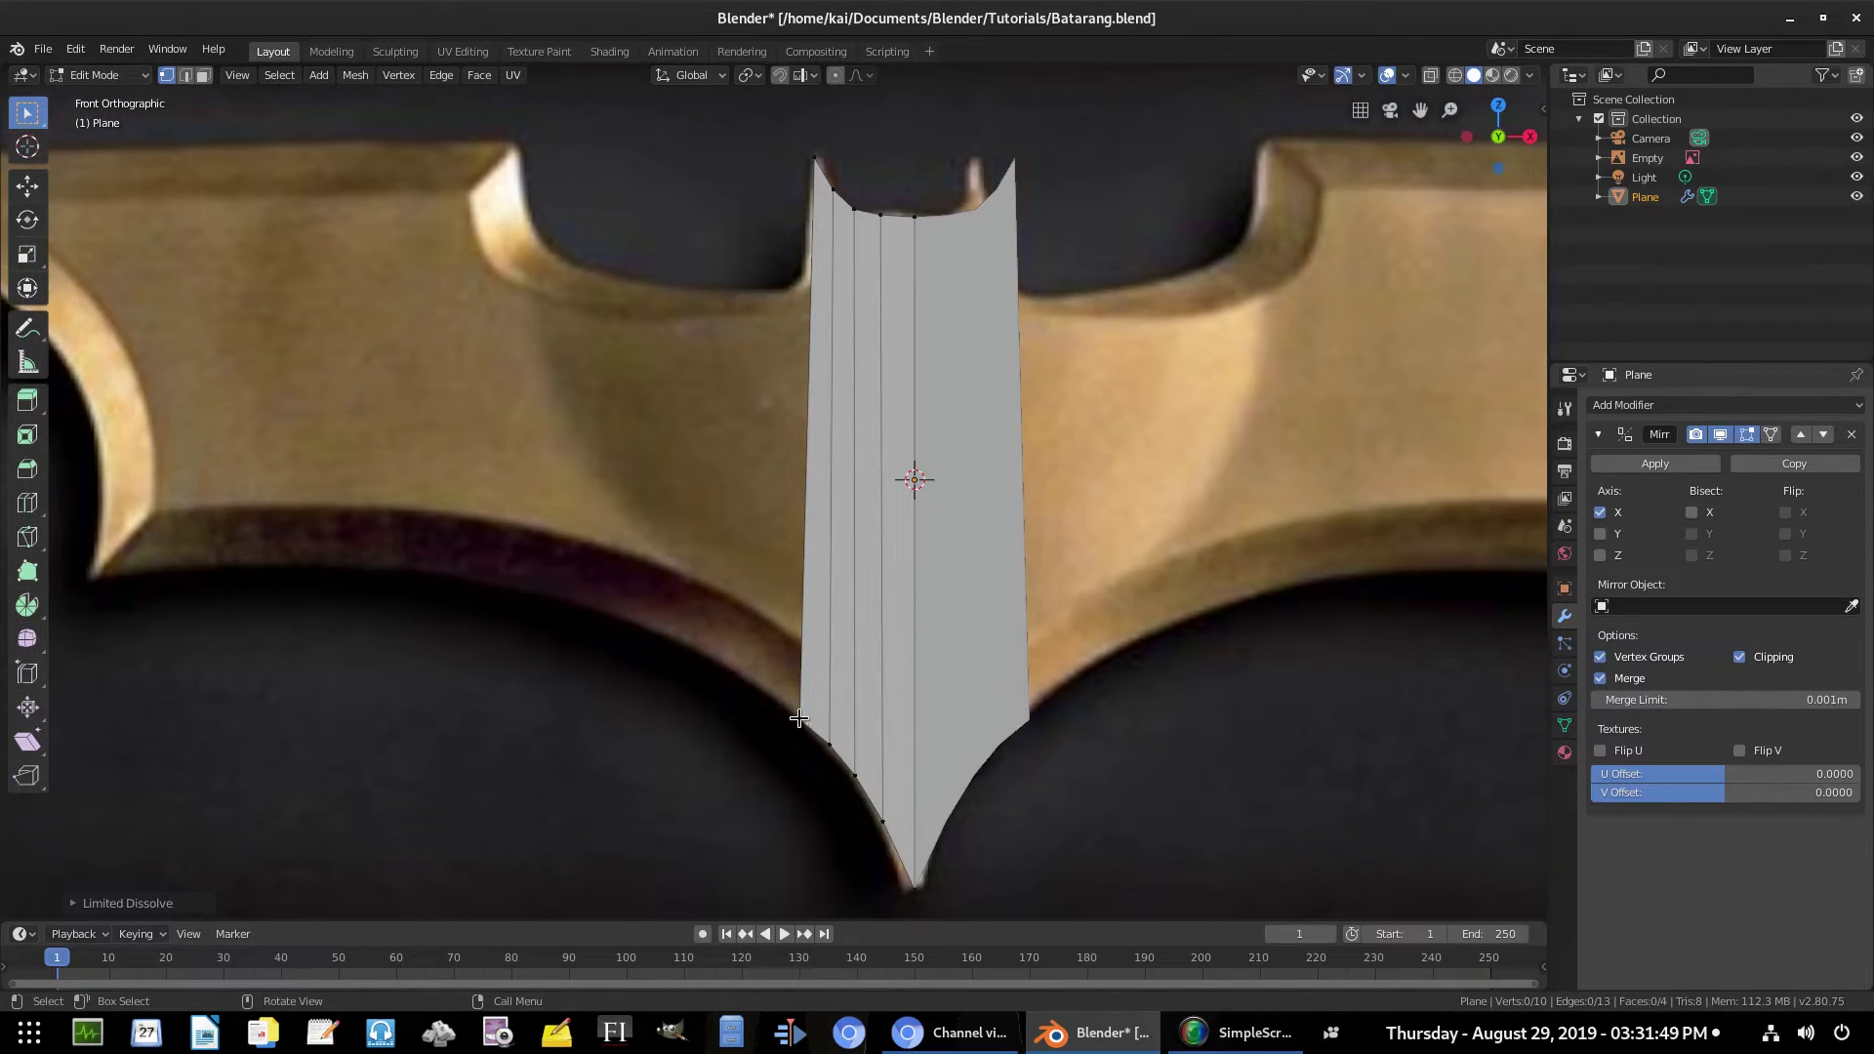
Try subdividing the entire half mesh with all its vertices selected
{"action": "key", "text": "b"}
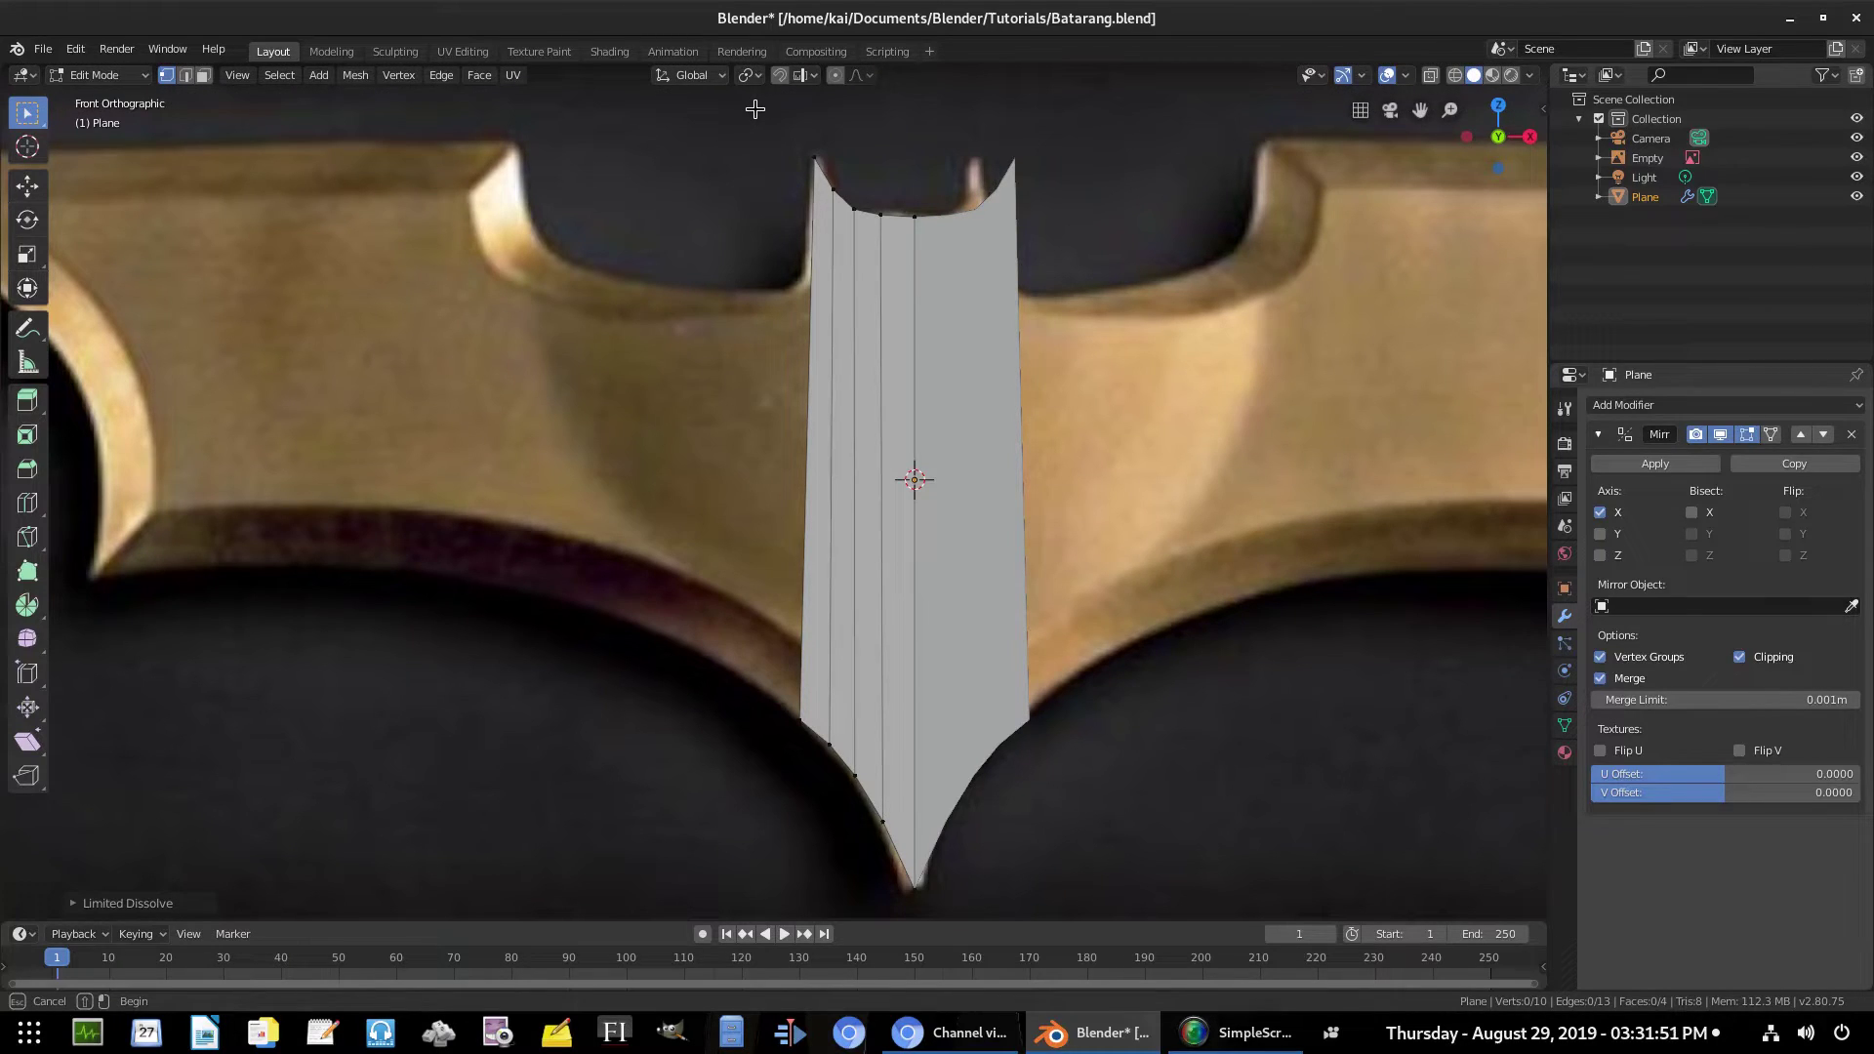
{"action": "left_click_drag", "start_coordinate": [755, 109], "coordinate": [947, 907]}
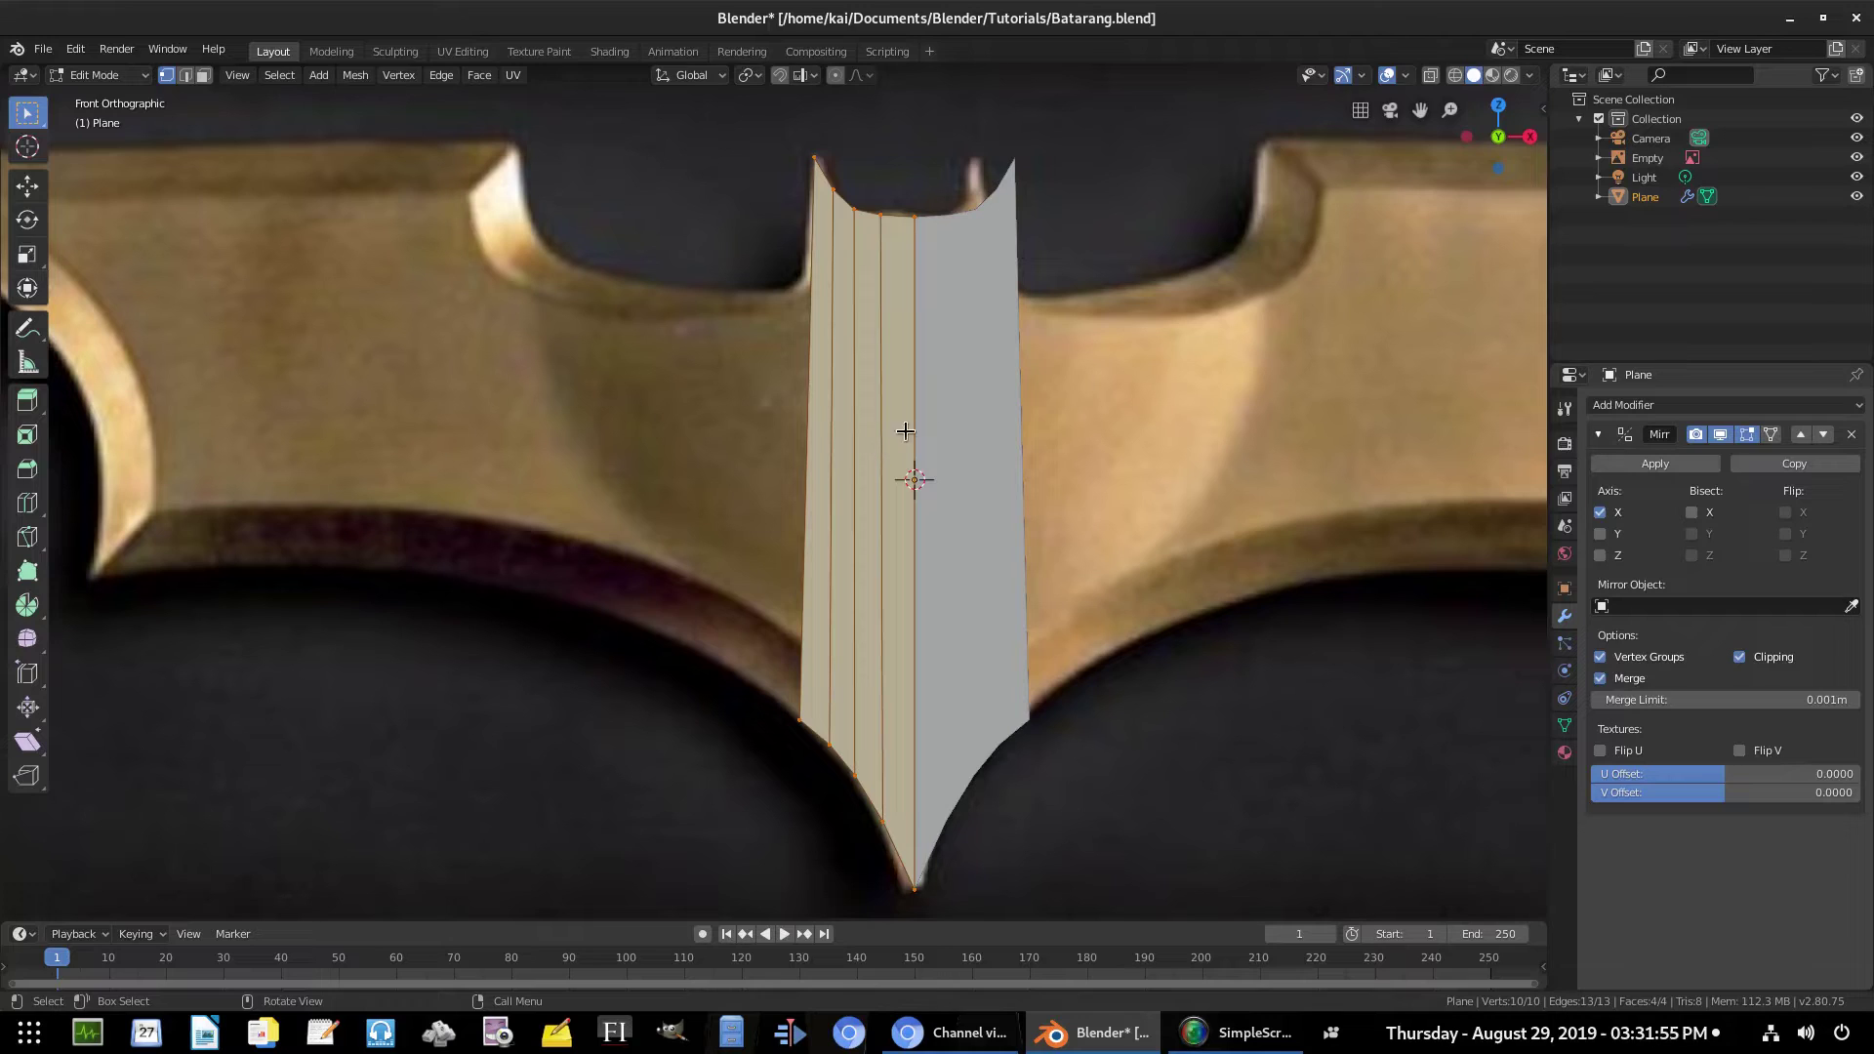
{"action": "right_click", "coordinate": [852, 405]}
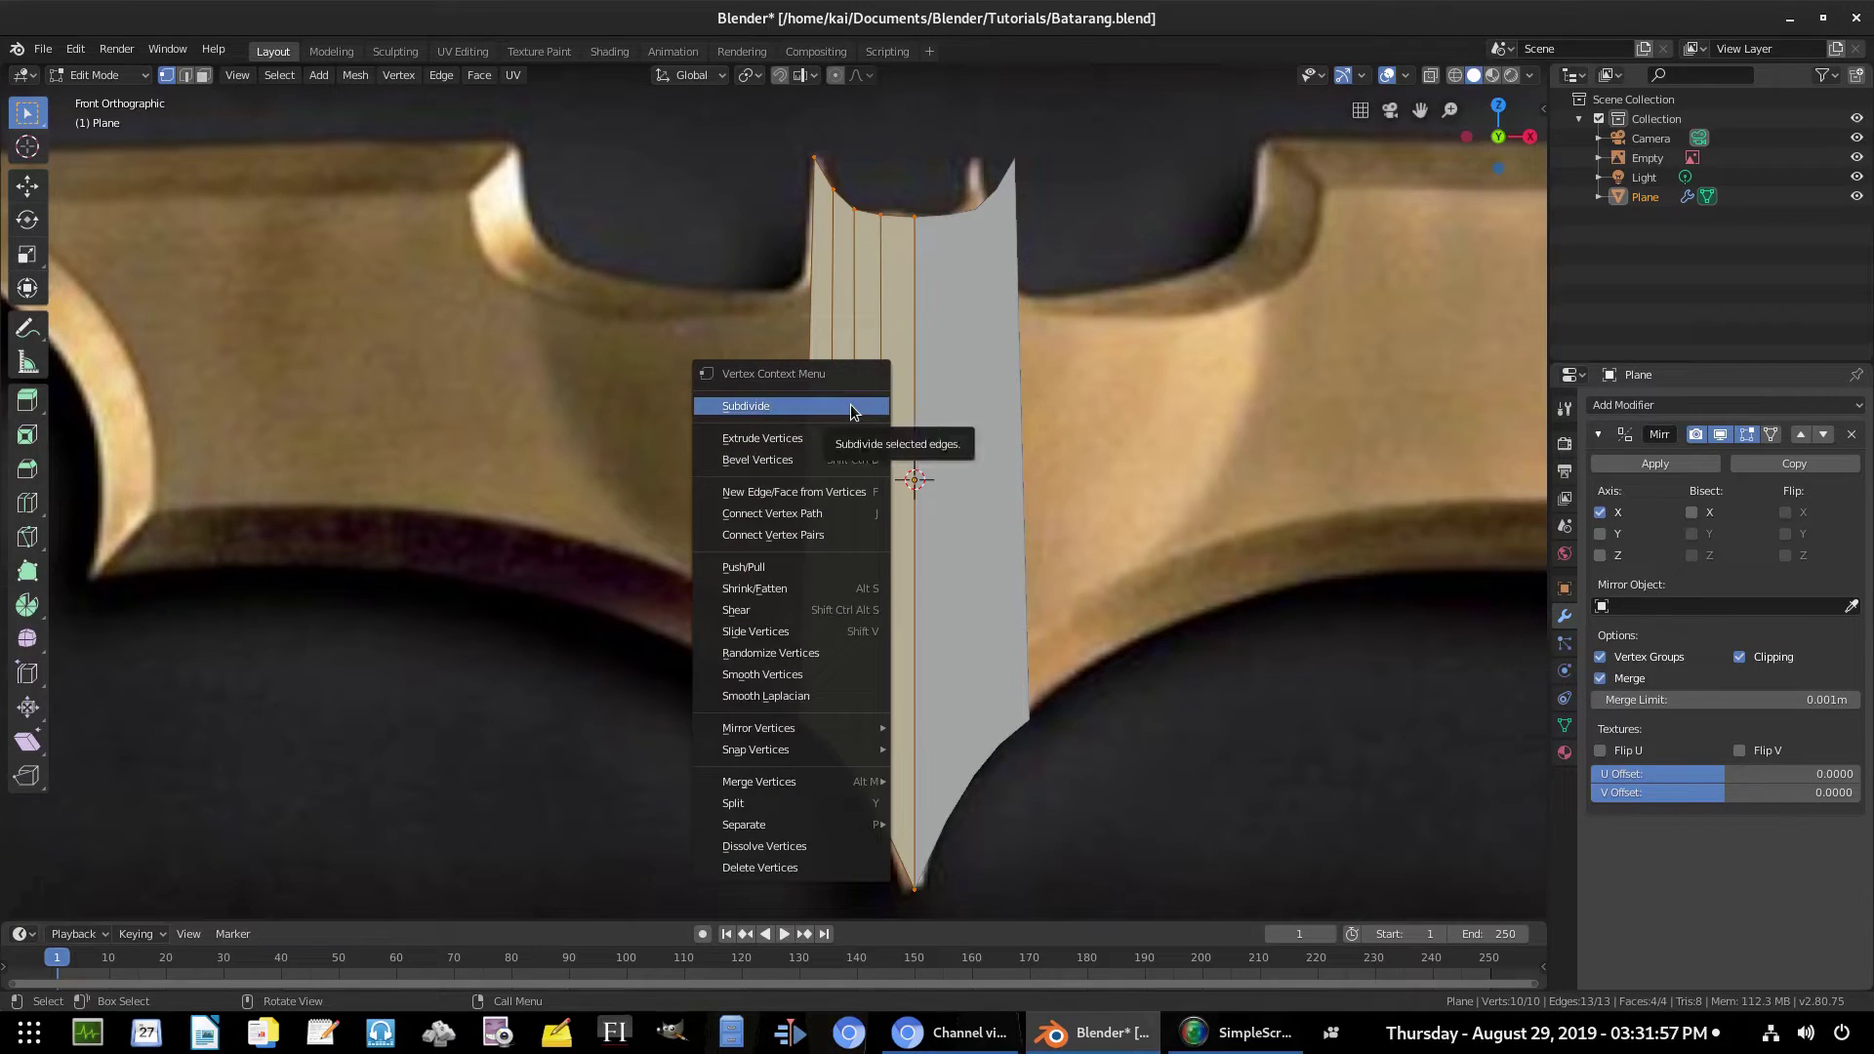
{"action": "left_click", "coordinate": [852, 406]}
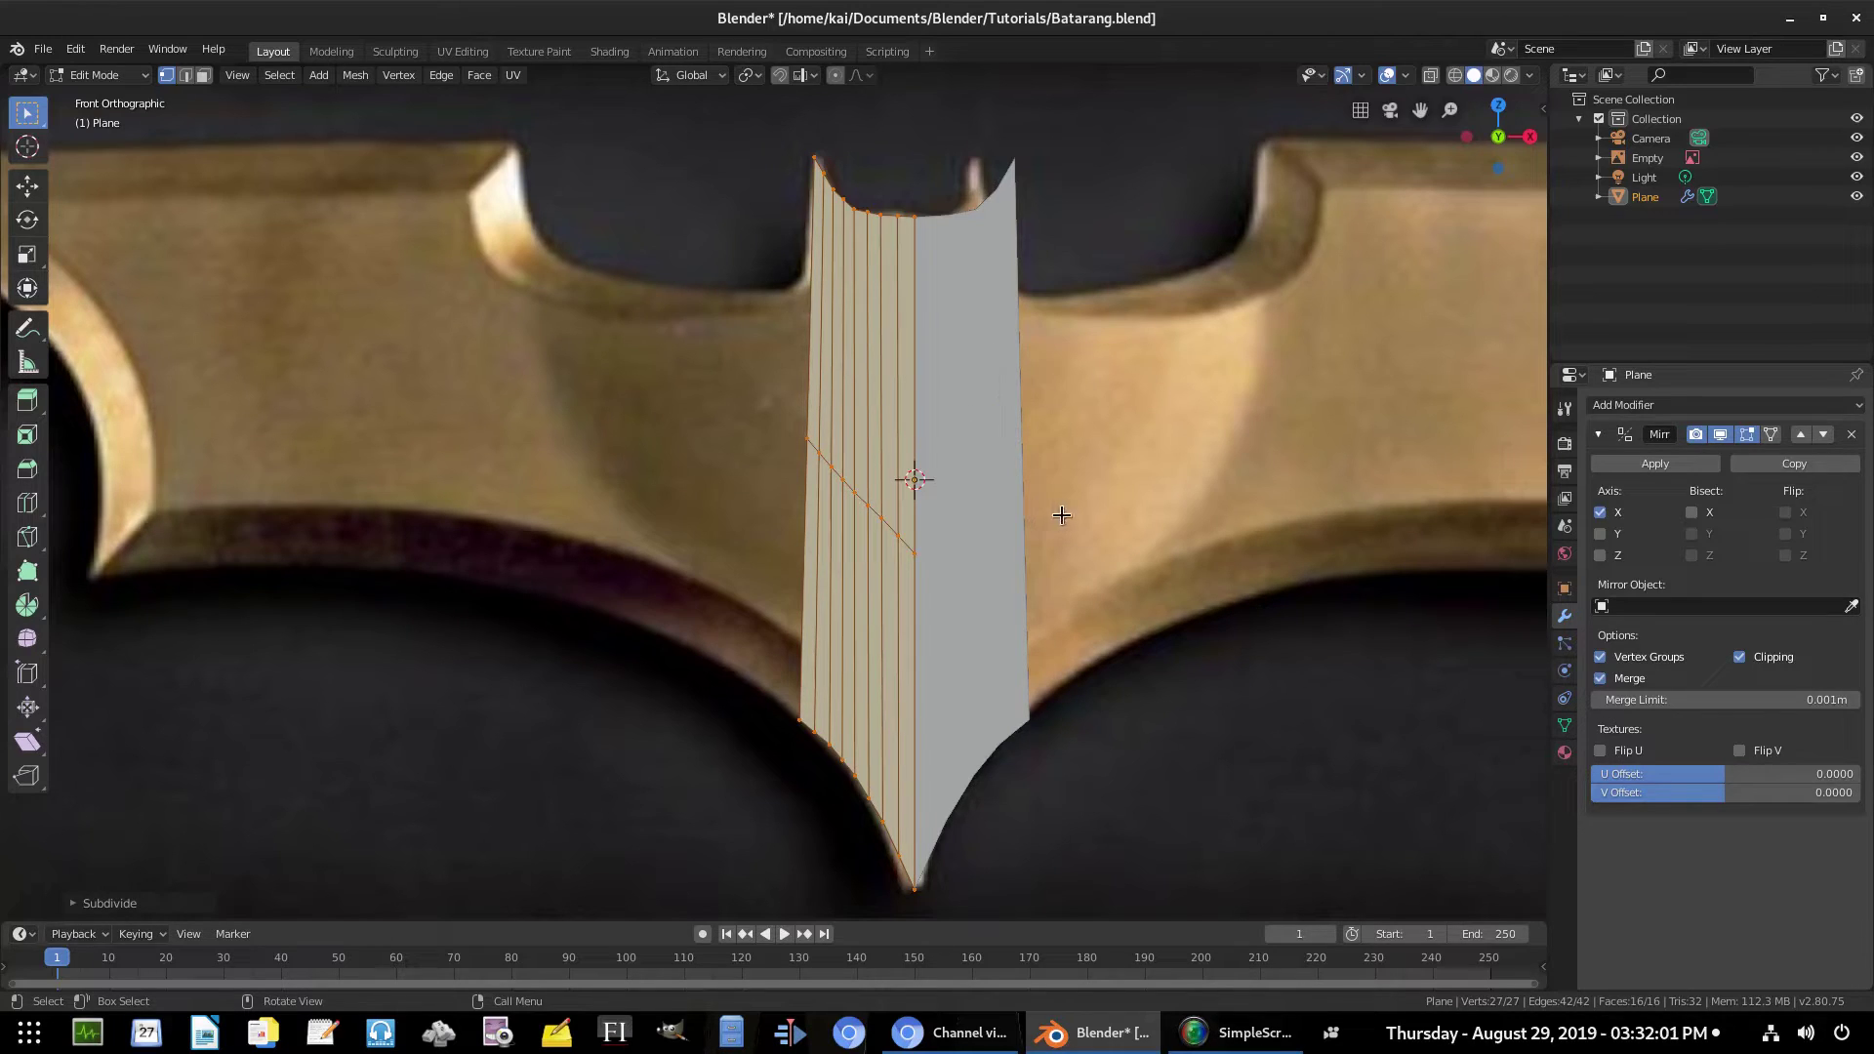
{"action": "key", "text": "ctrl+z"}
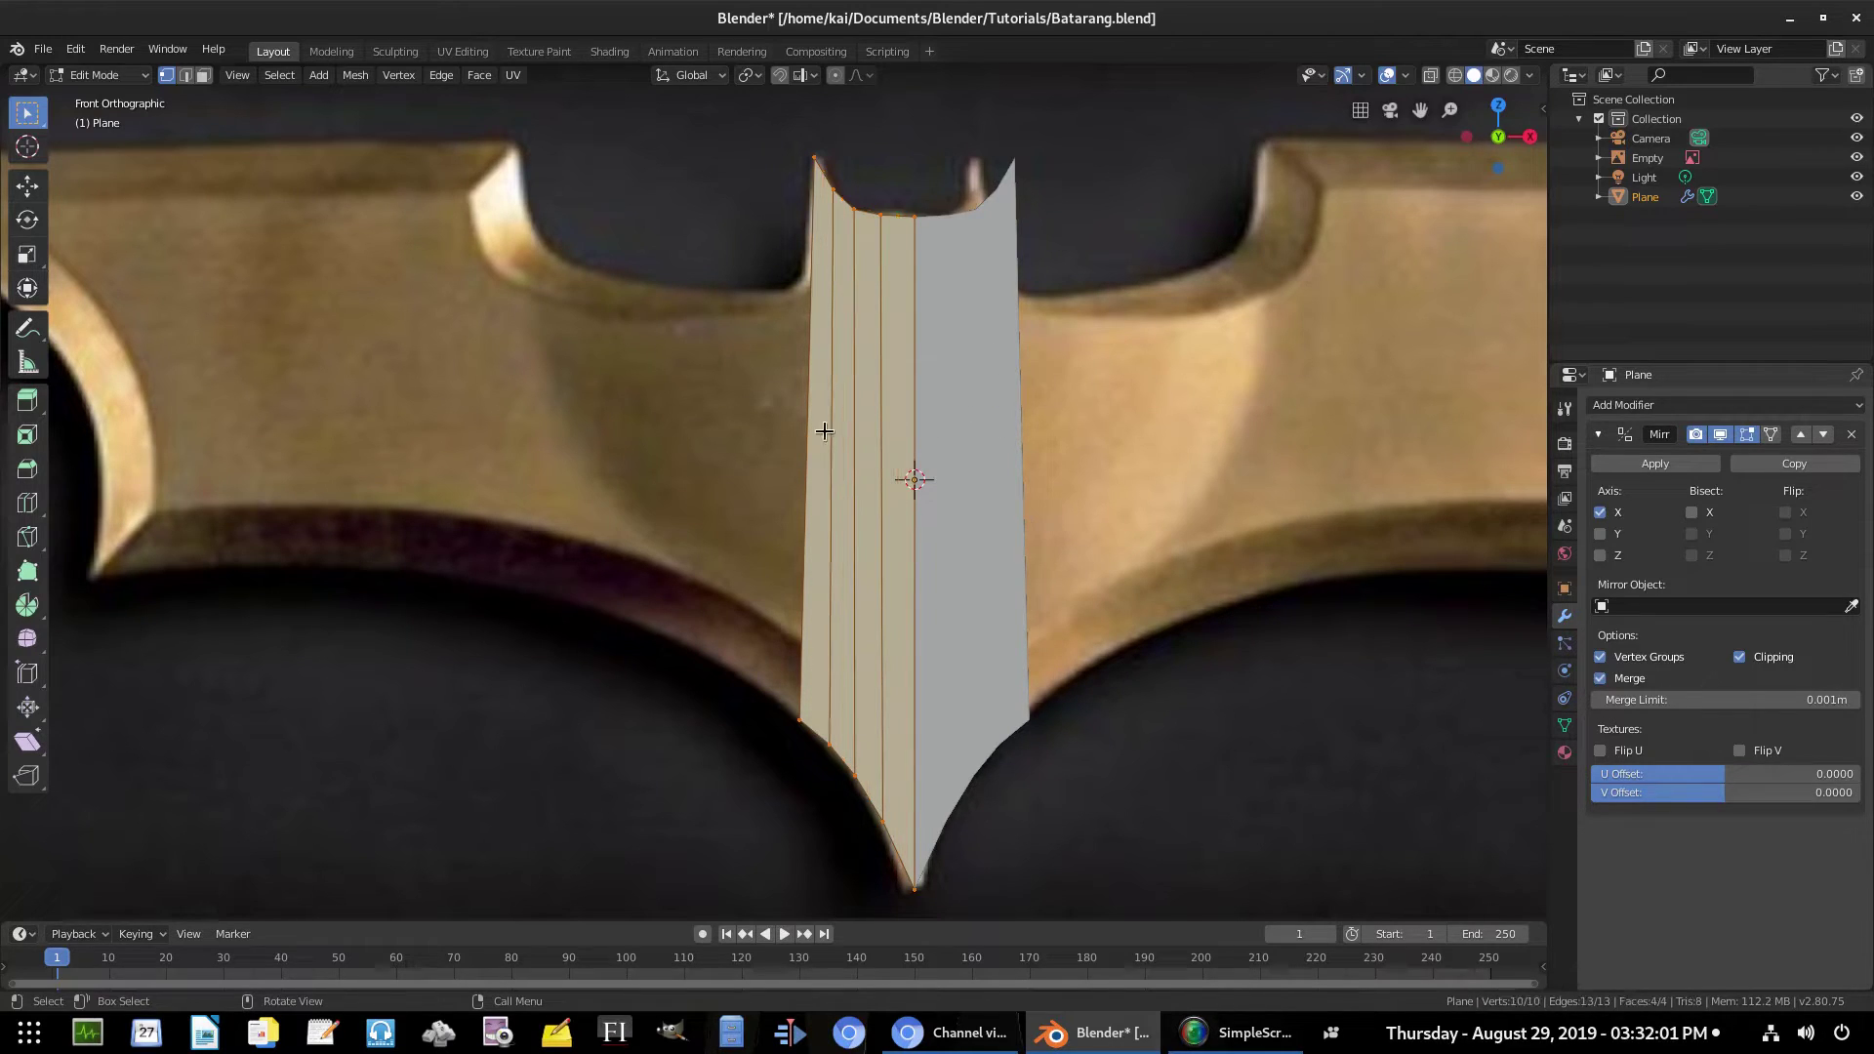
Move the body's five lower-outline vertices straight up along Z until the outermost one reaches the ear-wing junction
{"action": "left_click", "coordinate": [794, 714]}
{"action": "middle_click_drag", "start_coordinate": [845, 659], "coordinate": [837, 615], "text": "shift"}
{"action": "key", "text": "b"}
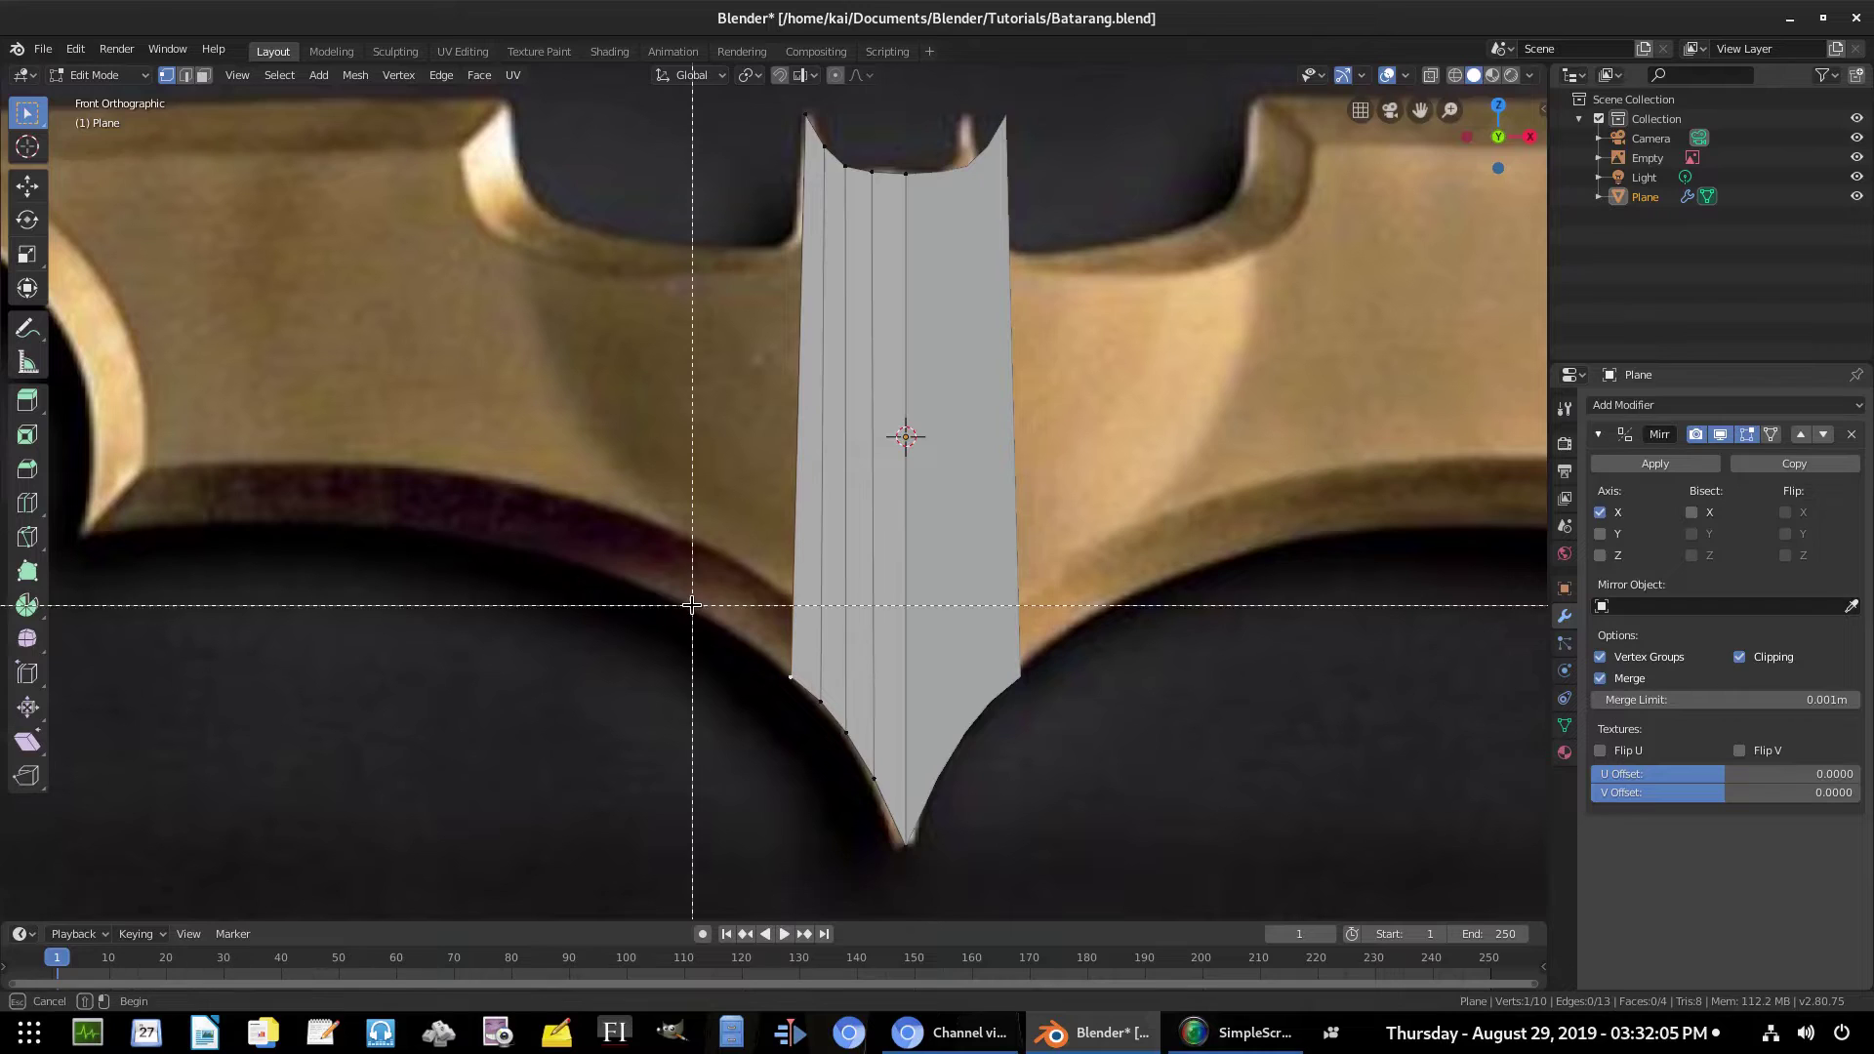
{"action": "left_click_drag", "start_coordinate": [690, 606], "coordinate": [1048, 903]}
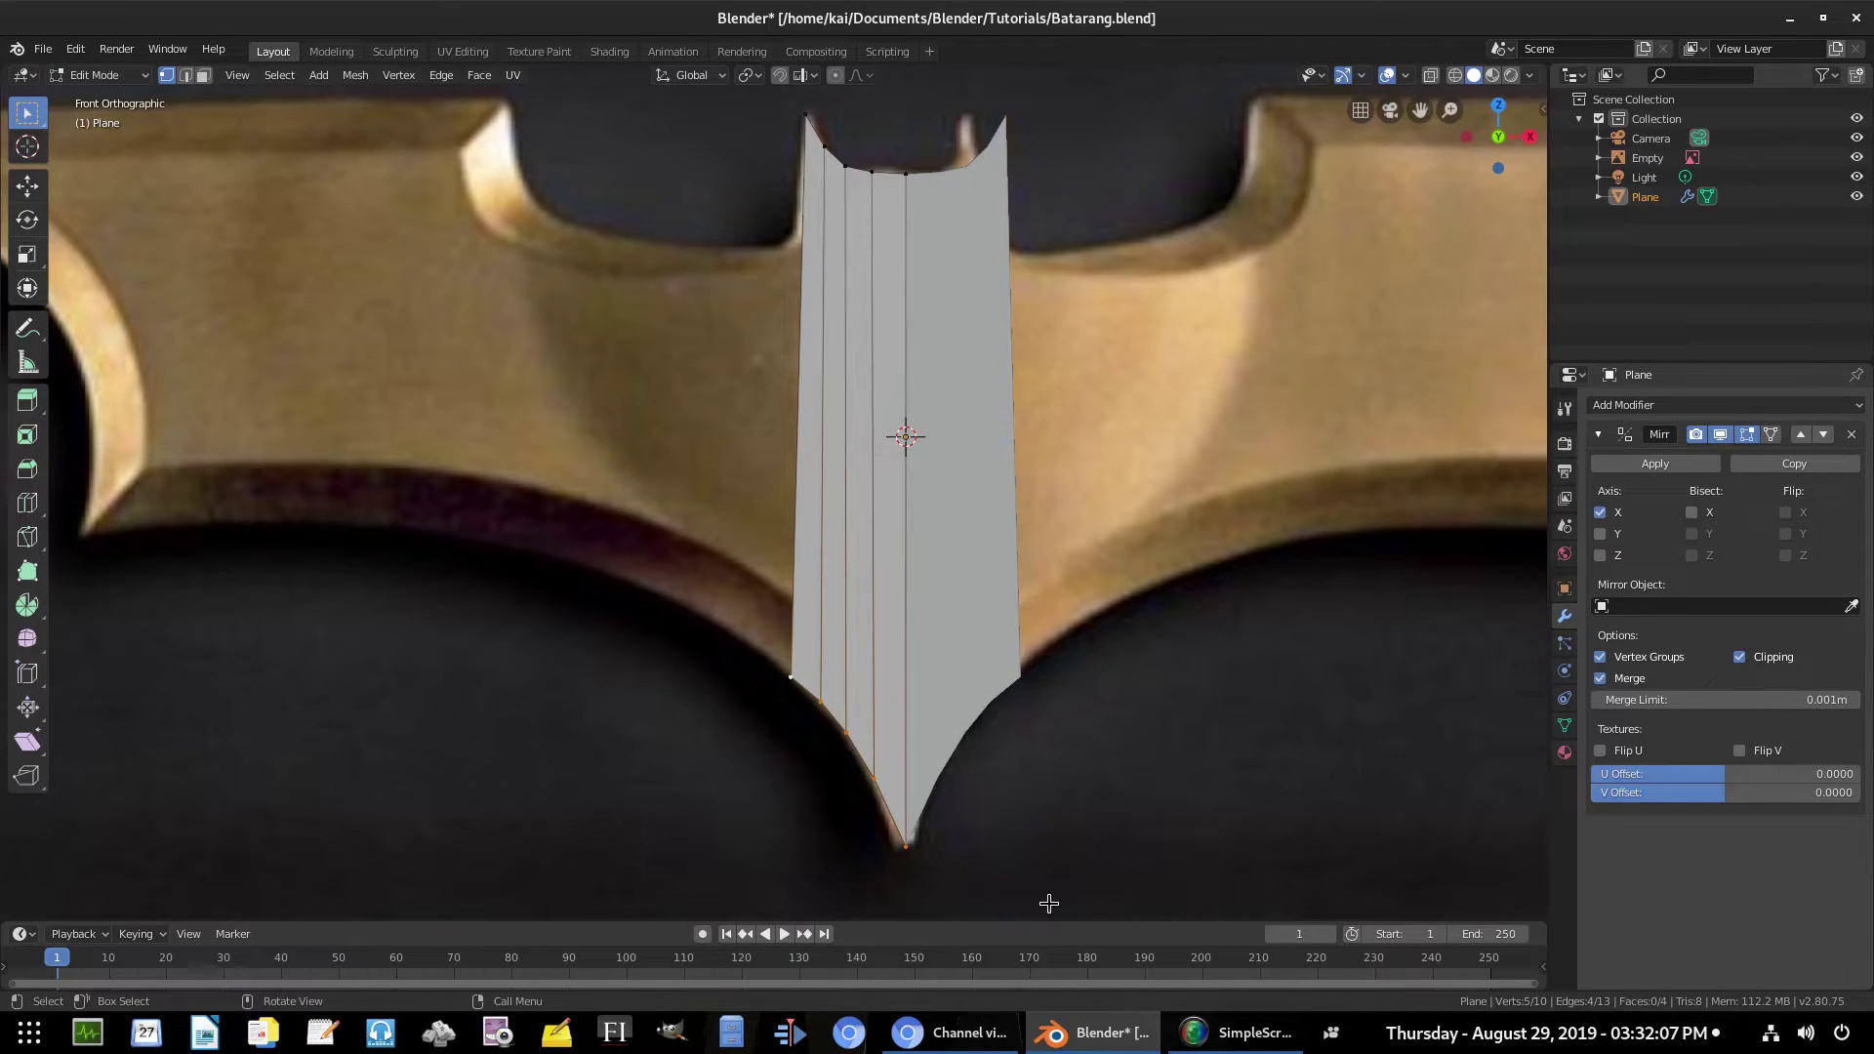
{"action": "key", "text": "g"}
{"action": "key", "text": "z"}
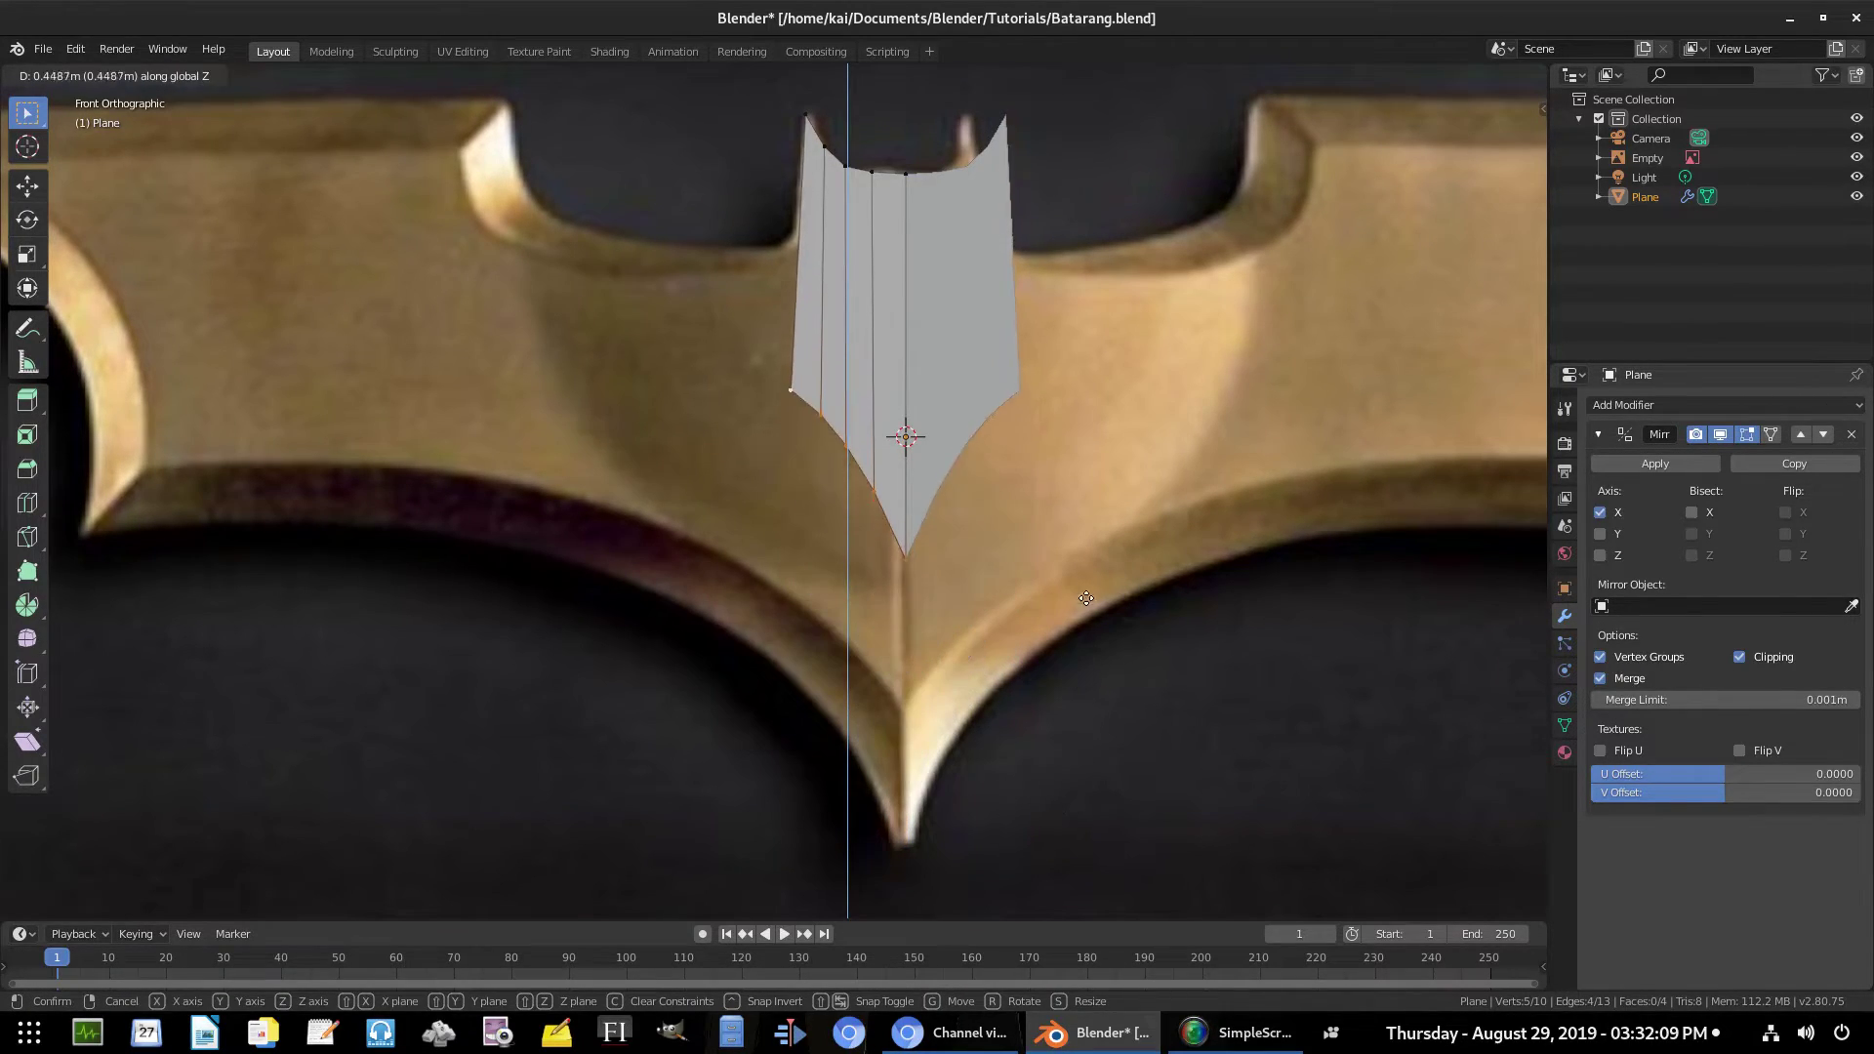
{"action": "left_click", "coordinate": [1139, 469]}
Extrude the raised vertex row straight down along Z to the reference's lower outline
{"action": "key", "text": "g"}
{"action": "key", "text": "z"}
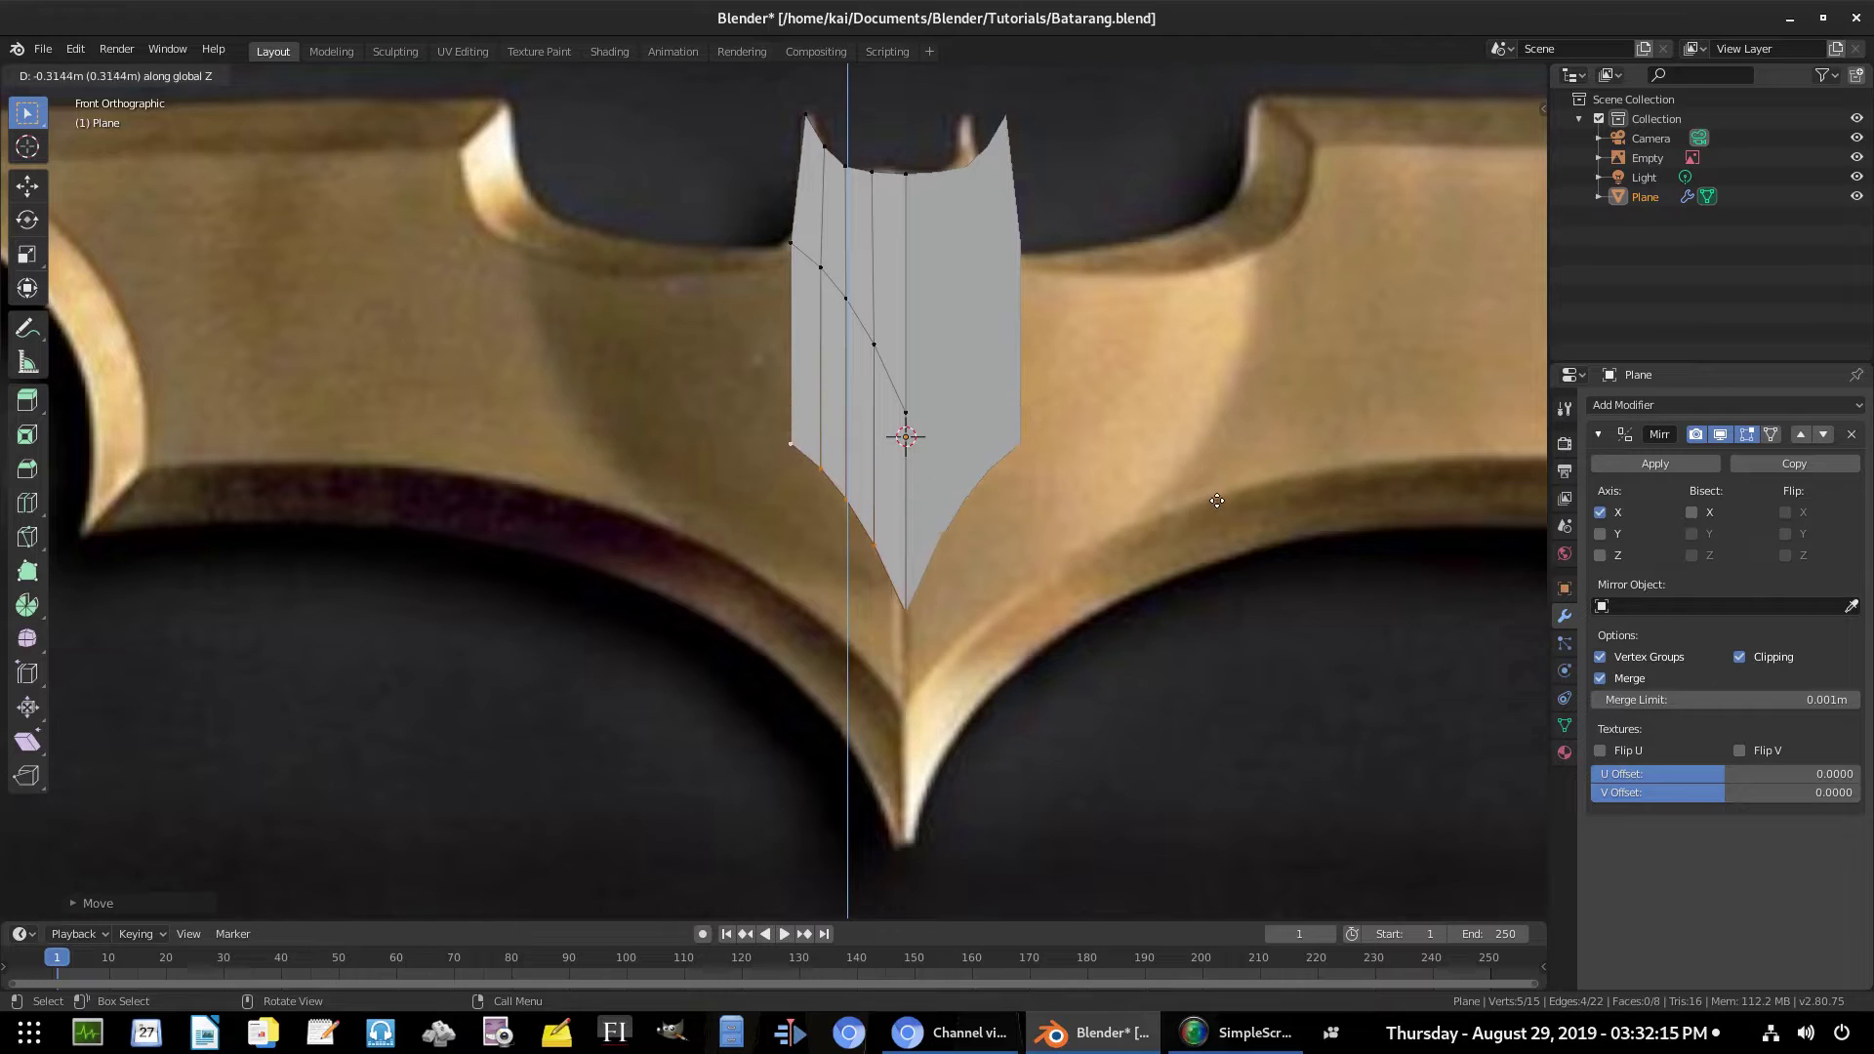
{"action": "left_click", "coordinate": [1246, 747]}
Move the middle row's outermost vertex onto the reference corner where the ear meets the wing
{"action": "scroll", "coordinate": [1079, 472], "scroll_direction": "up", "scroll_amount": 2}
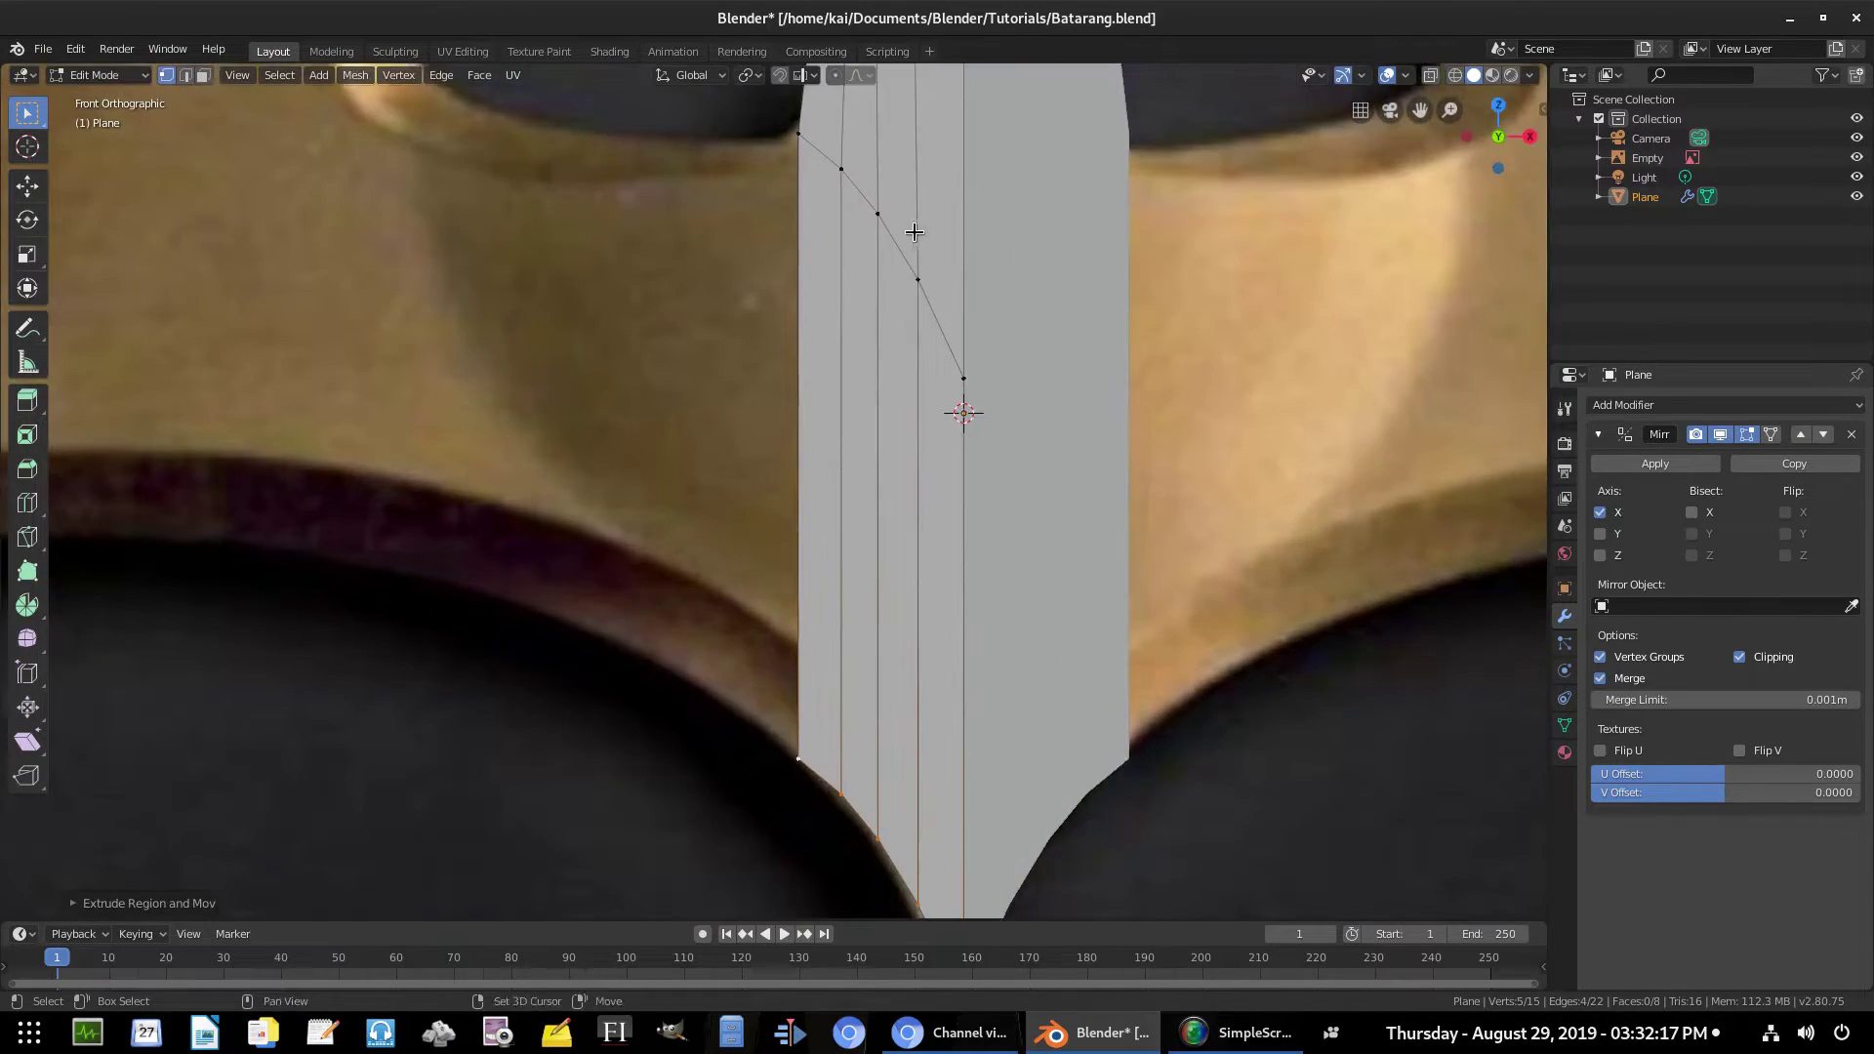
{"action": "middle_click_drag", "start_coordinate": [893, 144], "coordinate": [847, 307], "text": "shift"}
{"action": "key", "text": "g"}
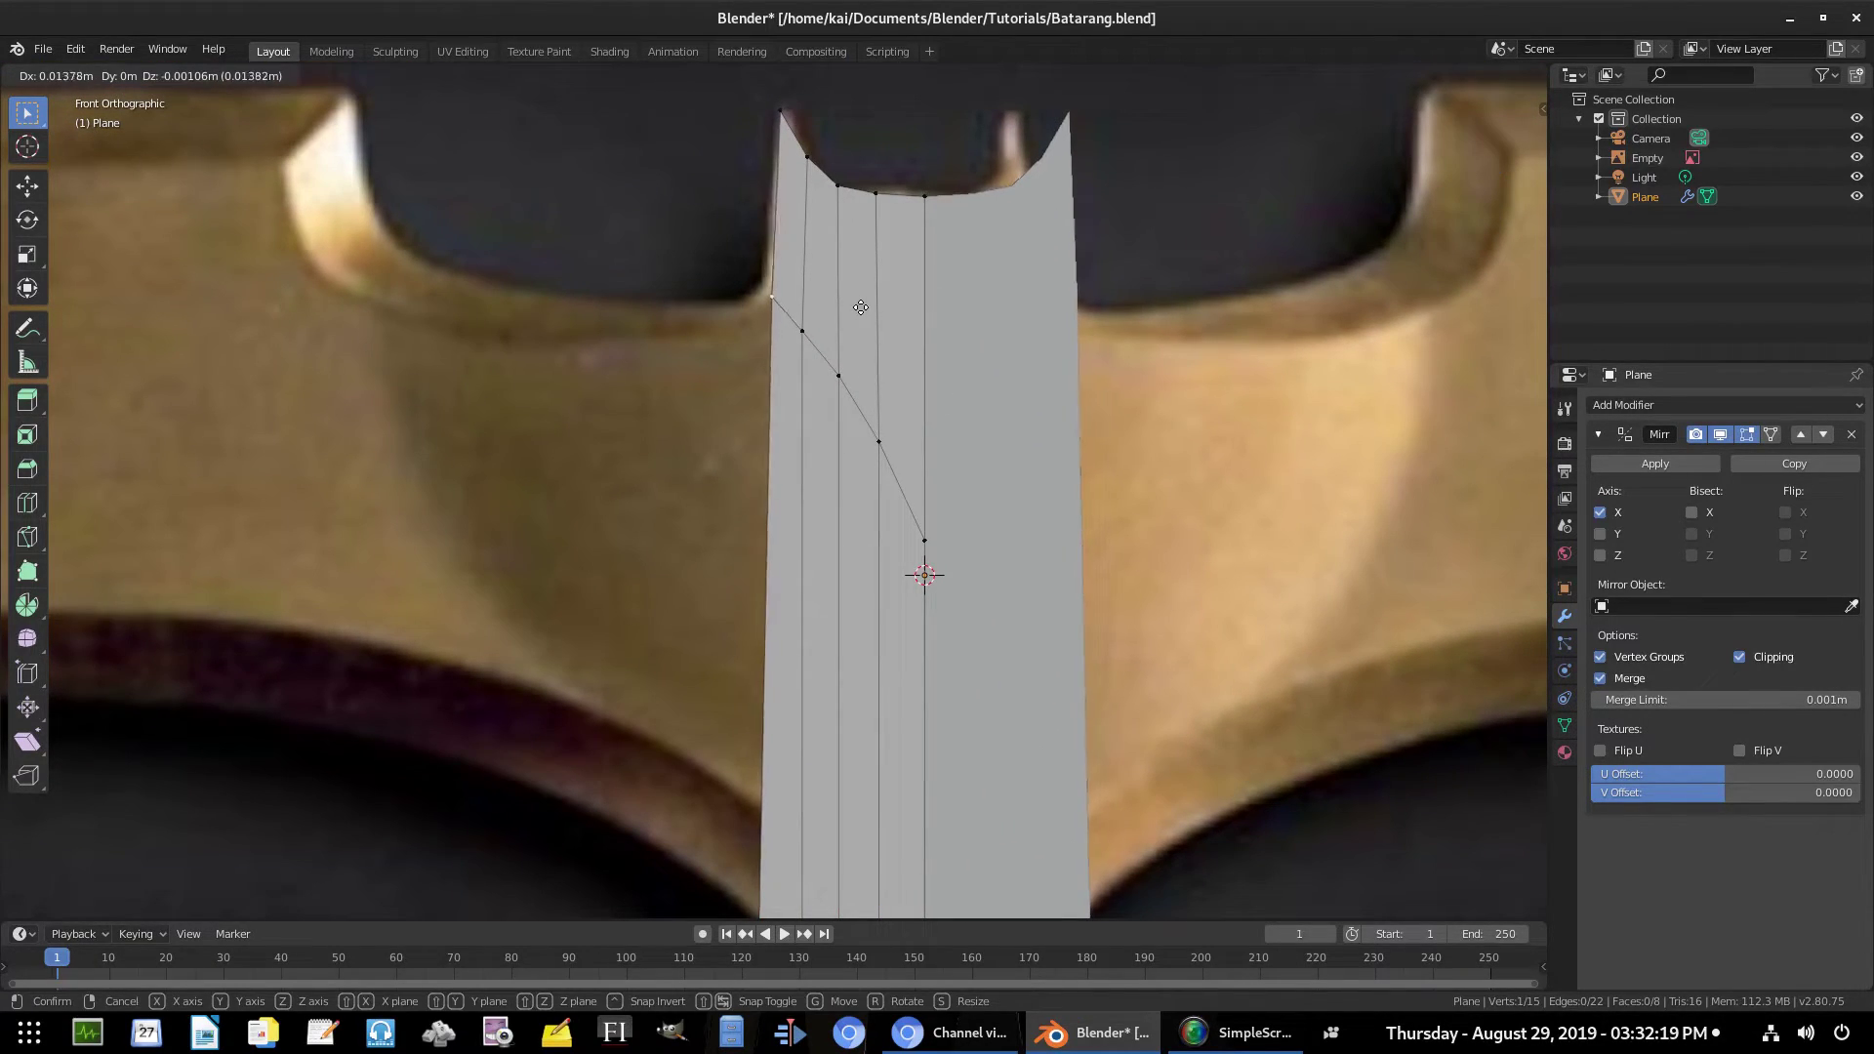
{"action": "left_click", "coordinate": [858, 303]}
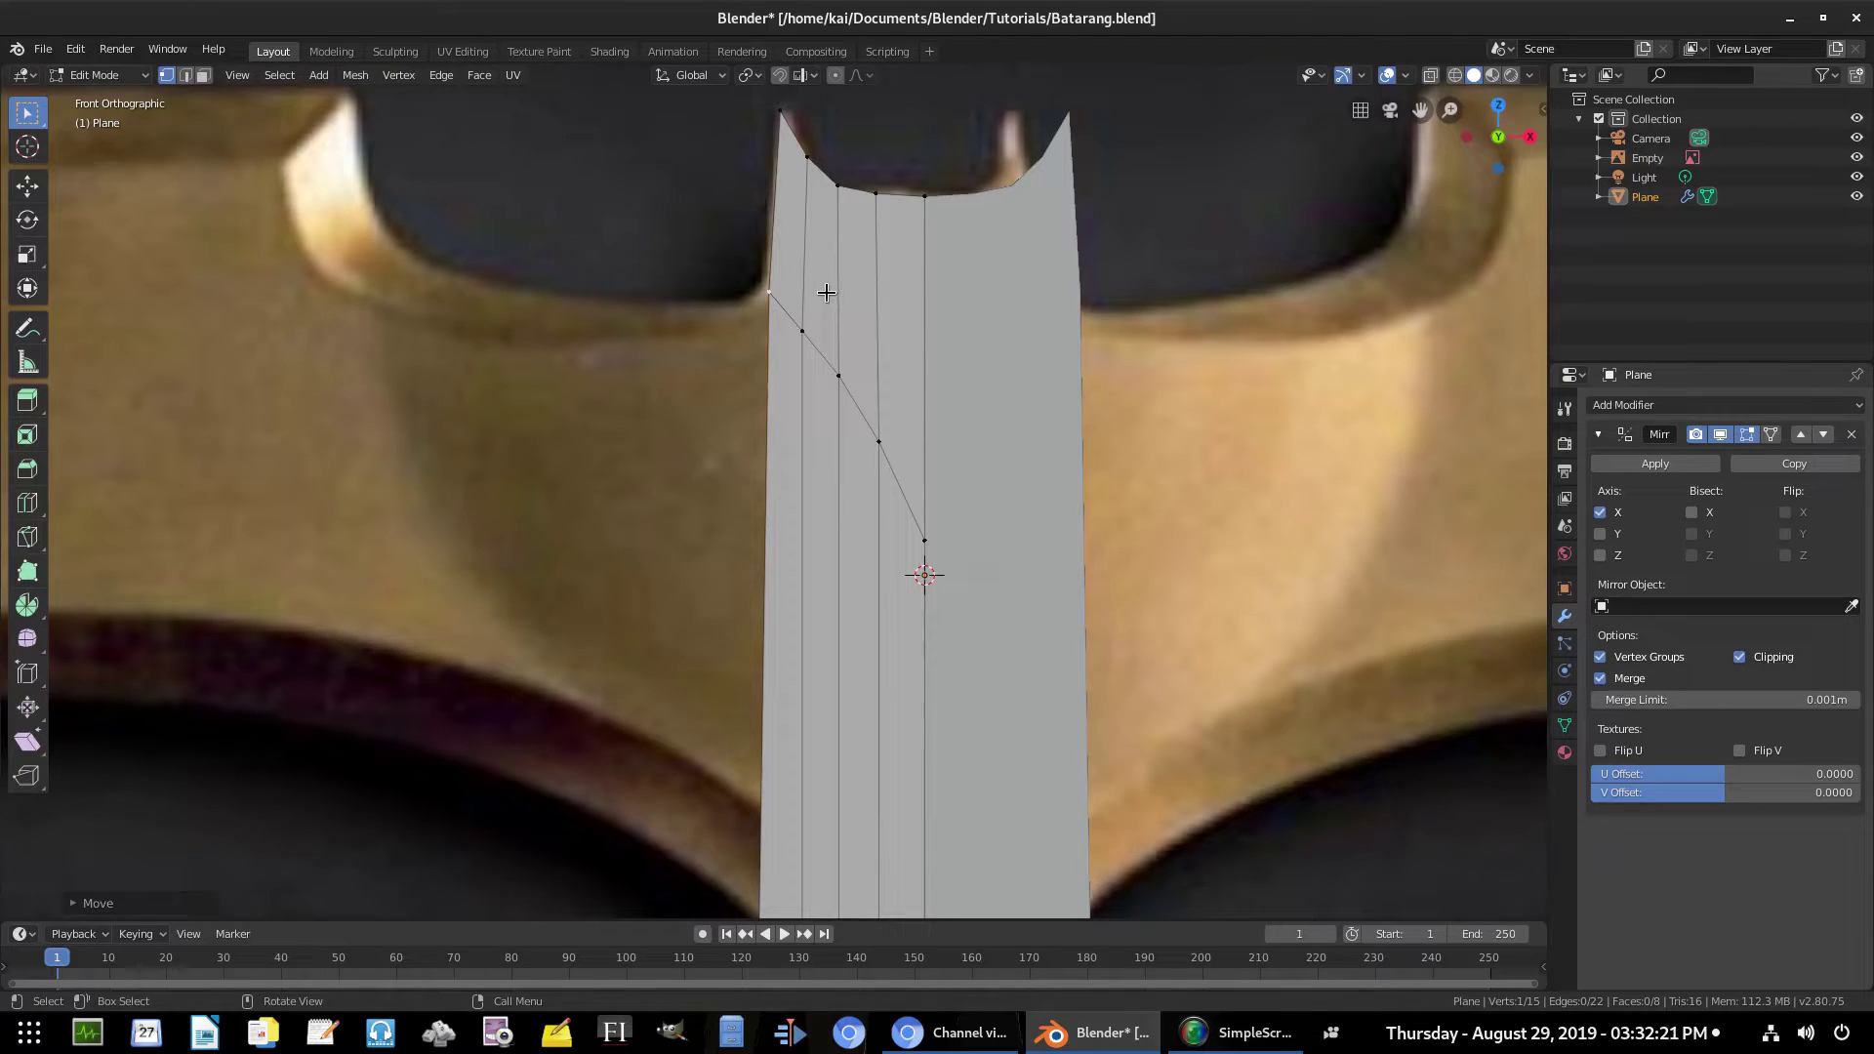
Flatten the middle row of five vertices into a horizontal line by scaling it to 0 along Z
{"action": "key", "text": "b"}
{"action": "left_click_drag", "start_coordinate": [740, 278], "coordinate": [966, 600]}
{"action": "key", "text": "s"}
{"action": "key", "text": "z"}
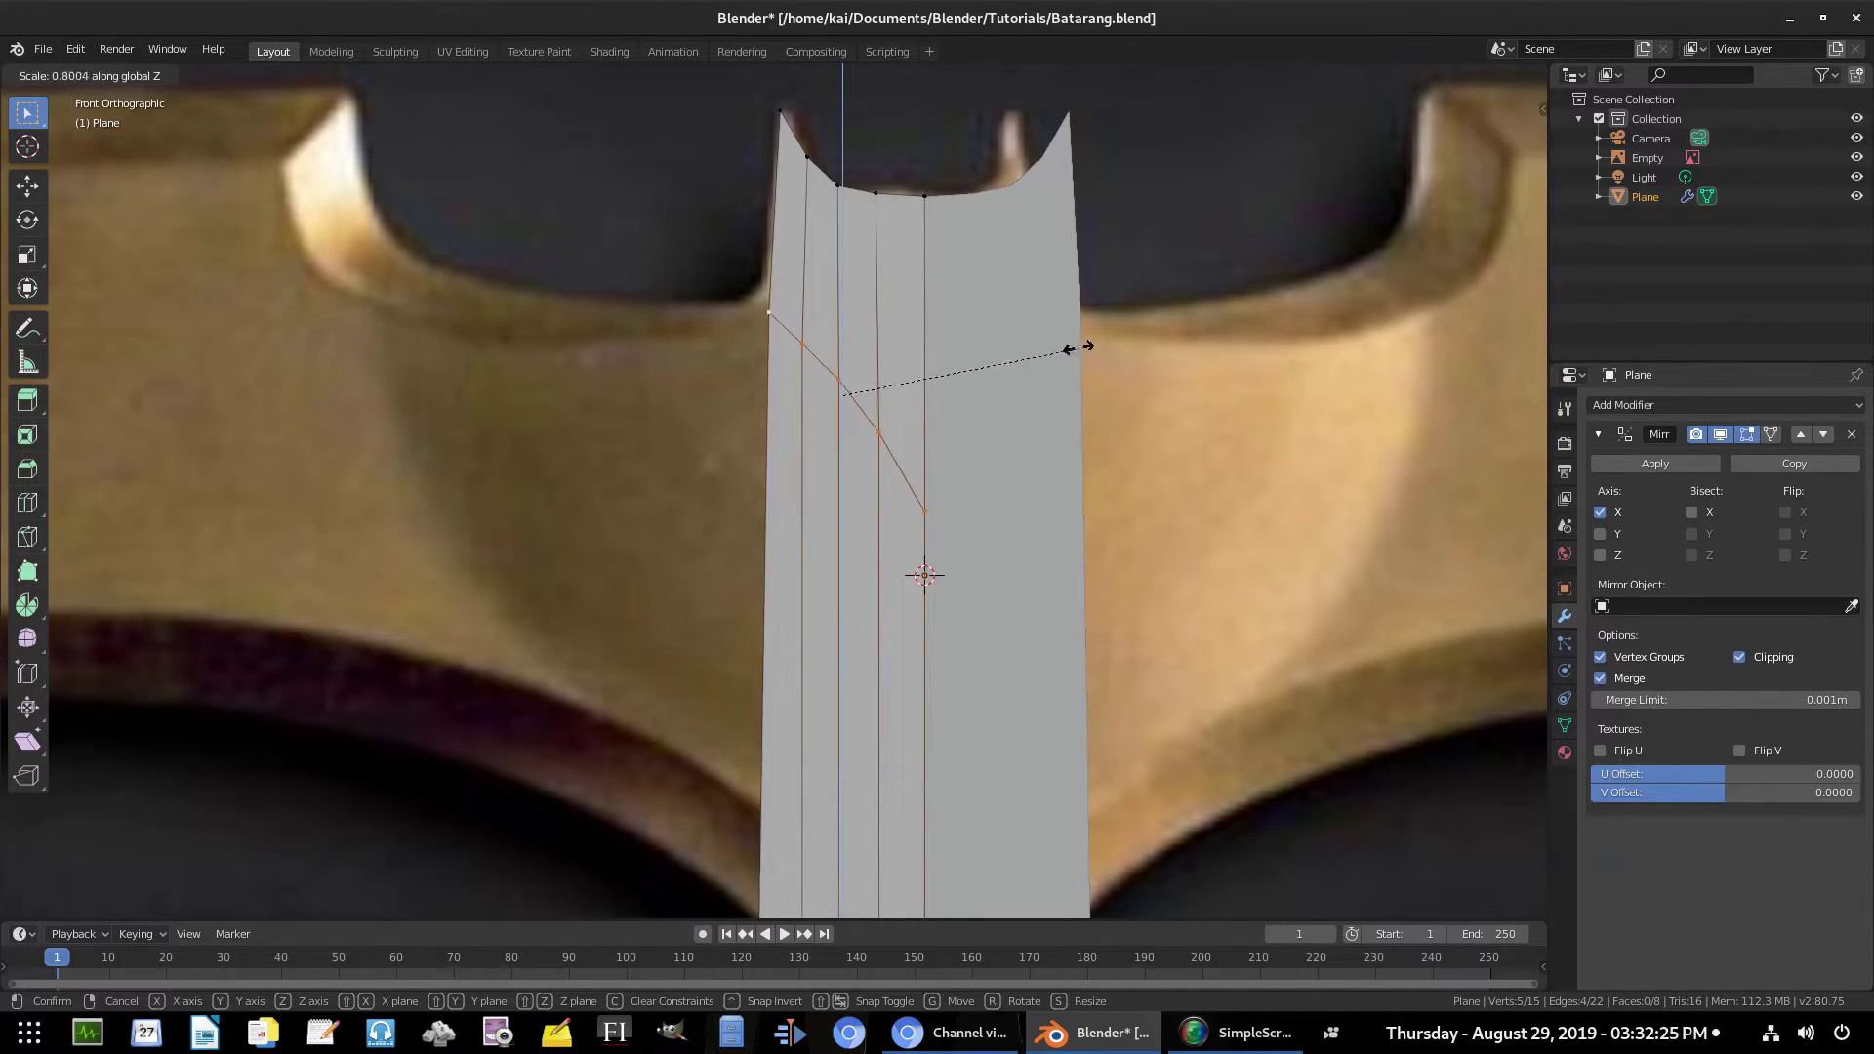
{"action": "key", "text": "0"}
{"action": "key", "text": "Return"}
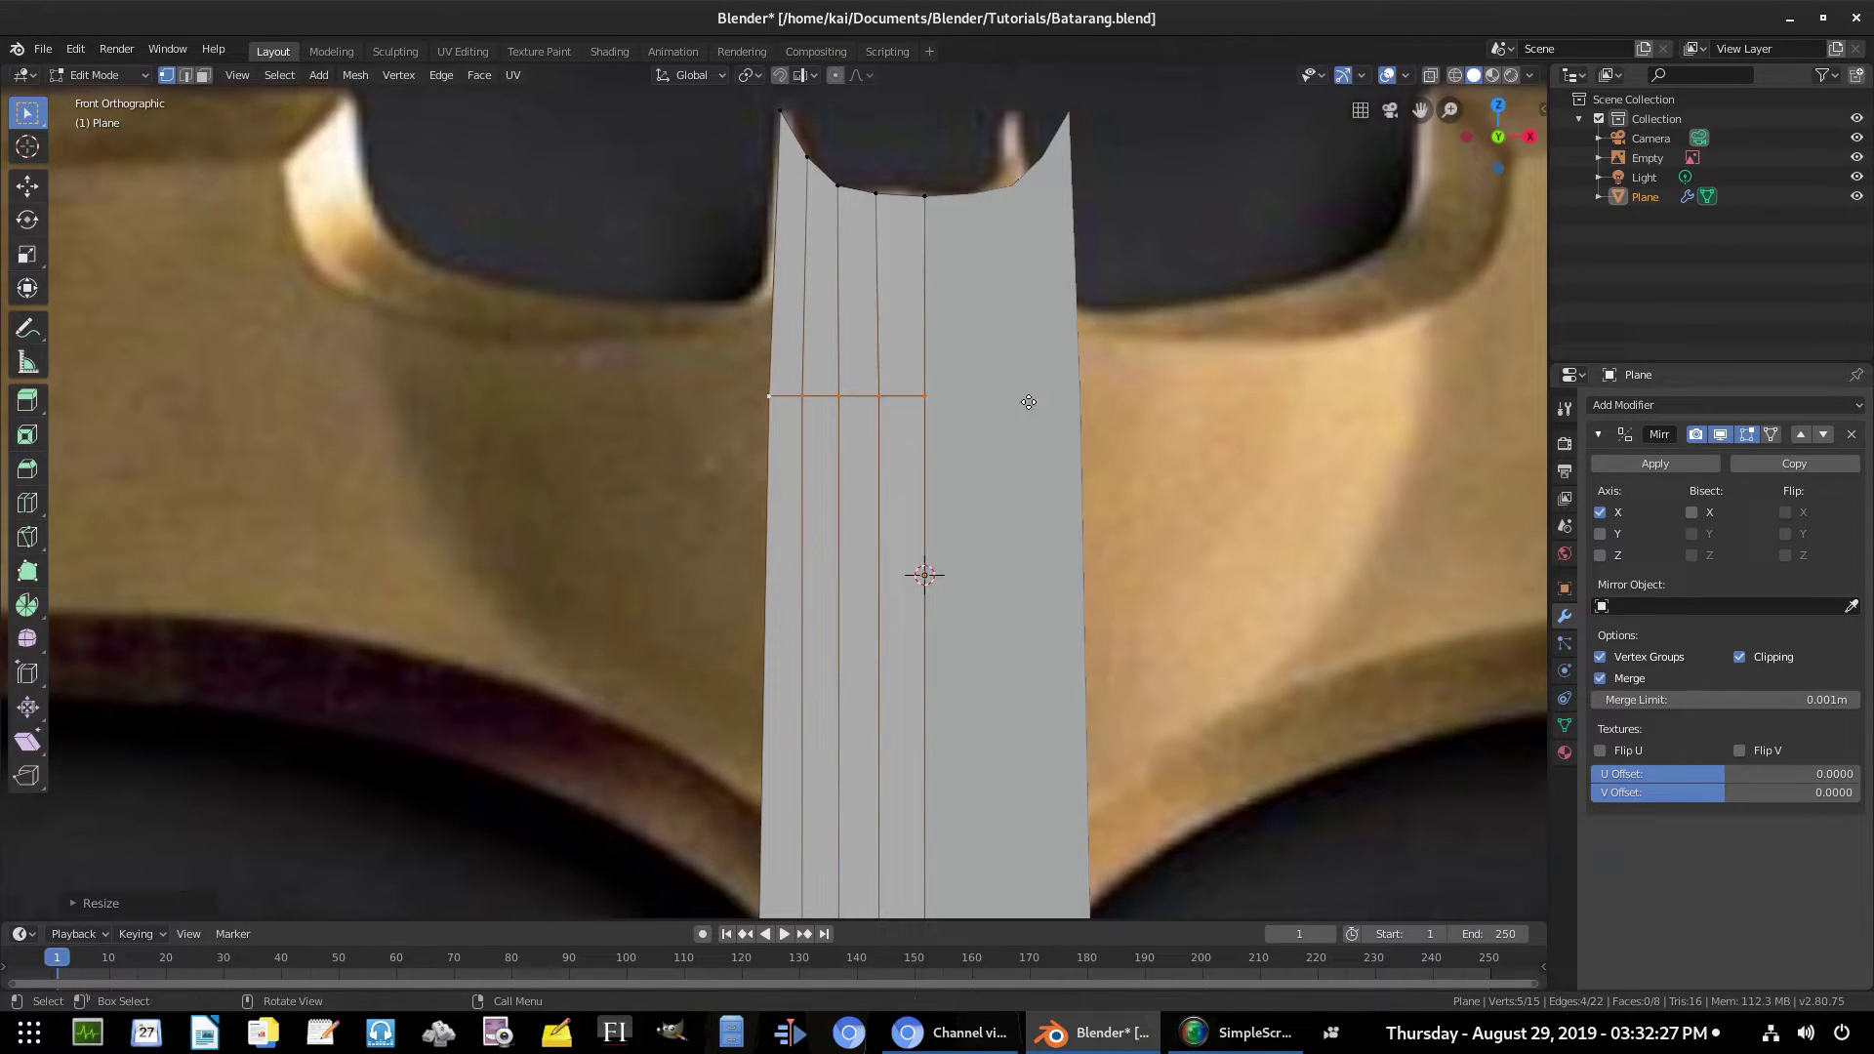
Raise the flattened row about 0.1 m along Z to the height of the ear-wing junction
{"action": "key", "text": "g"}
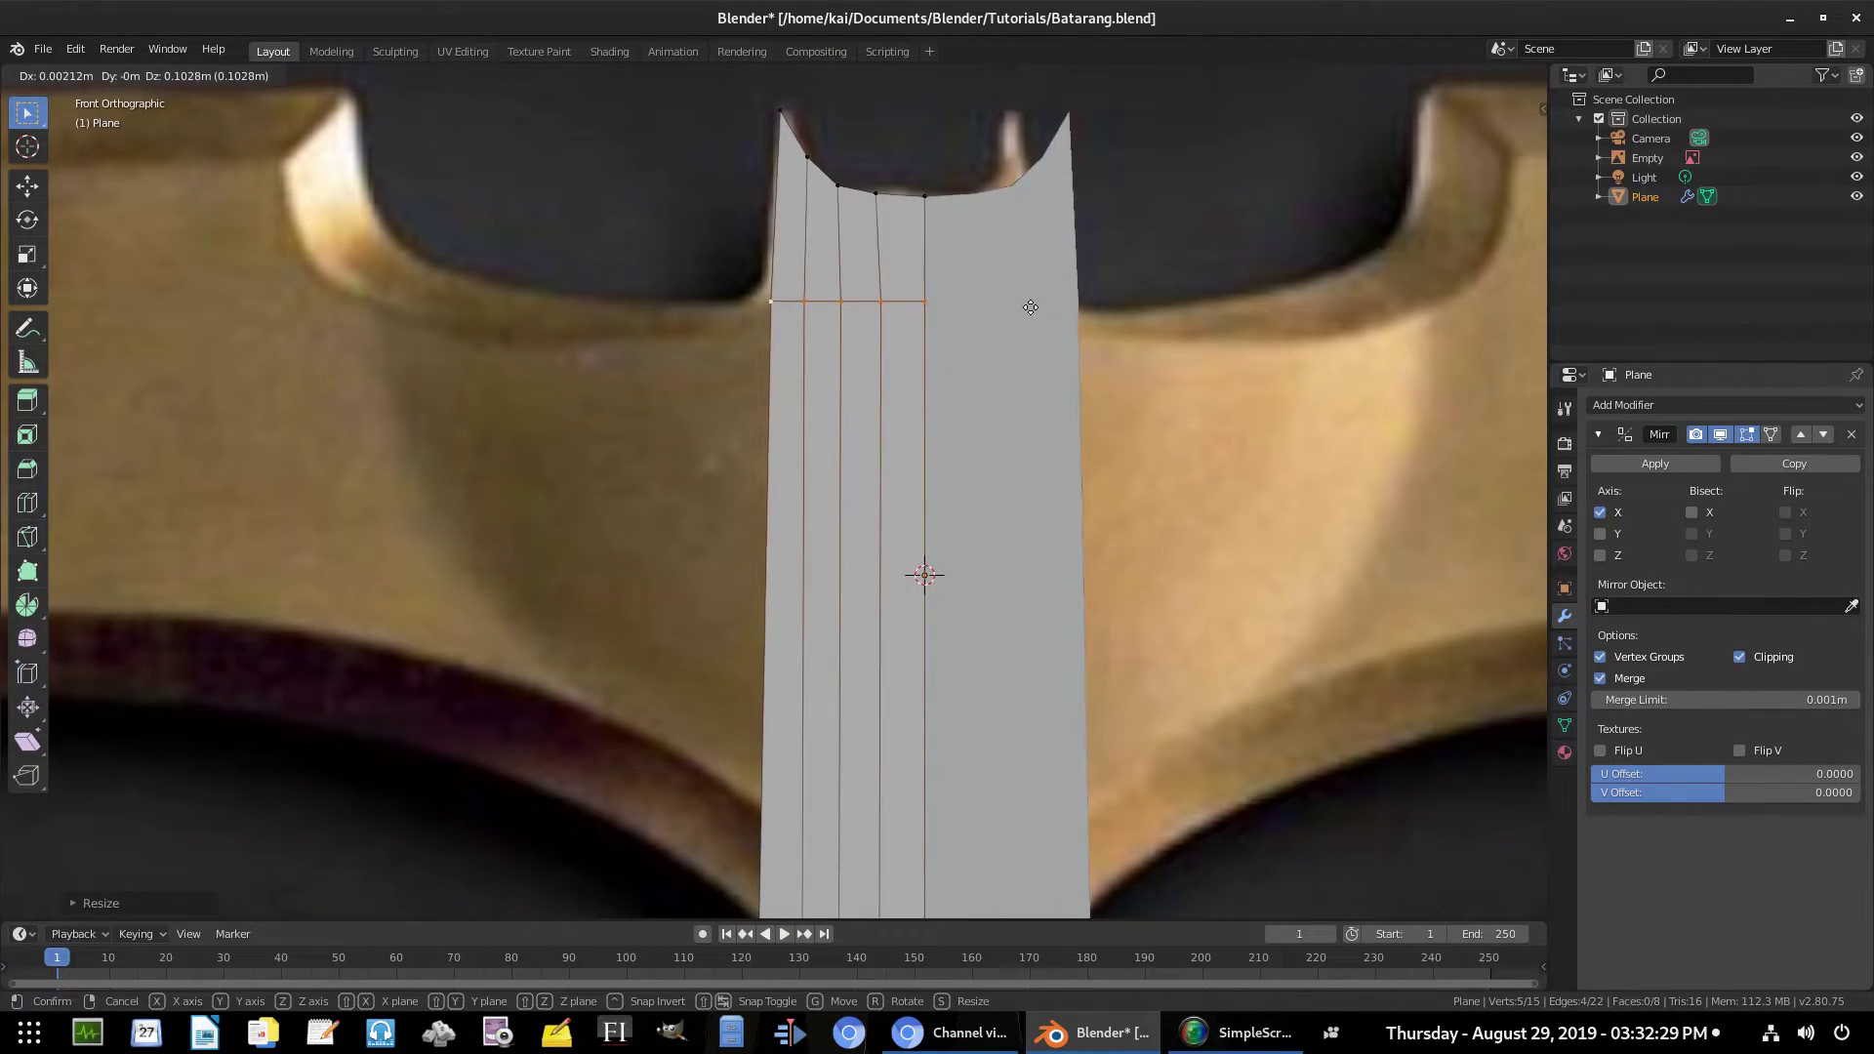
{"action": "key", "text": "z"}
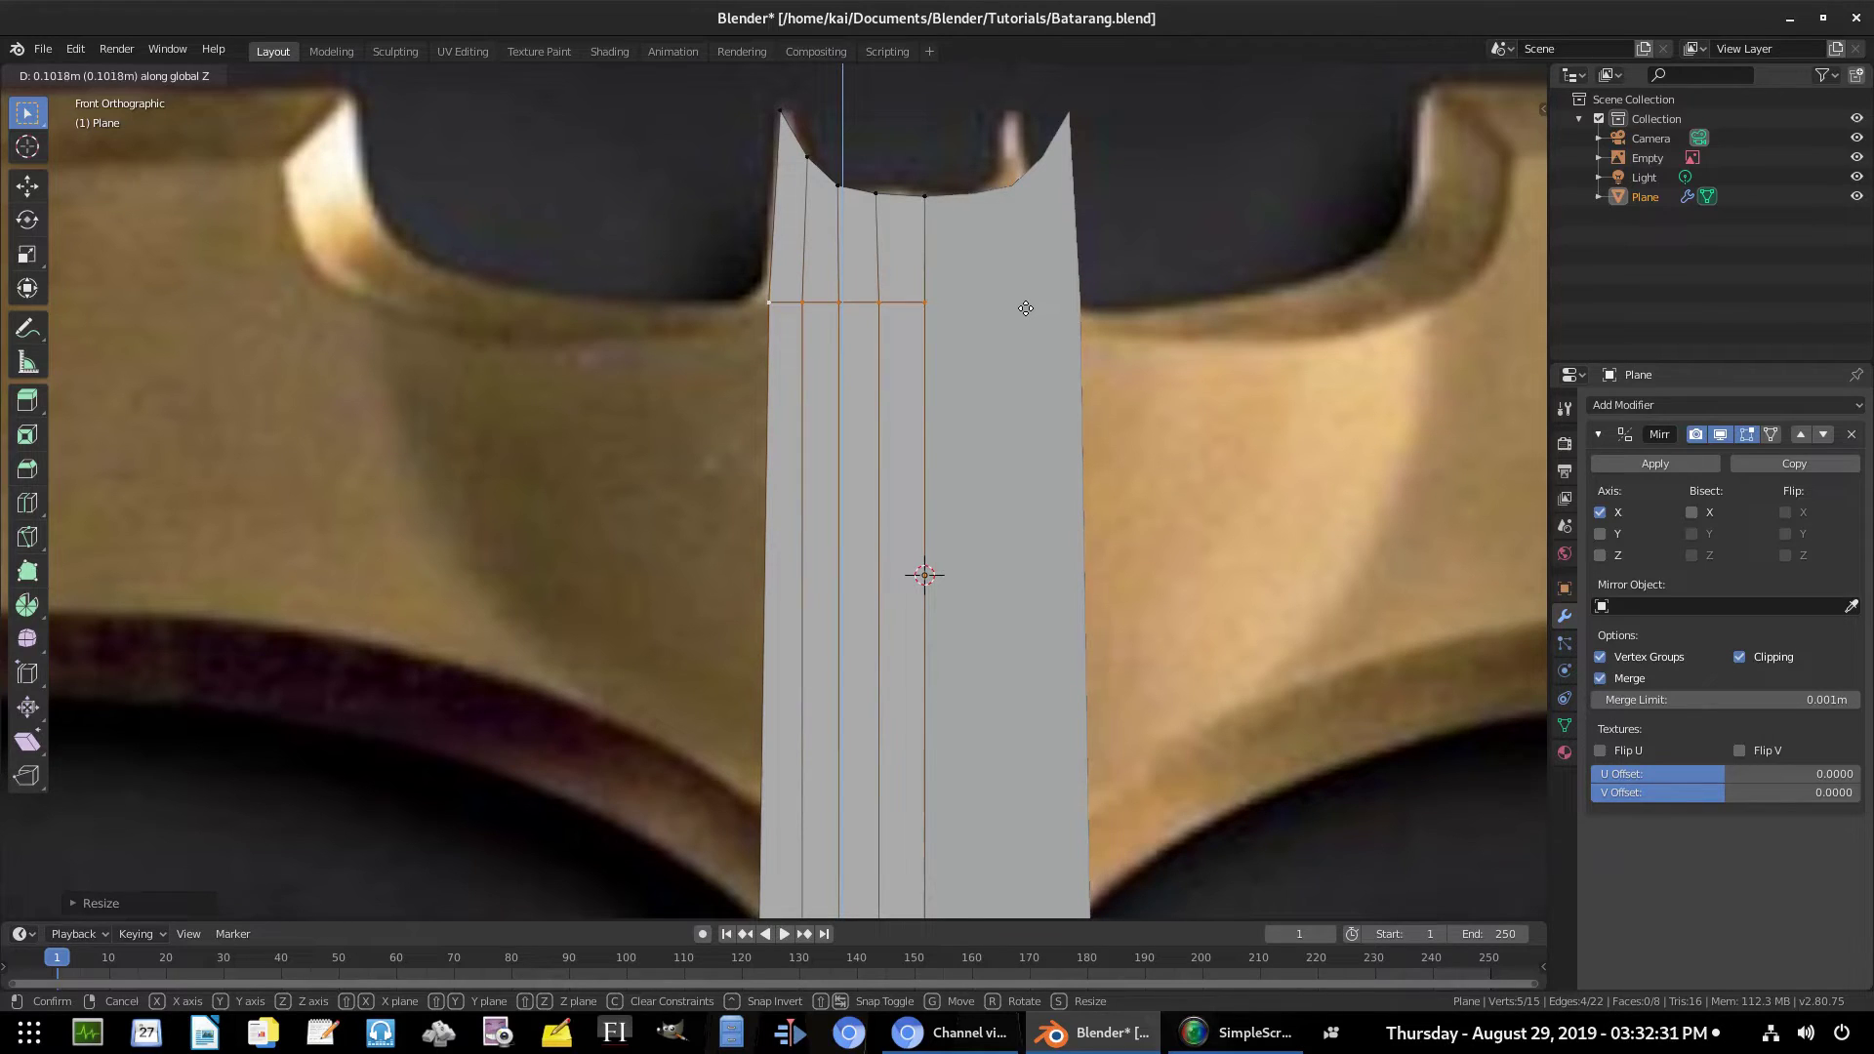
{"action": "left_click", "coordinate": [1025, 305]}
Align the two notch vertices beside the centre line above their matching vertices in the flattened row
{"action": "scroll", "coordinate": [928, 364], "scroll_direction": "up", "scroll_amount": 4}
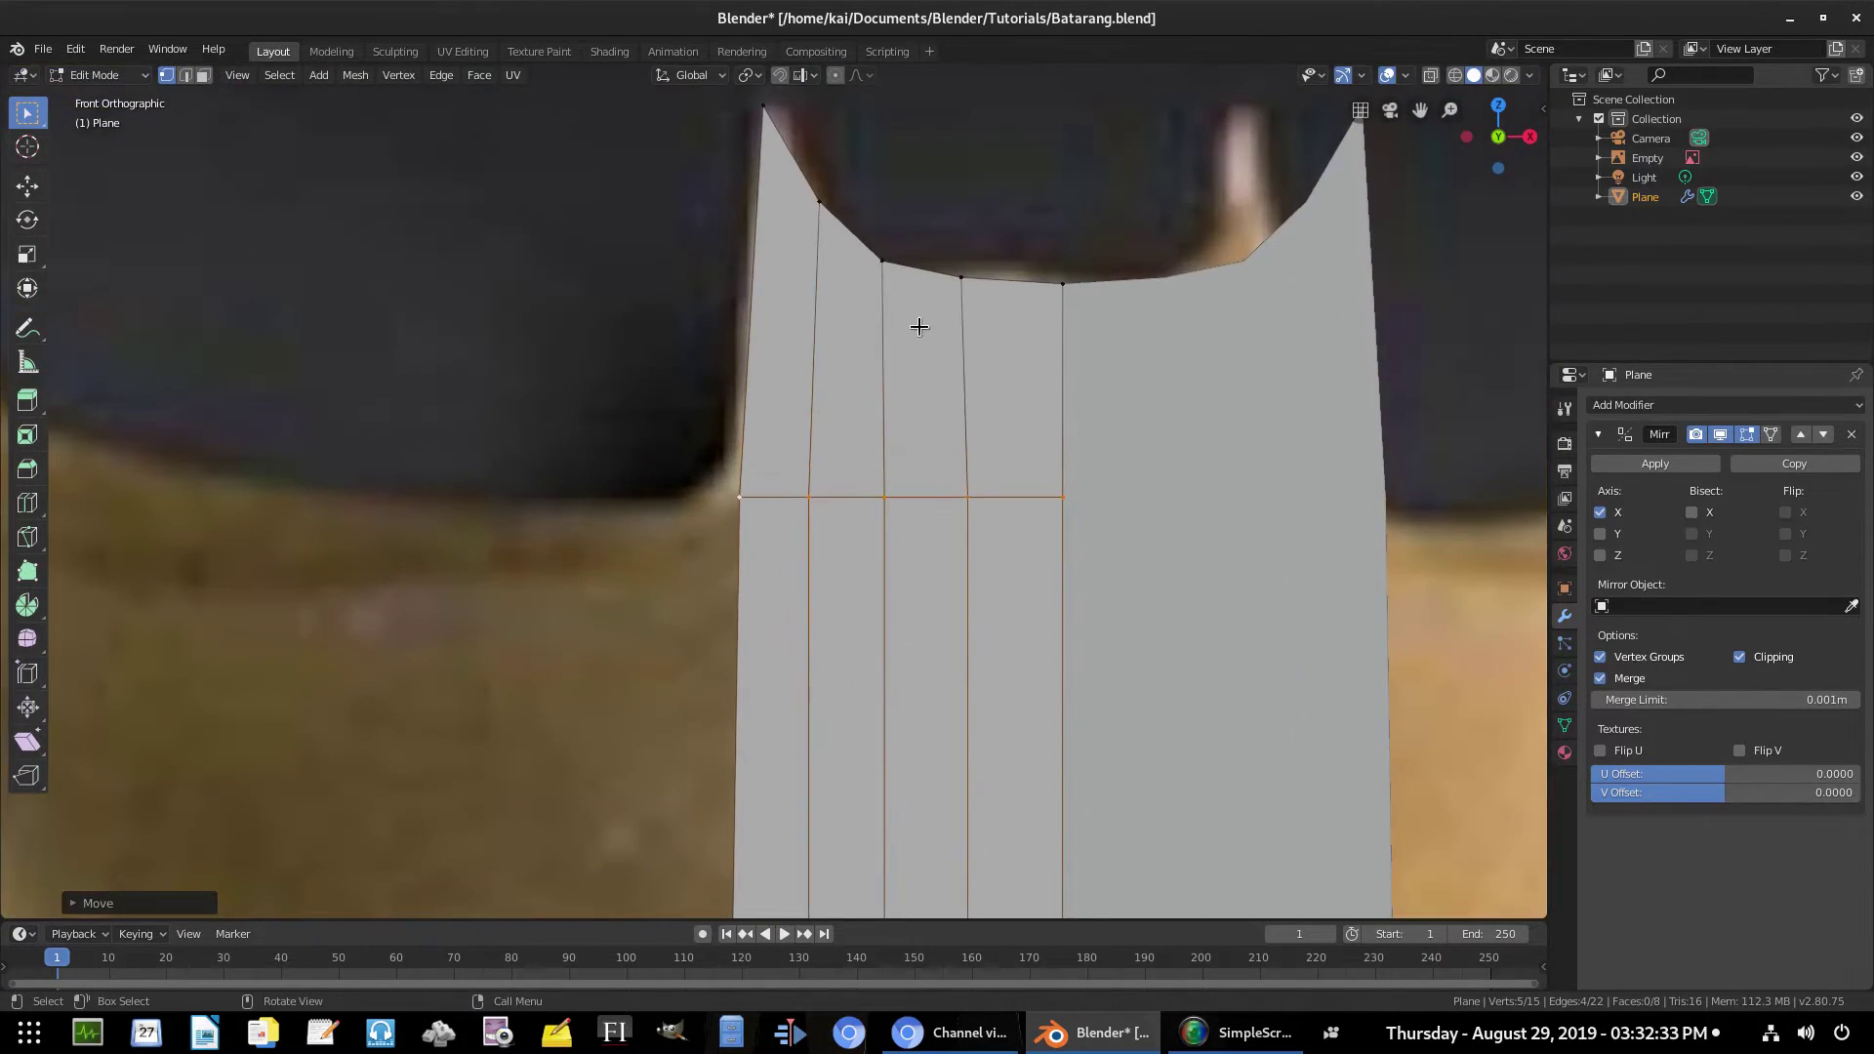
{"action": "left_click", "coordinate": [961, 270]}
{"action": "key", "text": "g"}
{"action": "left_click", "coordinate": [1167, 334]}
{"action": "left_click", "coordinate": [895, 263]}
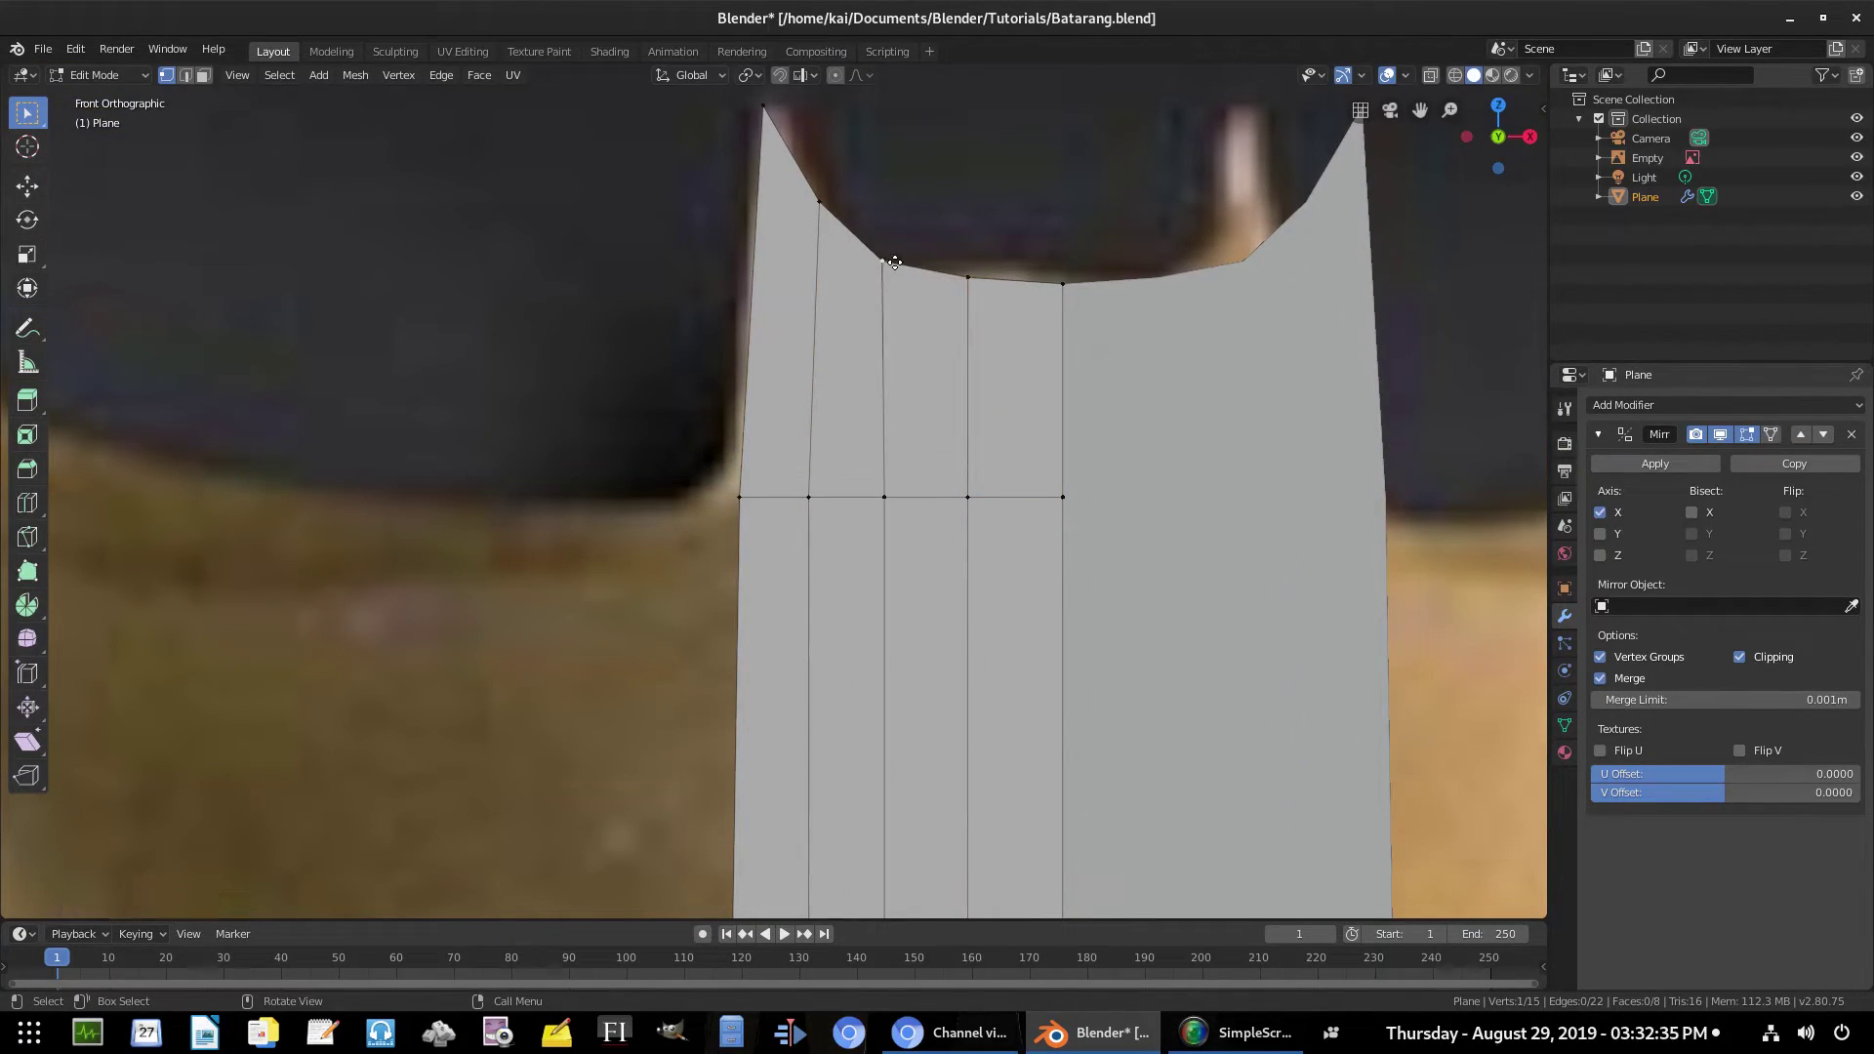
{"action": "key", "text": "g"}
{"action": "left_click", "coordinate": [898, 263]}
Adjust the notch vertex beside the ear tip and nudge the ear tip slightly outward
{"action": "left_click", "coordinate": [831, 203]}
{"action": "key", "text": "g"}
{"action": "left_click", "coordinate": [859, 214]}
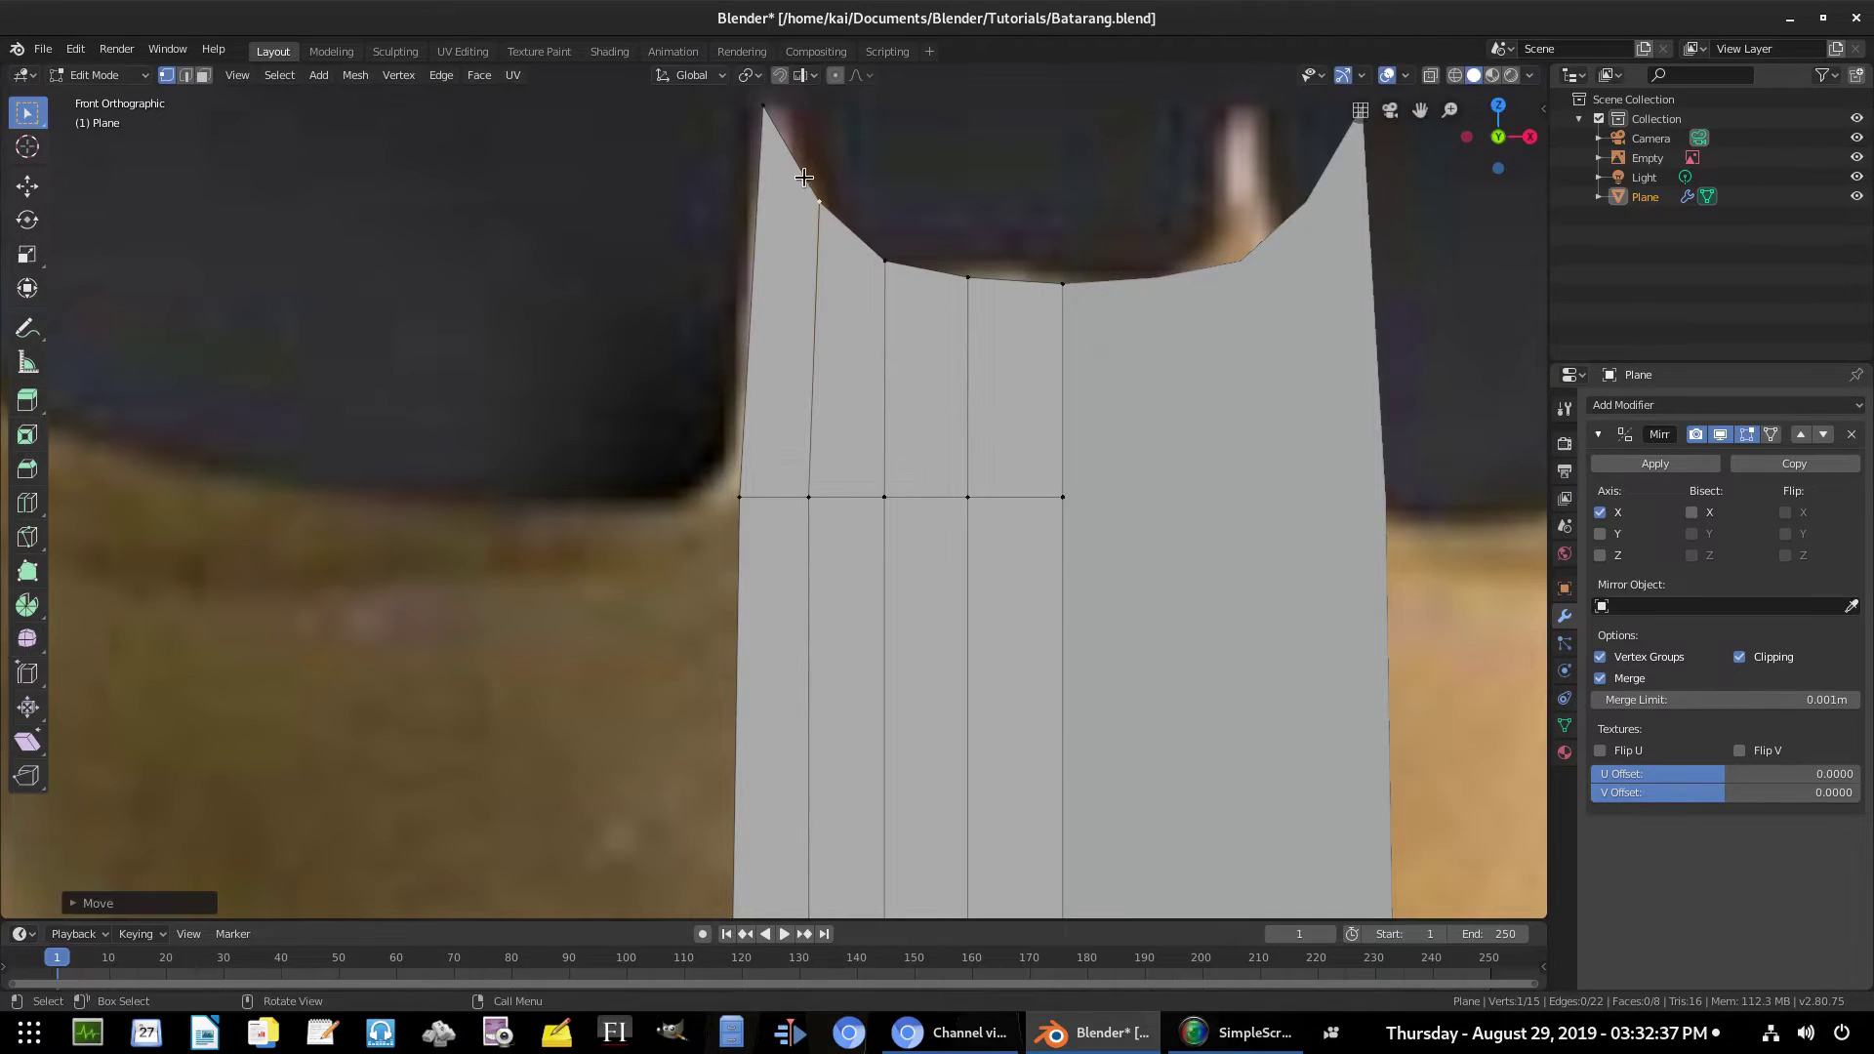
{"action": "left_click", "coordinate": [787, 106]}
{"action": "key", "text": "g"}
{"action": "left_click", "coordinate": [784, 105]}
{"action": "scroll", "coordinate": [957, 419], "scroll_direction": "down", "scroll_amount": 4}
{"action": "scroll", "coordinate": [948, 405], "scroll_direction": "up", "scroll_amount": 4}
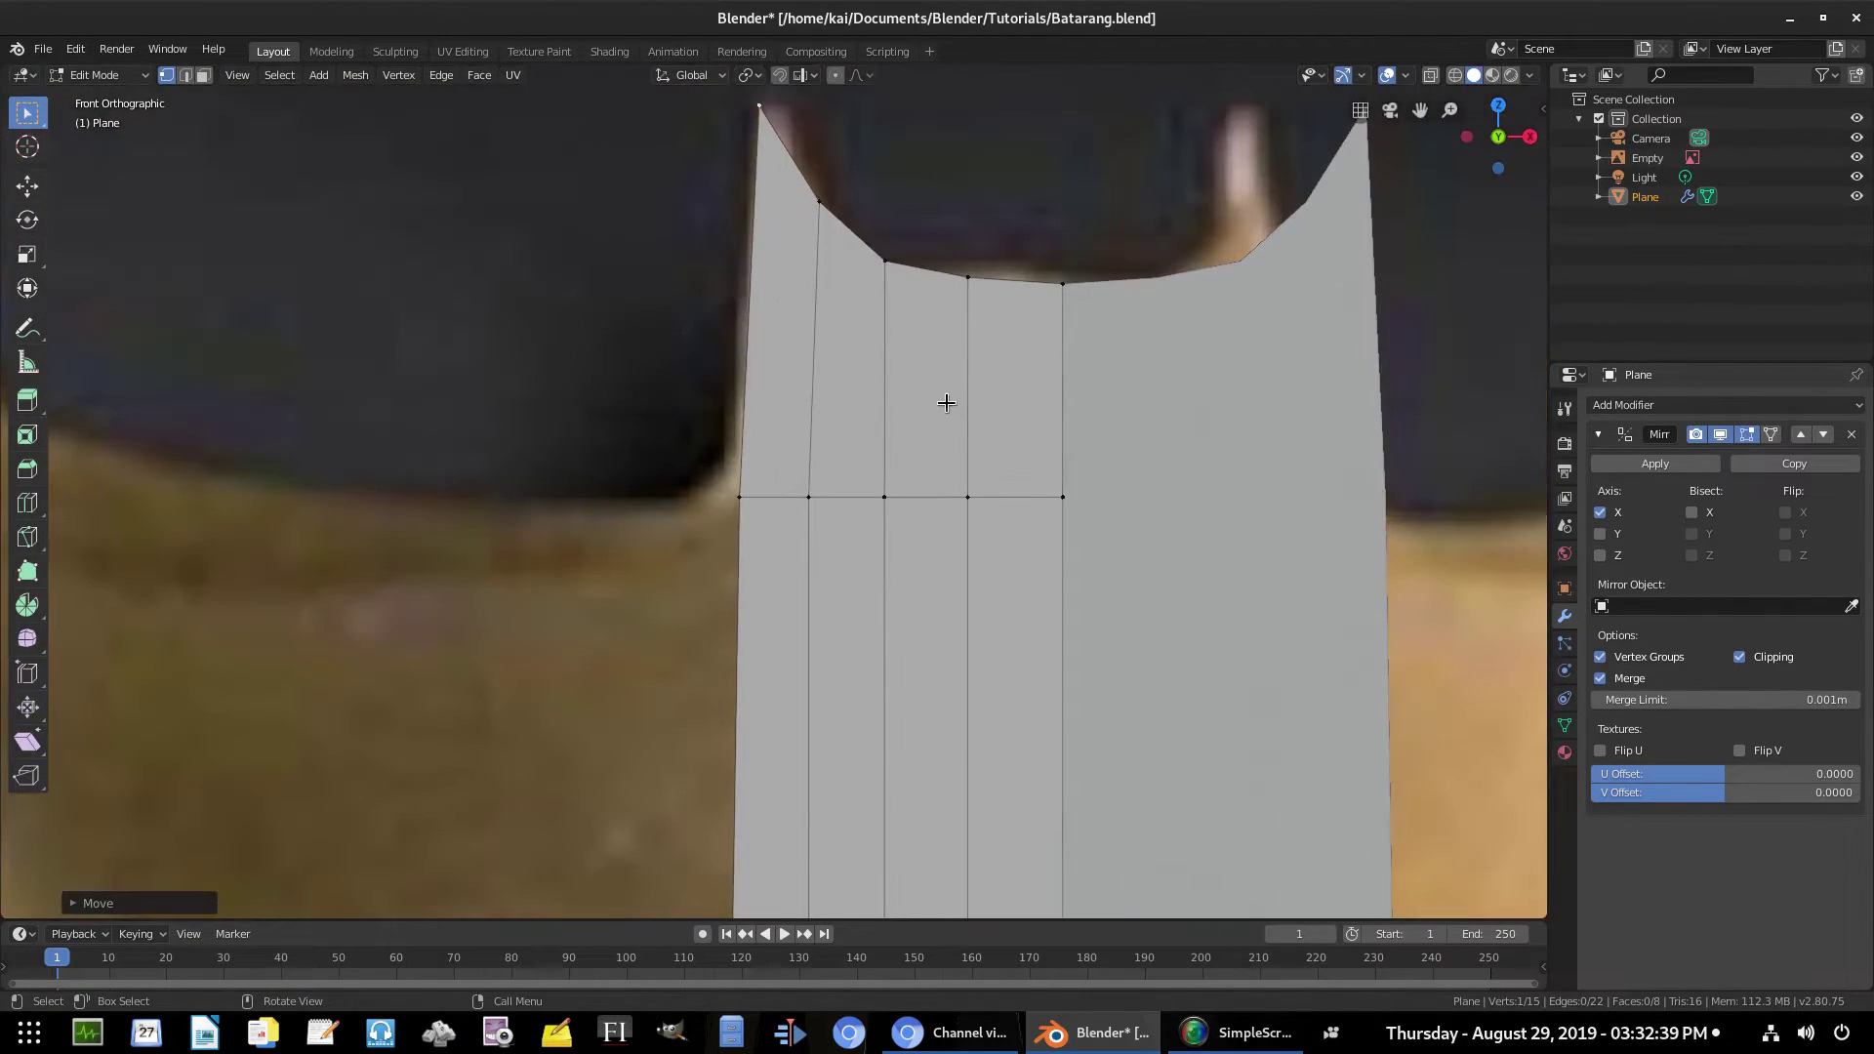
Shift the notch vertex beside the ear tip outward and fine-tune it along with its inner neighbour
{"action": "left_click", "coordinate": [832, 201]}
{"action": "key", "text": "g"}
{"action": "left_click", "coordinate": [818, 200]}
{"action": "left_click", "coordinate": [893, 255]}
{"action": "key", "text": "g"}
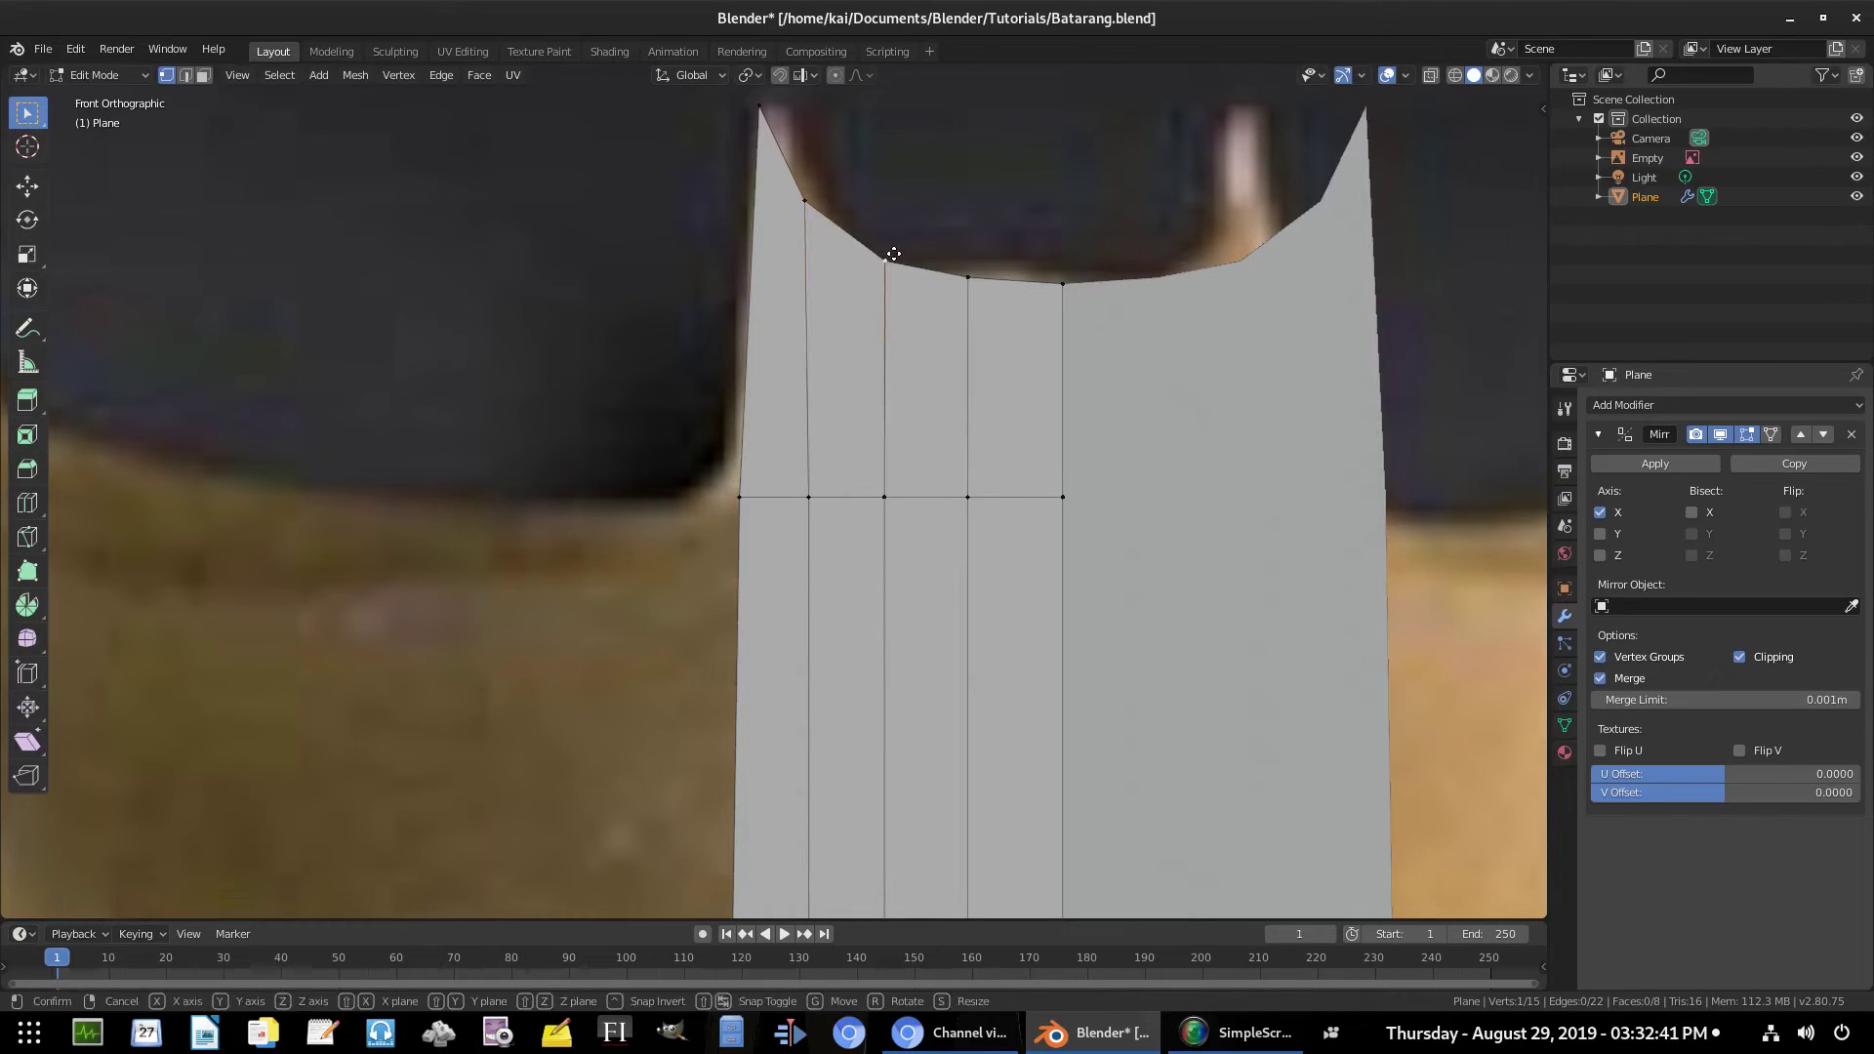
{"action": "left_click", "coordinate": [891, 254]}
{"action": "left_click", "coordinate": [815, 206]}
{"action": "key", "text": "g"}
{"action": "left_click", "coordinate": [826, 206]}
Move the ear tip outward so it sits nearly straight above the flattened row's outermost vertex
{"action": "left_click", "coordinate": [775, 129]}
{"action": "key", "text": "g"}
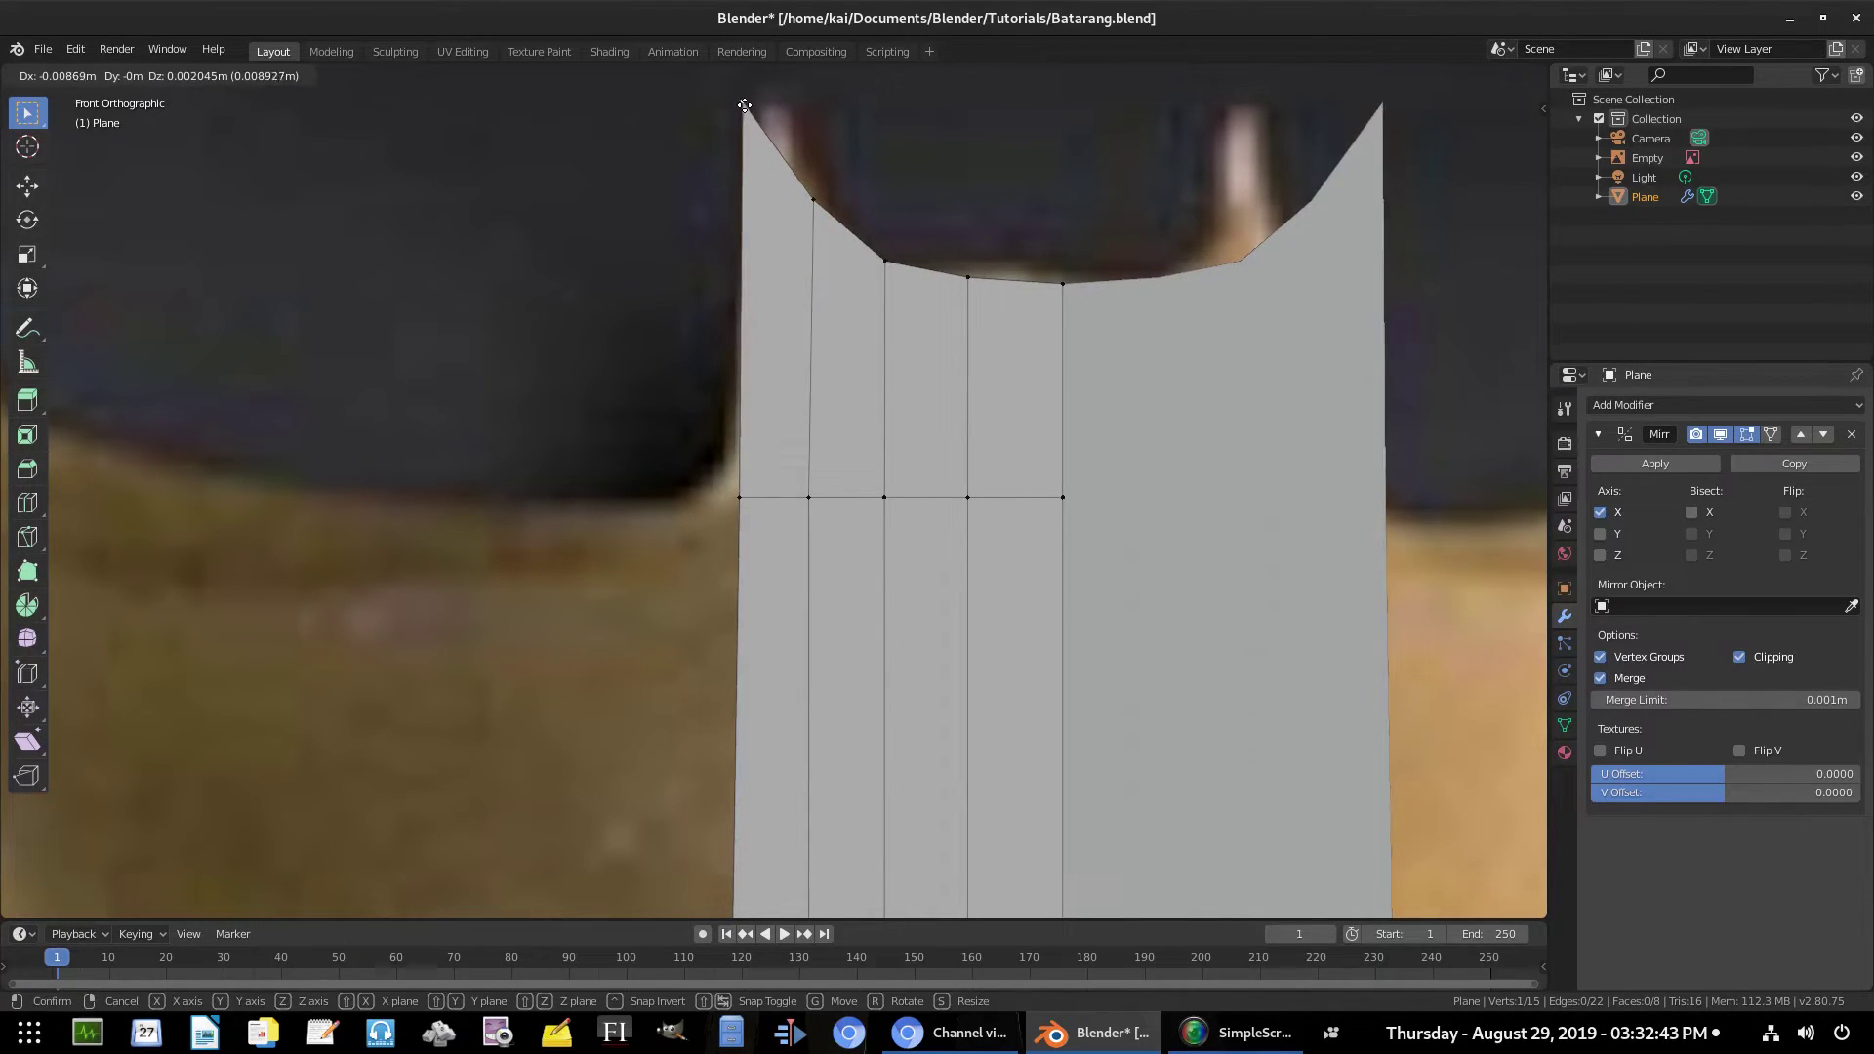
{"action": "left_click", "coordinate": [758, 126]}
Fine-tune the two notch vertices nearest the centre line against the reference curve
{"action": "left_click", "coordinate": [970, 284]}
{"action": "key", "text": "g"}
{"action": "left_click", "coordinate": [970, 284]}
{"action": "left_click", "coordinate": [887, 264]}
{"action": "key", "text": "g"}
{"action": "left_click", "coordinate": [888, 264]}
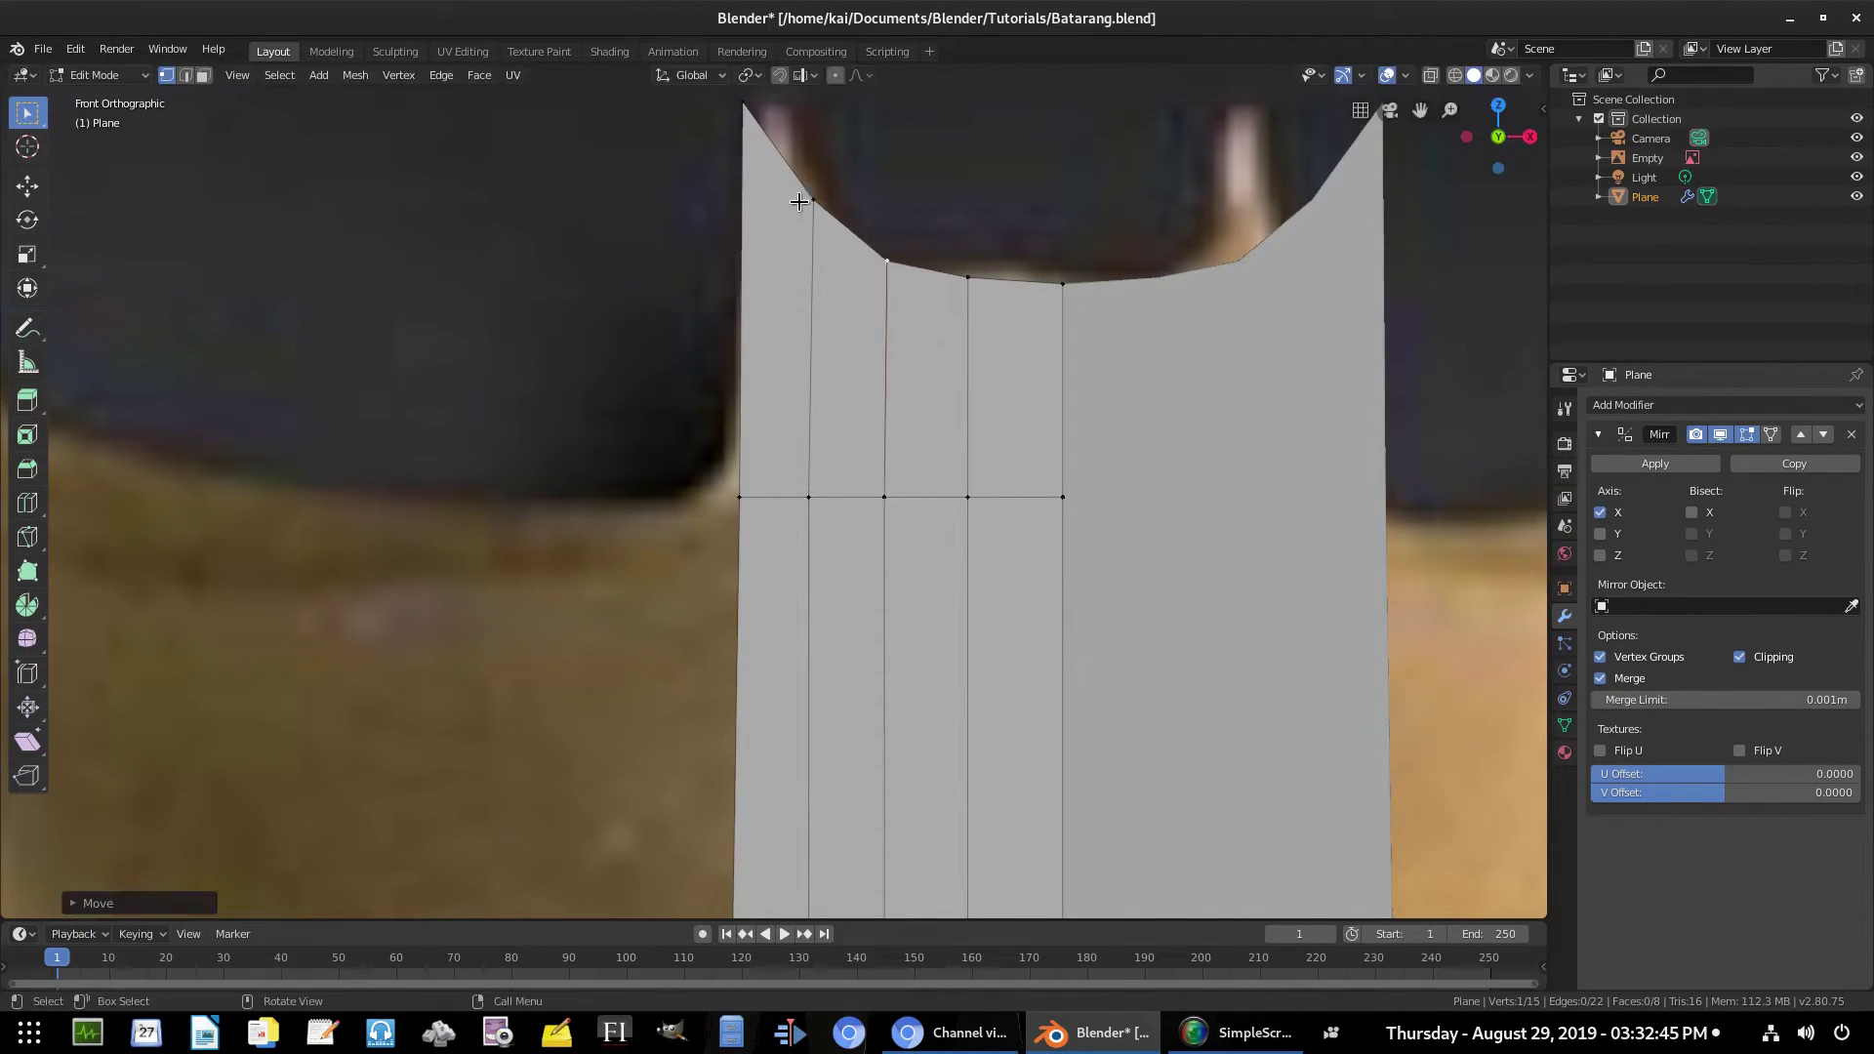
Nudge the notch vertex beside the ear tip and its inner neighbour outward
{"action": "left_click", "coordinate": [793, 194]}
{"action": "key", "text": "g"}
{"action": "left_click", "coordinate": [786, 191]}
{"action": "left_click", "coordinate": [886, 254]}
{"action": "key", "text": "g"}
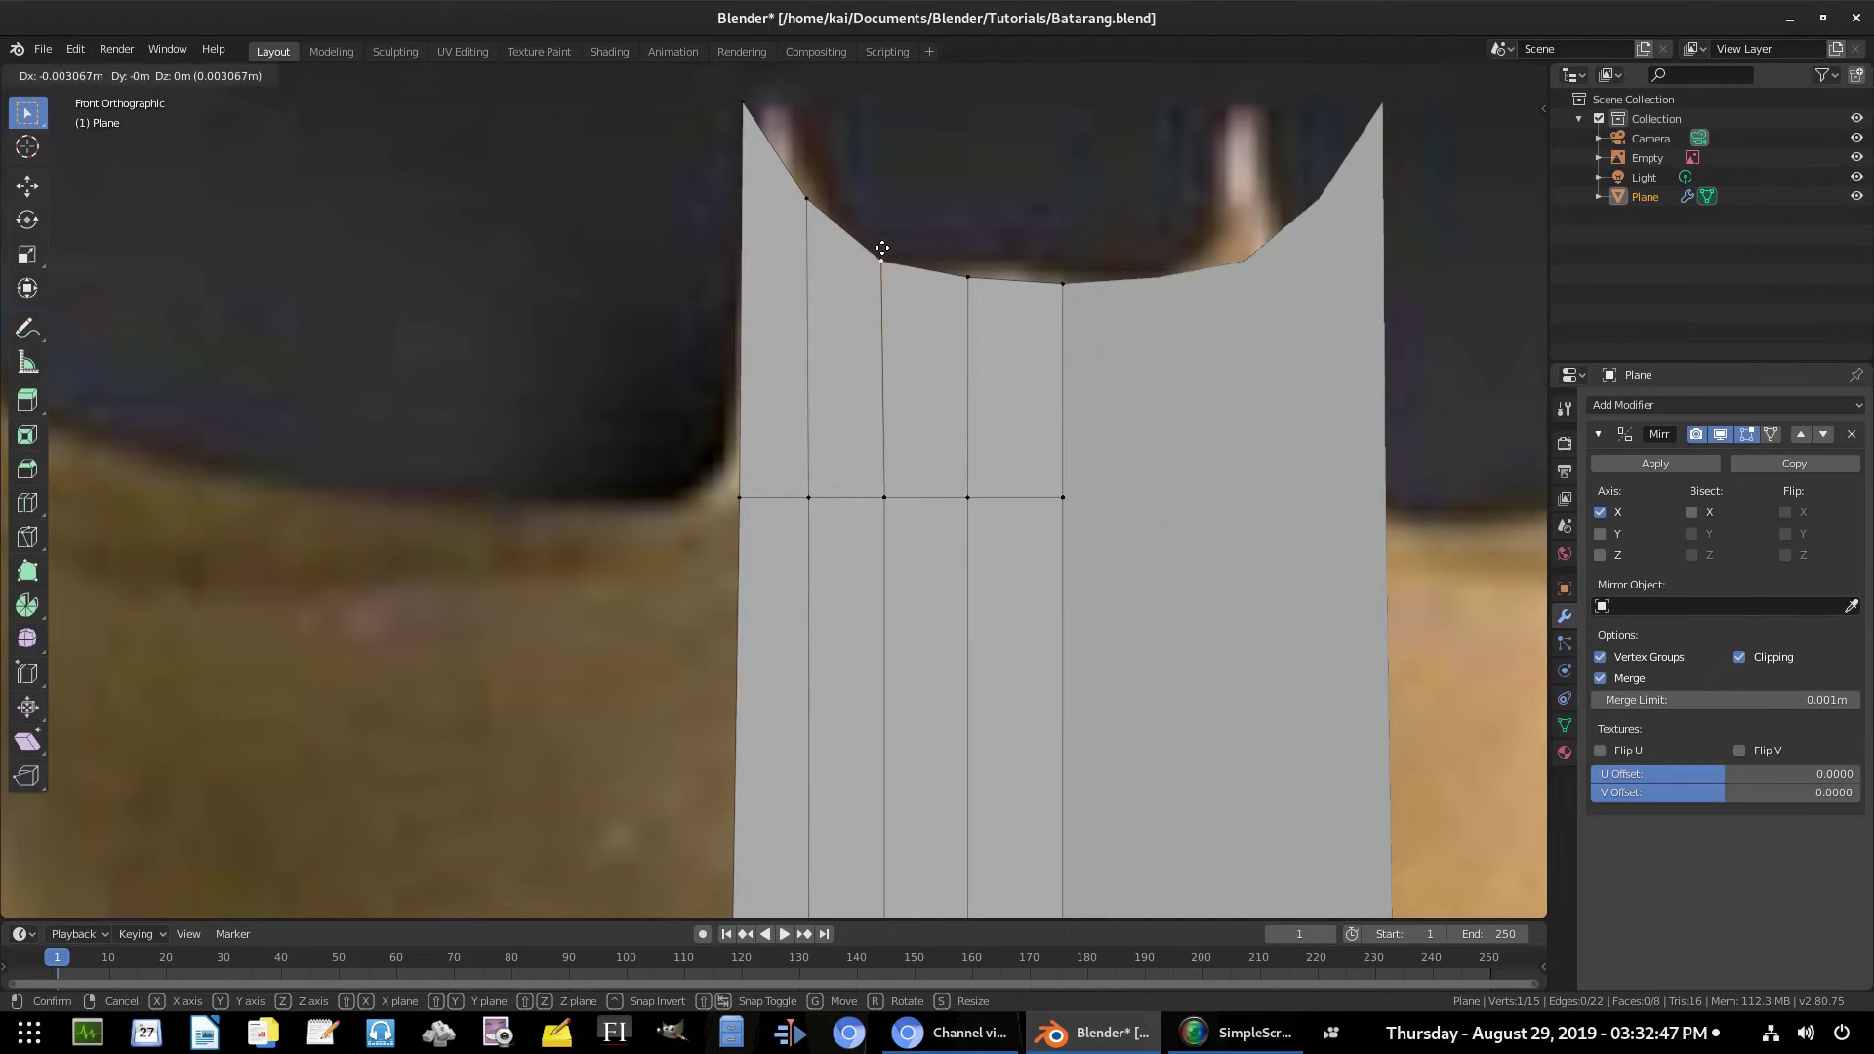
{"action": "left_click", "coordinate": [884, 252]}
Nudge the two notch vertices nearest the centre line slightly inward
{"action": "left_click", "coordinate": [982, 283]}
{"action": "key", "text": "g"}
{"action": "left_click", "coordinate": [986, 281]}
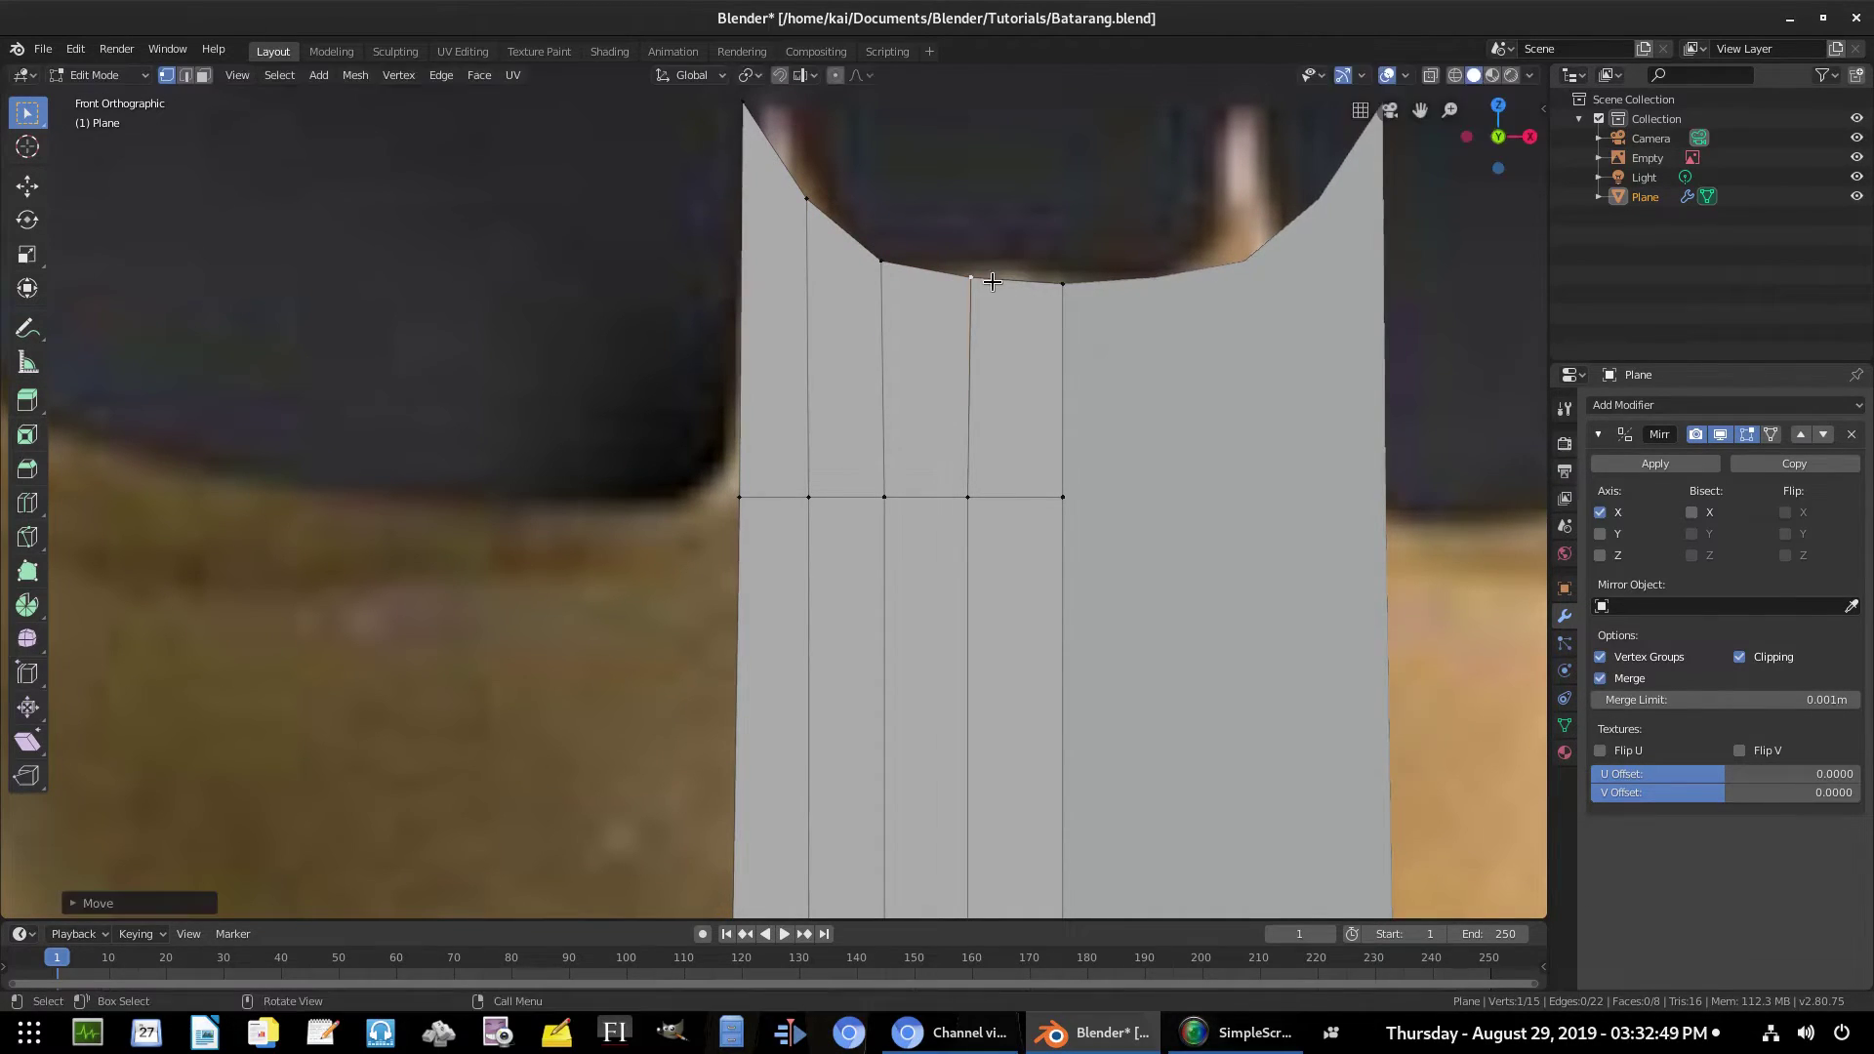
{"action": "left_click", "coordinate": [873, 250]}
{"action": "key", "text": "g"}
{"action": "left_click", "coordinate": [878, 247]}
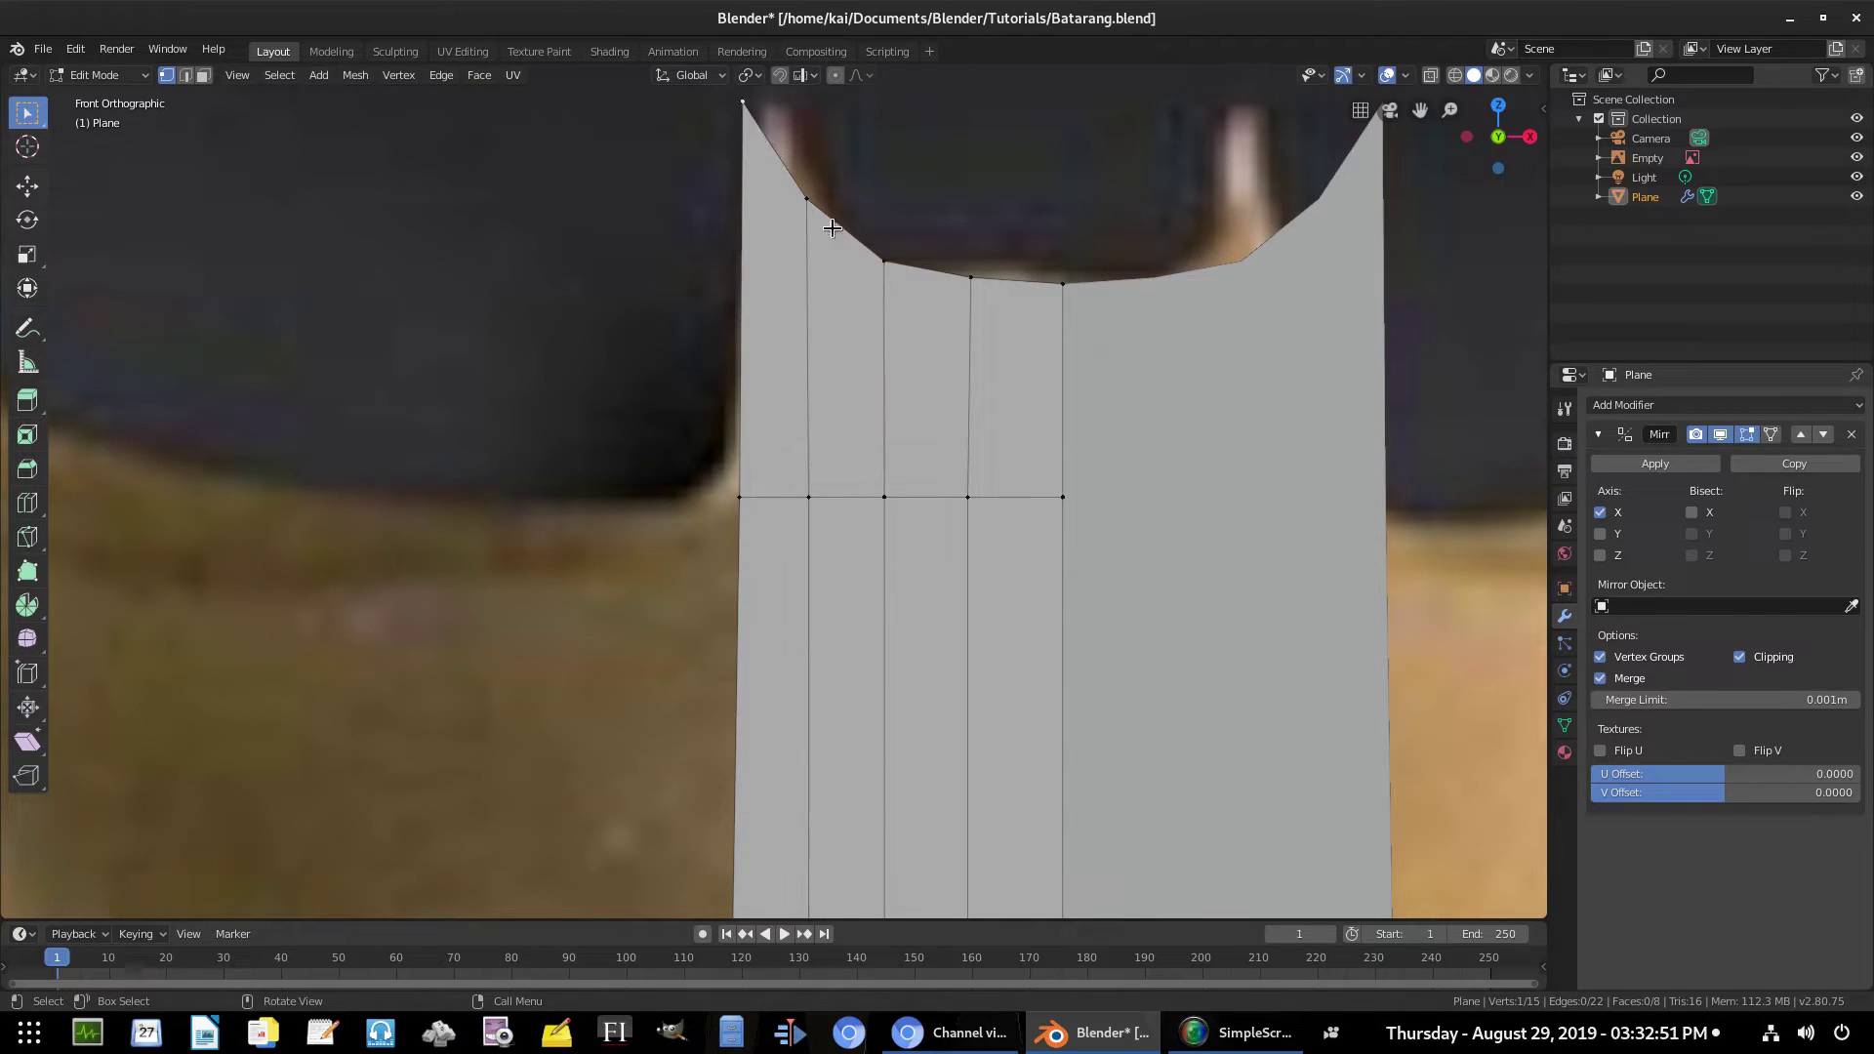
Examine the traced centre body against the reference image, both in Object Mode and up close around the ears
{"action": "scroll", "coordinate": [1083, 497], "scroll_direction": "down", "scroll_amount": 8}
{"action": "scroll", "coordinate": [1078, 502], "scroll_direction": "up", "scroll_amount": 4}
{"action": "scroll", "coordinate": [1079, 514], "scroll_direction": "down", "scroll_amount": 4}
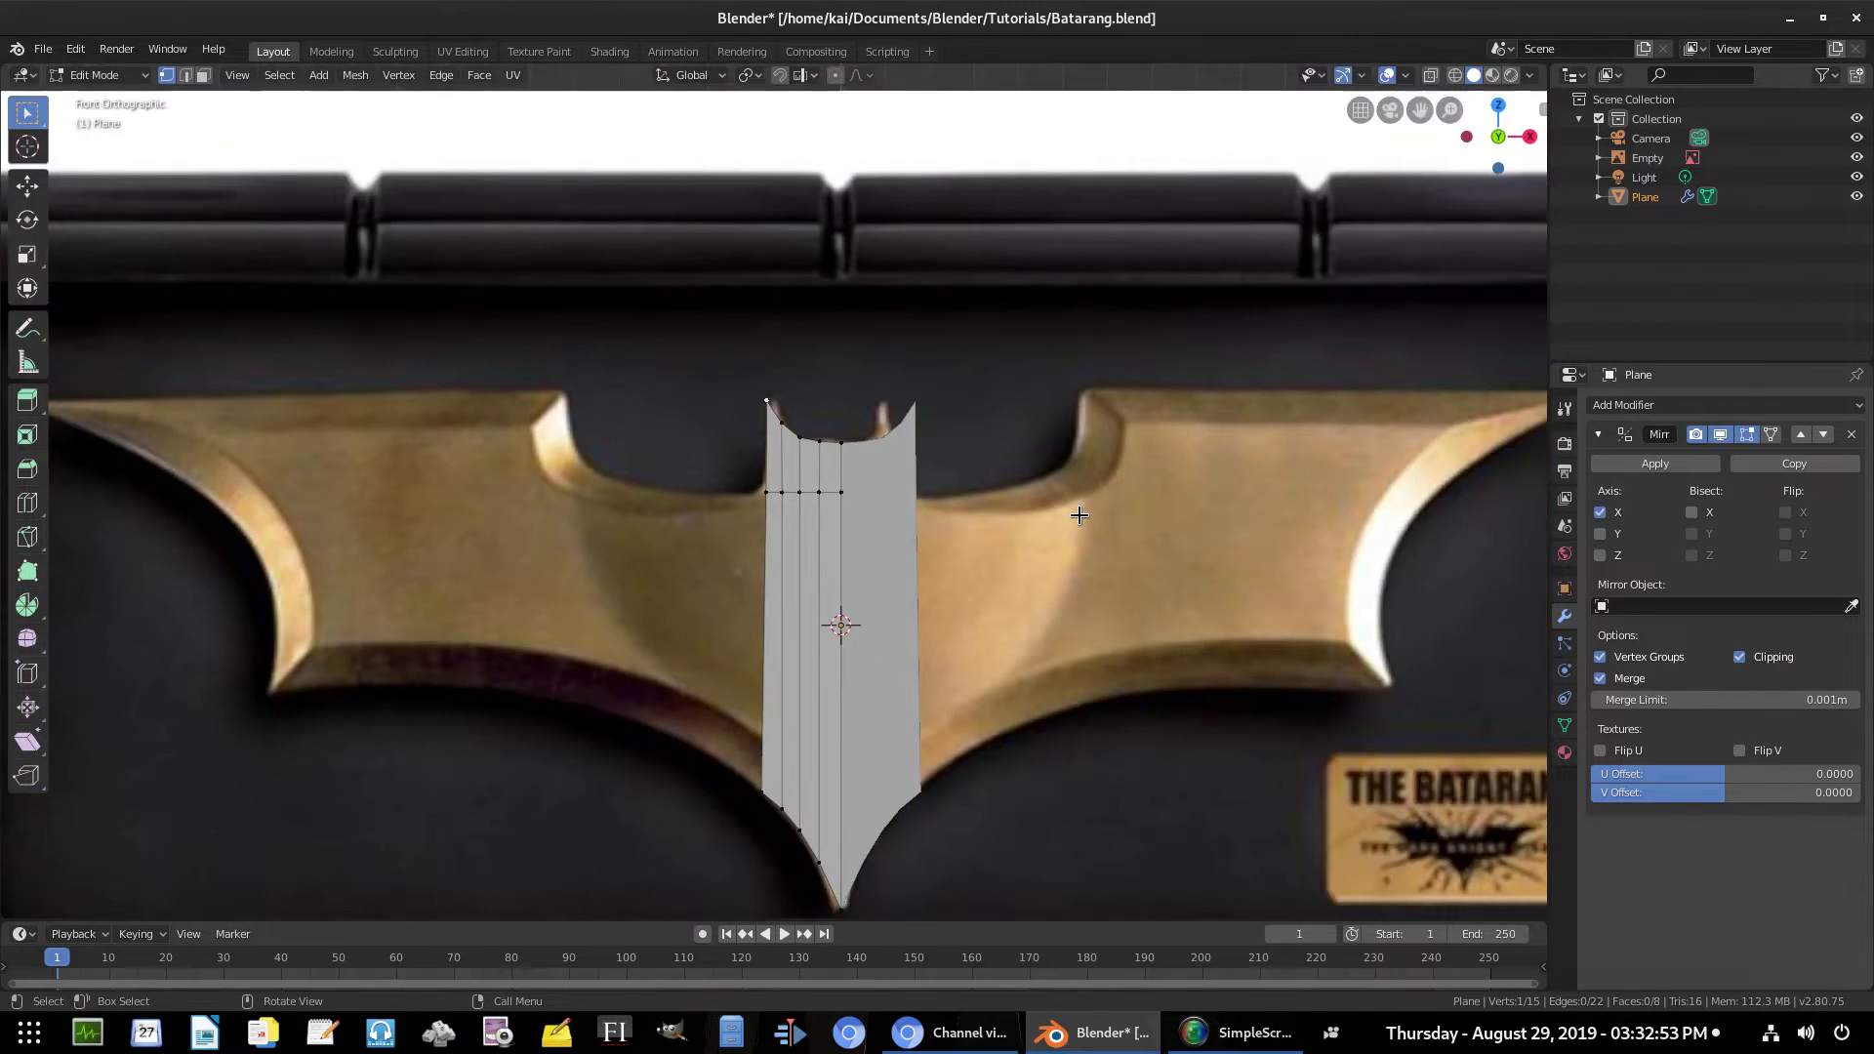
{"action": "scroll", "coordinate": [1084, 507], "scroll_direction": "up", "scroll_amount": 7}
{"action": "key", "text": "Tab"}
{"action": "scroll", "coordinate": [1095, 488], "scroll_direction": "down", "scroll_amount": 6}
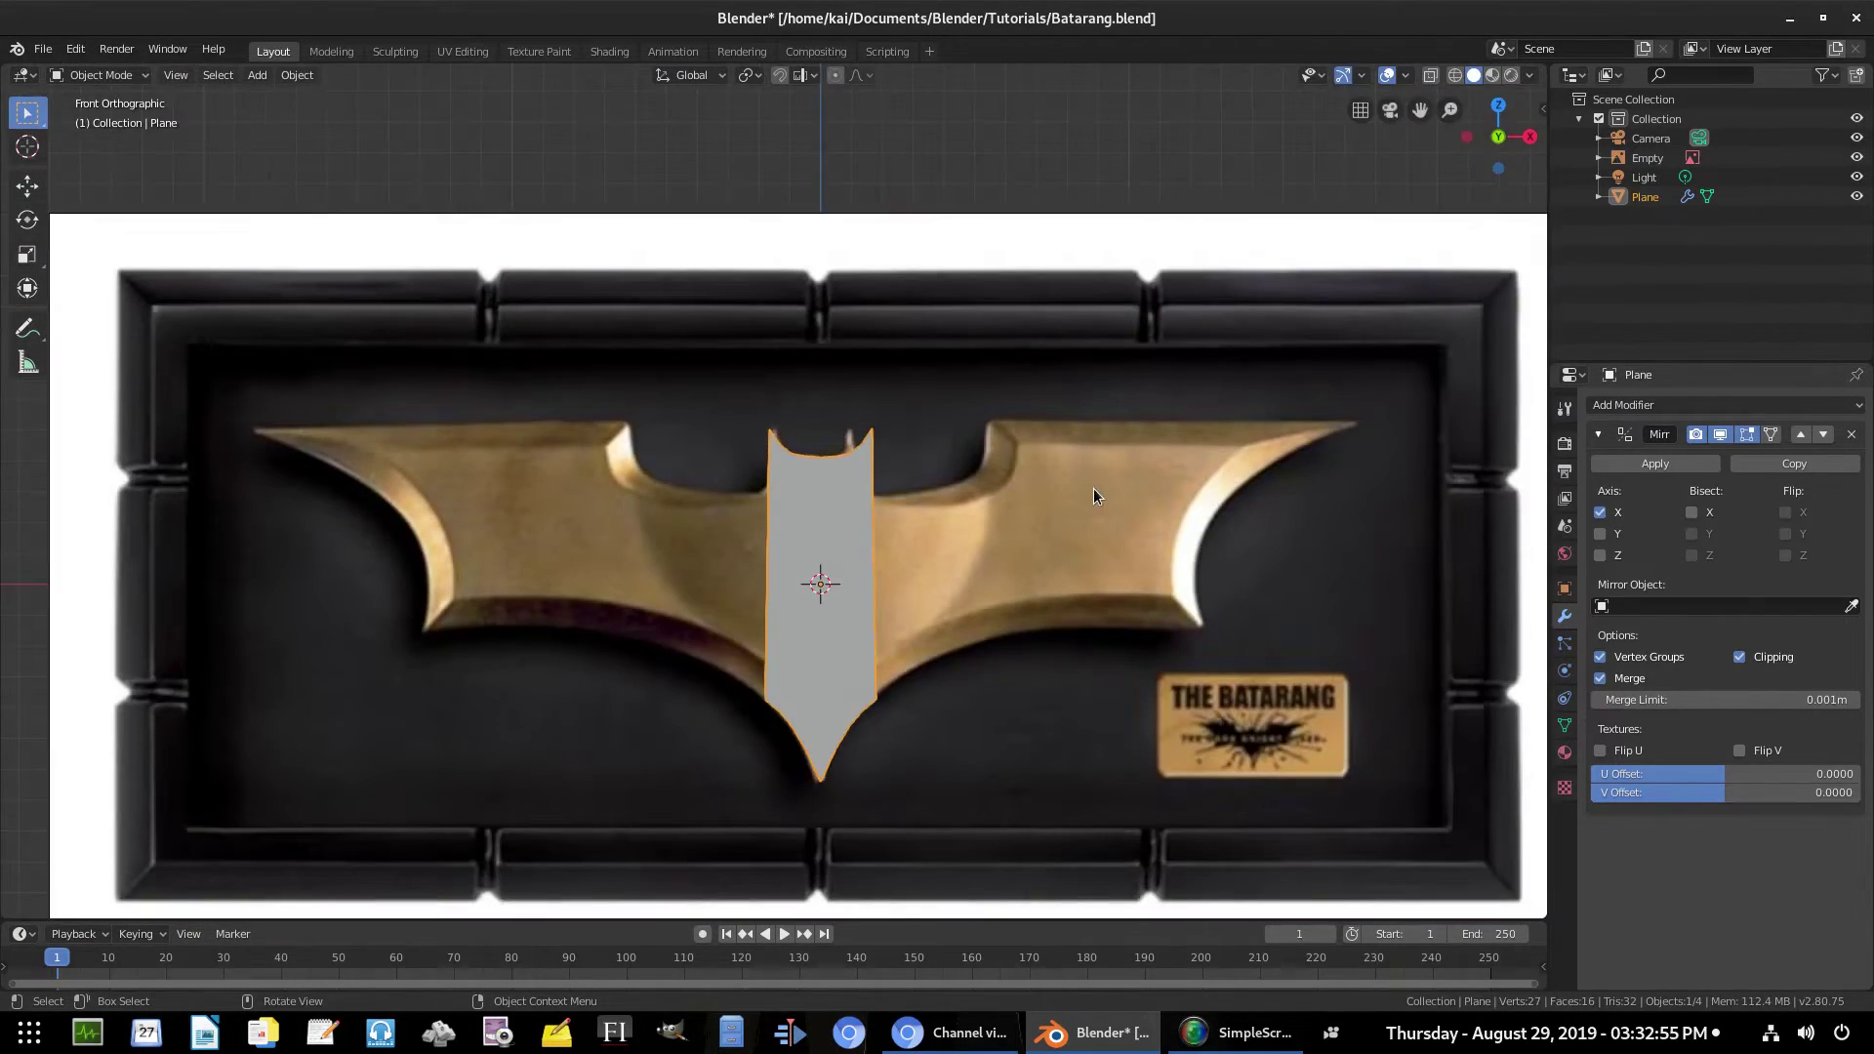
{"action": "scroll", "coordinate": [1093, 487], "scroll_direction": "up", "scroll_amount": 5}
{"action": "scroll", "coordinate": [1093, 488], "scroll_direction": "up", "scroll_amount": 4}
{"action": "key", "text": "Tab"}
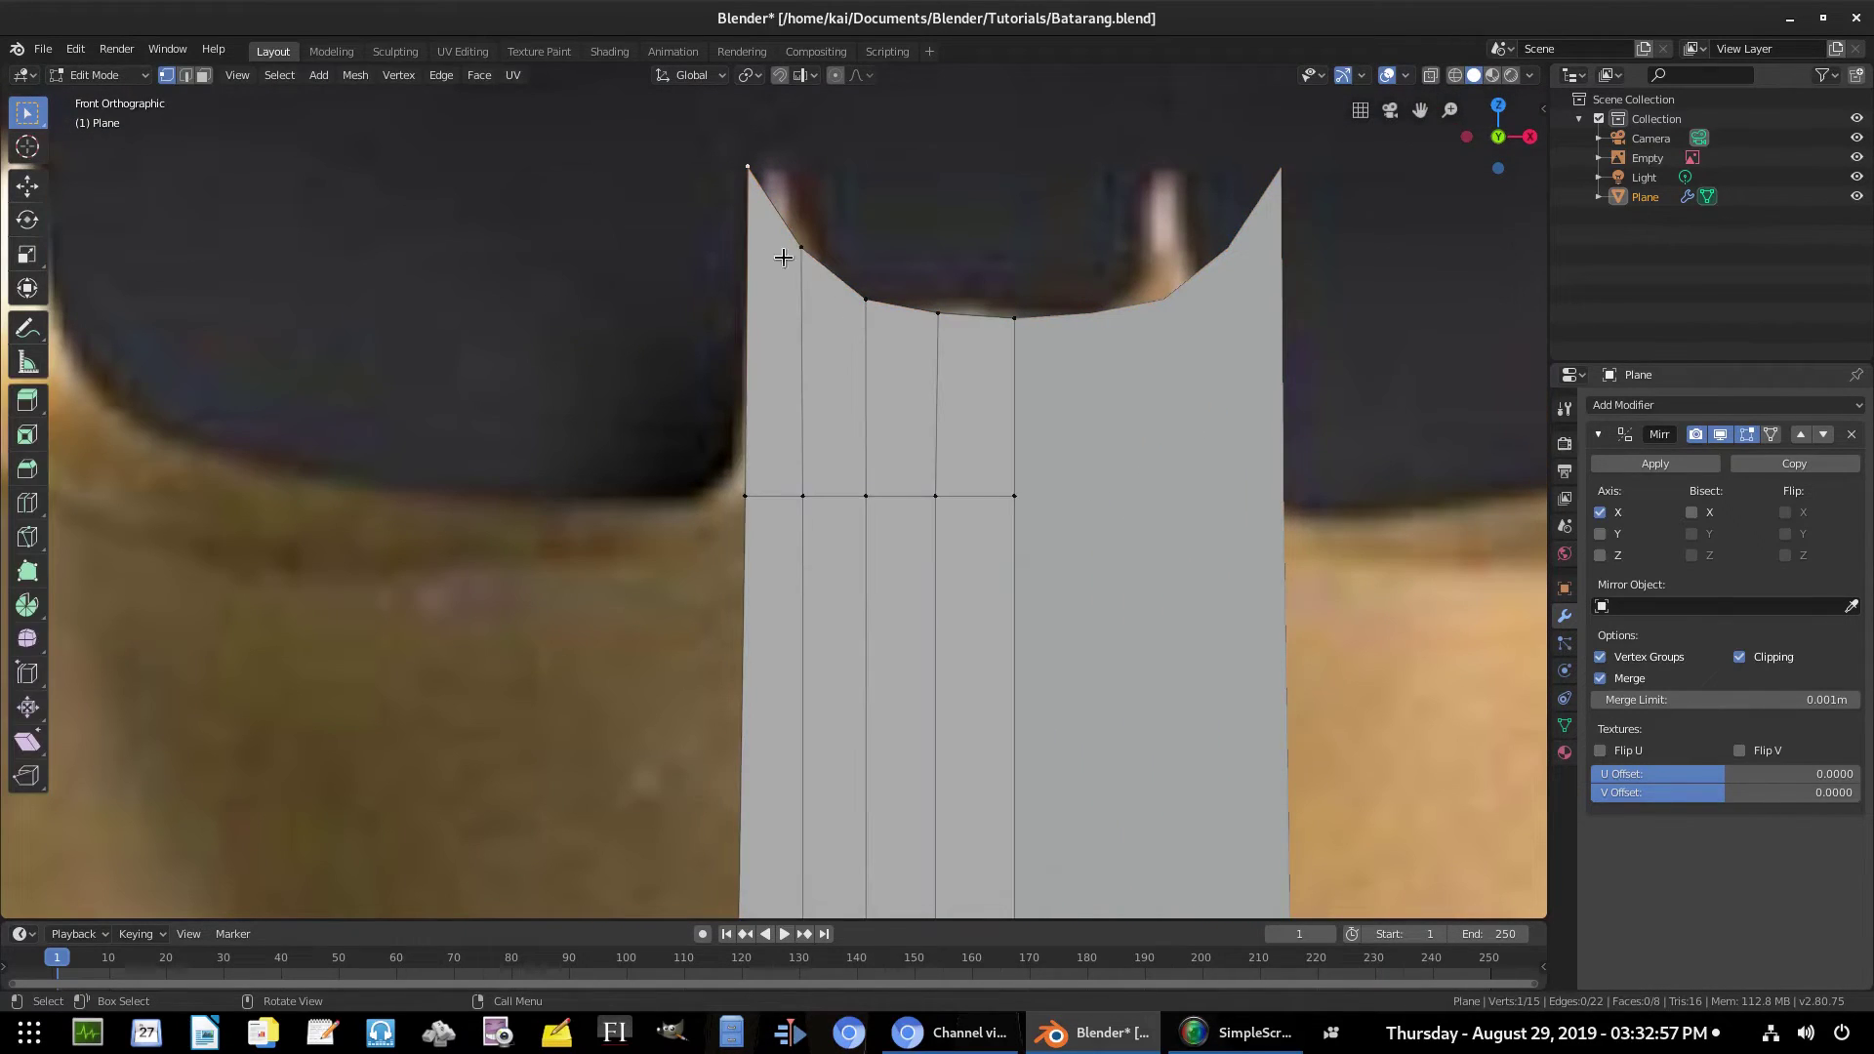
Move the ear tip vertex inward so the ear's outer edge slants toward the centre line as in the reference
{"action": "key", "text": "h"}
{"action": "key", "text": "ctrl+z"}
{"action": "key", "text": "g"}
{"action": "left_click", "coordinate": [980, 313]}
Nudge the two notch vertices nearest the ear tip inward so the curve matches the shifted ear
{"action": "left_click", "coordinate": [814, 242]}
{"action": "key", "text": "g"}
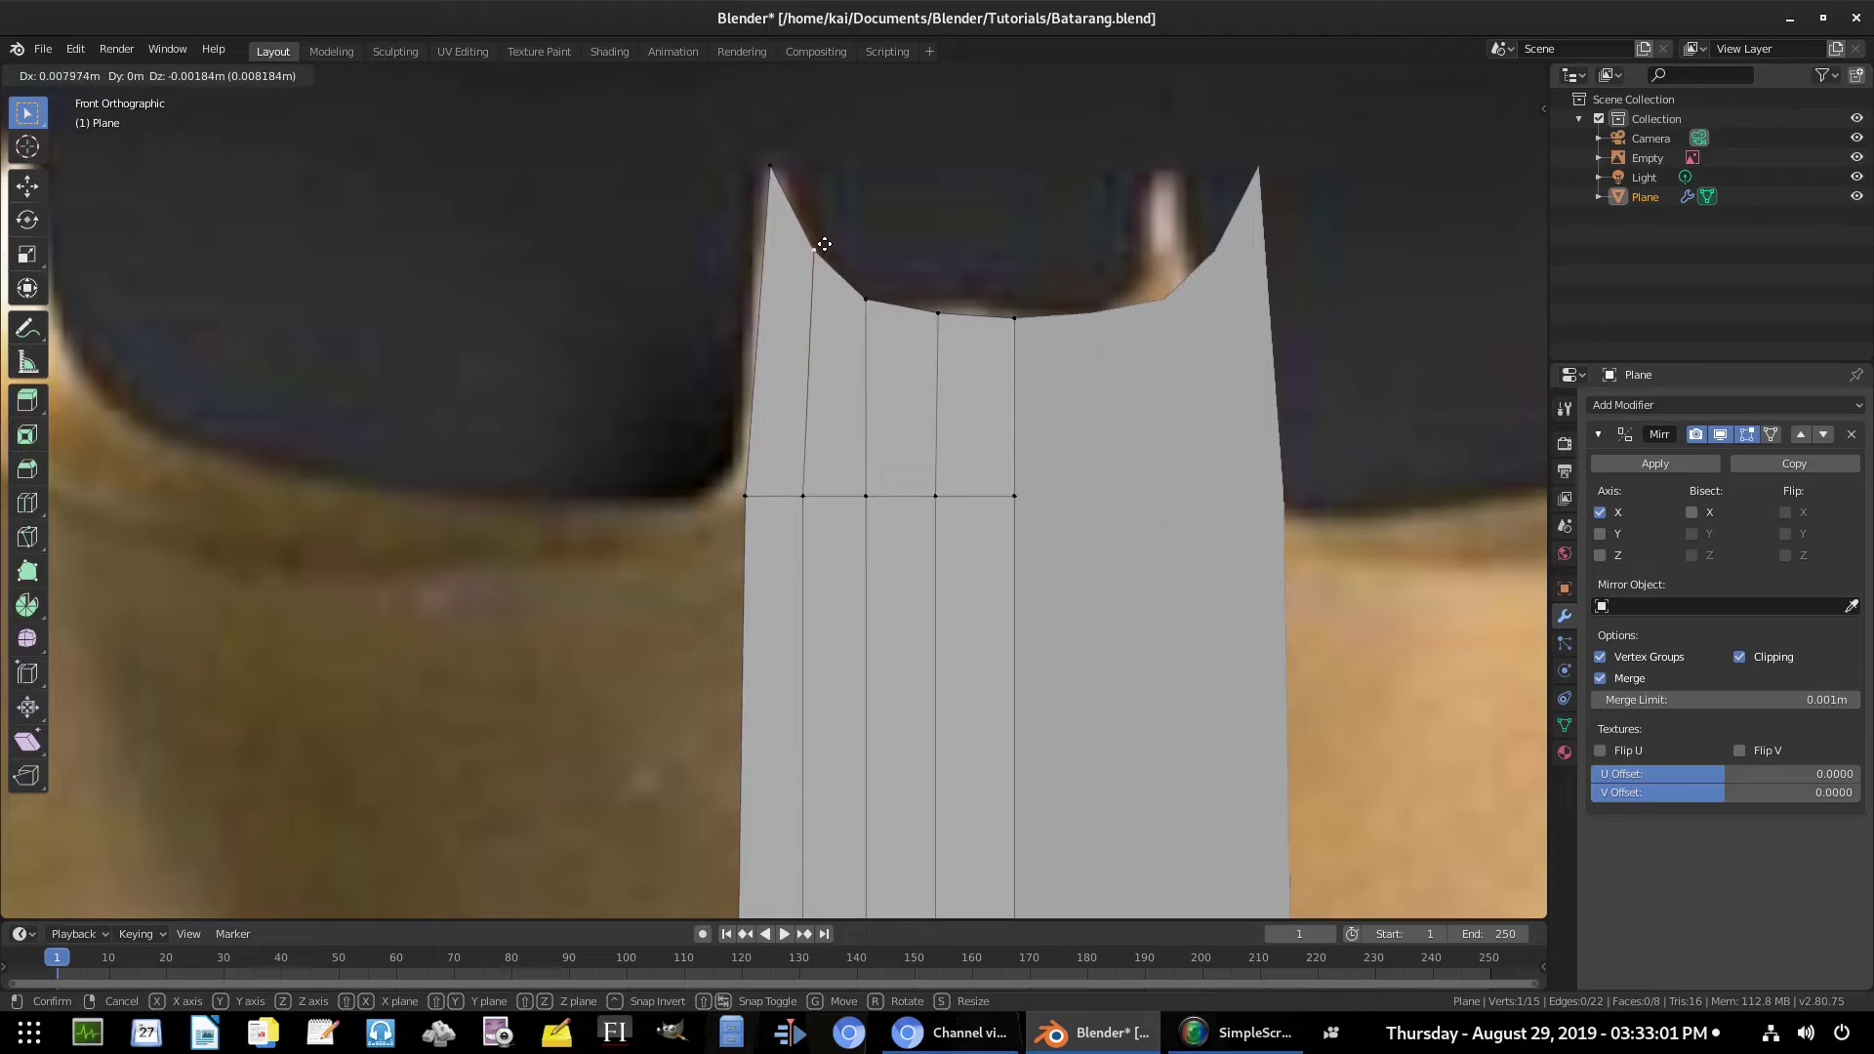
{"action": "left_click", "coordinate": [826, 243]}
{"action": "left_click", "coordinate": [873, 280]}
{"action": "key", "text": "g"}
{"action": "left_click", "coordinate": [879, 280]}
{"action": "left_click", "coordinate": [827, 243]}
{"action": "key", "text": "g"}
{"action": "left_click", "coordinate": [831, 243]}
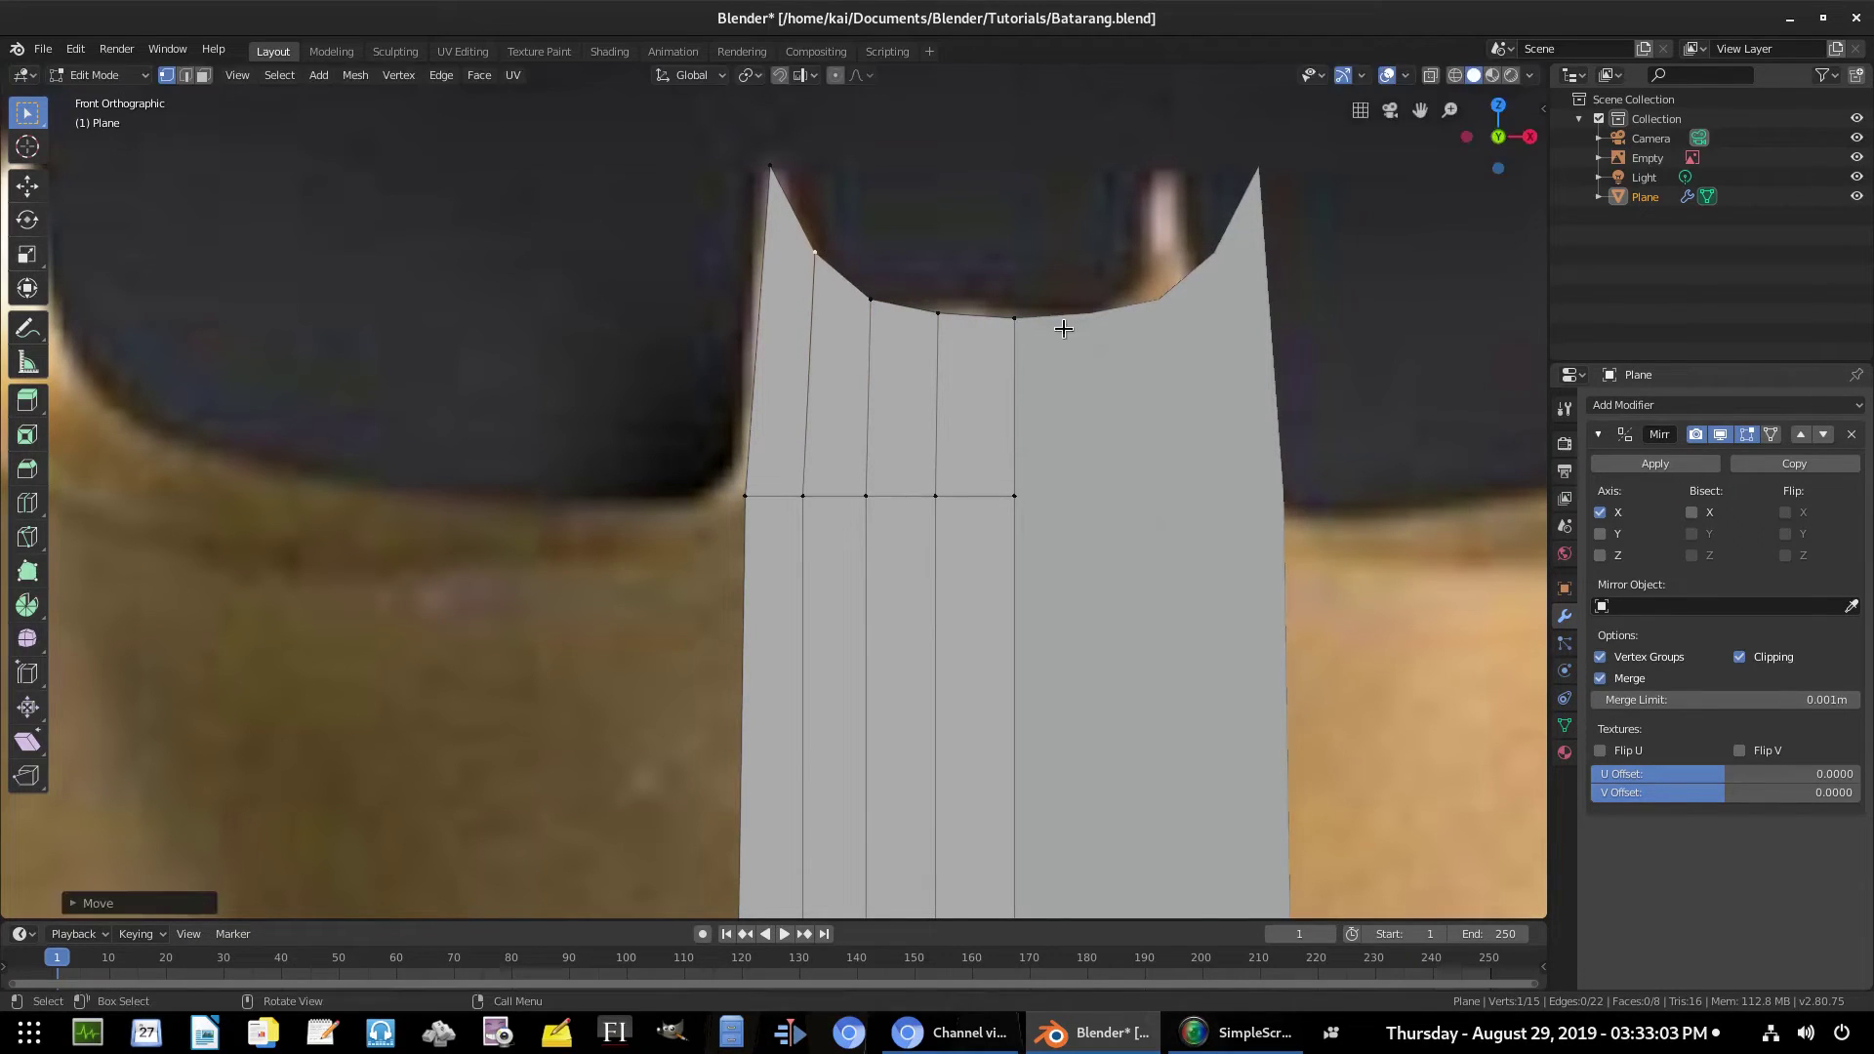
Select the body's long outer side edge in edge select mode and extrude it a short distance outward to start the wing
{"action": "scroll", "coordinate": [1077, 468], "scroll_direction": "down", "scroll_amount": 6}
{"action": "key", "text": "Tab"}
{"action": "scroll", "coordinate": [1073, 476], "scroll_direction": "down", "scroll_amount": 4}
{"action": "scroll", "coordinate": [1074, 476], "scroll_direction": "up", "scroll_amount": 4}
{"action": "scroll", "coordinate": [1058, 514], "scroll_direction": "up", "scroll_amount": 2}
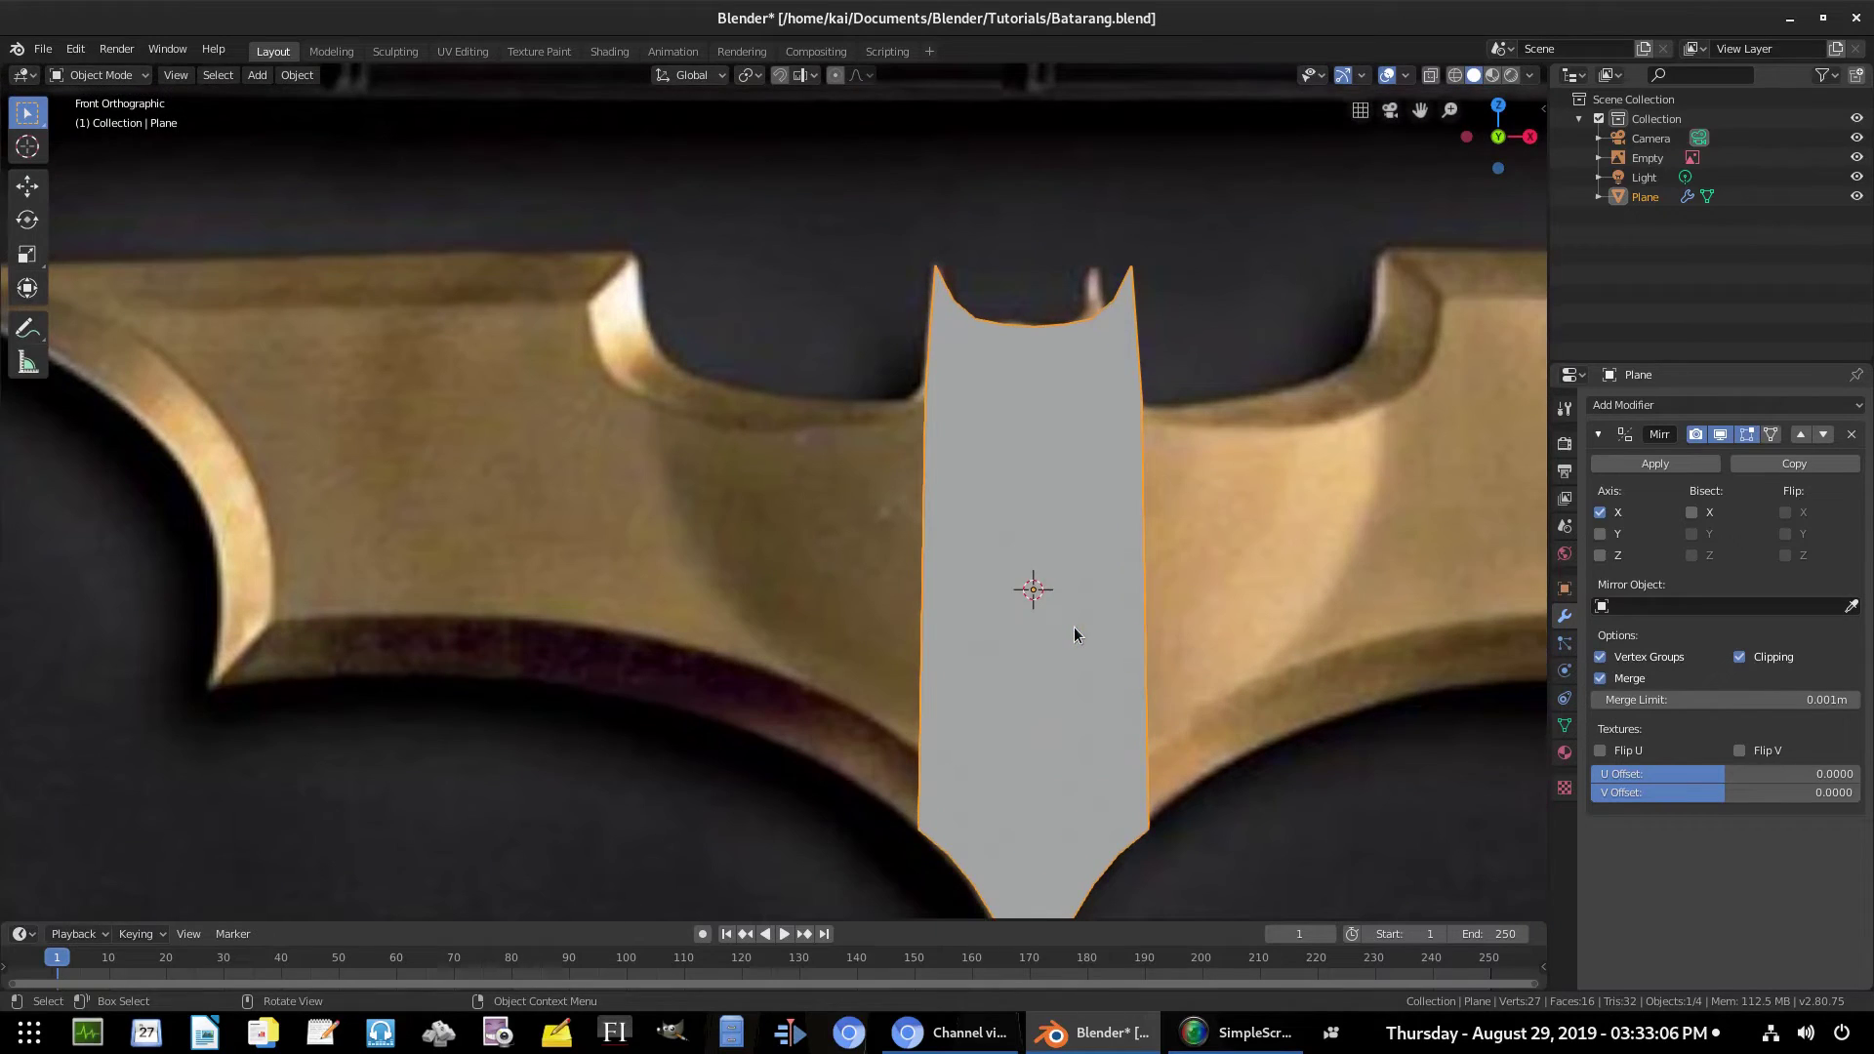
{"action": "key", "text": "Tab"}
{"action": "middle_click_drag", "start_coordinate": [1066, 508], "coordinate": [1105, 458], "text": "shift"}
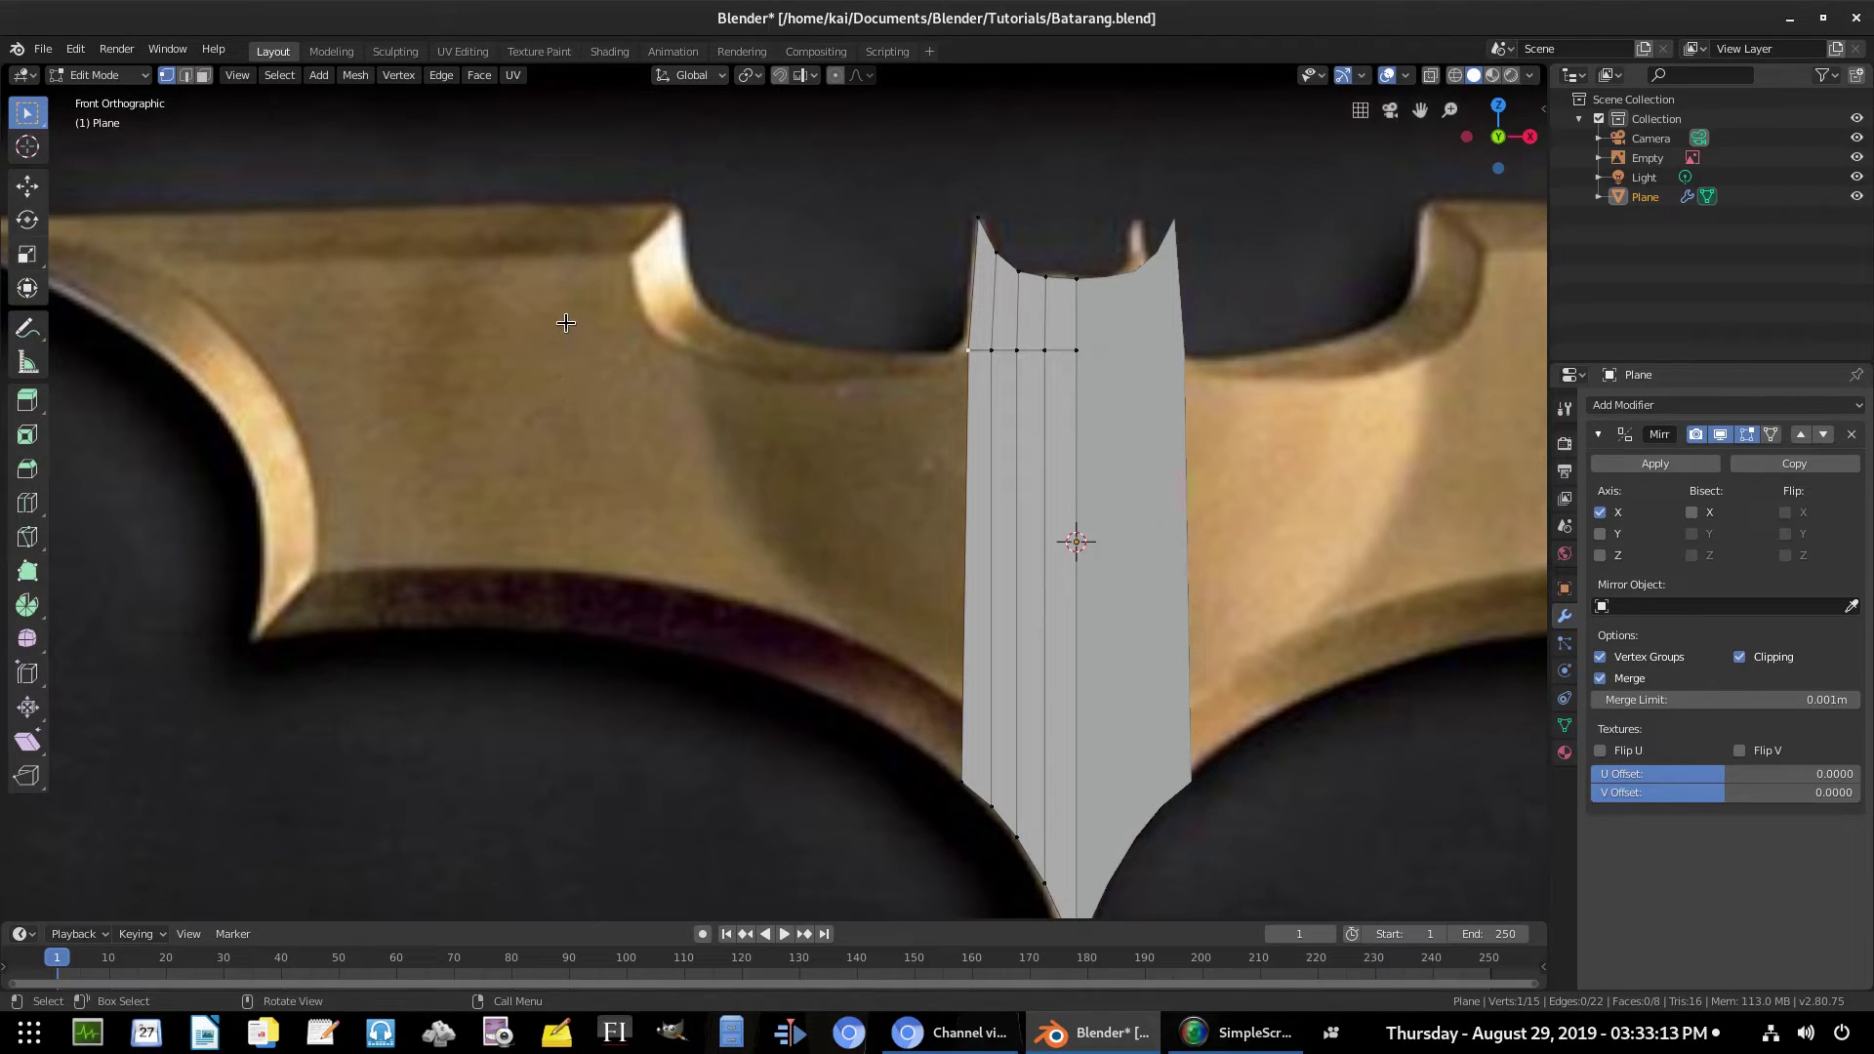
{"action": "key", "text": "2"}
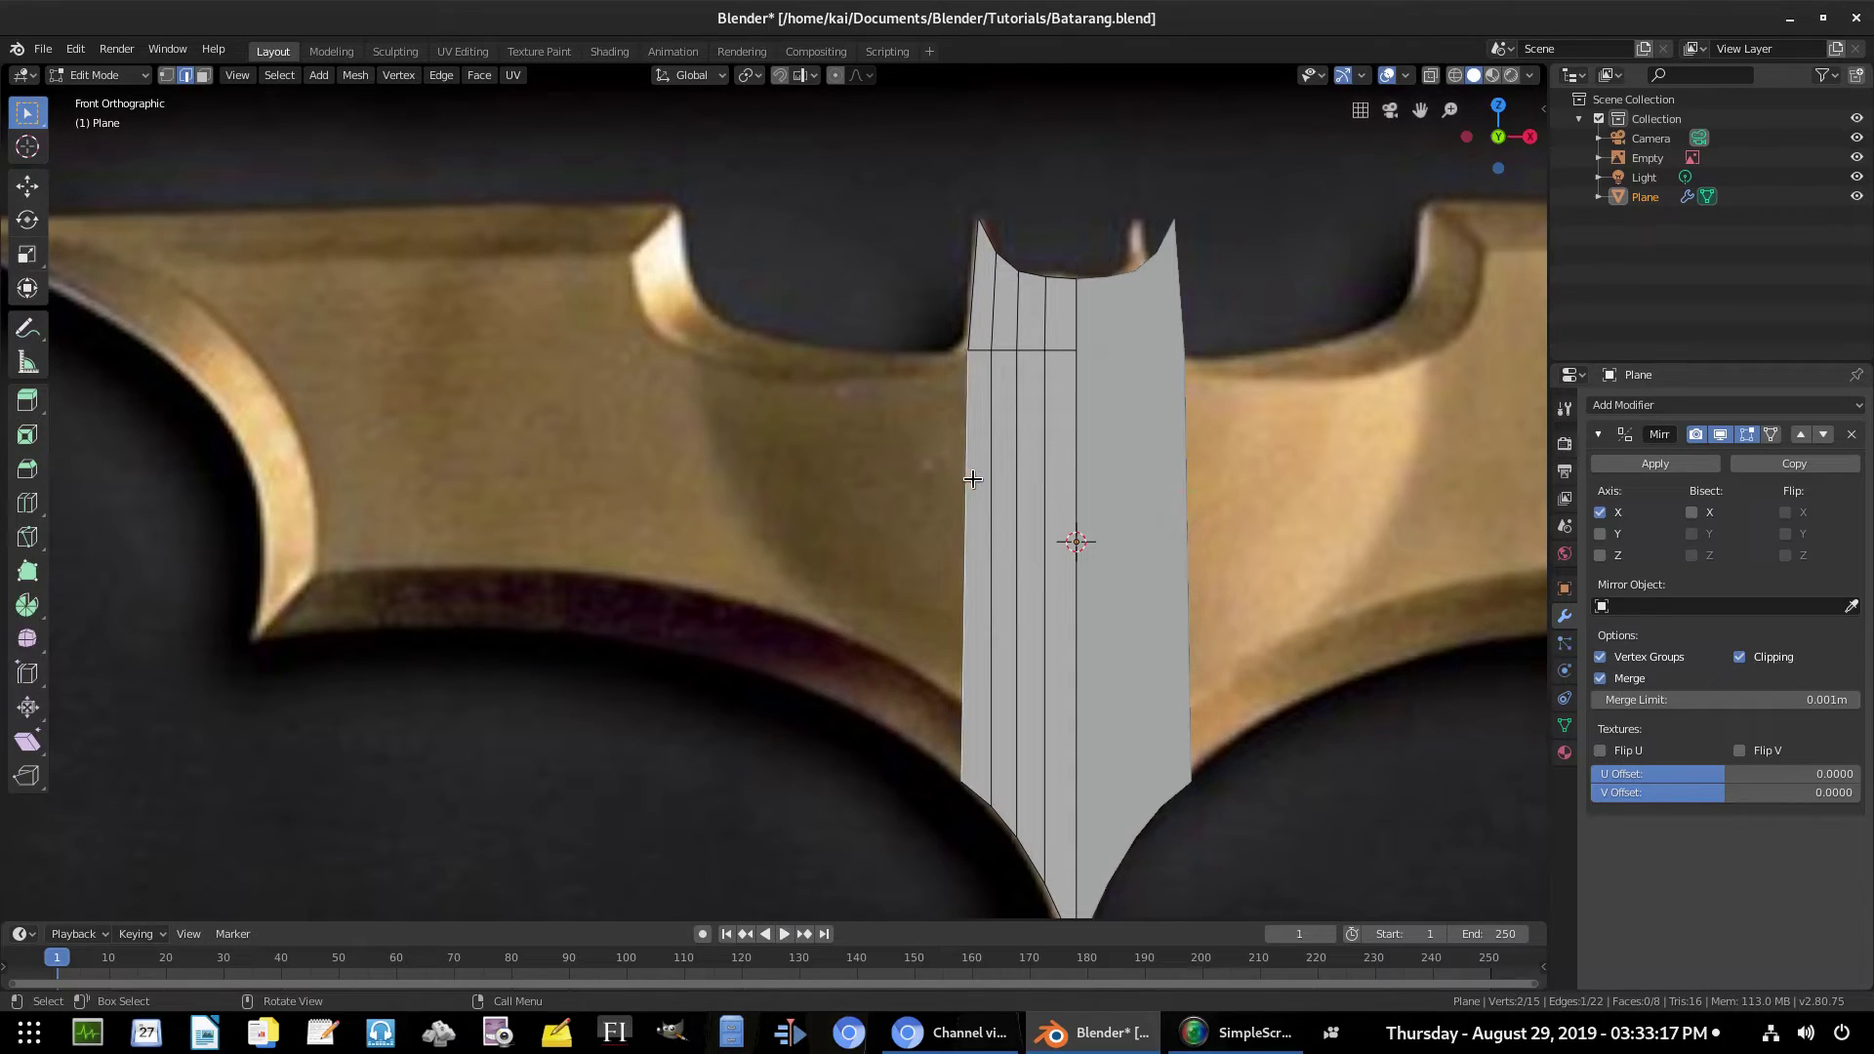
{"action": "key", "text": "e"}
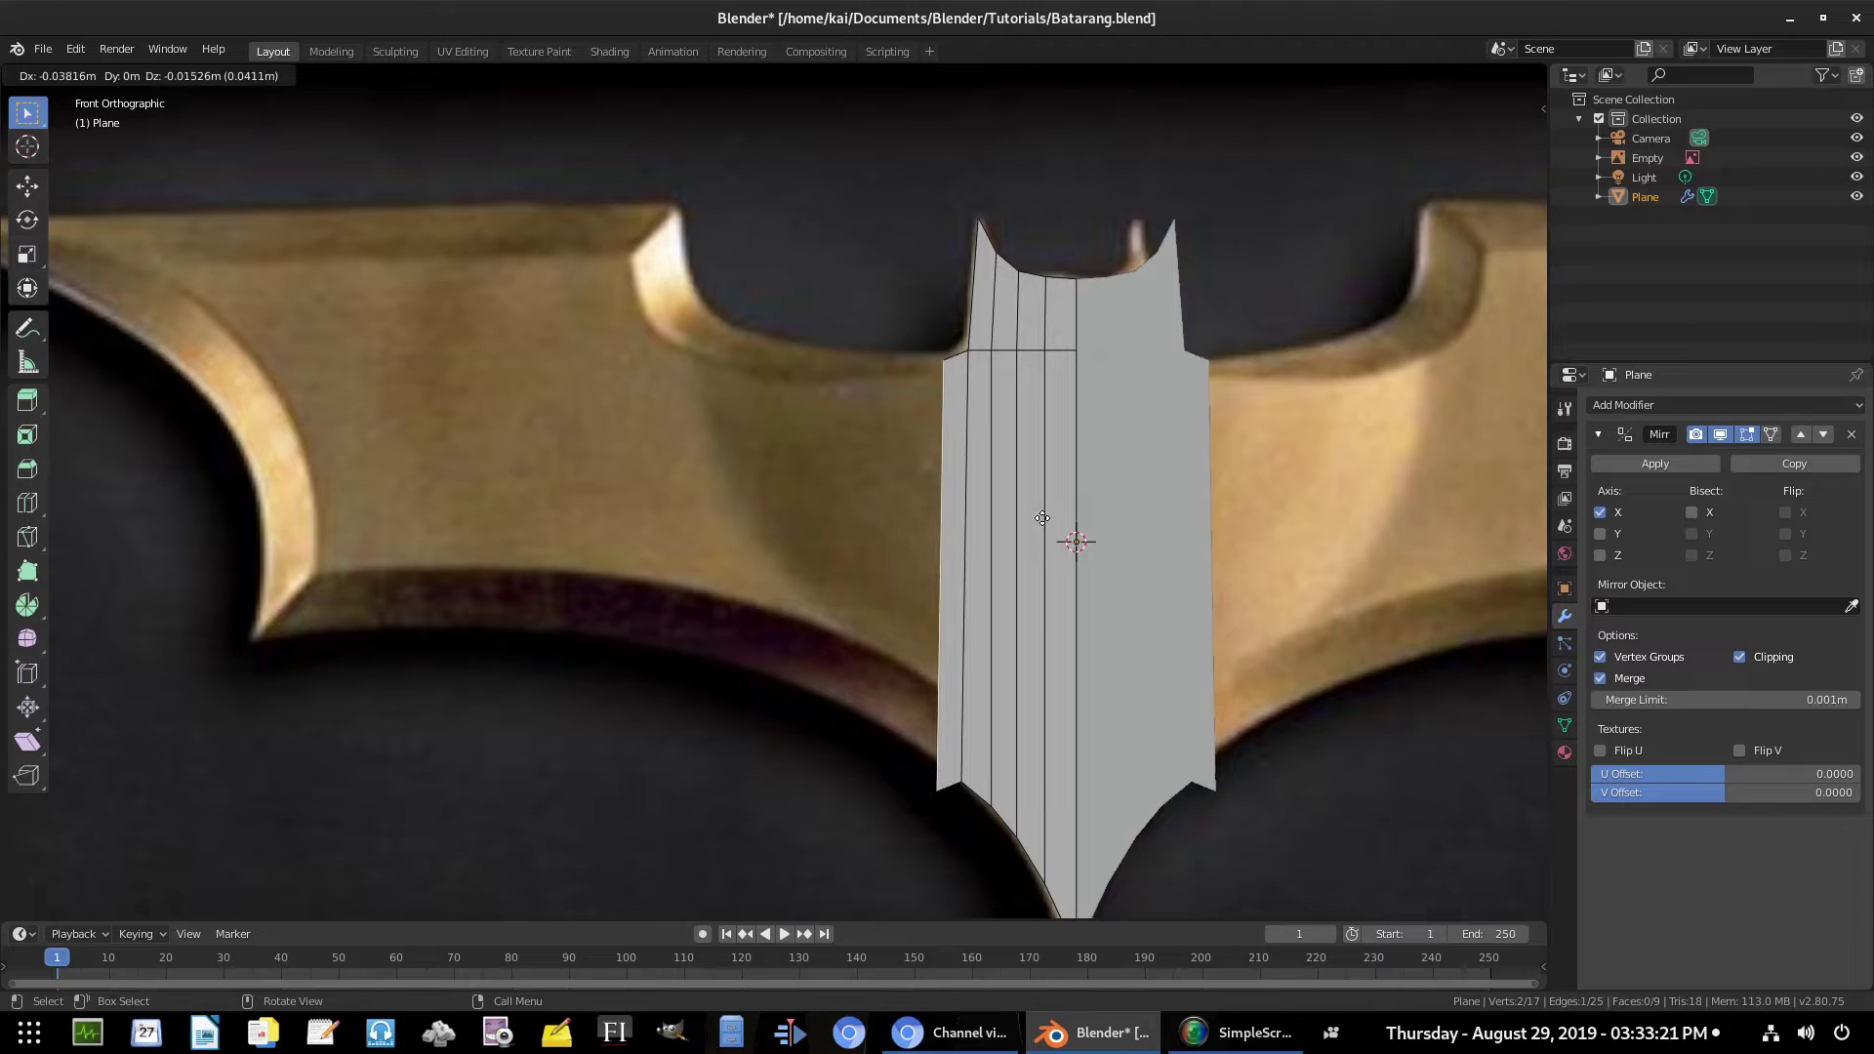
{"action": "left_click", "coordinate": [1037, 511]}
Extrude the wing's outer edge outward four more times, following the nearly flat part of the reference's upper edge
{"action": "scroll", "coordinate": [1008, 276], "scroll_direction": "up", "scroll_amount": 3}
{"action": "middle_click_drag", "start_coordinate": [1057, 270], "coordinate": [1214, 370], "text": "shift"}
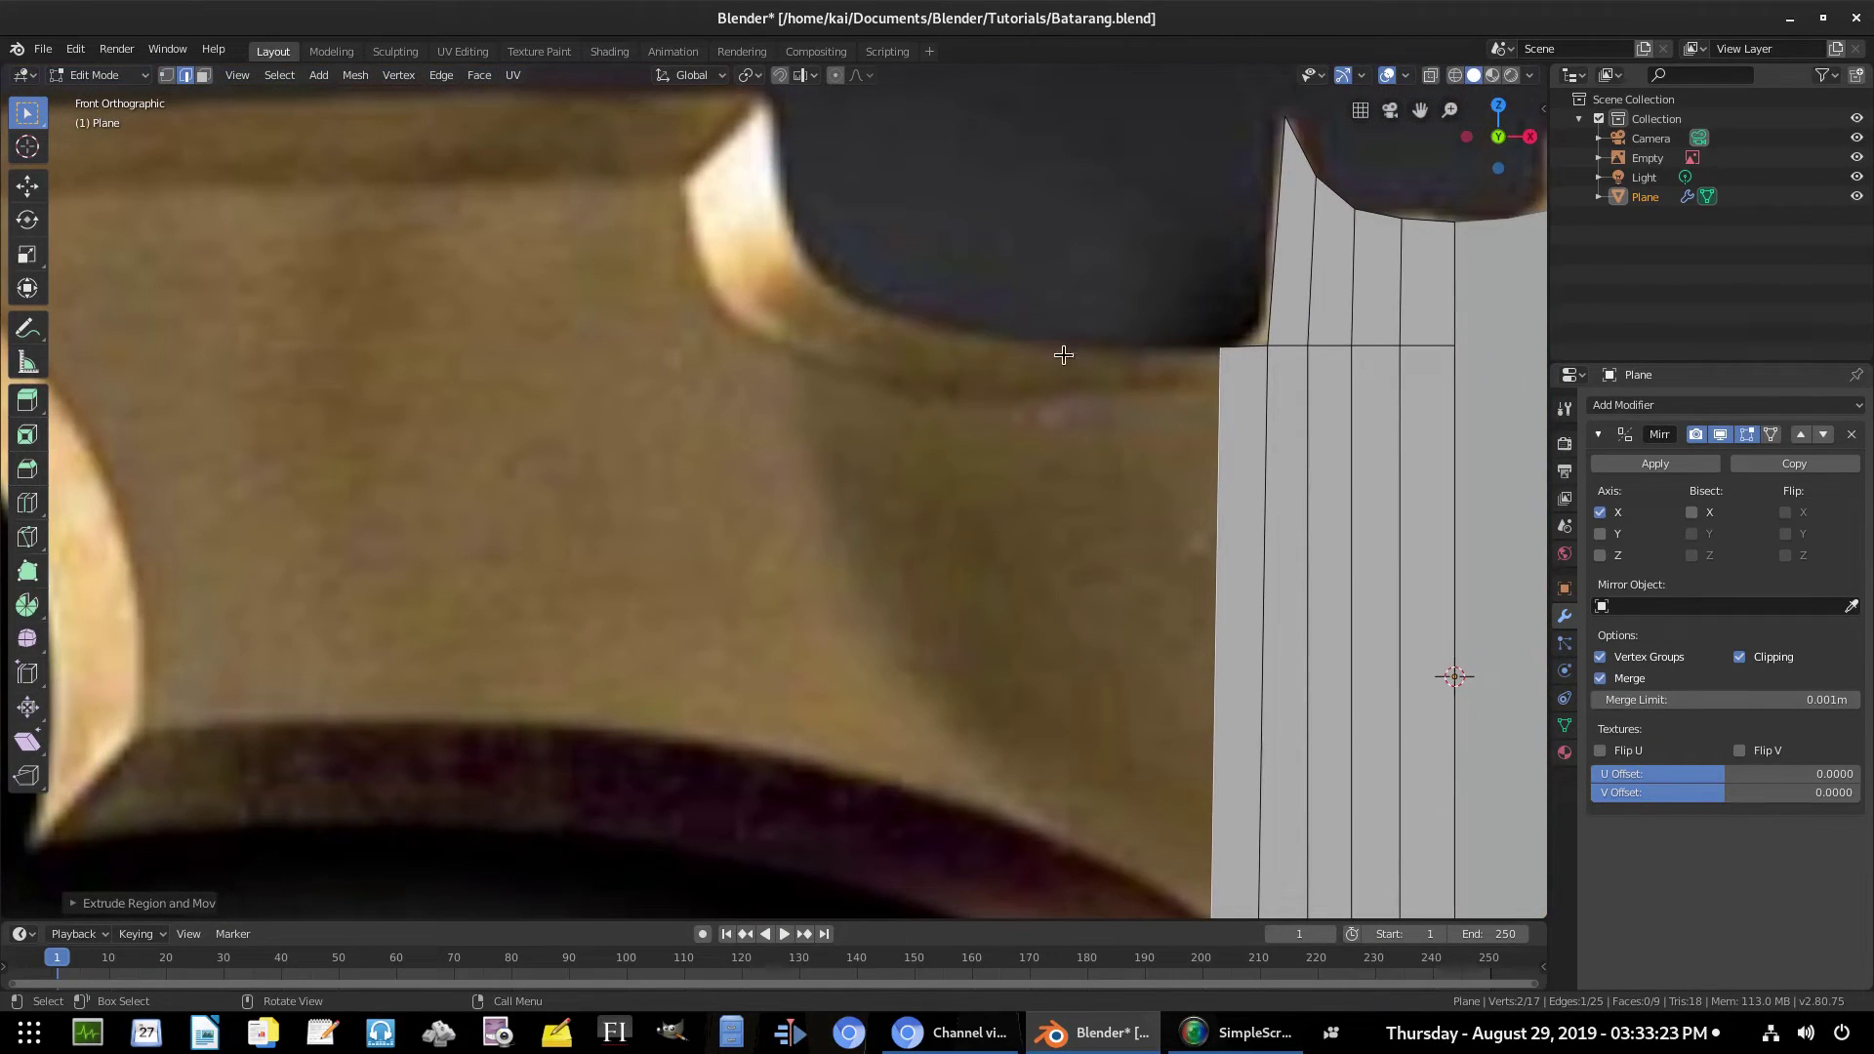
{"action": "scroll", "coordinate": [884, 581], "scroll_direction": "down", "scroll_amount": 3}
{"action": "scroll", "coordinate": [1012, 585], "scroll_direction": "up", "scroll_amount": 4}
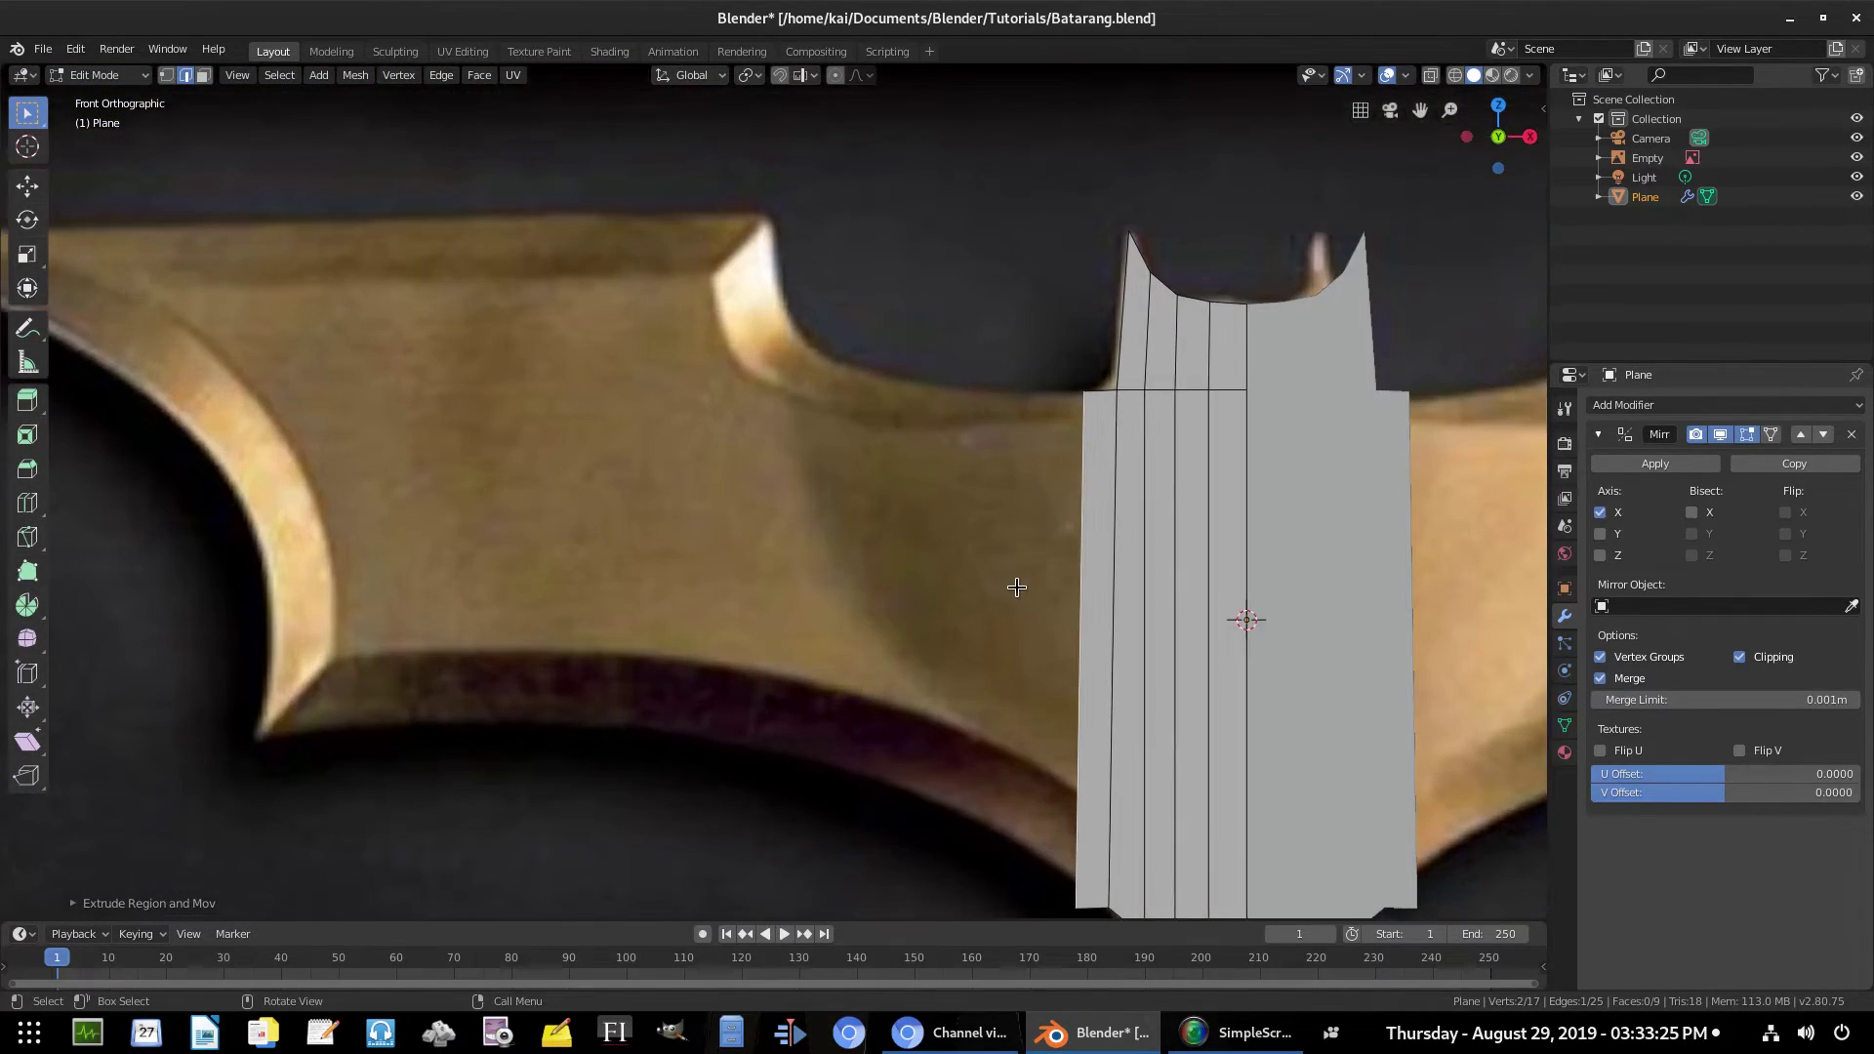
{"action": "key", "text": "g"}
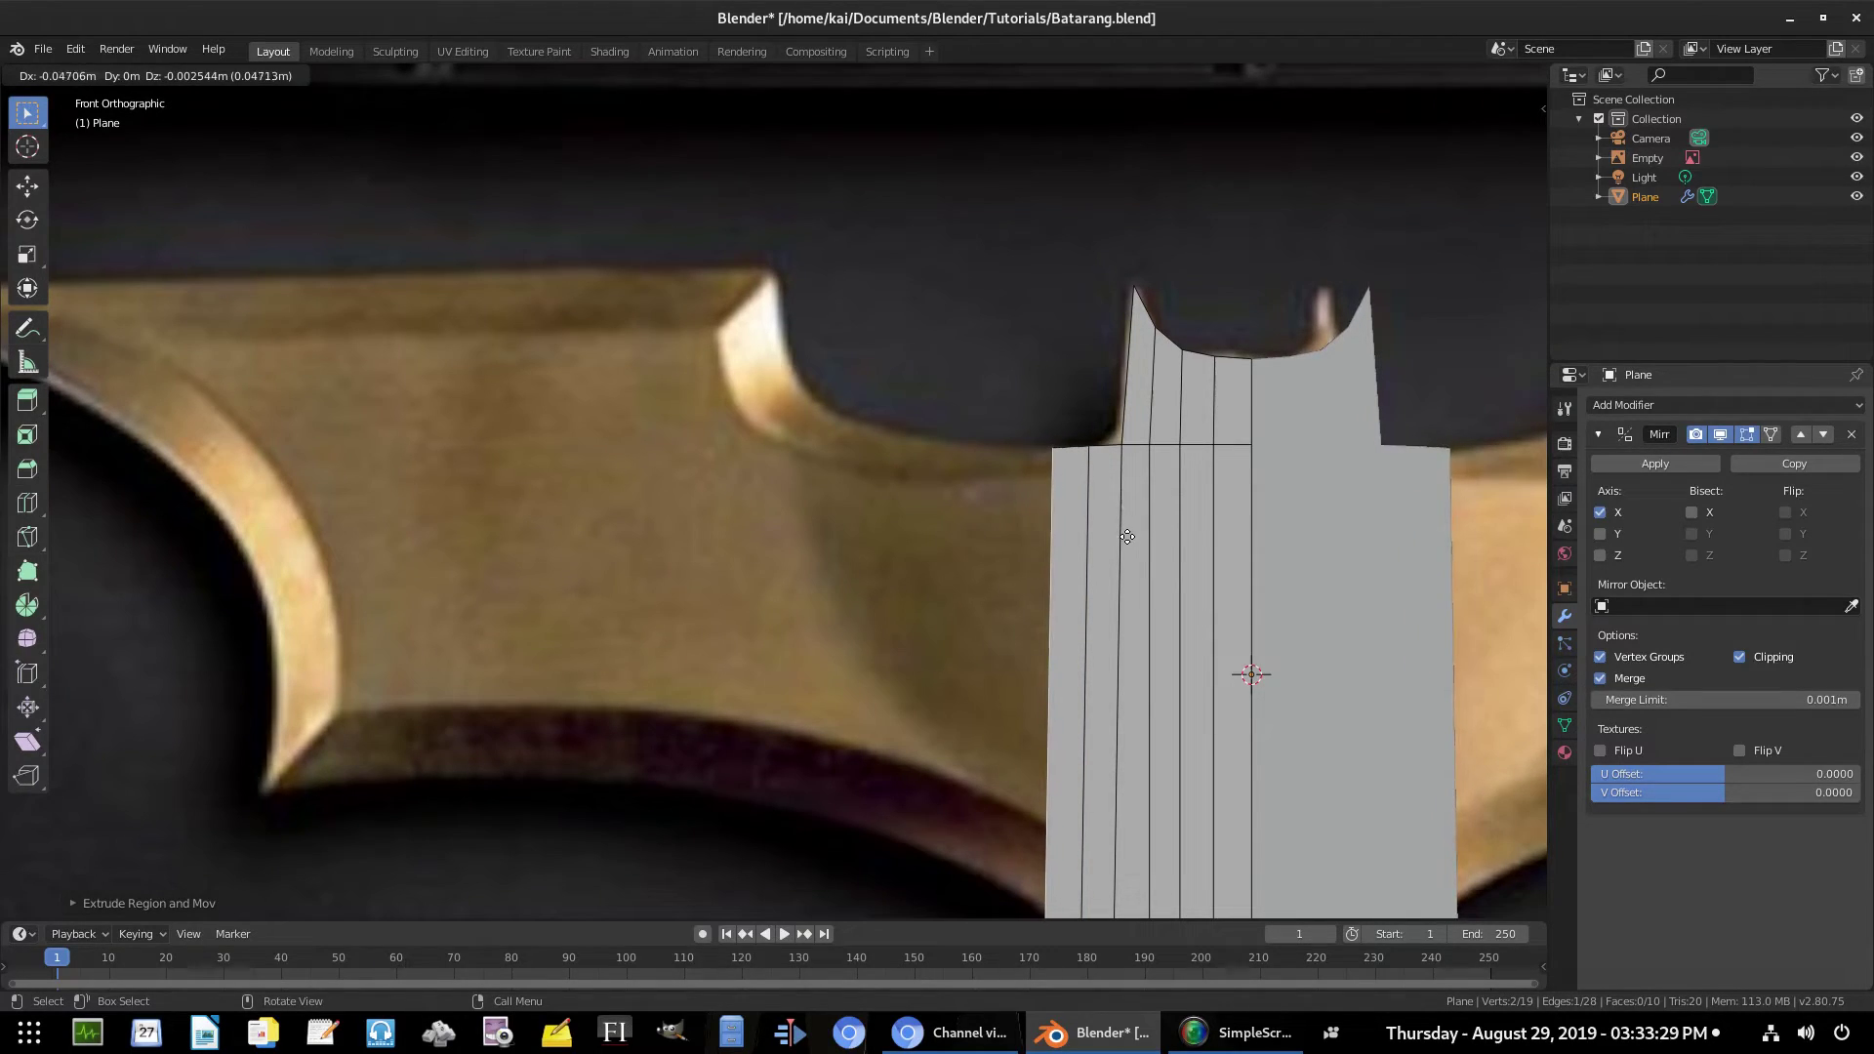
{"action": "left_click", "coordinate": [1124, 532]}
{"action": "key", "text": "e"}
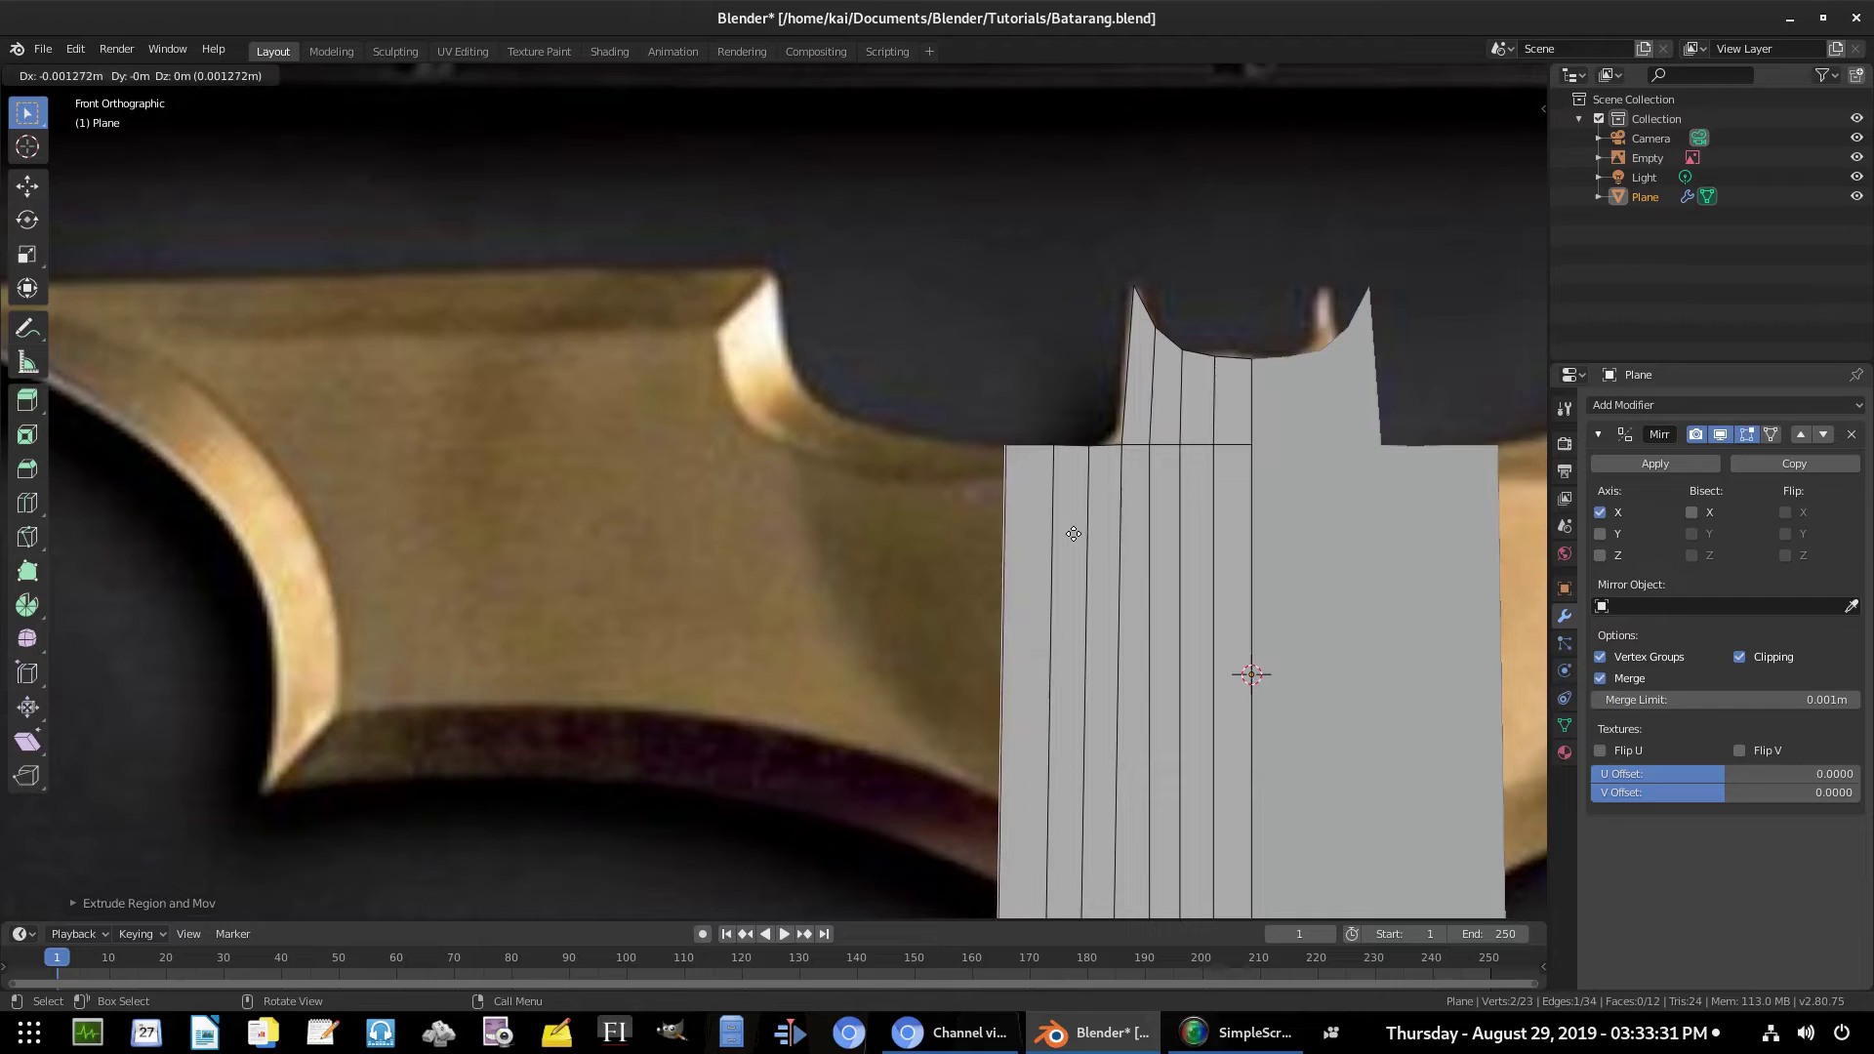
{"action": "left_click", "coordinate": [1073, 524]}
{"action": "key", "text": "e"}
{"action": "left_click", "coordinate": [1033, 521]}
{"action": "key", "text": "e"}
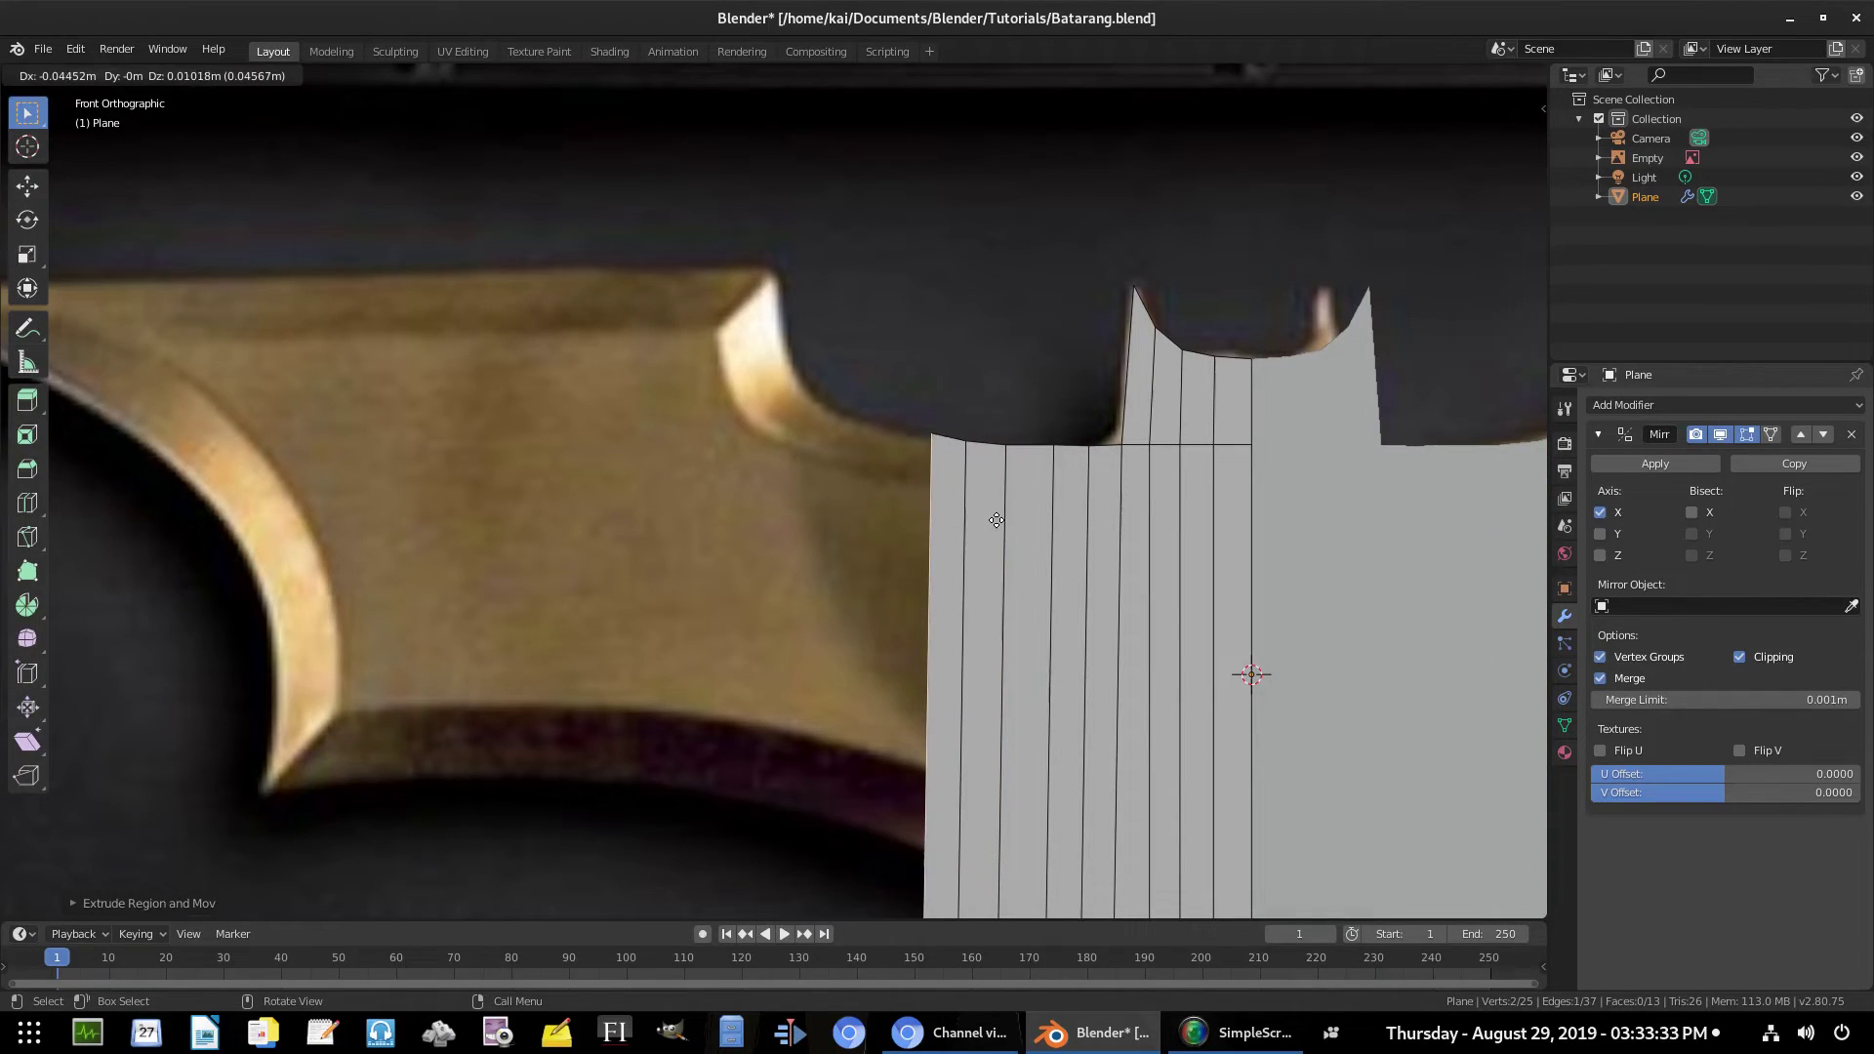
{"action": "left_click", "coordinate": [995, 520]}
Extrude the wing's outer edge five more times up the rising curve toward the wing's inner upper corner
{"action": "key", "text": "e"}
{"action": "left_click", "coordinate": [960, 514]}
{"action": "key", "text": "e"}
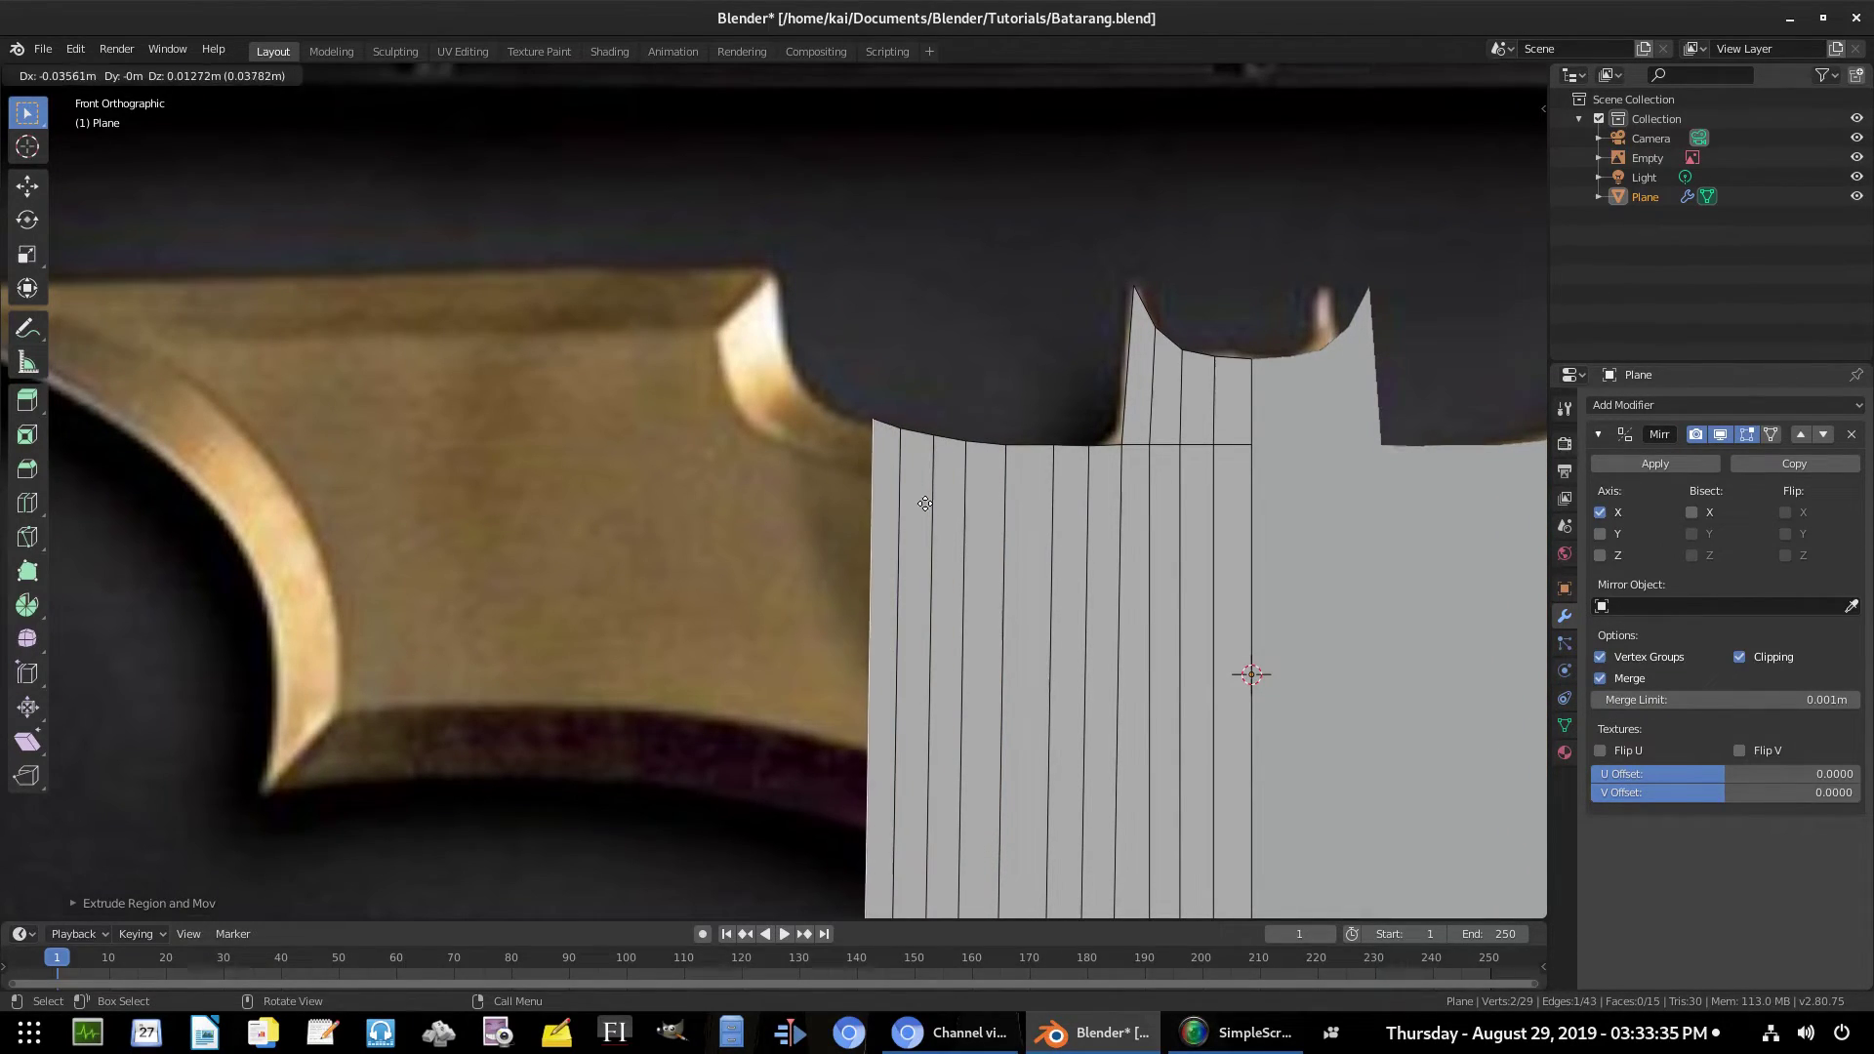
{"action": "left_click", "coordinate": [922, 503]}
{"action": "key", "text": "e"}
{"action": "left_click", "coordinate": [881, 484]}
{"action": "key", "text": "e"}
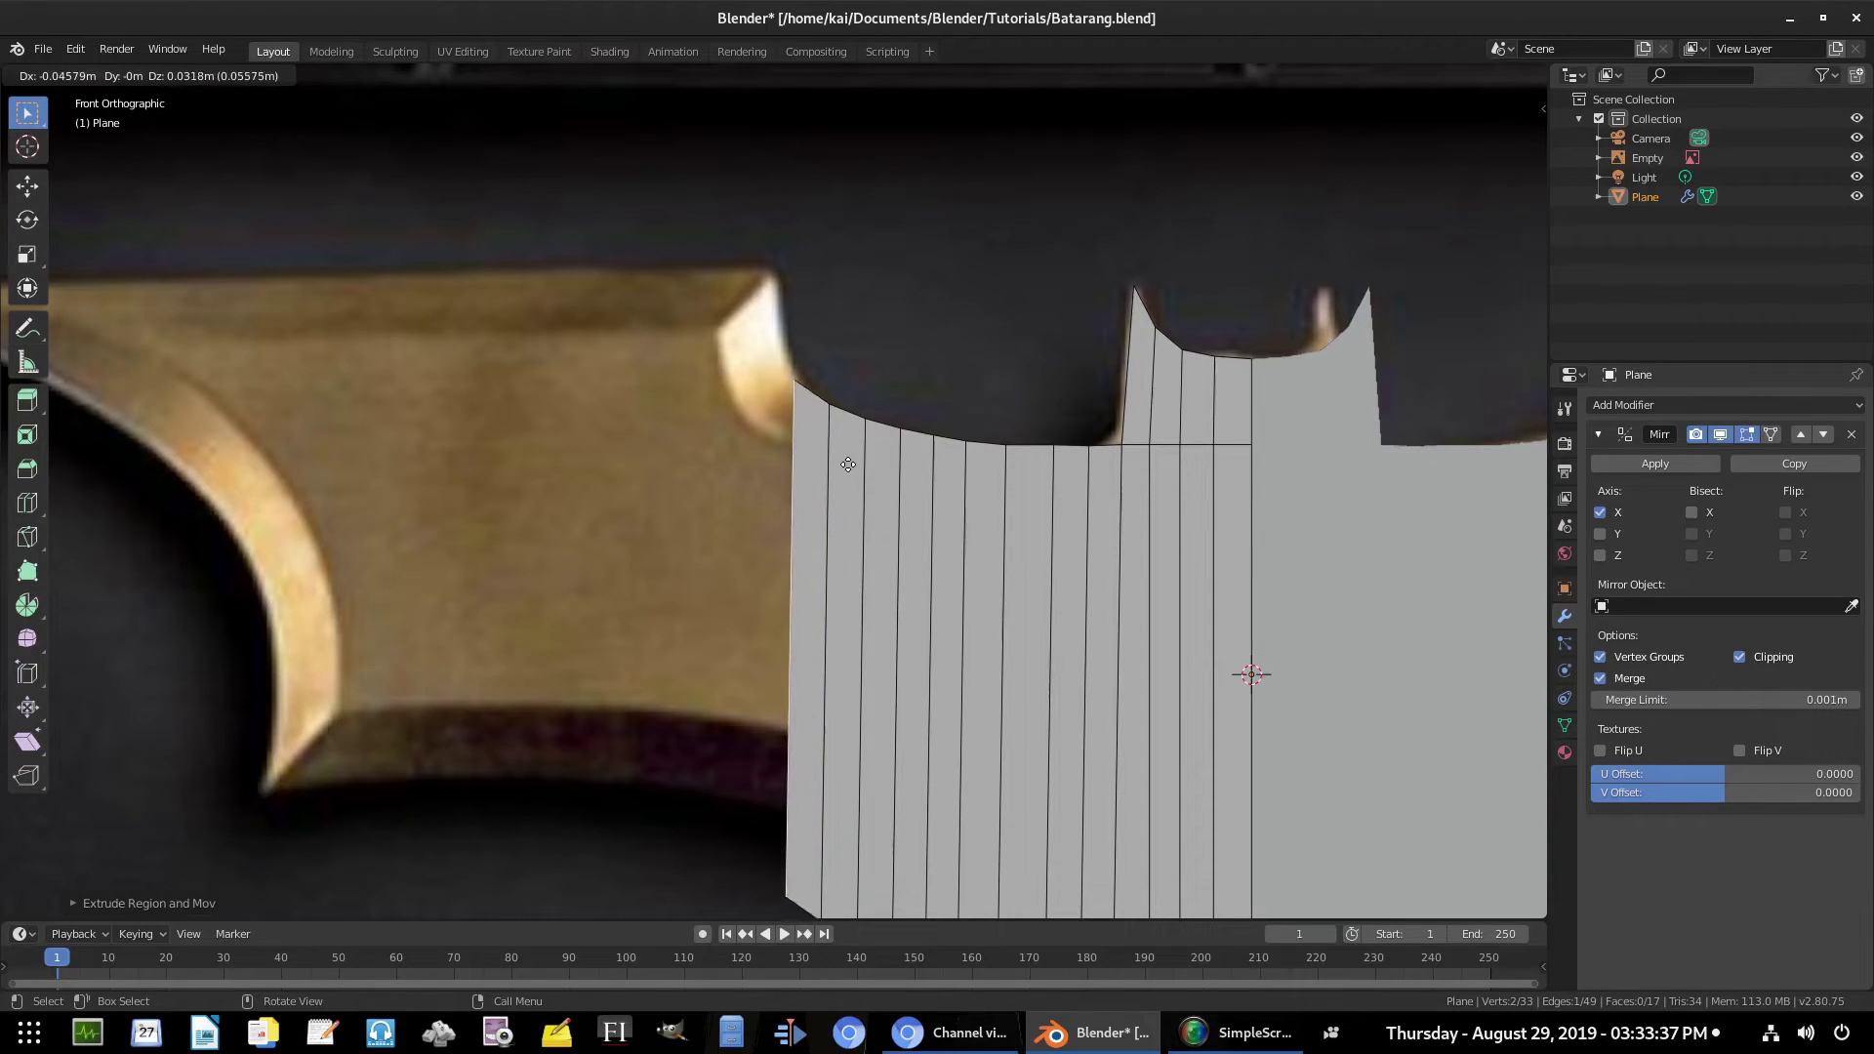
{"action": "left_click", "coordinate": [846, 462]}
{"action": "key", "text": "e"}
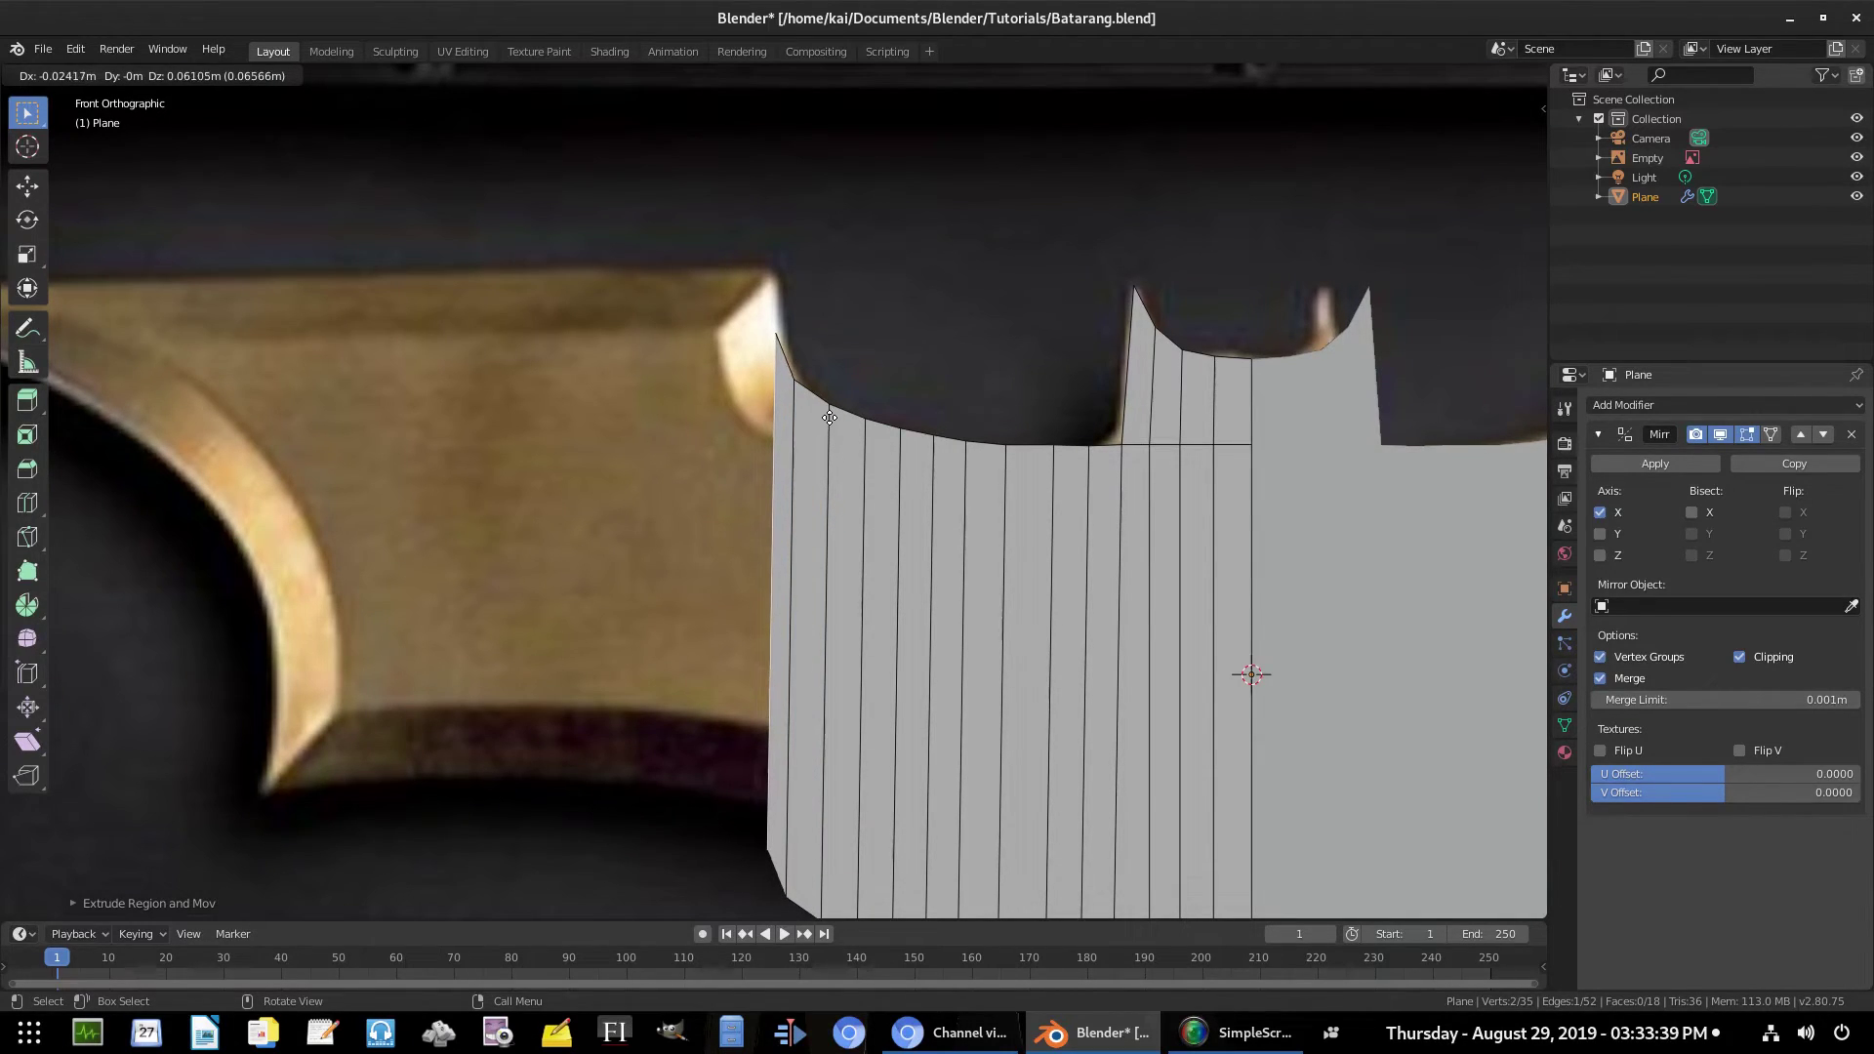
{"action": "left_click", "coordinate": [834, 418]}
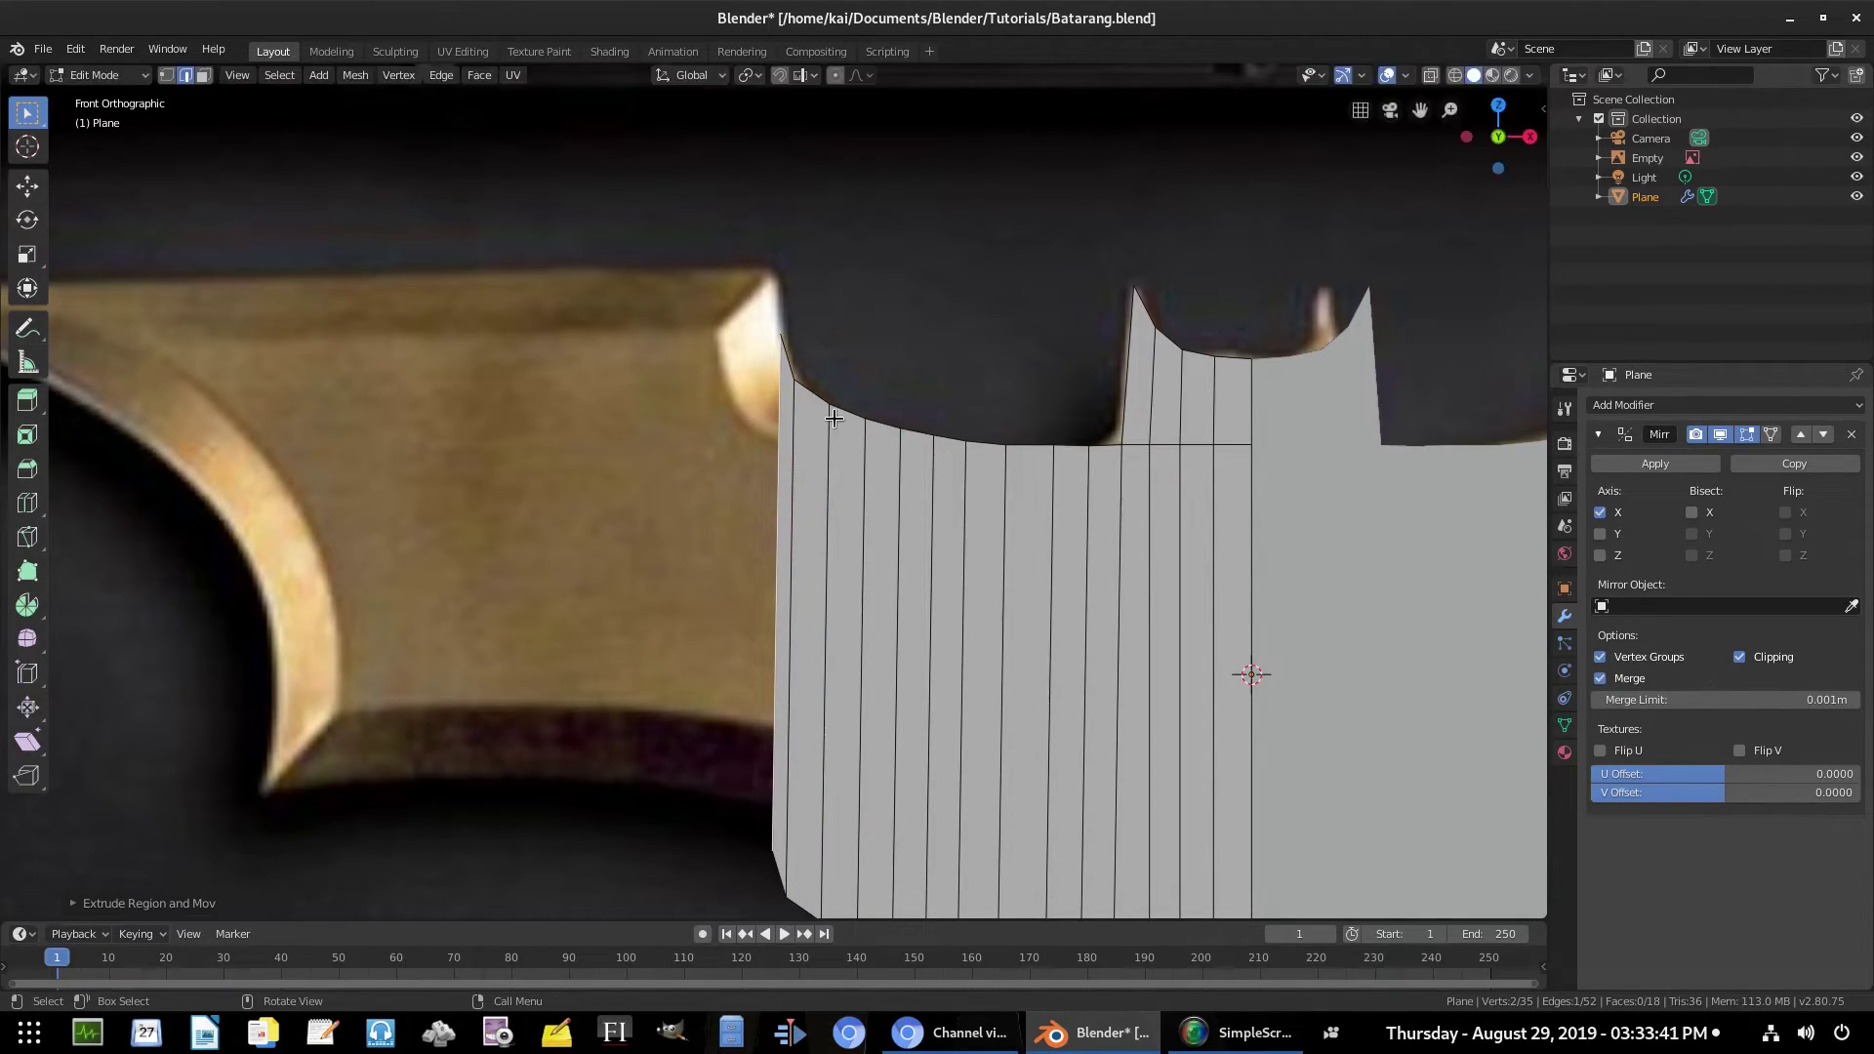
In vertex select mode, move the two outermost lower vertices of the wing onto the reference's lower wing edge
{"action": "left_click", "coordinate": [168, 76]}
{"action": "middle_click_drag", "start_coordinate": [581, 519], "coordinate": [610, 204], "text": "shift"}
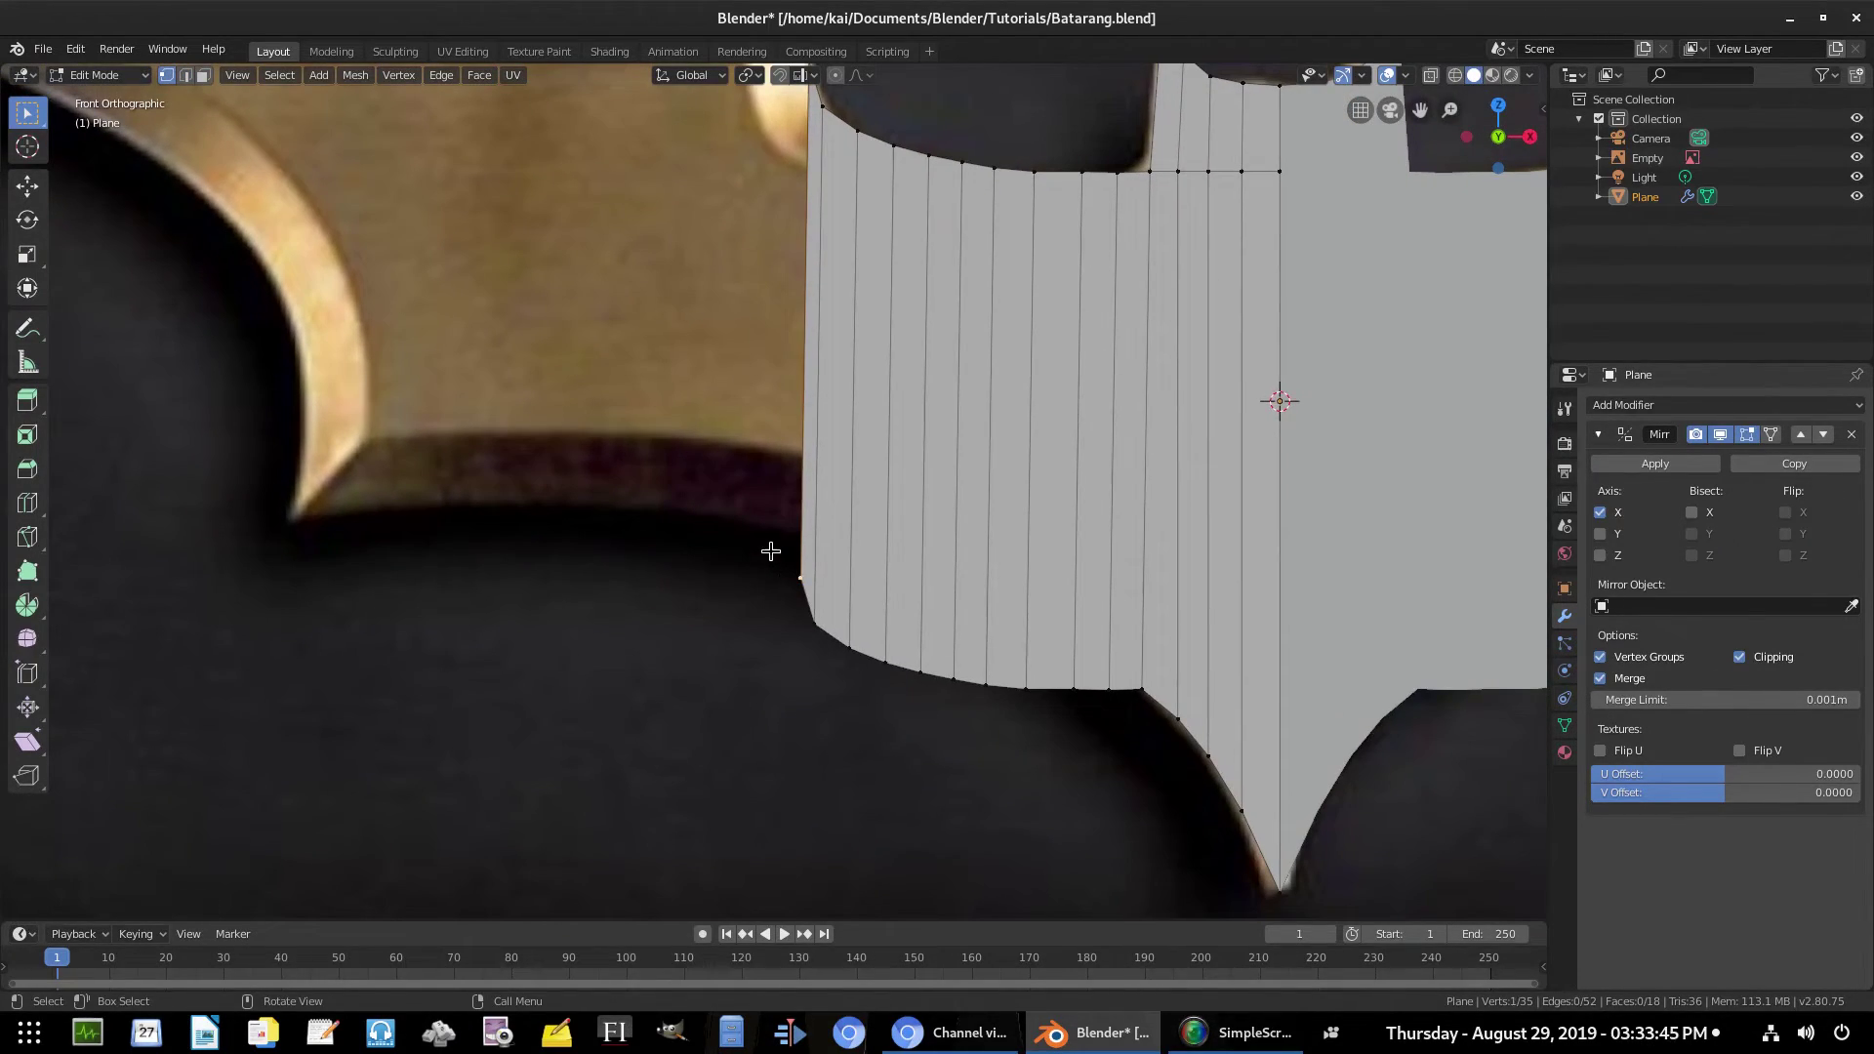
{"action": "key", "text": "g"}
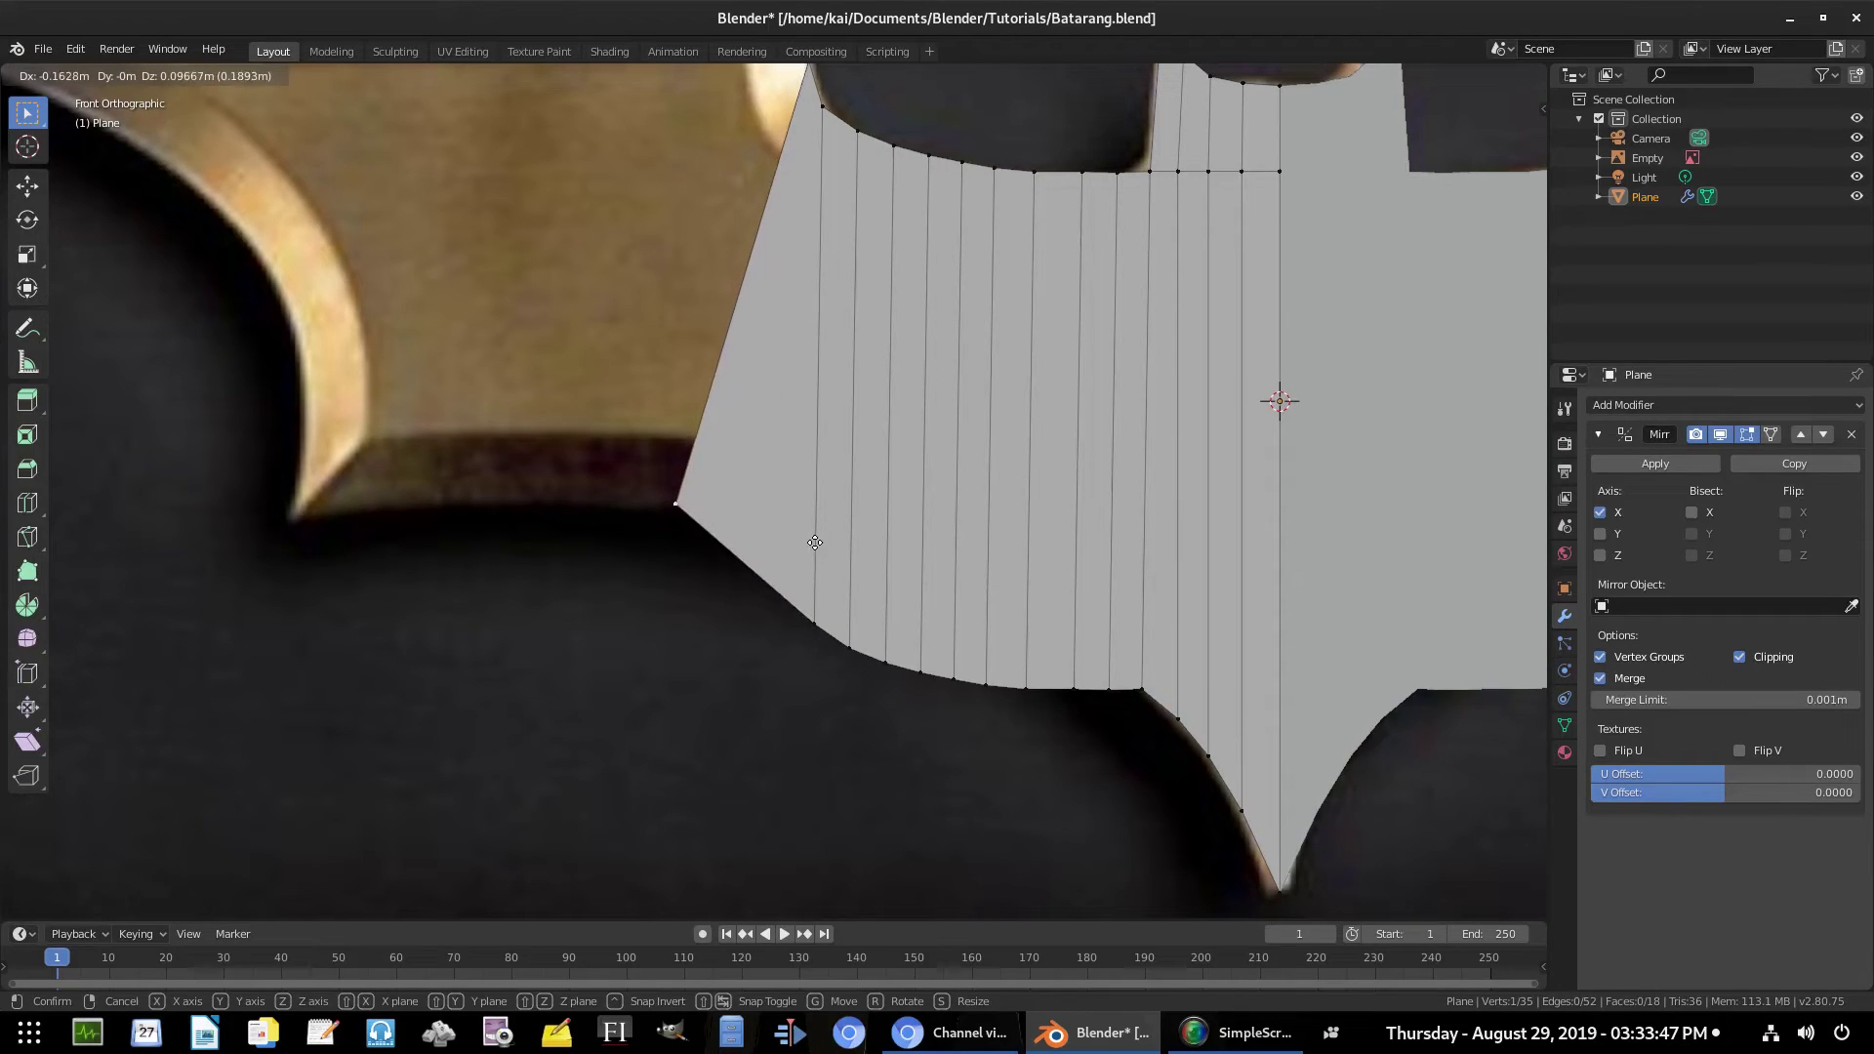
{"action": "left_click", "coordinate": [816, 543]}
{"action": "left_click", "coordinate": [824, 612]}
{"action": "key", "text": "g"}
{"action": "left_click", "coordinate": [741, 494]}
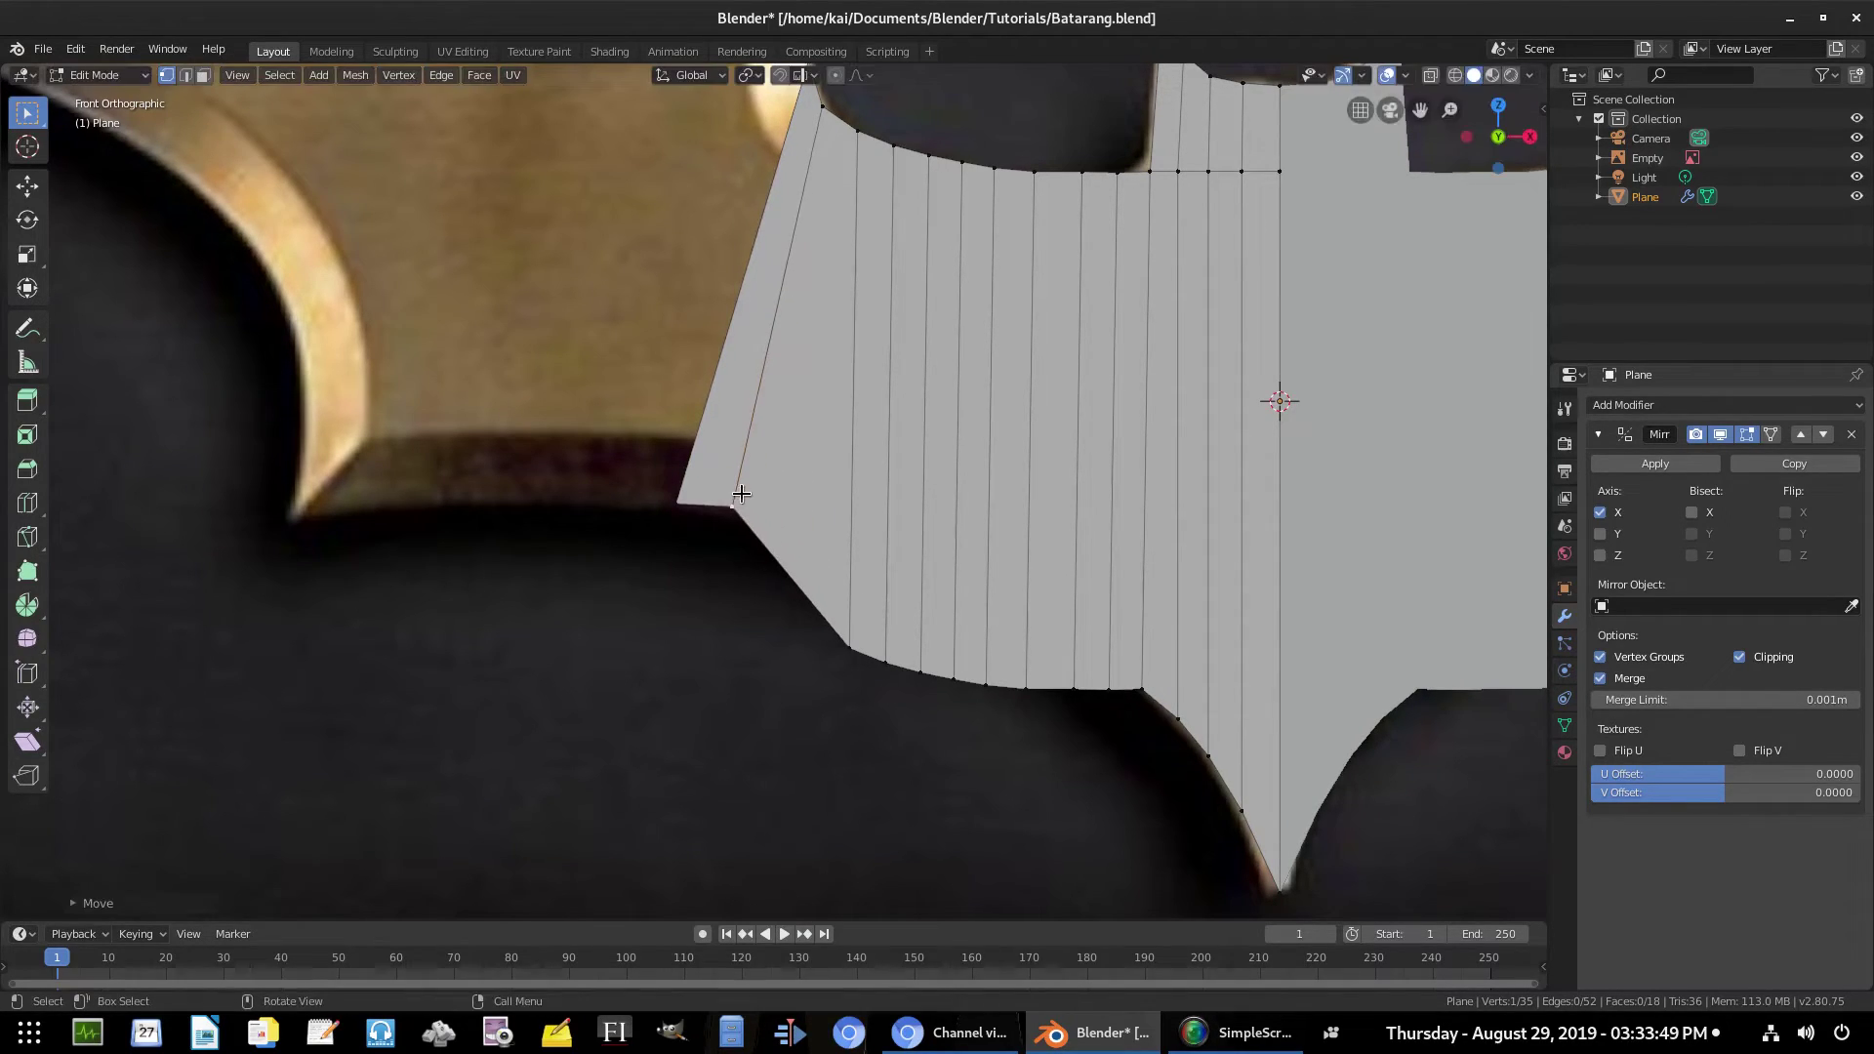
Select the third lower vertex from the wing's outer end and display the viewport in wireframe shading
{"action": "left_click", "coordinate": [857, 642]}
{"action": "right_click", "coordinate": [858, 641]}
{"action": "key", "text": "z"}
{"action": "left_click", "coordinate": [911, 380]}
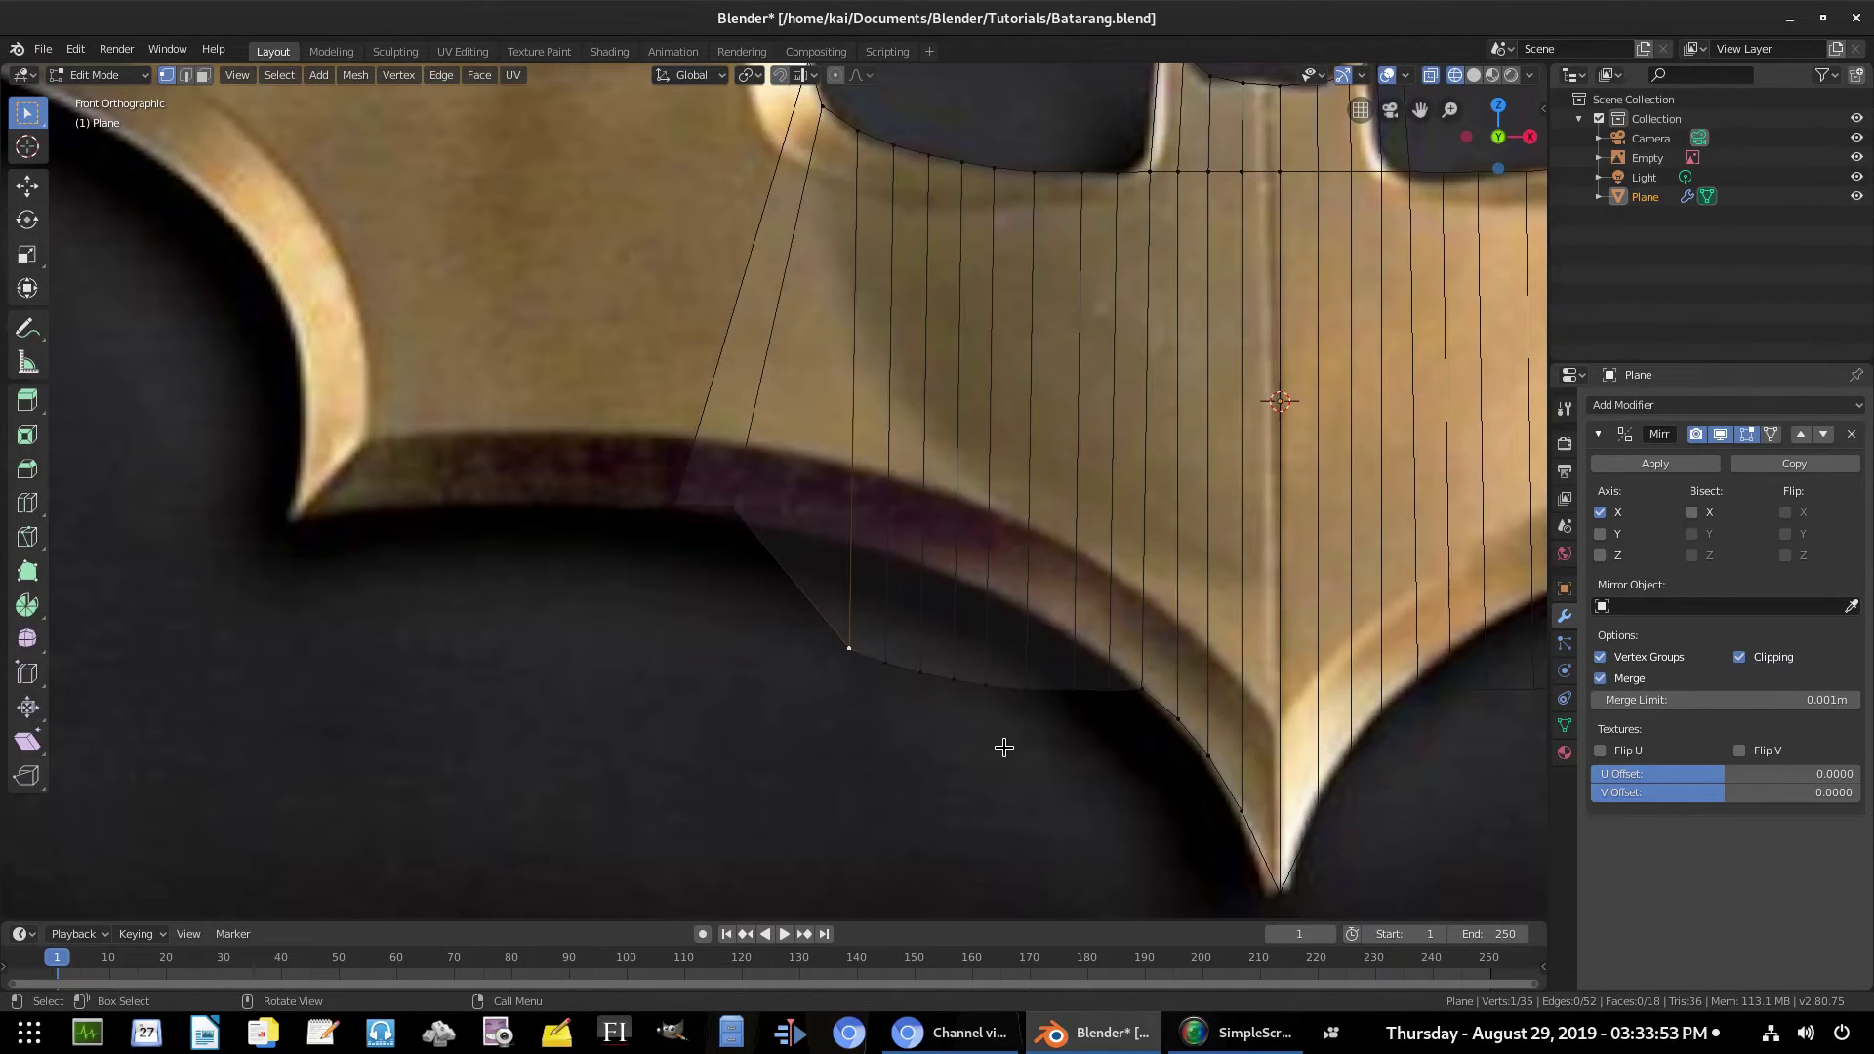
Cycle the viewport through the other shading modes and return to wireframe
{"action": "left_click", "coordinate": [1474, 76]}
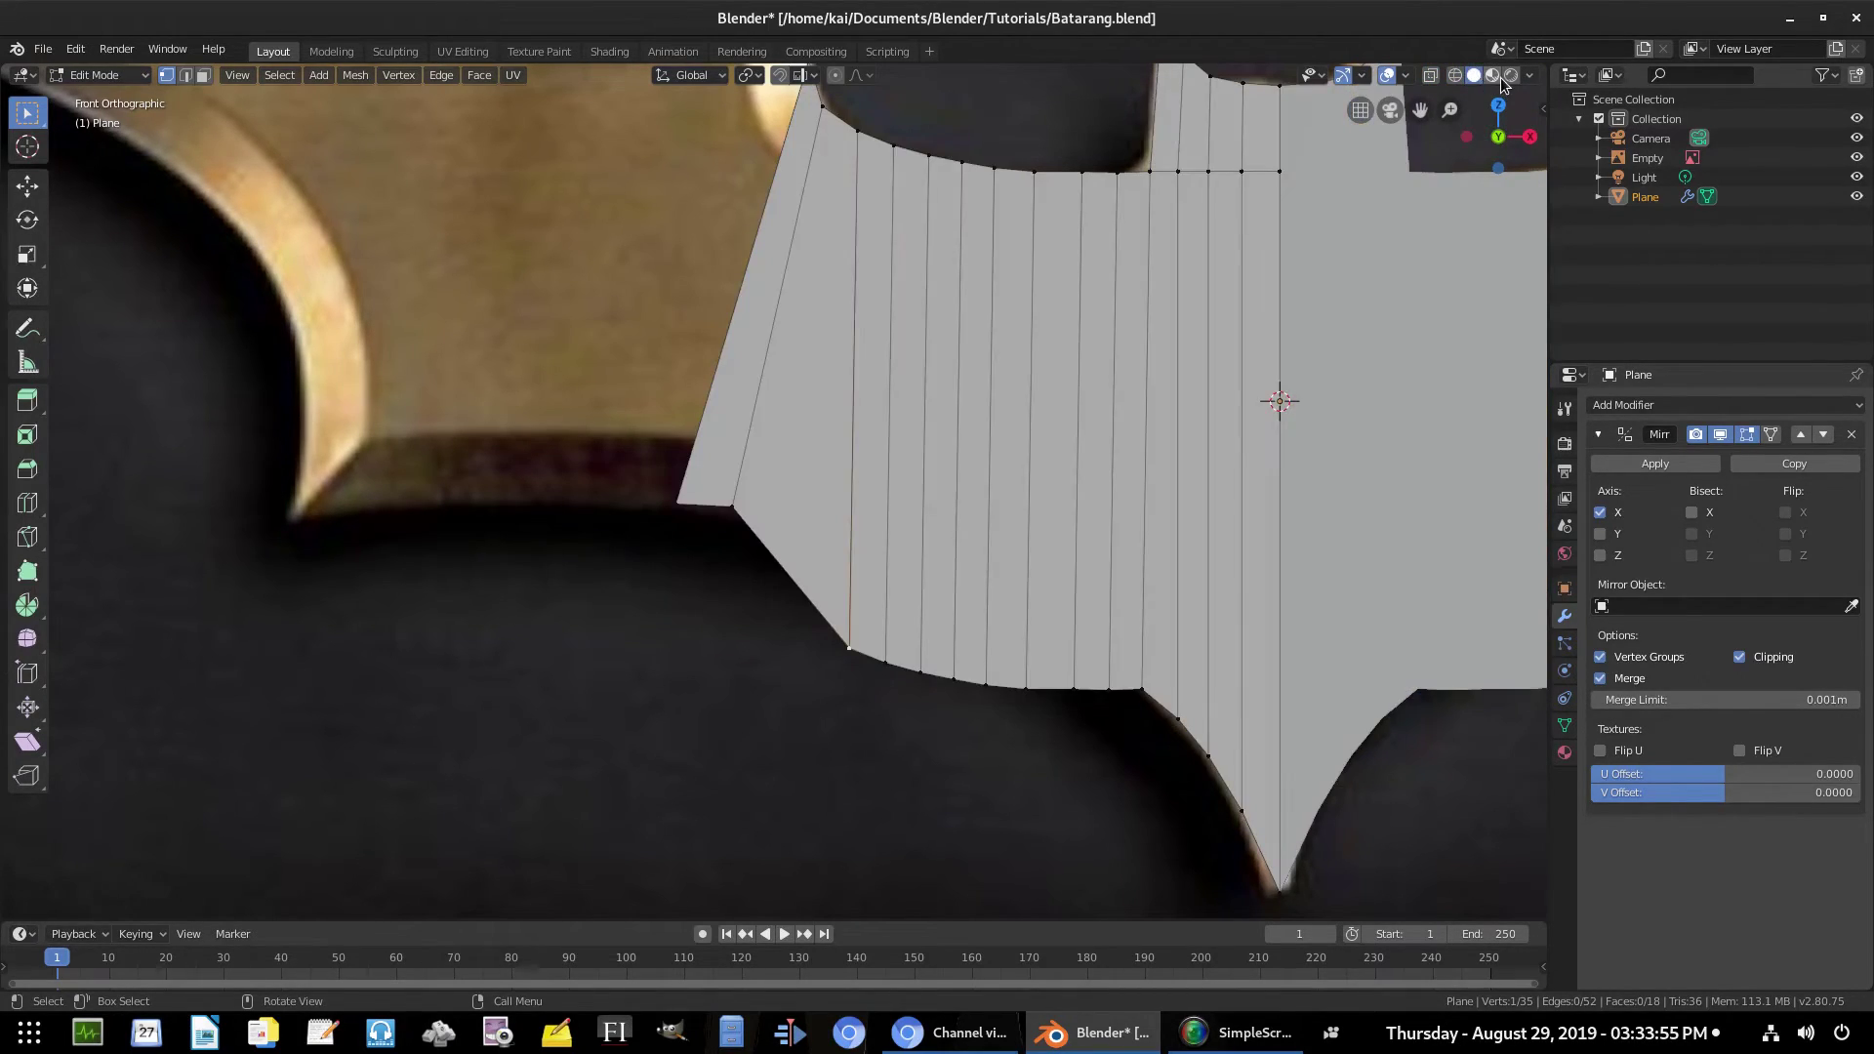
{"action": "left_click", "coordinate": [1491, 77]}
{"action": "left_click", "coordinate": [1509, 76]}
{"action": "left_click", "coordinate": [1459, 78]}
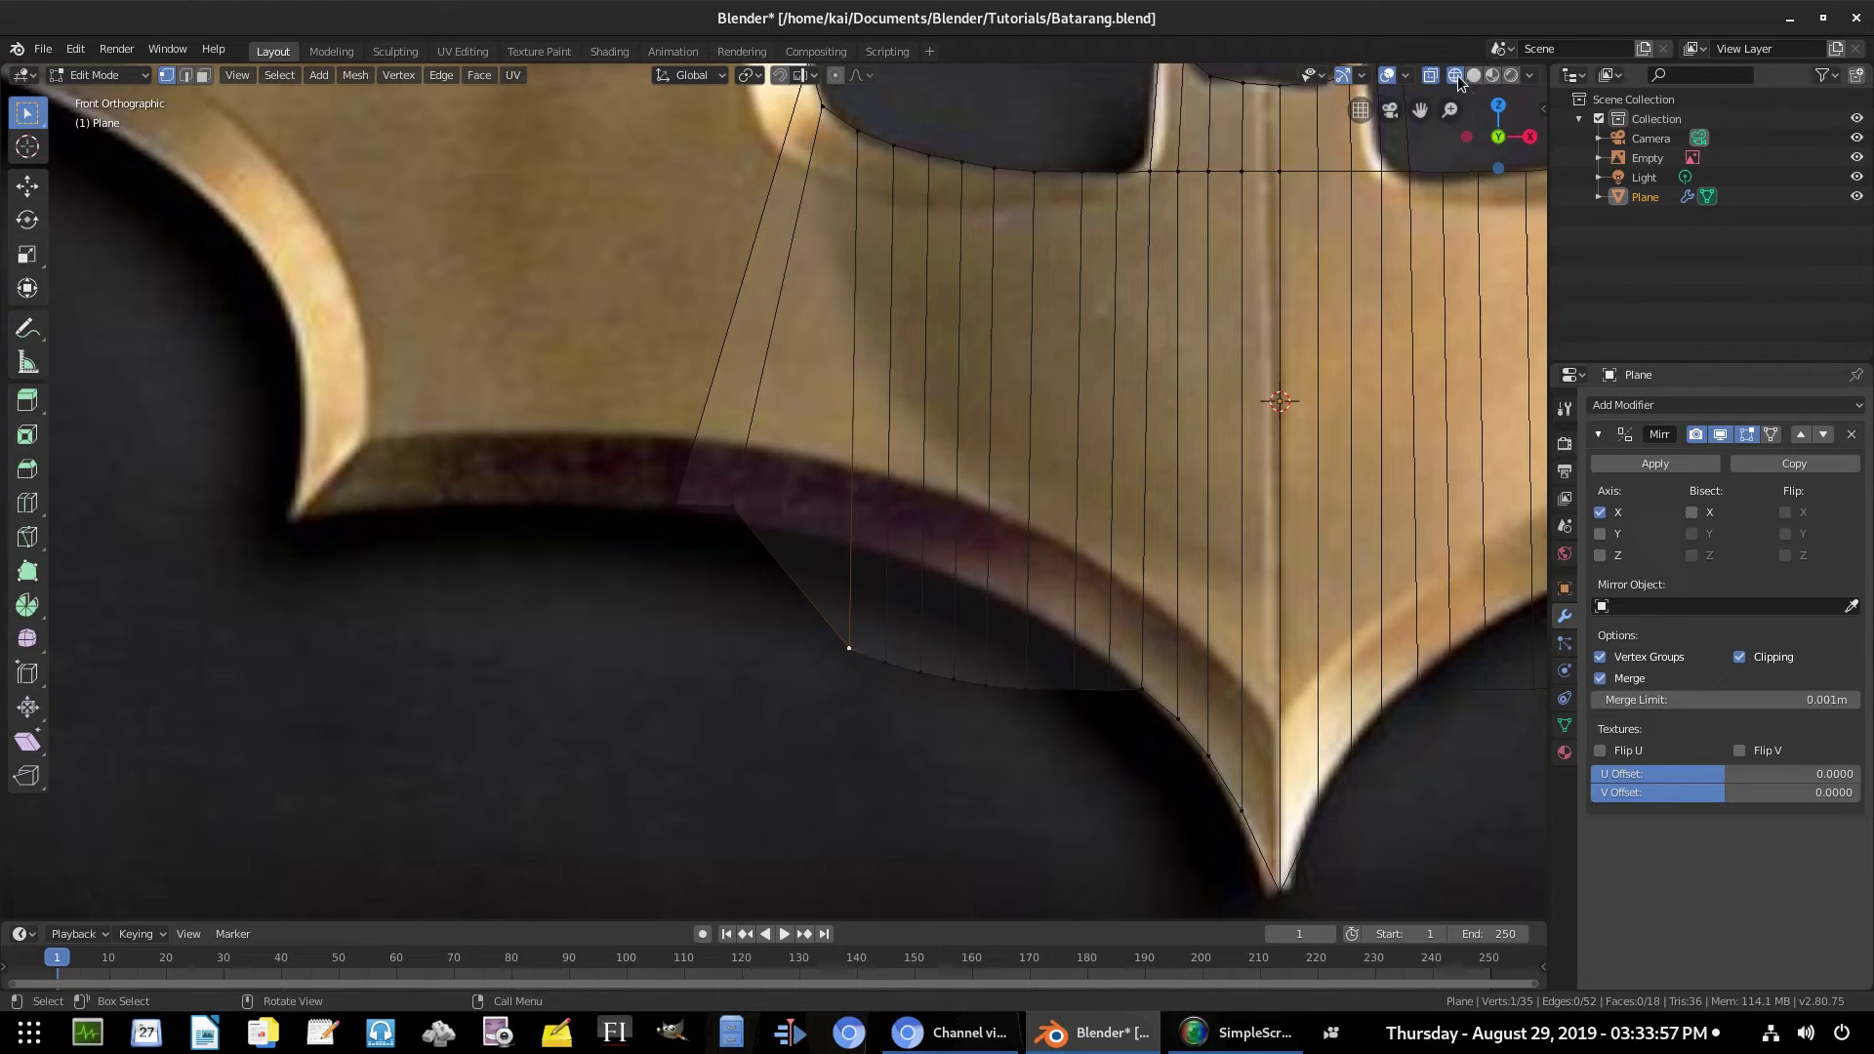
{"action": "left_click", "coordinate": [1474, 75]}
{"action": "left_click", "coordinate": [1492, 75]}
{"action": "left_click", "coordinate": [1511, 75]}
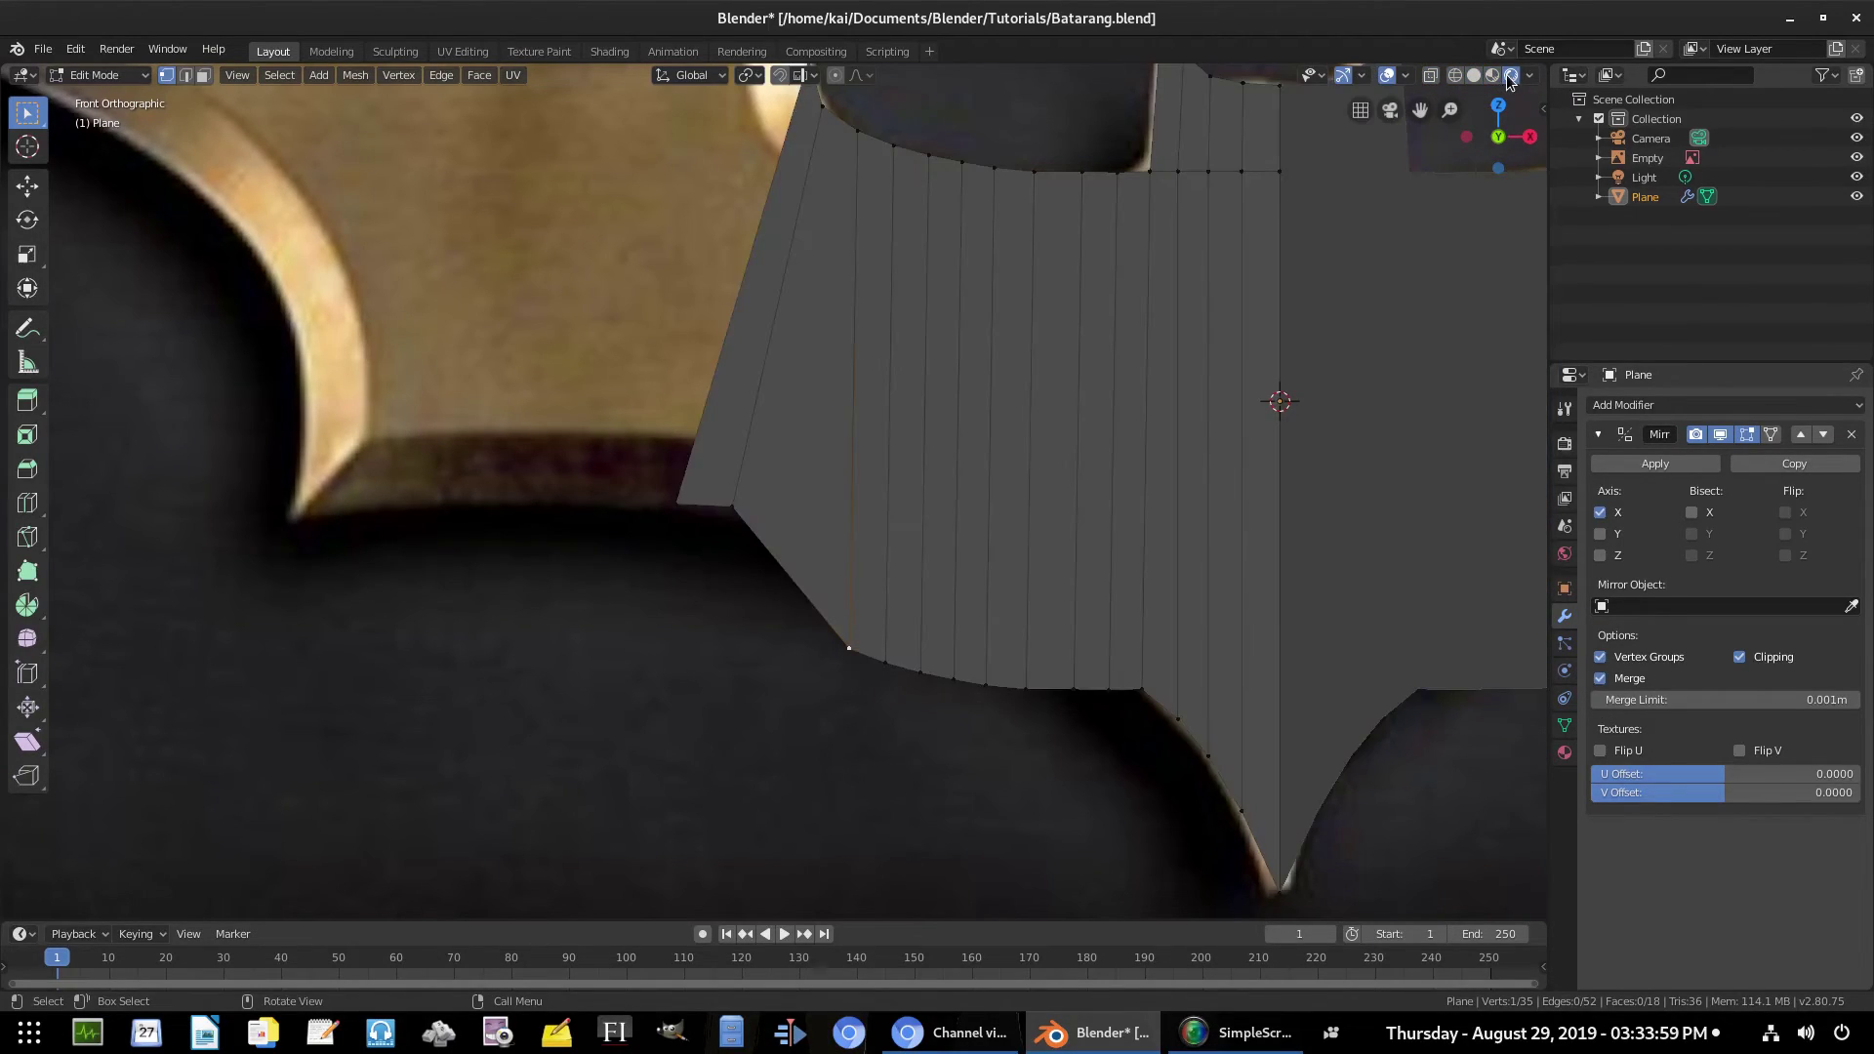
{"action": "left_click", "coordinate": [1492, 75]}
{"action": "left_click", "coordinate": [1471, 76]}
{"action": "left_click", "coordinate": [1454, 75]}
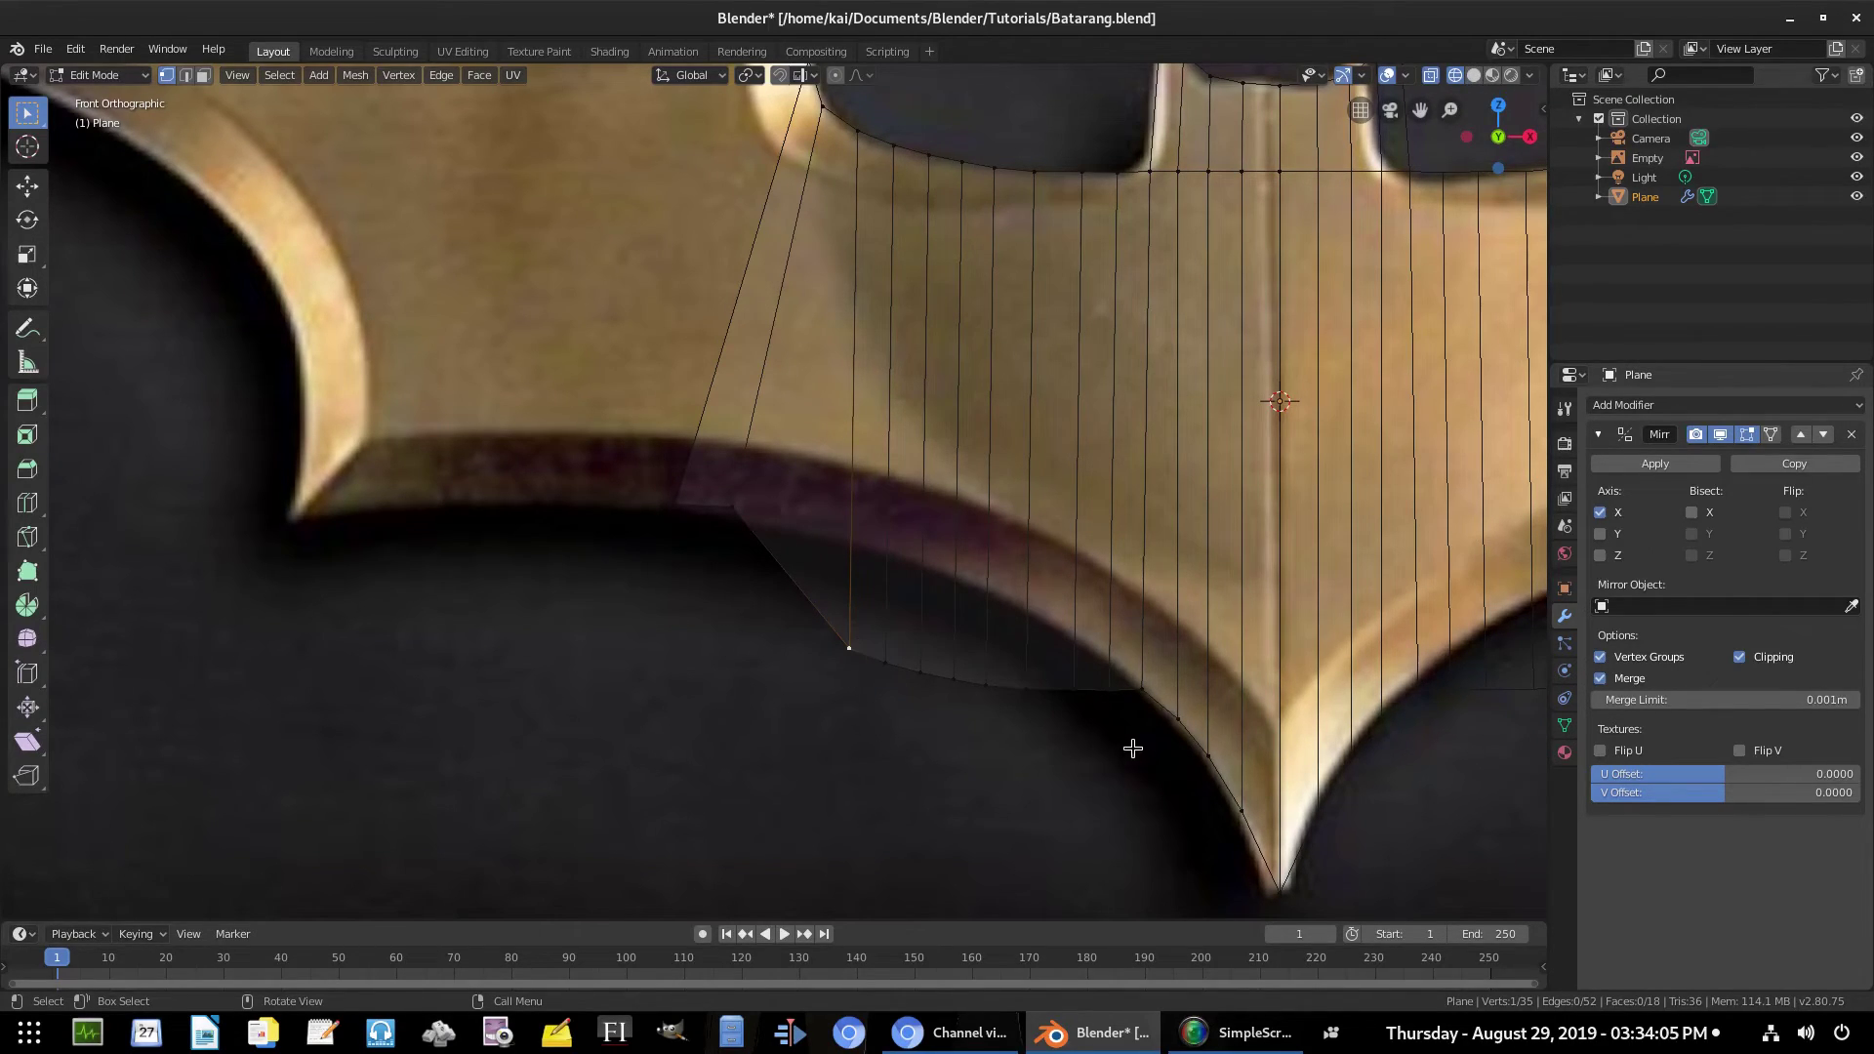
Move the third, fourth and fifth lower vertices from the wing's outer end up onto the reference's lower edge
{"action": "key", "text": "g"}
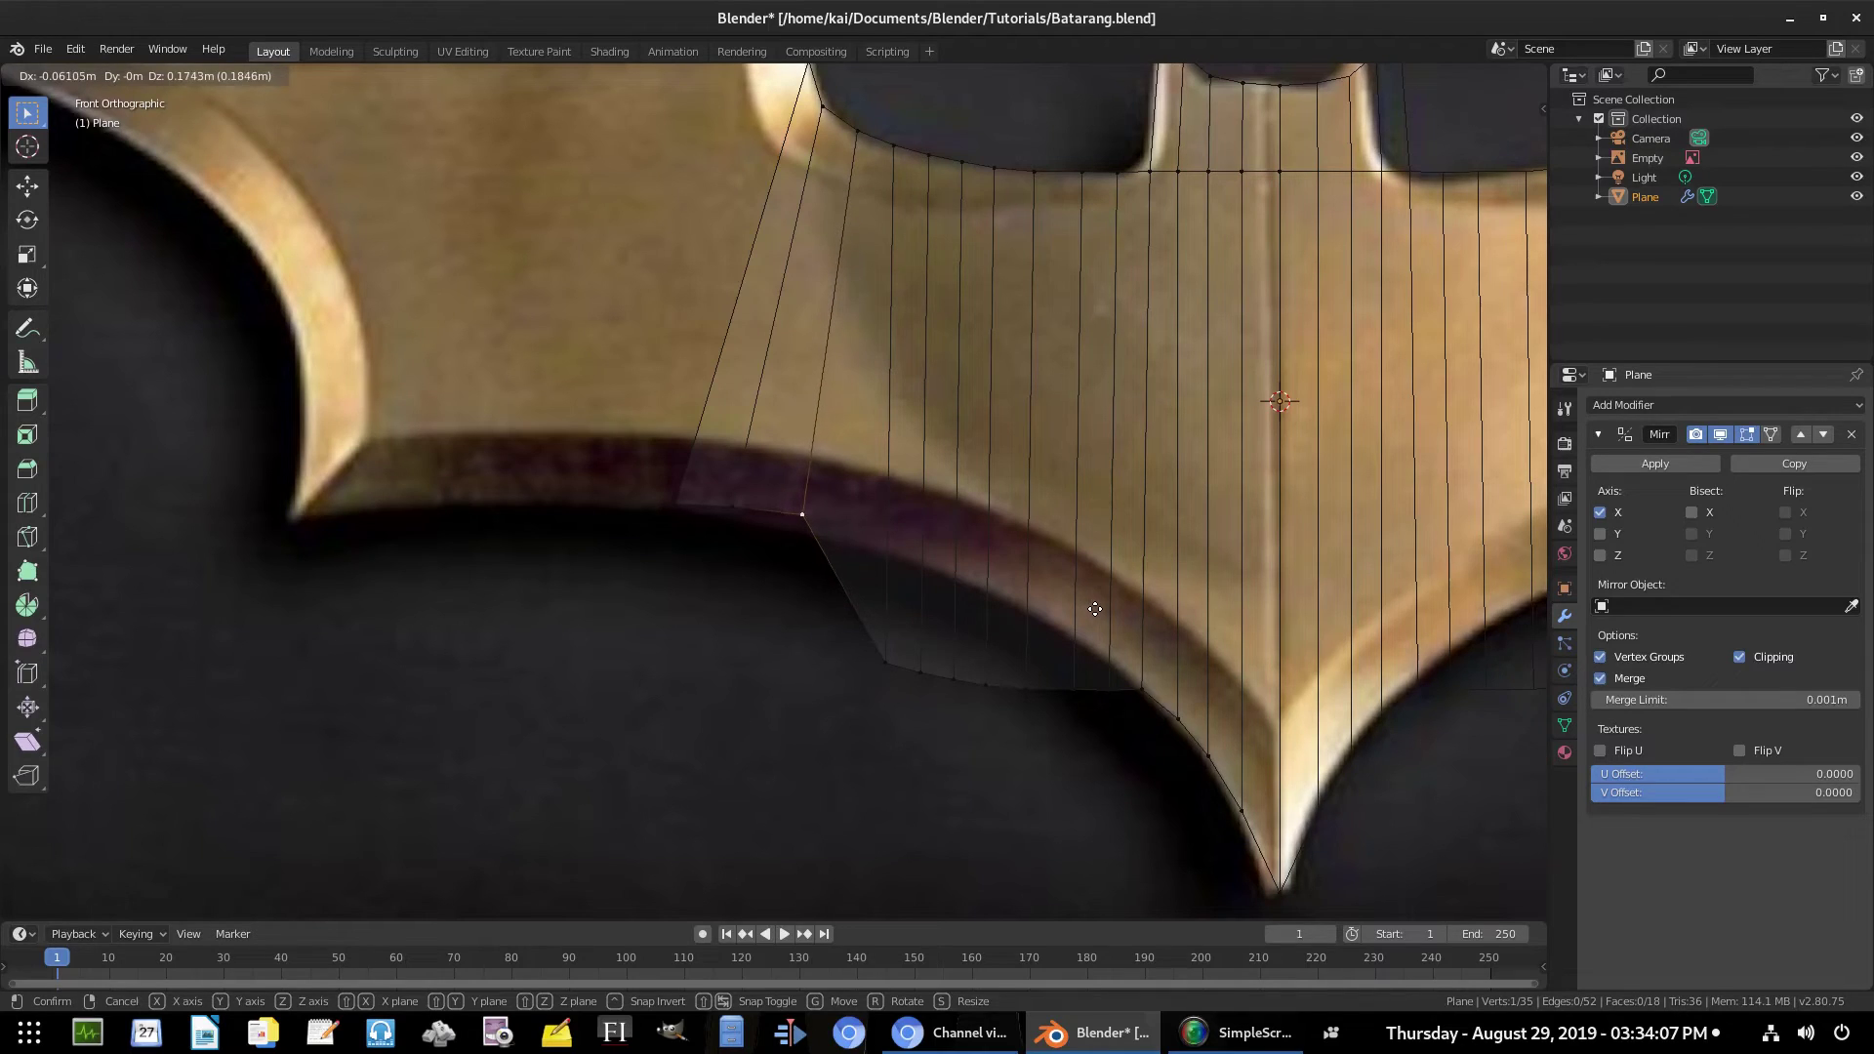
{"action": "left_click", "coordinate": [1095, 608]}
{"action": "key", "text": "g"}
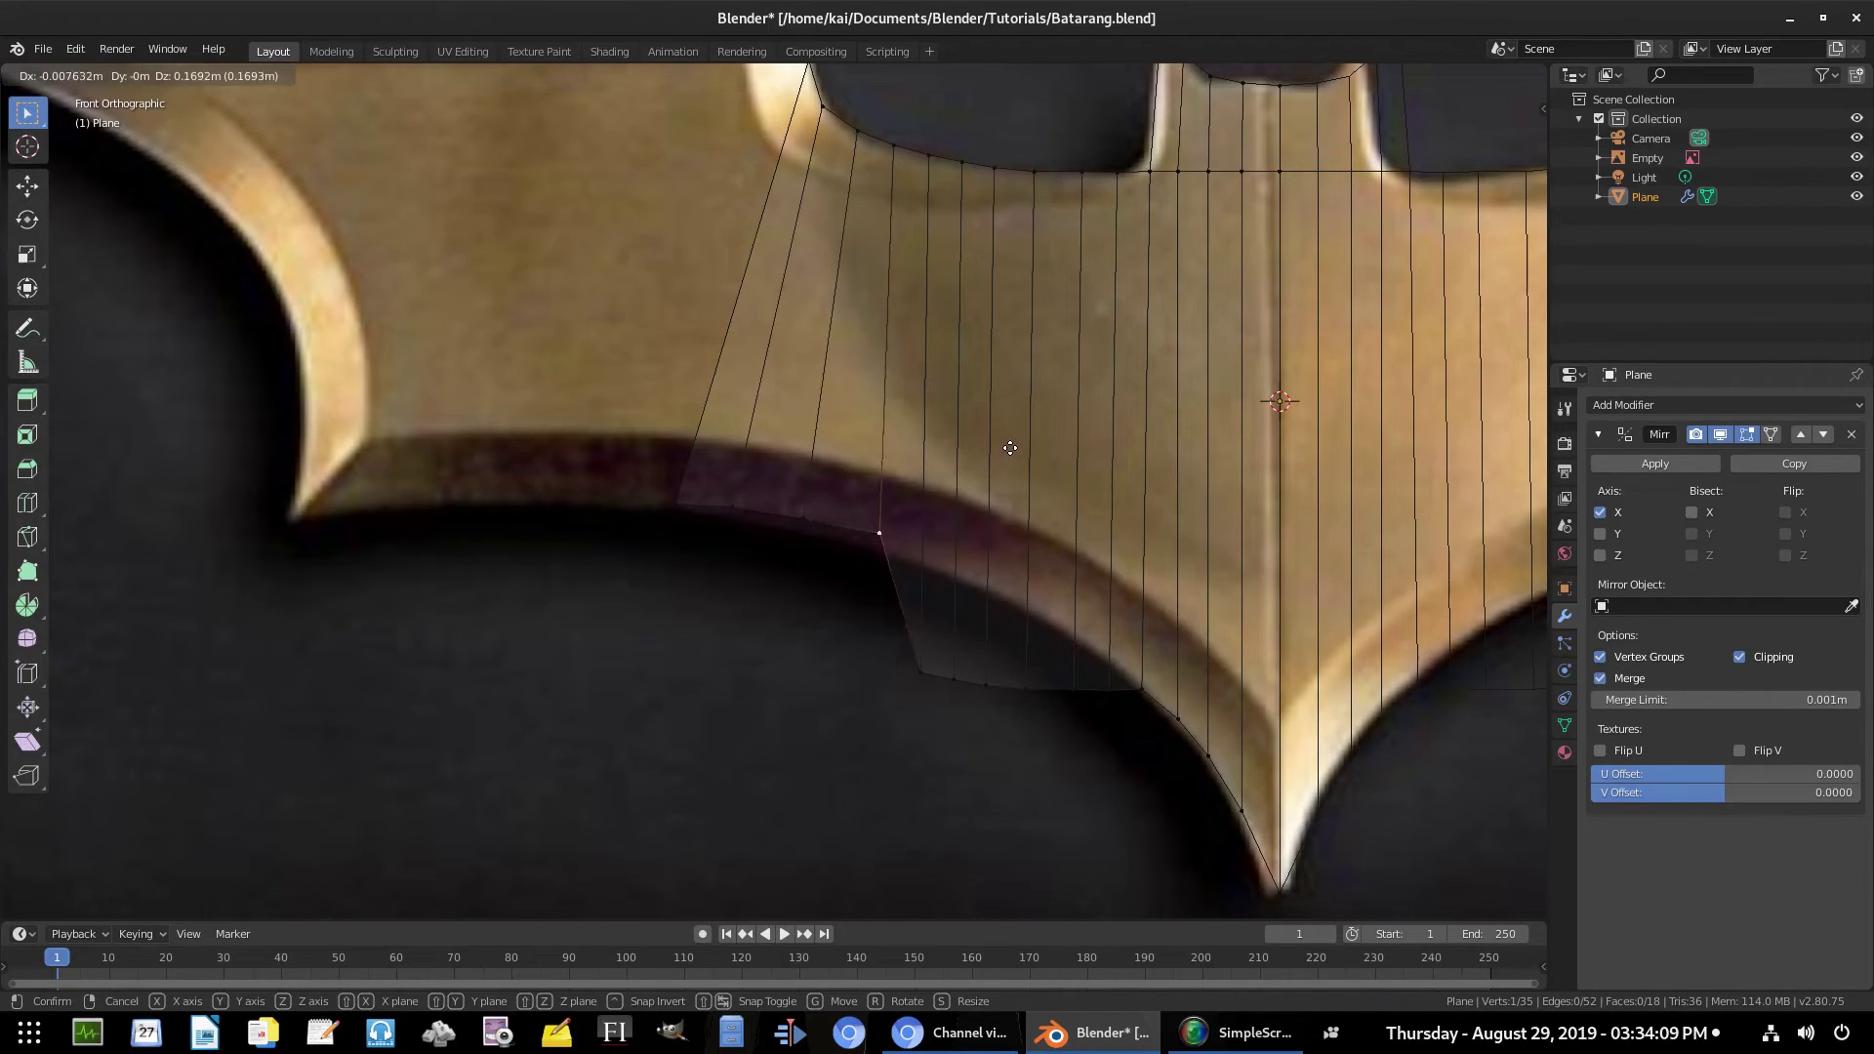
{"action": "left_click", "coordinate": [989, 447]}
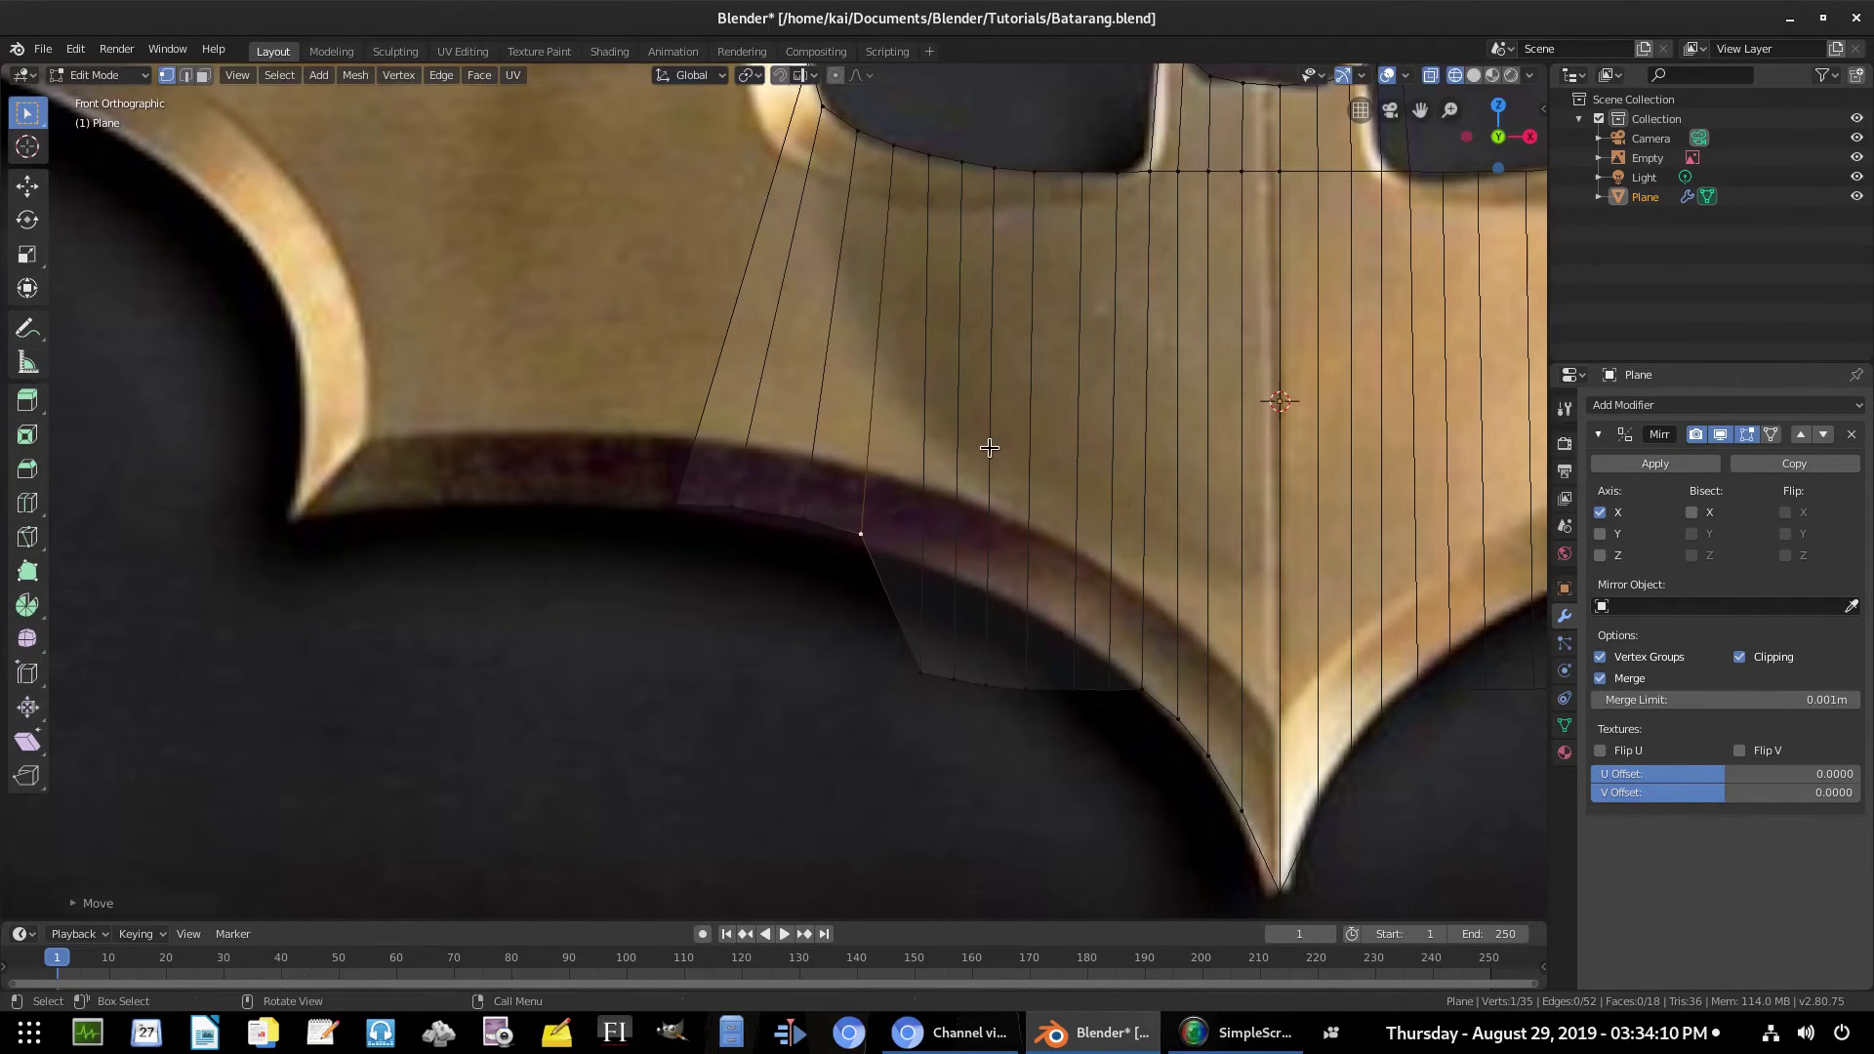
{"action": "left_click", "coordinate": [923, 673]}
{"action": "key", "text": "g"}
{"action": "left_click", "coordinate": [927, 527]}
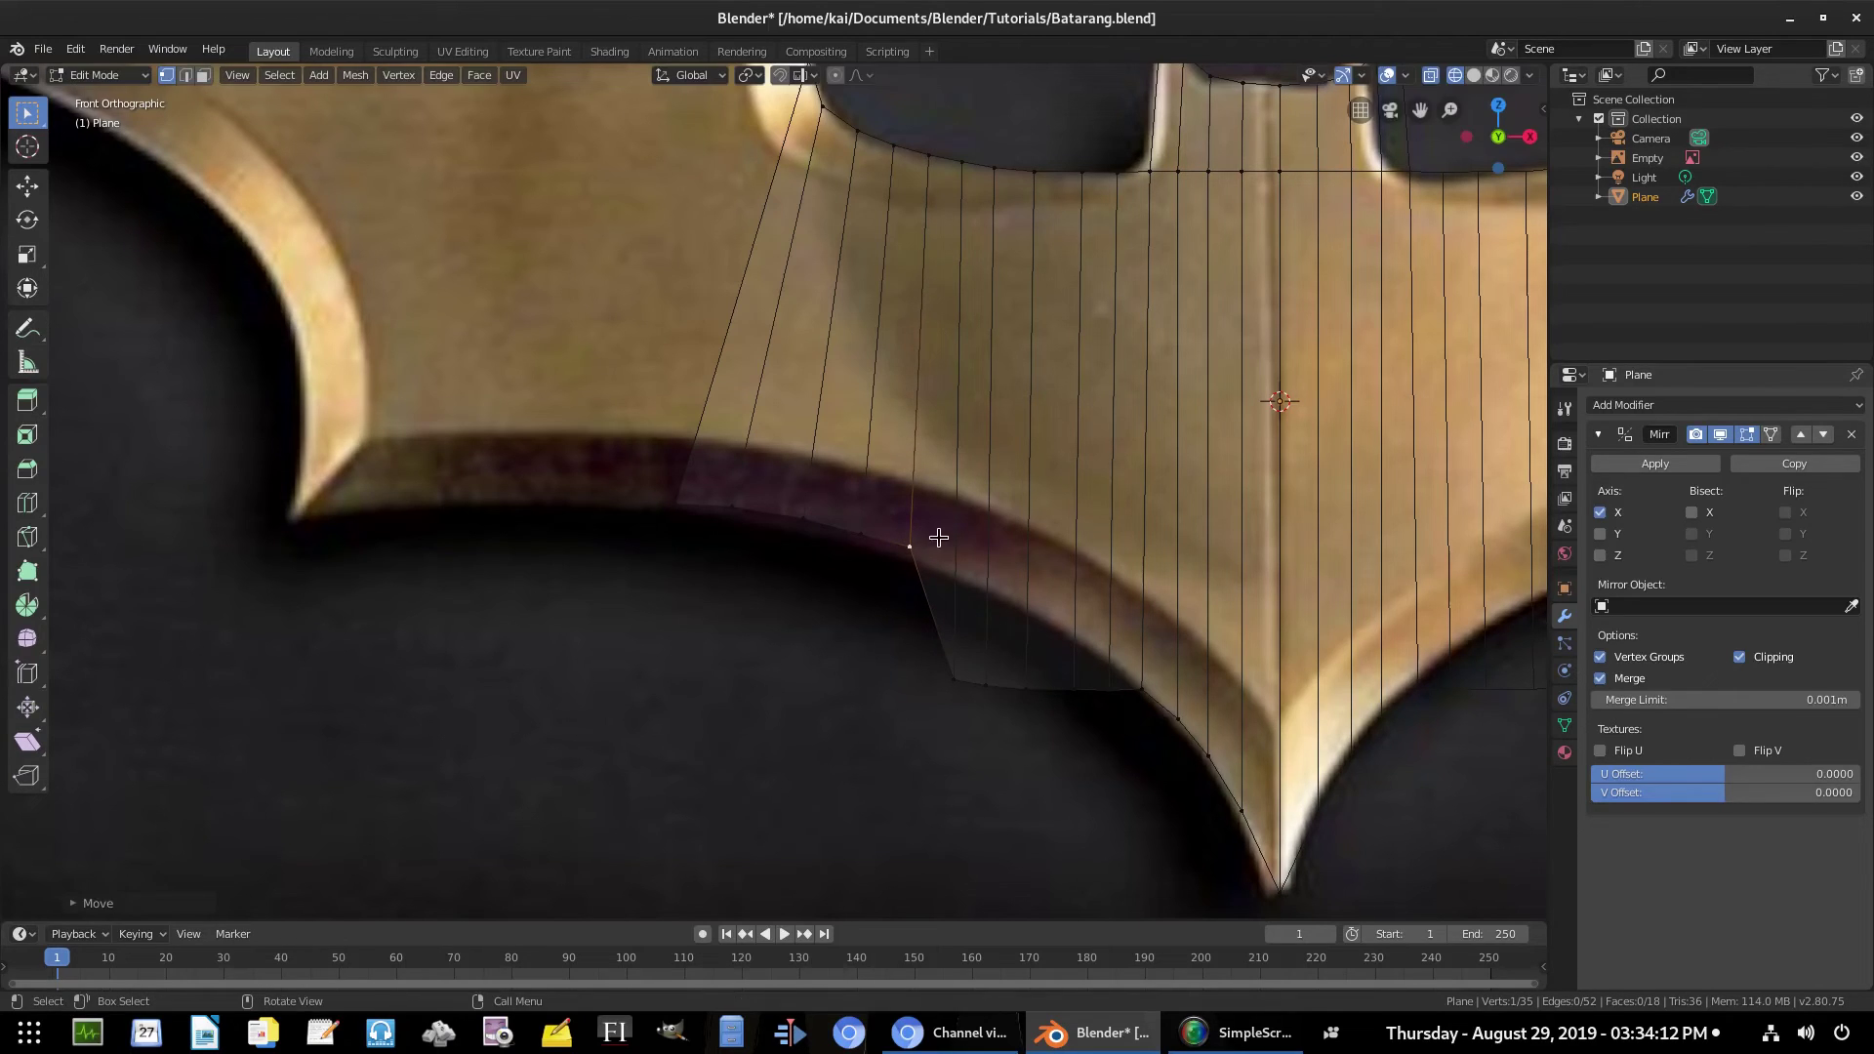
Move the next three lower vertices toward the centre body up onto the reference's curved lower edge
{"action": "left_click", "coordinate": [958, 670]}
{"action": "key", "text": "g"}
{"action": "left_click", "coordinate": [1052, 363]}
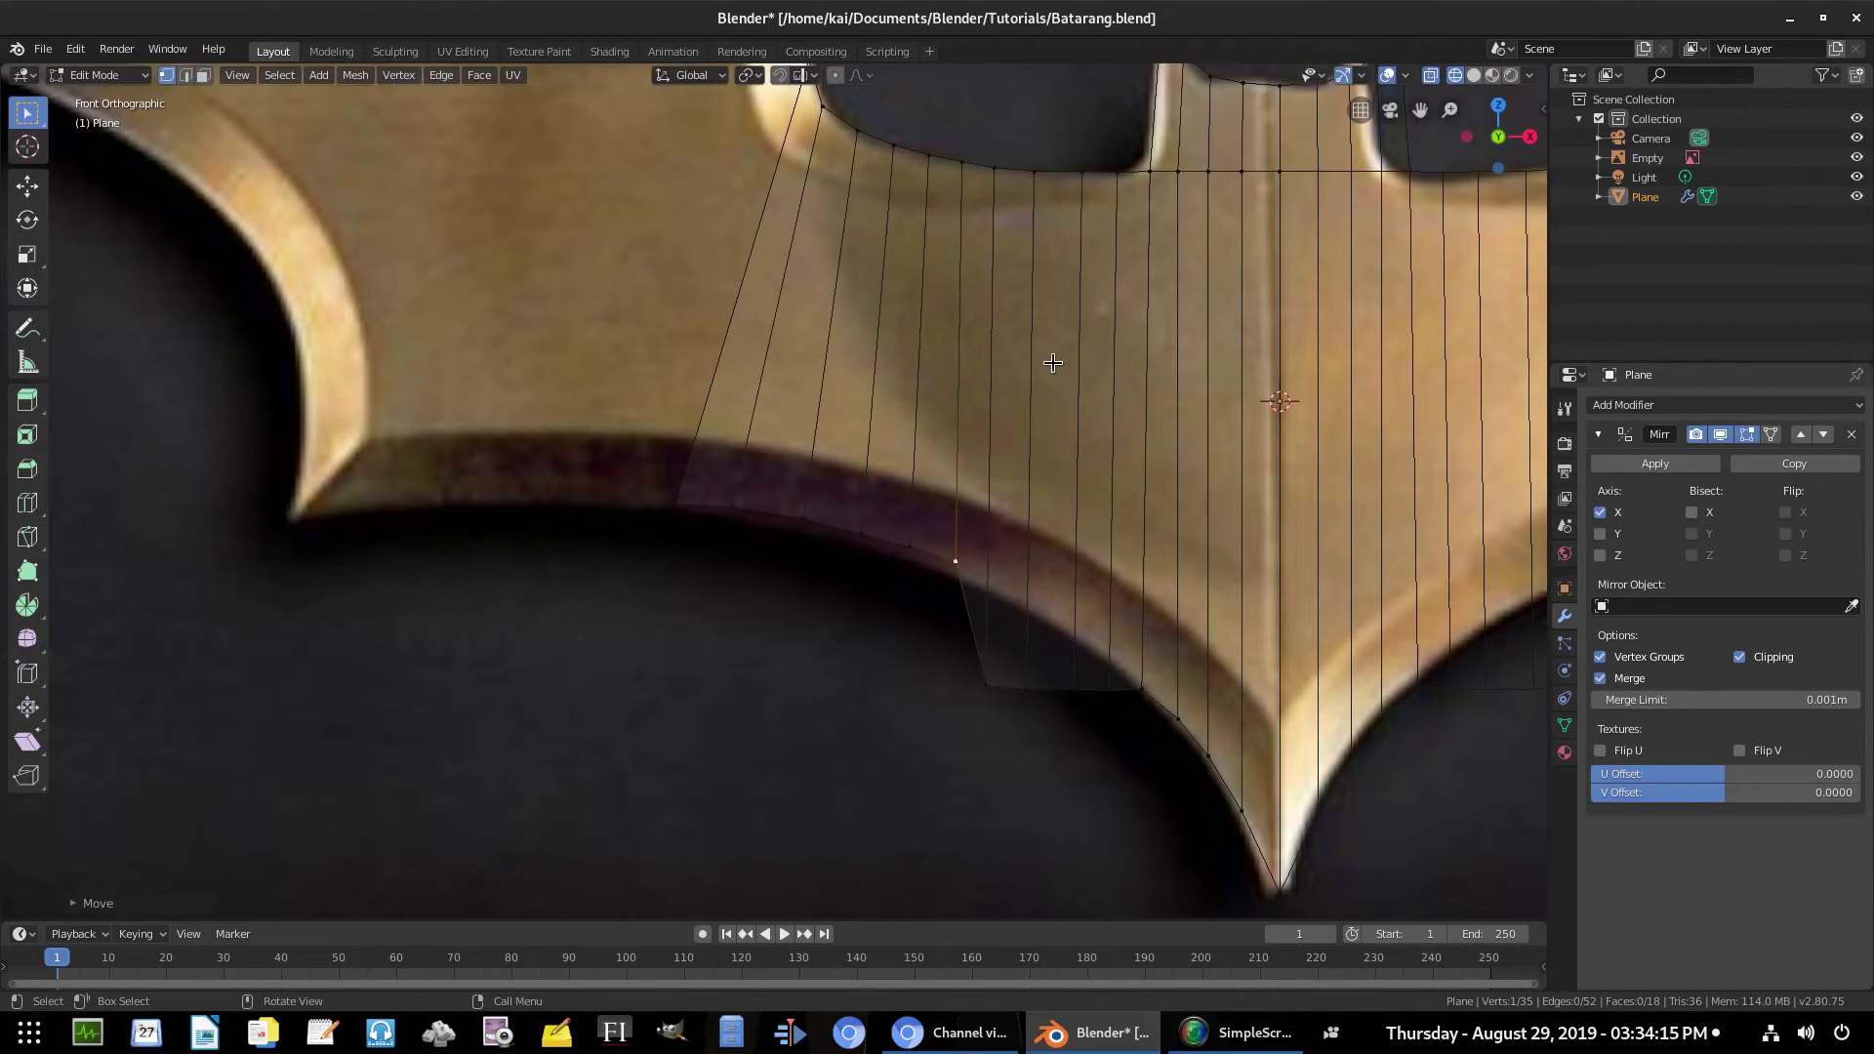
{"action": "key", "text": "g"}
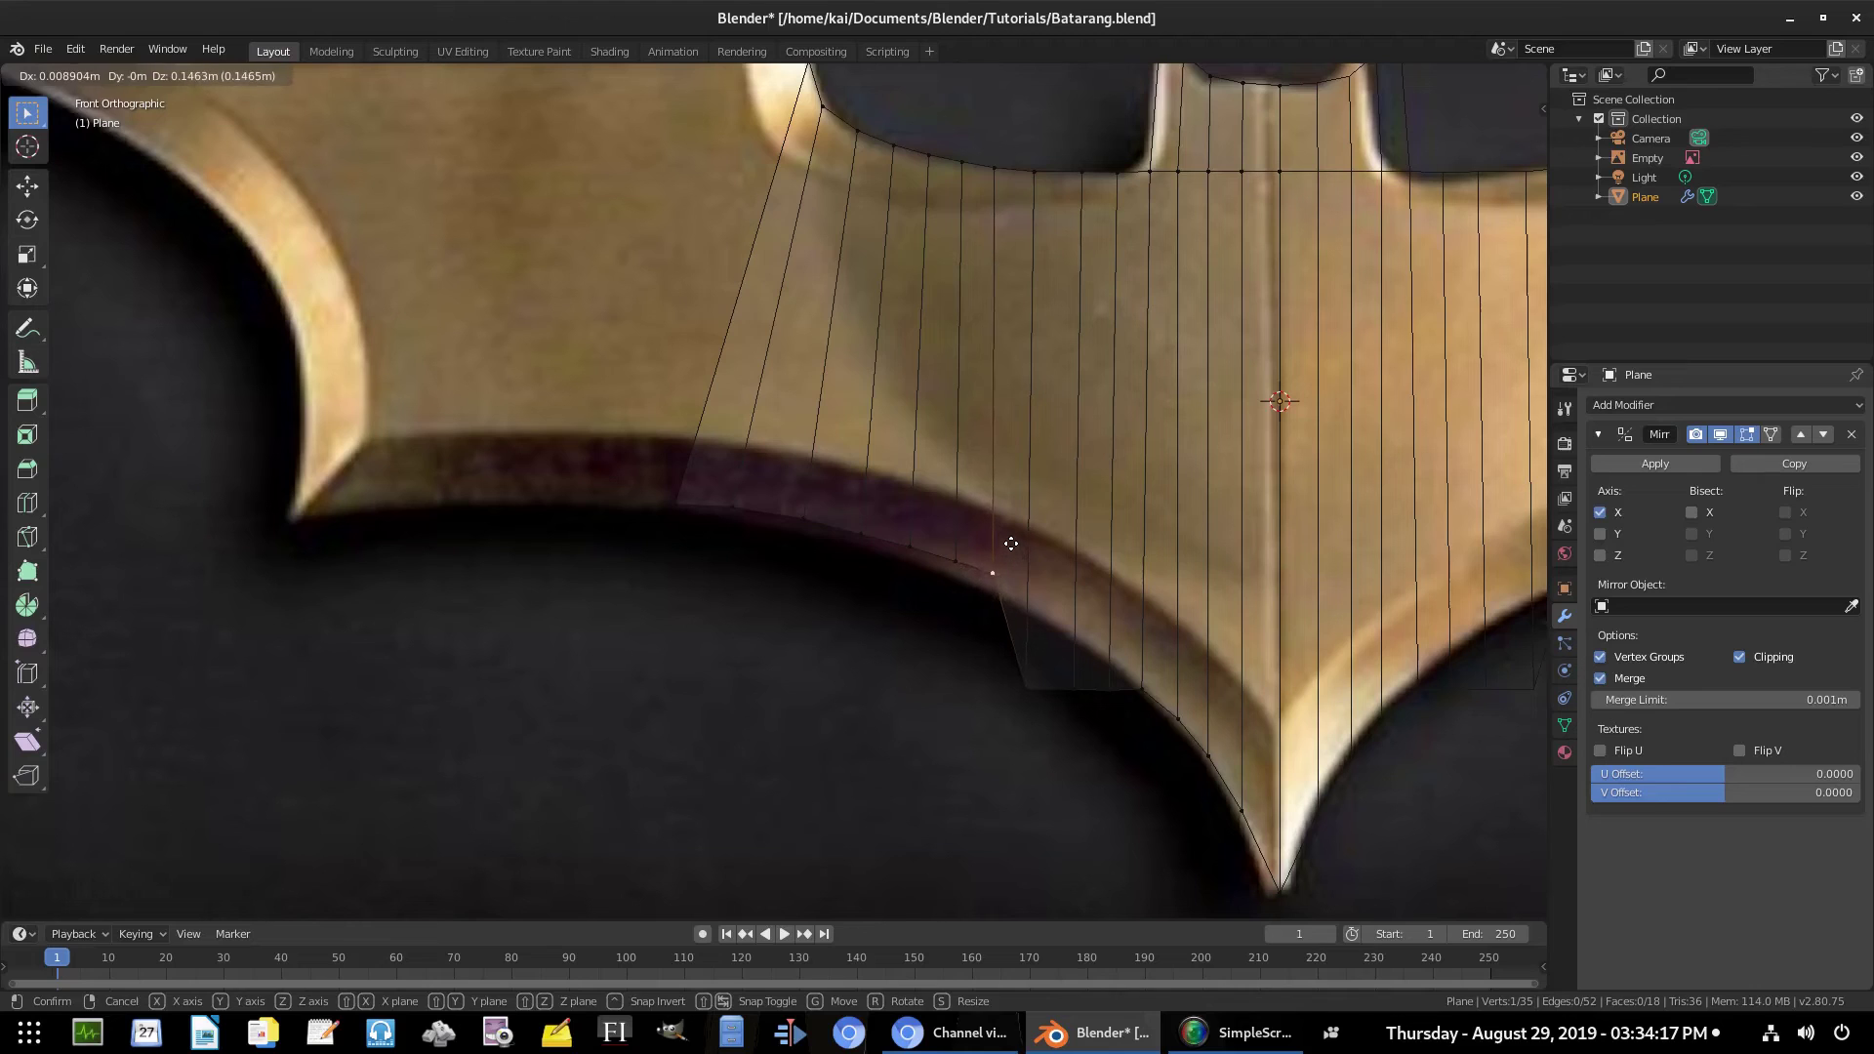
{"action": "left_click", "coordinate": [1010, 542]}
{"action": "key", "text": "g"}
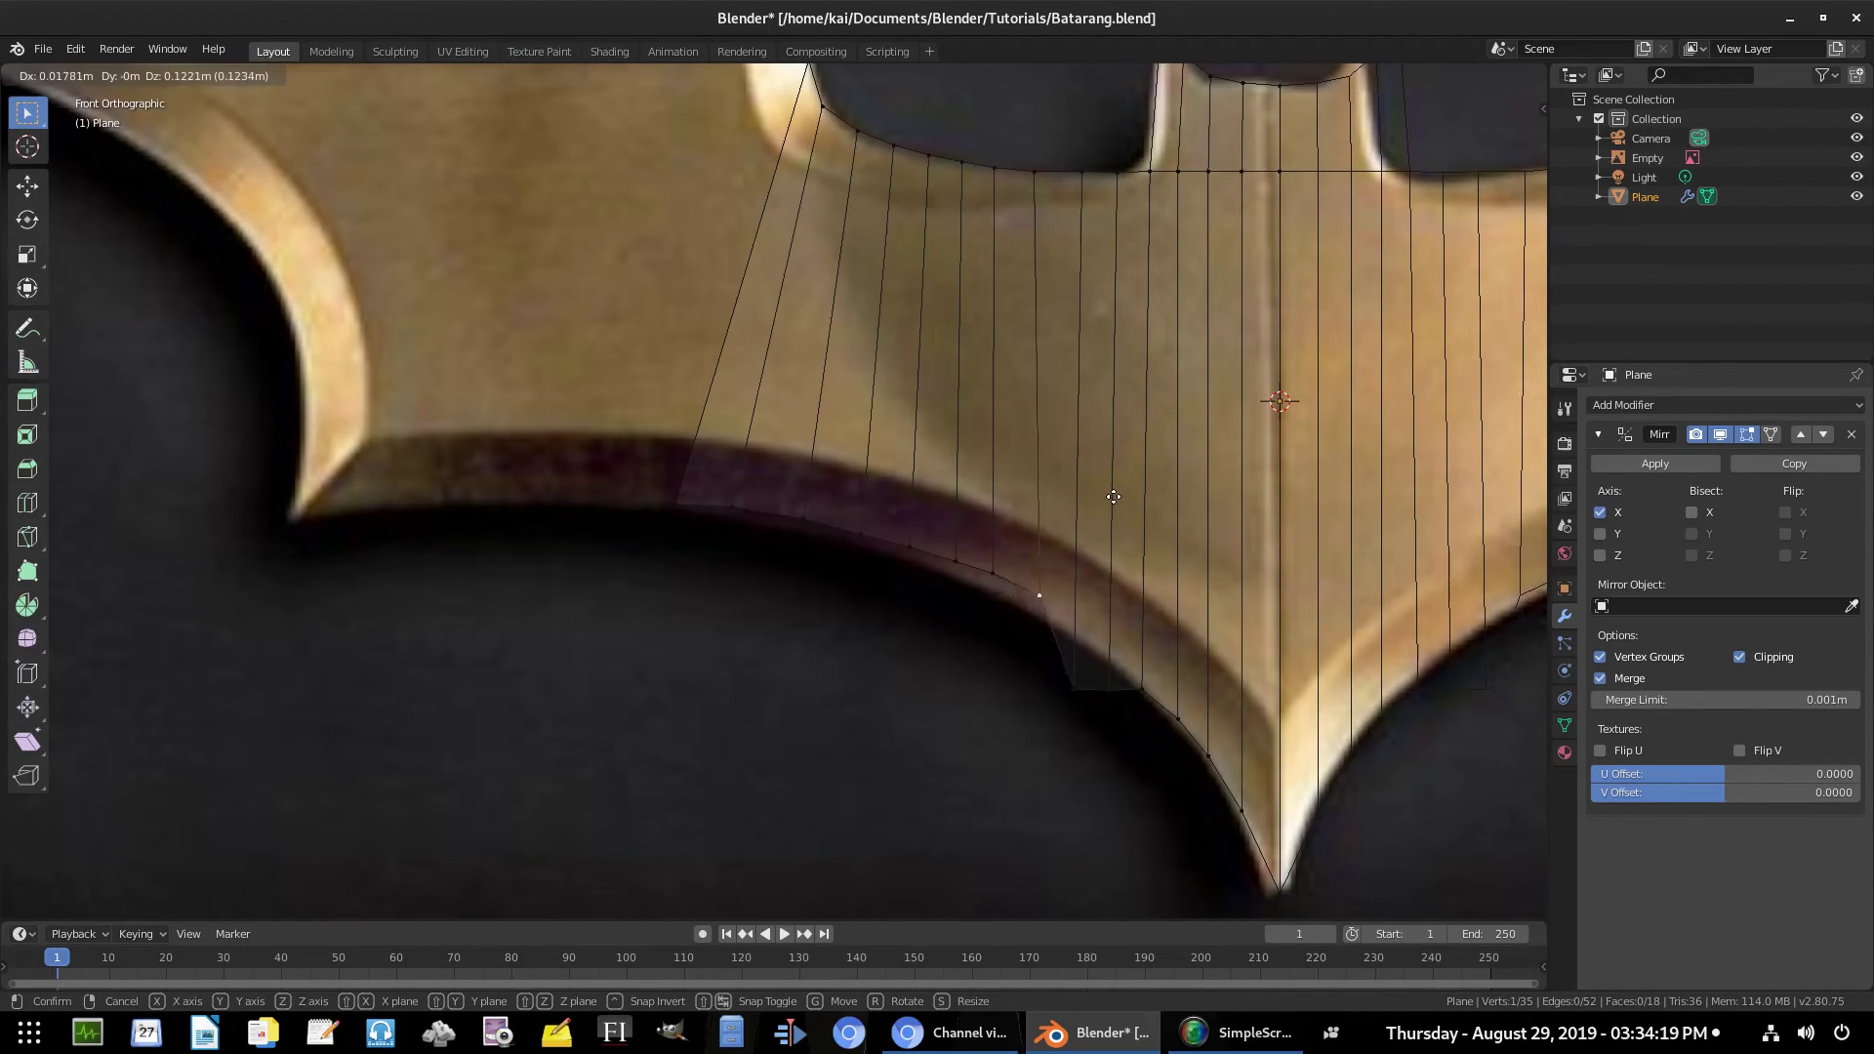
{"action": "left_click", "coordinate": [1036, 571]}
Fine-tune the wing's outermost lower vertex against the reference's lower edge
{"action": "scroll", "coordinate": [1075, 550], "scroll_direction": "up", "scroll_amount": 3}
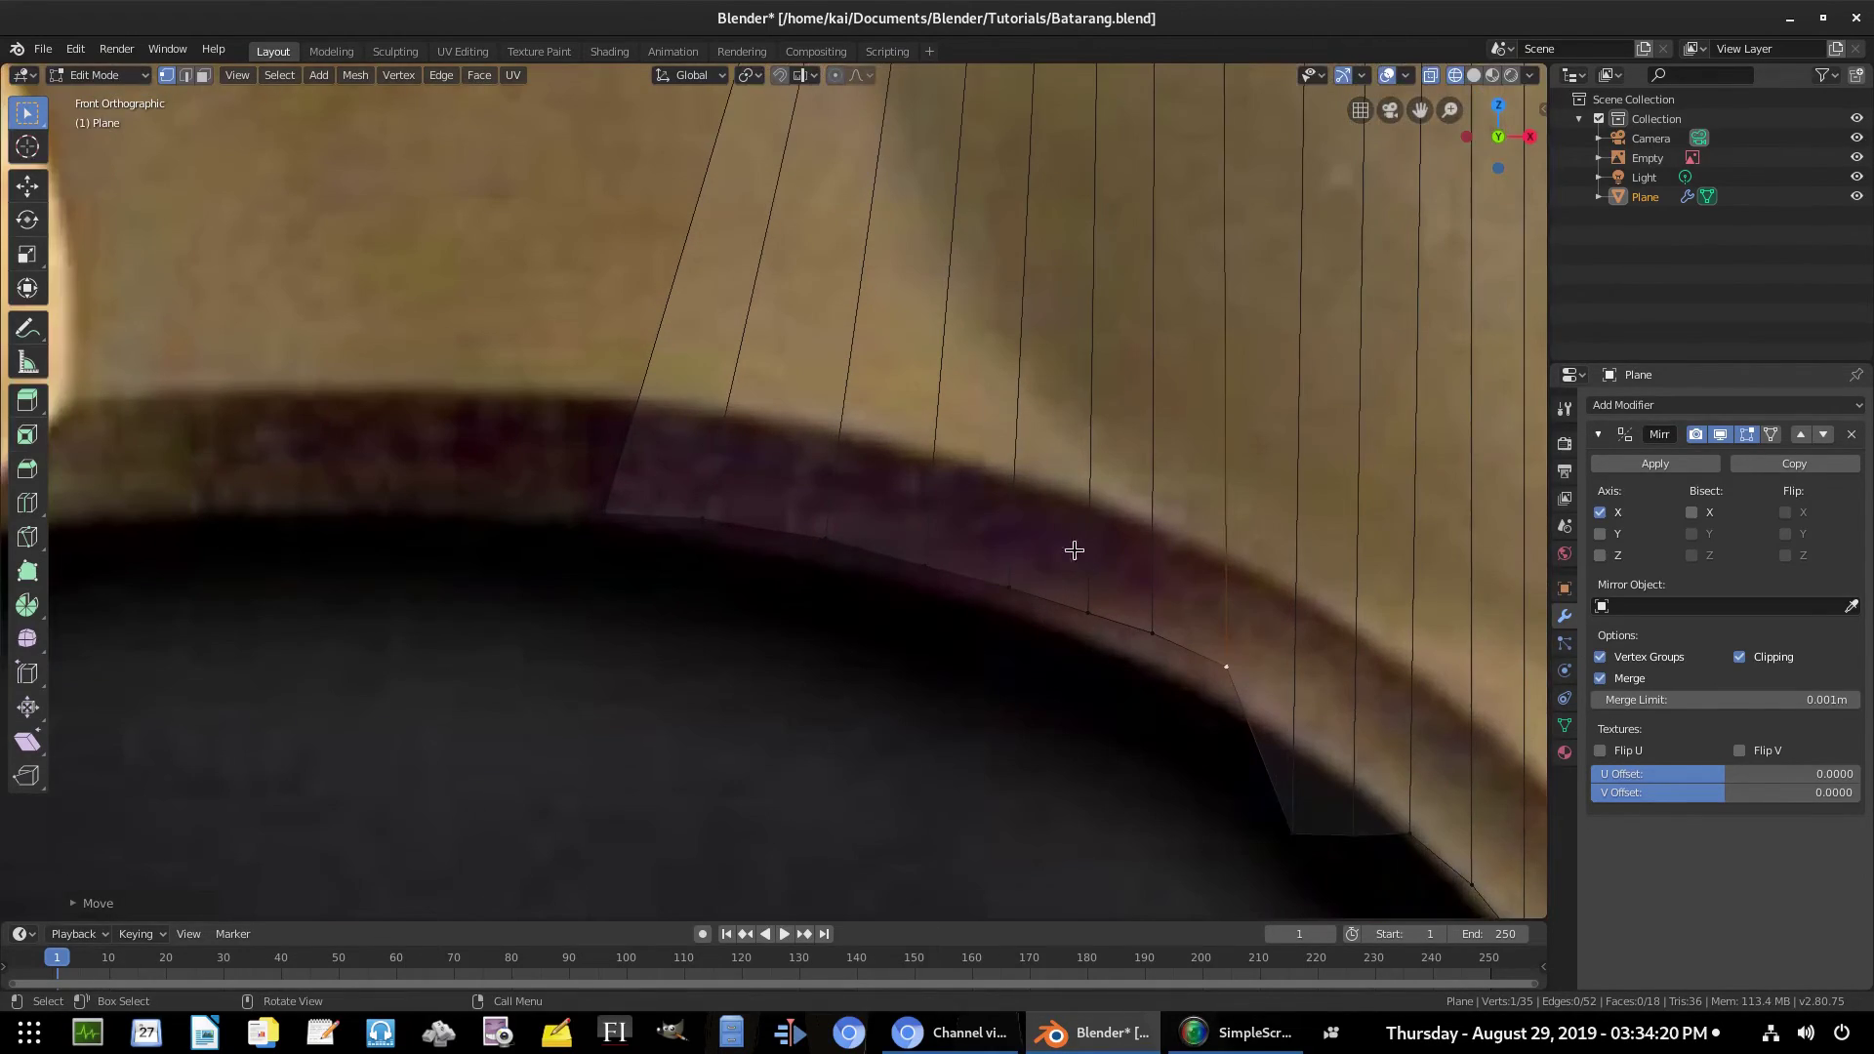
{"action": "left_click", "coordinate": [620, 518]}
{"action": "key", "text": "g"}
{"action": "left_click", "coordinate": [880, 539]}
{"action": "key", "text": "KP_5"}
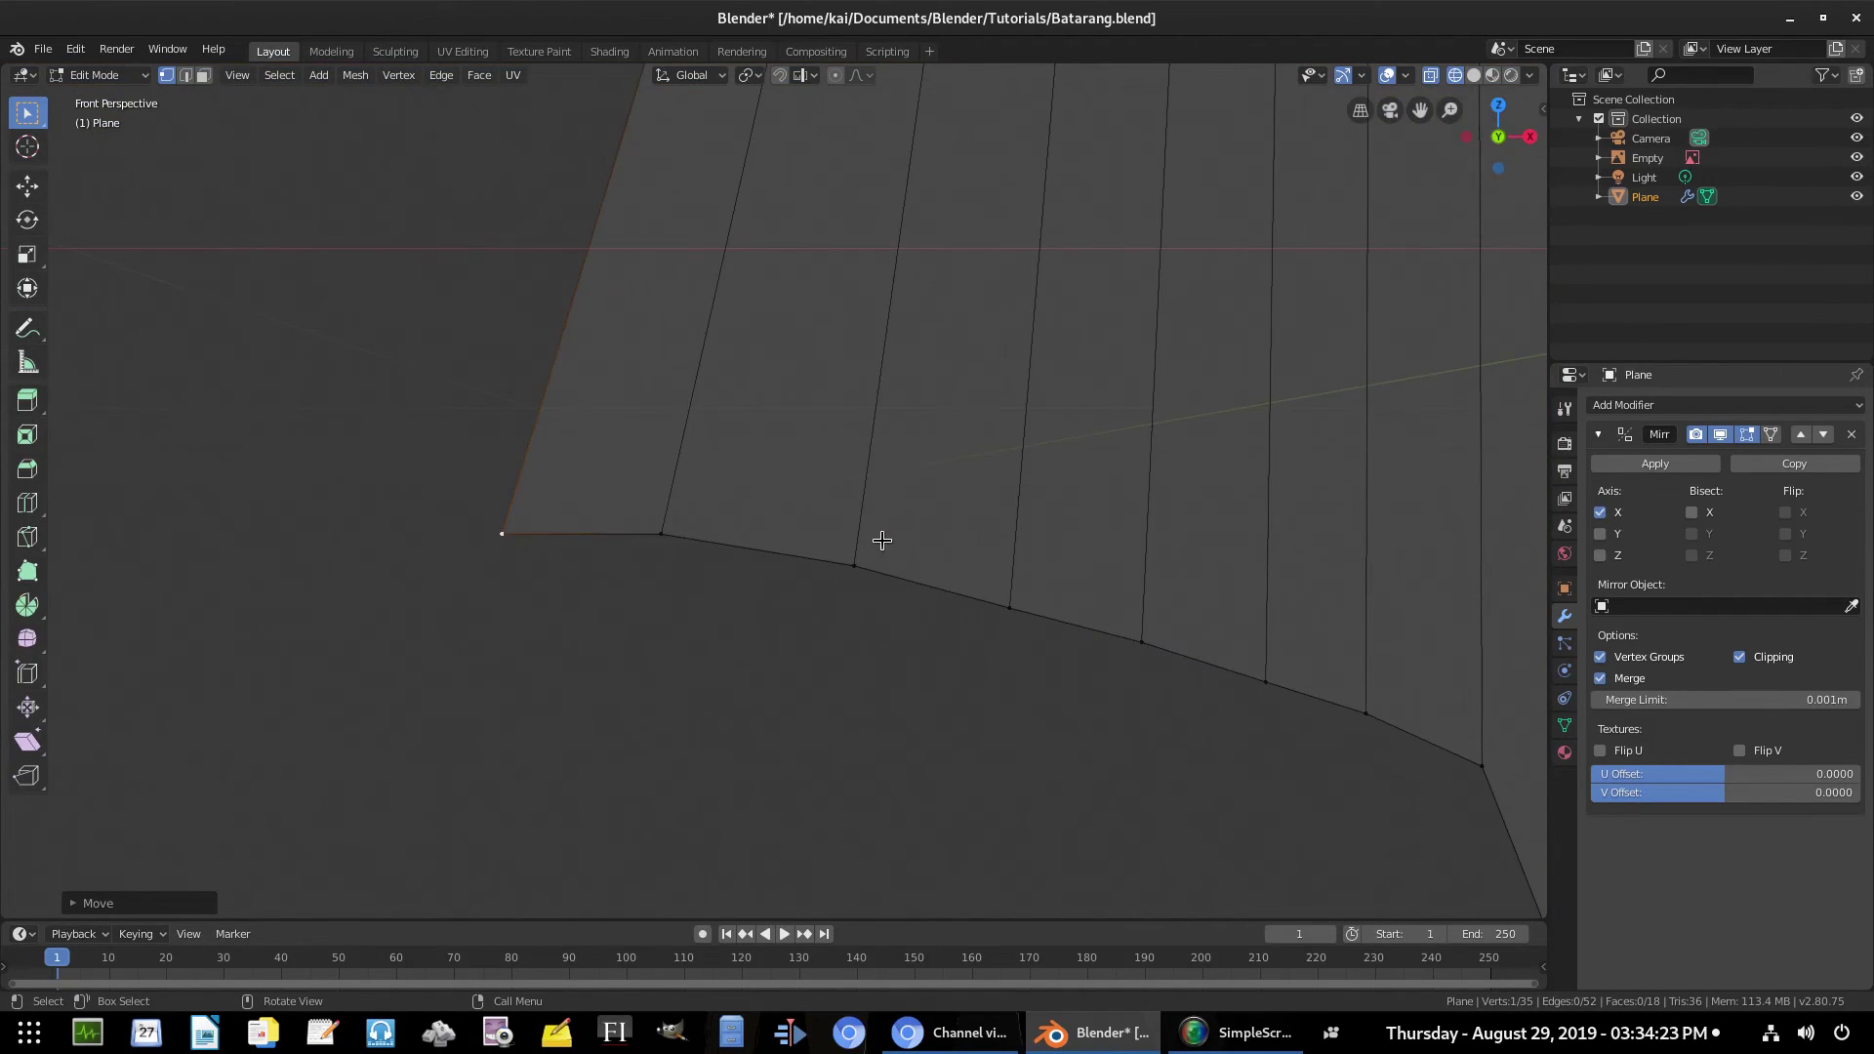
In front orthographic view, move the third, fourth and fifth lower vertices from the wing's outer end down onto the reference's lower edge
{"action": "key", "text": "KP_5"}
{"action": "left_click", "coordinate": [847, 559]}
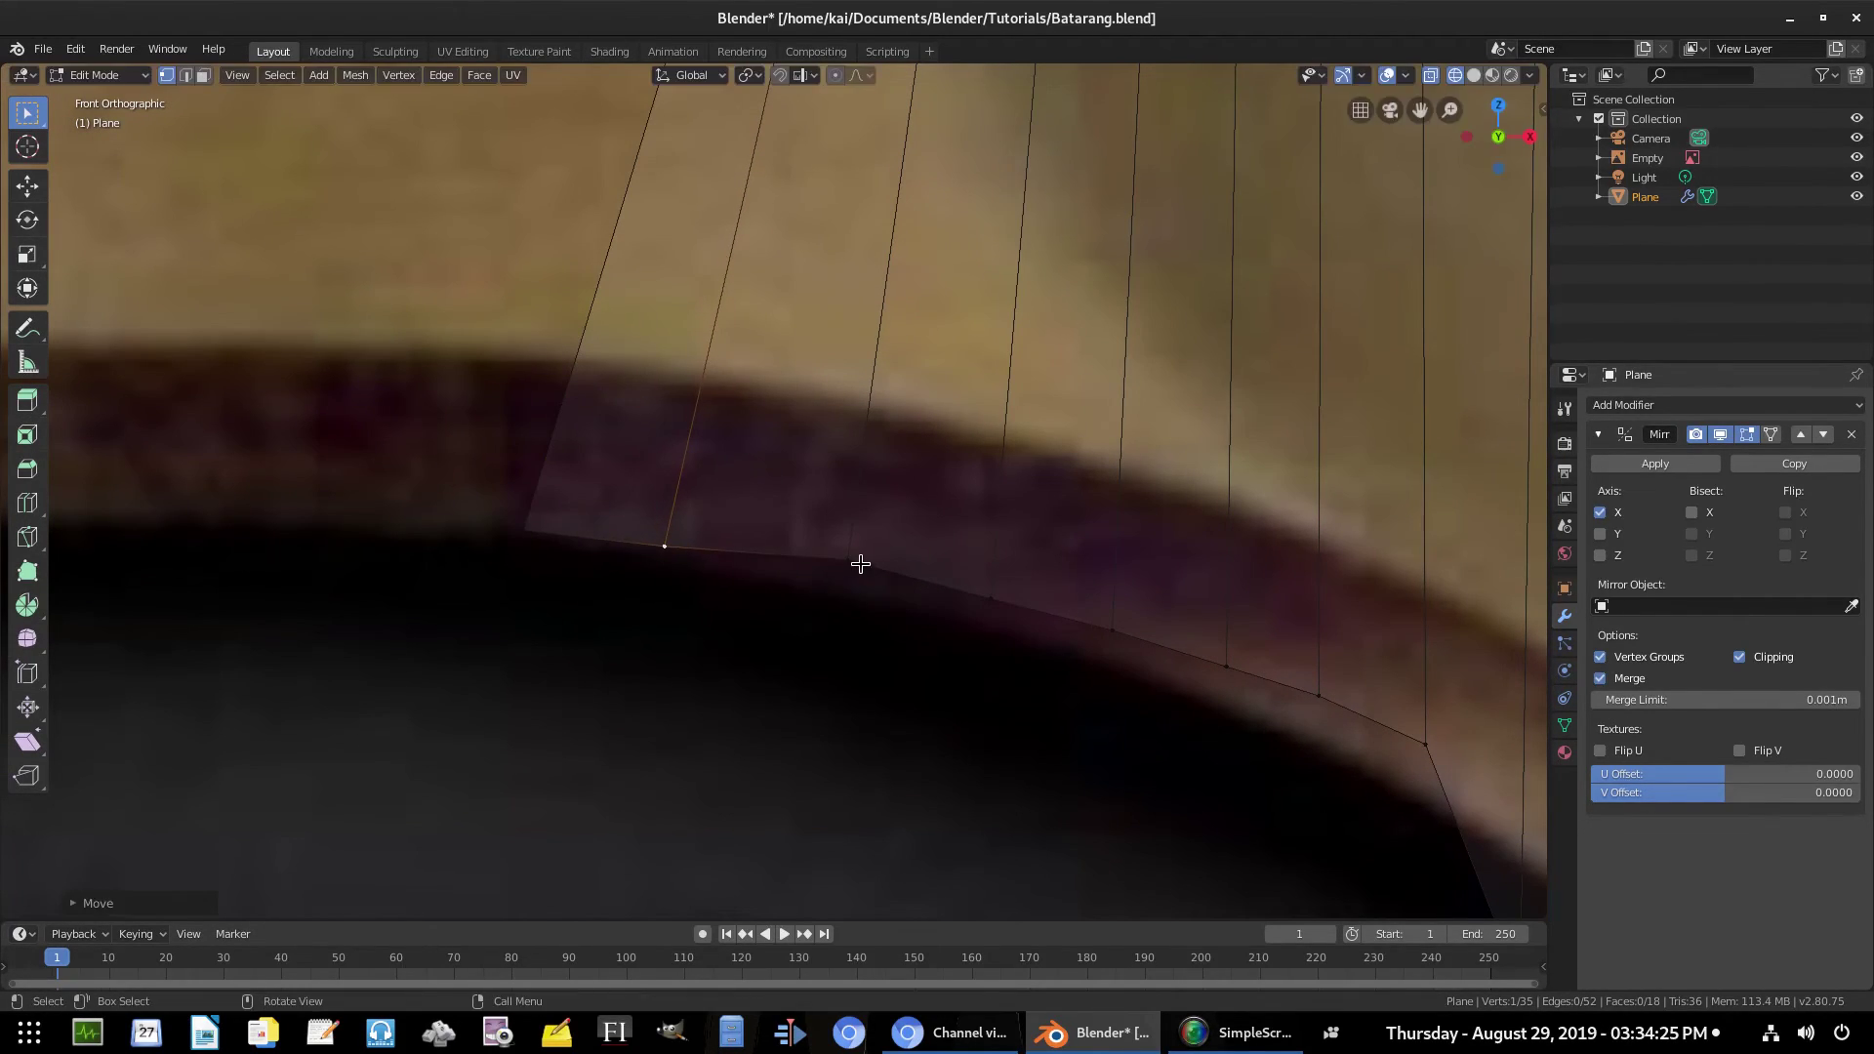
{"action": "key", "text": "g"}
{"action": "left_click", "coordinate": [833, 585]}
{"action": "left_click", "coordinate": [1029, 607]}
{"action": "key", "text": "g"}
{"action": "left_click", "coordinate": [1022, 628]}
{"action": "left_click", "coordinate": [1112, 636]}
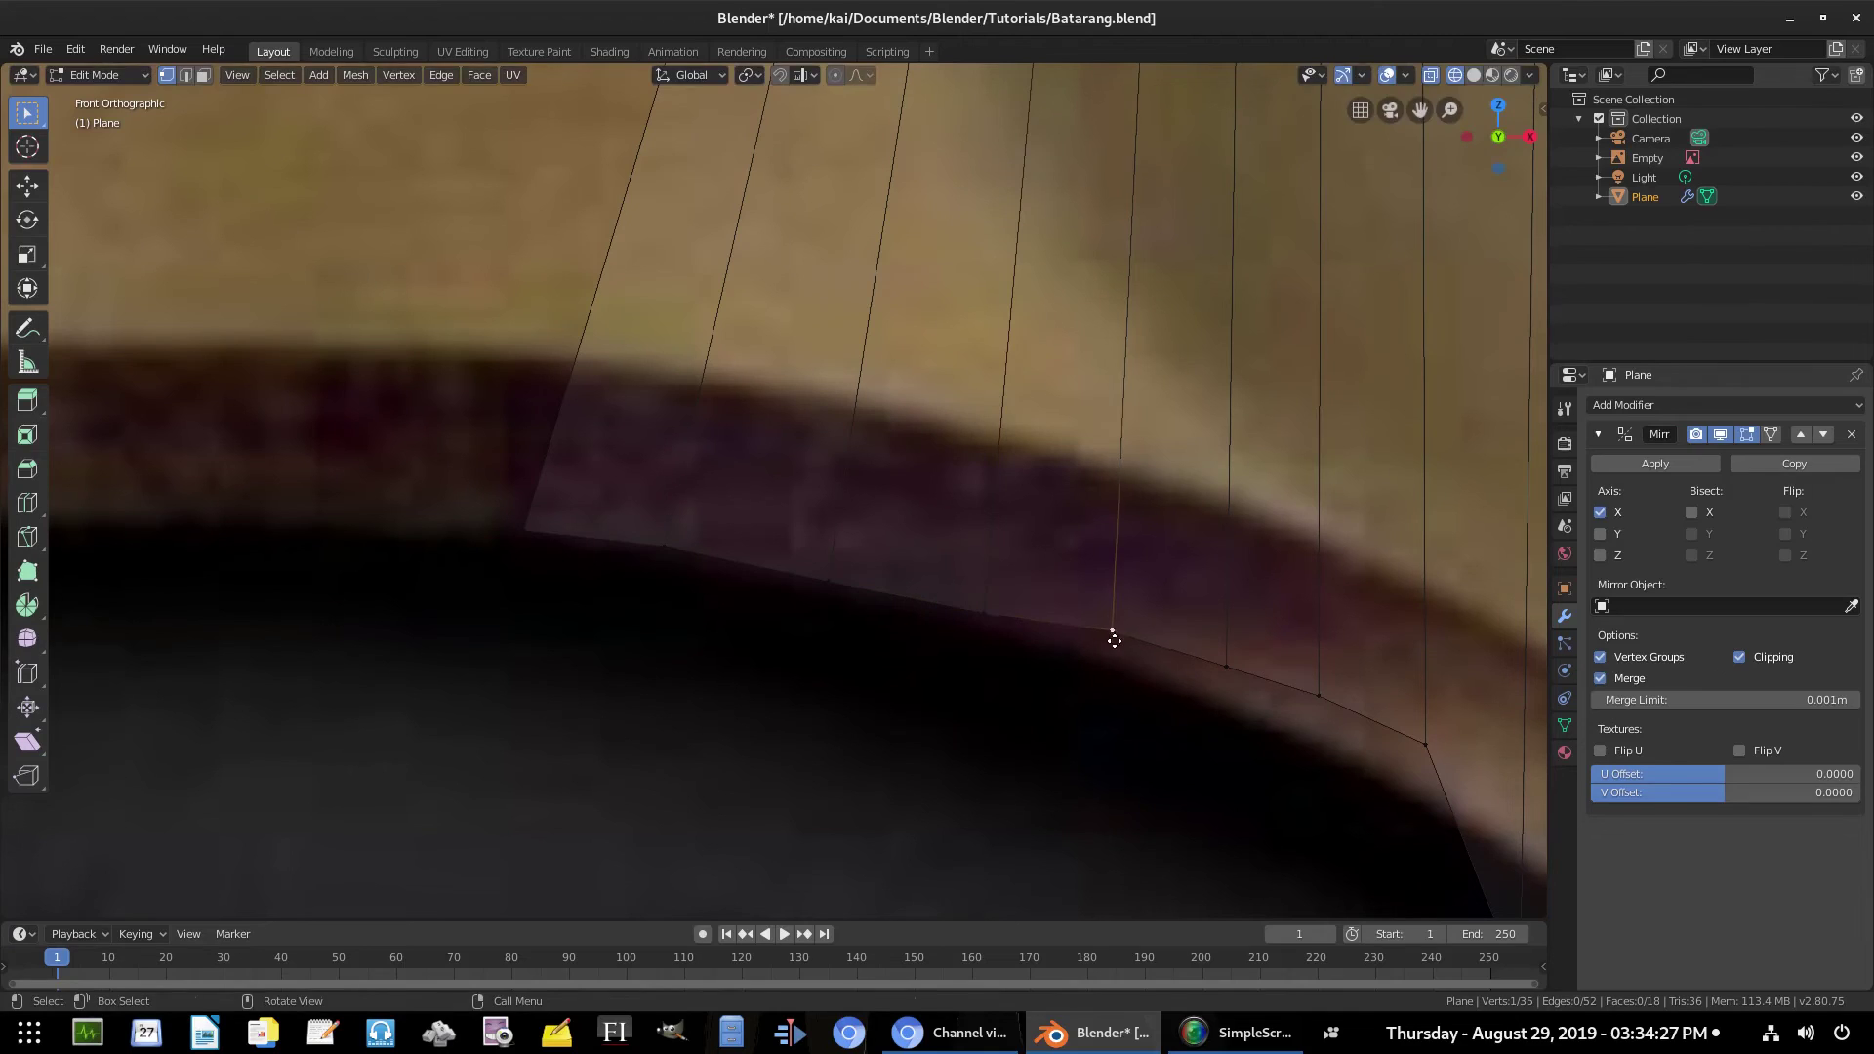
{"action": "key", "text": "g"}
{"action": "left_click", "coordinate": [1106, 651]}
Lower the sixth, seventh and eighth vertices from the wing's outer end onto the reference's curved lower edge
{"action": "left_click", "coordinate": [1226, 671]}
{"action": "key", "text": "g"}
{"action": "left_click", "coordinate": [1224, 692]}
{"action": "left_click", "coordinate": [1320, 696]}
{"action": "key", "text": "g"}
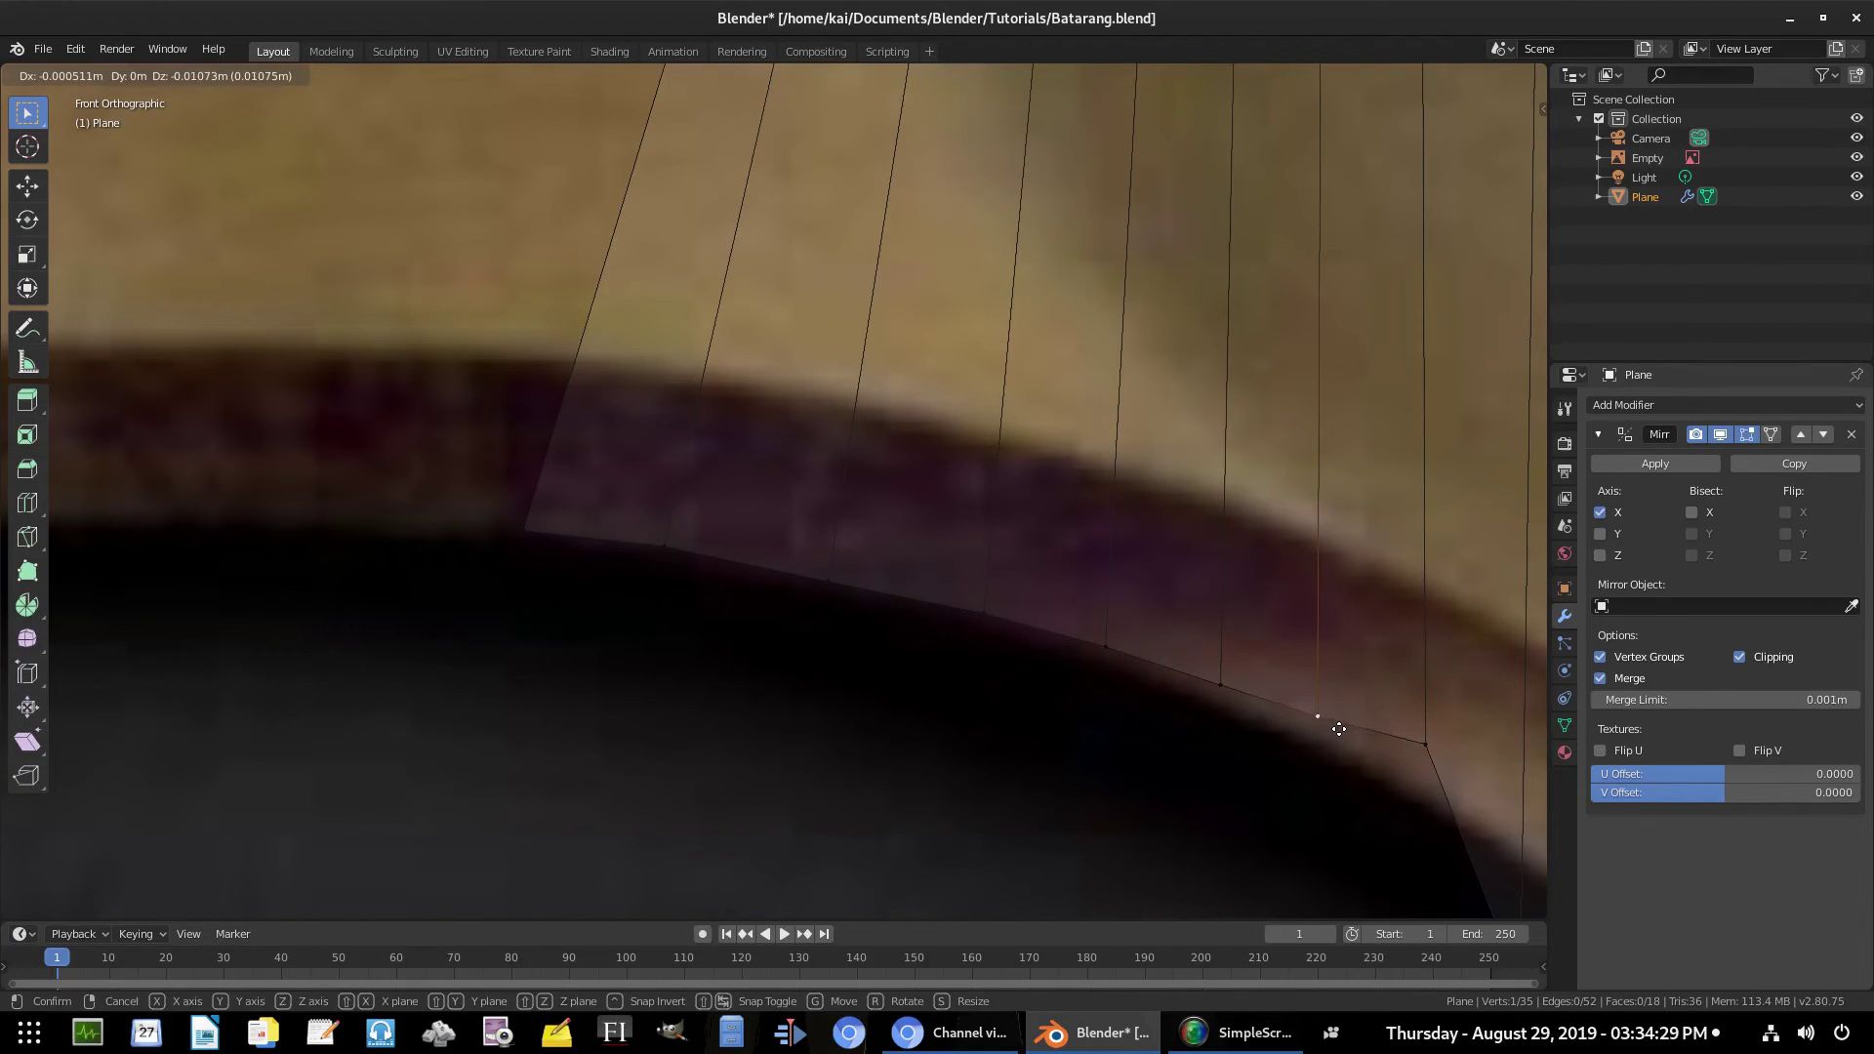
{"action": "left_click", "coordinate": [1323, 726]}
{"action": "left_click", "coordinate": [1429, 746]}
{"action": "key", "text": "g"}
{"action": "left_click", "coordinate": [1442, 771]}
Raise the next three lower vertices toward the body's bottom tip onto the reference's curved lower edge
{"action": "middle_click_drag", "start_coordinate": [1434, 778], "coordinate": [869, 536], "text": "shift"}
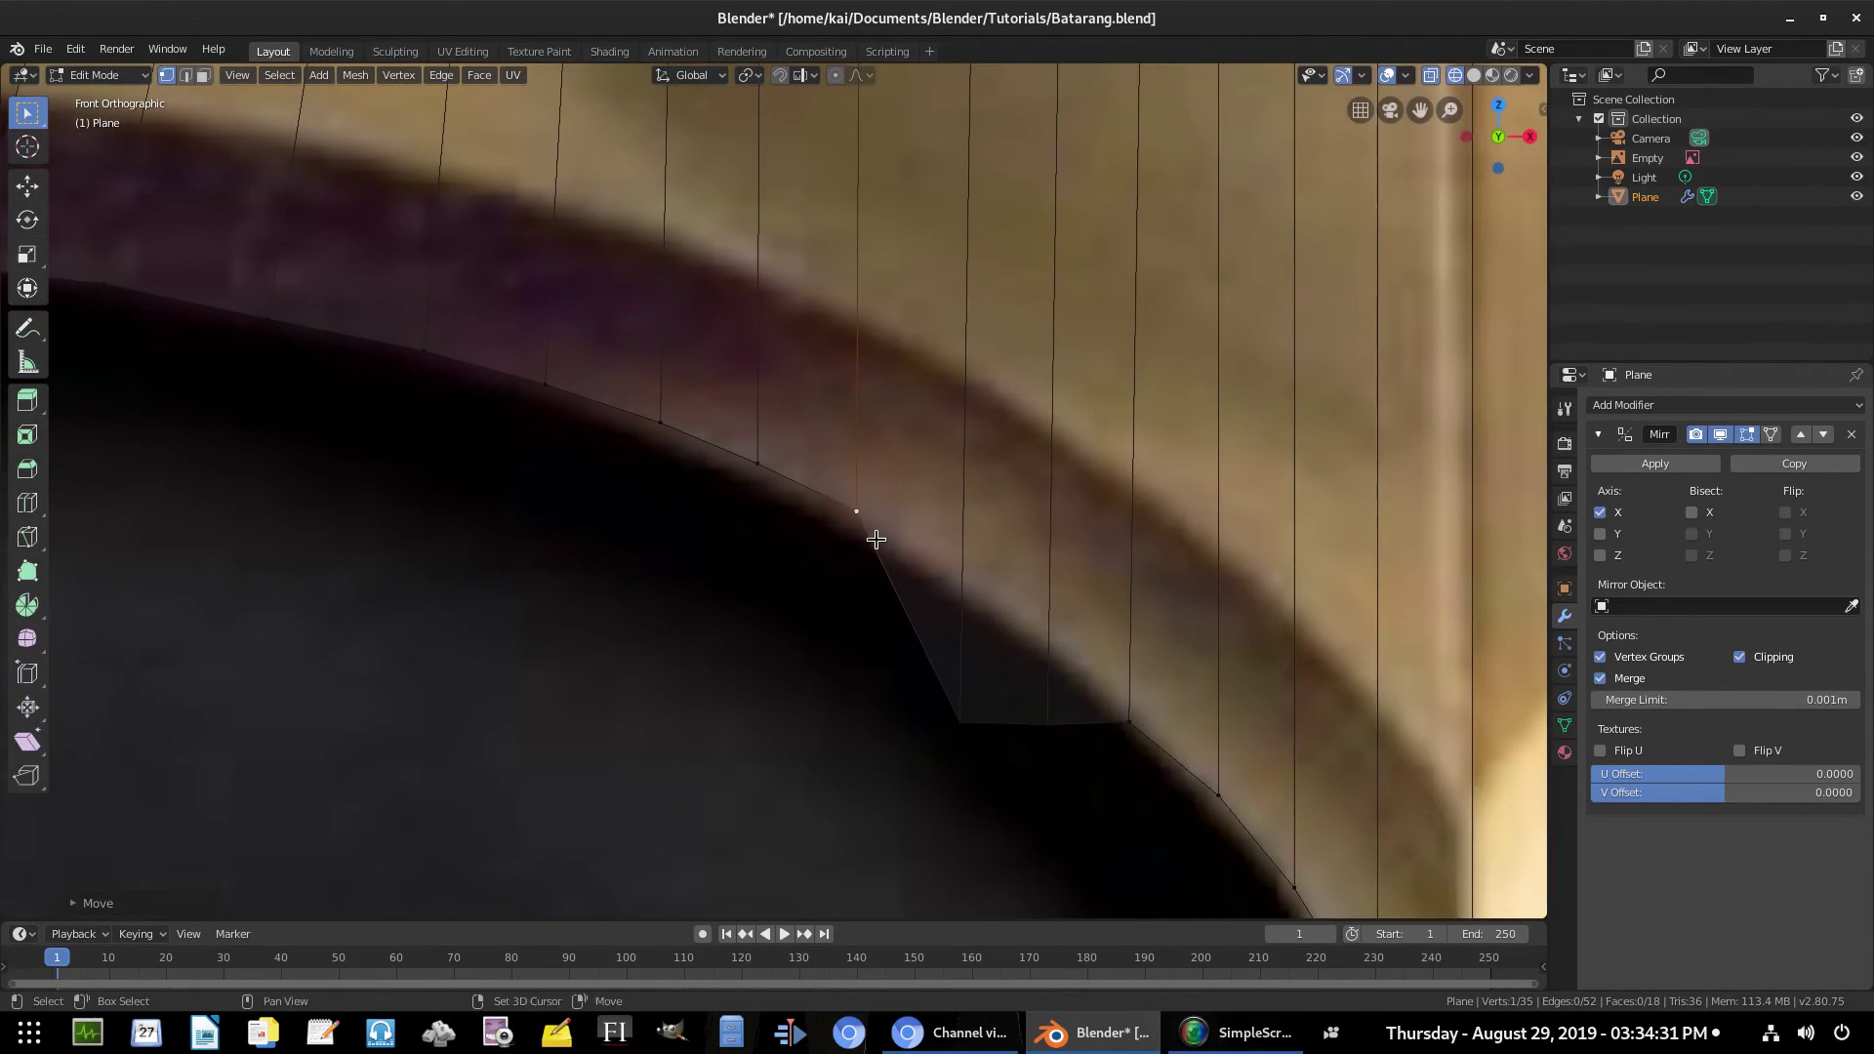
{"action": "left_click", "coordinate": [962, 669]}
{"action": "key", "text": "g"}
{"action": "left_click", "coordinate": [949, 518]}
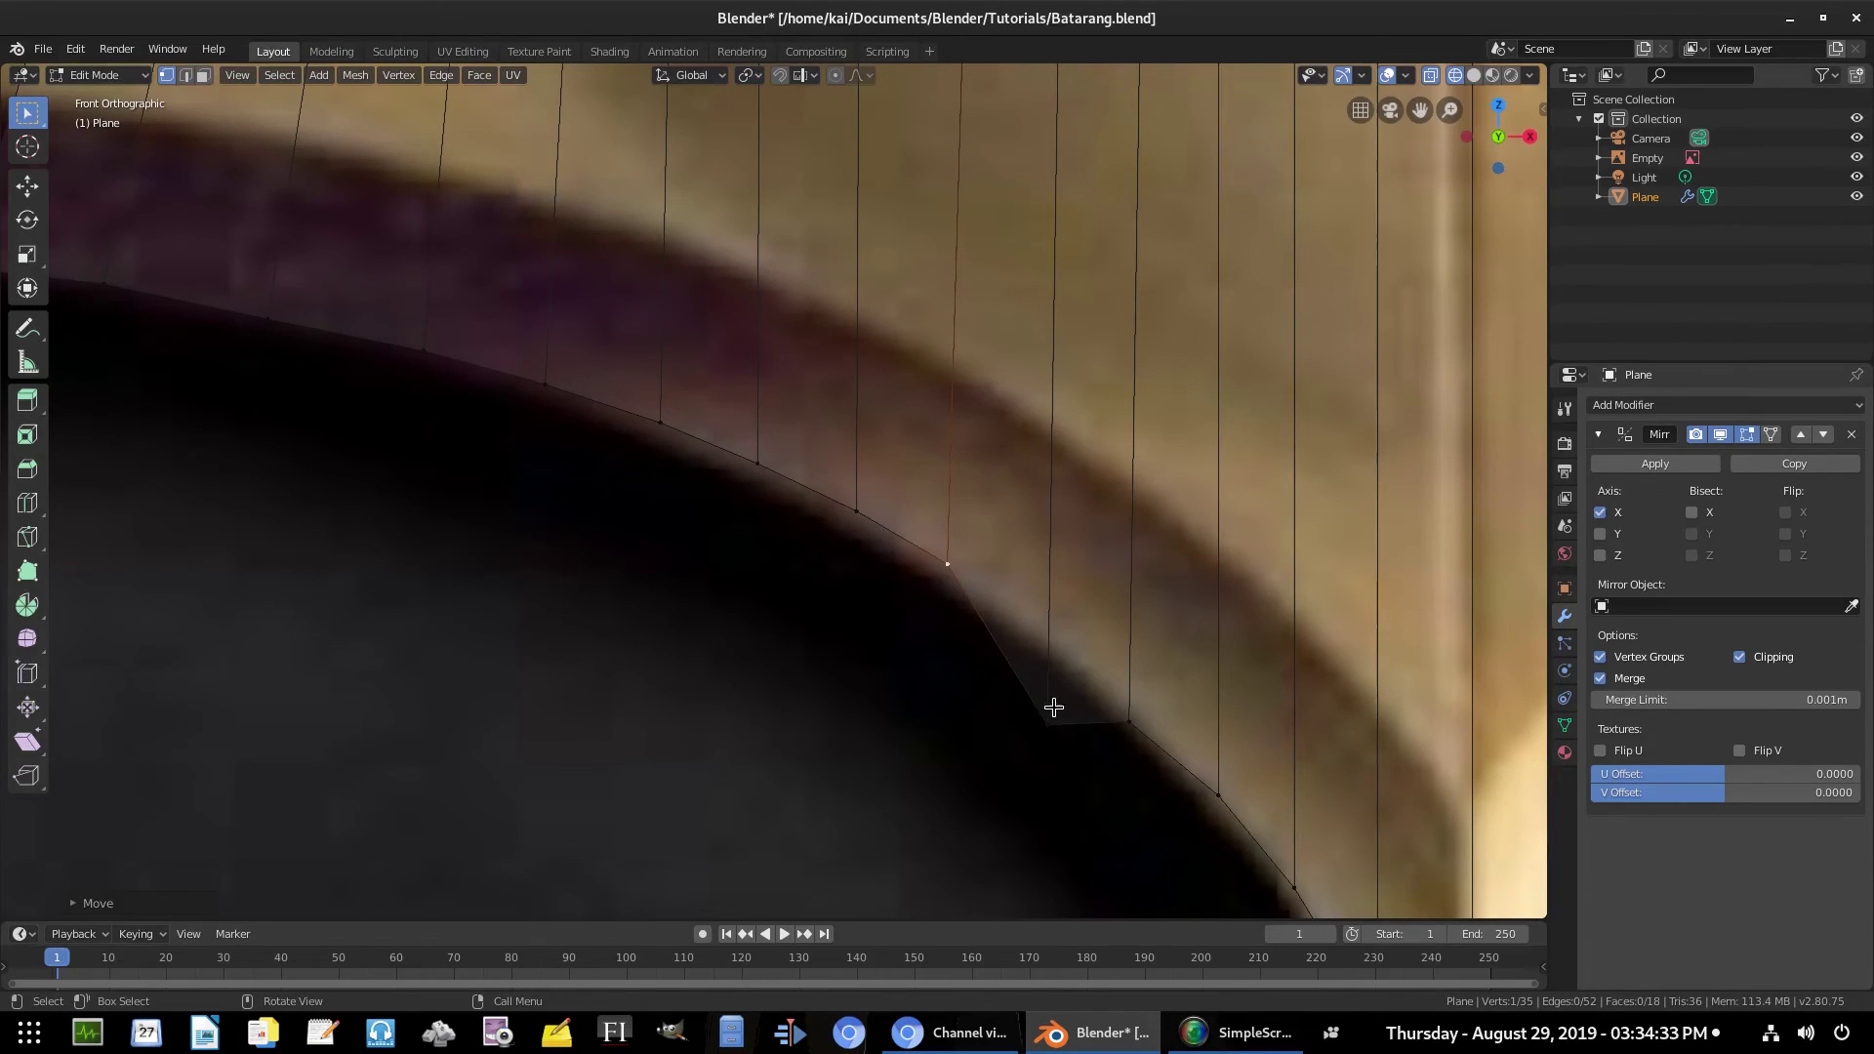
{"action": "left_click", "coordinate": [1047, 720]}
{"action": "key", "text": "g"}
{"action": "left_click", "coordinate": [1058, 544]}
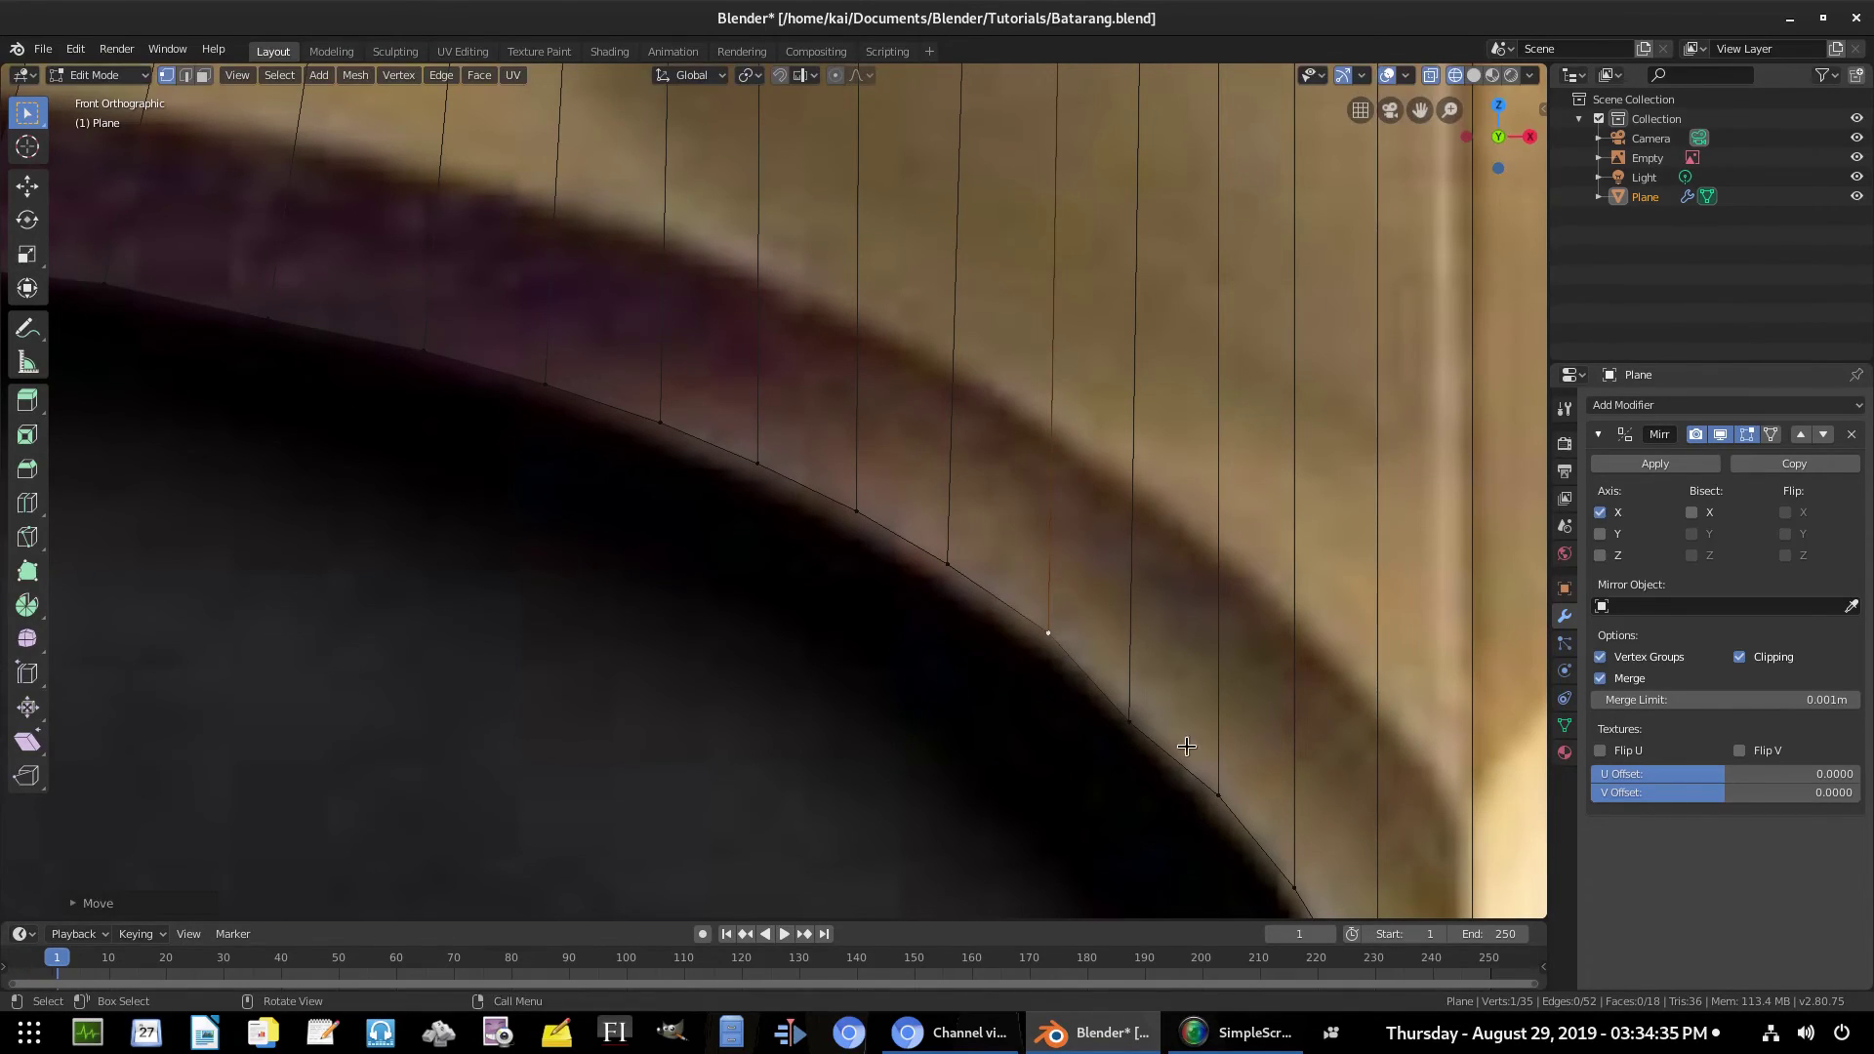
{"action": "left_click", "coordinate": [1129, 717]}
{"action": "key", "text": "g"}
{"action": "left_click", "coordinate": [1158, 719]}
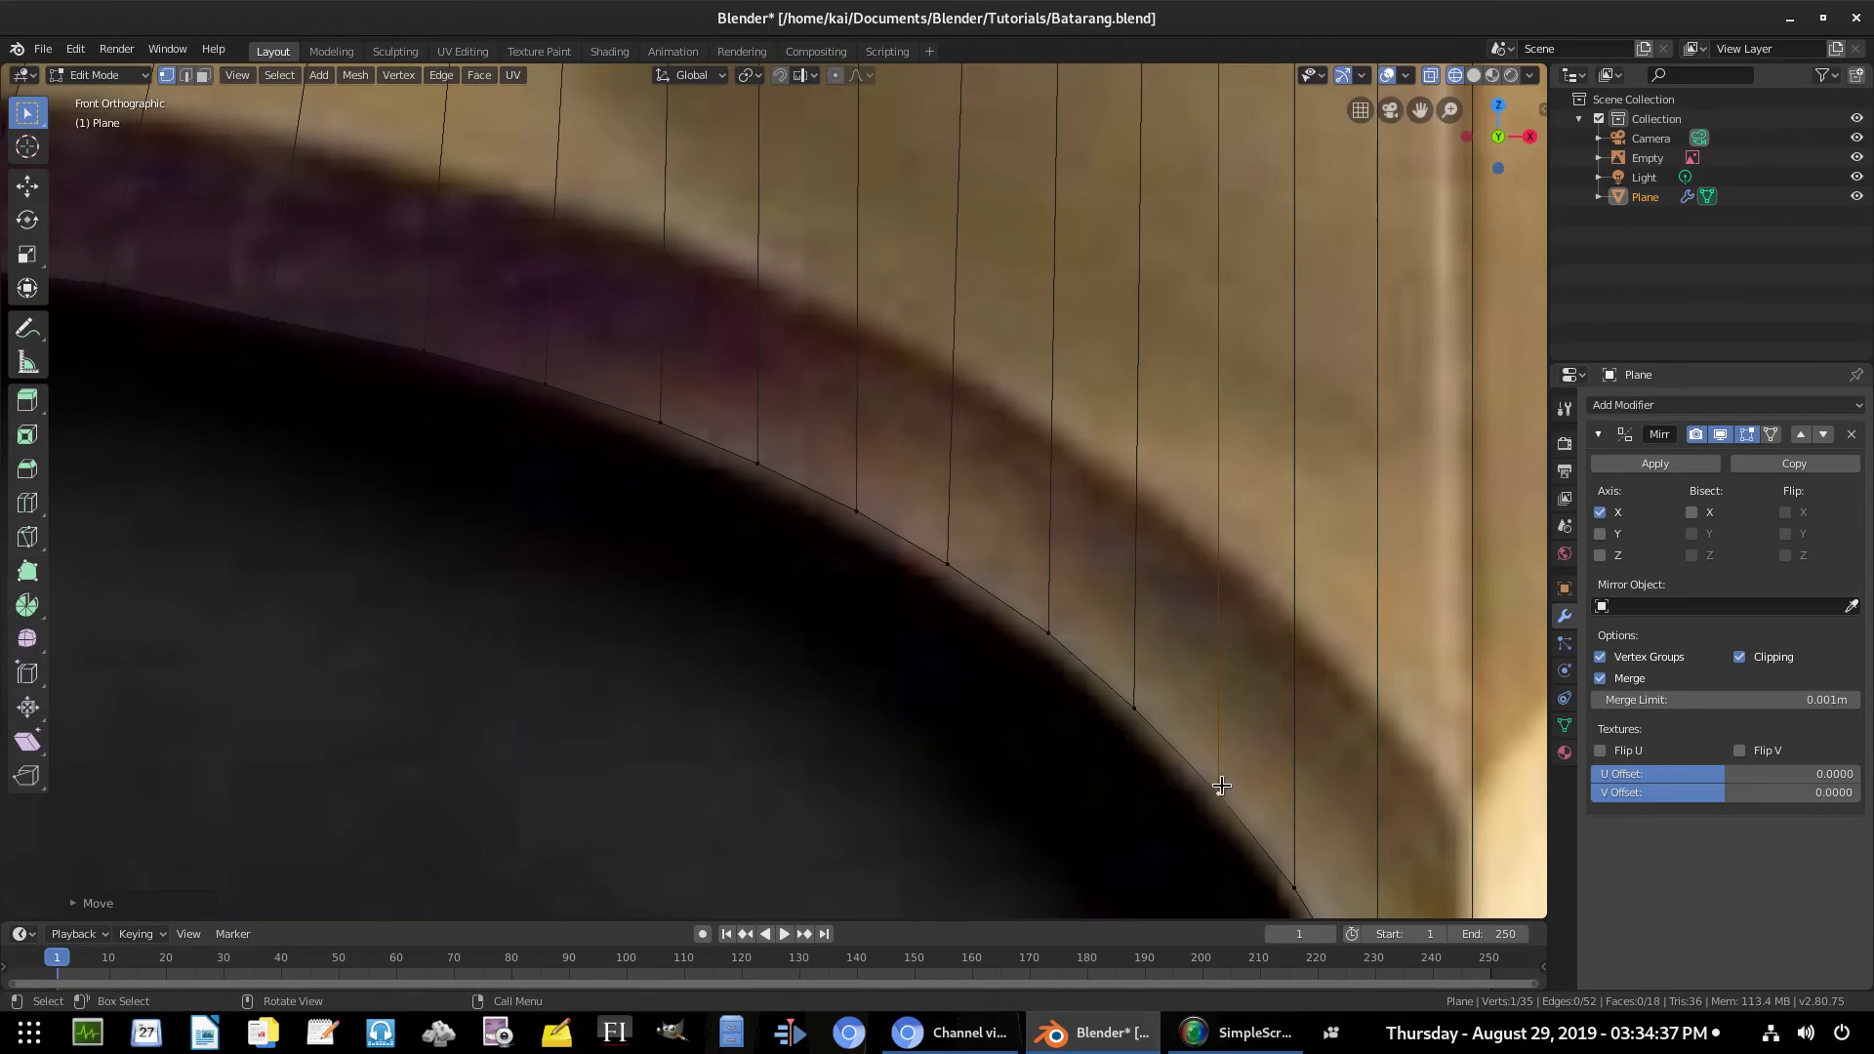
Switch to Object Mode with solid shading and inspect the mirrored batarang body at an angle and in front view
{"action": "scroll", "coordinate": [1220, 795], "scroll_direction": "down", "scroll_amount": 8}
{"action": "key", "text": "Tab"}
{"action": "middle_click_drag", "start_coordinate": [962, 373], "coordinate": [989, 462], "text": "shift"}
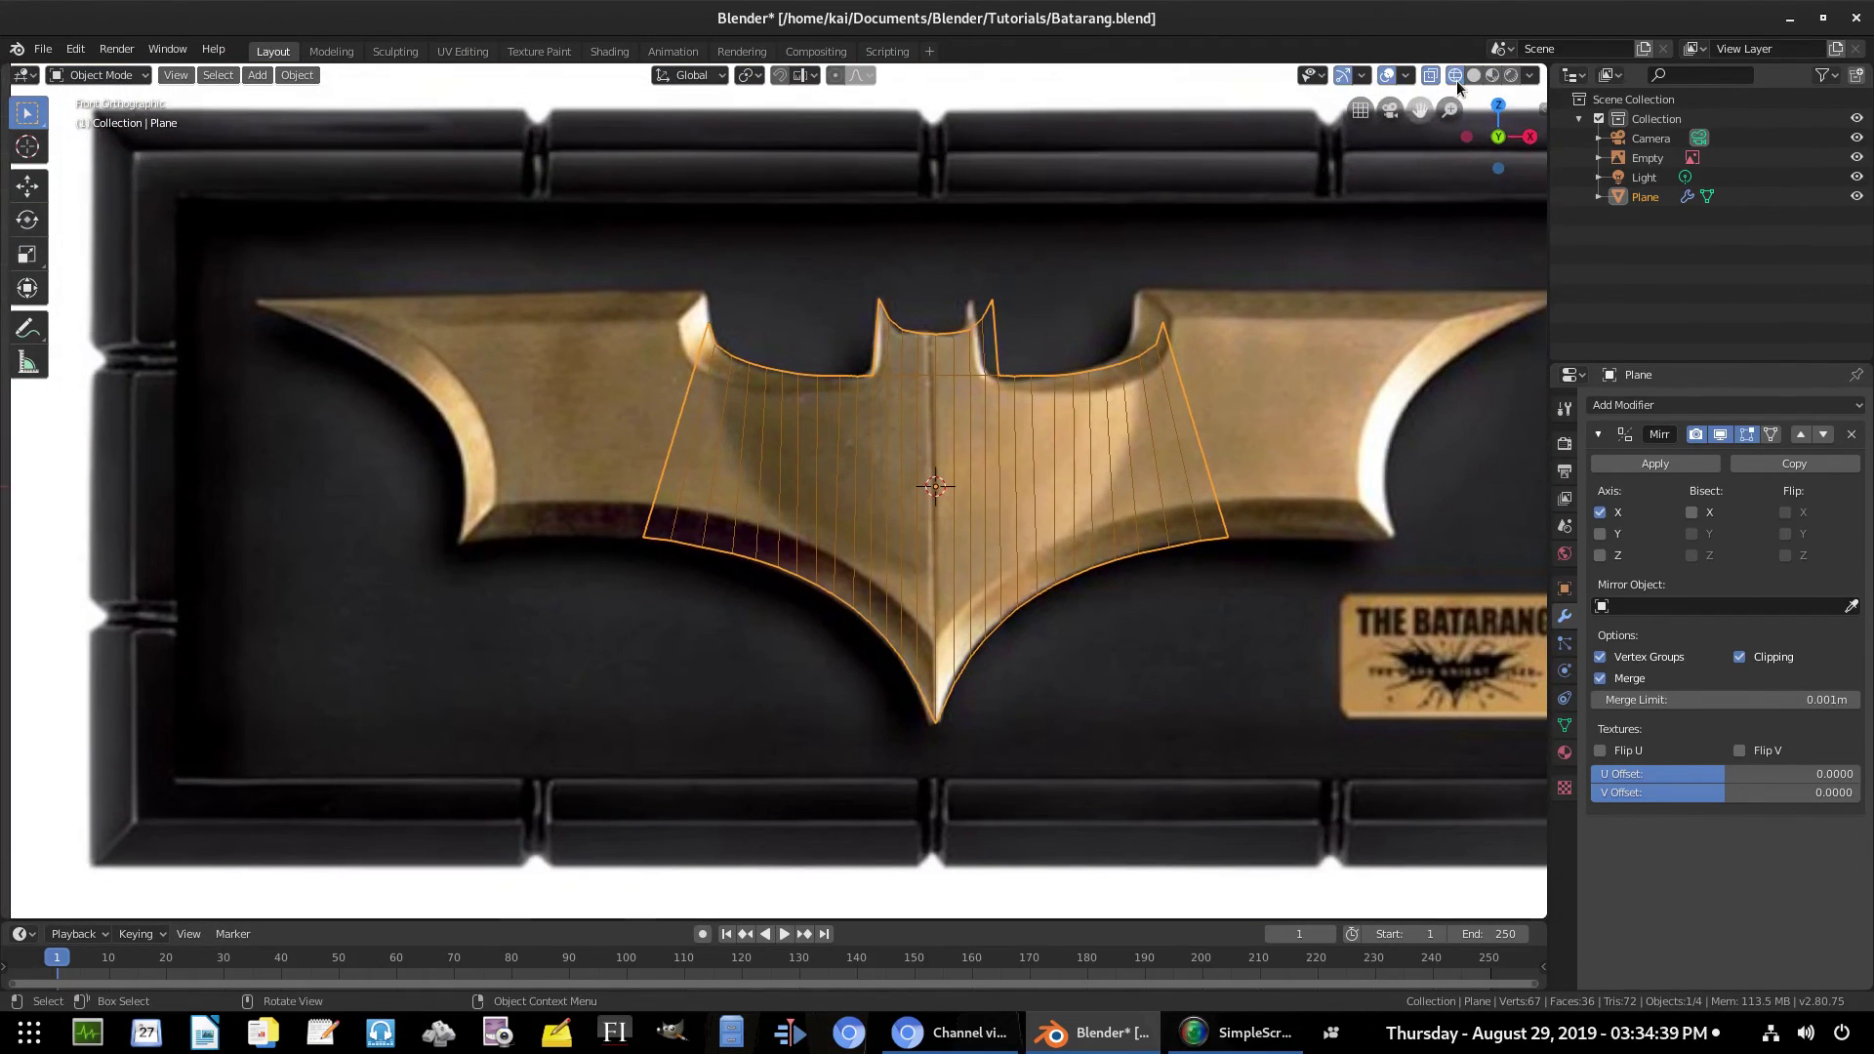
{"action": "left_click", "coordinate": [1474, 75]}
{"action": "middle_click_drag", "start_coordinate": [1274, 503], "coordinate": [1263, 507]}
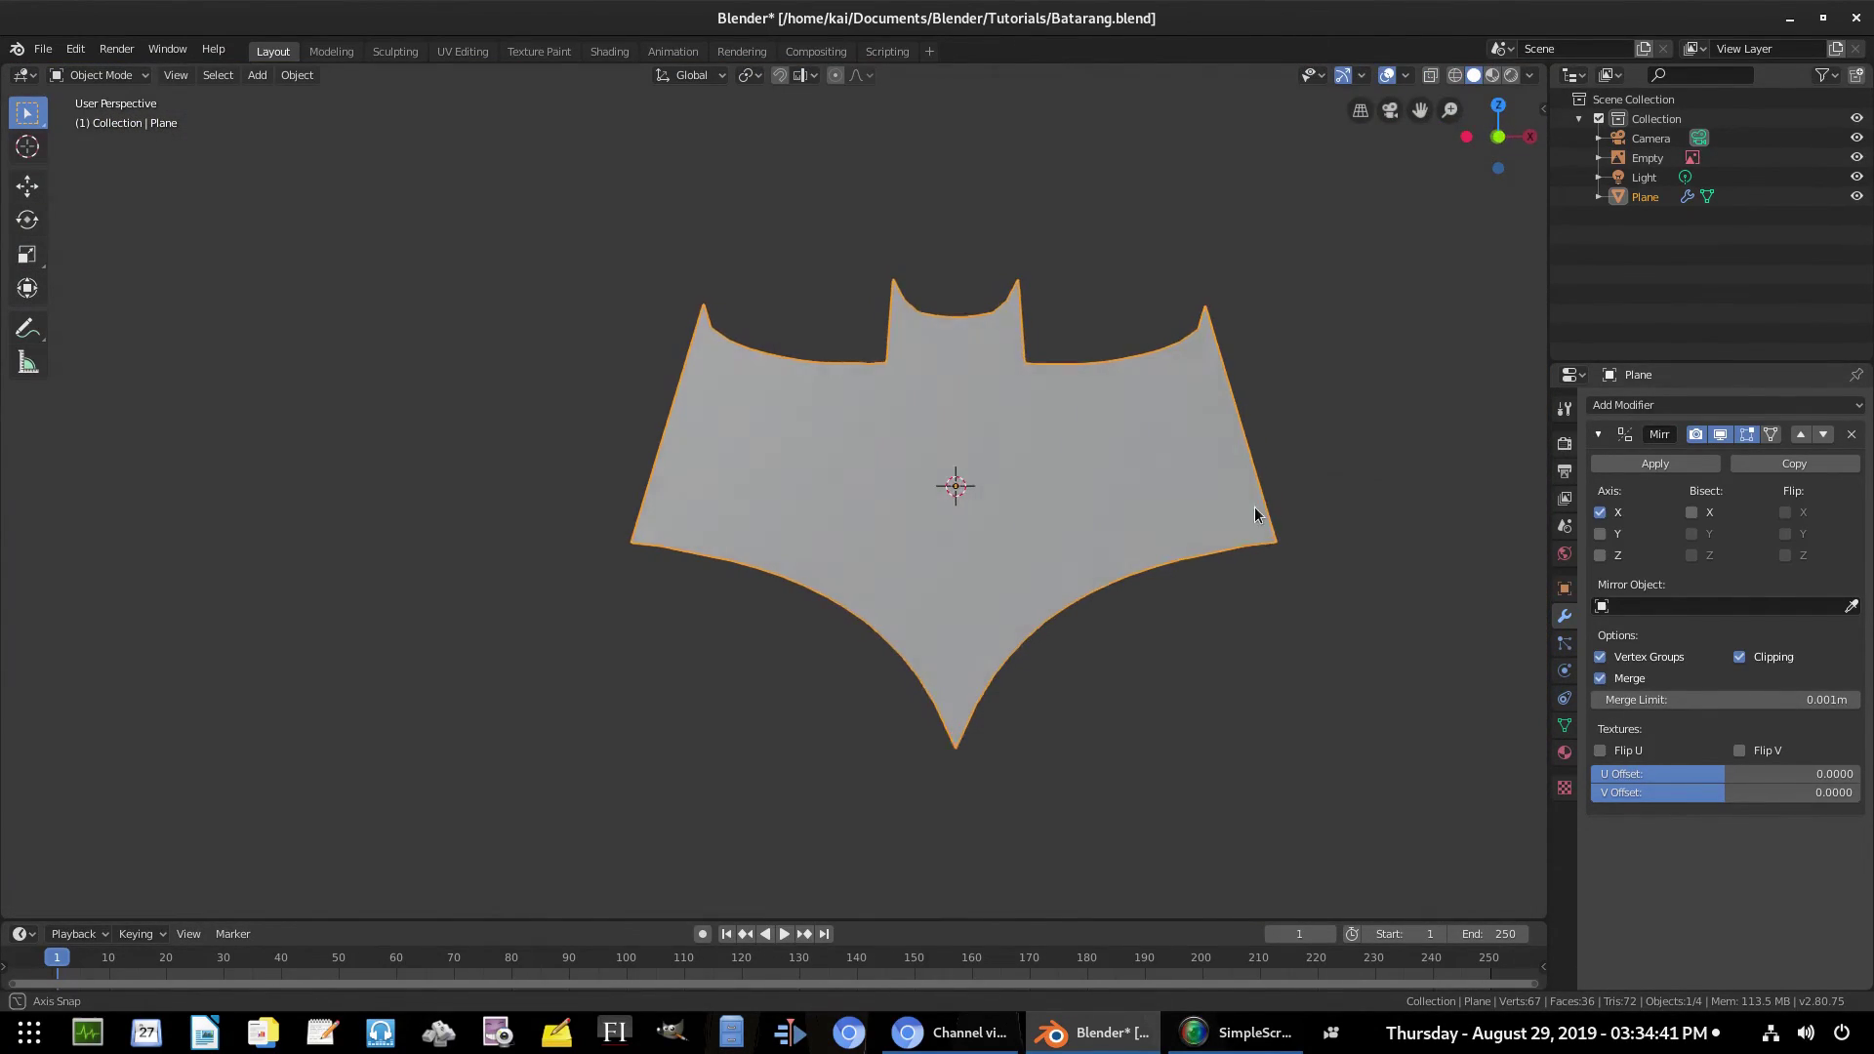
{"action": "key", "text": "KP_1"}
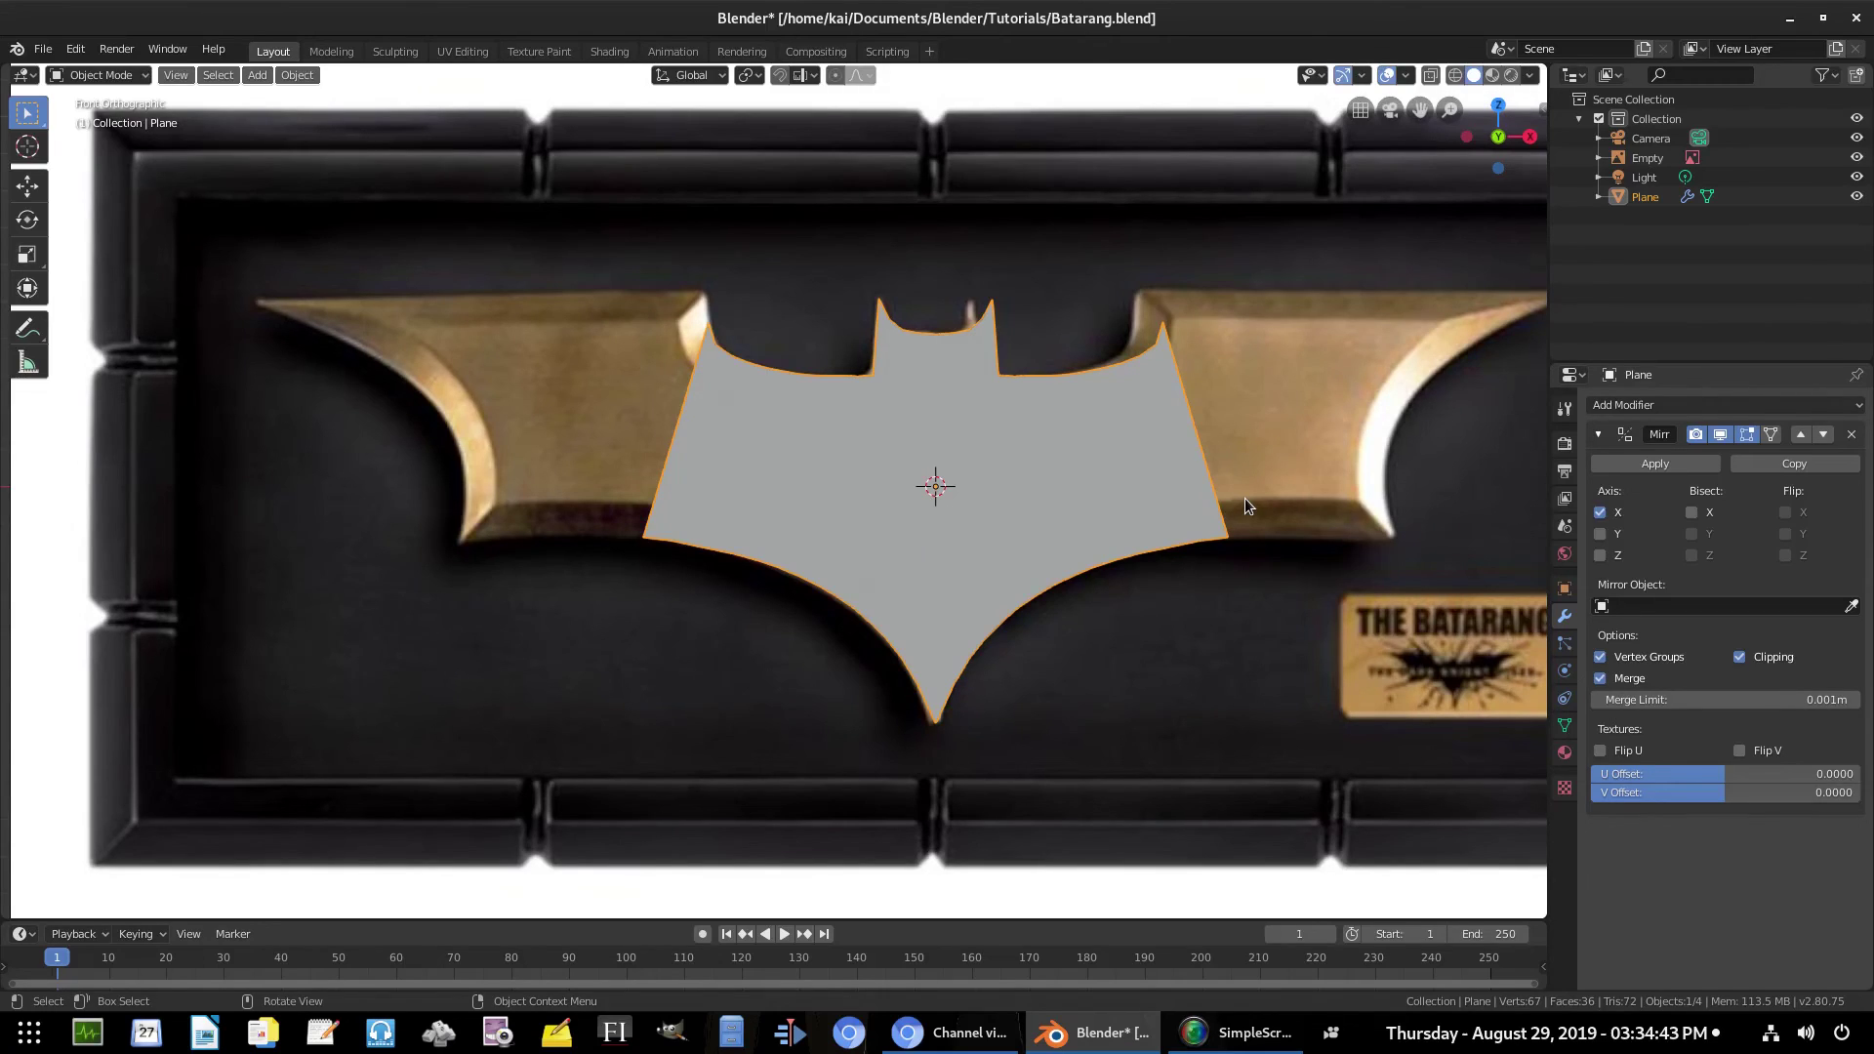